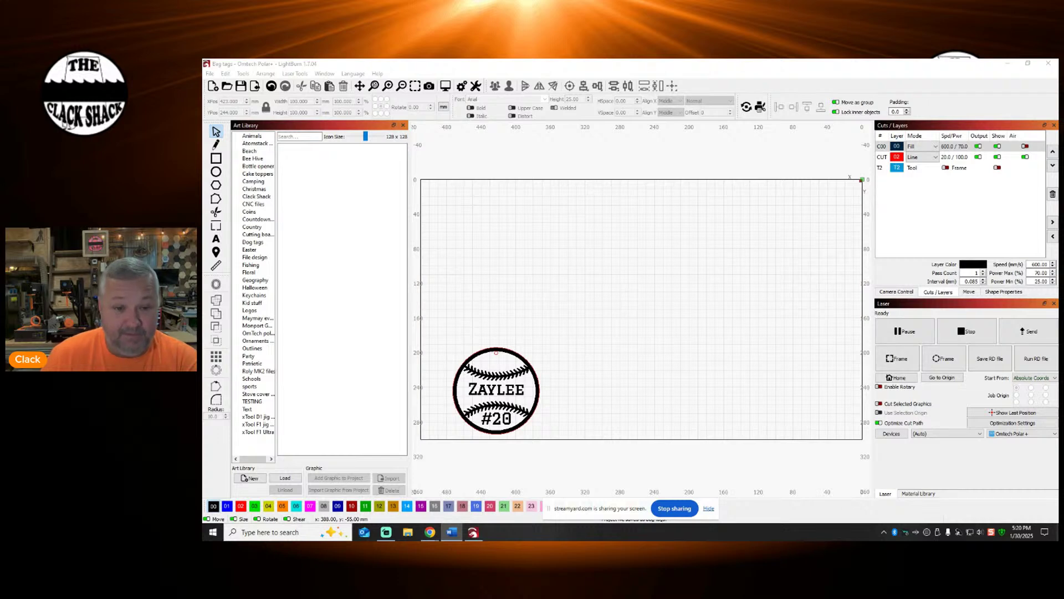
Step: Switch to the Team list document in Word, enlarge its window and look through the roster of player names and numbers
{"action": "left_click", "coordinate": [451, 532]}
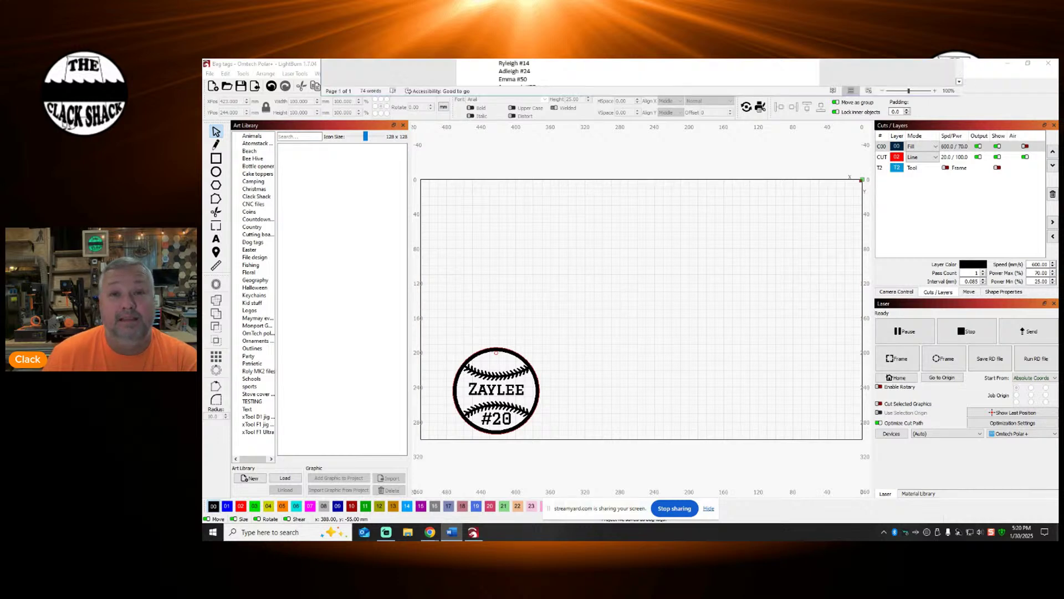
{"action": "left_click_drag", "start_coordinate": [771, 72], "coordinate": [624, 166]}
{"action": "left_click", "coordinate": [904, 162]}
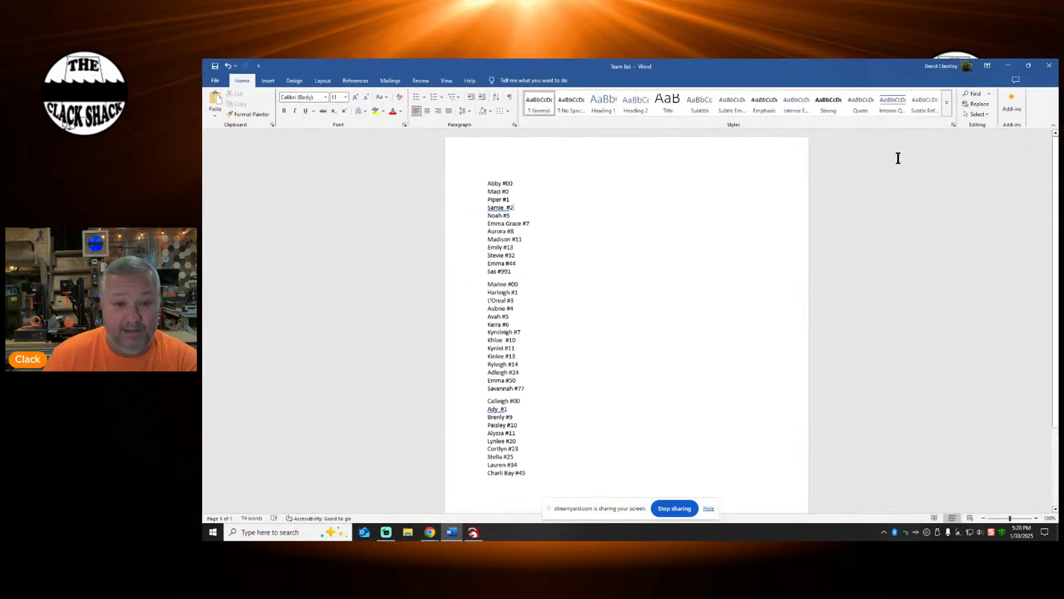
{"action": "scroll", "coordinate": [512, 241], "scroll_direction": "down", "scroll_amount": 2}
{"action": "scroll", "coordinate": [522, 245], "scroll_direction": "down", "scroll_amount": 1}
{"action": "scroll", "coordinate": [530, 249], "scroll_direction": "up", "scroll_amount": 3}
{"action": "scroll", "coordinate": [556, 278], "scroll_direction": "up", "scroll_amount": 1}
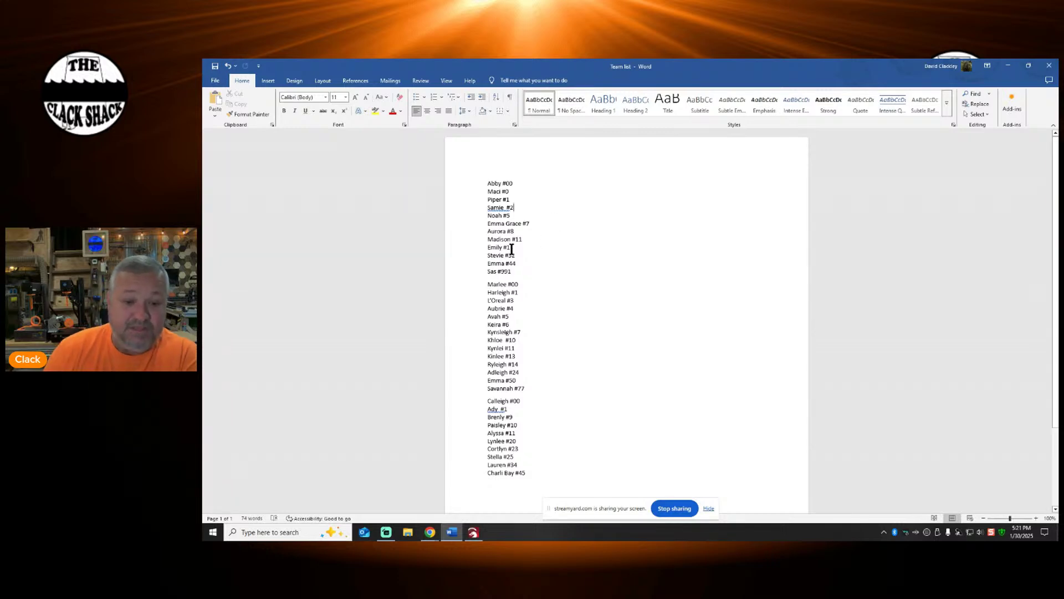
{"action": "scroll", "coordinate": [541, 247], "scroll_direction": "down", "scroll_amount": 2}
{"action": "scroll", "coordinate": [532, 254], "scroll_direction": "down", "scroll_amount": 2}
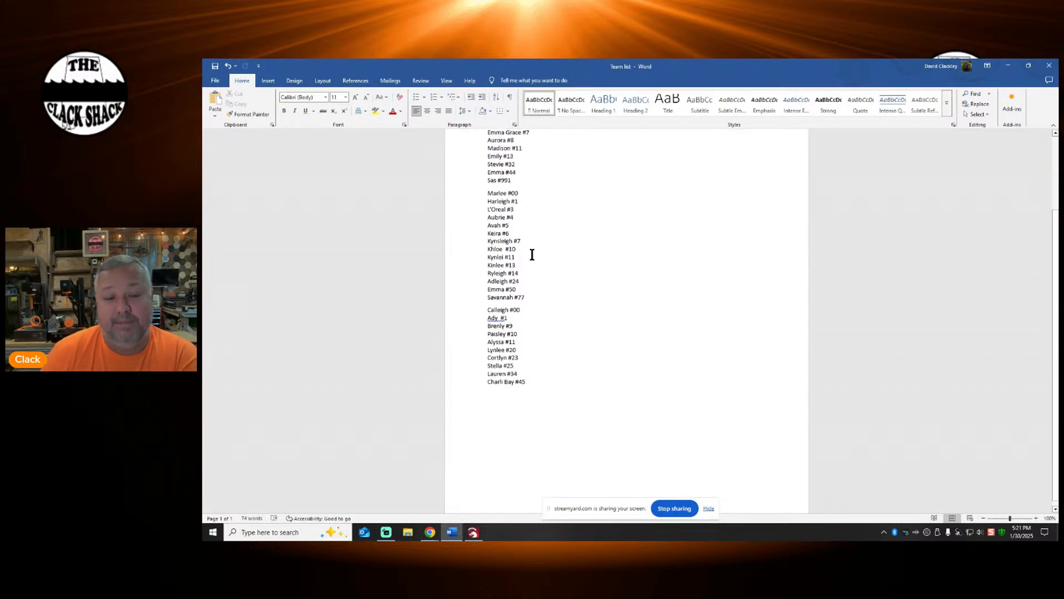
{"action": "scroll", "coordinate": [537, 373], "scroll_direction": "up", "scroll_amount": 3}
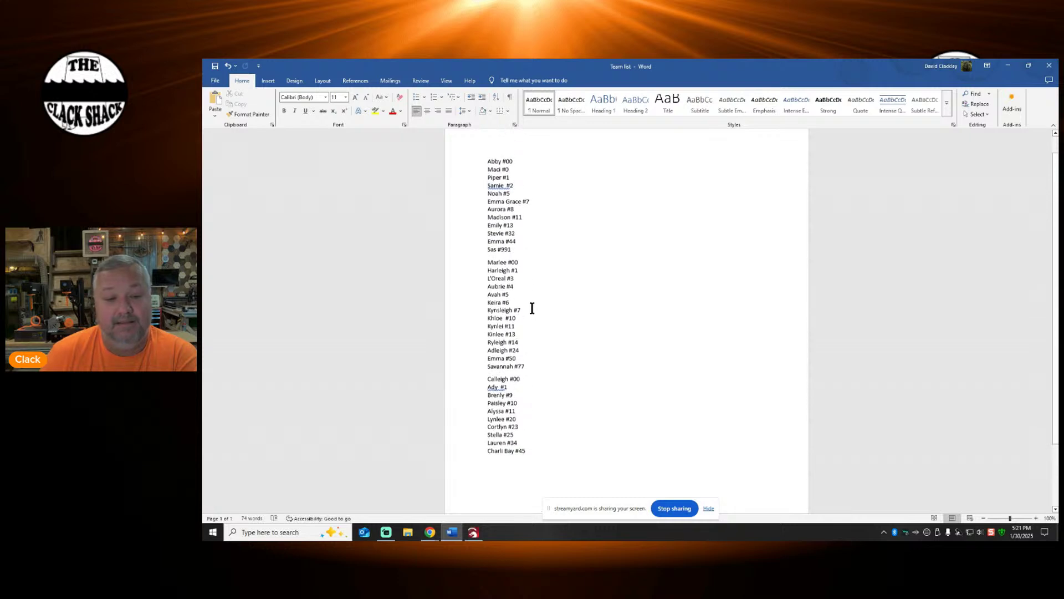
Step: Copy the entire roster of names and numbers from the Team list document and close Word
{"action": "left_click_drag", "start_coordinate": [531, 452], "coordinate": [484, 159]}
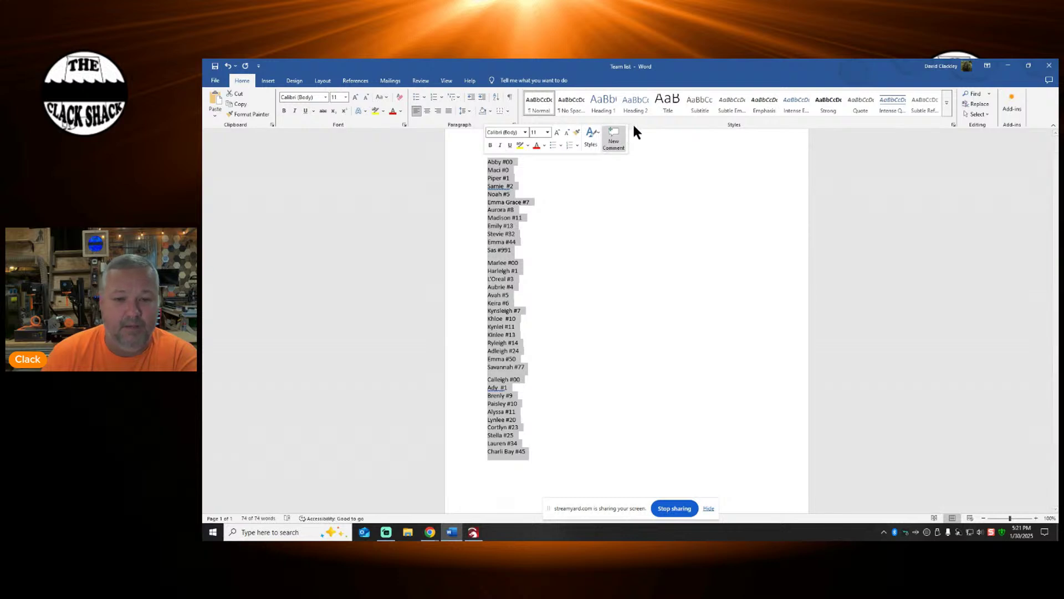
{"action": "right_click", "coordinate": [503, 173]}
{"action": "left_click", "coordinate": [526, 203]}
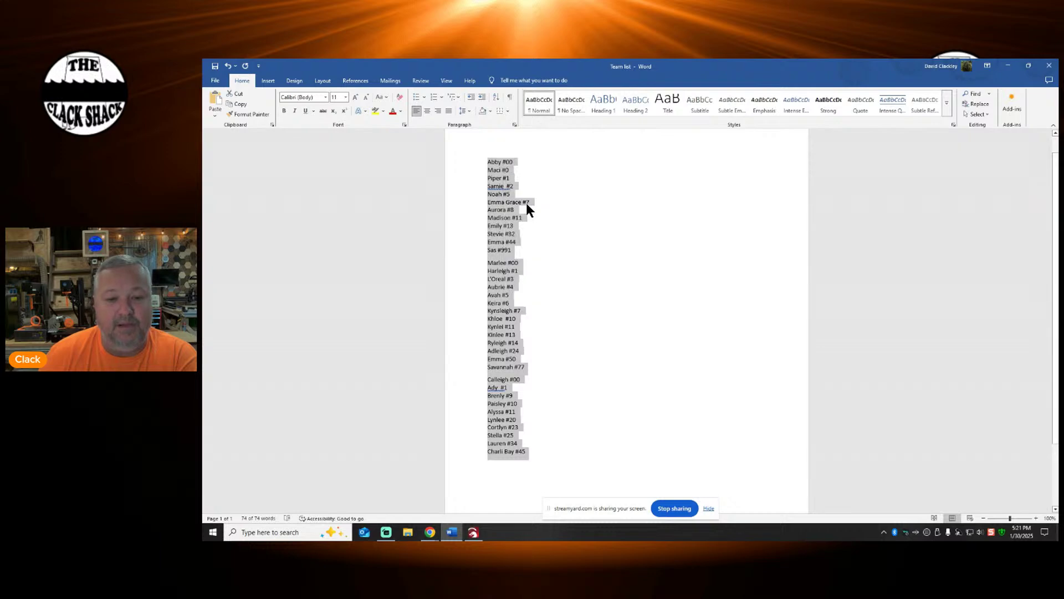
{"action": "left_click", "coordinate": [1049, 66]}
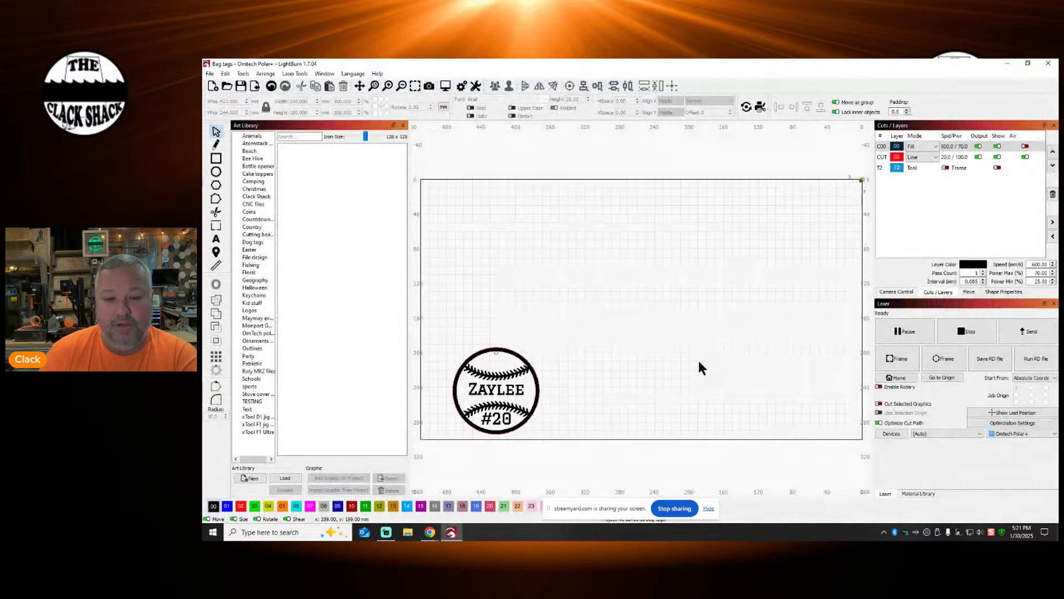
Step: Open Excel, enlarge its window on the shared display and create a blank workbook
{"action": "left_click", "coordinate": [296, 531]}
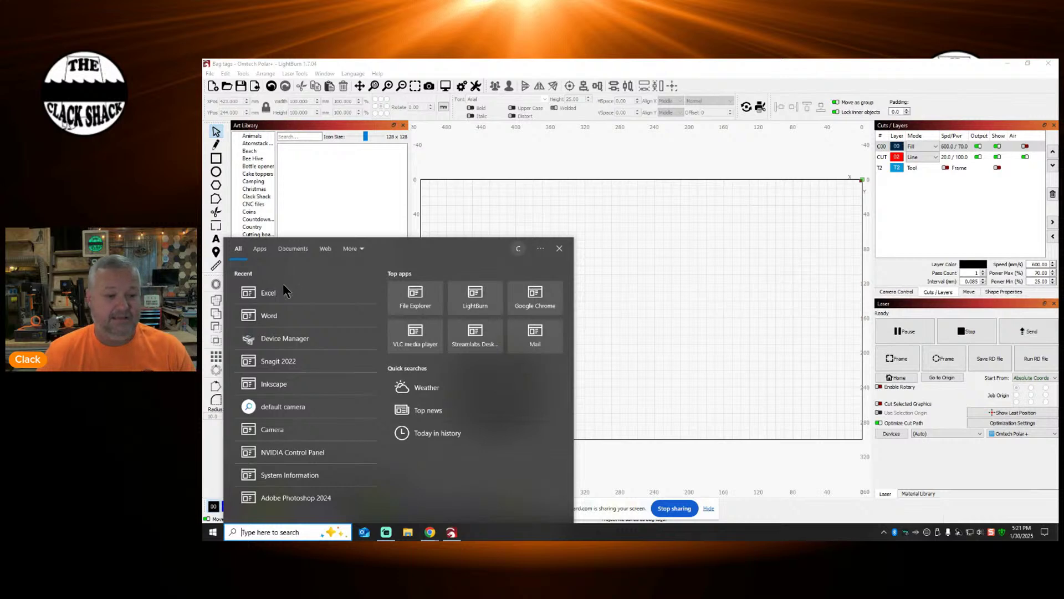
{"action": "left_click", "coordinate": [281, 294]}
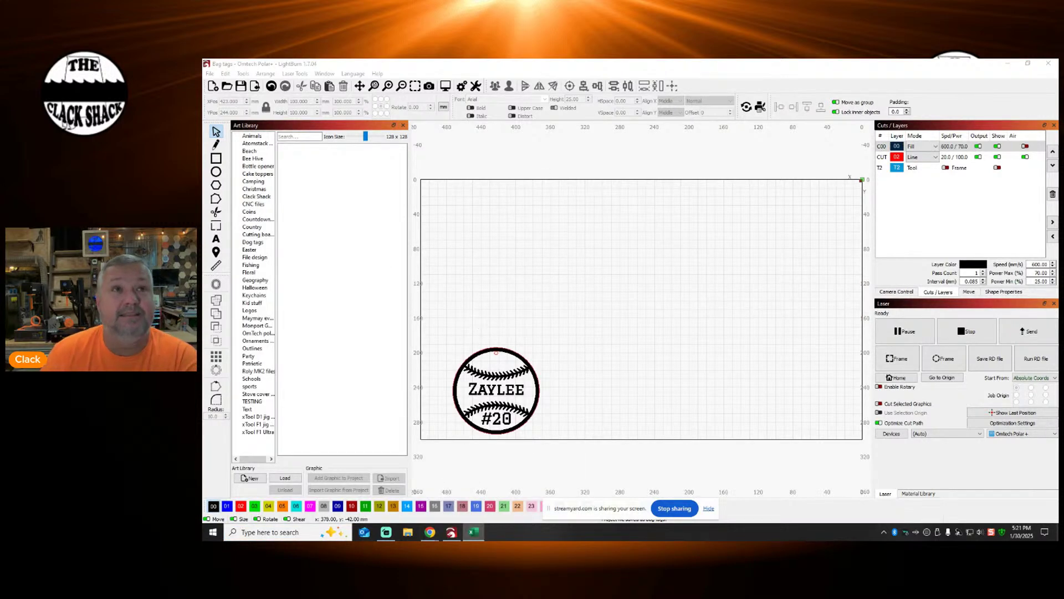
{"action": "left_click_drag", "start_coordinate": [795, 77], "coordinate": [627, 179]}
{"action": "left_click", "coordinate": [903, 186]}
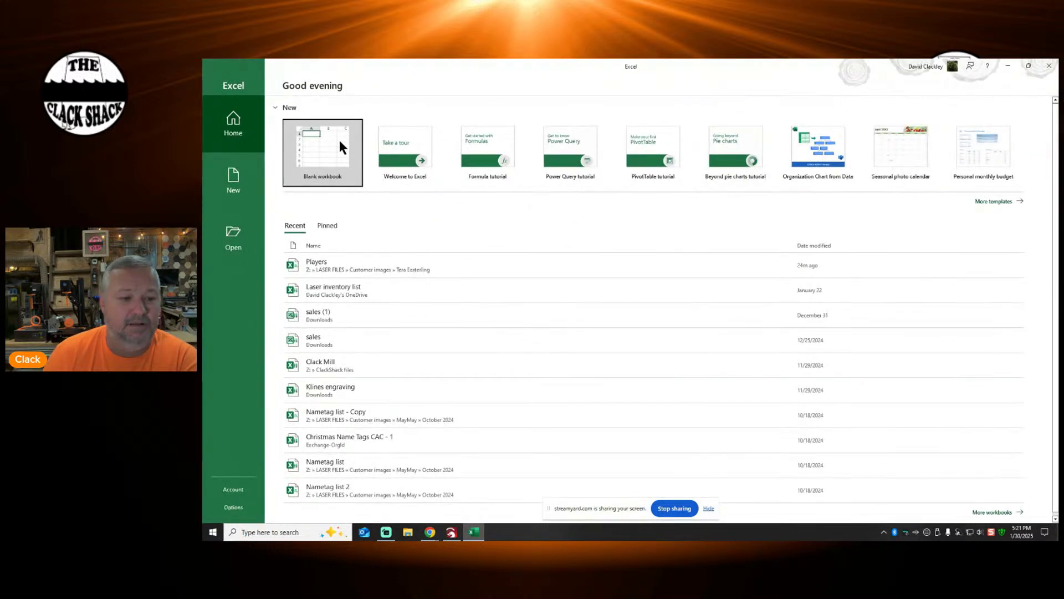
{"action": "left_click", "coordinate": [327, 155]}
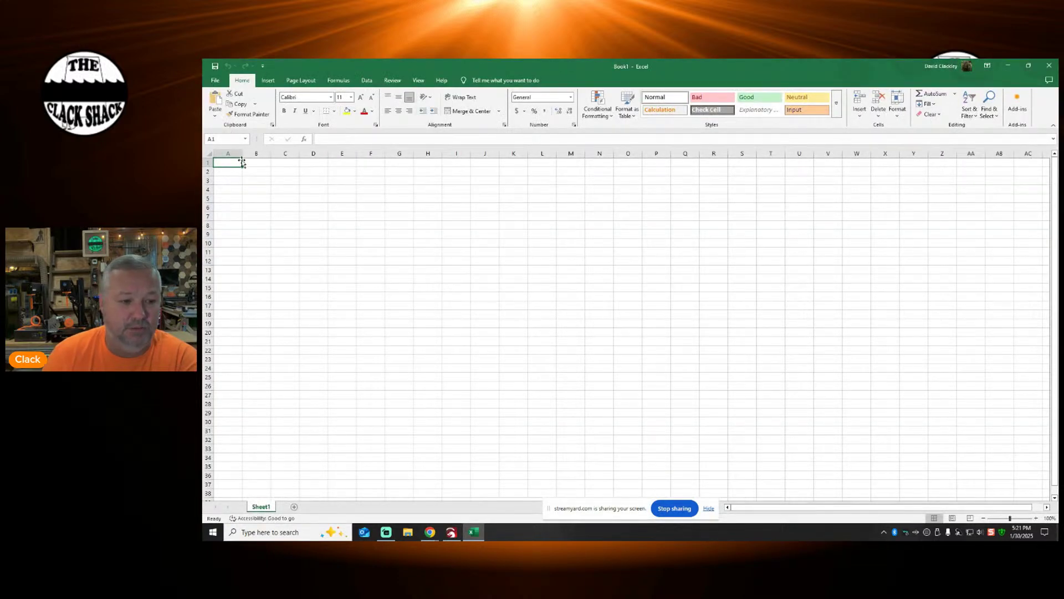
Step: Widen column A and paste the copied roster into it starting at cell A1, checking the pasted rows
{"action": "left_click_drag", "start_coordinate": [242, 154], "coordinate": [320, 165]}
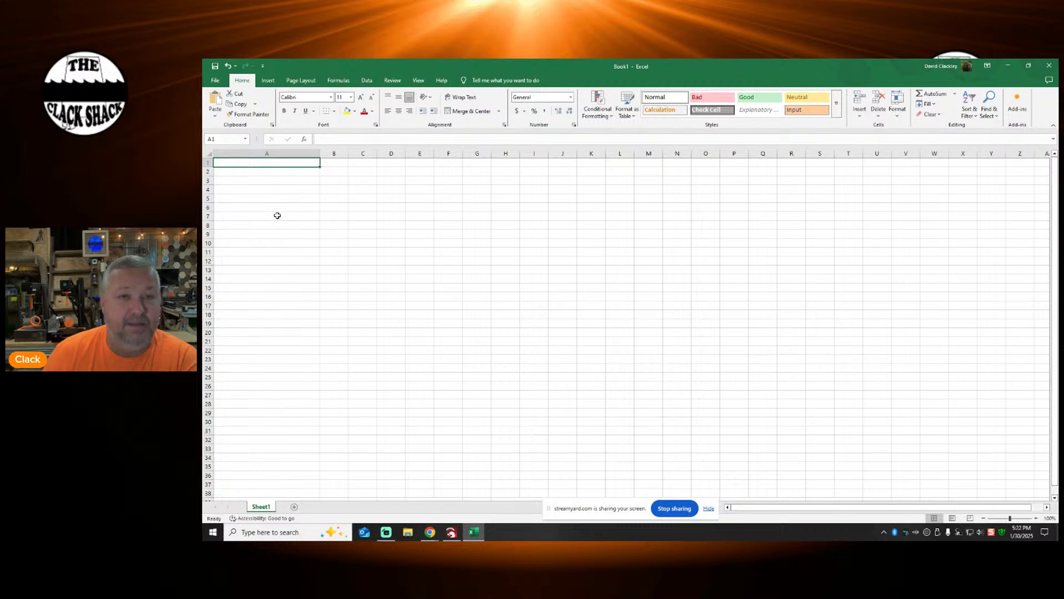
{"action": "left_click", "coordinate": [263, 210]}
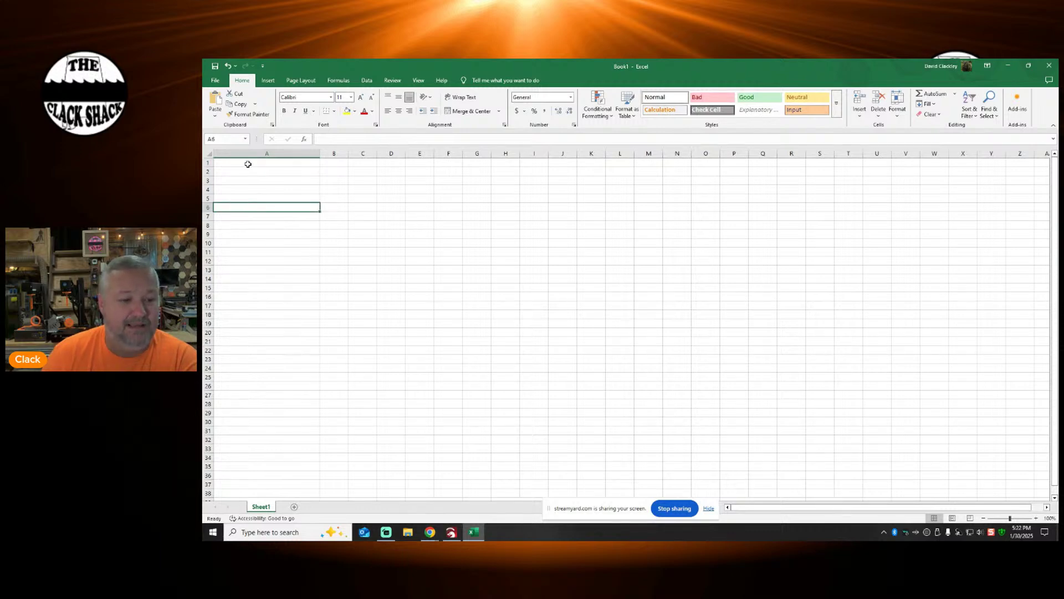
{"action": "left_click", "coordinate": [248, 164]}
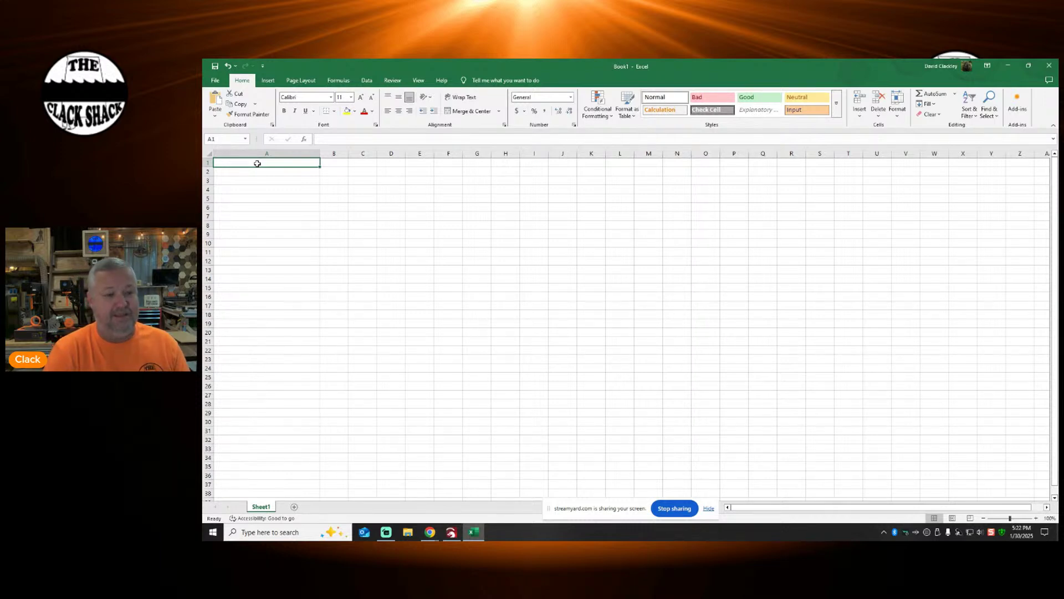
{"action": "key", "text": "ctrl+v"}
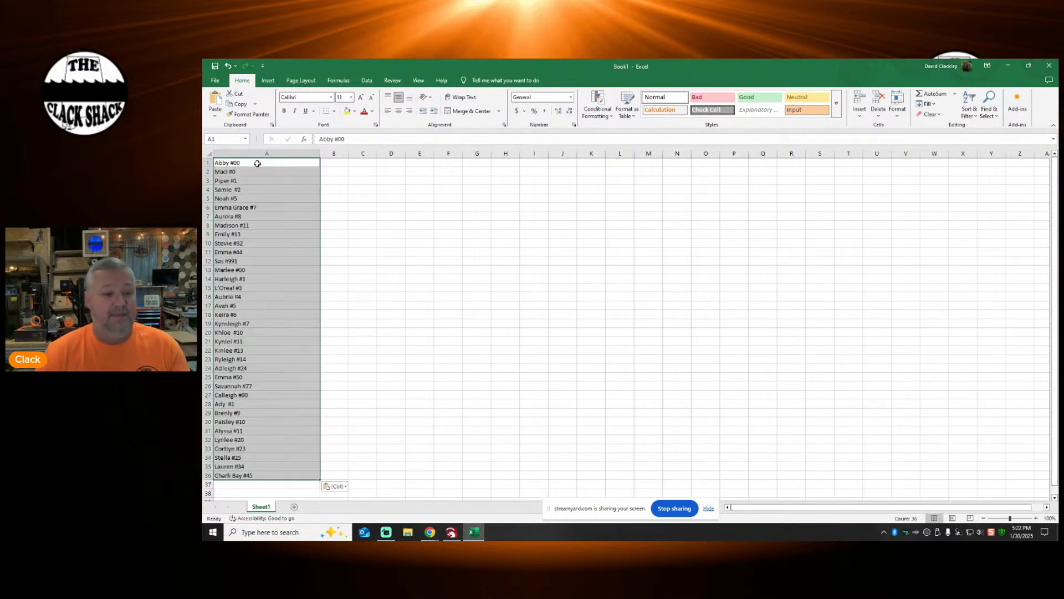
{"action": "left_click", "coordinate": [306, 252]}
{"action": "scroll", "coordinate": [281, 273], "scroll_direction": "down", "scroll_amount": 4}
{"action": "scroll", "coordinate": [281, 271], "scroll_direction": "down", "scroll_amount": 2}
{"action": "scroll", "coordinate": [272, 327], "scroll_direction": "up", "scroll_amount": 6}
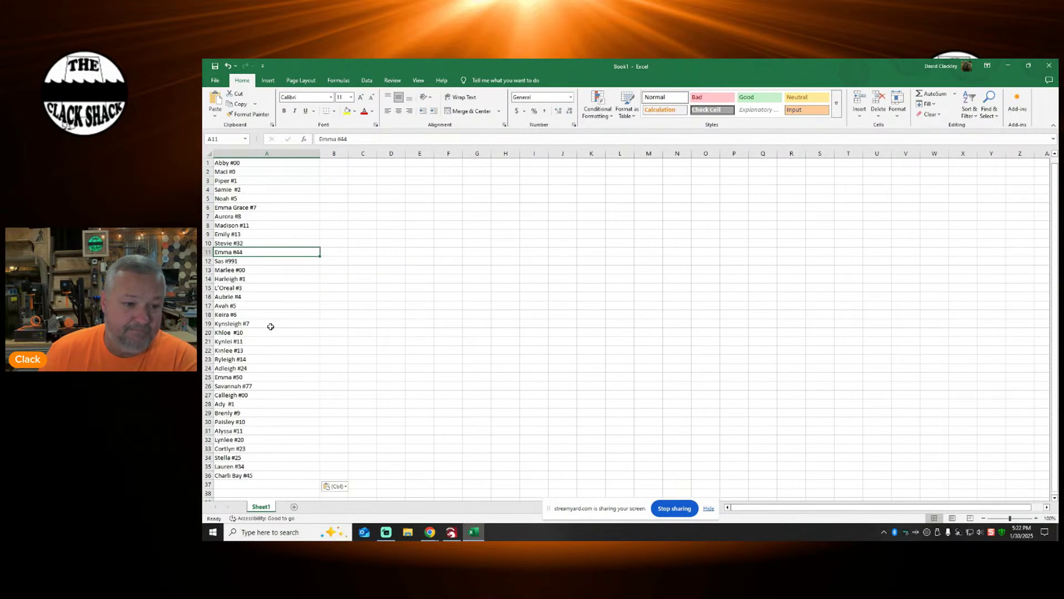
{"action": "left_click", "coordinate": [414, 250]}
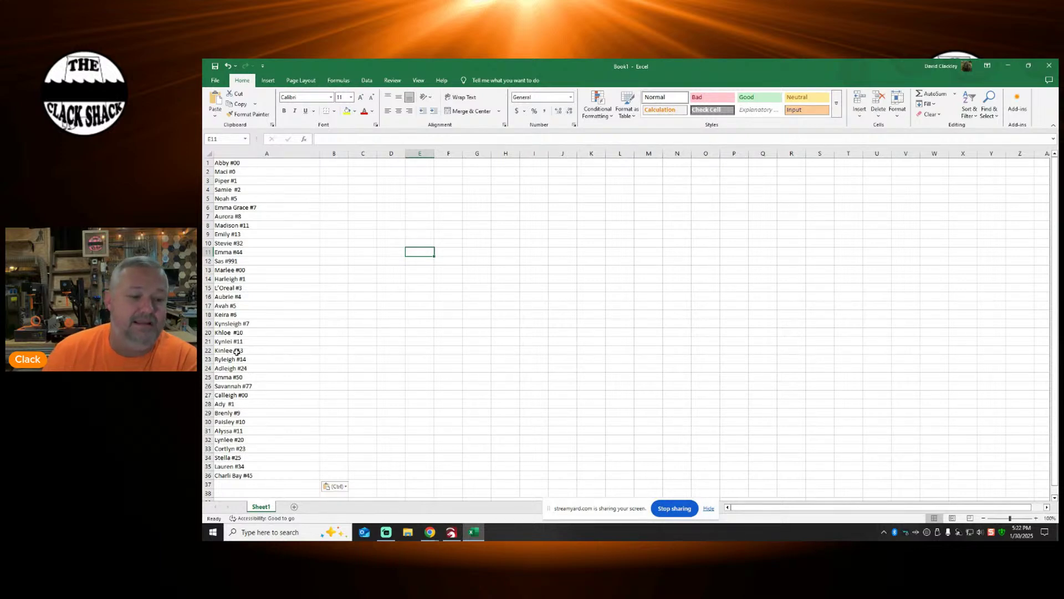
{"action": "left_click", "coordinate": [452, 532]}
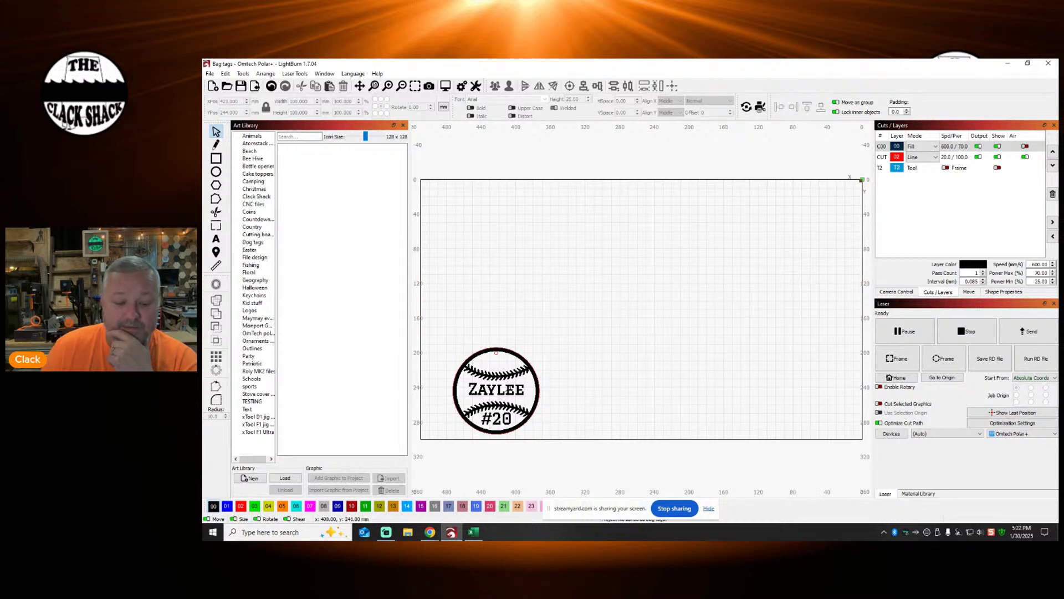
{"action": "left_click", "coordinate": [473, 532]}
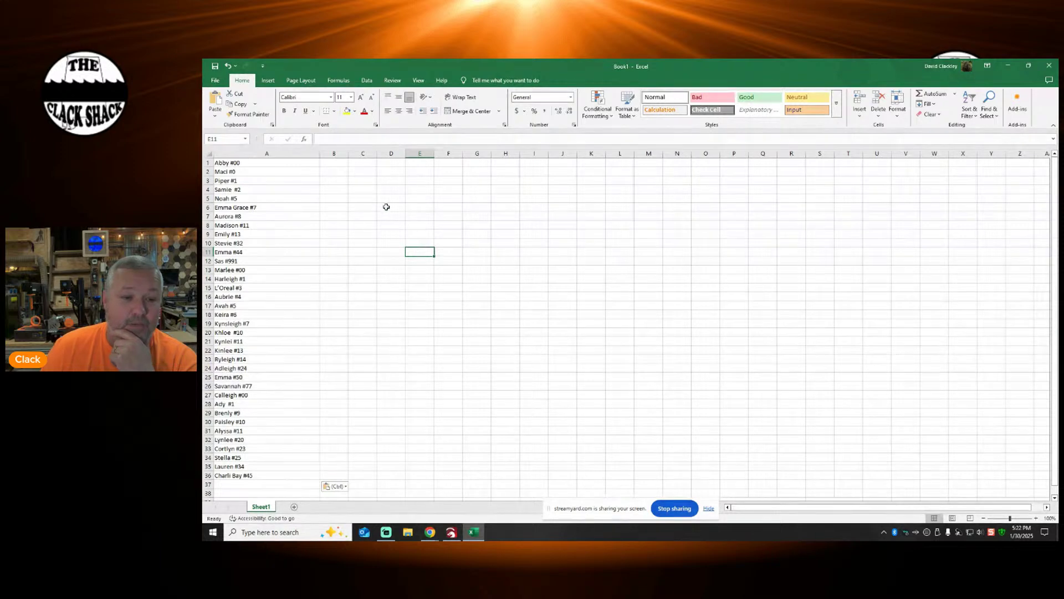
Step: Start Text to Columns on column A as delimited data, with Space selected as a delimiter
{"action": "left_click", "coordinate": [259, 153]}
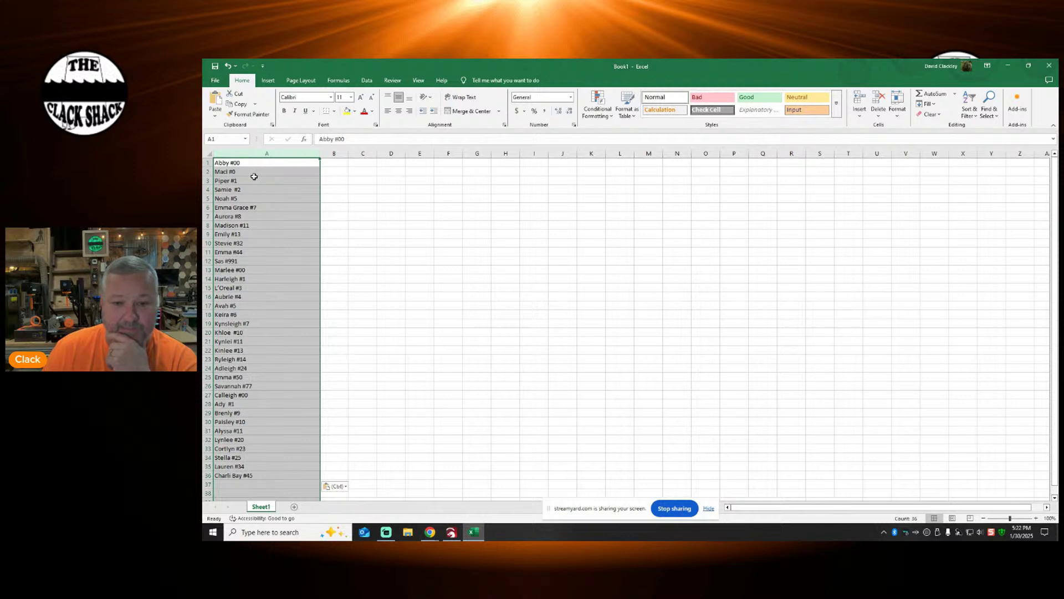
{"action": "left_click", "coordinate": [367, 80]}
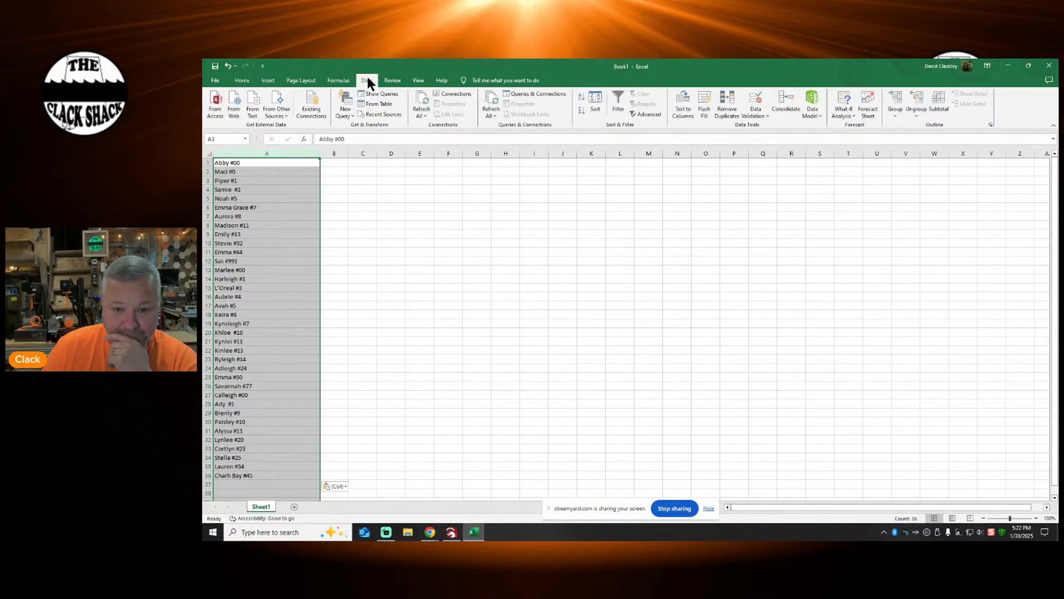
{"action": "left_click", "coordinate": [682, 105]}
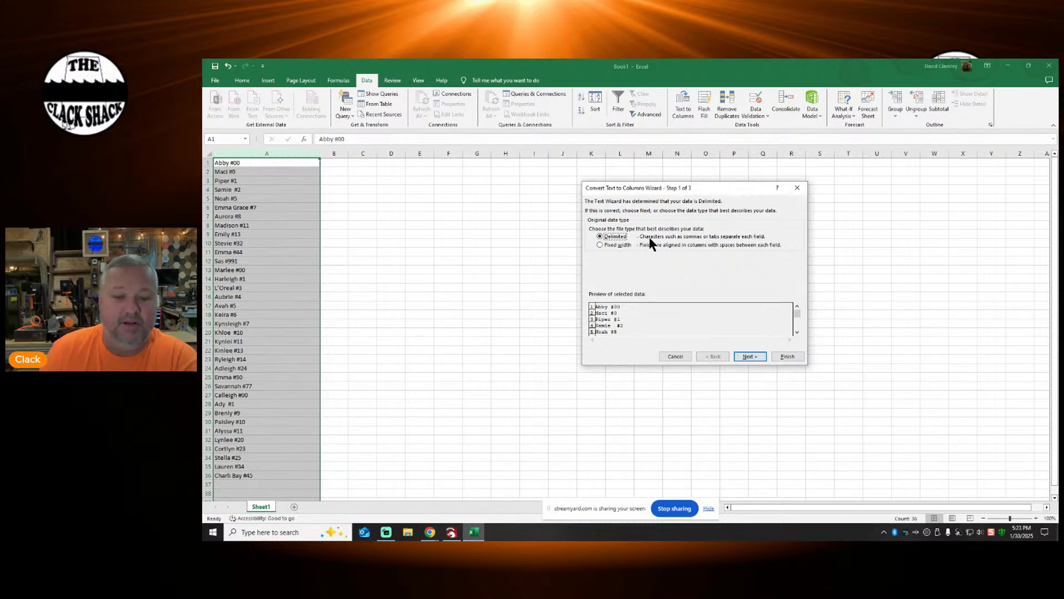
{"action": "left_click", "coordinate": [750, 356]}
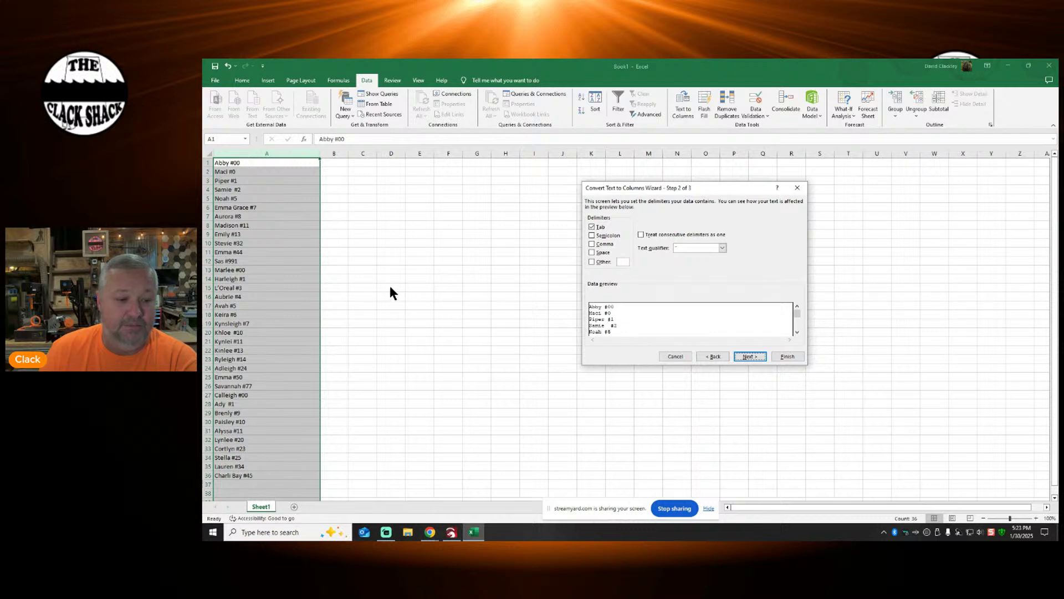
{"action": "left_click", "coordinate": [592, 252]}
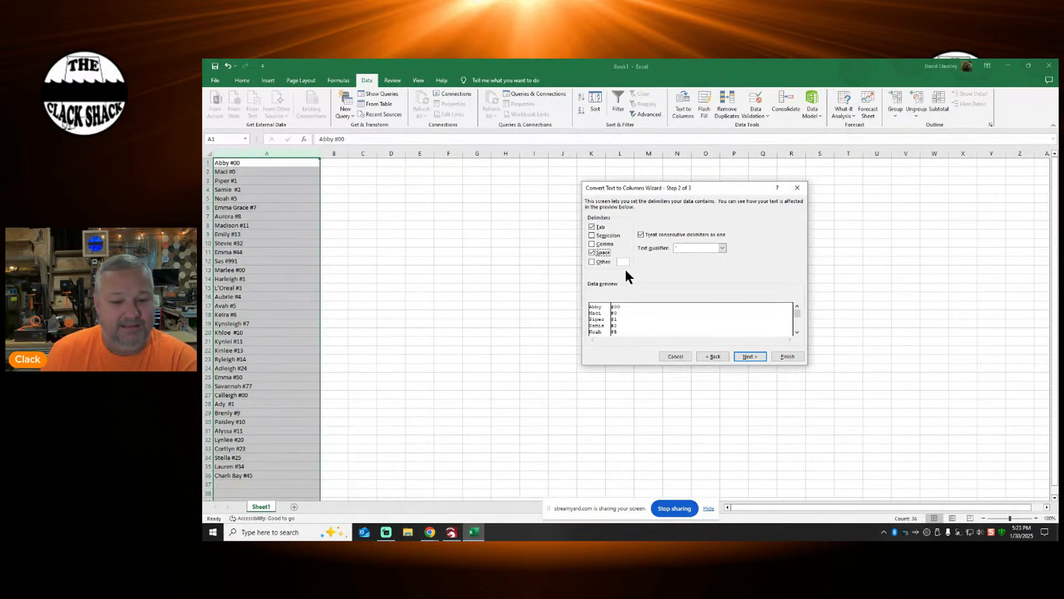
Step: Try # as a custom delimiter in place of Space, and return to the Space delimiter
{"action": "left_click", "coordinate": [592, 252]}
{"action": "left_click", "coordinate": [592, 261]}
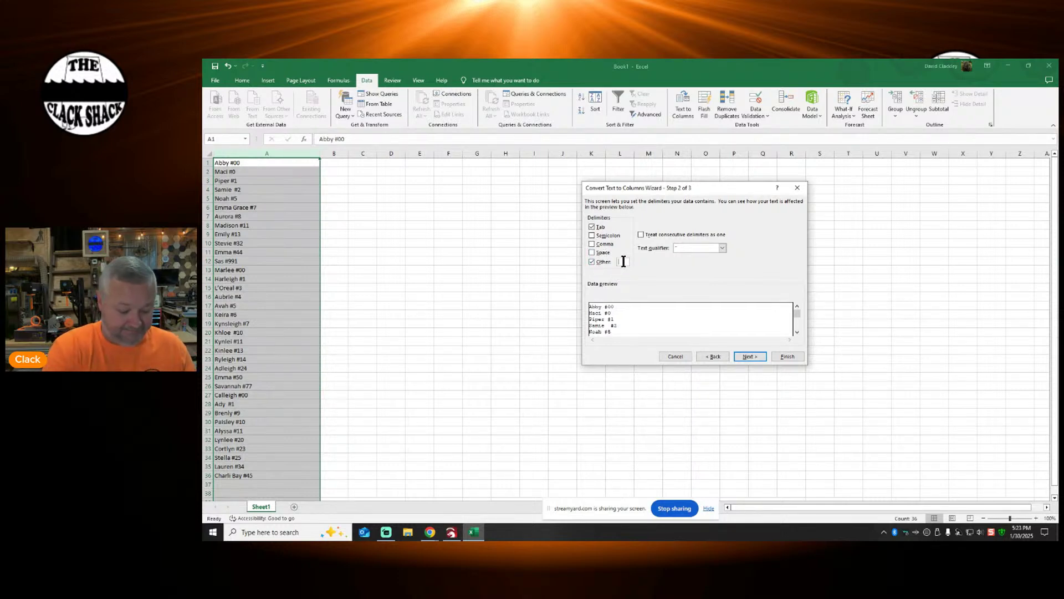
{"action": "type", "text": "#"}
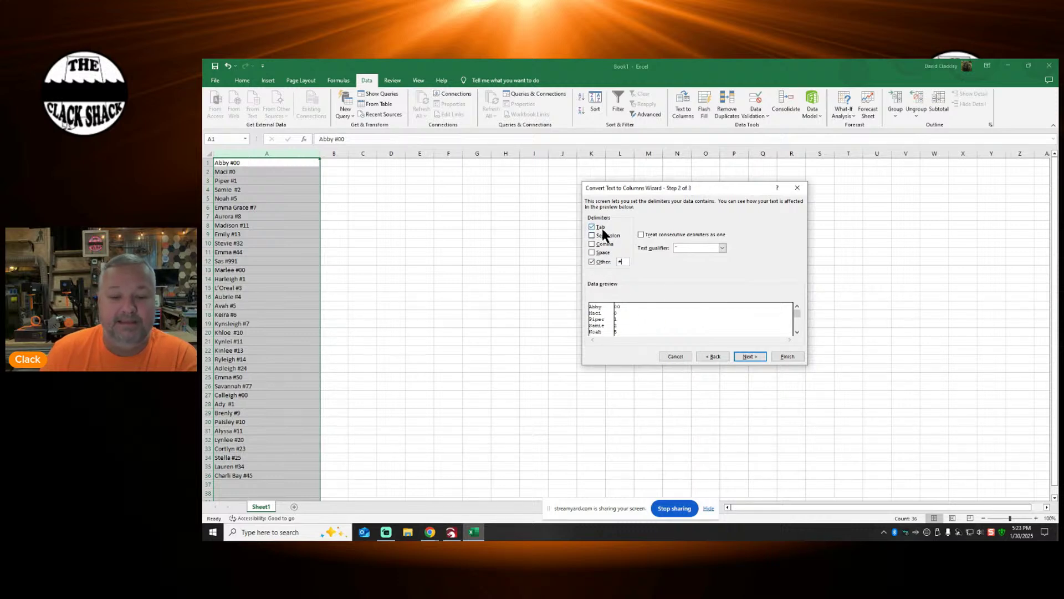
{"action": "left_click", "coordinate": [592, 262]}
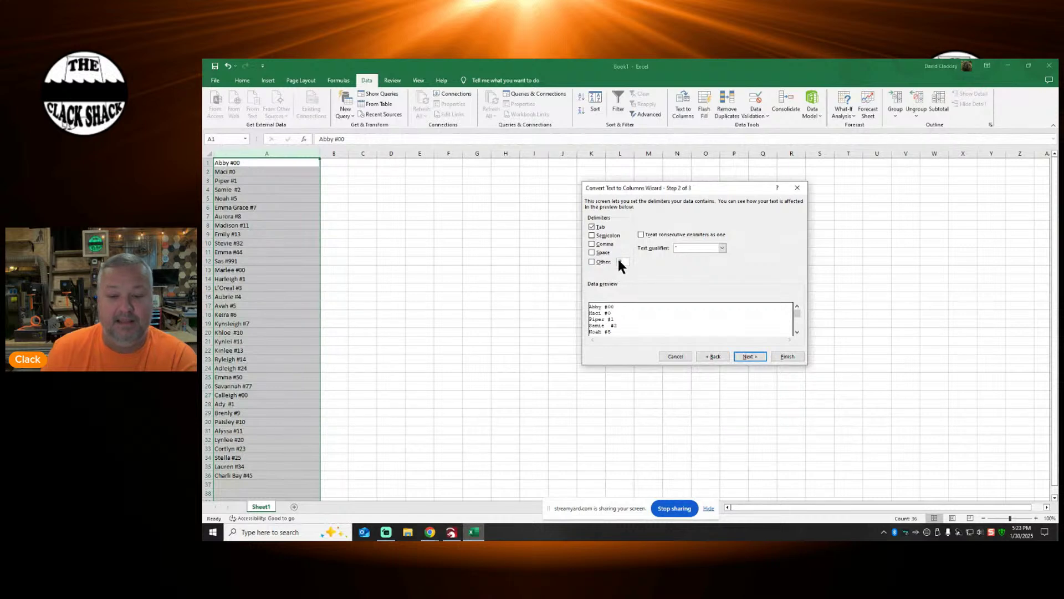
{"action": "left_click", "coordinate": [618, 261]}
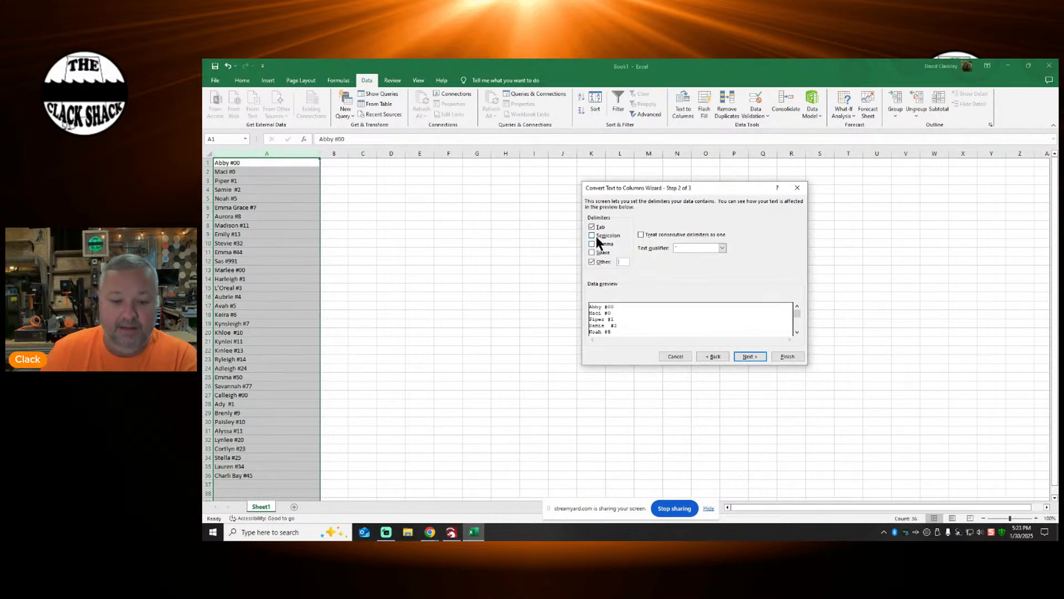
{"action": "left_click", "coordinate": [592, 253]}
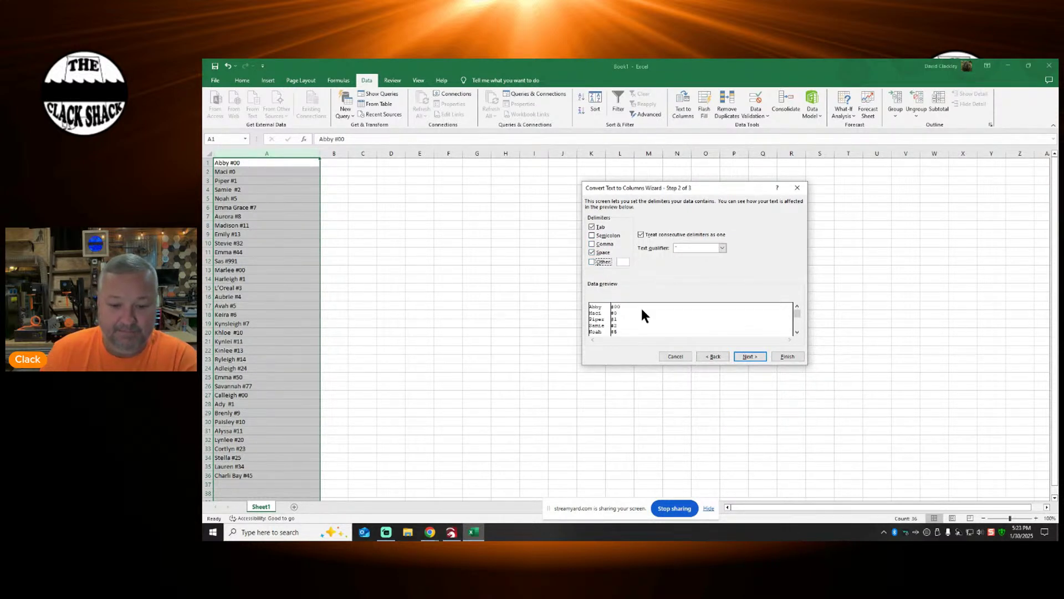
Step: Examine the split in the data preview of the wizard's final page, down to the last roster row
{"action": "left_click", "coordinate": [750, 356]}
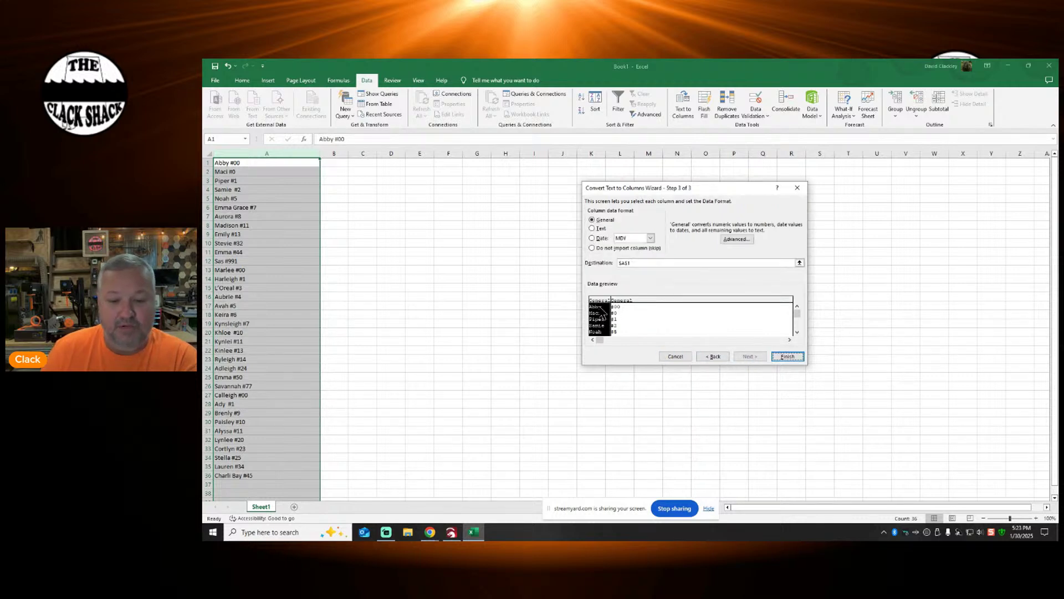
{"action": "left_click", "coordinate": [796, 331]}
{"action": "left_click", "coordinate": [797, 331]}
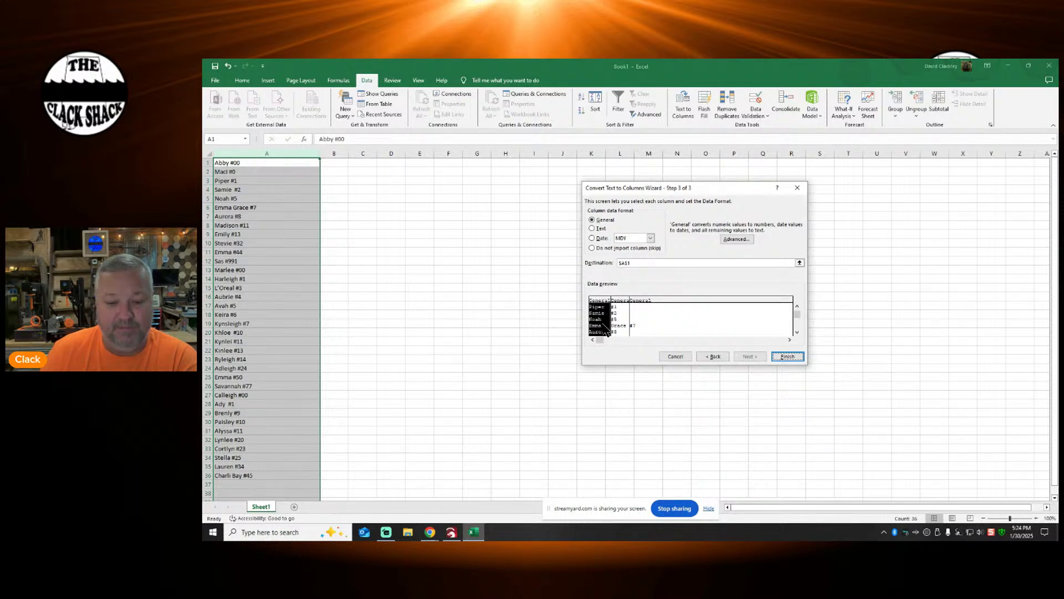
{"action": "left_click", "coordinate": [797, 331]}
{"action": "left_click", "coordinate": [796, 330]}
{"action": "left_click", "coordinate": [796, 331]}
{"action": "left_click", "coordinate": [796, 331]}
{"action": "left_click", "coordinate": [796, 331]}
{"action": "left_click", "coordinate": [796, 330]}
{"action": "left_click", "coordinate": [796, 331]}
{"action": "left_click", "coordinate": [796, 331]}
{"action": "left_click", "coordinate": [796, 331]}
{"action": "left_click", "coordinate": [796, 331]}
{"action": "left_click", "coordinate": [796, 330]}
{"action": "left_click", "coordinate": [796, 331]}
{"action": "left_click", "coordinate": [796, 331]}
{"action": "left_click", "coordinate": [797, 331]}
{"action": "left_click", "coordinate": [796, 331]}
{"action": "left_click", "coordinate": [797, 331]}
{"action": "left_click", "coordinate": [796, 331]}
{"action": "left_click", "coordinate": [796, 331]}
{"action": "left_click", "coordinate": [796, 331]}
{"action": "left_click", "coordinate": [796, 331]}
{"action": "left_click", "coordinate": [797, 330]}
{"action": "left_click", "coordinate": [797, 331]}
{"action": "left_click", "coordinate": [797, 331]}
{"action": "left_click", "coordinate": [797, 331]}
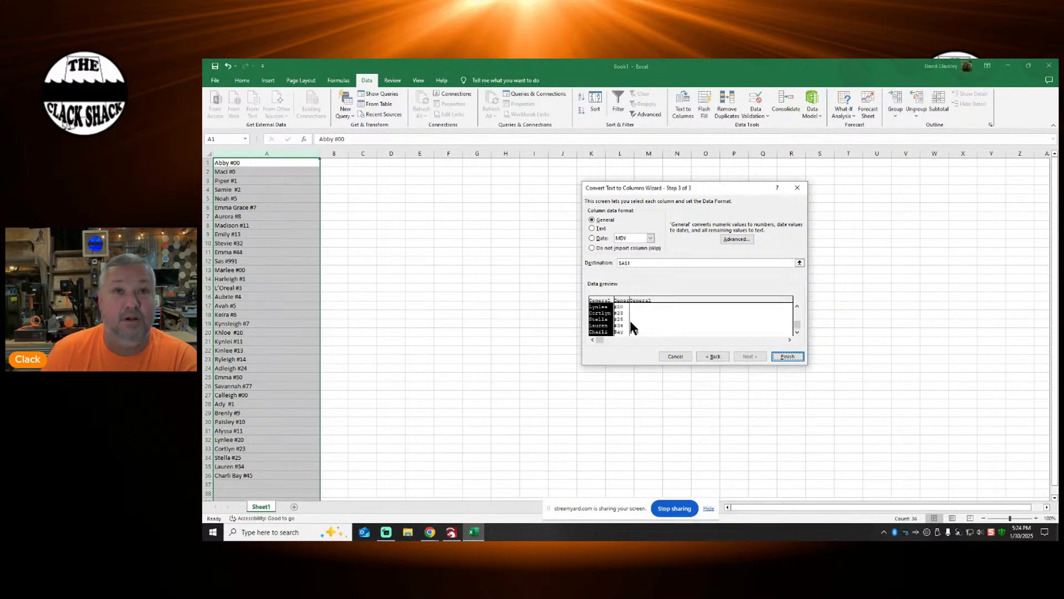
Step: Finish the Text to Columns conversion with General format and column A as the destination
{"action": "left_click", "coordinate": [788, 356]}
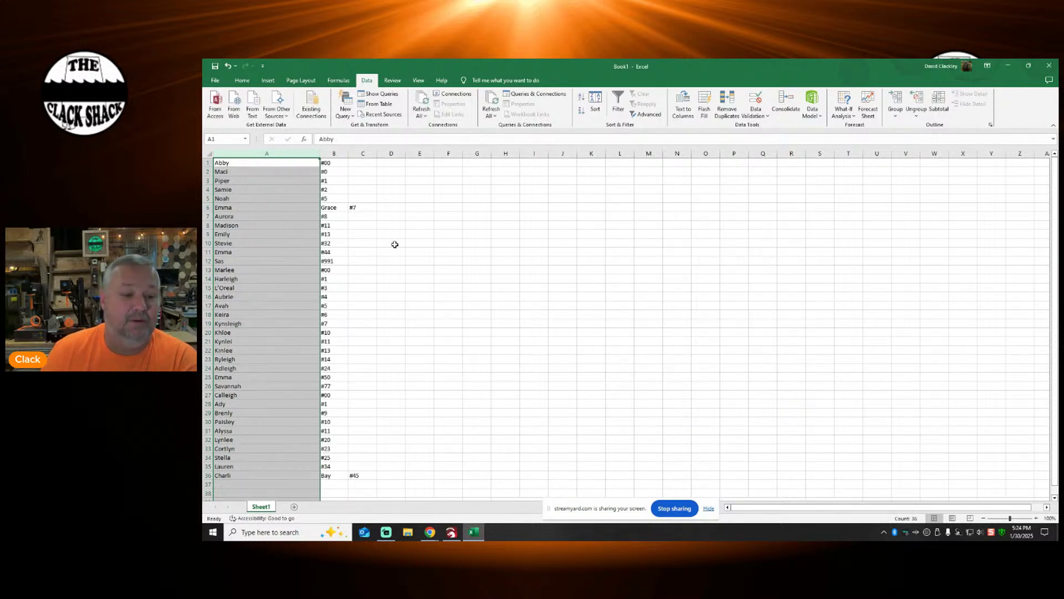
{"action": "left_click", "coordinate": [379, 271]}
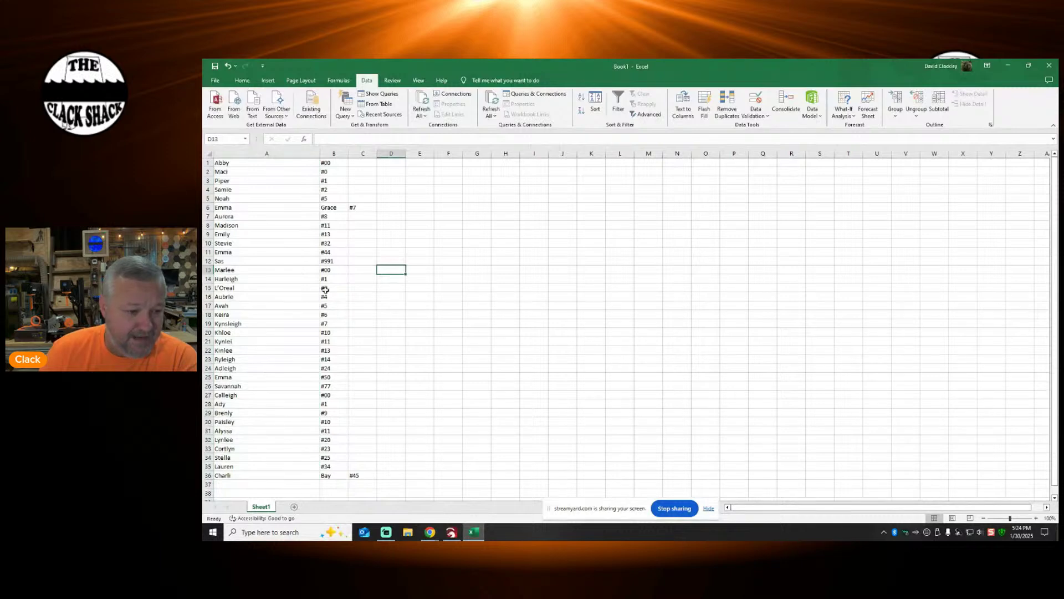
Step: Correct the player number in cell B12 to #99
{"action": "left_click", "coordinate": [337, 263]}
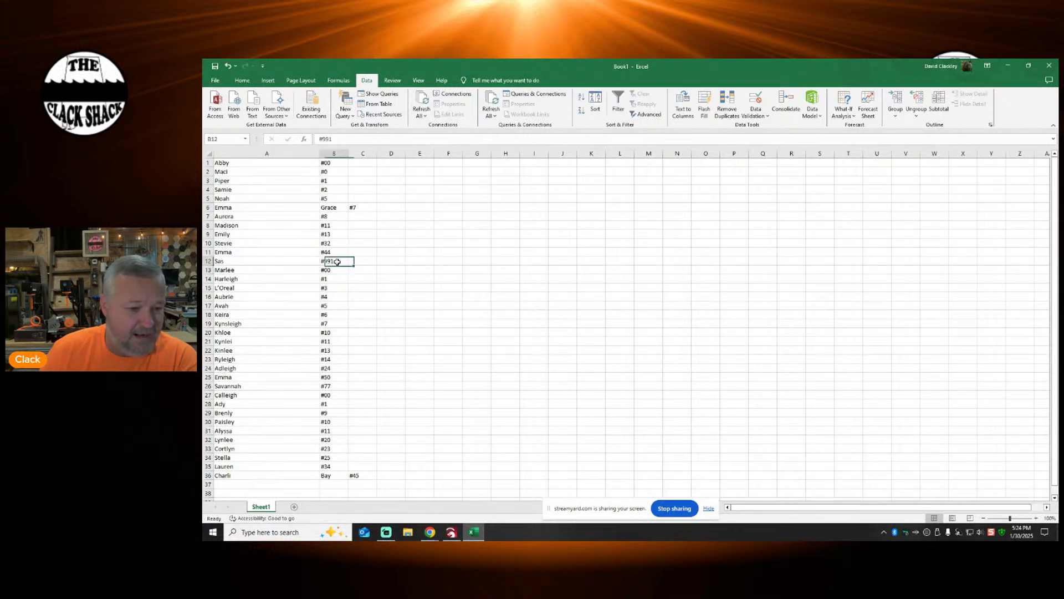
{"action": "double_click", "coordinate": [337, 261]}
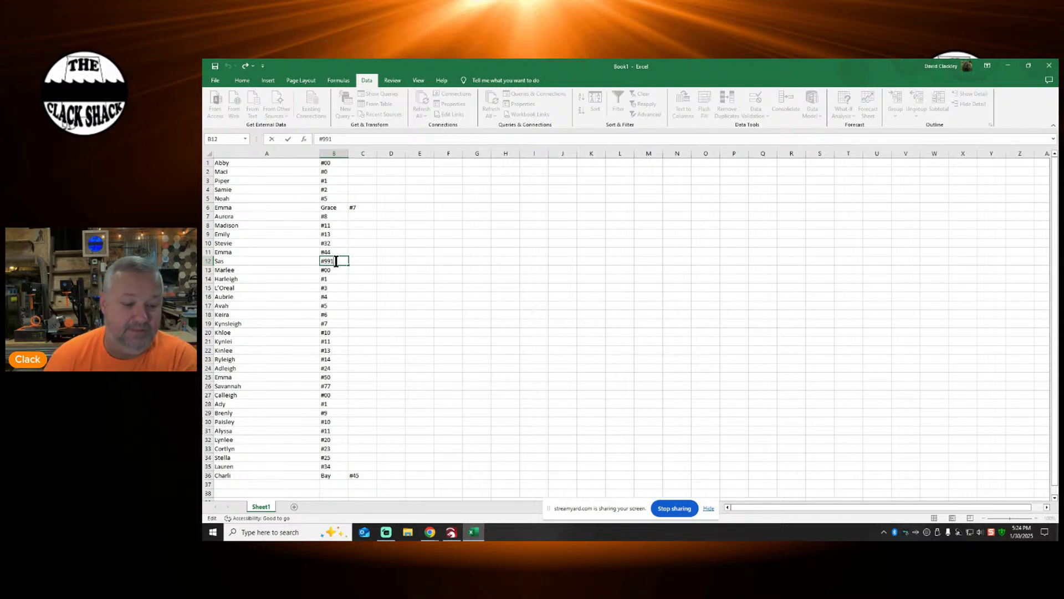
{"action": "key", "text": "BackSpace"}
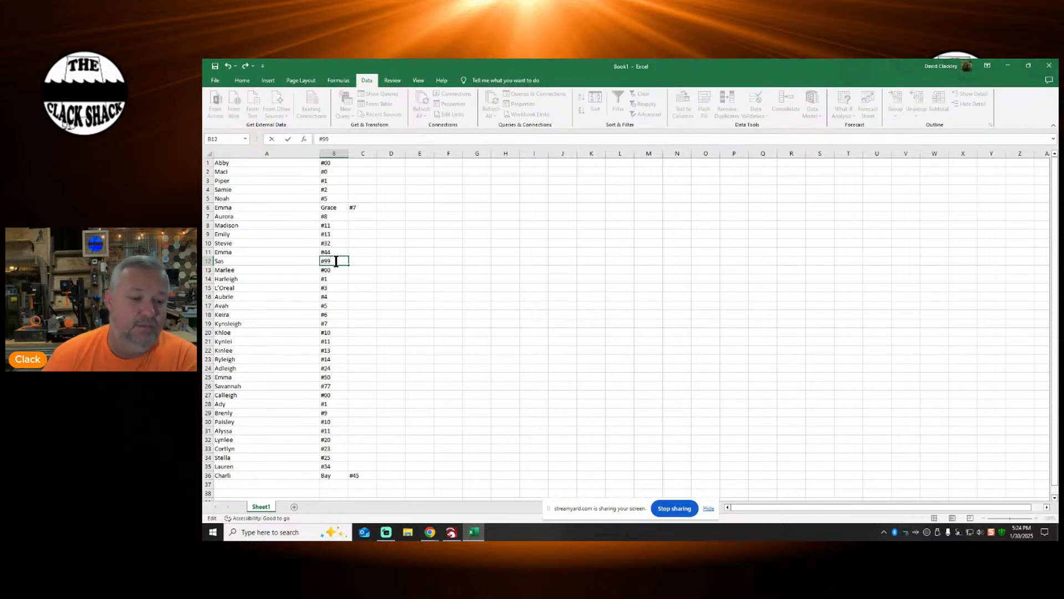
{"action": "left_click", "coordinate": [359, 268]}
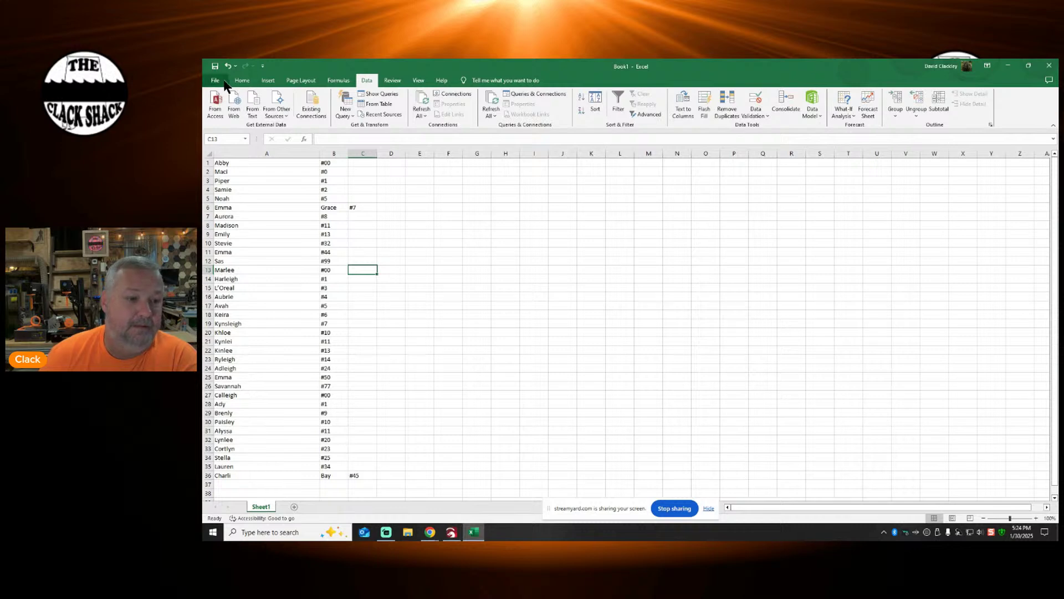
Step: Start saving the workbook under a new name and open the LASER FILES folder on the Clack_Share network drive
{"action": "left_click", "coordinate": [215, 66]}
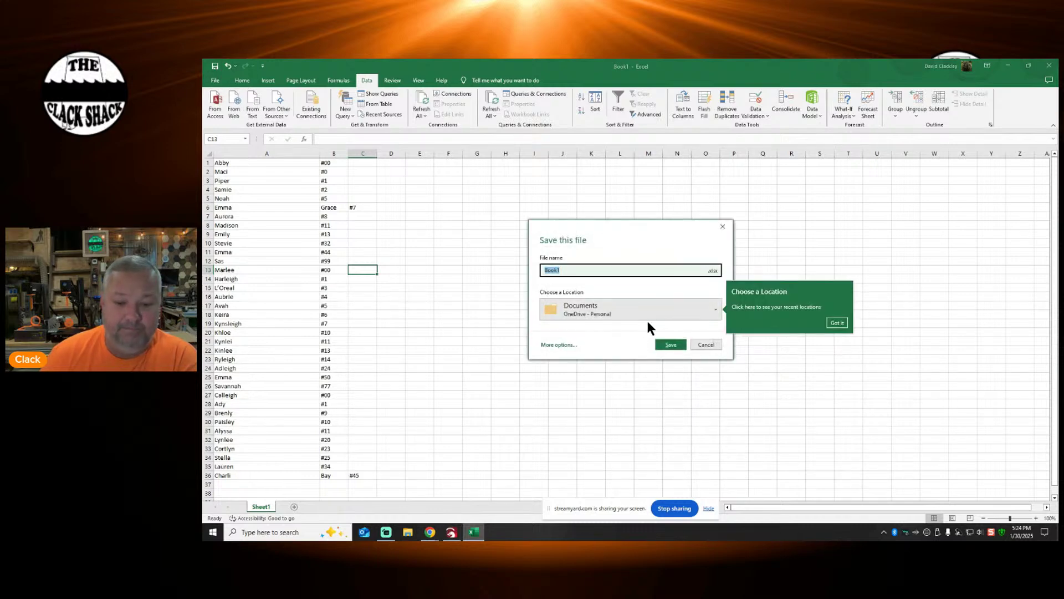
{"action": "left_click", "coordinate": [707, 344]}
{"action": "left_click", "coordinate": [214, 81]}
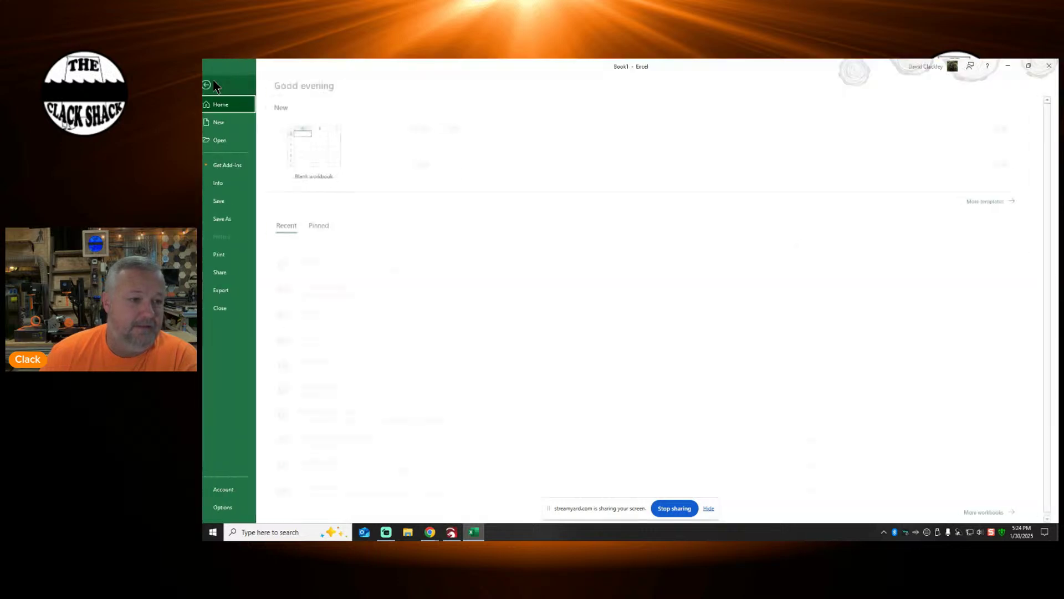
{"action": "left_click", "coordinate": [236, 220]}
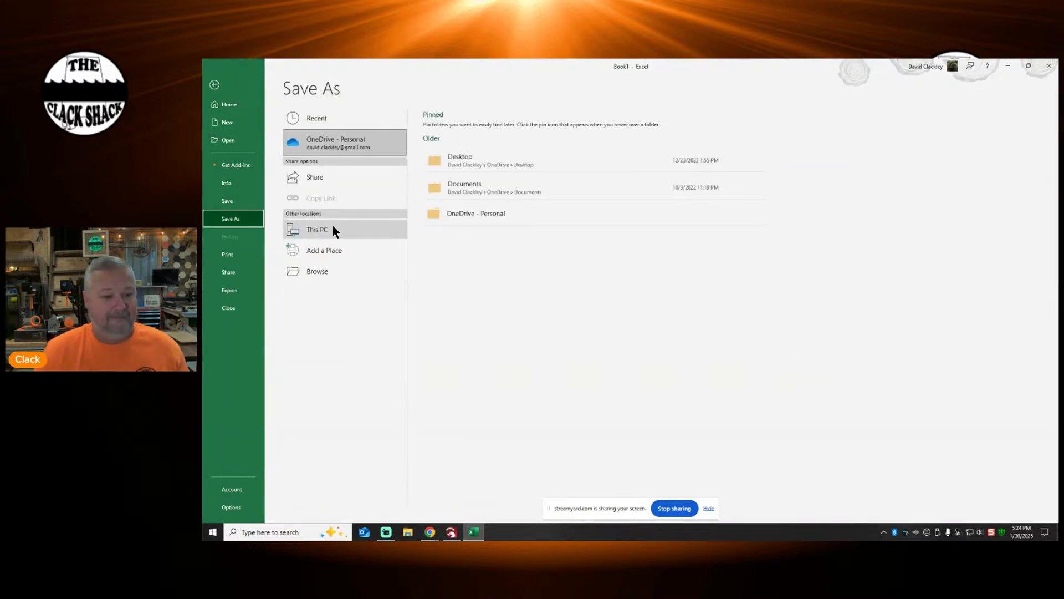
{"action": "left_click", "coordinate": [318, 268]}
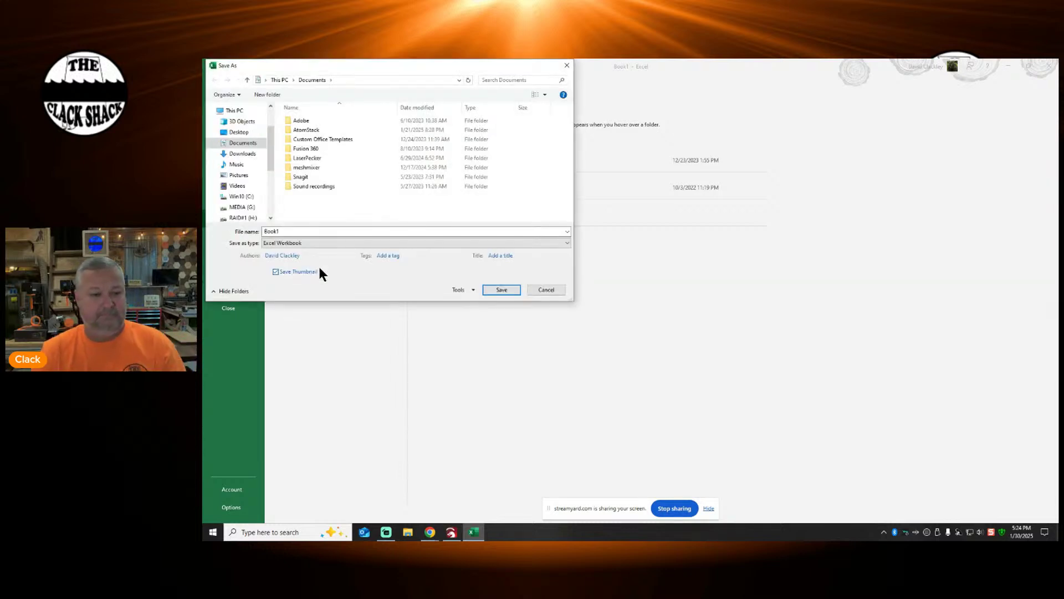
{"action": "left_click_drag", "start_coordinate": [268, 158], "coordinate": [271, 214]}
{"action": "left_click", "coordinate": [249, 139]}
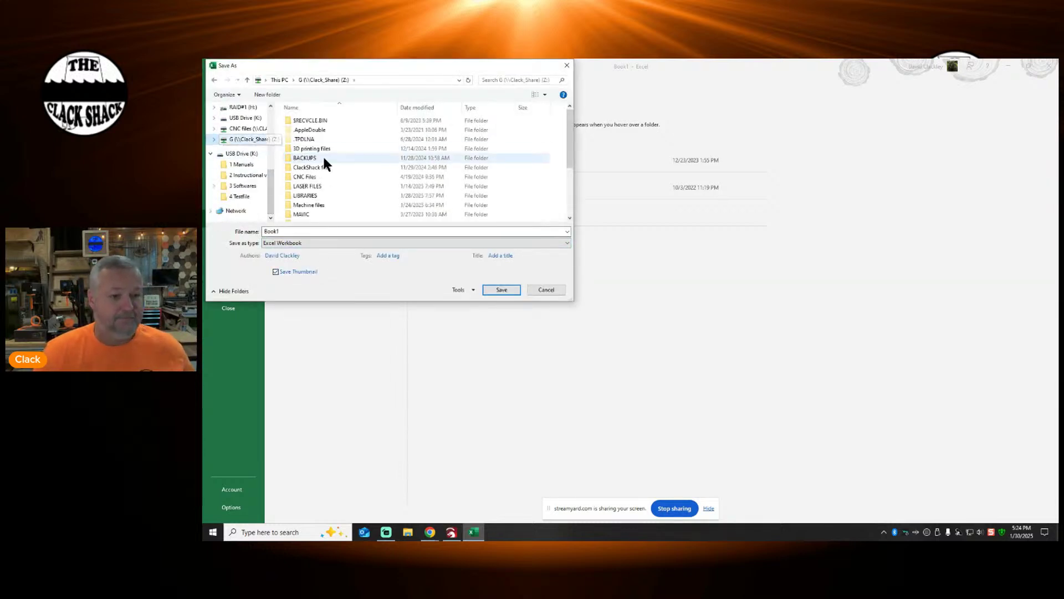
{"action": "double_click", "coordinate": [311, 185]}
Step: Open the Customer images folder and the customer's own folder inside it as the save location
{"action": "left_click_drag", "start_coordinate": [567, 112], "coordinate": [568, 129]}
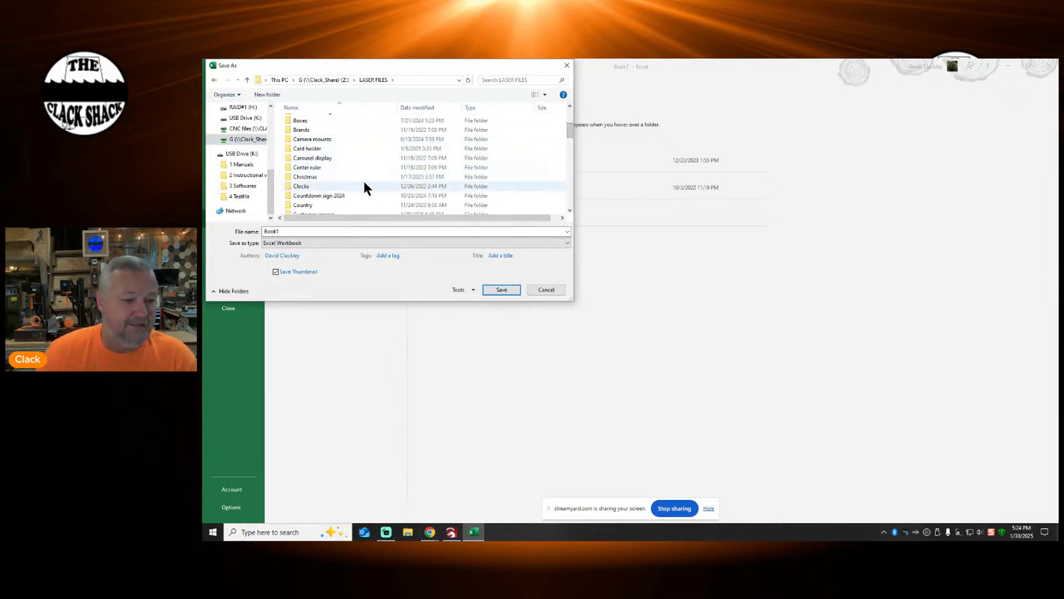
{"action": "left_click", "coordinate": [569, 209]}
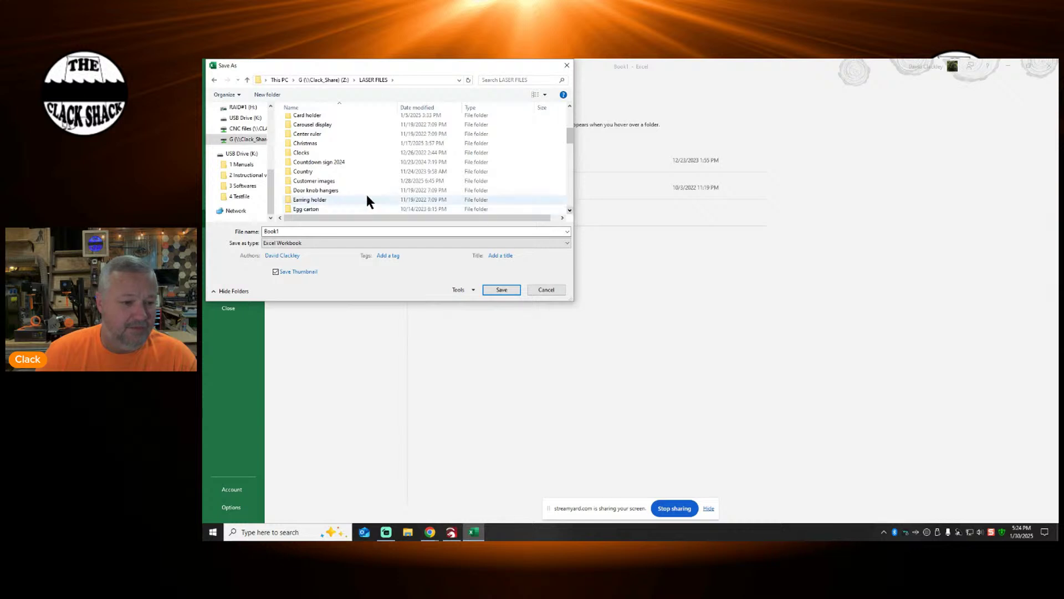
{"action": "double_click", "coordinate": [312, 180]}
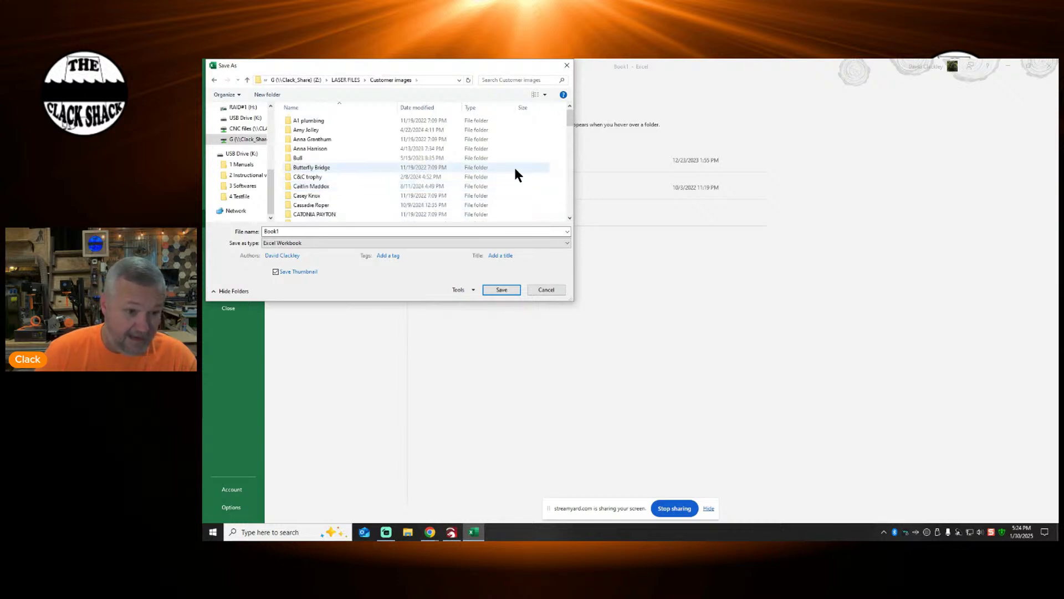
{"action": "left_click", "coordinate": [570, 217]}
{"action": "left_click_drag", "start_coordinate": [570, 217], "coordinate": [570, 217]}
{"action": "double_click", "coordinate": [307, 160]}
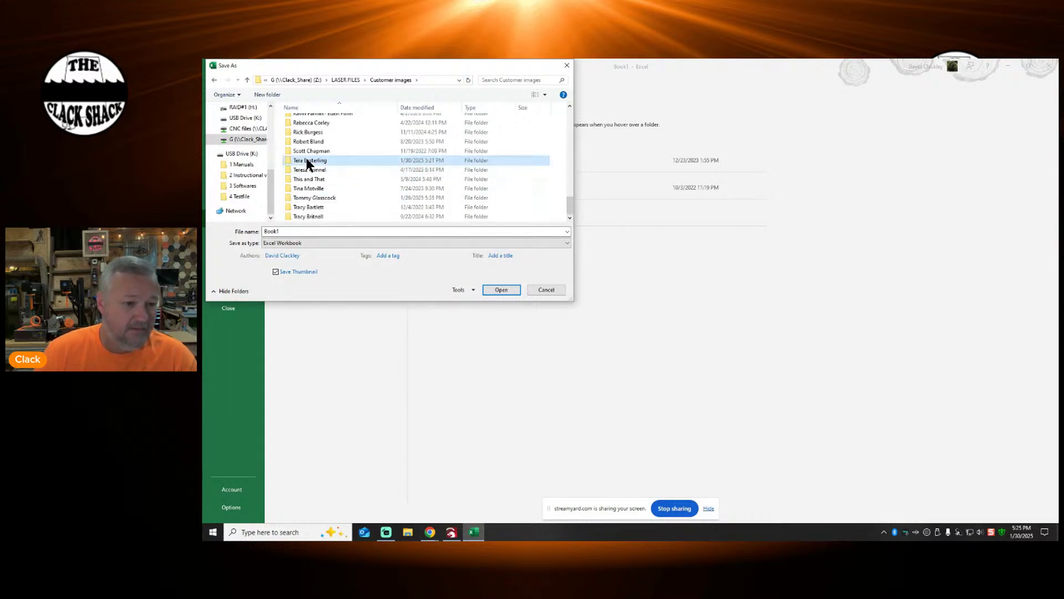
Step: Name the file Players and save it as an Excel Workbook in the customer's folder
{"action": "double_click", "coordinate": [286, 233]}
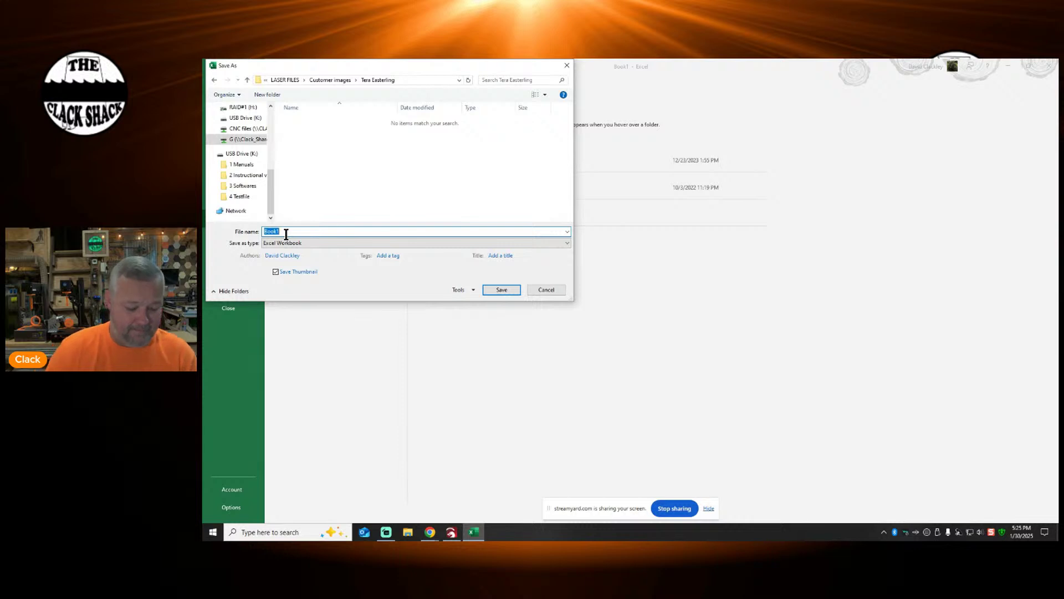
{"action": "type", "text": "Players"}
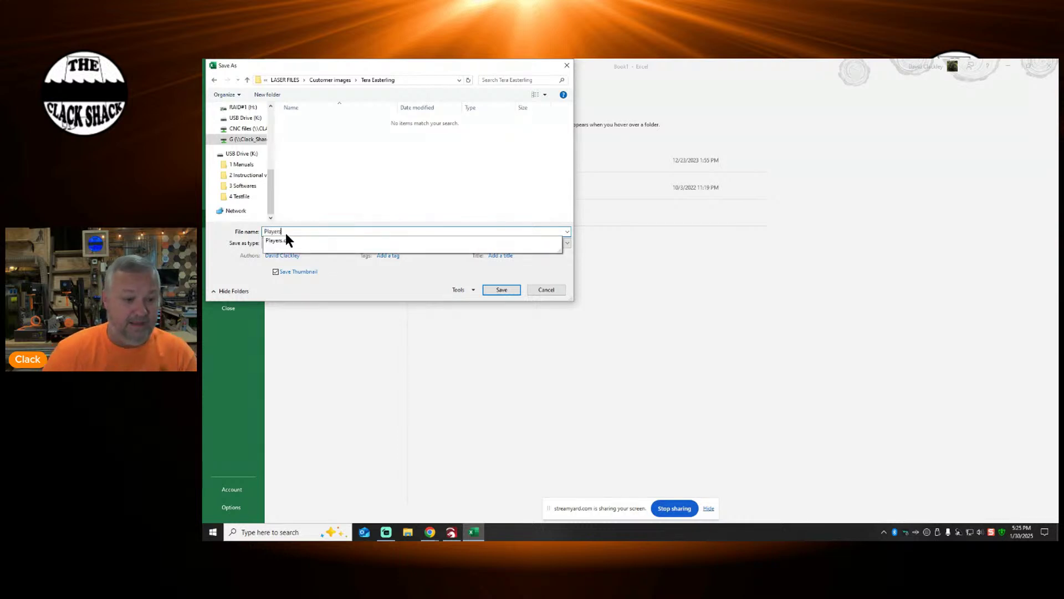
{"action": "key", "text": "Escape"}
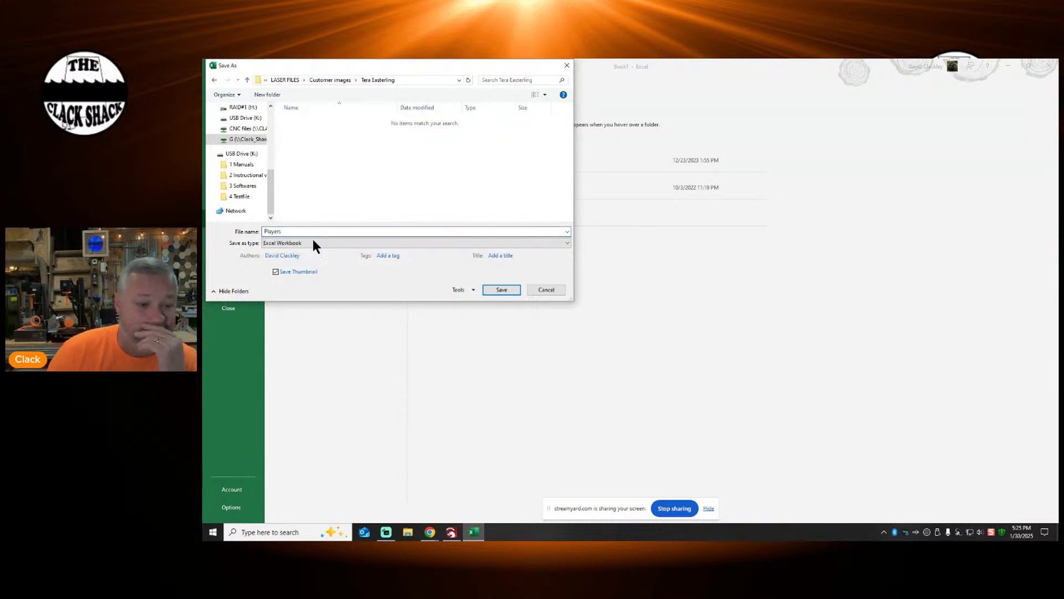
{"action": "left_click", "coordinate": [501, 288]}
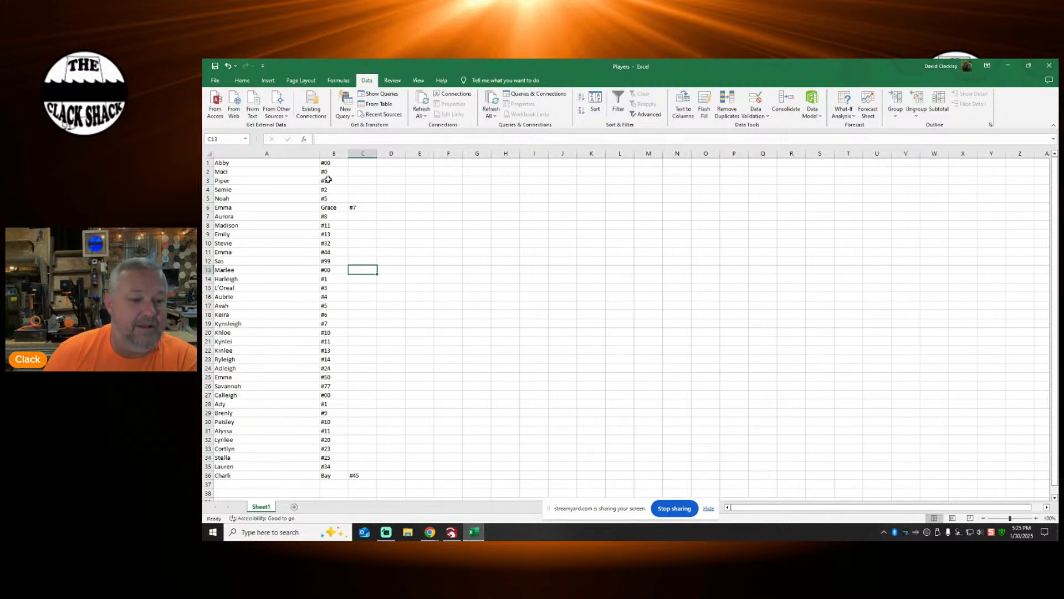
Step: Complete the two-part name in cell A6 by adding the second name split off into column B
{"action": "scroll", "coordinate": [324, 224], "scroll_direction": "down", "scroll_amount": 2}
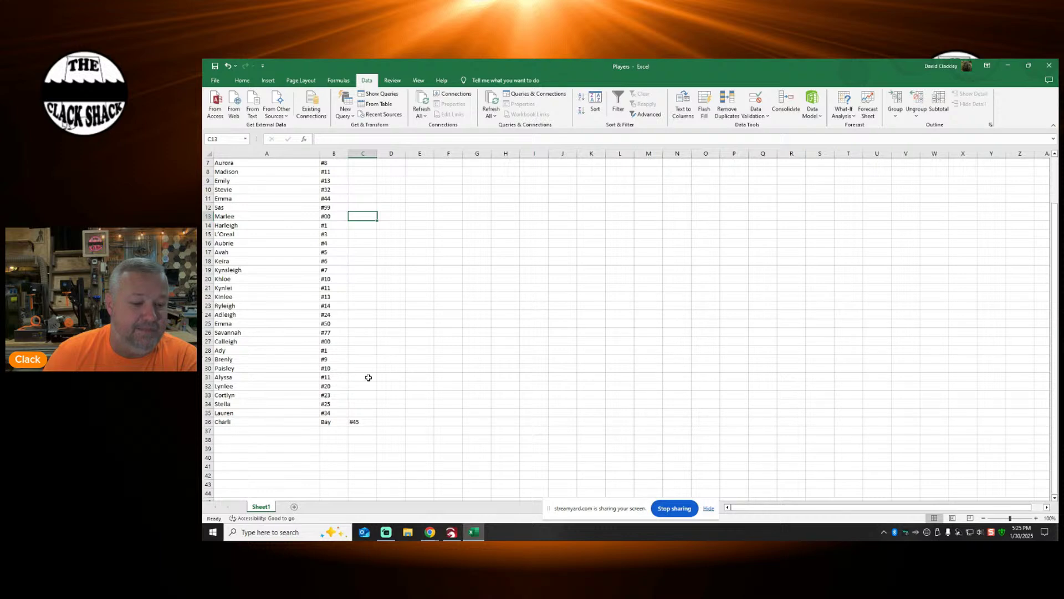
{"action": "scroll", "coordinate": [354, 244], "scroll_direction": "up", "scroll_amount": 2}
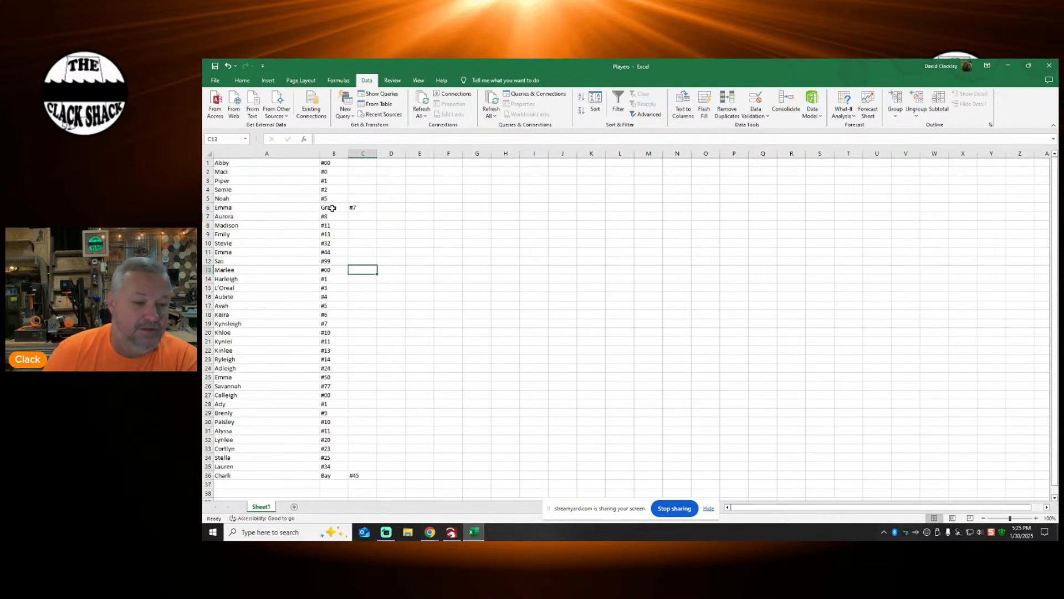
{"action": "double_click", "coordinate": [271, 207]}
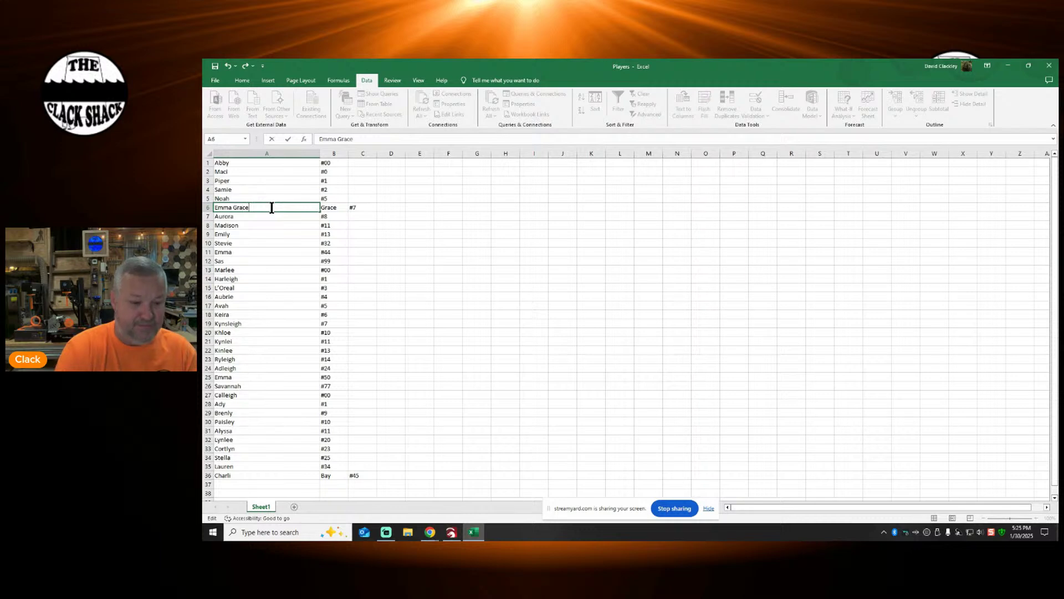
{"action": "left_click", "coordinate": [342, 204]}
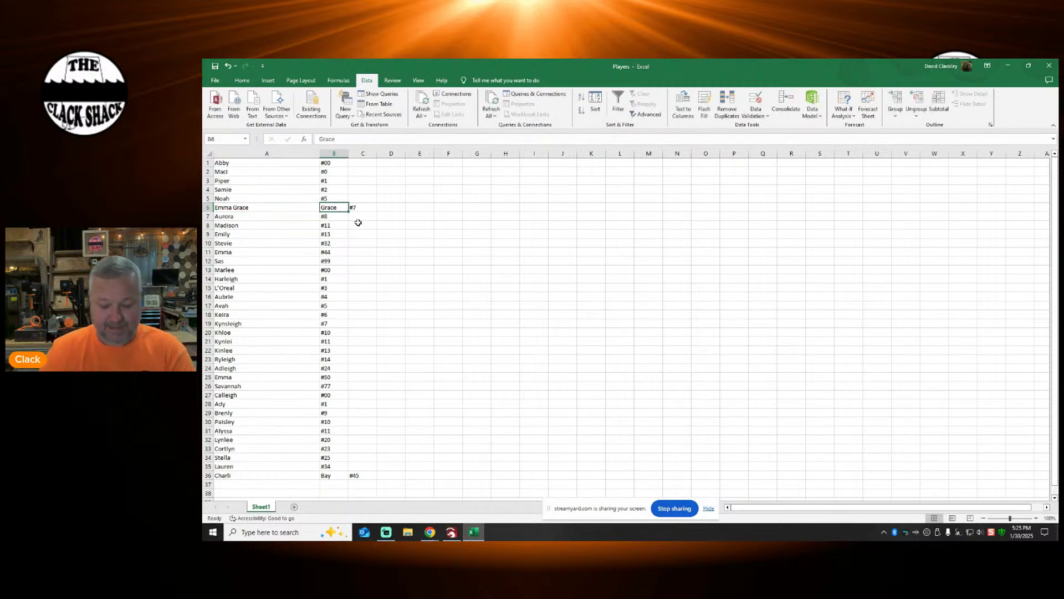
Step: Replace the leftover name in cell B6 with #7 and clear the duplicate number in C6
{"action": "key", "text": "BackSpace"}
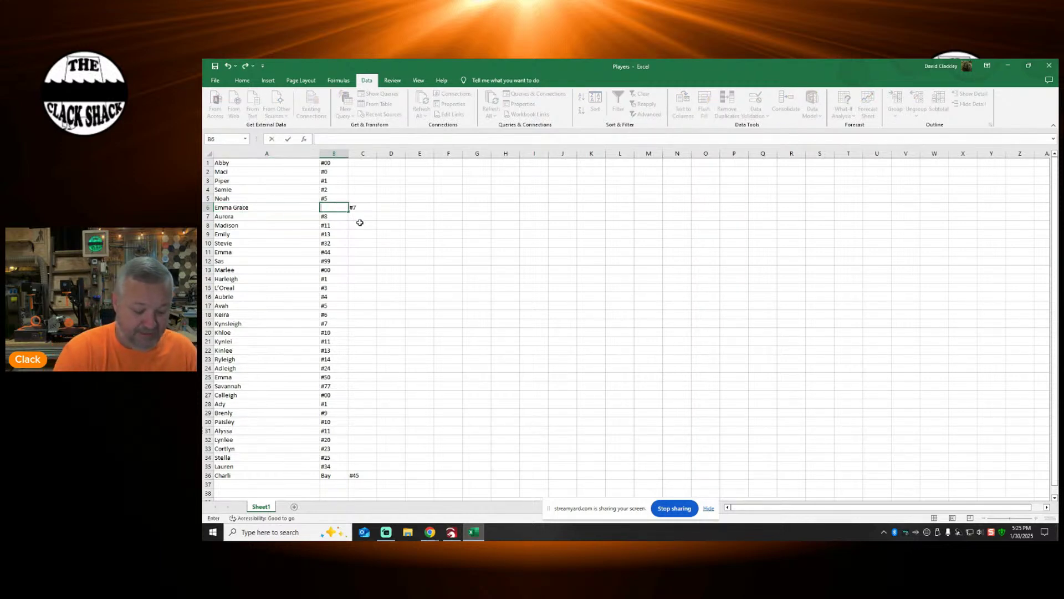
{"action": "type", "text": "#7"}
{"action": "left_click", "coordinate": [361, 207]}
{"action": "key", "text": "BackSpace"}
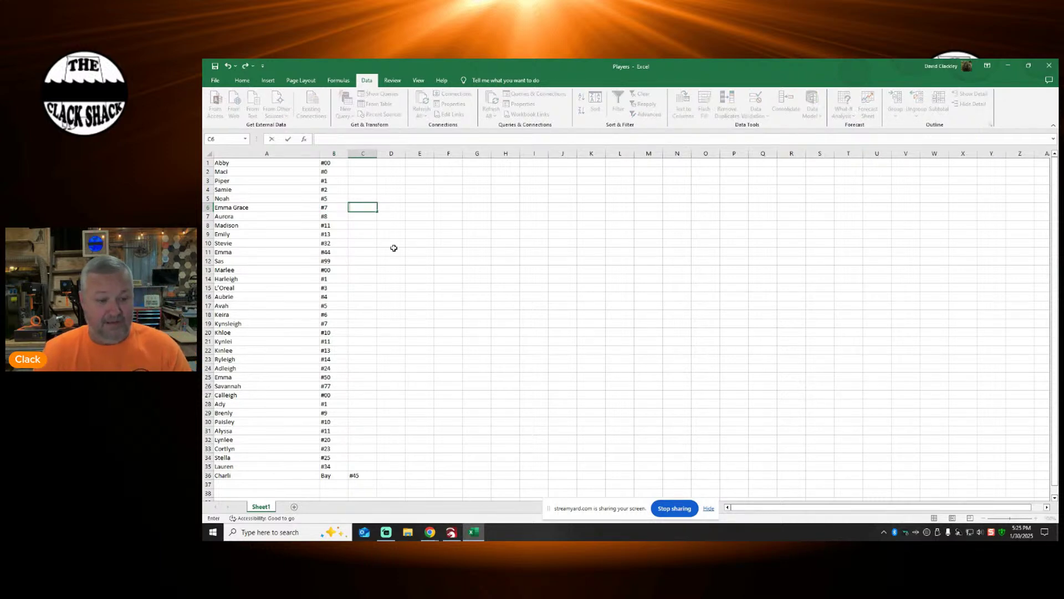
{"action": "left_click", "coordinate": [393, 248]}
Step: Complete the two-part name in cell A36 by adding the second name split off into column B
{"action": "scroll", "coordinate": [358, 330], "scroll_direction": "down", "scroll_amount": 3}
{"action": "left_click", "coordinate": [261, 395]}
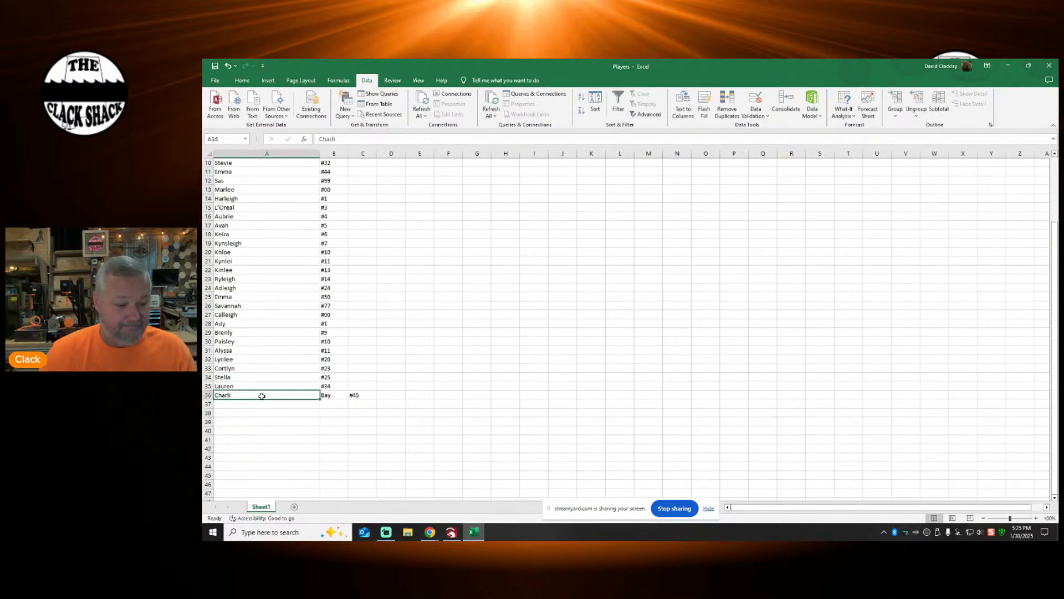
{"action": "double_click", "coordinate": [261, 396]}
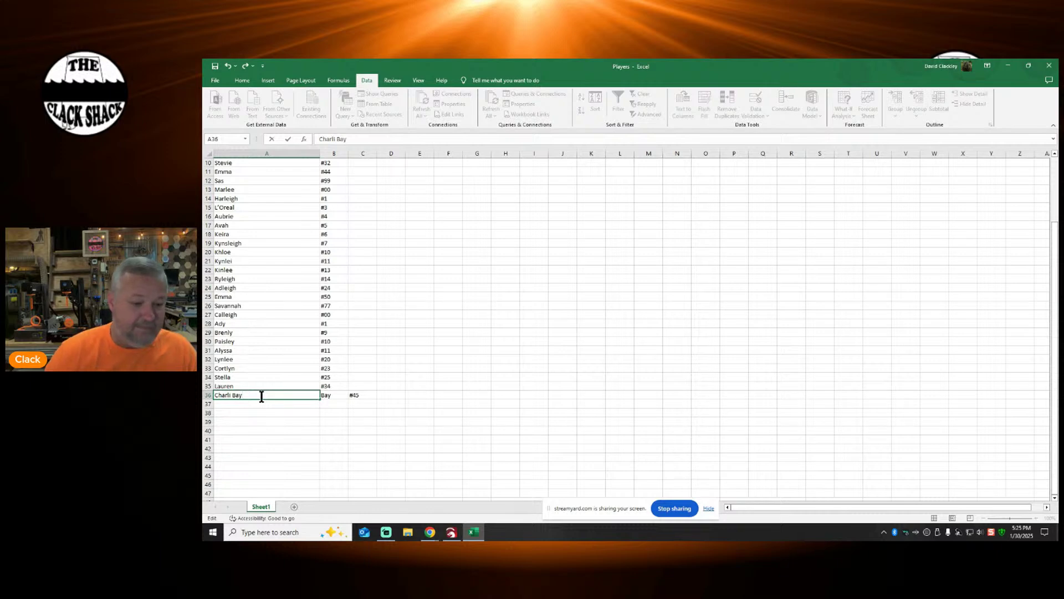
{"action": "left_click", "coordinate": [302, 421]}
Step: Replace the leftover name in cell B36 with #45 and clear the duplicate number in C36
{"action": "double_click", "coordinate": [333, 395]}
{"action": "key", "text": "BackSpace"}
{"action": "key", "text": "BackSpace"}
{"action": "key", "text": "BackSpace"}
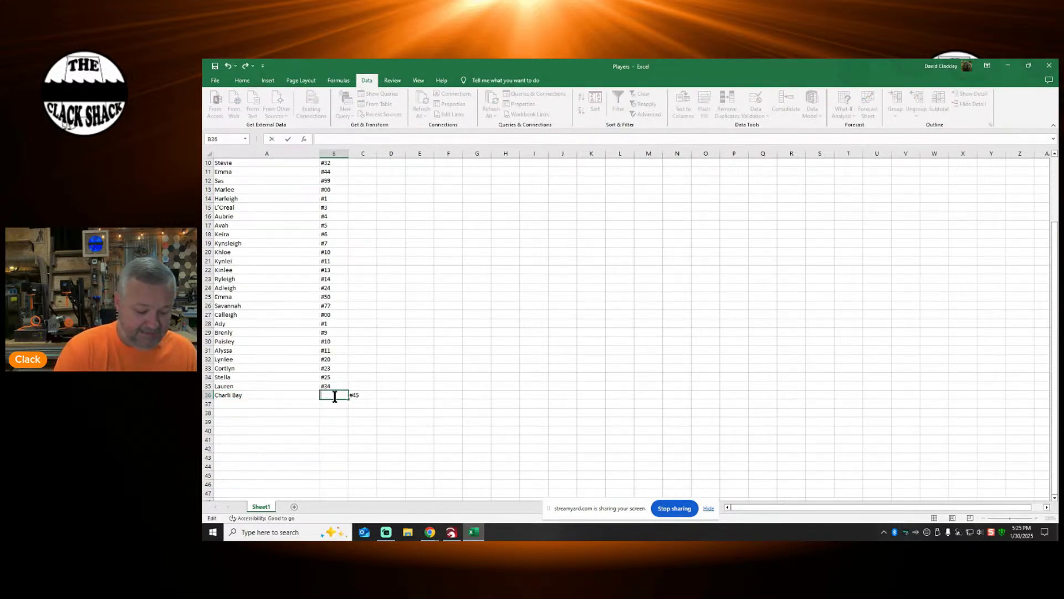
{"action": "type", "text": "#45"}
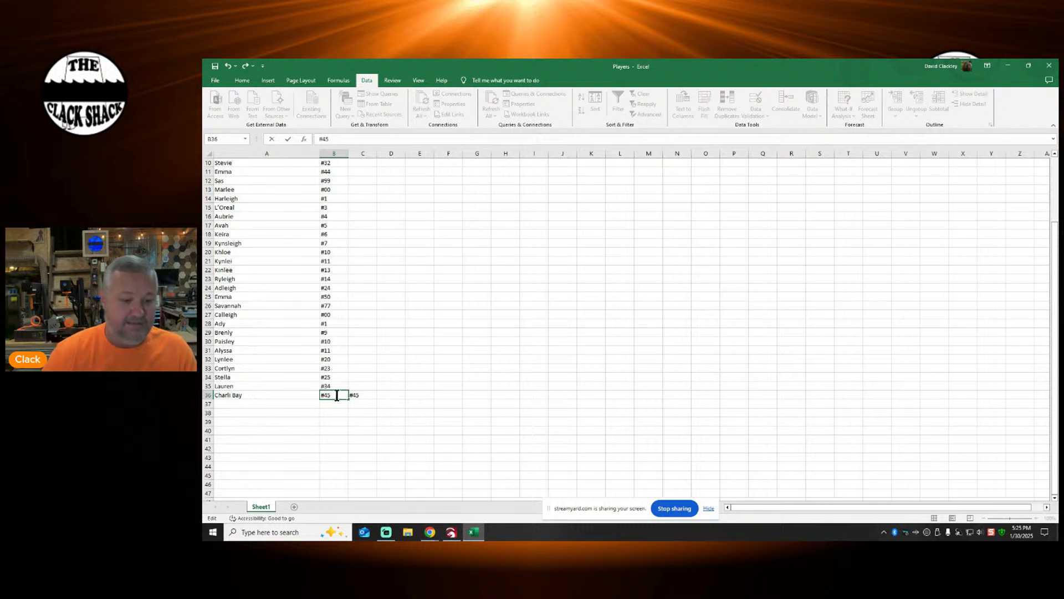
{"action": "left_click", "coordinate": [362, 395]}
{"action": "key", "text": "Delete"}
{"action": "left_click", "coordinate": [407, 403]}
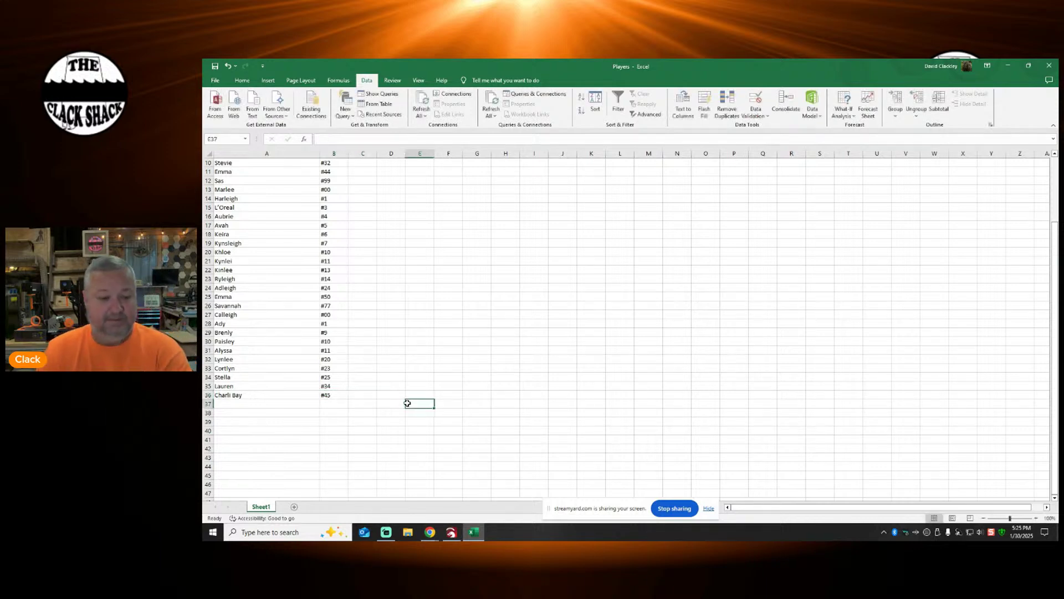
Step: Narrow column A to bring the numbers closer to the names, and save the Players workbook
{"action": "scroll", "coordinate": [327, 354], "scroll_direction": "up", "scroll_amount": 2}
{"action": "scroll", "coordinate": [268, 221], "scroll_direction": "up", "scroll_amount": 1}
{"action": "left_click_drag", "start_coordinate": [320, 154], "coordinate": [265, 161]}
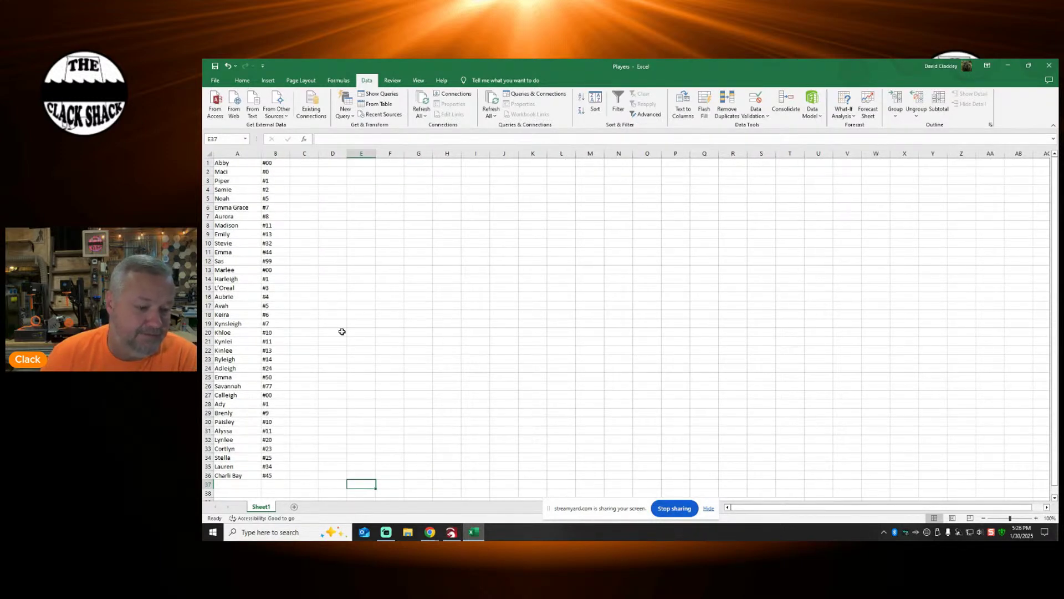
{"action": "left_click", "coordinate": [216, 67]}
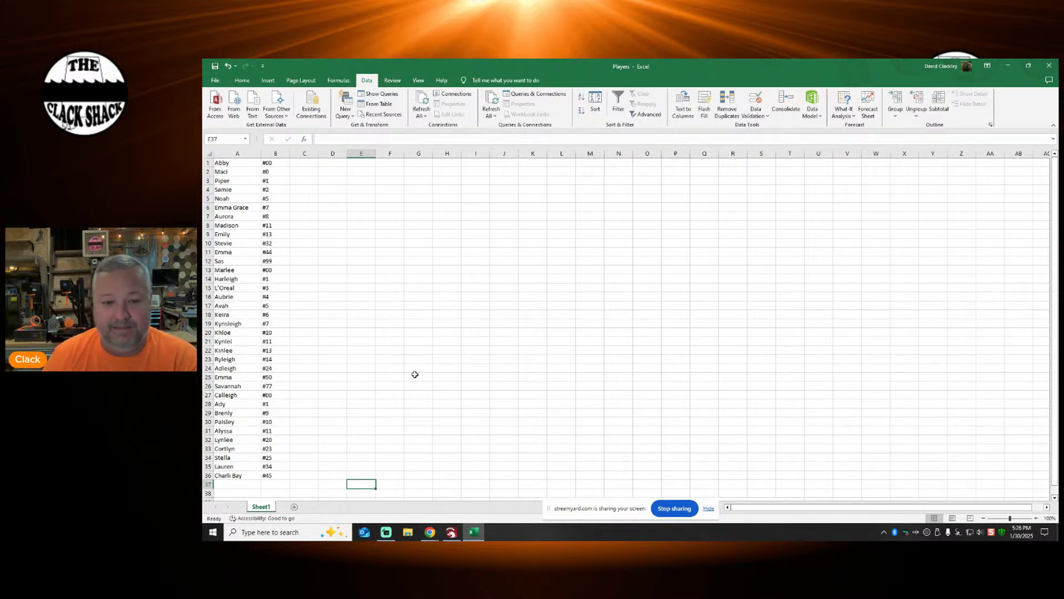
{"action": "scroll", "coordinate": [416, 366], "scroll_direction": "down", "scroll_amount": 2}
{"action": "scroll", "coordinate": [418, 368], "scroll_direction": "up", "scroll_amount": 1}
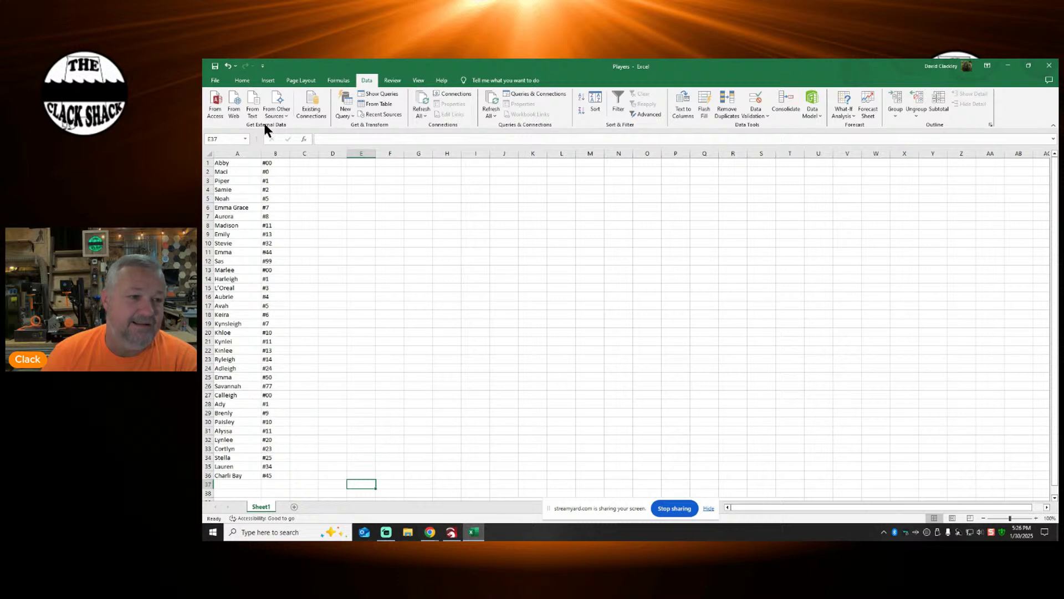
Step: Save the roster as a CSV UTF-8 (Comma delimited) file named Players in the customer's folder, replacing the existing one, and close Excel
{"action": "left_click", "coordinate": [215, 81]}
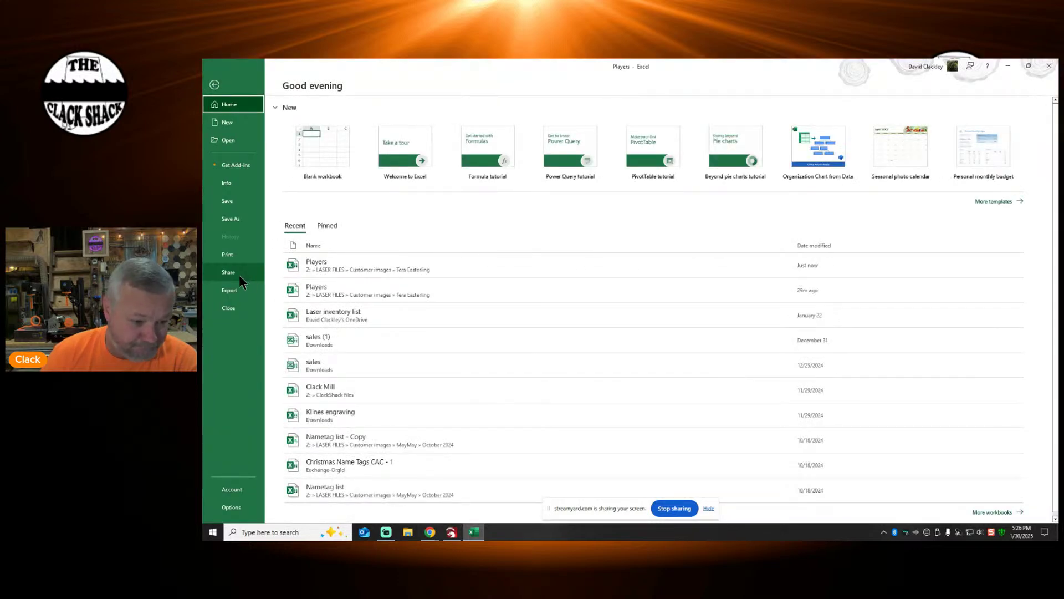
{"action": "left_click", "coordinate": [233, 220]}
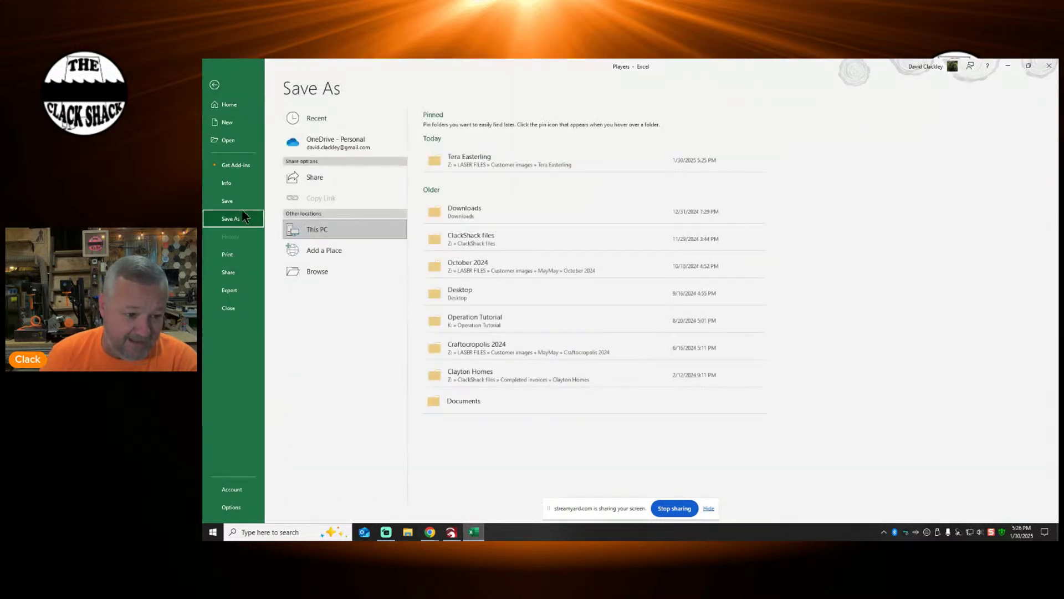
{"action": "left_click", "coordinate": [326, 271]}
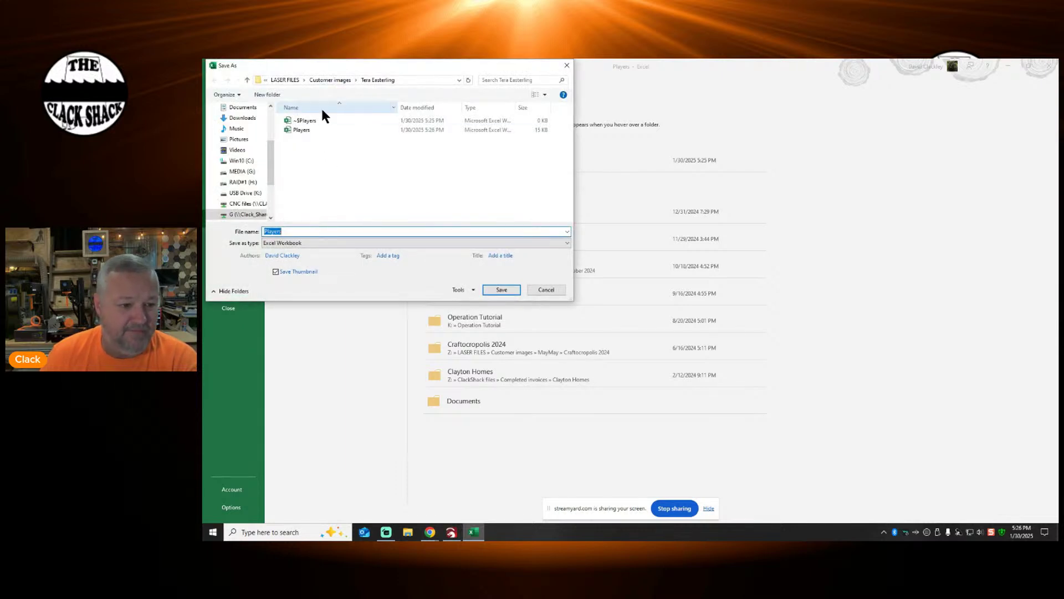
{"action": "left_click", "coordinate": [341, 243]}
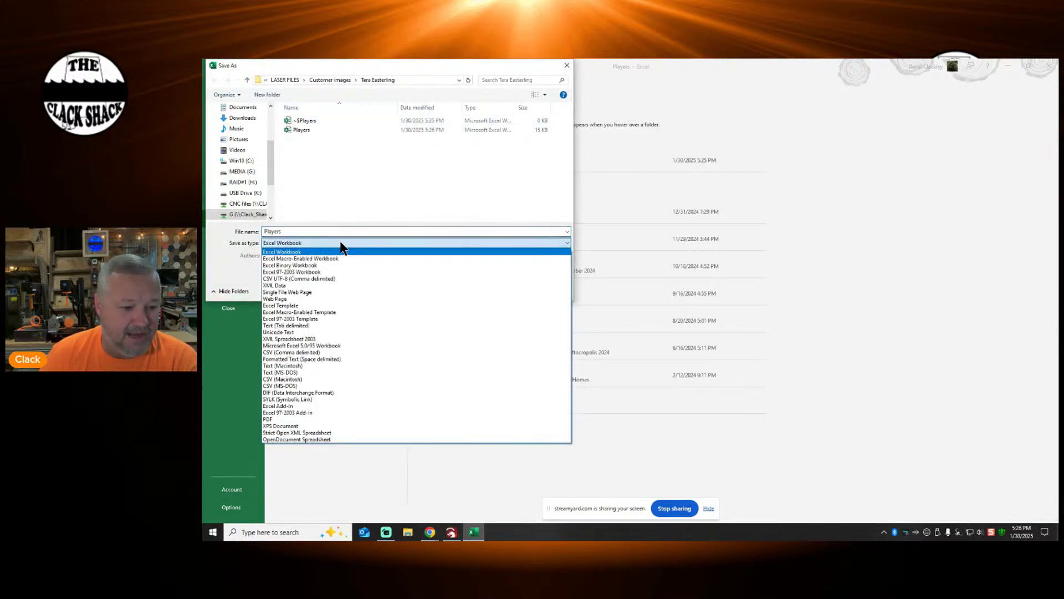
{"action": "left_click", "coordinate": [290, 279]}
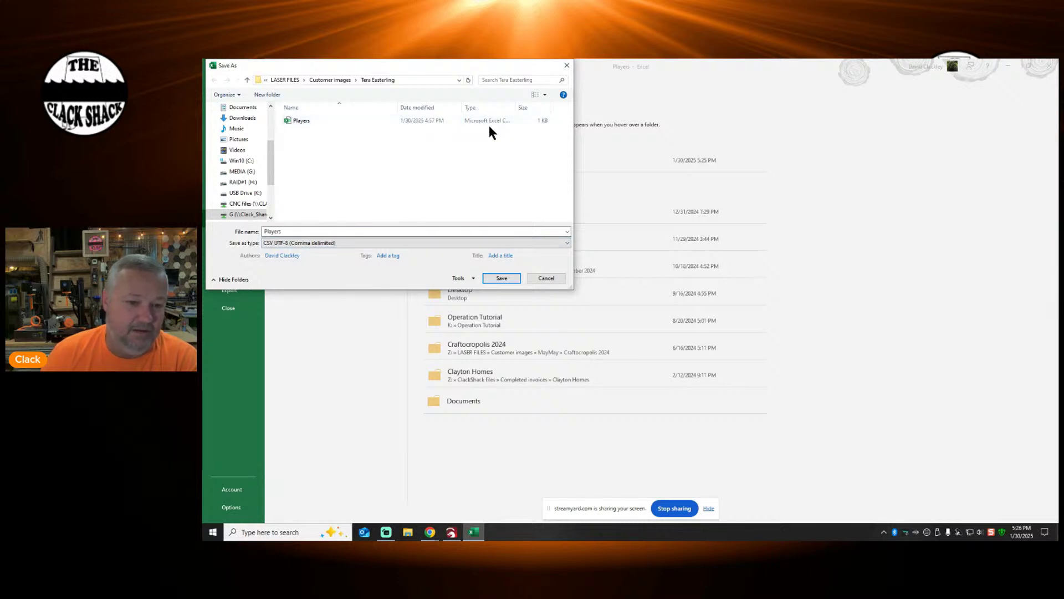
{"action": "left_click", "coordinate": [308, 229]}
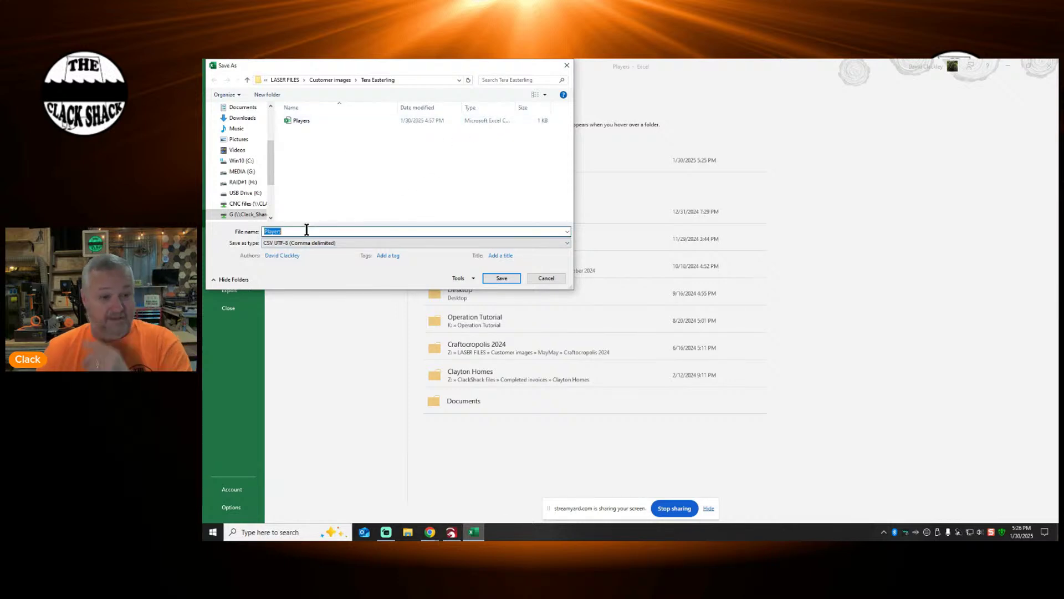
{"action": "left_click", "coordinate": [308, 121]}
{"action": "left_click", "coordinate": [501, 278]}
{"action": "left_click", "coordinate": [649, 295]}
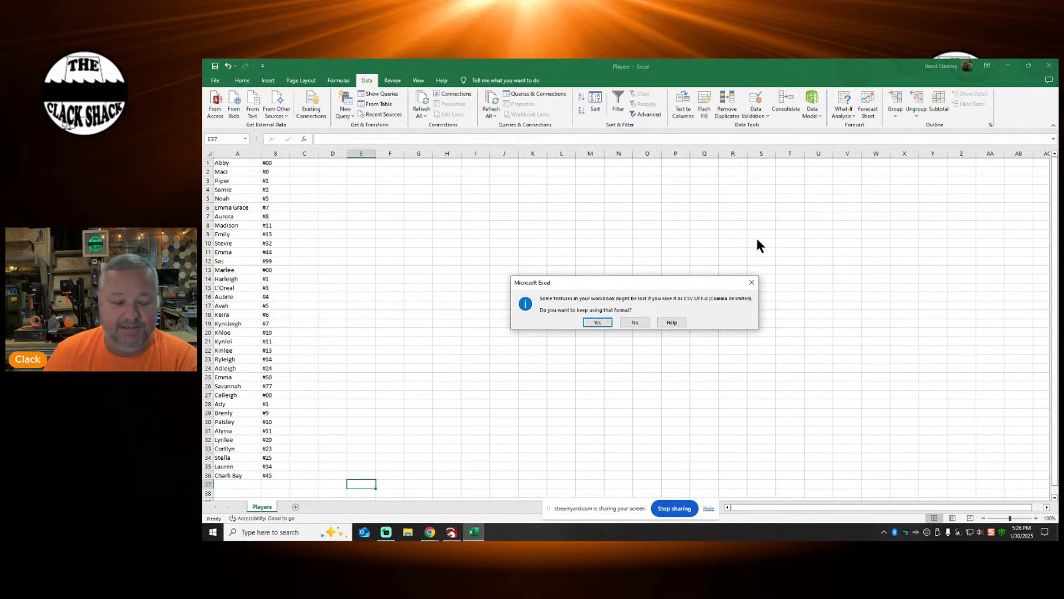
{"action": "left_click", "coordinate": [597, 322]}
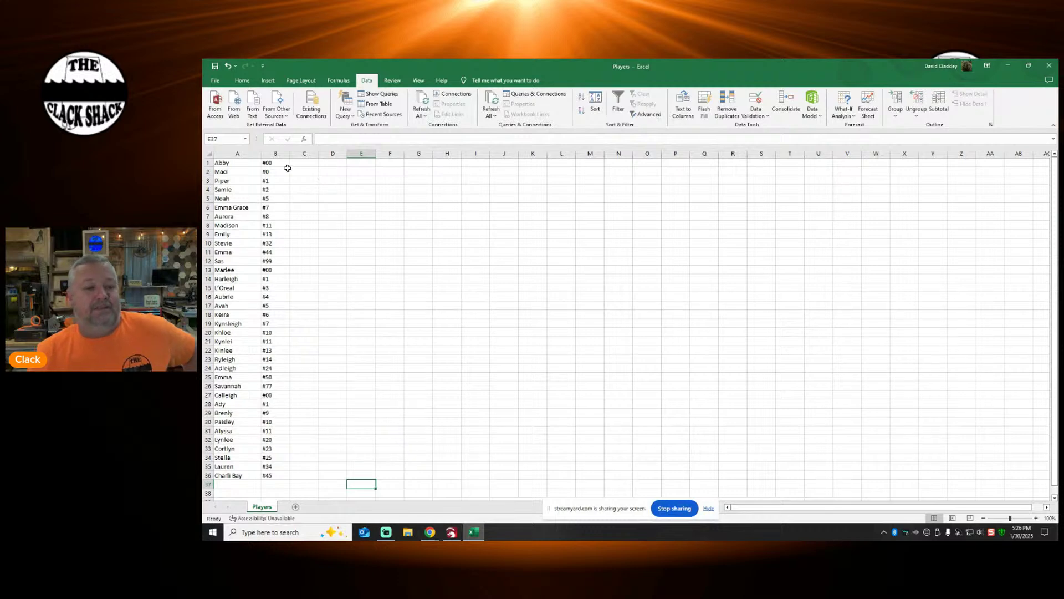
{"action": "left_click", "coordinate": [1048, 65]}
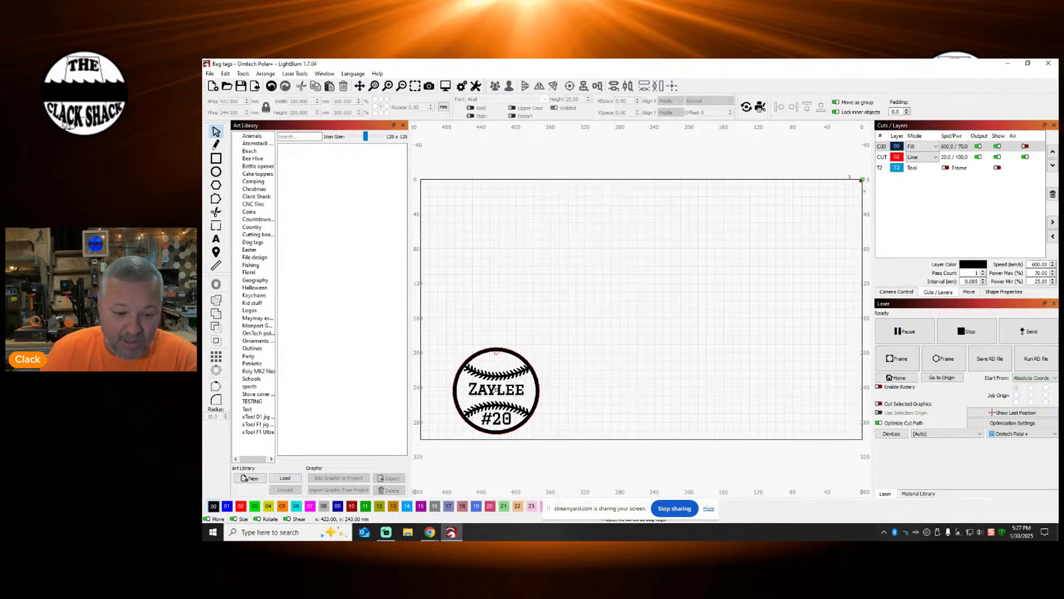
Step: Ungroup the whole baseball bag tag design in LightBurn so its text can be edited separately
{"action": "key", "text": "ctrl+a"}
{"action": "left_click_drag", "start_coordinate": [438, 324], "coordinate": [554, 466]}
{"action": "right_click", "coordinate": [498, 389]}
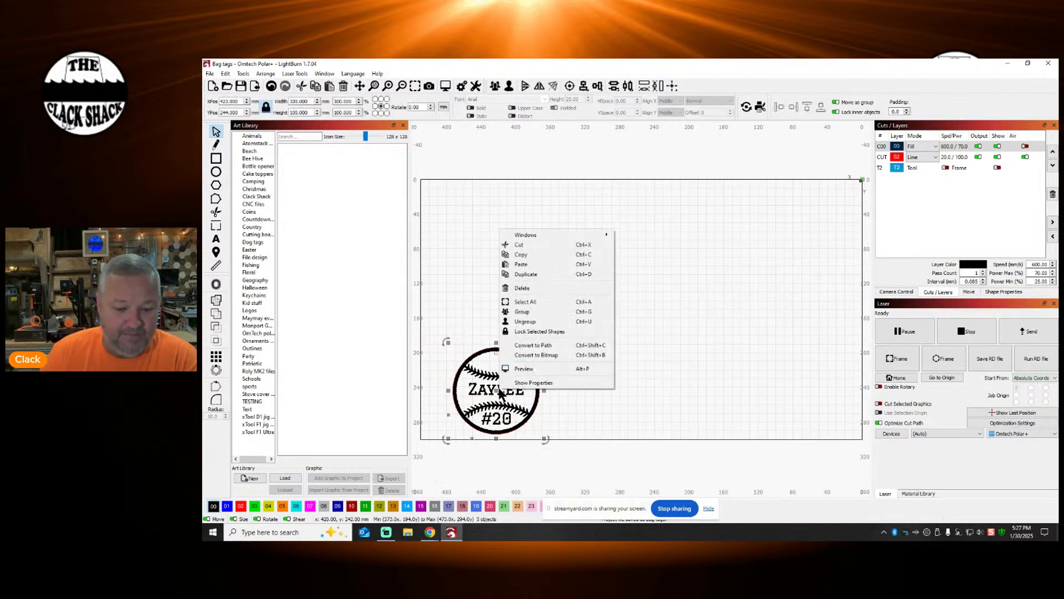
{"action": "left_click", "coordinate": [532, 319]}
{"action": "left_click", "coordinate": [551, 340]}
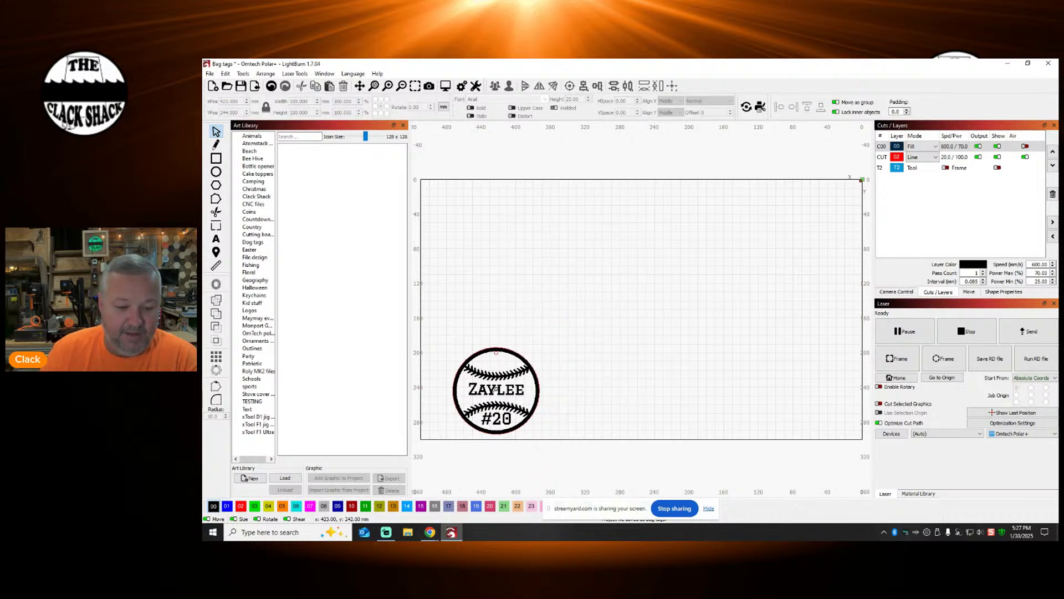
Step: Replace the player name on the baseball tag with %0 and set that text's variable type to Merge/CSV
{"action": "left_click", "coordinate": [498, 388]}
{"action": "left_click", "coordinate": [523, 386]}
{"action": "key", "text": "t"}
{"action": "left_click", "coordinate": [522, 385]}
{"action": "key", "text": "BackSpace"}
{"action": "key", "text": "BackSpace"}
{"action": "key", "text": "BackSpace"}
{"action": "key", "text": "BackSpace"}
{"action": "key", "text": "BackSpace"}
{"action": "key", "text": "BackSpace"}
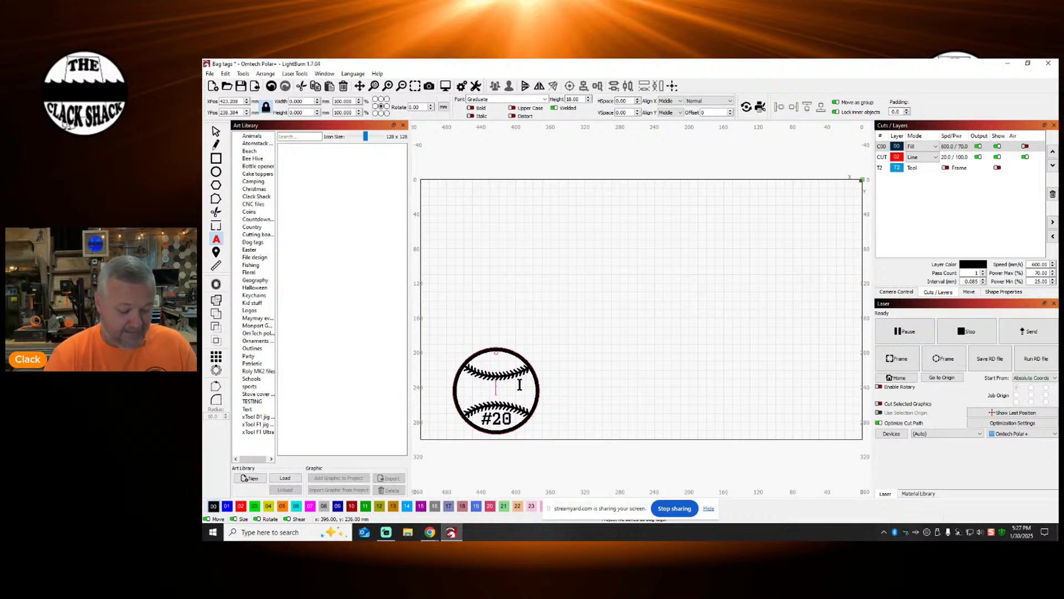
{"action": "type", "text": "%"}
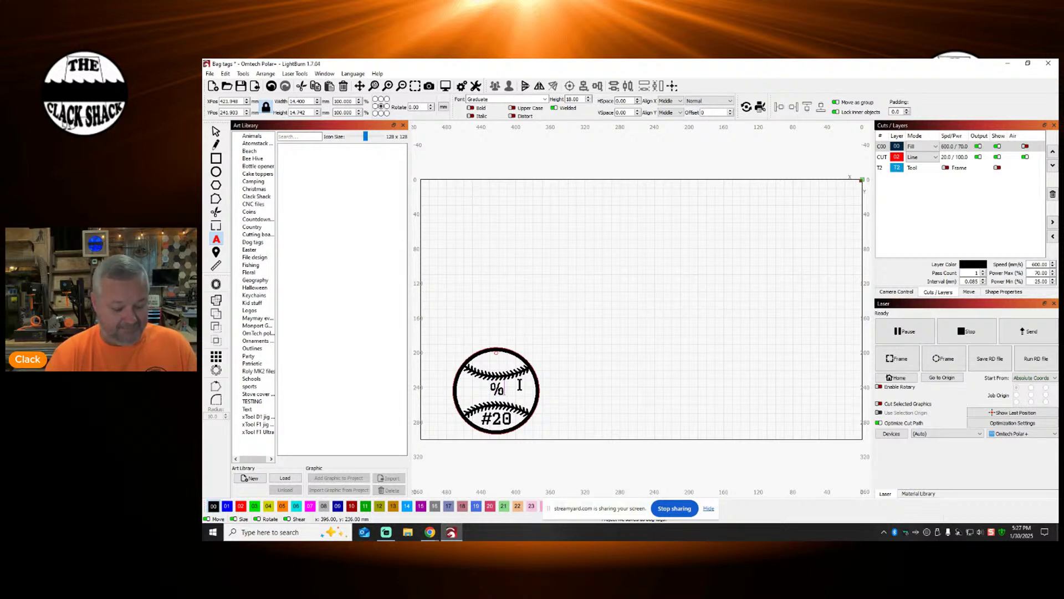
{"action": "type", "text": "0"}
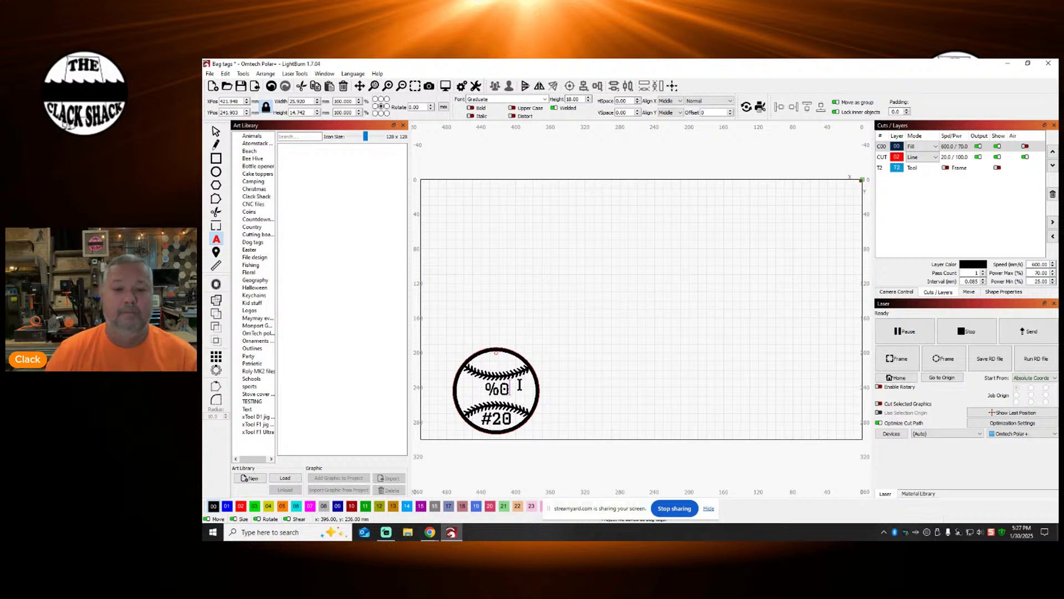
{"action": "key", "text": "Escape"}
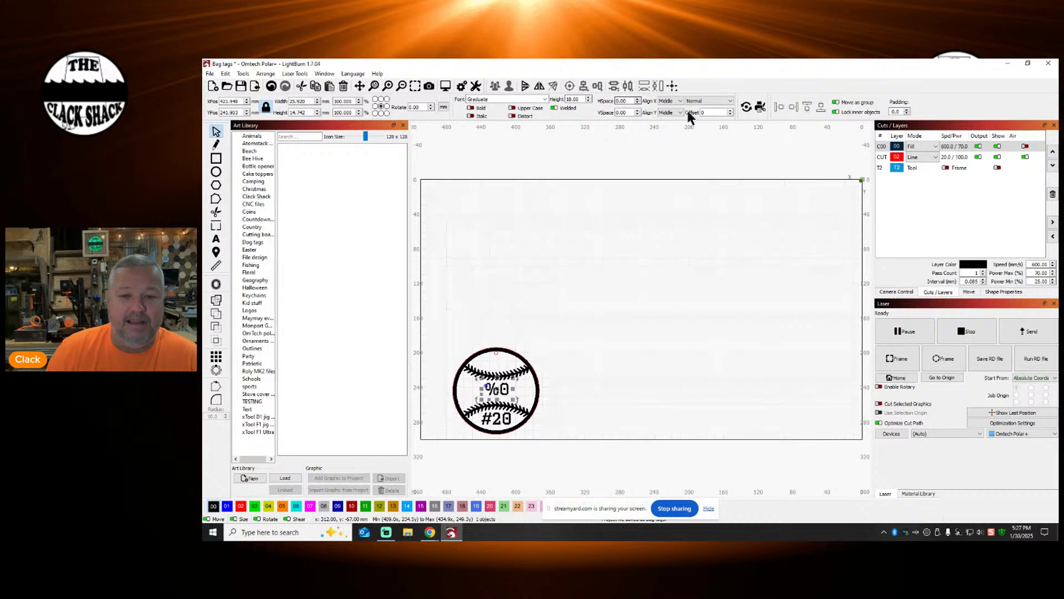
{"action": "left_click", "coordinate": [711, 103]}
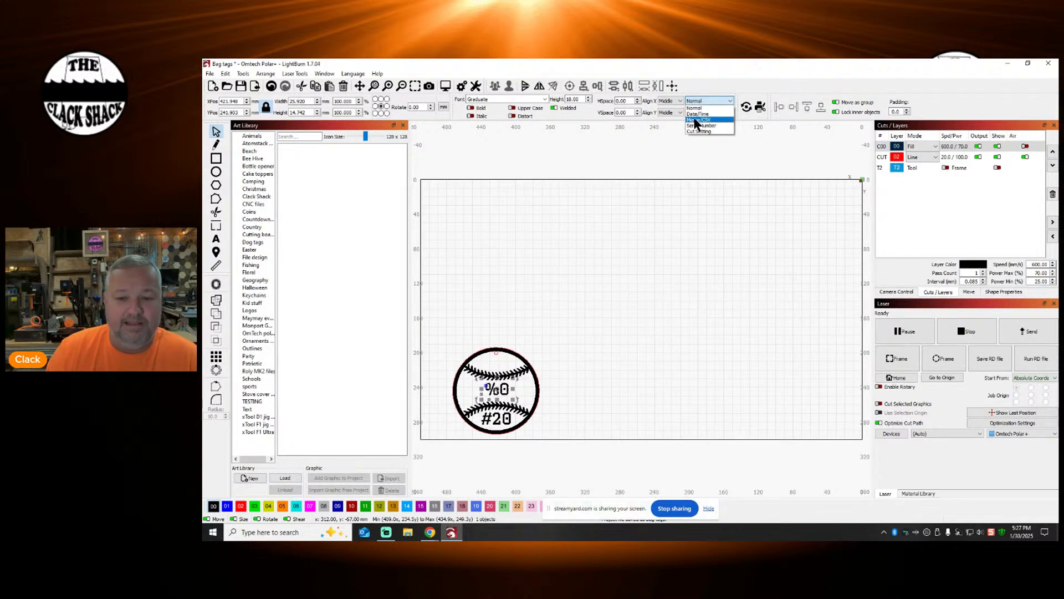
{"action": "left_click", "coordinate": [696, 120]}
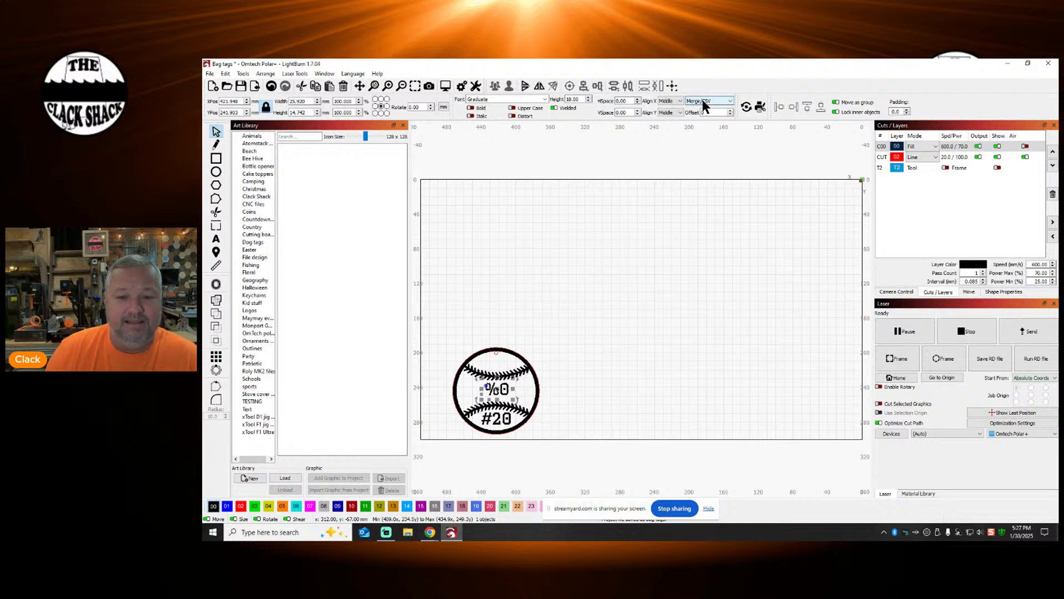
Step: Replace the player number below the name with %1 and set that text's variable type to Merge/CSV
{"action": "left_click", "coordinate": [503, 418]}
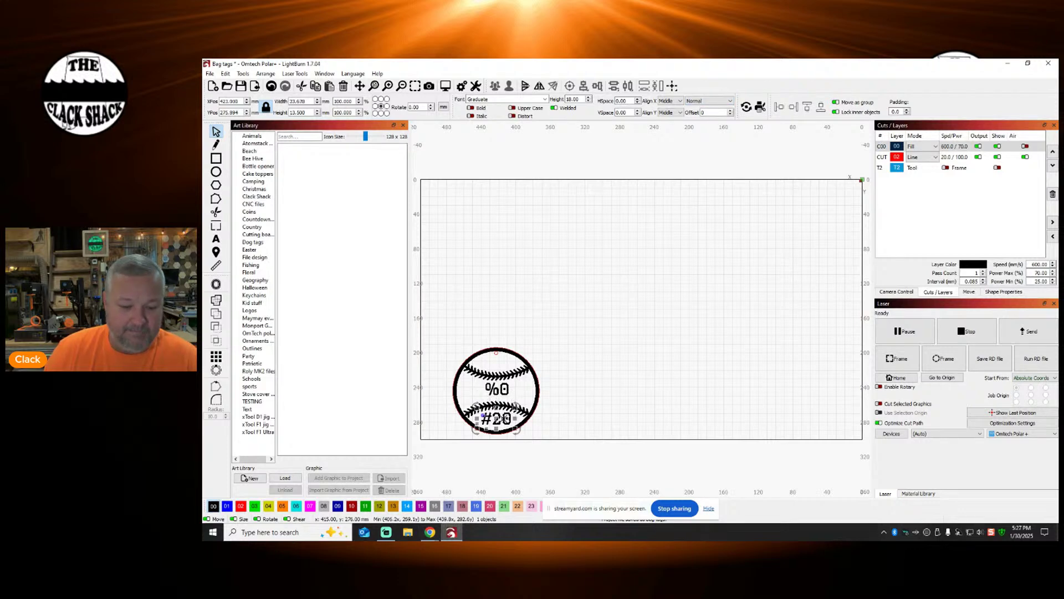
{"action": "double_click", "coordinate": [507, 419]}
{"action": "key", "text": "BackSpace"}
{"action": "key", "text": "BackSpace"}
{"action": "key", "text": "BackSpace"}
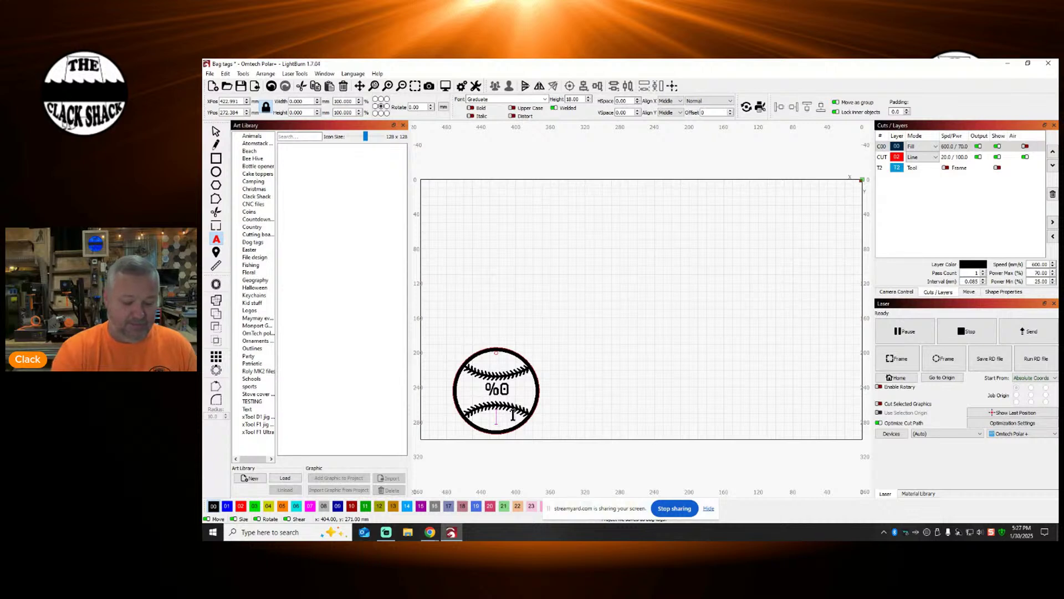
{"action": "type", "text": "%1"}
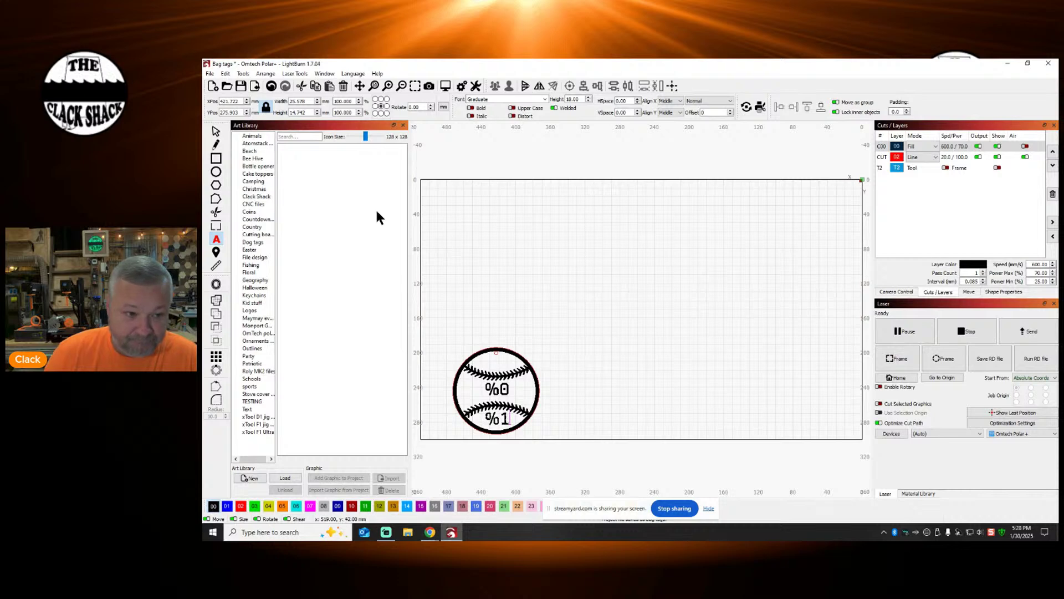
{"action": "left_click", "coordinate": [711, 100]}
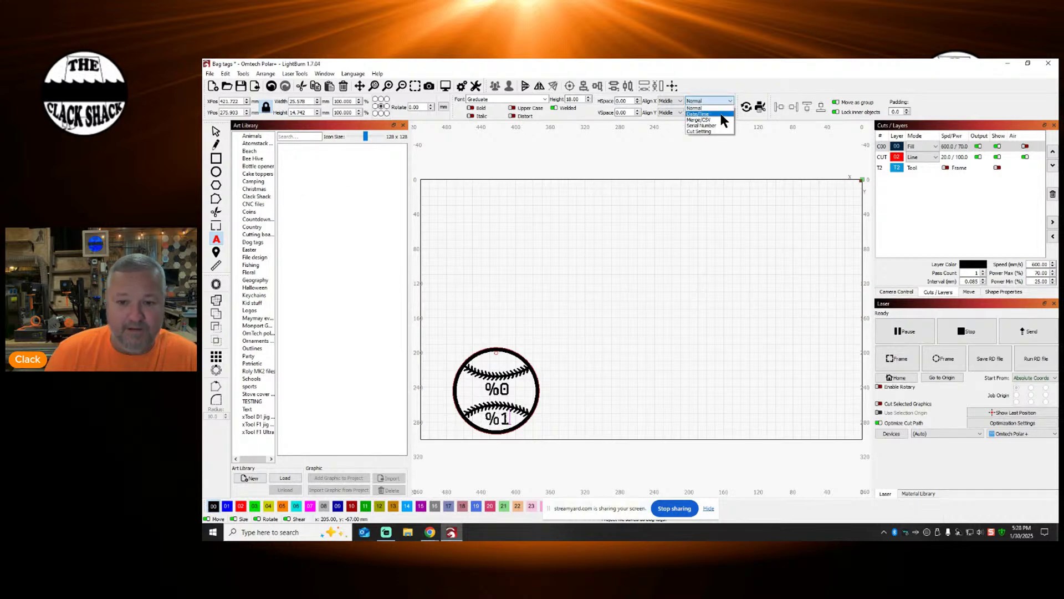
{"action": "left_click", "coordinate": [702, 119]}
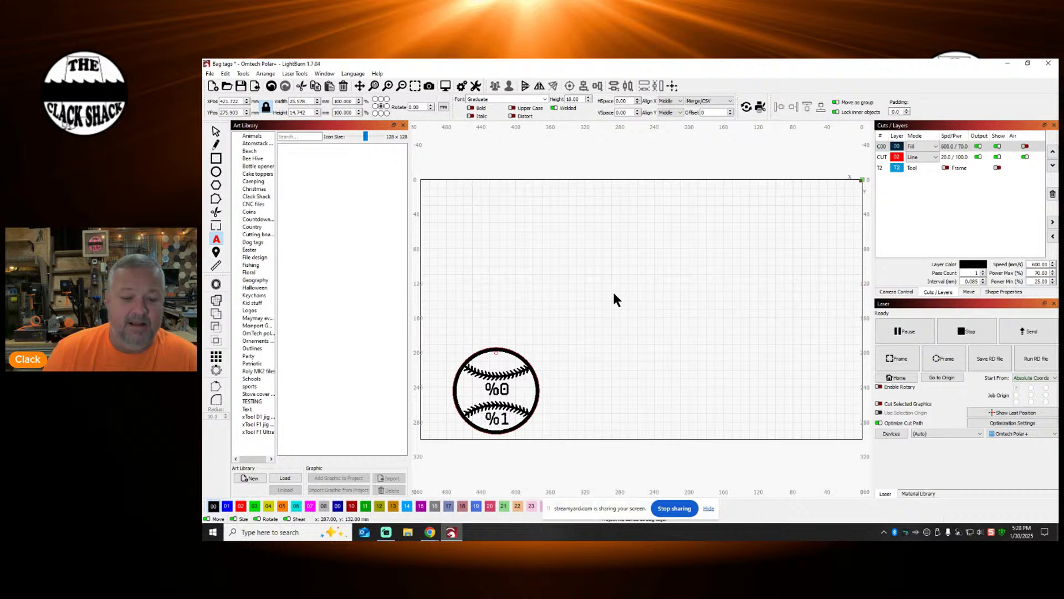
{"action": "left_click", "coordinate": [216, 131]}
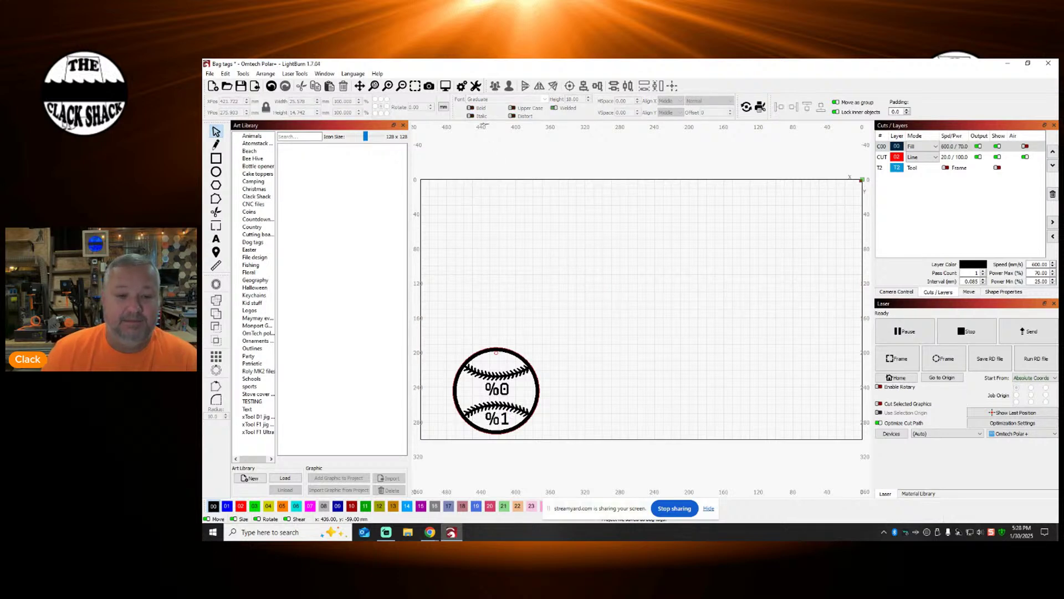
{"action": "left_click", "coordinate": [497, 389]}
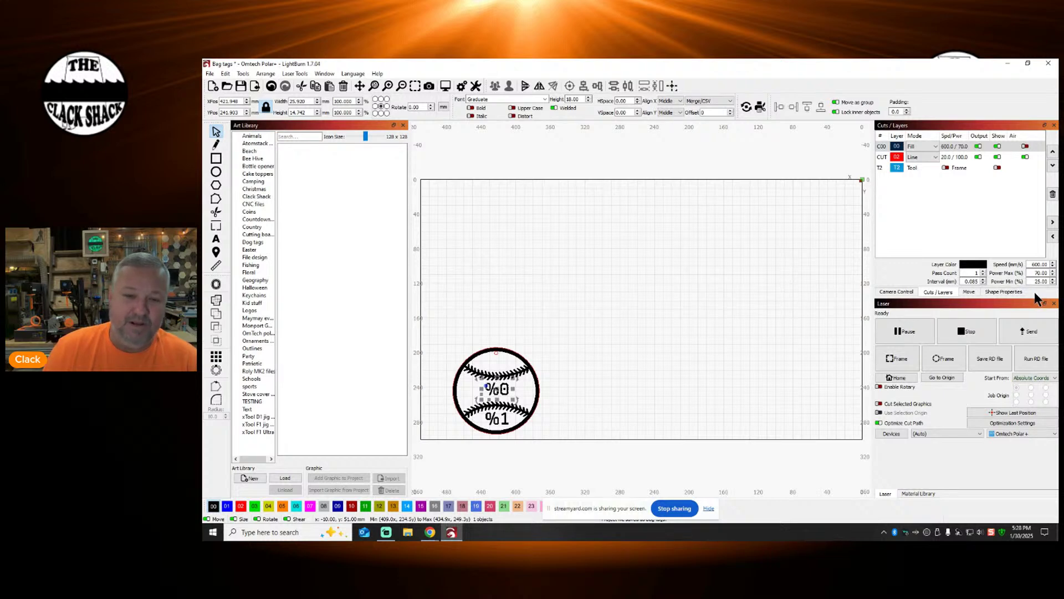
{"action": "left_click", "coordinate": [511, 155]}
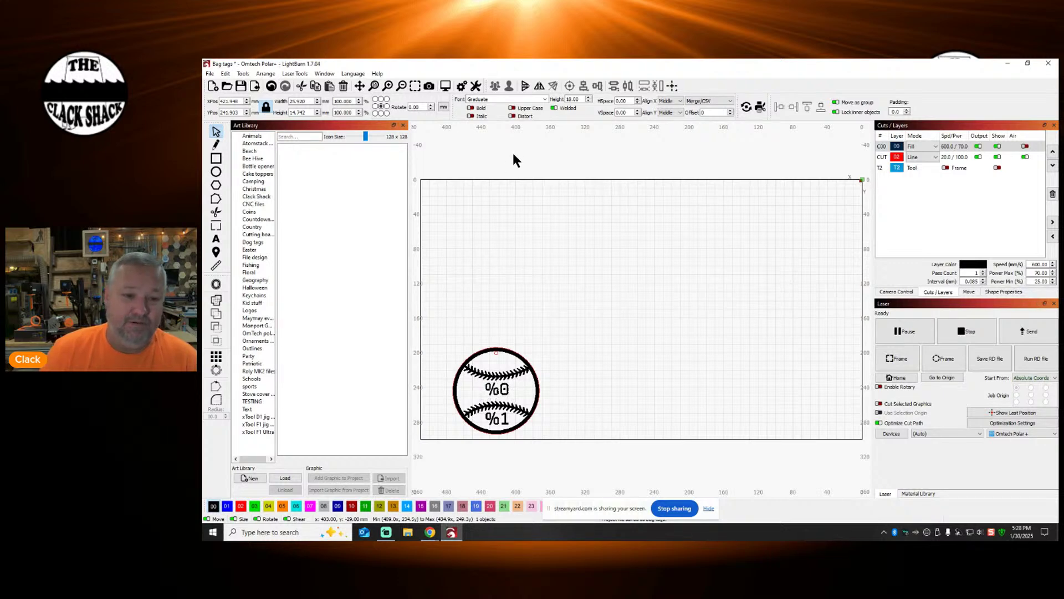
Step: Display the Variable Text settings window and bring it to the front
{"action": "left_click", "coordinate": [325, 74]}
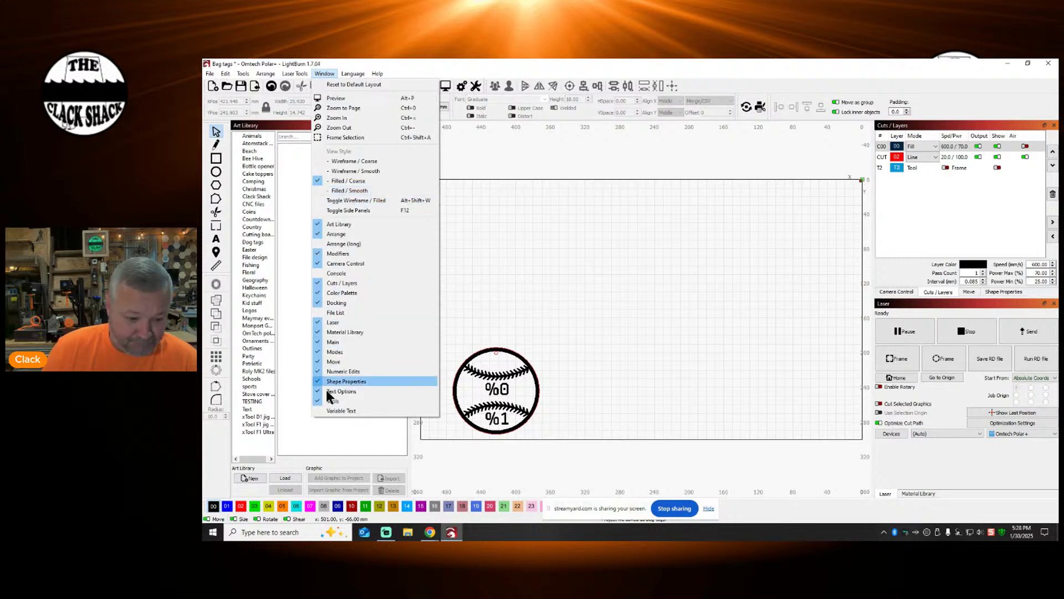
{"action": "left_click", "coordinate": [331, 411]}
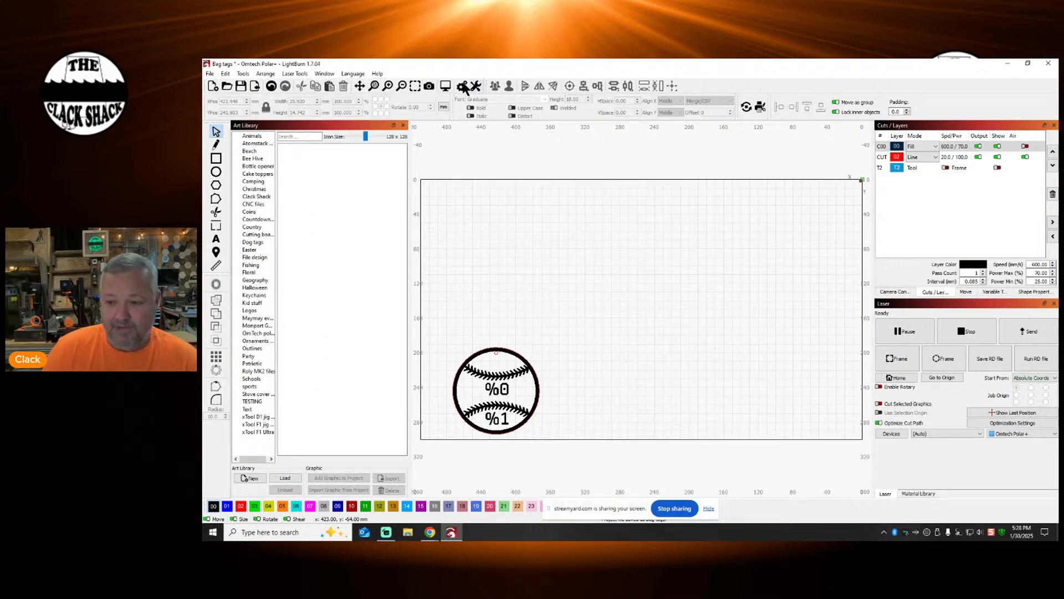
{"action": "left_click", "coordinate": [995, 292]}
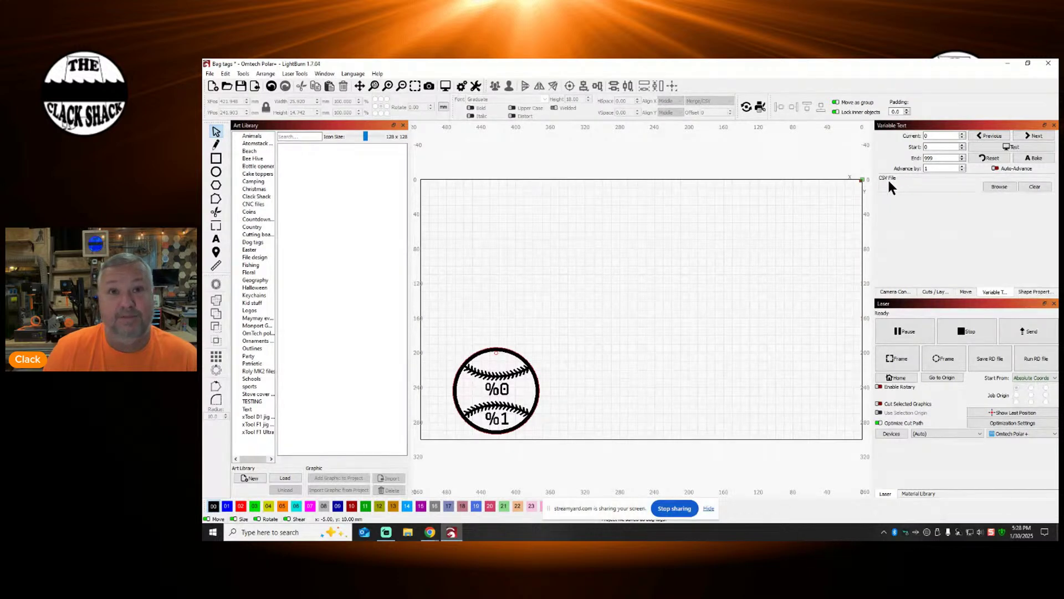
Step: Load Players.csv from the customer's folder under Customer images as the variable text CSV file
{"action": "left_click", "coordinate": [1001, 187]}
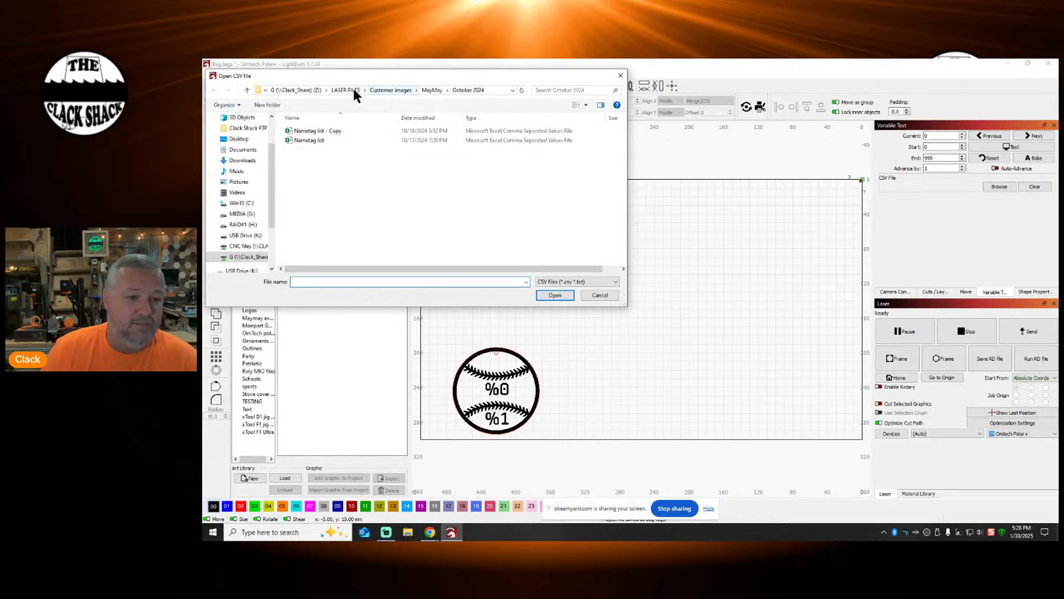
{"action": "left_click", "coordinate": [389, 89]}
{"action": "left_click_drag", "start_coordinate": [620, 200], "coordinate": [622, 244]}
{"action": "double_click", "coordinate": [328, 211]}
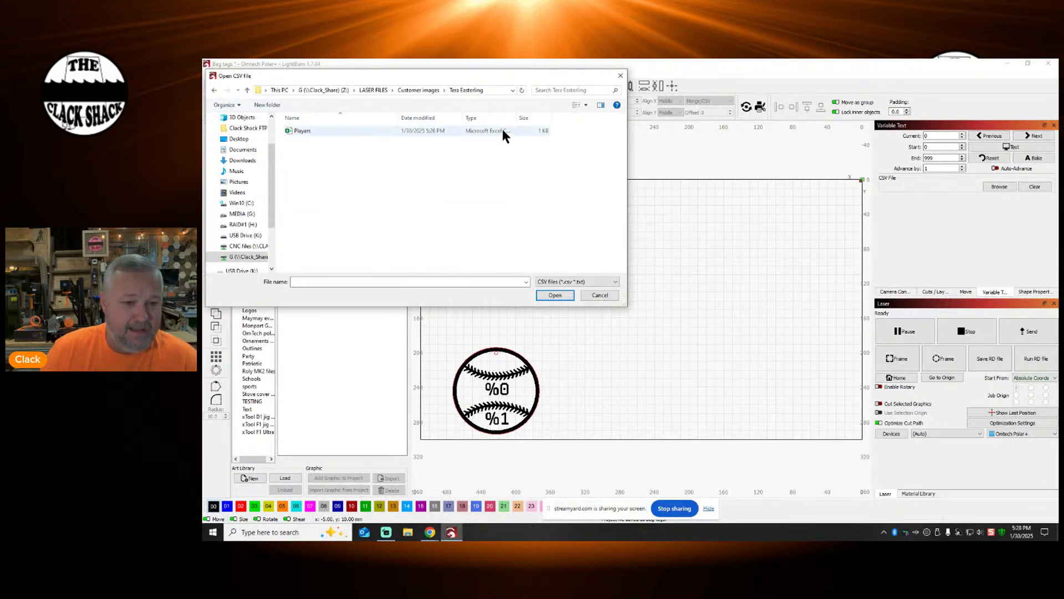
{"action": "left_click", "coordinate": [326, 133]}
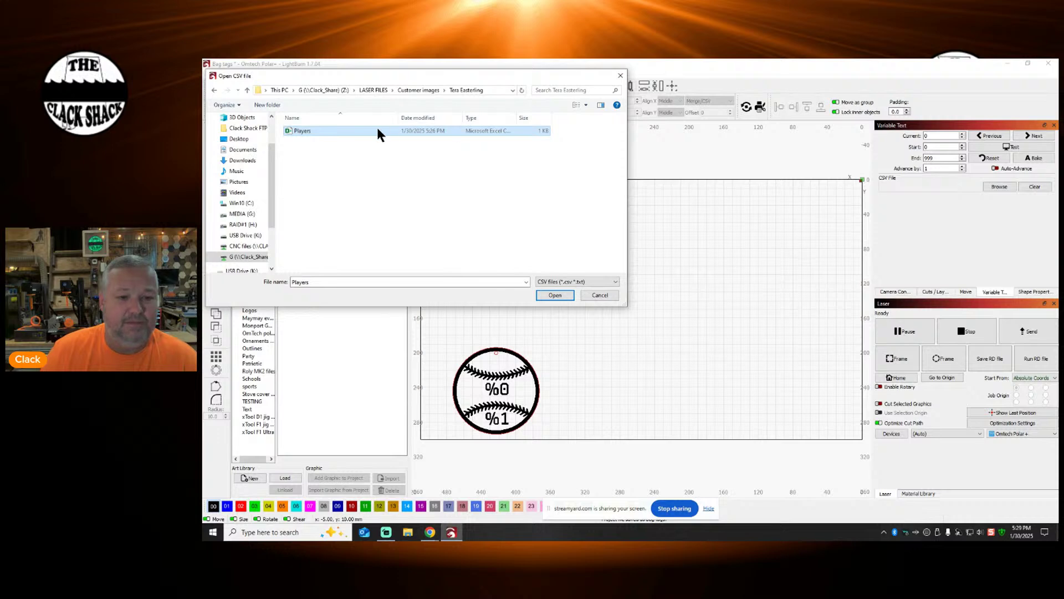
{"action": "left_click", "coordinate": [548, 294]}
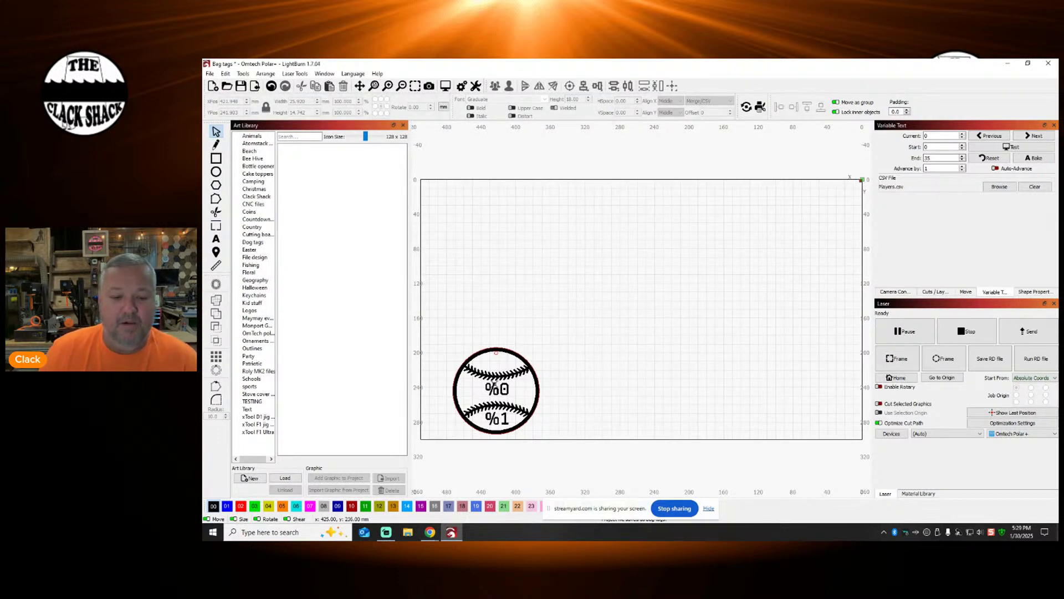
Step: Test the variable text on the bag tag to preview the first roster entry's name and number
{"action": "left_click", "coordinate": [1008, 147]}
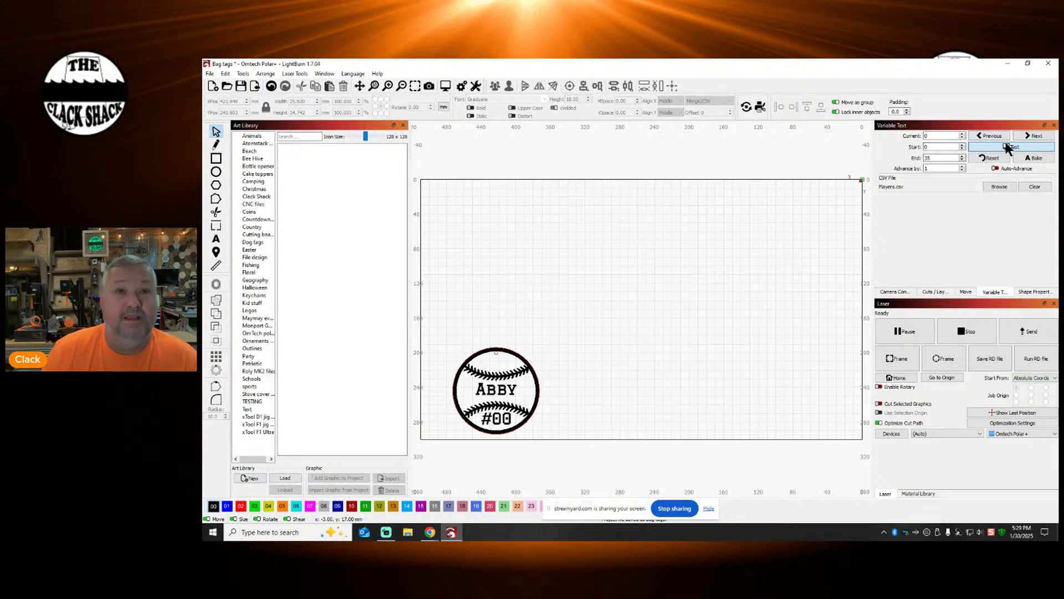
{"action": "left_click", "coordinate": [1006, 145]}
{"action": "left_click", "coordinate": [1005, 145]}
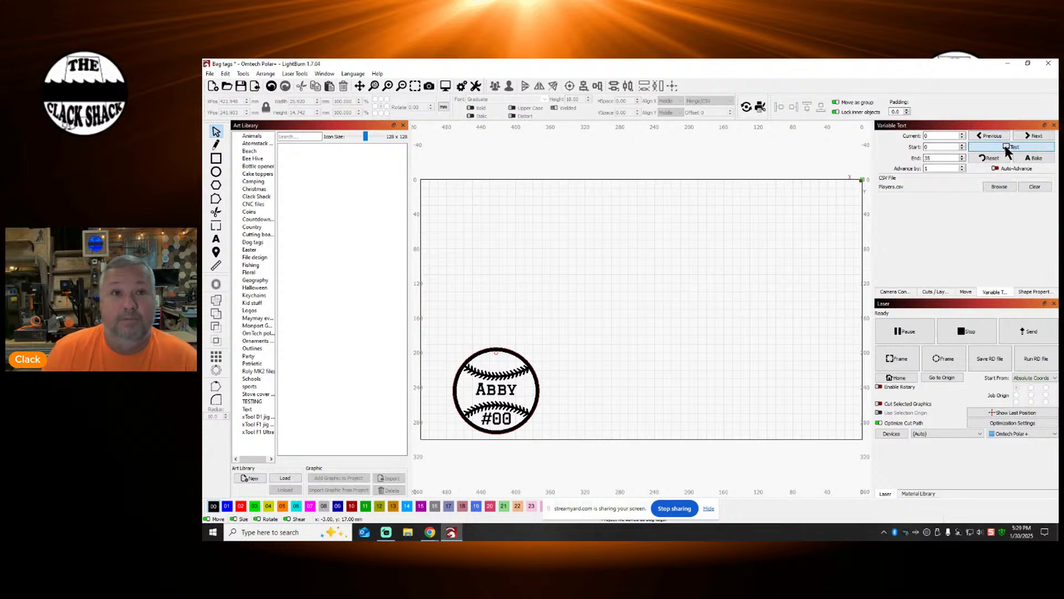
{"action": "left_click", "coordinate": [1007, 147]}
{"action": "left_click", "coordinate": [1007, 148]}
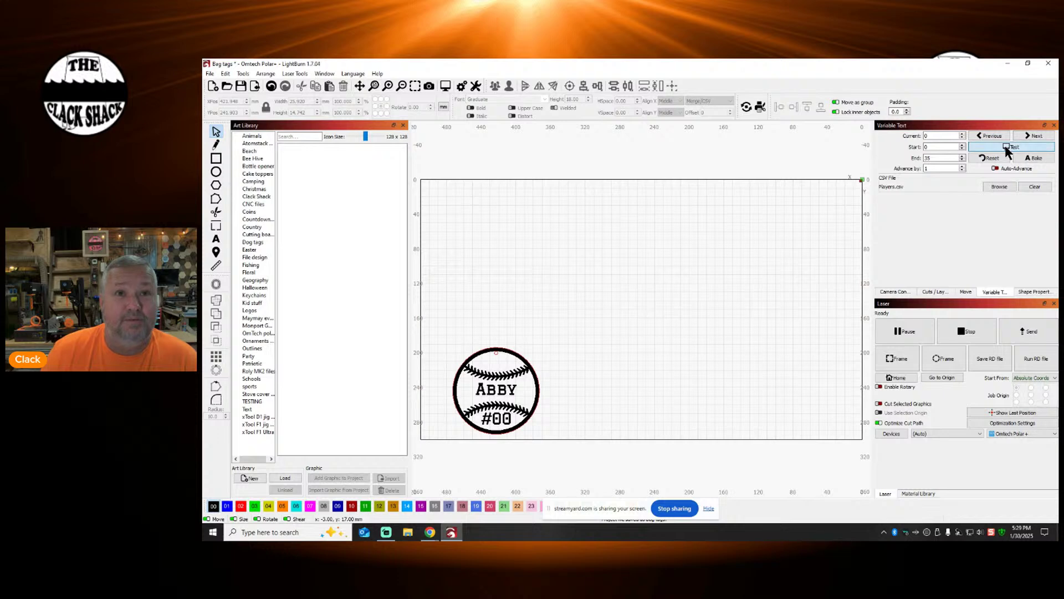
Step: Test the variable text again to preview the merged name and number on the bag tag
{"action": "left_click", "coordinate": [1007, 147]}
{"action": "left_click", "coordinate": [1007, 147]}
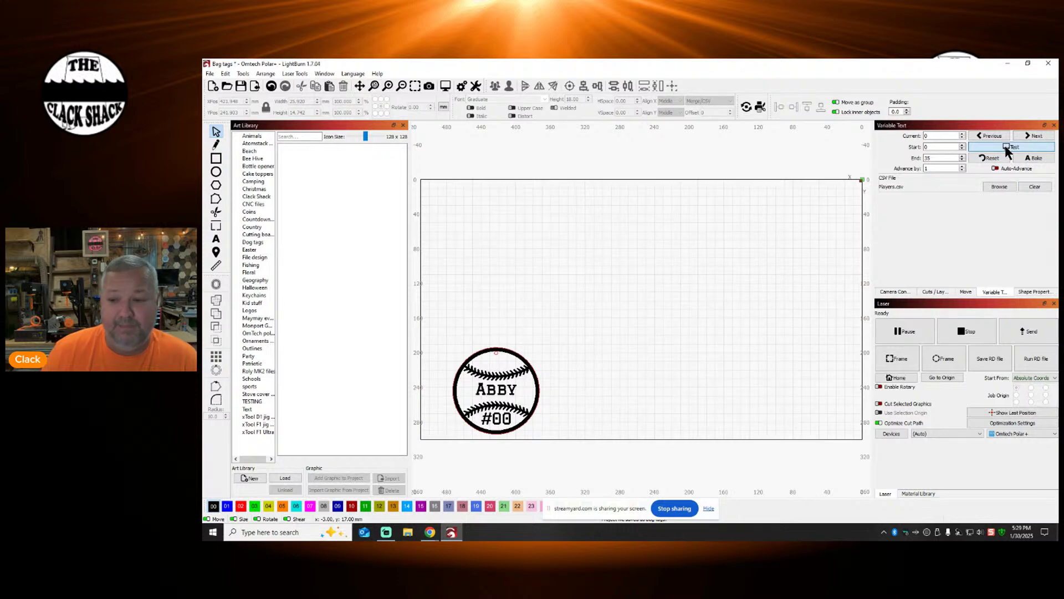
{"action": "left_click", "coordinate": [1007, 147]}
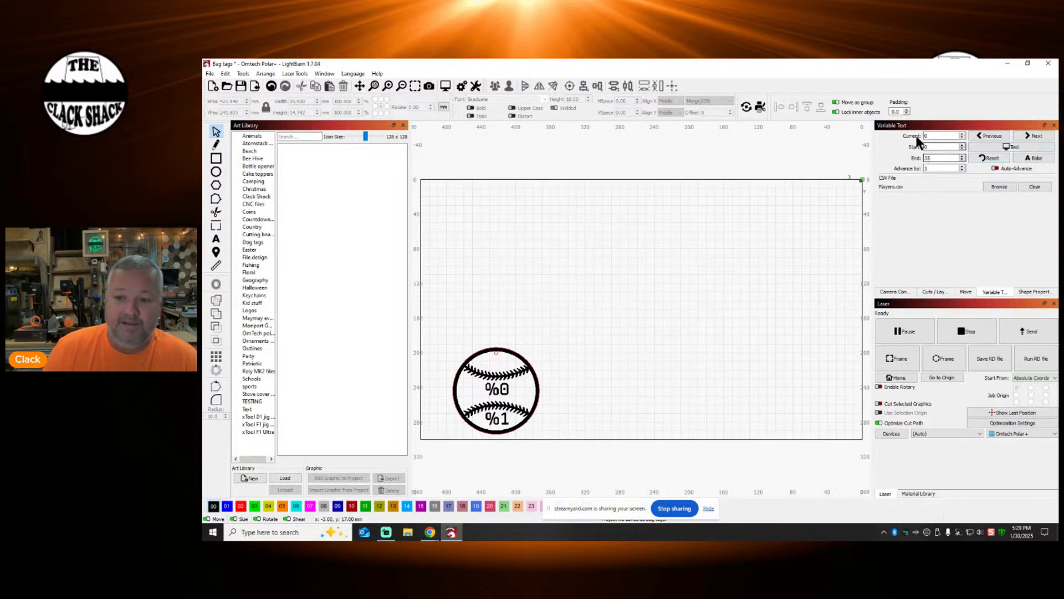
Step: Set the current value of the variable text to 0
{"action": "left_click", "coordinate": [937, 135]}
{"action": "key", "text": "BackSpace"}
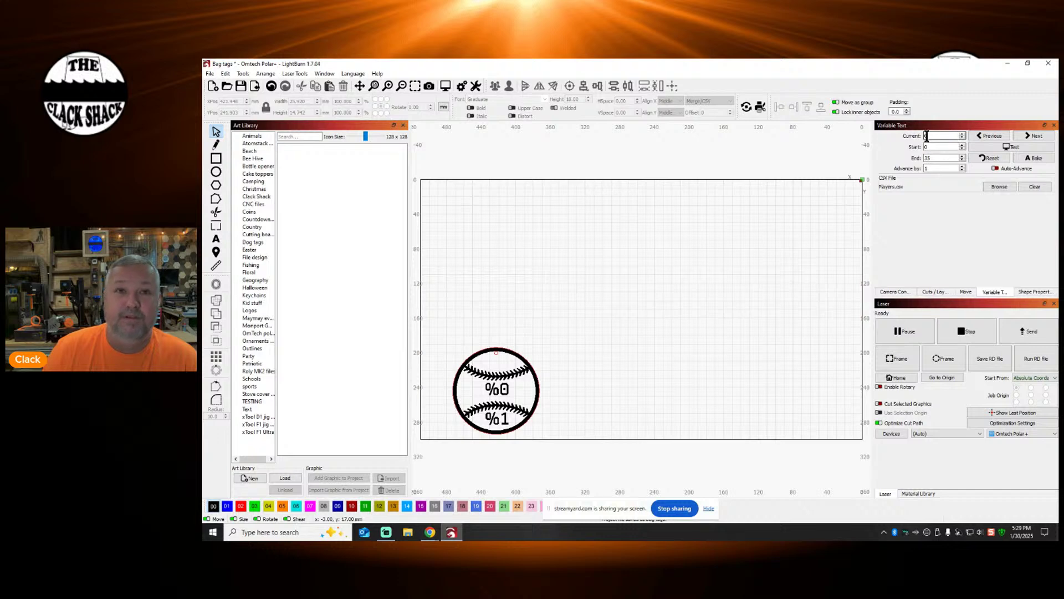
{"action": "type", "text": "0"}
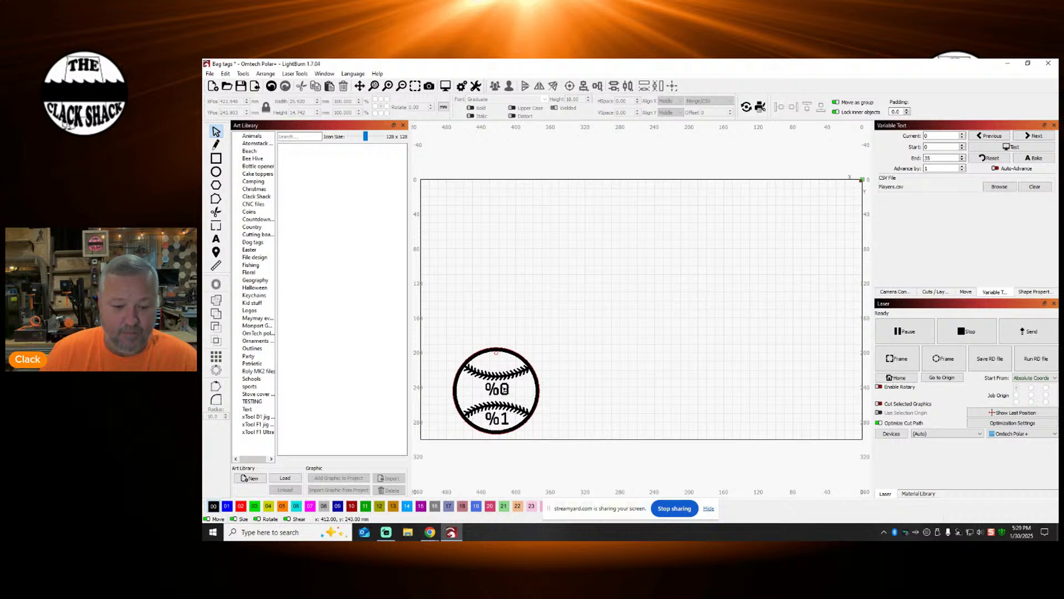
Step: Change the name text on the bag tag to %1 and test which CSV column it merges
{"action": "double_click", "coordinate": [505, 389]}
{"action": "key", "text": "BackSpace"}
{"action": "type", "text": "1"}
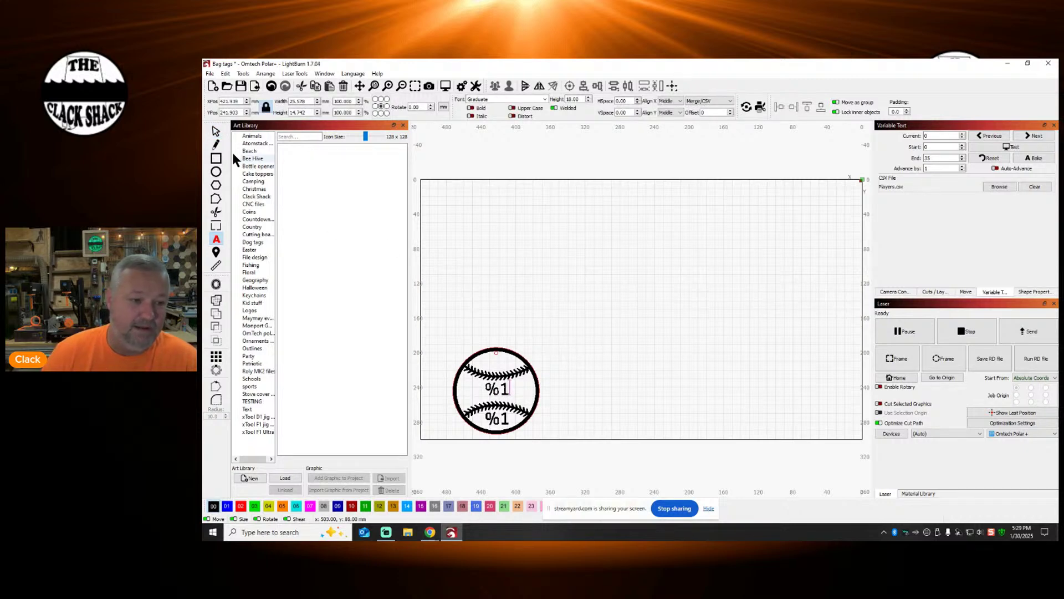
{"action": "left_click", "coordinate": [1011, 149]}
{"action": "left_click", "coordinate": [1012, 149]}
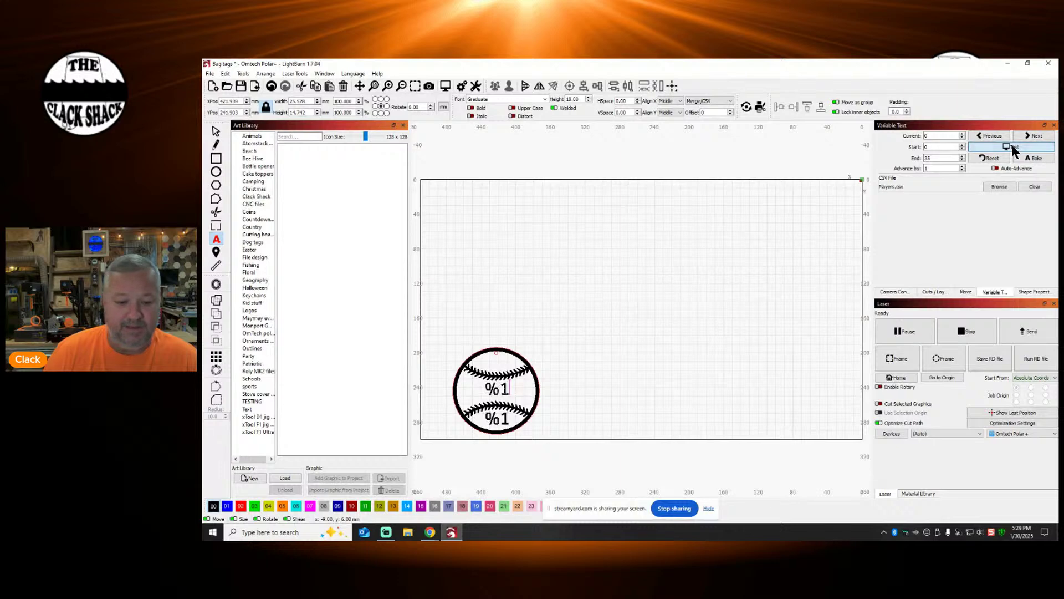
{"action": "left_click", "coordinate": [1014, 150]}
{"action": "left_click", "coordinate": [1012, 148]}
Step: Restore the name text on the bag tag to %0 and test the variable text once more
{"action": "left_click", "coordinate": [510, 386]}
{"action": "key", "text": "BackSpace"}
{"action": "type", "text": "0"}
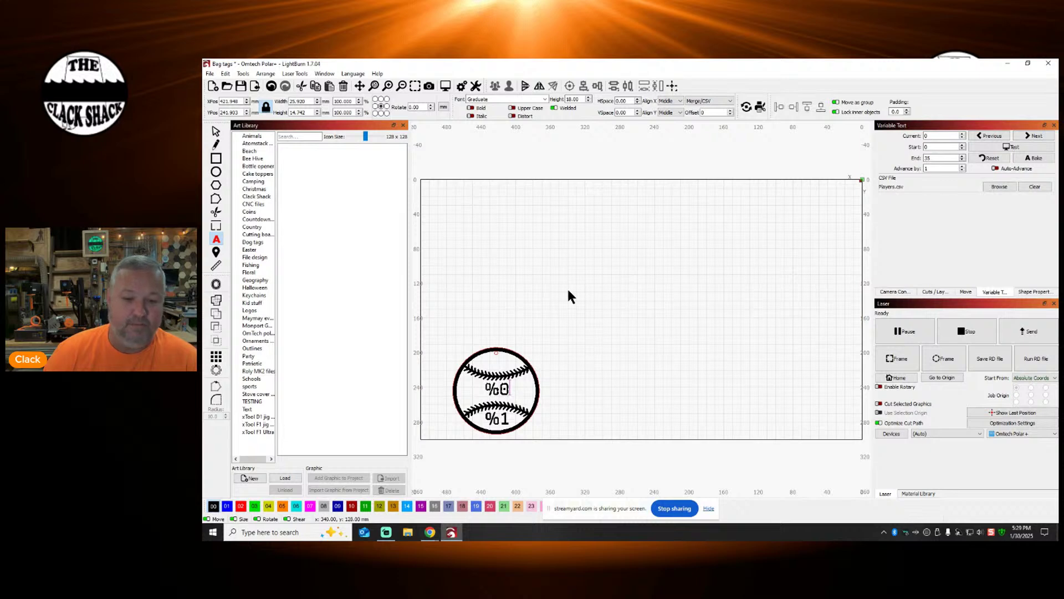
{"action": "left_click", "coordinate": [216, 132]}
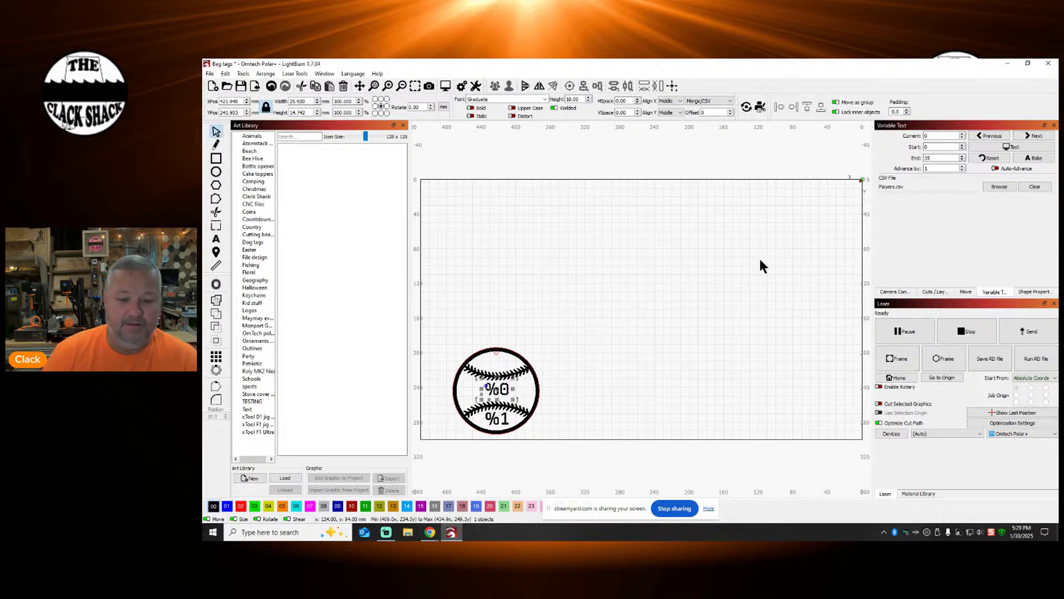
{"action": "left_click", "coordinate": [1008, 147]}
{"action": "left_click", "coordinate": [1007, 147]}
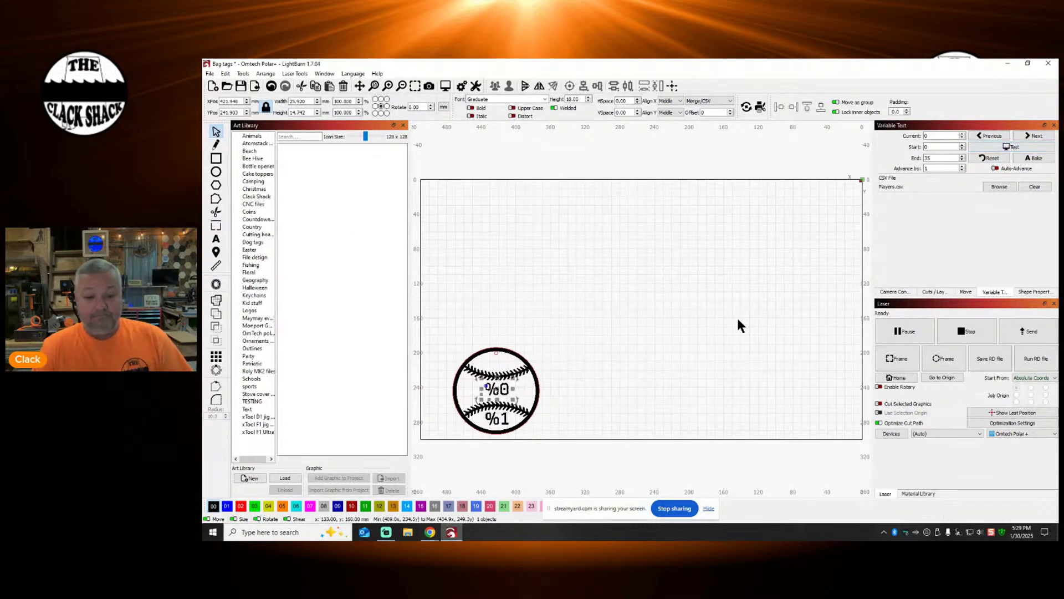
{"action": "left_click", "coordinate": [727, 327]}
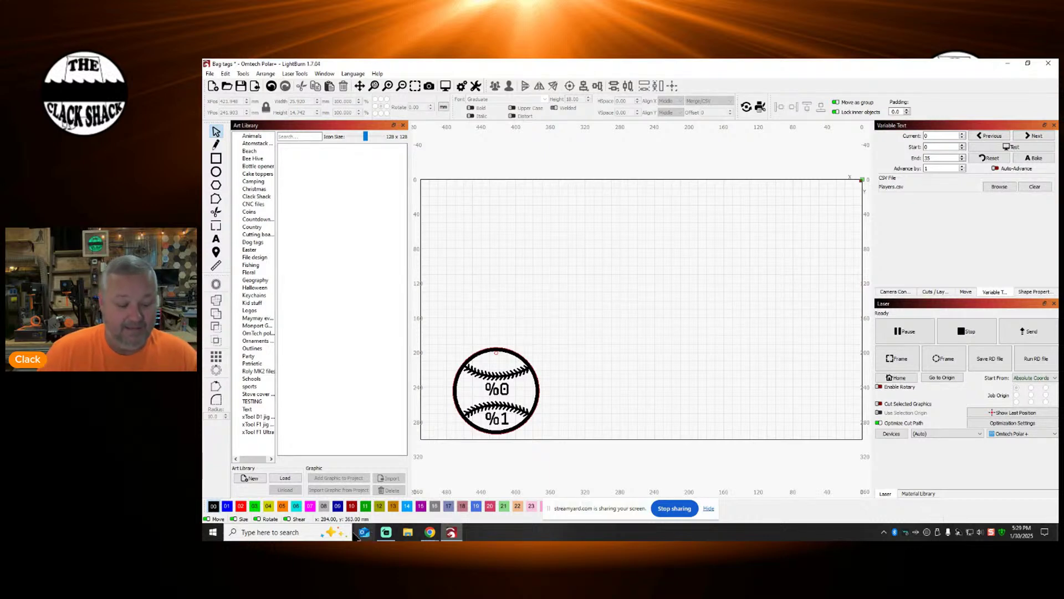
Step: Switch to File Explorer and open the customer's folder under LASER FILES > Customer images on the G share
{"action": "left_click", "coordinate": [408, 532]}
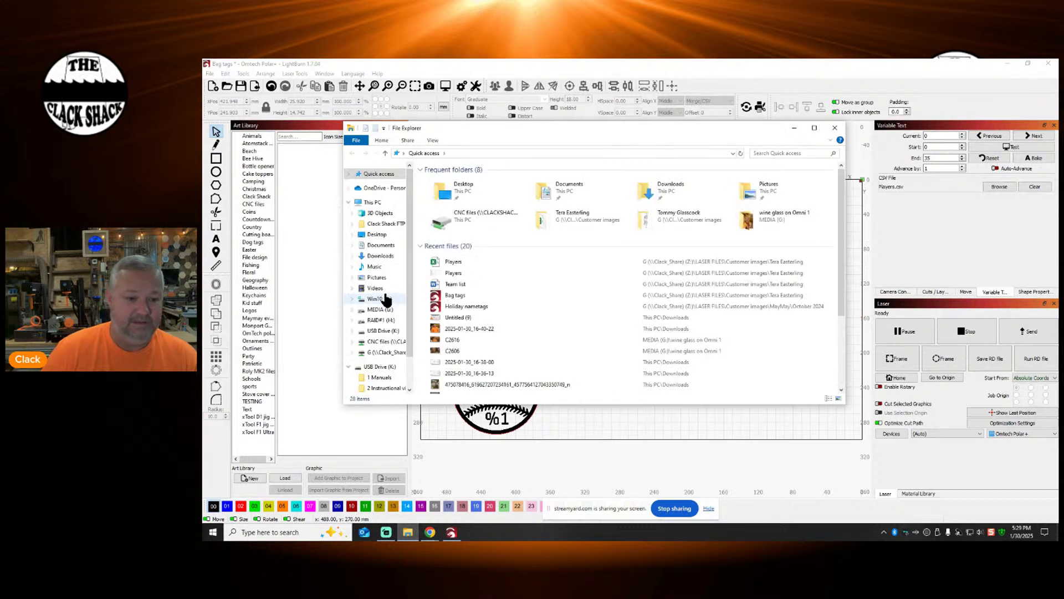
{"action": "scroll", "coordinate": [386, 303], "scroll_direction": "down", "scroll_amount": 2}
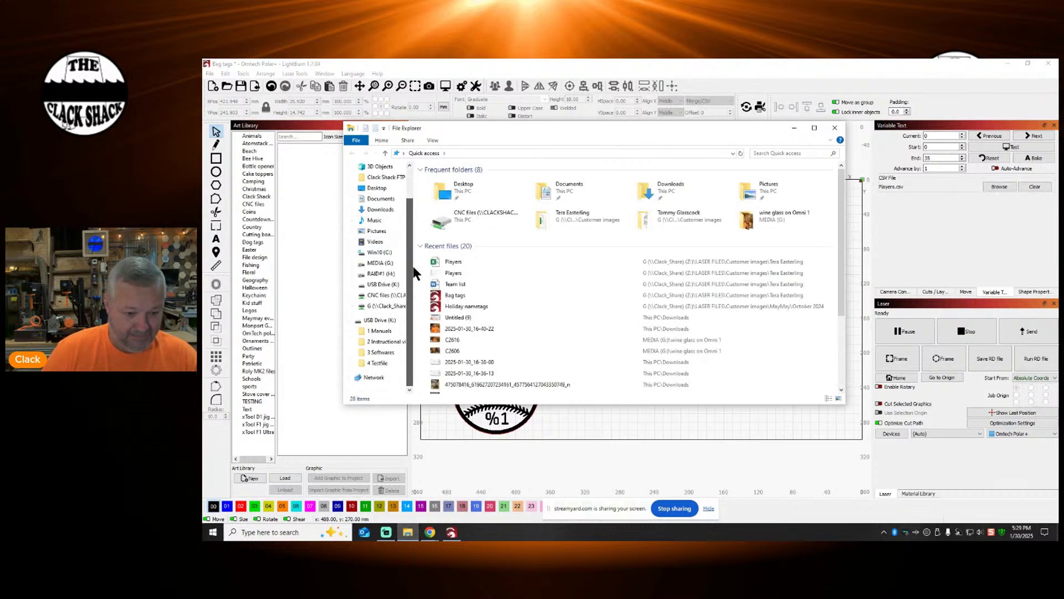
{"action": "left_click", "coordinate": [386, 306]}
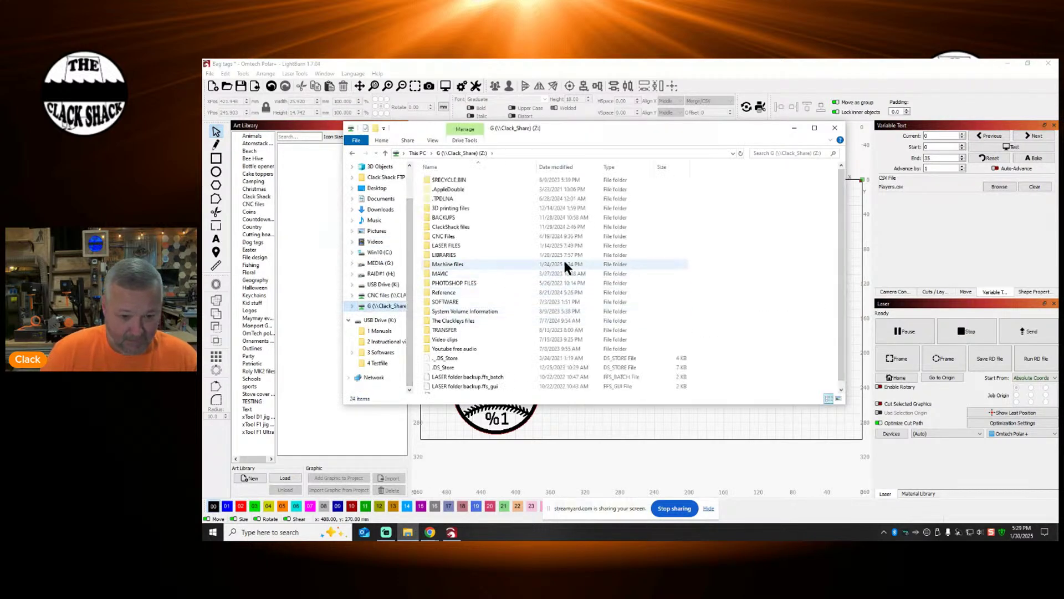
{"action": "double_click", "coordinate": [447, 246]}
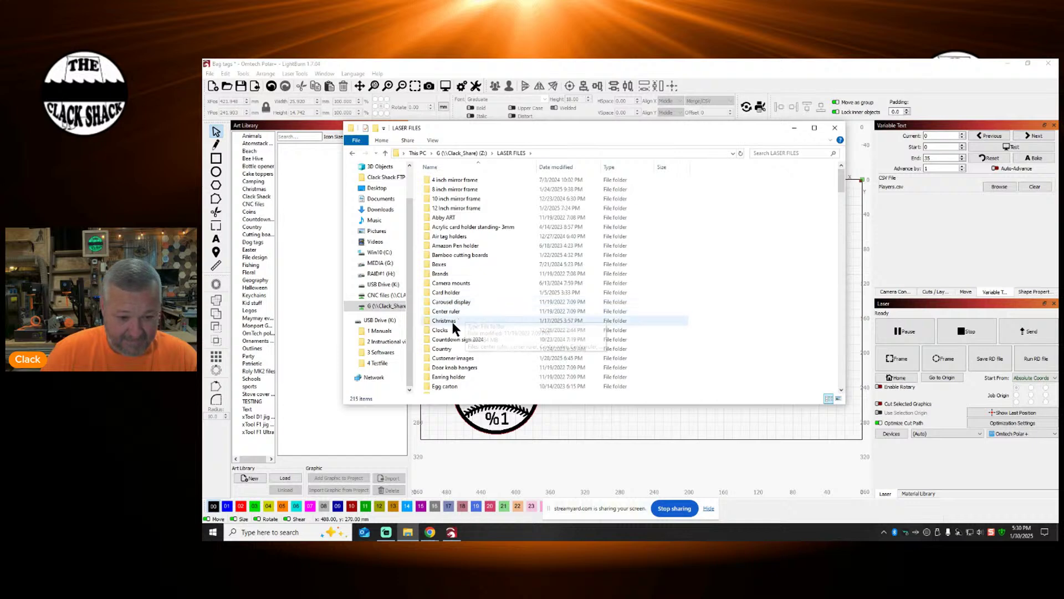
{"action": "double_click", "coordinate": [451, 358]}
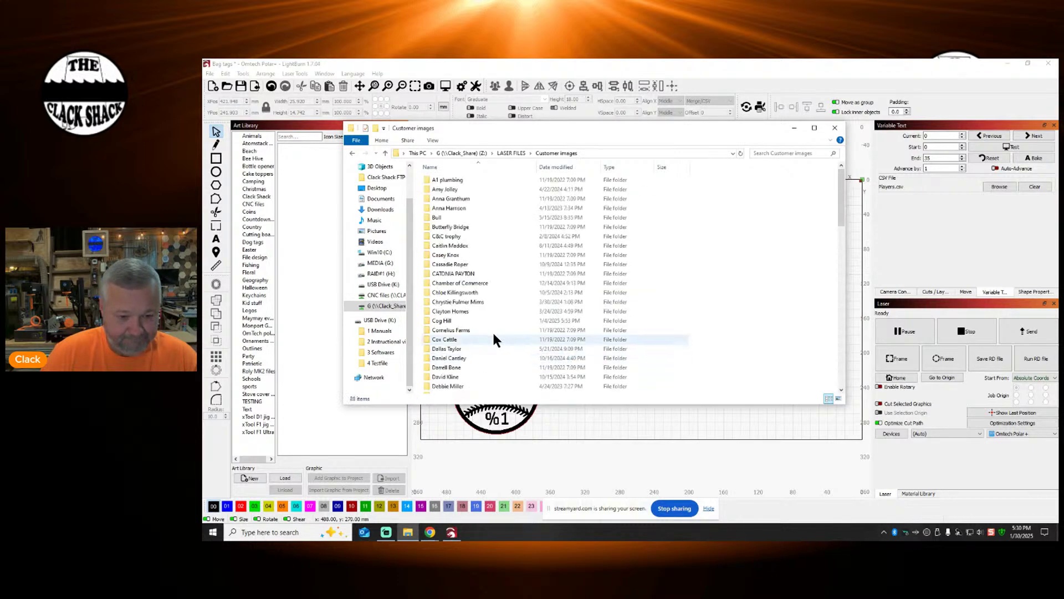
{"action": "scroll", "coordinate": [481, 342], "scroll_direction": "down", "scroll_amount": 15}
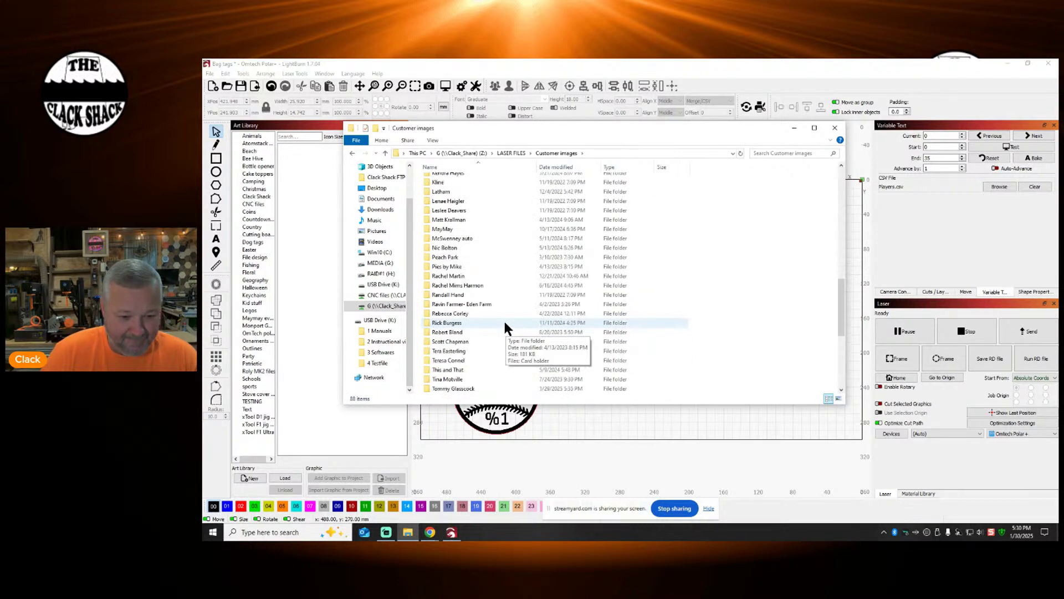
{"action": "double_click", "coordinate": [460, 350]}
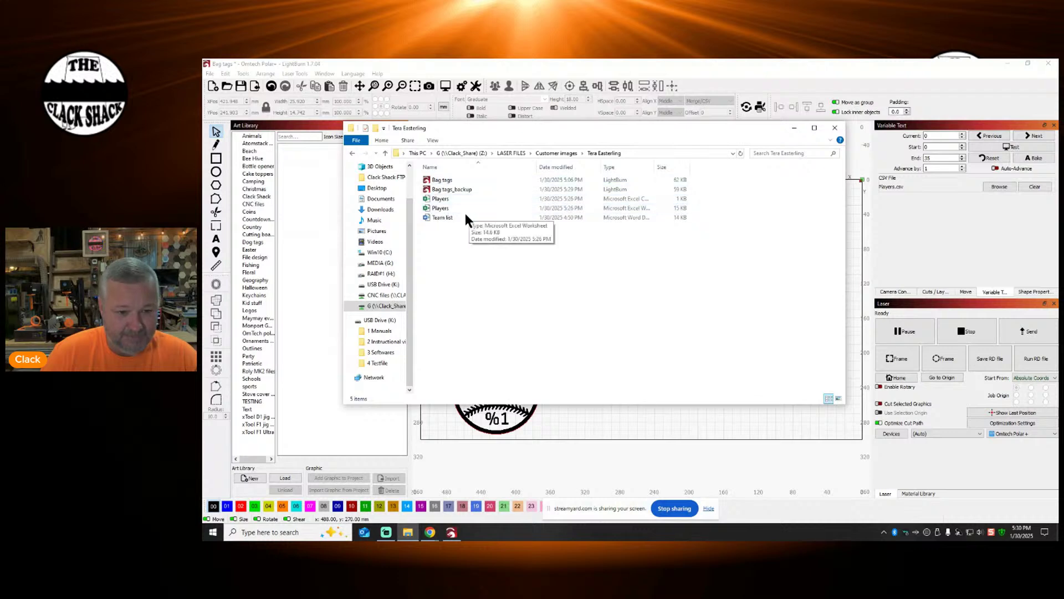
Step: Widen the Type column to tell the two Players files apart and open the Microsoft Excel Worksheet version
{"action": "left_click", "coordinate": [444, 199]}
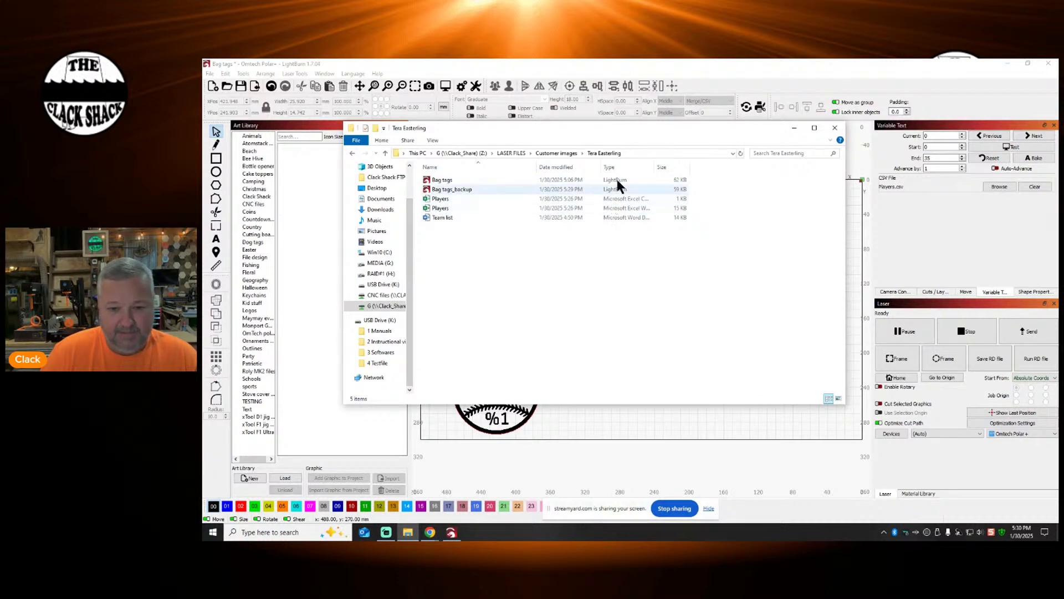
{"action": "left_click_drag", "start_coordinate": [655, 165], "coordinate": [719, 165]}
{"action": "left_click", "coordinate": [659, 208]}
{"action": "double_click", "coordinate": [660, 208]}
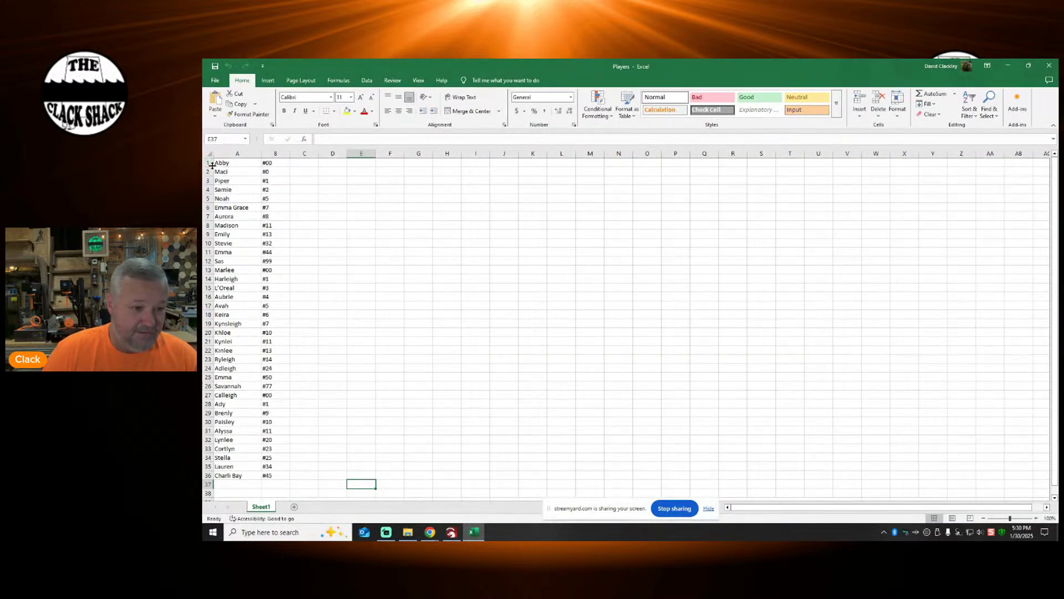
Step: Examine row 36 at the end of the Players list and return to the LightBurn bag tag design
{"action": "scroll", "coordinate": [296, 307], "scroll_direction": "down", "scroll_amount": 4}
{"action": "left_click", "coordinate": [209, 369]}
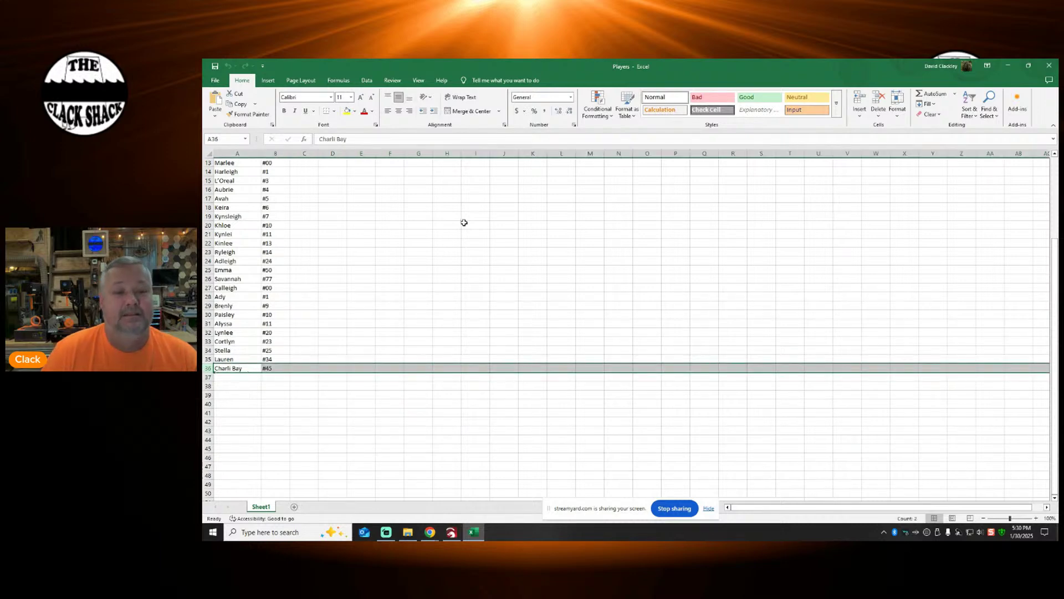
{"action": "left_click_drag", "start_coordinate": [555, 60], "coordinate": [1038, 63]}
{"action": "left_click", "coordinate": [1038, 64]}
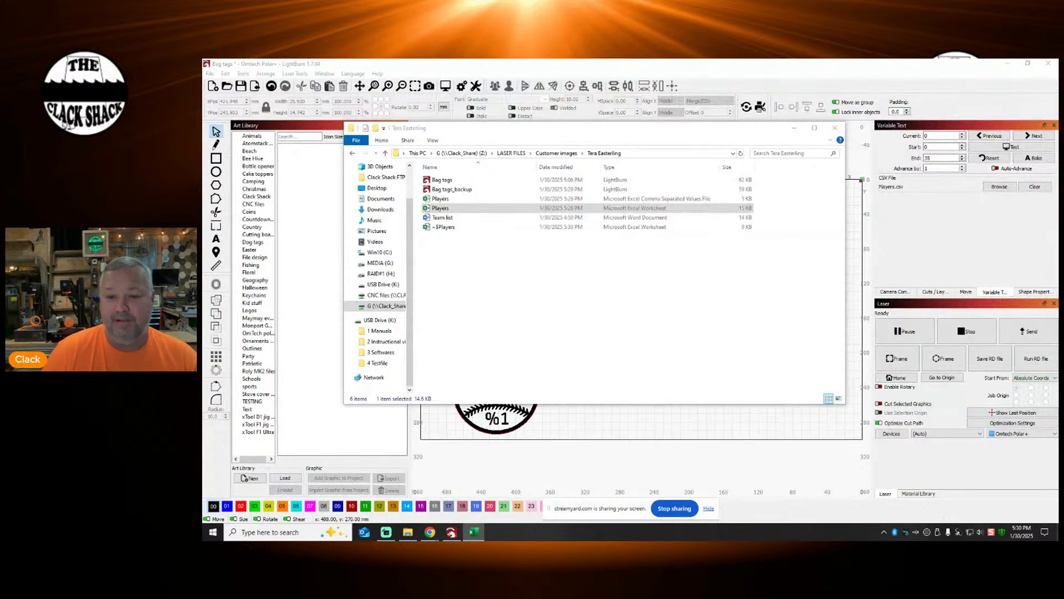
{"action": "left_click", "coordinate": [834, 128]}
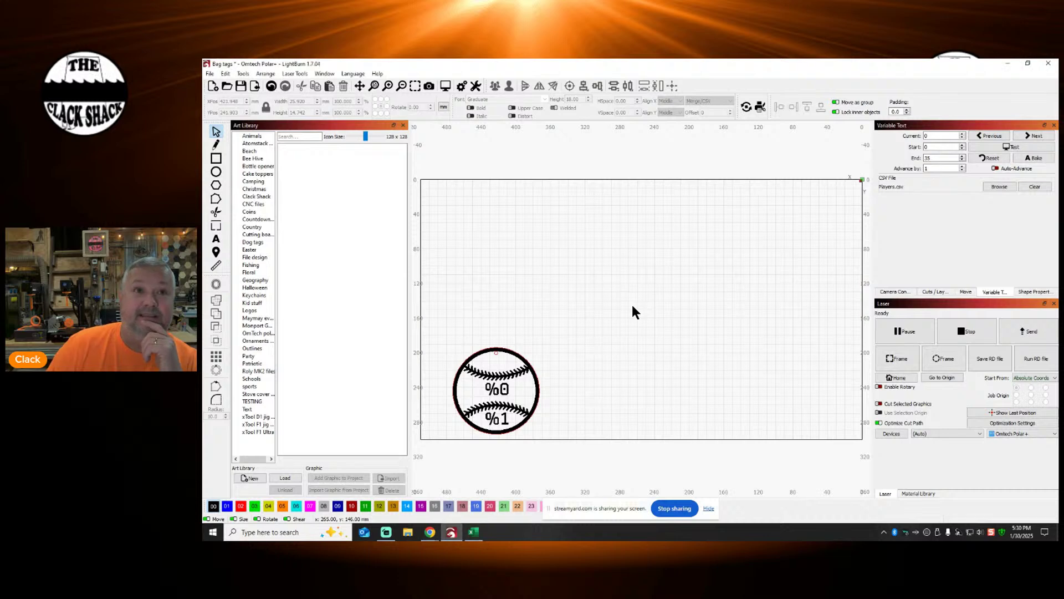
Step: Move the whole baseball bag tag off the work area to about X 756, Y -121 mm
{"action": "scroll", "coordinate": [598, 300], "scroll_direction": "down", "scroll_amount": 3}
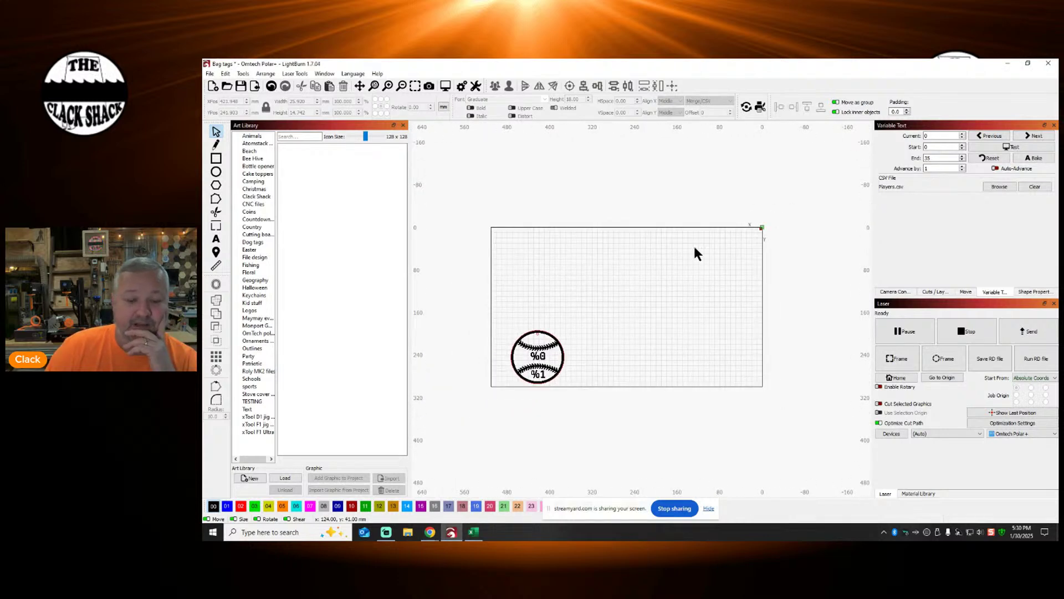
{"action": "scroll", "coordinate": [661, 307], "scroll_direction": "down", "scroll_amount": 2}
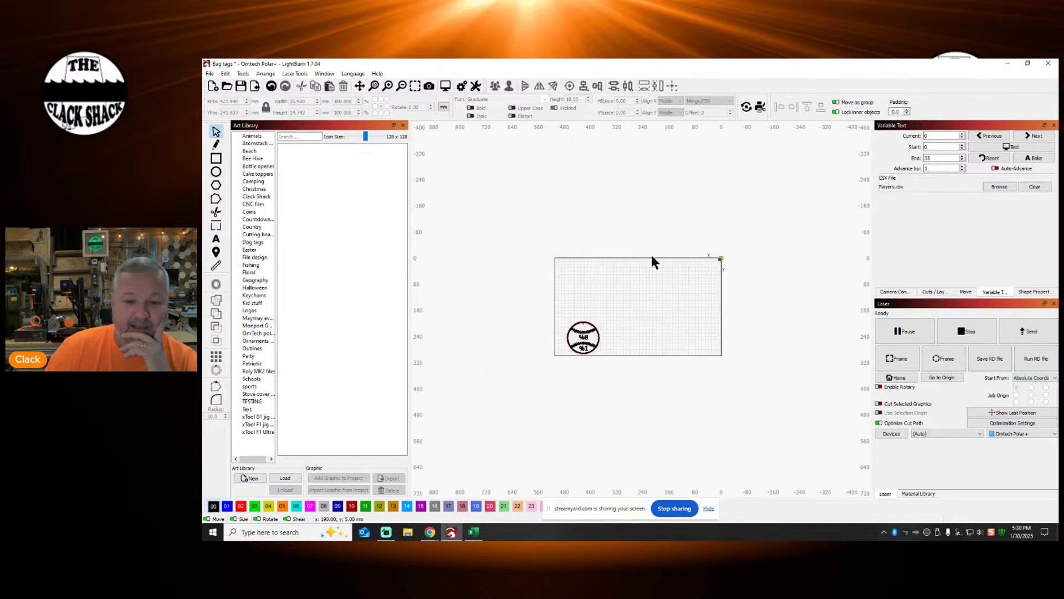
{"action": "scroll", "coordinate": [617, 271], "scroll_direction": "down", "scroll_amount": 1}
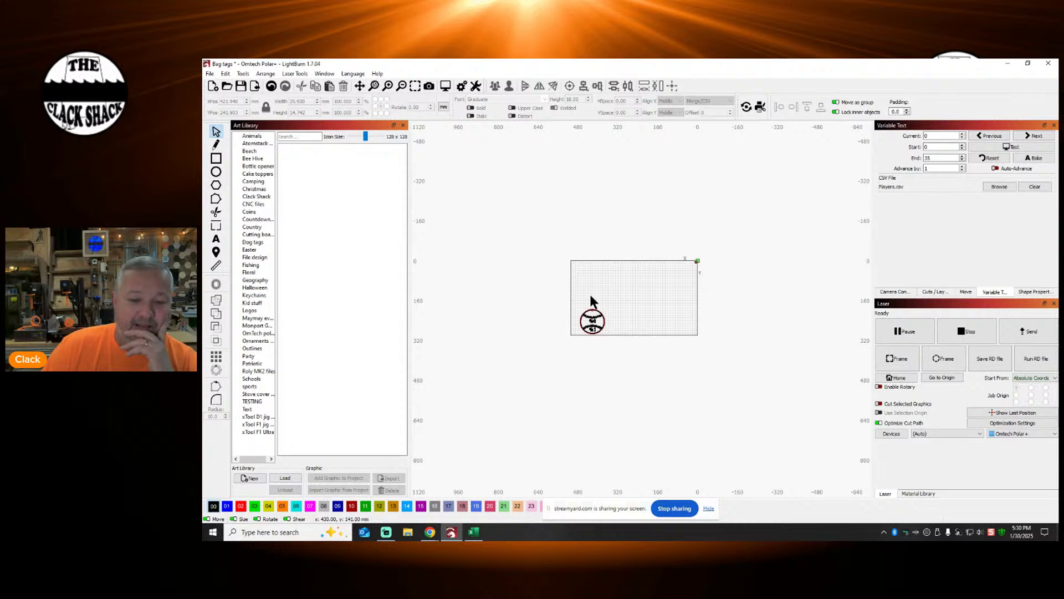
{"action": "left_click_drag", "start_coordinate": [566, 295], "coordinate": [647, 360]}
{"action": "left_click_drag", "start_coordinate": [593, 324], "coordinate": [506, 226]}
{"action": "left_click", "coordinate": [558, 221]}
{"action": "scroll", "coordinate": [512, 235], "scroll_direction": "up", "scroll_amount": 2}
{"action": "scroll", "coordinate": [511, 236], "scroll_direction": "up", "scroll_amount": 3}
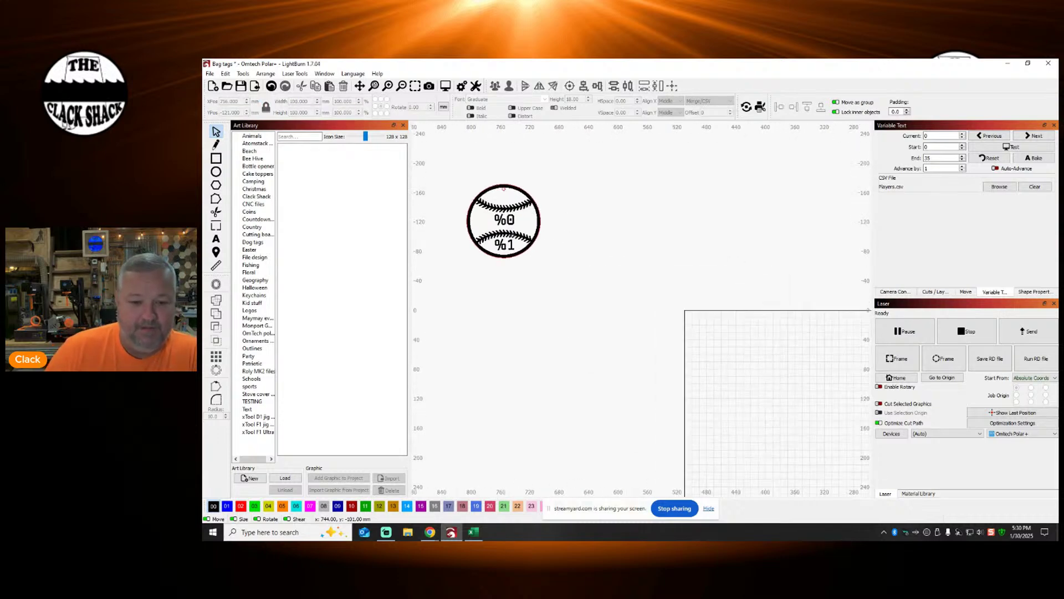
{"action": "scroll", "coordinate": [571, 273], "scroll_direction": "down", "scroll_amount": 5}
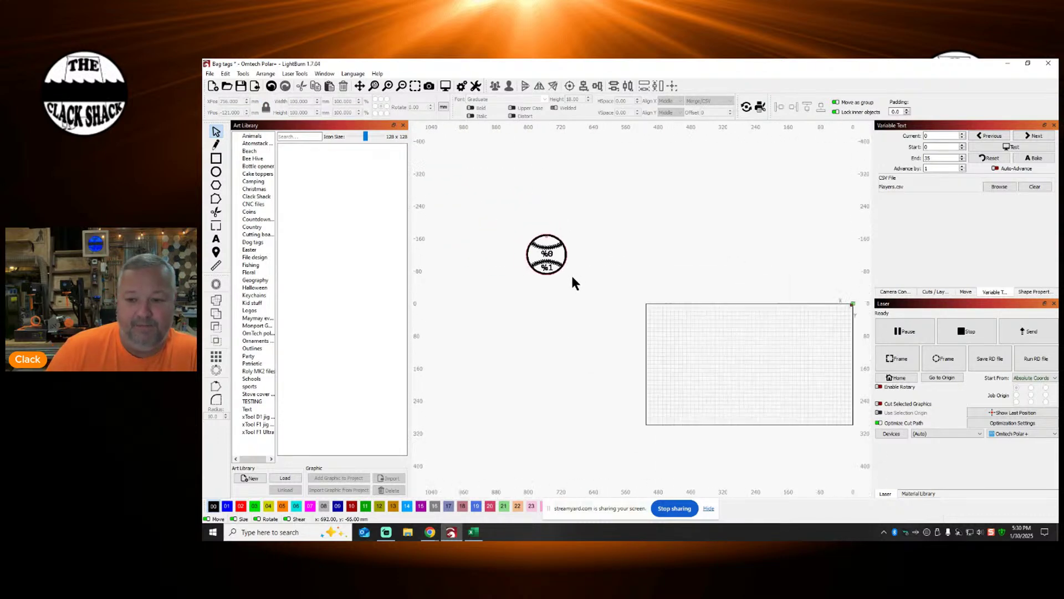
Step: Group all the parts of the baseball bag tag, including both variable texts, into one object
{"action": "left_click_drag", "start_coordinate": [527, 237], "coordinate": [616, 303]}
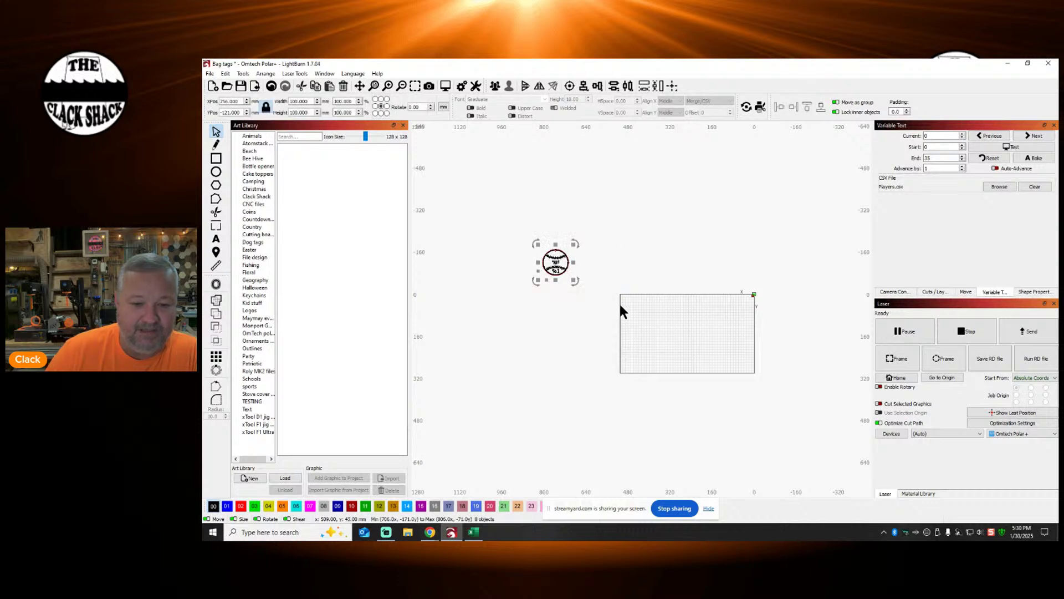
{"action": "left_click", "coordinate": [566, 269]}
{"action": "right_click", "coordinate": [566, 268]}
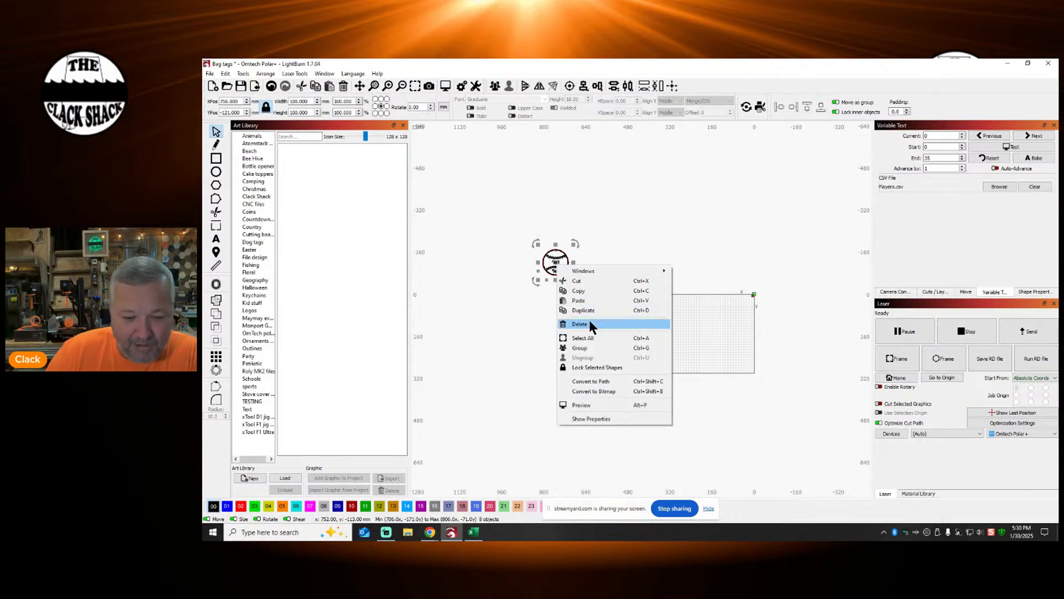
{"action": "left_click", "coordinate": [585, 347]}
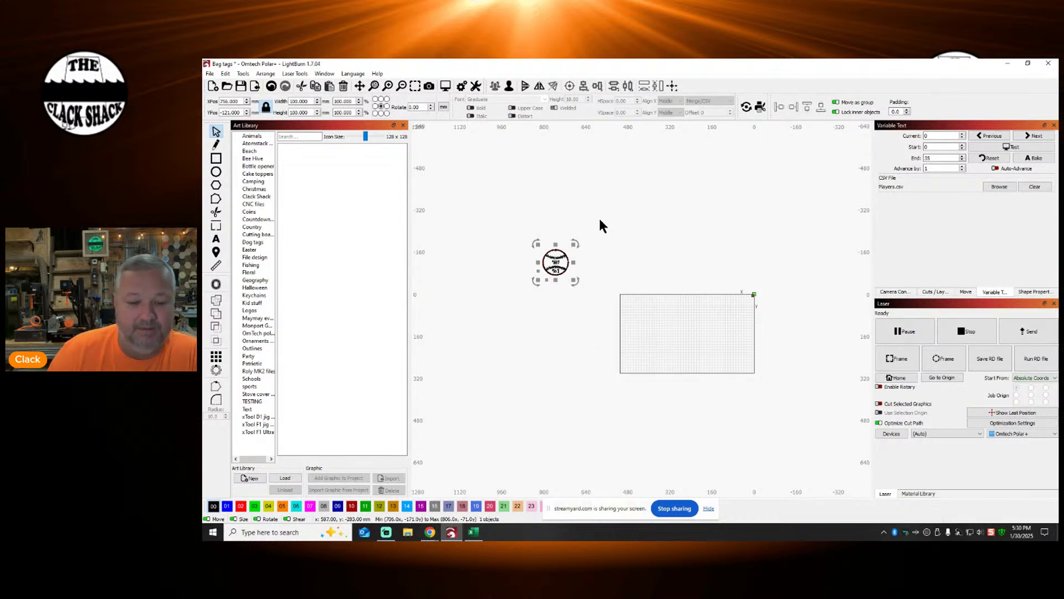
{"action": "left_click", "coordinate": [597, 235]}
{"action": "left_click", "coordinate": [555, 262]}
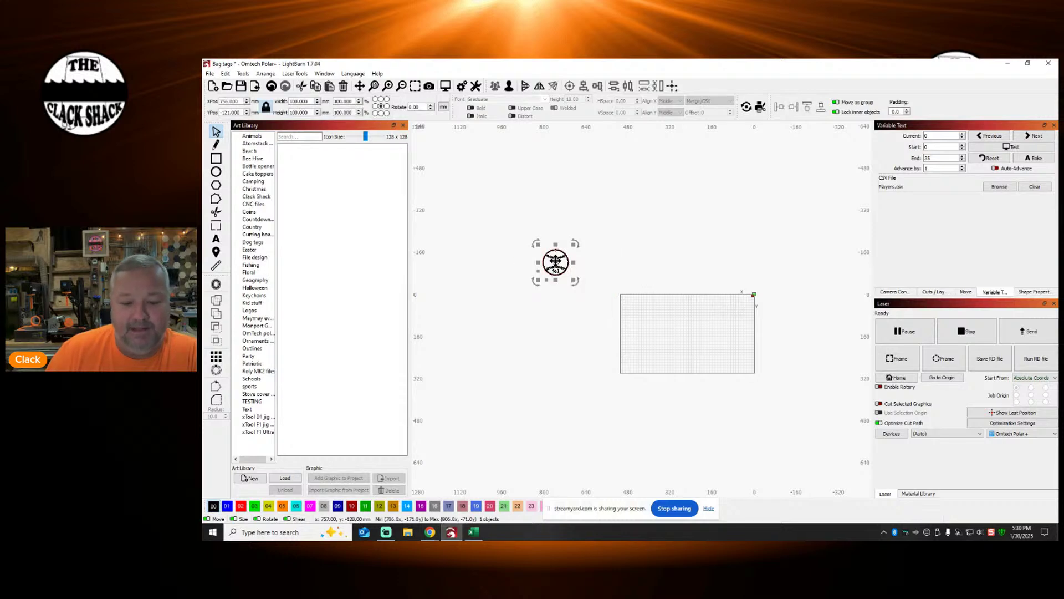
{"action": "right_click", "coordinate": [557, 263]}
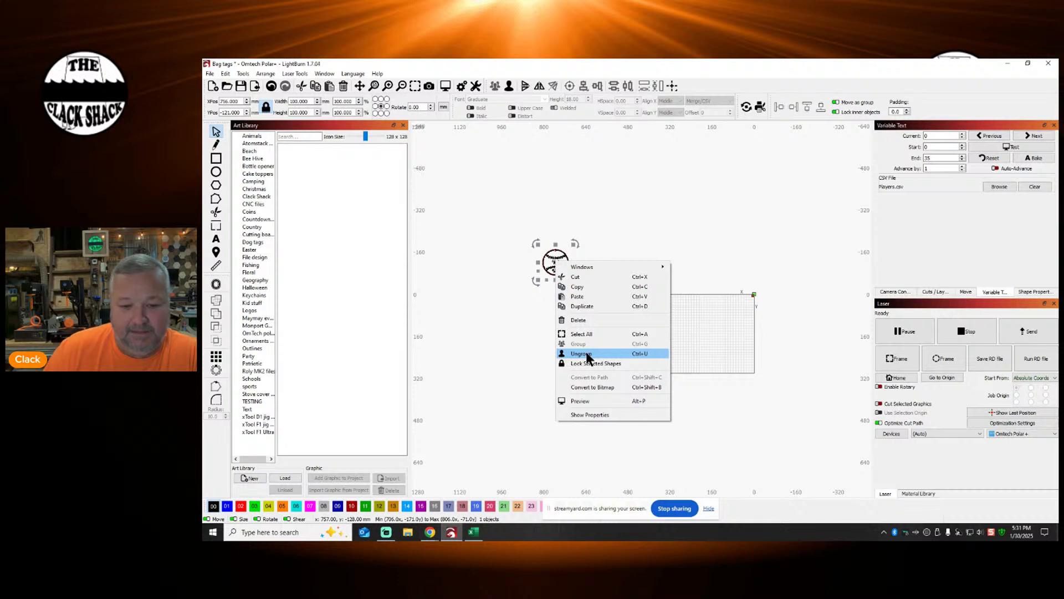
{"action": "left_click", "coordinate": [613, 231]}
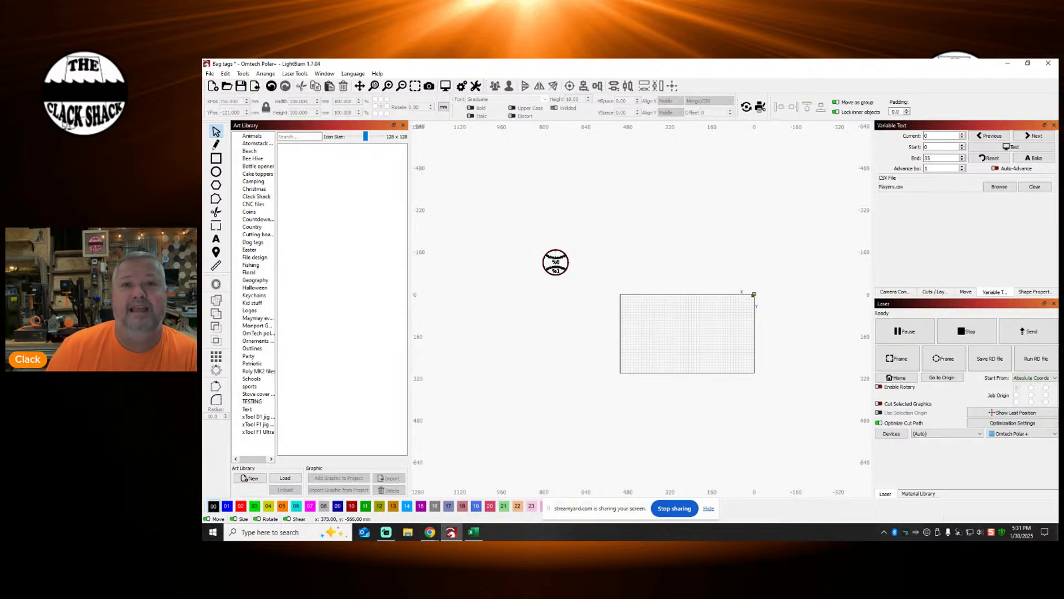
Step: Set up a grid array of the grouped baseball bag tag with 12 columns and 3 rows
{"action": "key", "text": "alt+Tab"}
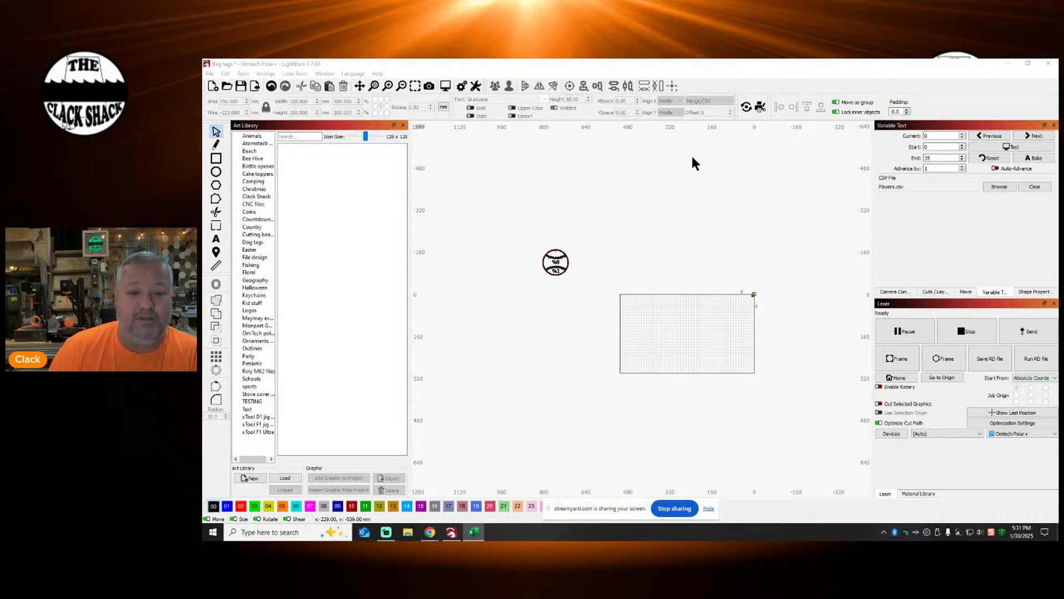
{"action": "left_click", "coordinate": [597, 260]}
{"action": "left_click_drag", "start_coordinate": [532, 240], "coordinate": [594, 315]}
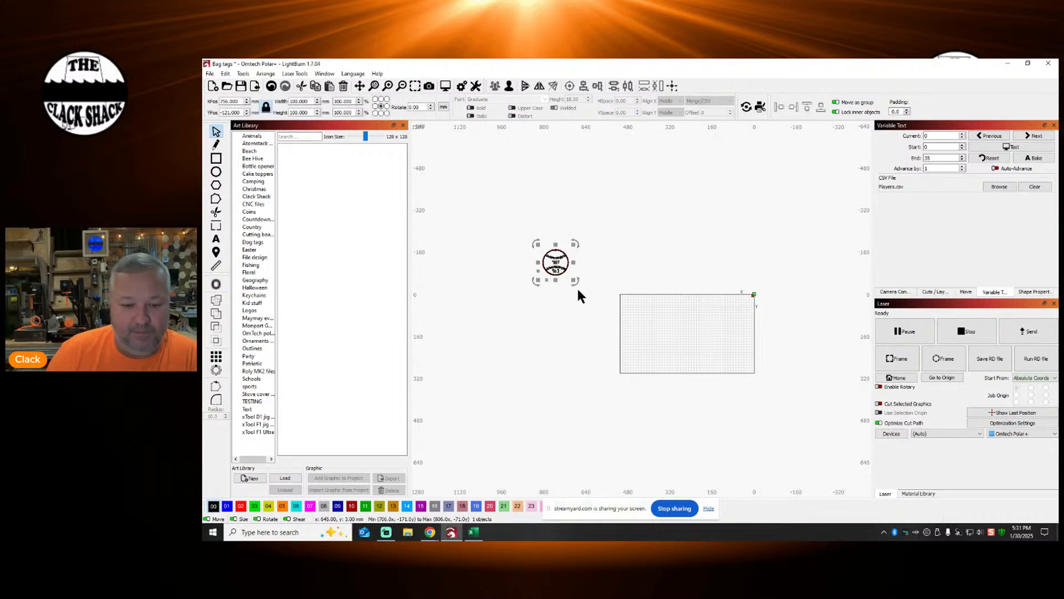
{"action": "left_click", "coordinate": [215, 356]}
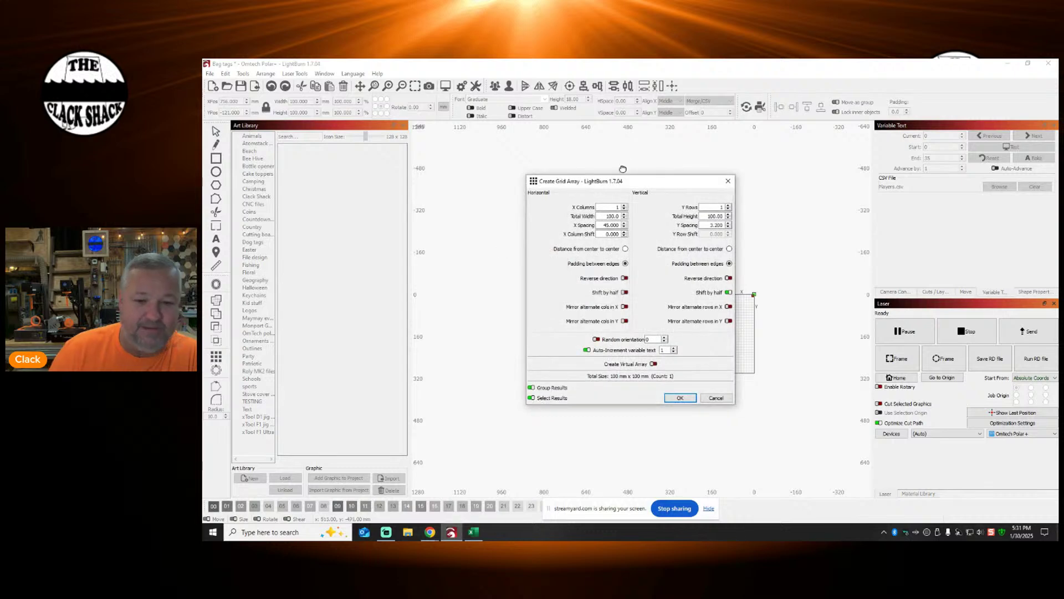
{"action": "left_click_drag", "start_coordinate": [639, 186], "coordinate": [331, 139]}
{"action": "left_click", "coordinate": [316, 159]}
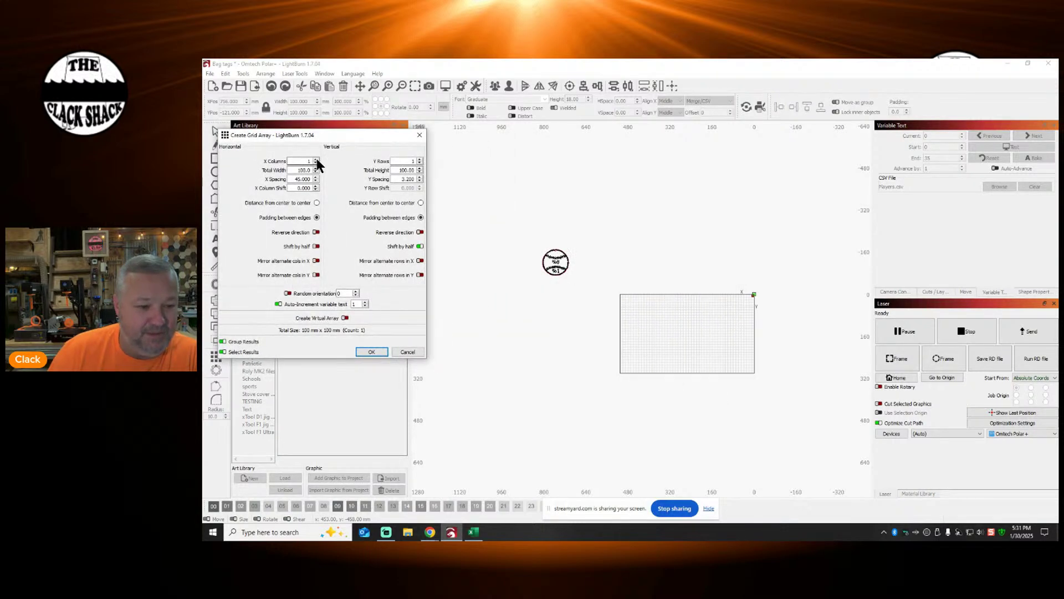
{"action": "left_click", "coordinate": [316, 159]}
{"action": "left_click", "coordinate": [316, 159]}
{"action": "left_click", "coordinate": [316, 159]}
{"action": "left_click", "coordinate": [317, 158]}
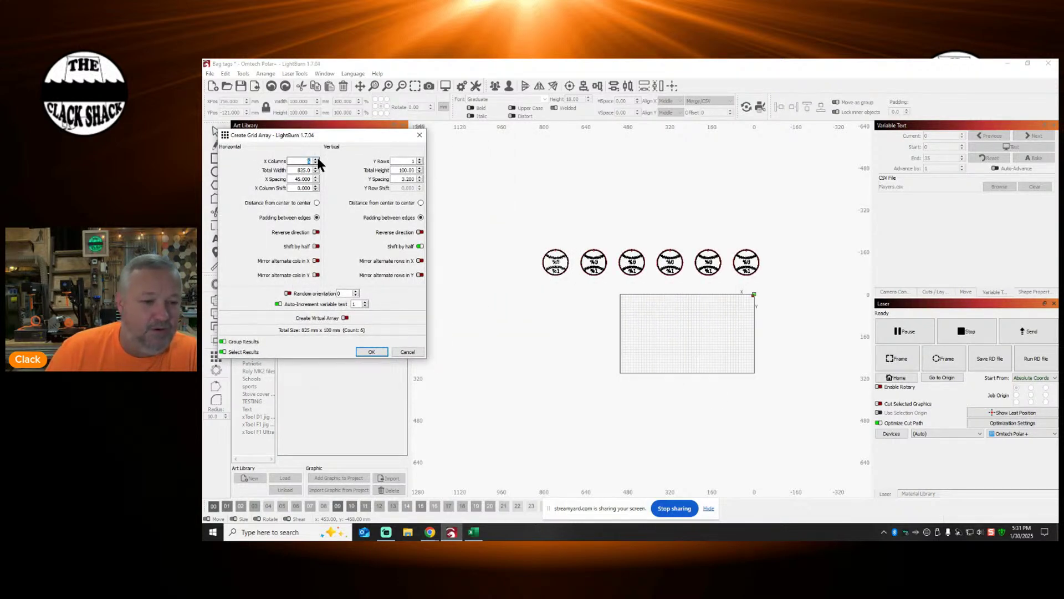
{"action": "left_click", "coordinate": [316, 159]}
{"action": "left_click", "coordinate": [316, 159]}
{"action": "left_click", "coordinate": [317, 158]}
{"action": "left_click", "coordinate": [317, 158]}
{"action": "left_click", "coordinate": [316, 159]}
{"action": "left_click", "coordinate": [420, 159]}
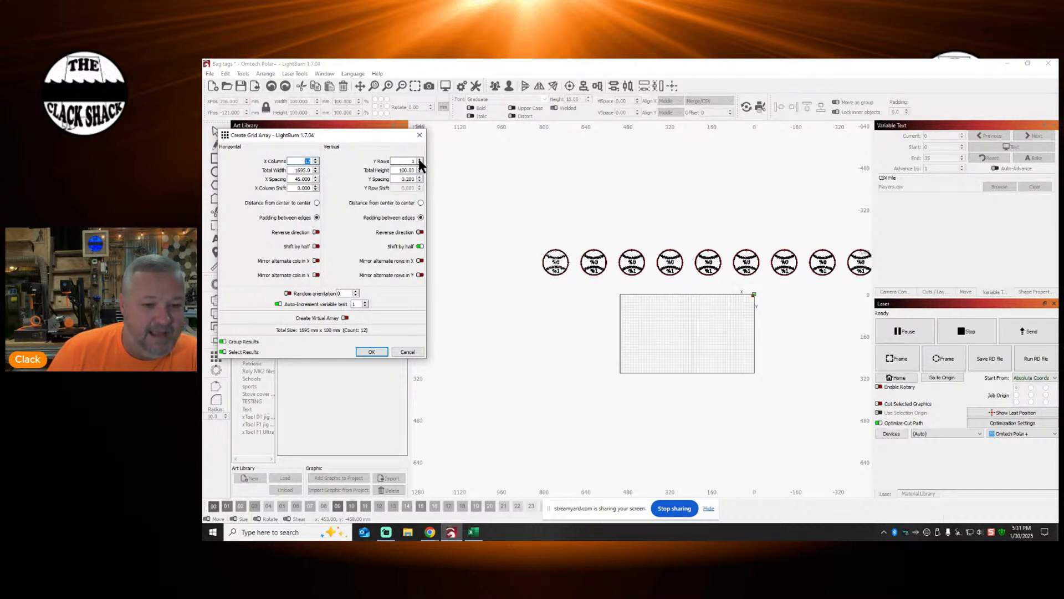
{"action": "left_click", "coordinate": [420, 159]}
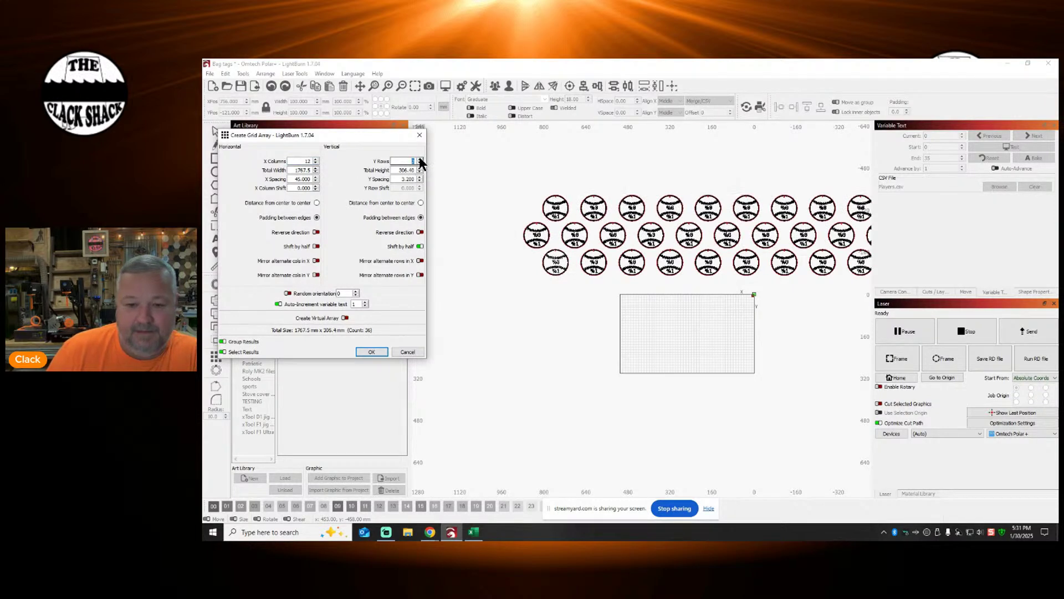
Step: Set the array's X and Y spacing to 2 mm each and create the grid of bag tags
{"action": "left_click", "coordinate": [316, 180]}
{"action": "scroll", "coordinate": [315, 178], "scroll_direction": "down", "scroll_amount": 13}
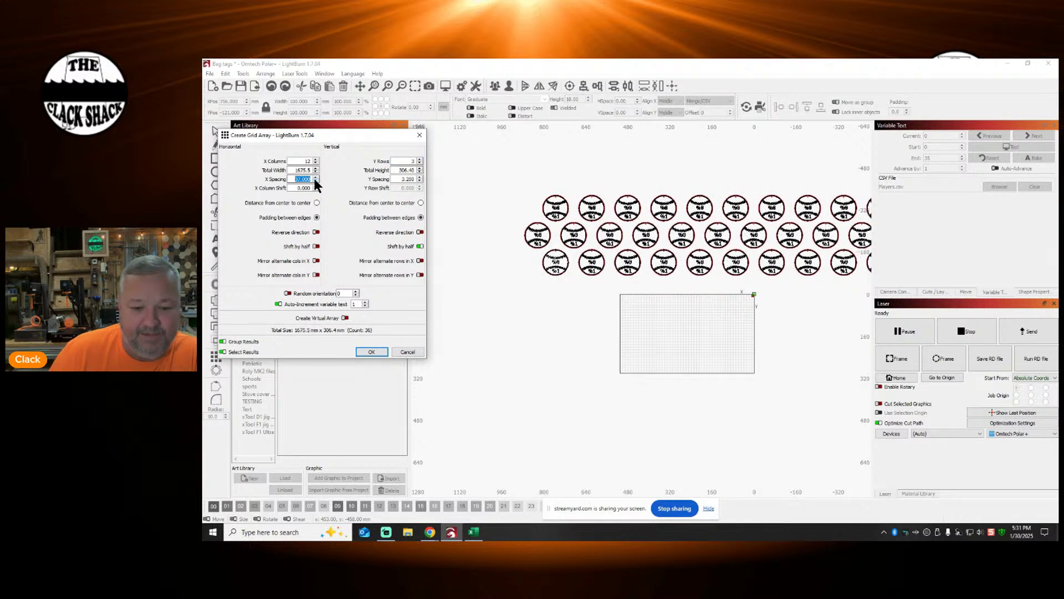
{"action": "scroll", "coordinate": [314, 178], "scroll_direction": "down", "scroll_amount": 13}
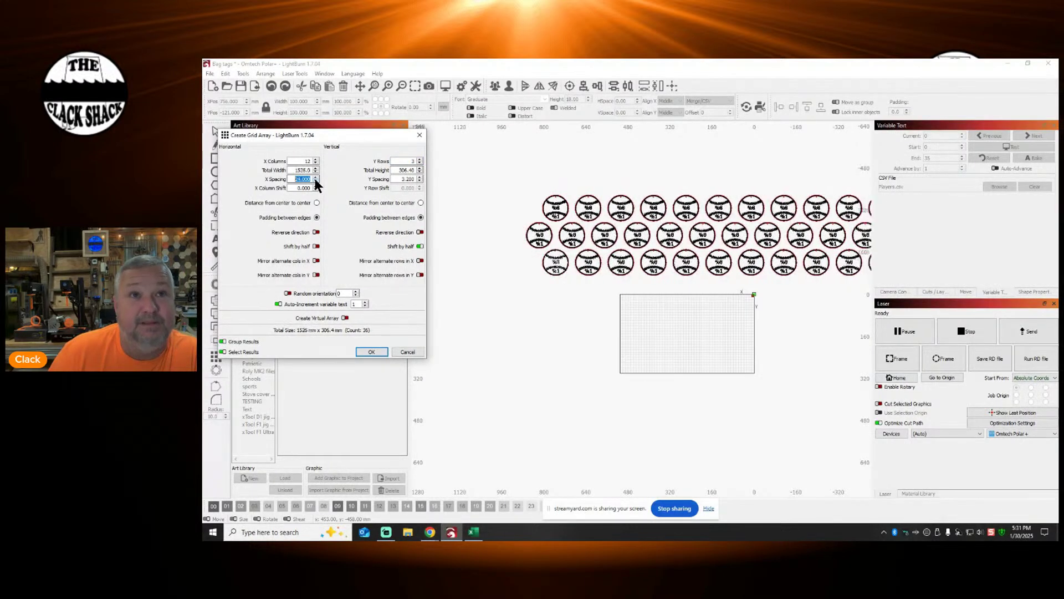
{"action": "scroll", "coordinate": [314, 178], "scroll_direction": "down", "scroll_amount": 13}
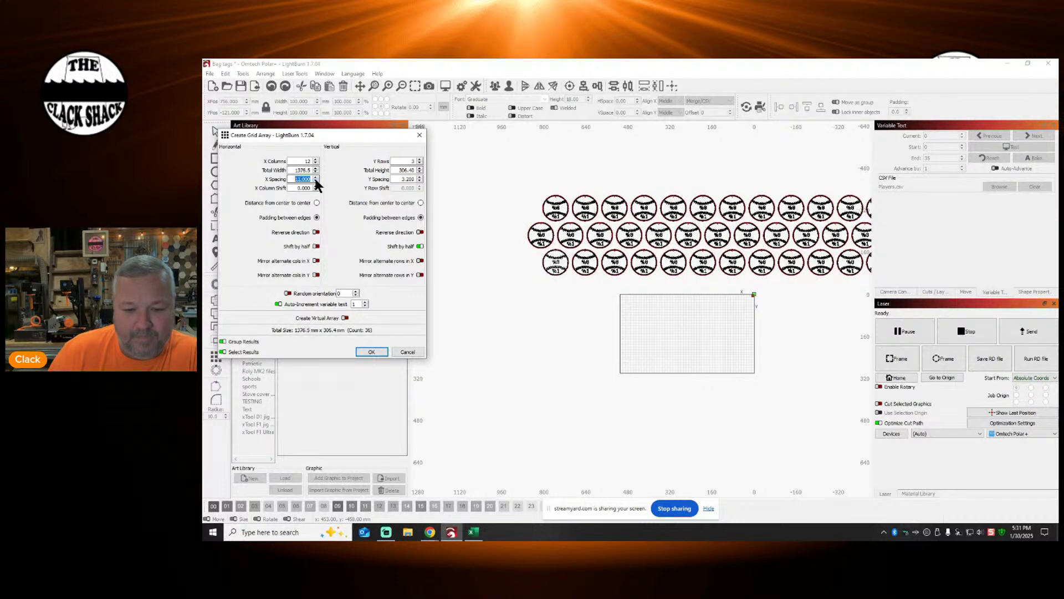
{"action": "scroll", "coordinate": [315, 179], "scroll_direction": "down", "scroll_amount": 1}
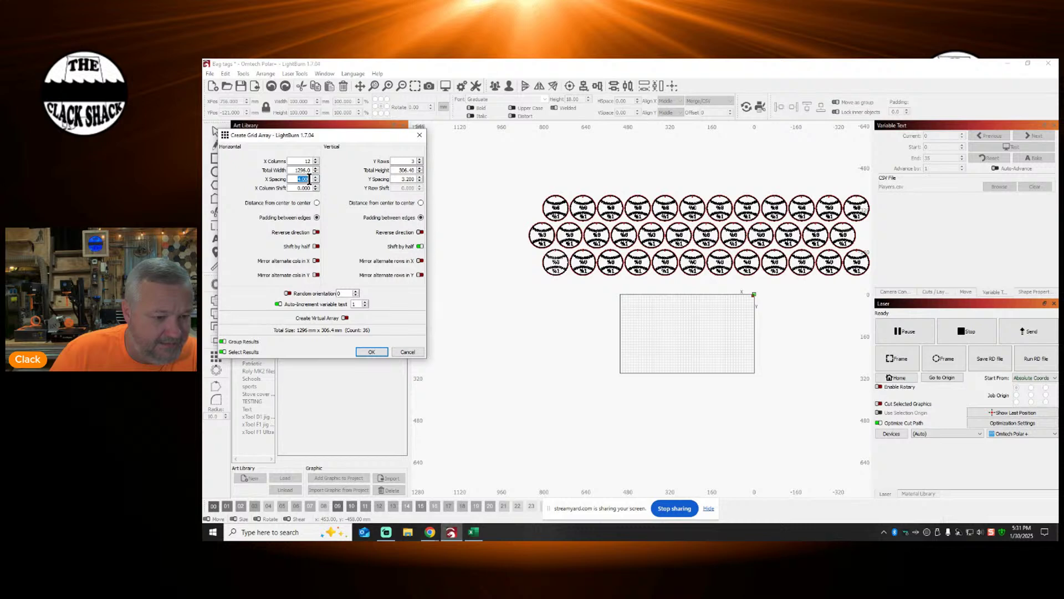
{"action": "scroll", "coordinate": [314, 178], "scroll_direction": "up", "scroll_amount": 1}
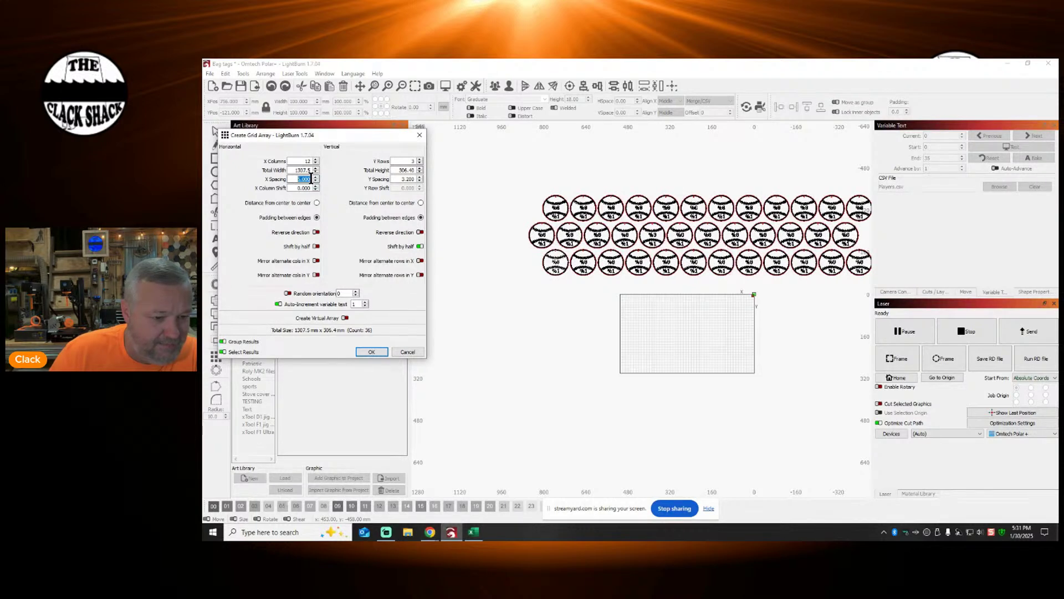
{"action": "type", "text": "2"}
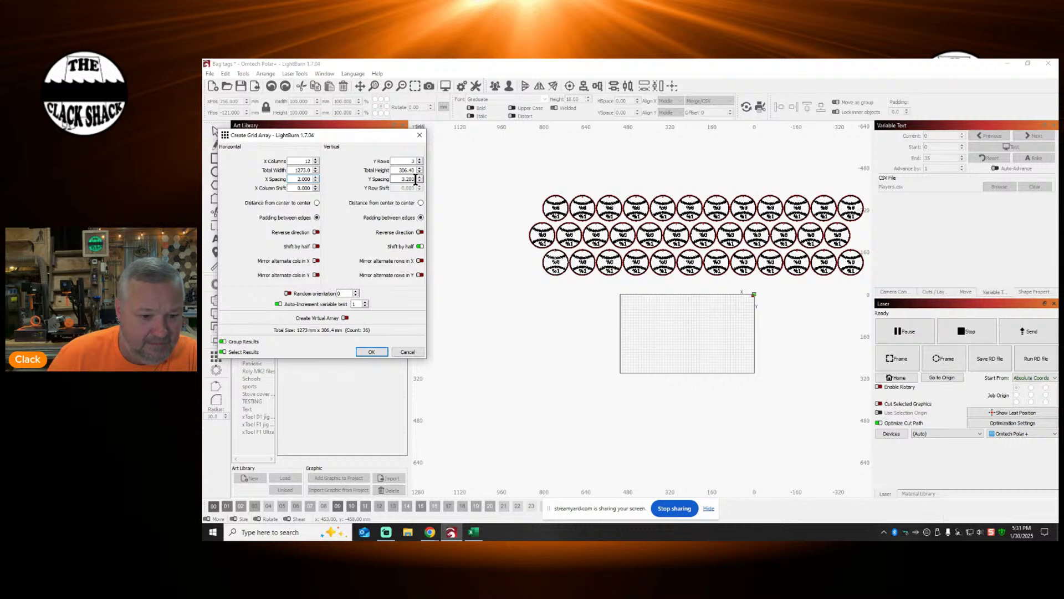
{"action": "left_click_drag", "start_coordinate": [416, 179], "coordinate": [382, 180]}
{"action": "type", "text": "2"}
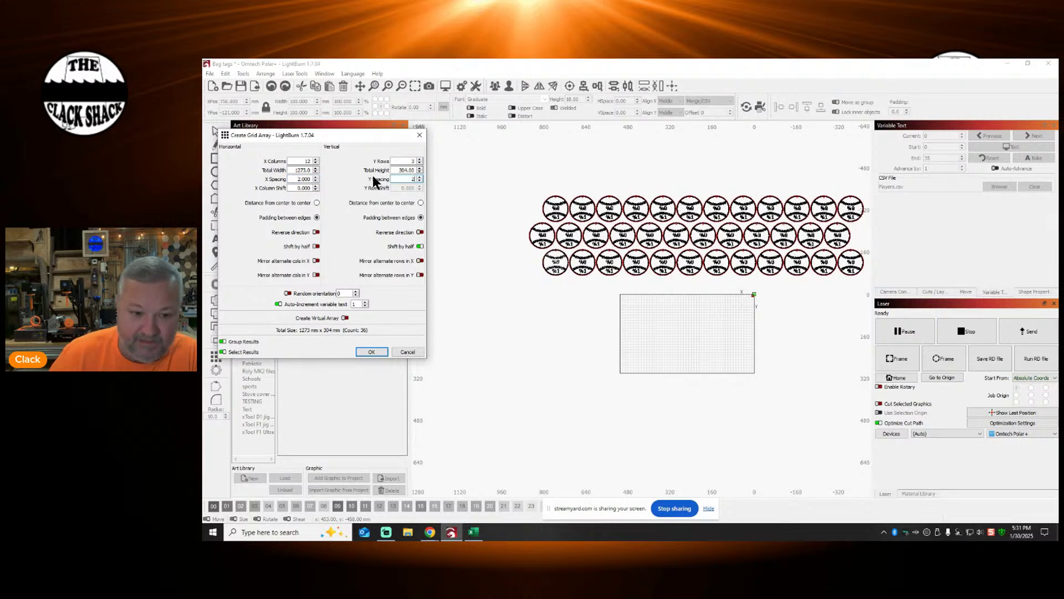
{"action": "key", "text": "Return"}
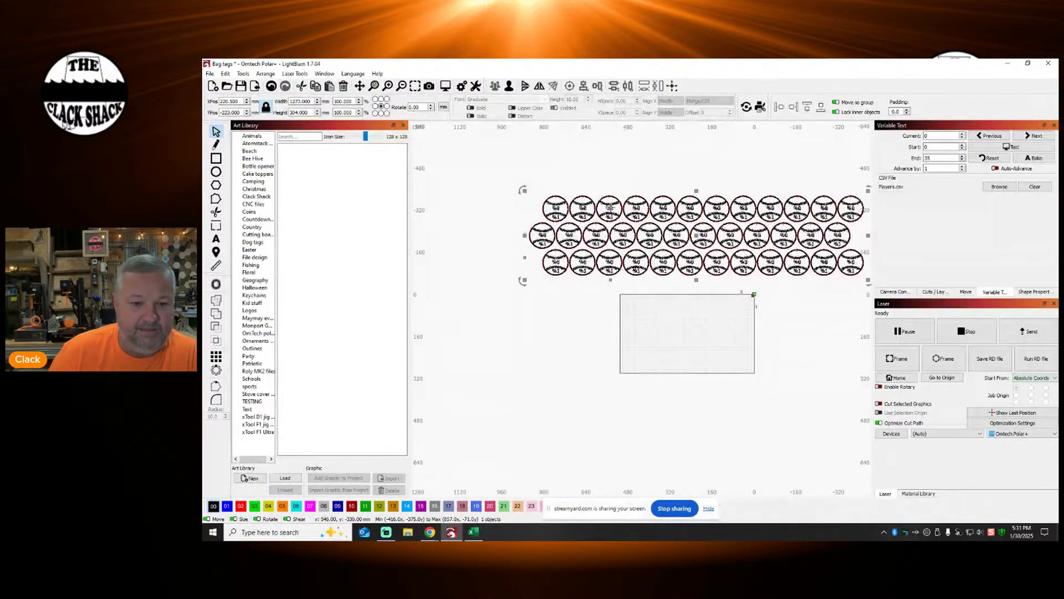
Step: Move the whole bag tag array to about X 552, Y -291 mm, above the work area
{"action": "scroll", "coordinate": [675, 229], "scroll_direction": "up", "scroll_amount": 2}
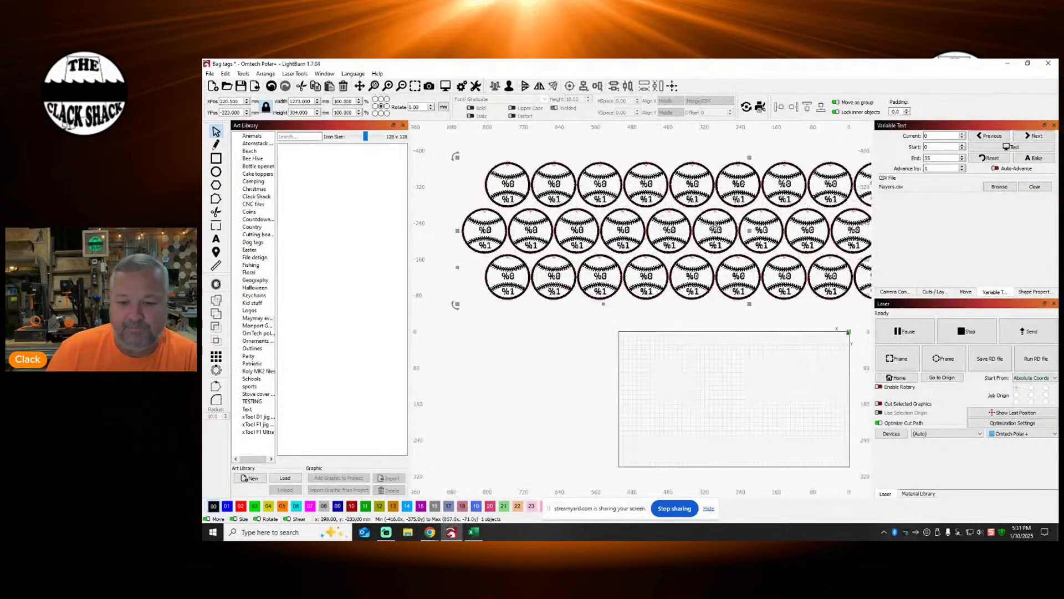
{"action": "scroll", "coordinate": [675, 235], "scroll_direction": "down", "scroll_amount": 1}
{"action": "left_click_drag", "start_coordinate": [720, 233], "coordinate": [621, 213]}
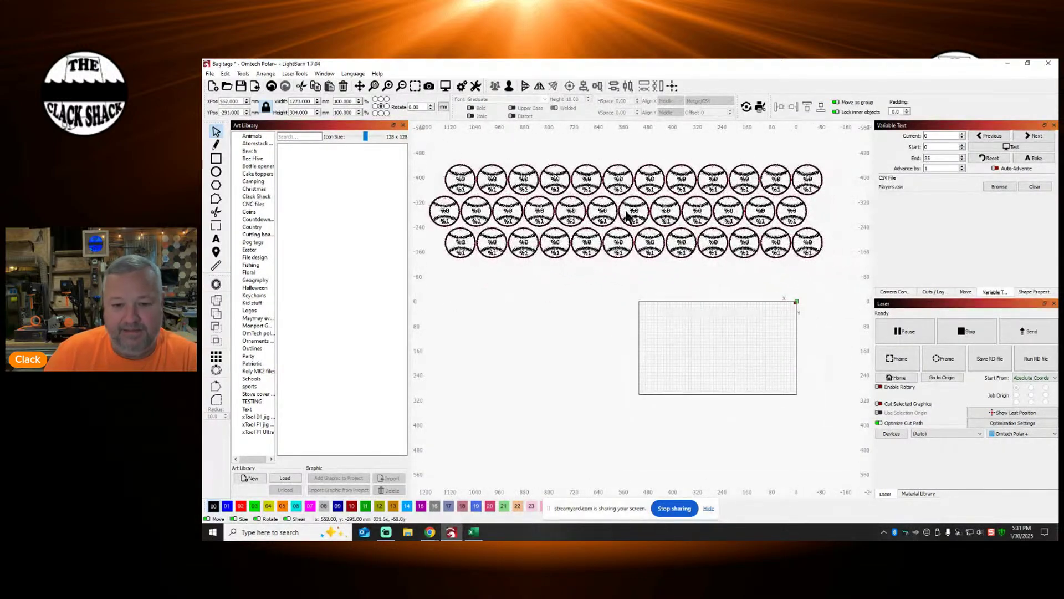
Step: Preview the merged player names and numbers on the tags, end the test, and undo the array and its move
{"action": "left_click", "coordinate": [1007, 148]}
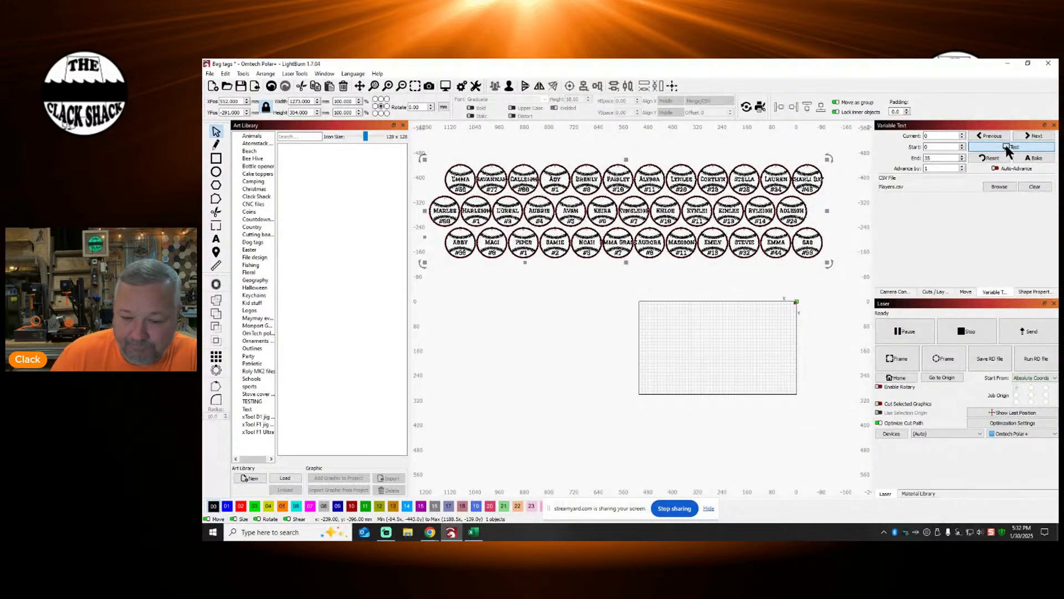
{"action": "left_click", "coordinate": [1005, 148]}
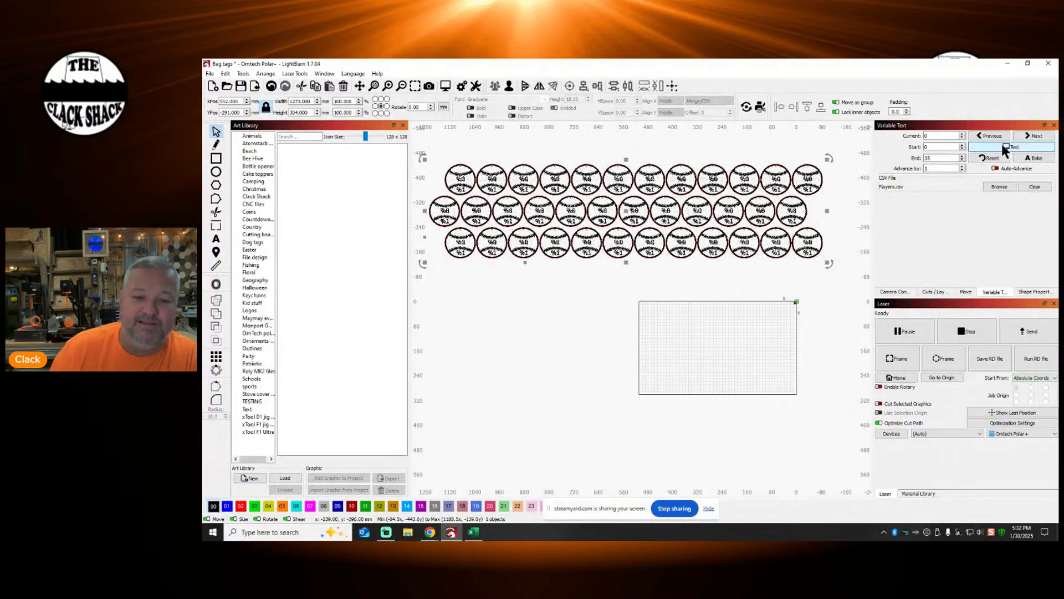
{"action": "left_click", "coordinate": [271, 86]}
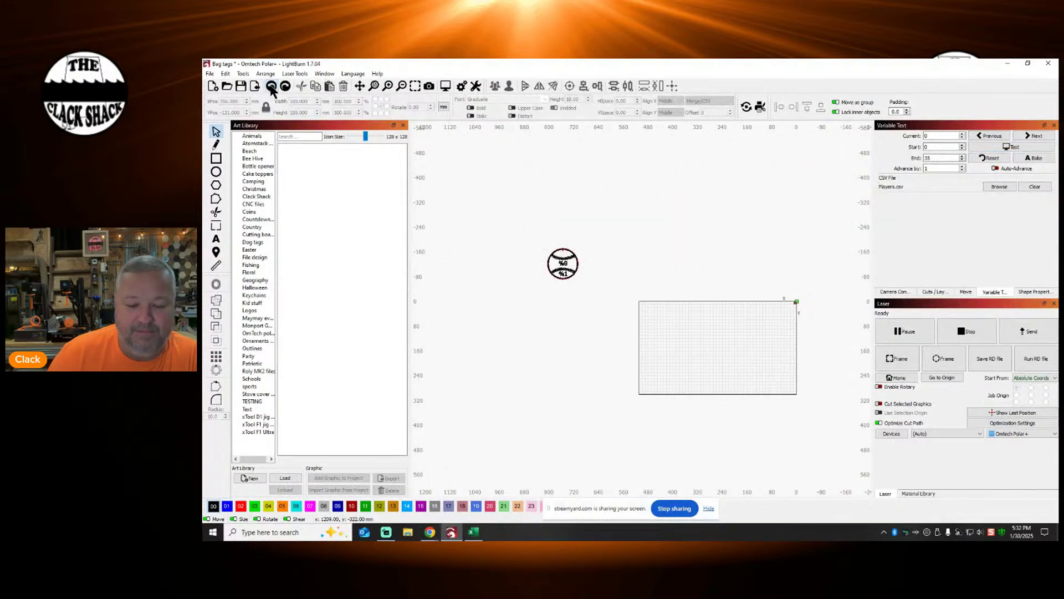
Step: Ungroup the single baseball bag tag into its separate parts
{"action": "scroll", "coordinate": [565, 265], "scroll_direction": "up", "scroll_amount": 5}
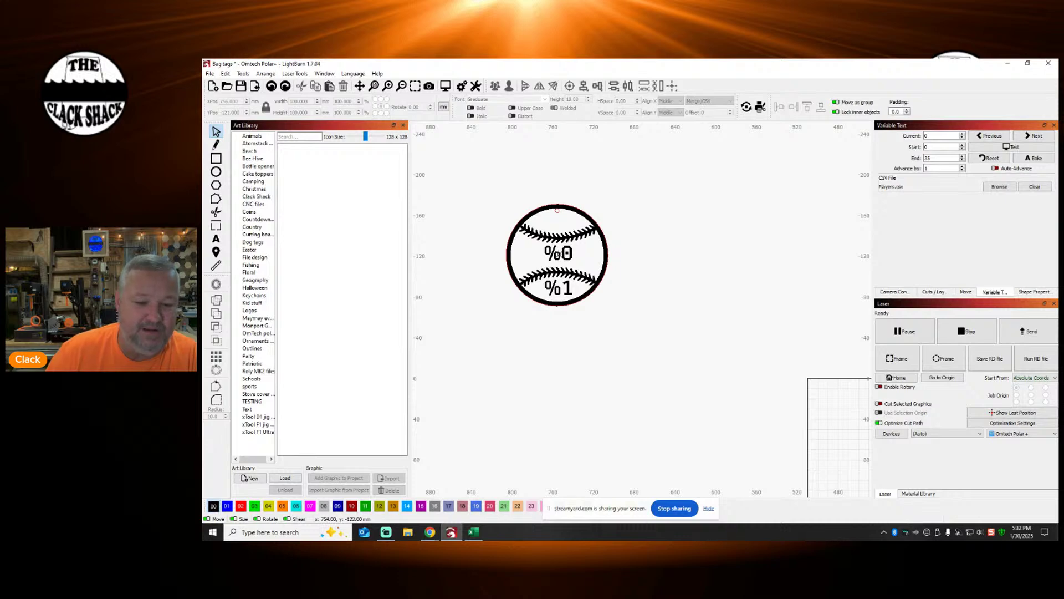
{"action": "left_click", "coordinate": [555, 239]}
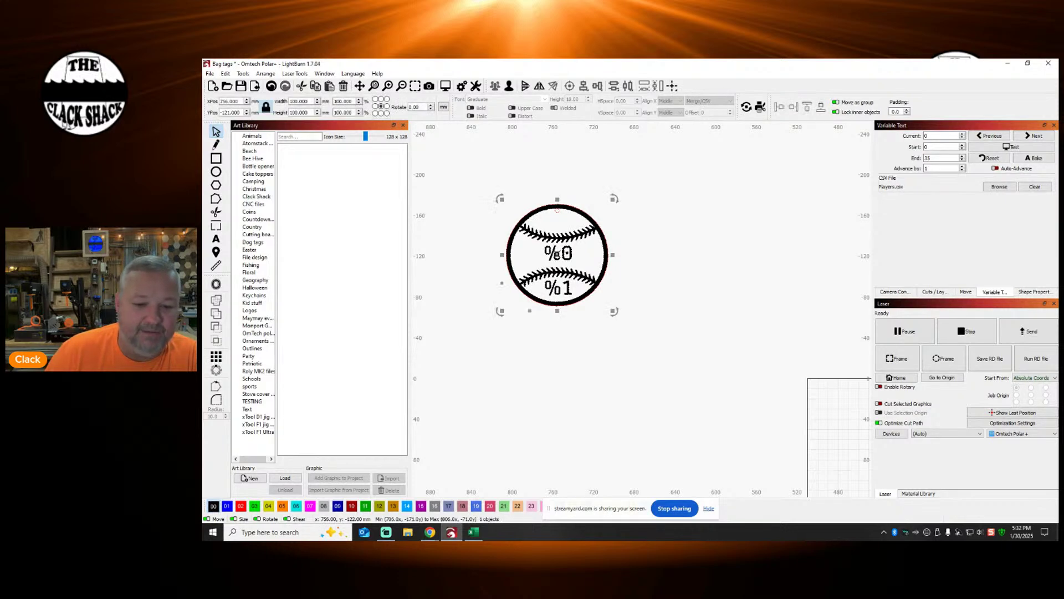
{"action": "right_click", "coordinate": [556, 252]}
{"action": "left_click", "coordinate": [585, 347]}
{"action": "left_click", "coordinate": [645, 232]}
Step: Set the text height of both variable texts, %0 and %1, to 12 mm
{"action": "left_click", "coordinate": [557, 253]}
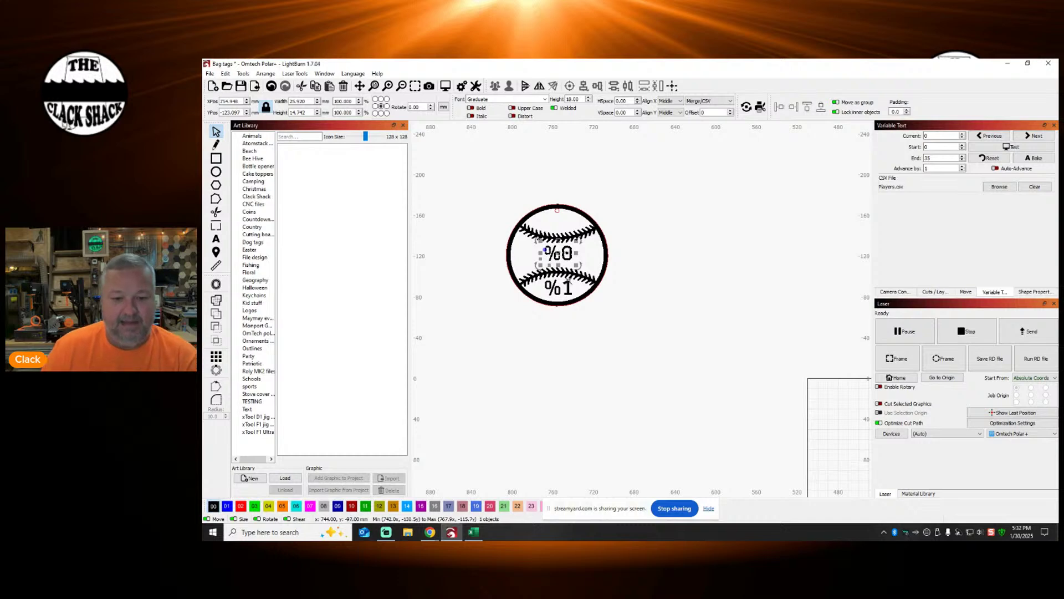
{"action": "left_click", "coordinate": [558, 288], "text": "shift"}
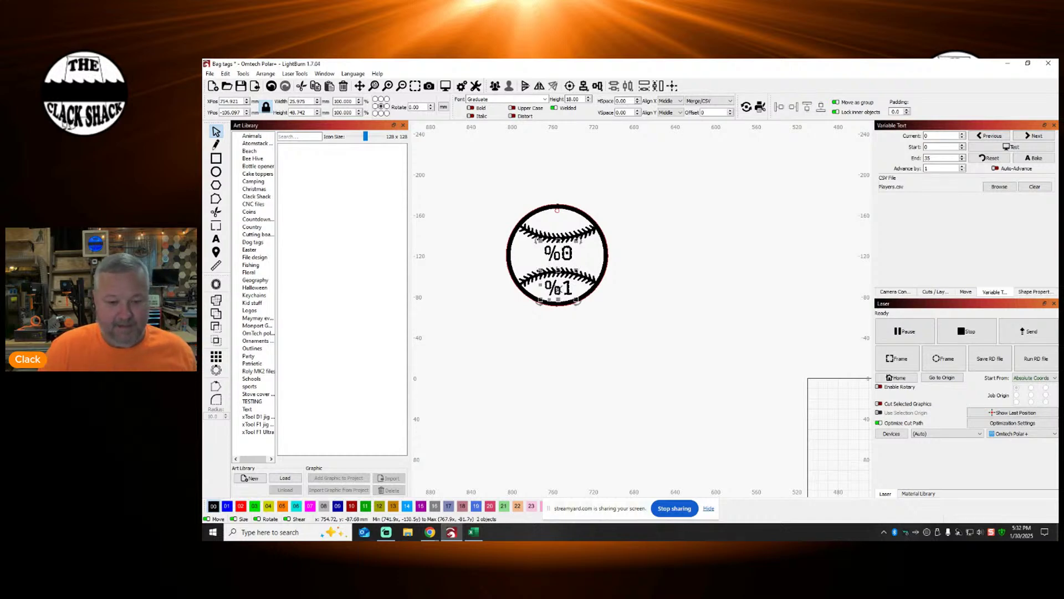
{"action": "scroll", "coordinate": [588, 98], "scroll_direction": "down", "scroll_amount": 5}
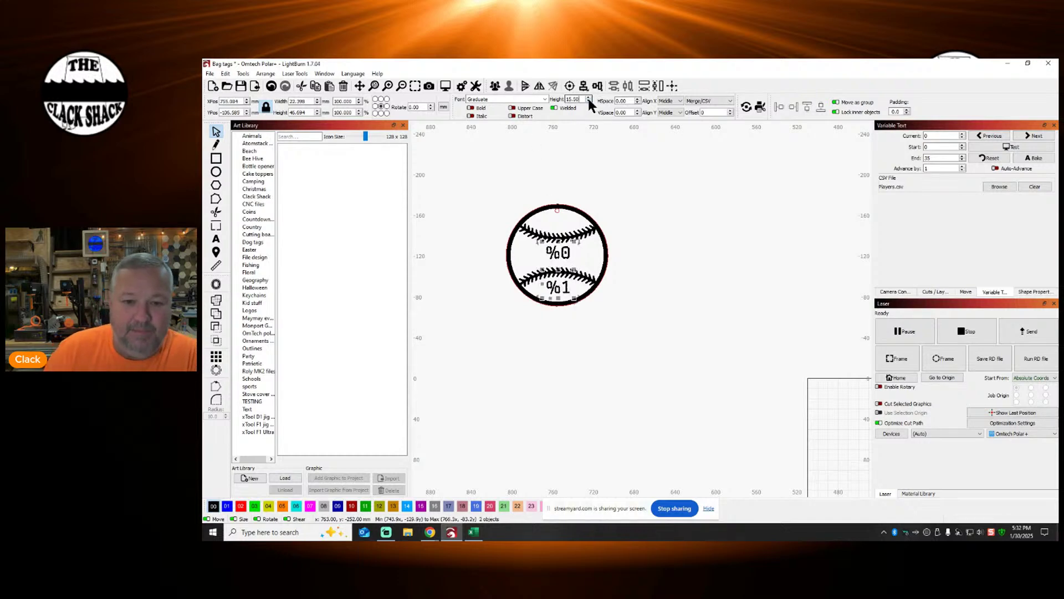
{"action": "scroll", "coordinate": [587, 98], "scroll_direction": "down", "scroll_amount": 5}
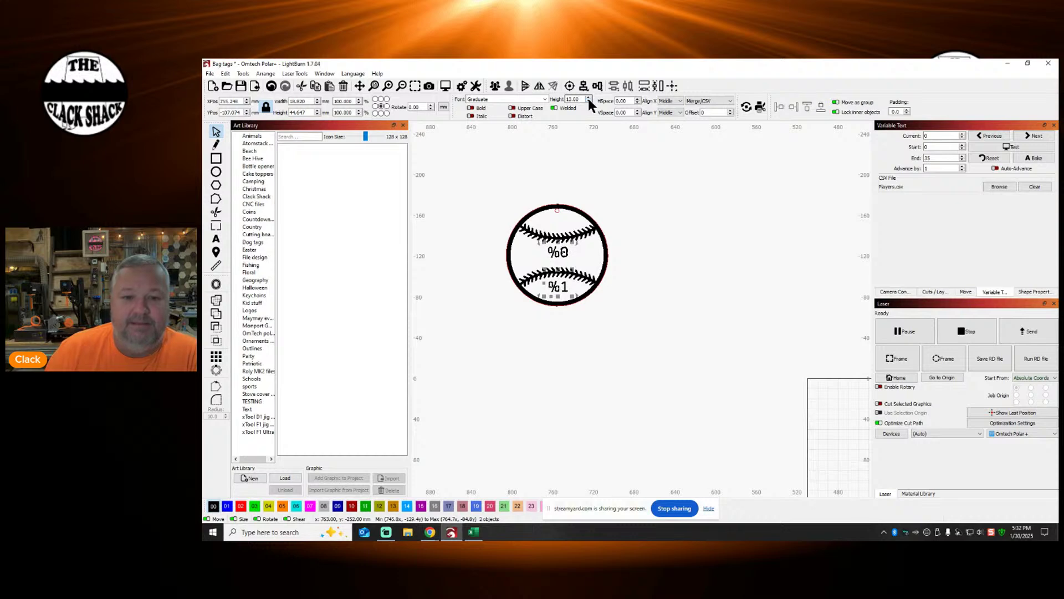
{"action": "left_click_drag", "start_coordinate": [580, 99], "coordinate": [543, 98]}
{"action": "type", "text": "12"}
{"action": "key", "text": "Return"}
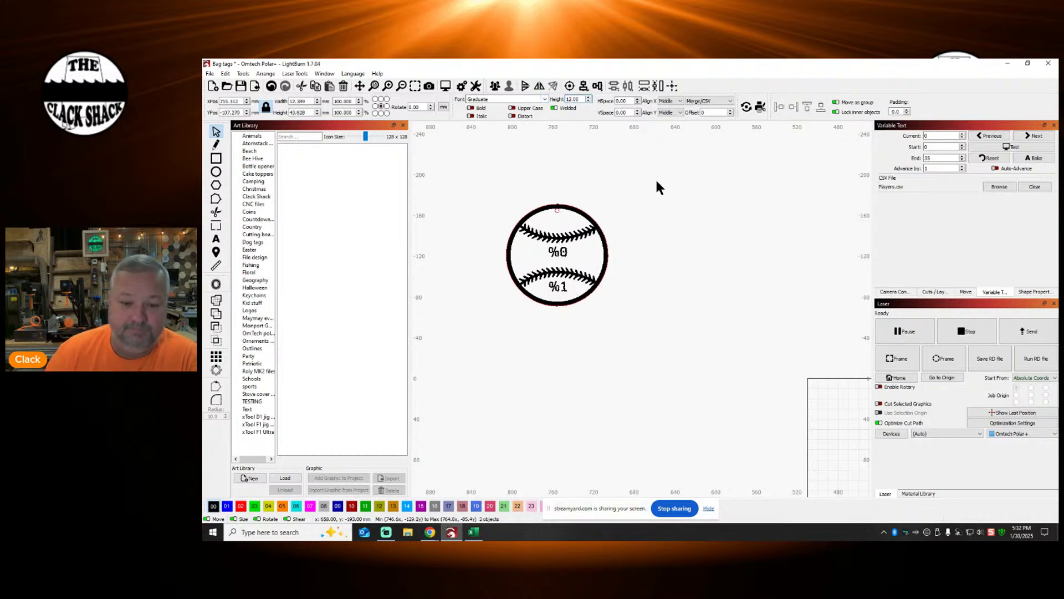
Step: Set up a grid array of all the baseball bag tag's parts with 6 columns and 6 rows
{"action": "left_click", "coordinate": [657, 186]}
{"action": "left_click_drag", "start_coordinate": [484, 171], "coordinate": [673, 373]}
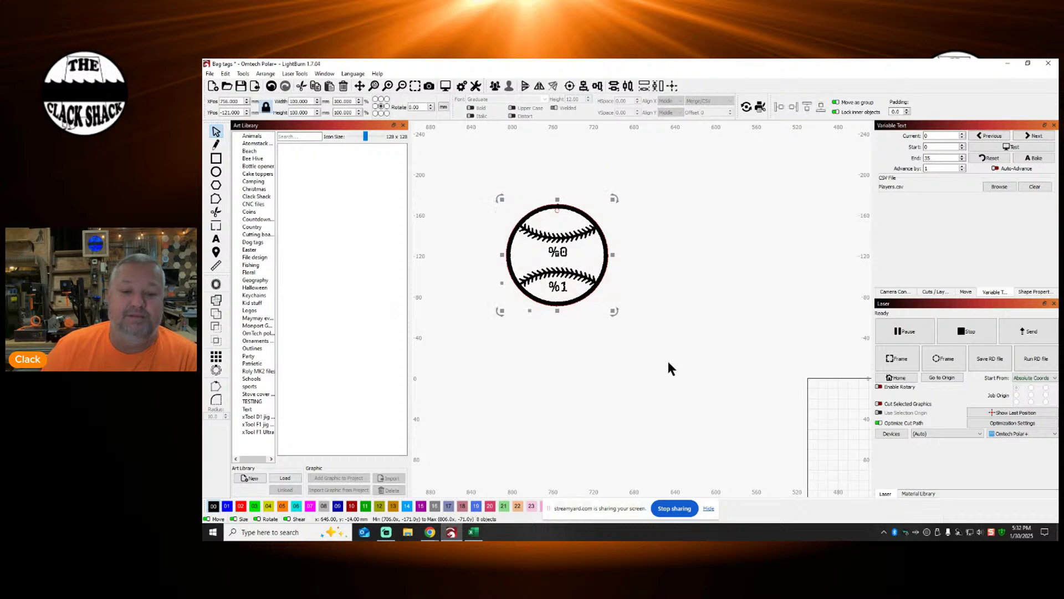
{"action": "left_click", "coordinate": [217, 357]}
{"action": "left_click_drag", "start_coordinate": [641, 189], "coordinate": [331, 162]}
{"action": "left_click", "coordinate": [314, 178]}
{"action": "left_click", "coordinate": [314, 178]}
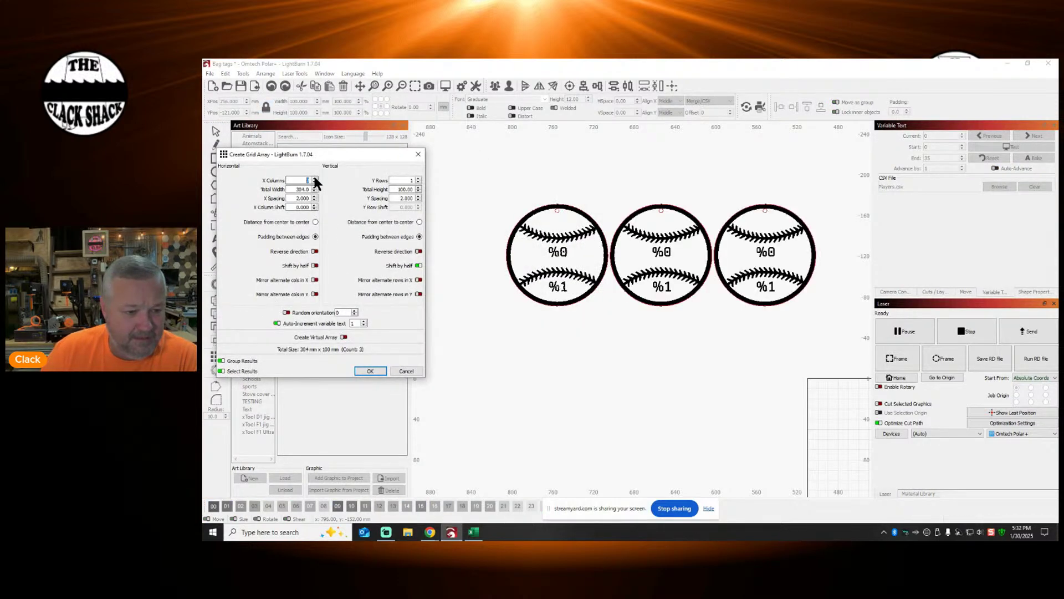
{"action": "left_click", "coordinate": [314, 178]}
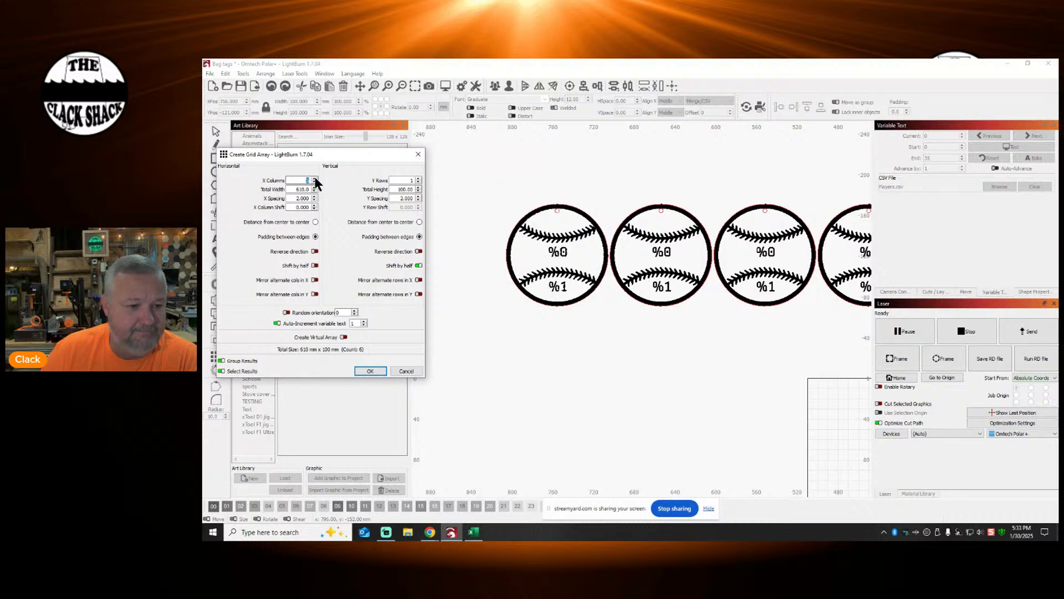
{"action": "left_click", "coordinate": [418, 179]}
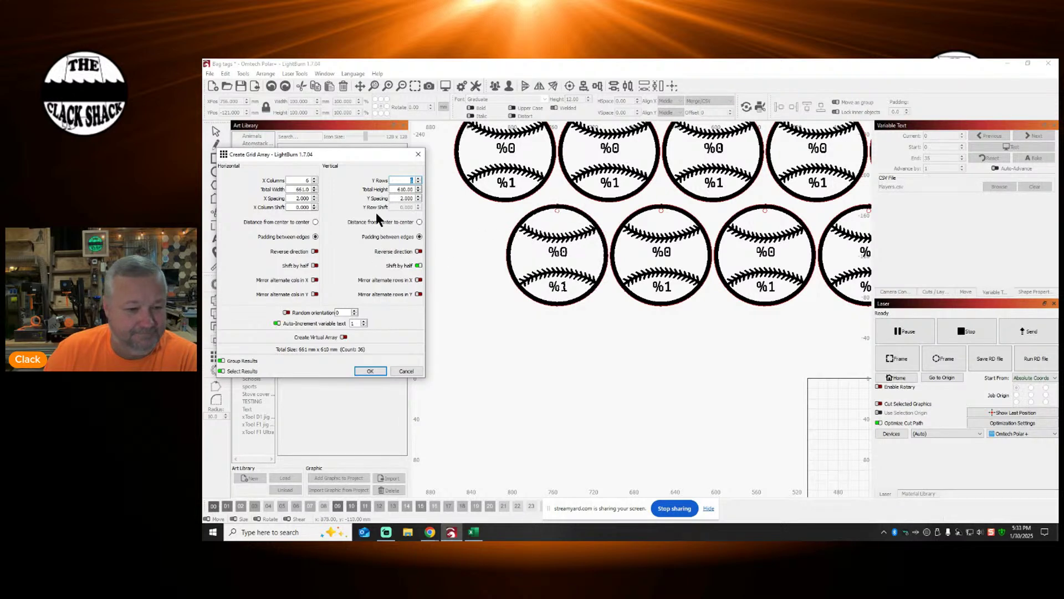
Step: Set the array's Y spacing to -12 mm so the half-shifted tag rows nest together
{"action": "left_click", "coordinate": [417, 201]}
{"action": "left_click", "coordinate": [418, 200]}
{"action": "left_click", "coordinate": [417, 200]}
{"action": "left_click", "coordinate": [418, 200]}
{"action": "left_click", "coordinate": [418, 200]}
{"action": "left_click", "coordinate": [418, 200]}
{"action": "left_click", "coordinate": [418, 200]}
{"action": "left_click", "coordinate": [418, 200]}
{"action": "left_click", "coordinate": [418, 200]}
{"action": "left_click", "coordinate": [417, 200]}
{"action": "left_click", "coordinate": [418, 200]}
{"action": "left_click", "coordinate": [418, 200]}
{"action": "left_click", "coordinate": [418, 200]}
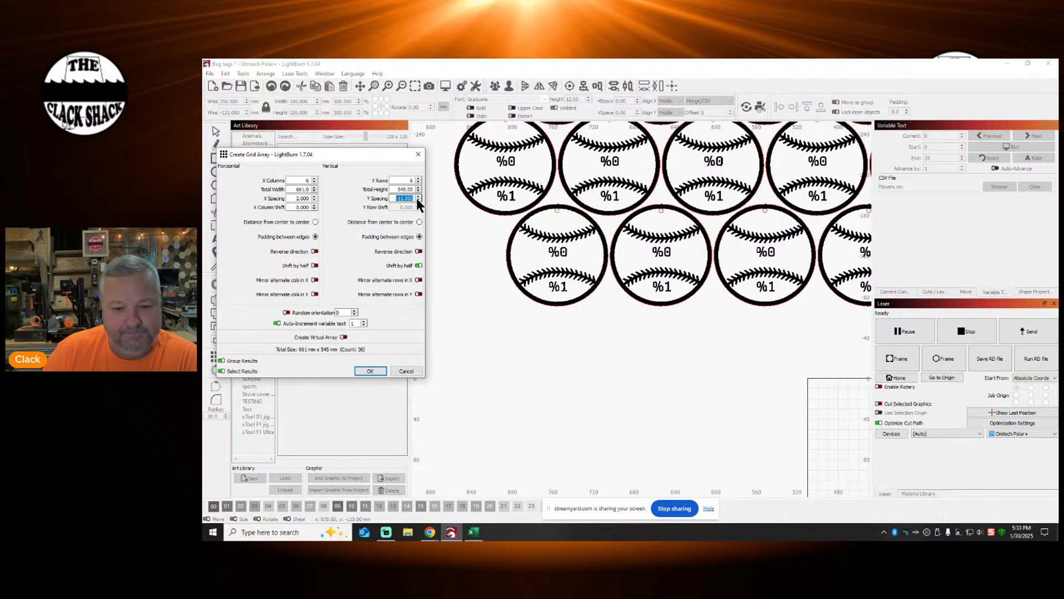
{"action": "left_click", "coordinate": [417, 200]}
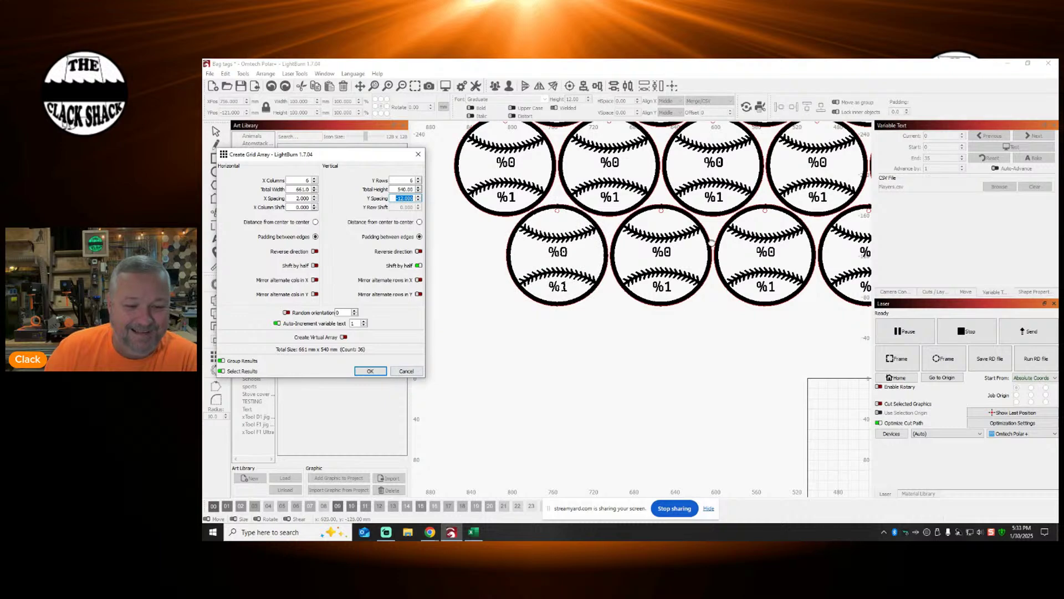
Step: Create the 6 by 6 bag tag array and preview the merged player names and numbers on it
{"action": "scroll", "coordinate": [587, 230], "scroll_direction": "down", "scroll_amount": 6}
{"action": "left_click", "coordinate": [374, 368]}
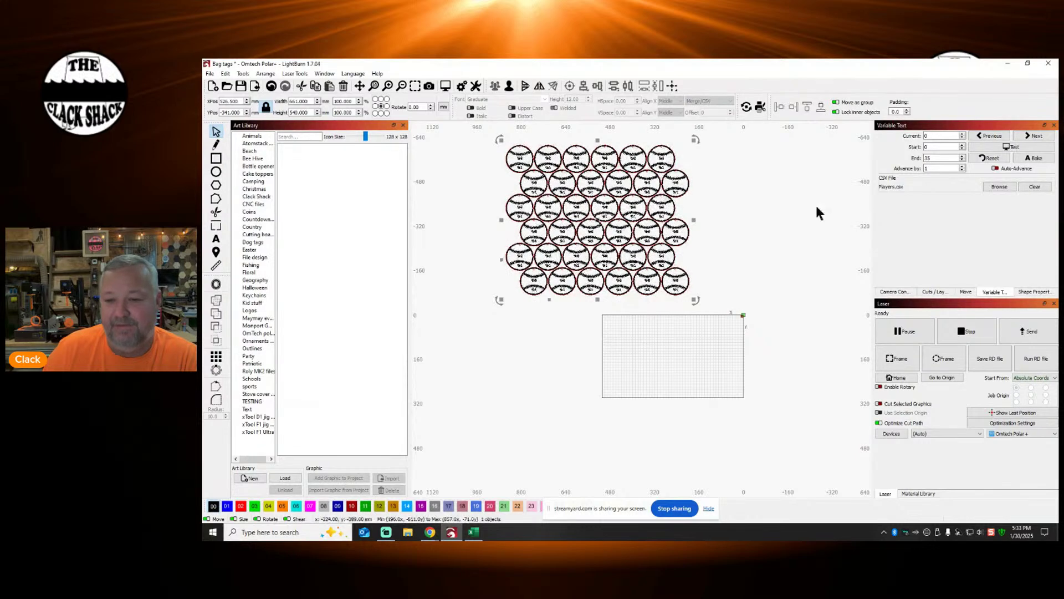
{"action": "left_click", "coordinate": [1006, 148]}
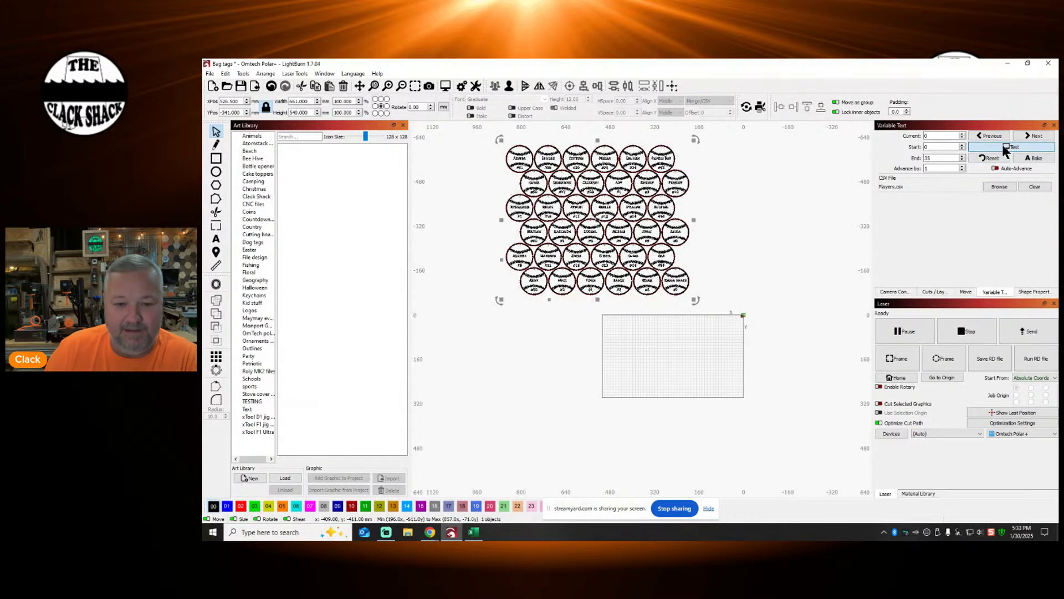
Step: Test the merged text on the tag array and try to preview the laser output
{"action": "left_click", "coordinate": [1009, 147]}
{"action": "right_click", "coordinate": [611, 202]}
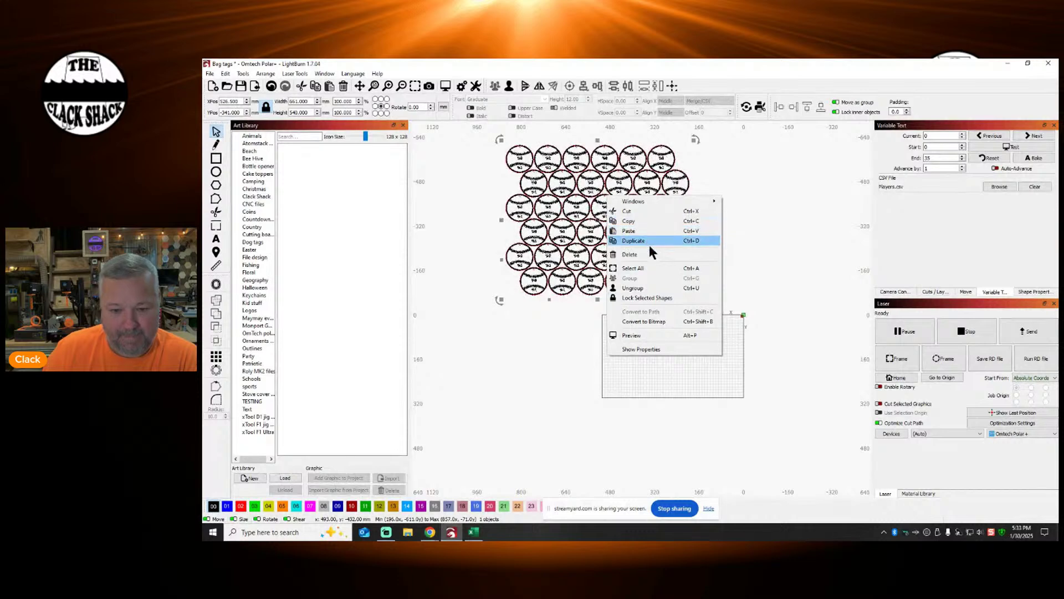
{"action": "left_click", "coordinate": [660, 350]}
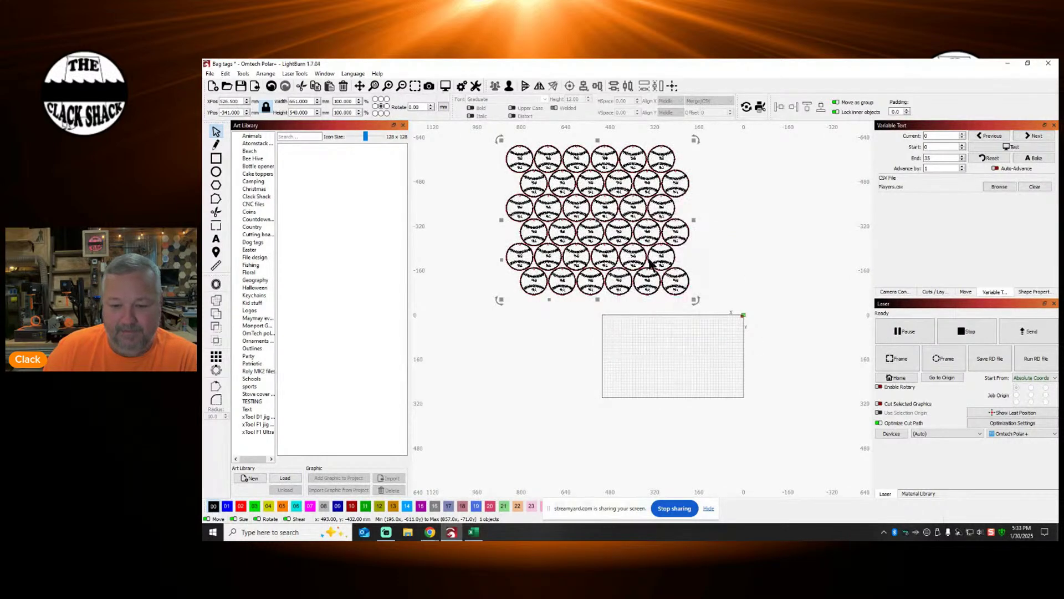
{"action": "key", "text": "alt+s"}
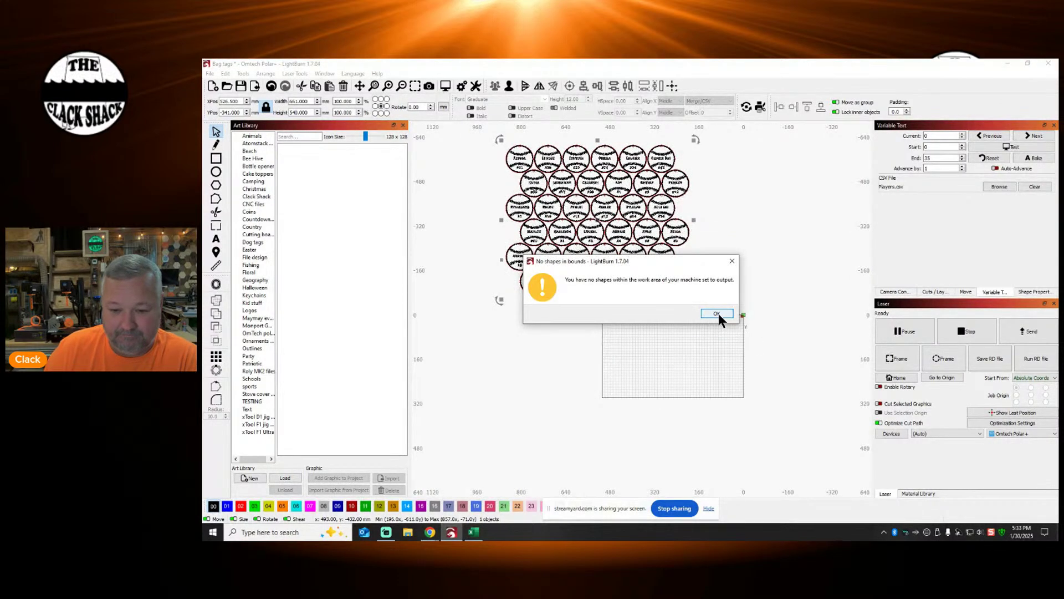
{"action": "left_click", "coordinate": [717, 313]}
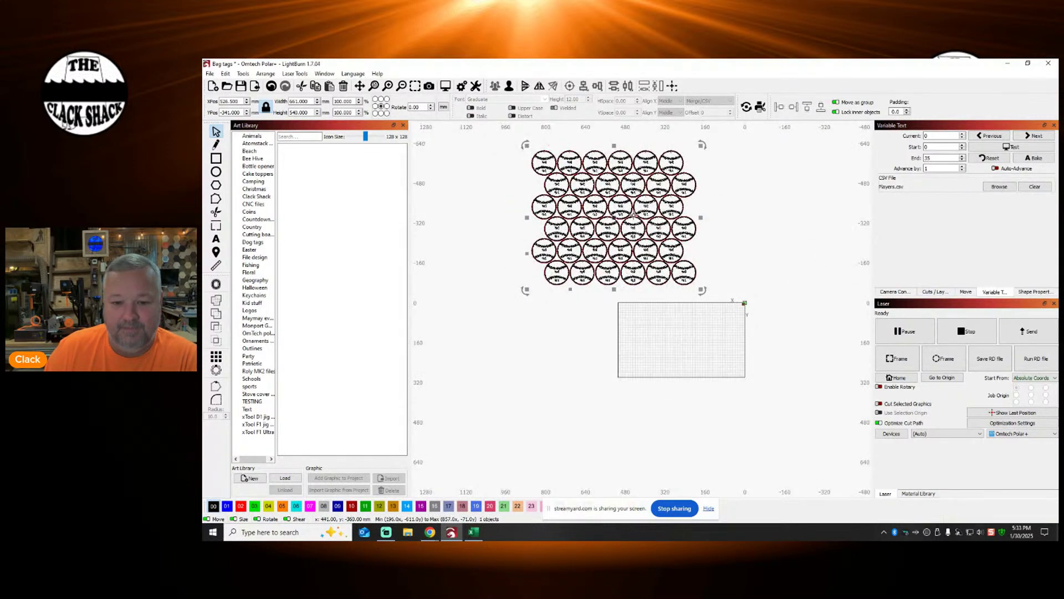
Step: Move the tag array closer to the work area and centre it on the page
{"action": "mouse_move", "coordinate": [612, 220]}
{"action": "left_mouse_down"}
{"action": "mouse_move", "coordinate": [679, 302]}
{"action": "mouse_move", "coordinate": [680, 337]}
{"action": "mouse_move", "coordinate": [621, 237]}
{"action": "left_mouse_up"}
{"action": "left_click", "coordinate": [1013, 147]}
{"action": "scroll", "coordinate": [609, 205], "scroll_direction": "up", "scroll_amount": 2}
{"action": "scroll", "coordinate": [609, 205], "scroll_direction": "up", "scroll_amount": 1}
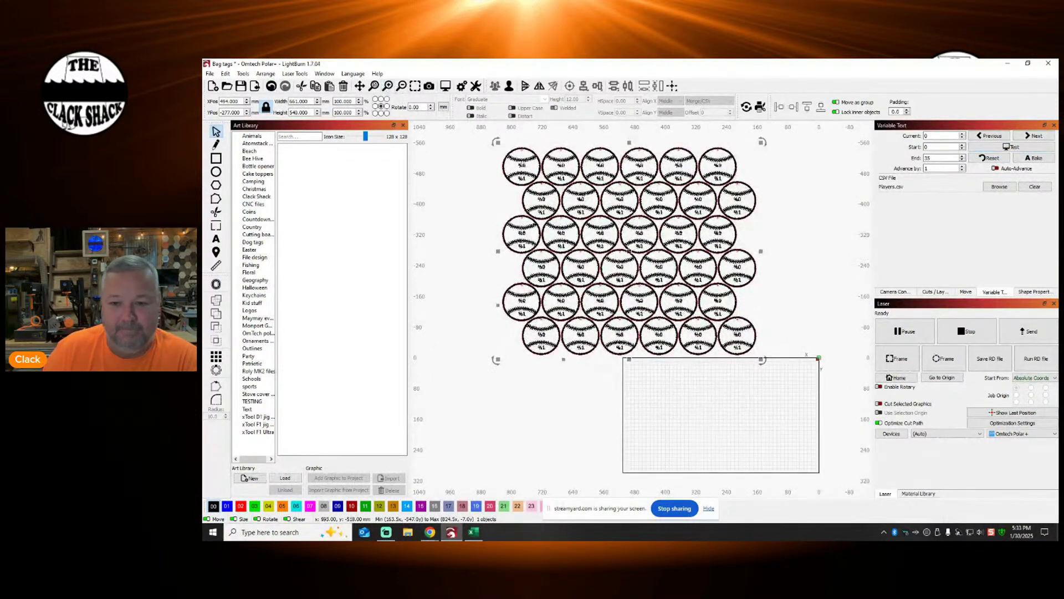
{"action": "left_click", "coordinate": [672, 87]}
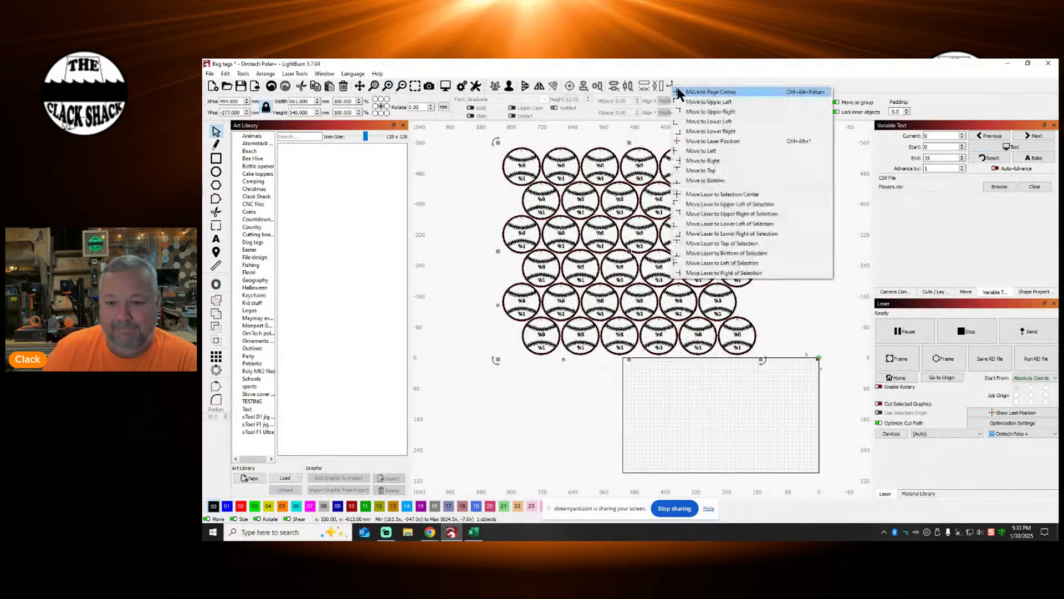
{"action": "left_click", "coordinate": [717, 92]}
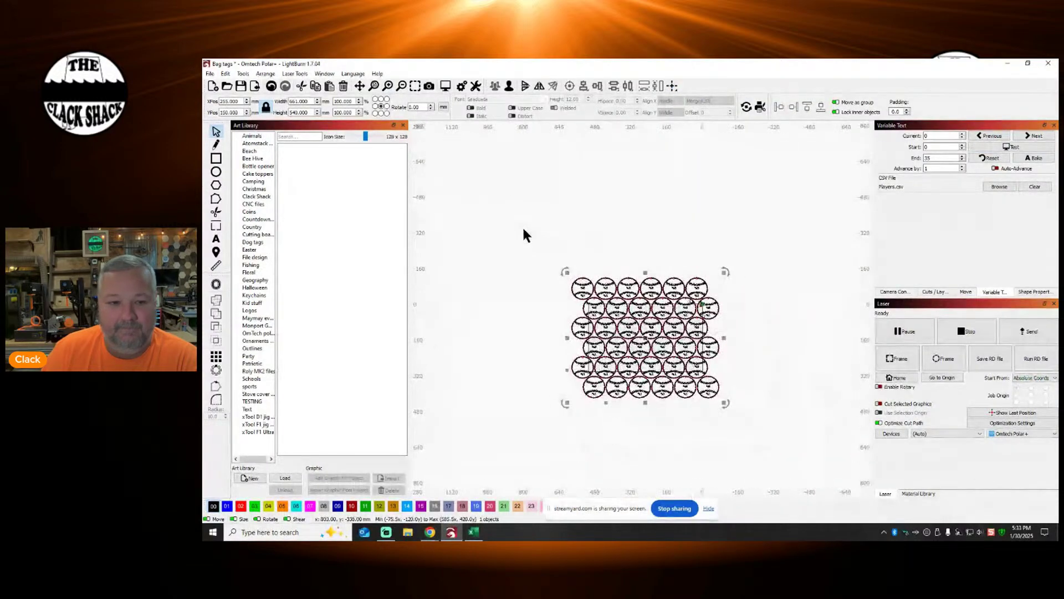
Step: Frame the page in view and test the merged player names and numbers across the centred tag array
{"action": "left_click", "coordinate": [375, 86]}
{"action": "scroll", "coordinate": [753, 282], "scroll_direction": "down", "scroll_amount": 4}
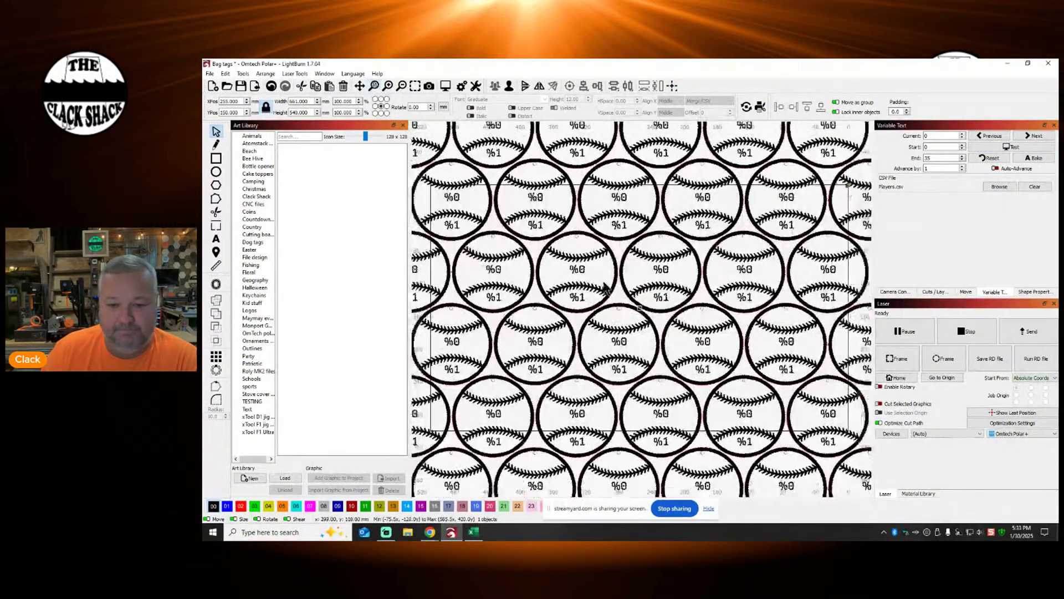
{"action": "left_click", "coordinate": [1009, 146]}
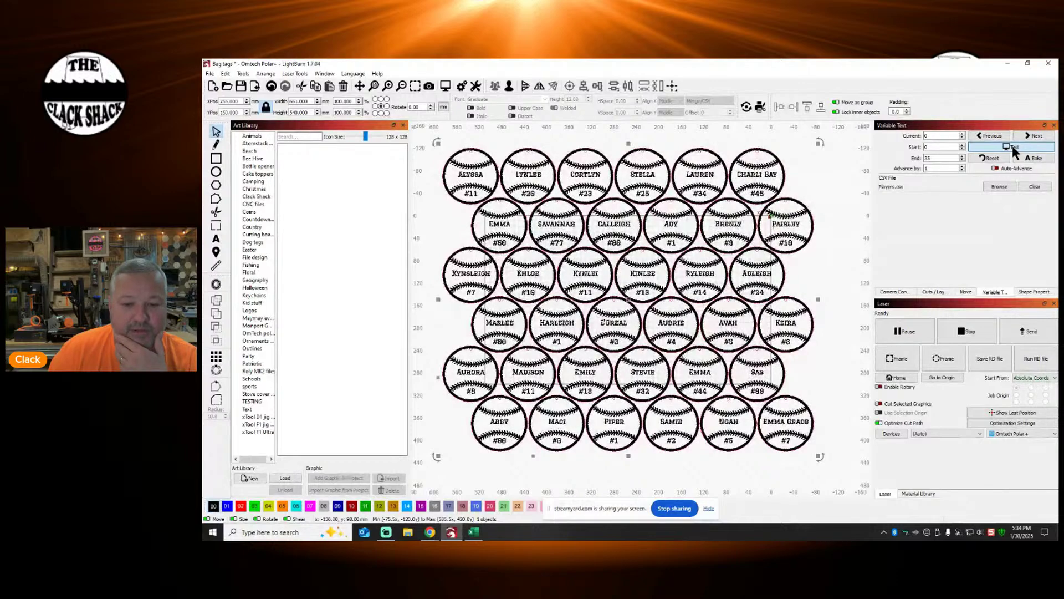
Step: Undo the array's moves and the array itself to return to the single baseball tag
{"action": "scroll", "coordinate": [848, 237], "scroll_direction": "down", "scroll_amount": 3}
{"action": "left_click", "coordinate": [592, 216]}
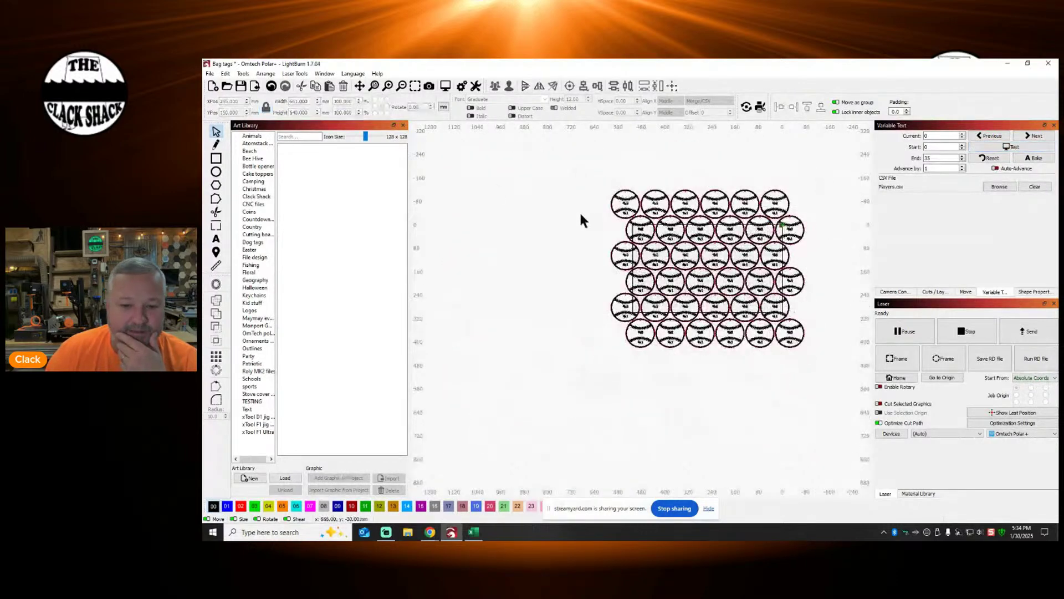
{"action": "left_click", "coordinate": [272, 86]}
{"action": "left_click", "coordinate": [272, 87]}
{"action": "left_click", "coordinate": [271, 86]}
{"action": "left_click", "coordinate": [272, 87]}
{"action": "scroll", "coordinate": [593, 185], "scroll_direction": "up", "scroll_amount": 2}
{"action": "left_click", "coordinate": [592, 180]}
{"action": "scroll", "coordinate": [521, 195], "scroll_direction": "up", "scroll_amount": 3}
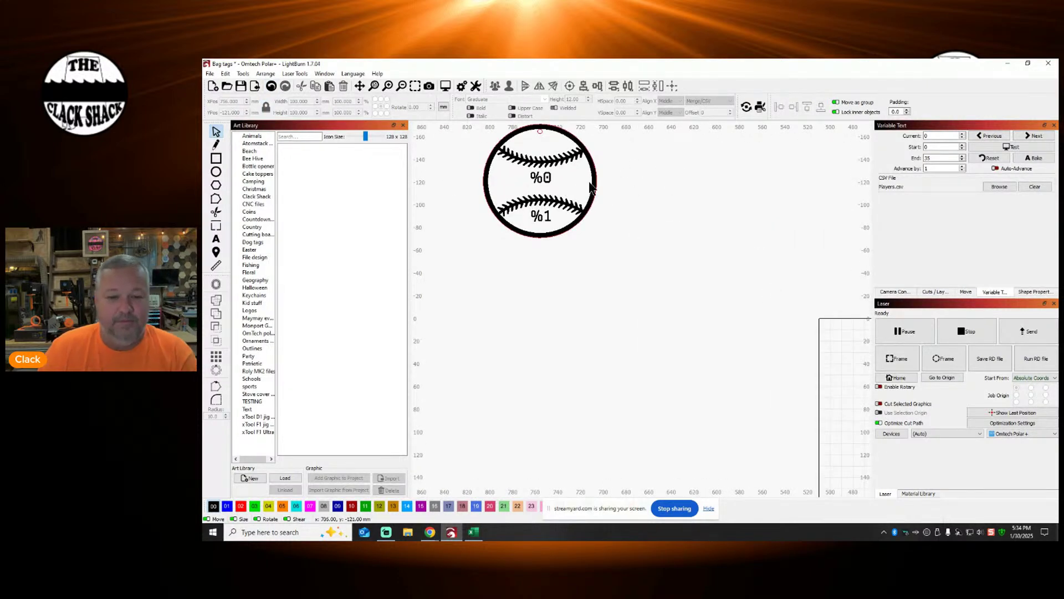
Step: Centre the %0 name text vertically on the baseball
{"action": "left_click", "coordinate": [532, 176]}
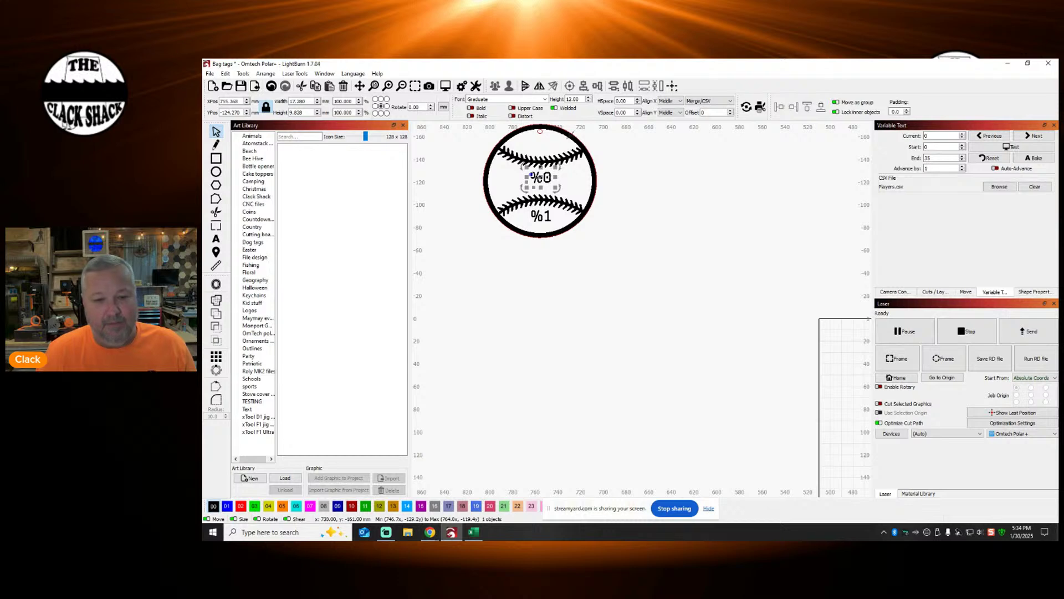
{"action": "key", "text": "ctrl+a"}
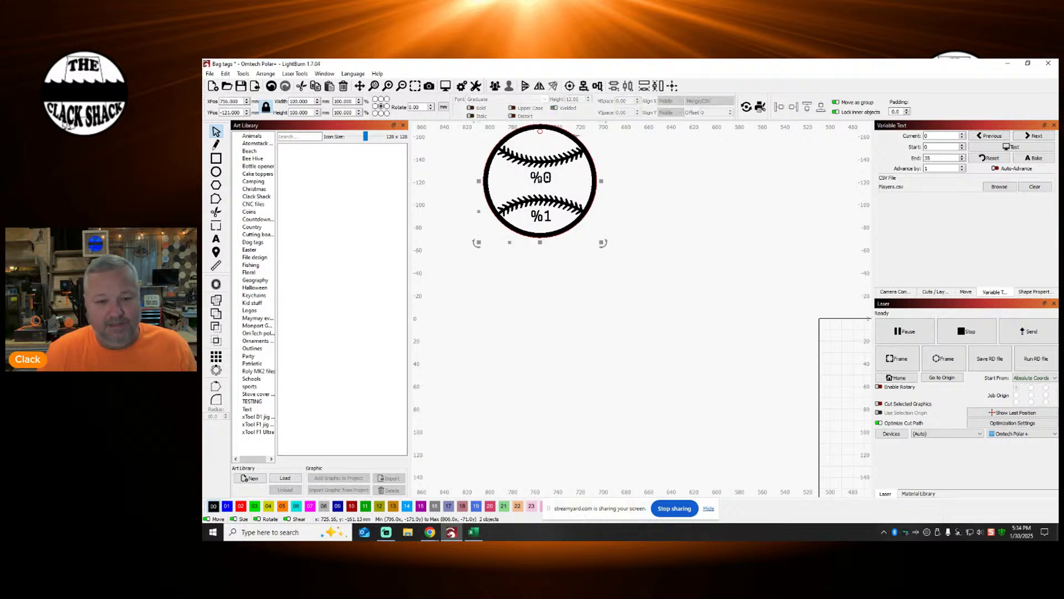
{"action": "left_click", "coordinate": [597, 87]}
{"action": "left_click", "coordinate": [620, 100]}
{"action": "left_click", "coordinate": [662, 174]}
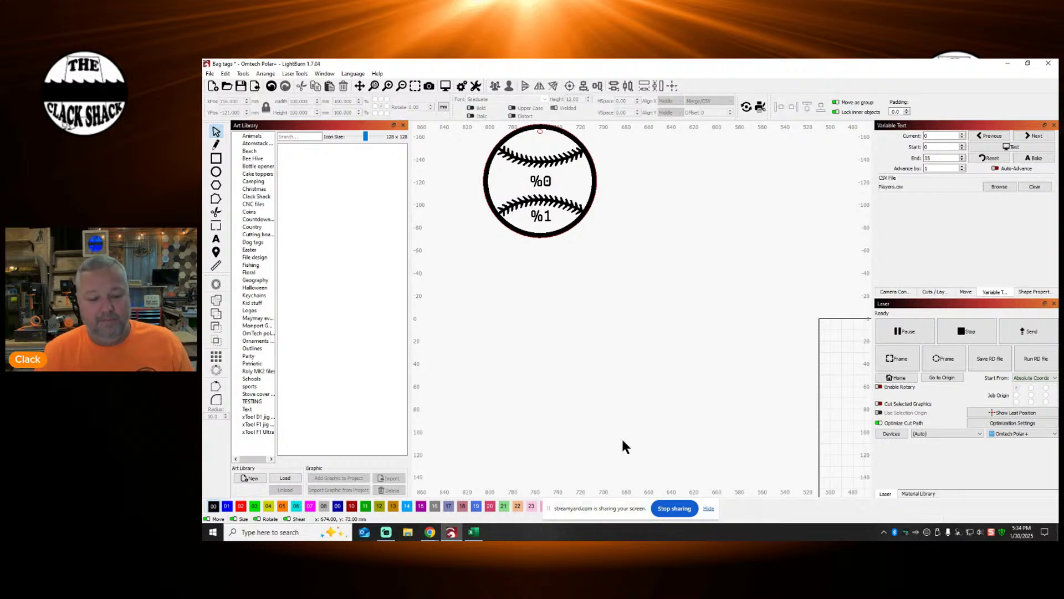
Step: Switch to the Players workbook in Excel, maximise its window and review the roster from its first row
{"action": "left_click", "coordinate": [474, 532]}
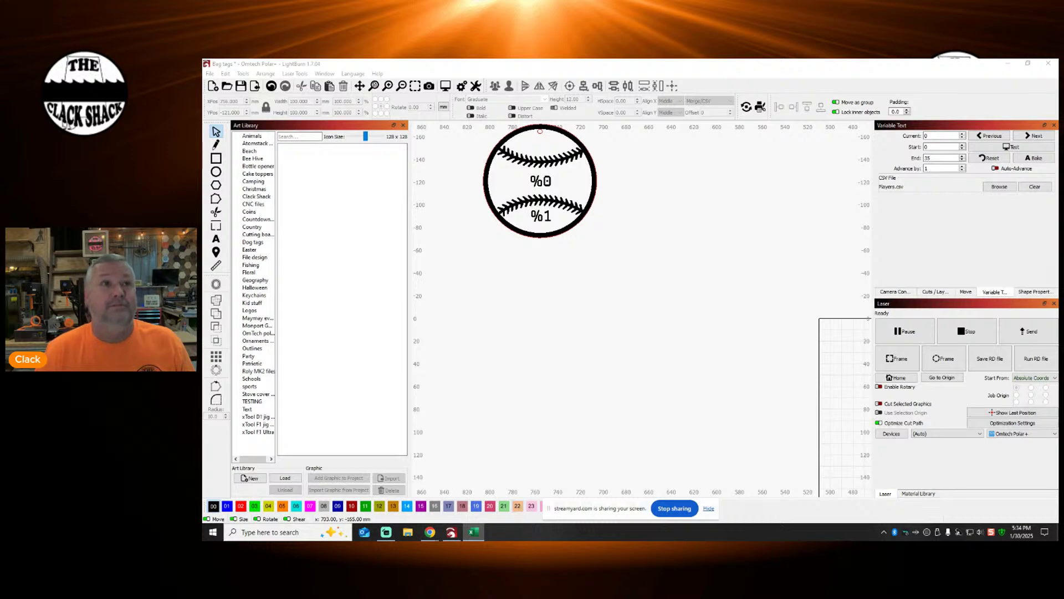
{"action": "left_click_drag", "start_coordinate": [1056, 100], "coordinate": [934, 158]}
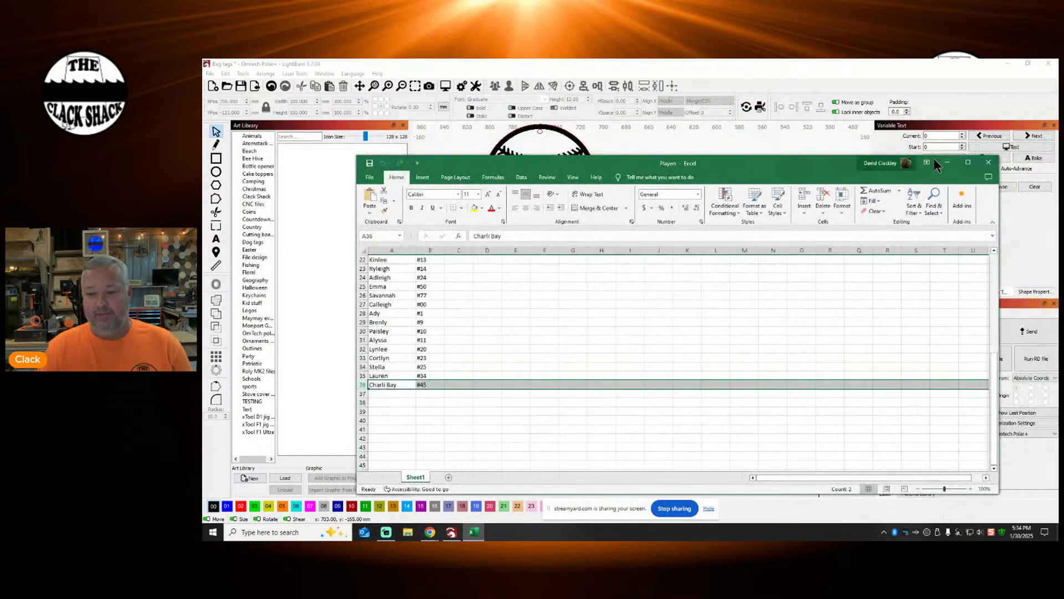
{"action": "left_click", "coordinate": [964, 162]}
{"action": "scroll", "coordinate": [575, 195], "scroll_direction": "down", "scroll_amount": 3}
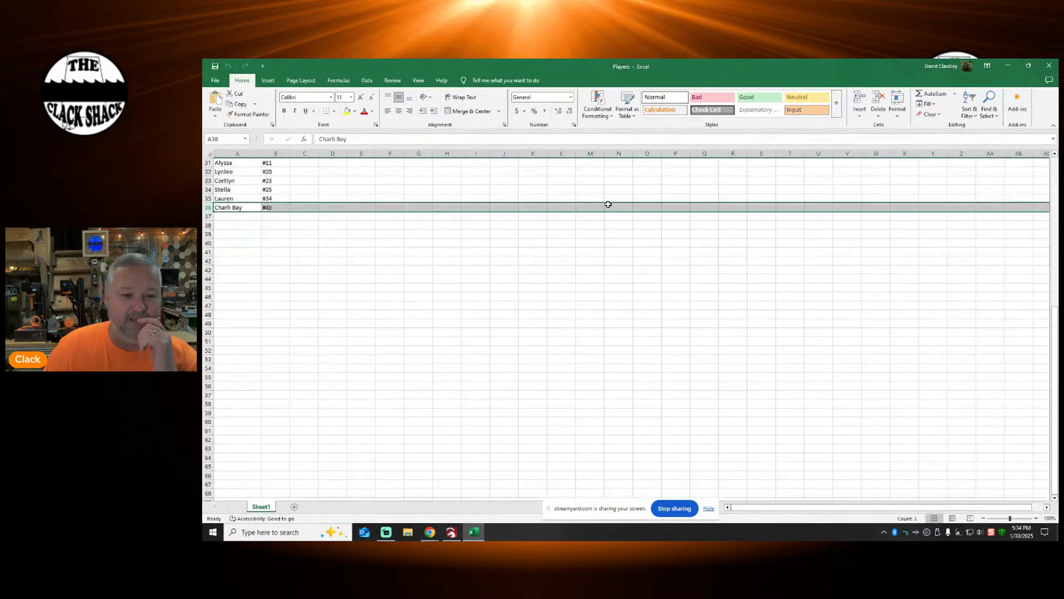
{"action": "scroll", "coordinate": [607, 204], "scroll_direction": "up", "scroll_amount": 4}
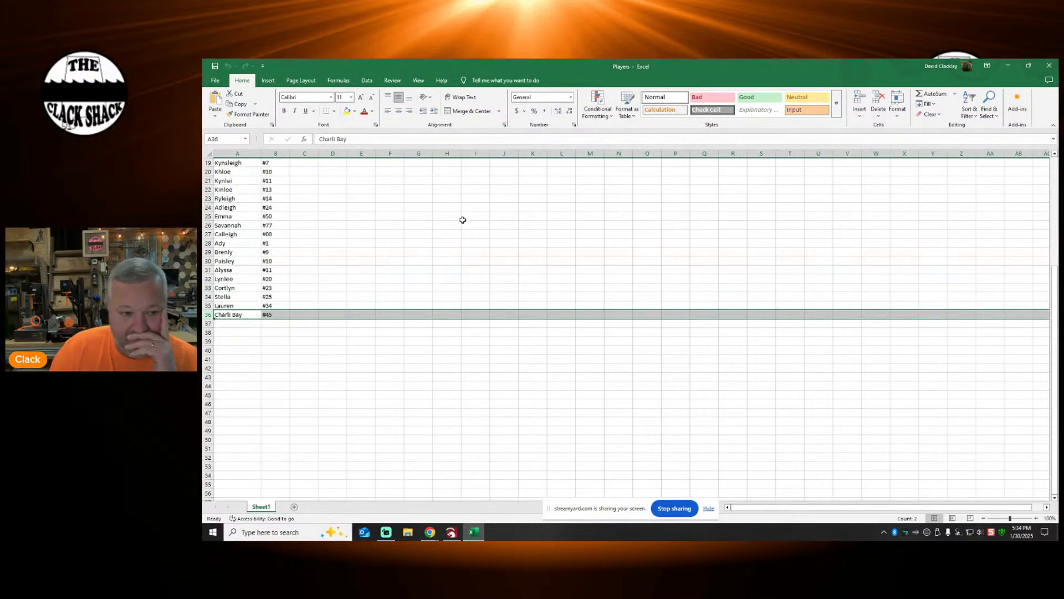
{"action": "scroll", "coordinate": [375, 258], "scroll_direction": "up", "scroll_amount": 6}
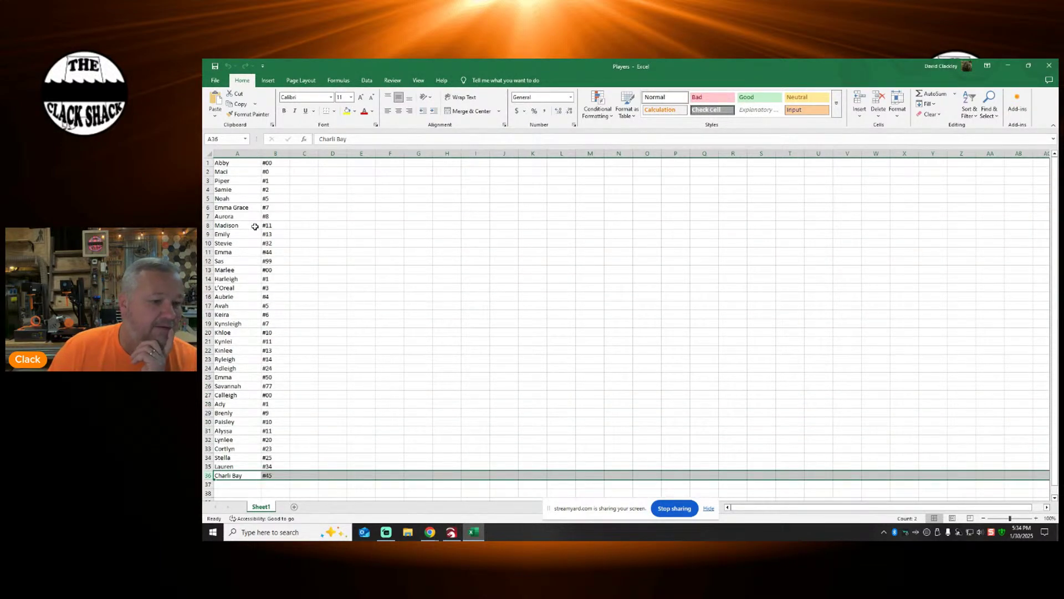
Step: Insert an empty column B between the player names and numbers
{"action": "left_click", "coordinate": [241, 151]}
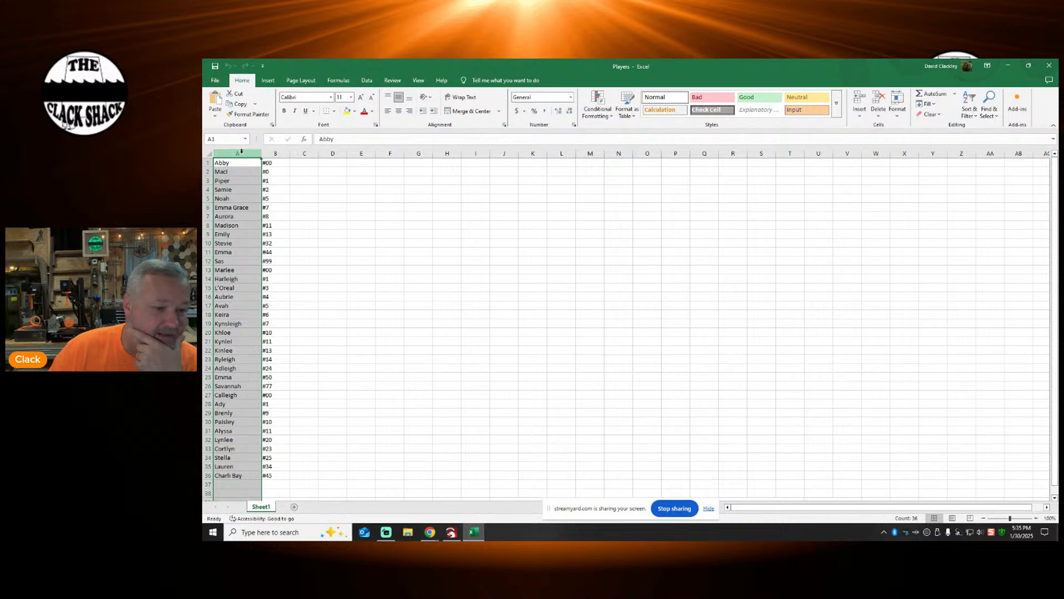
{"action": "left_click", "coordinate": [278, 150]}
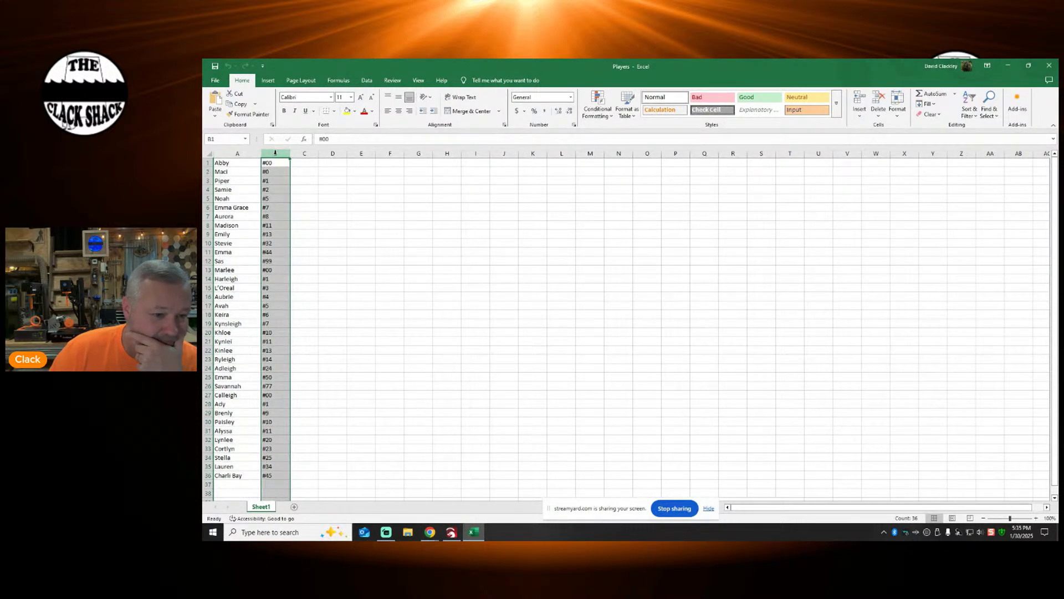
{"action": "right_click", "coordinate": [275, 153]}
{"action": "left_click", "coordinate": [294, 230]}
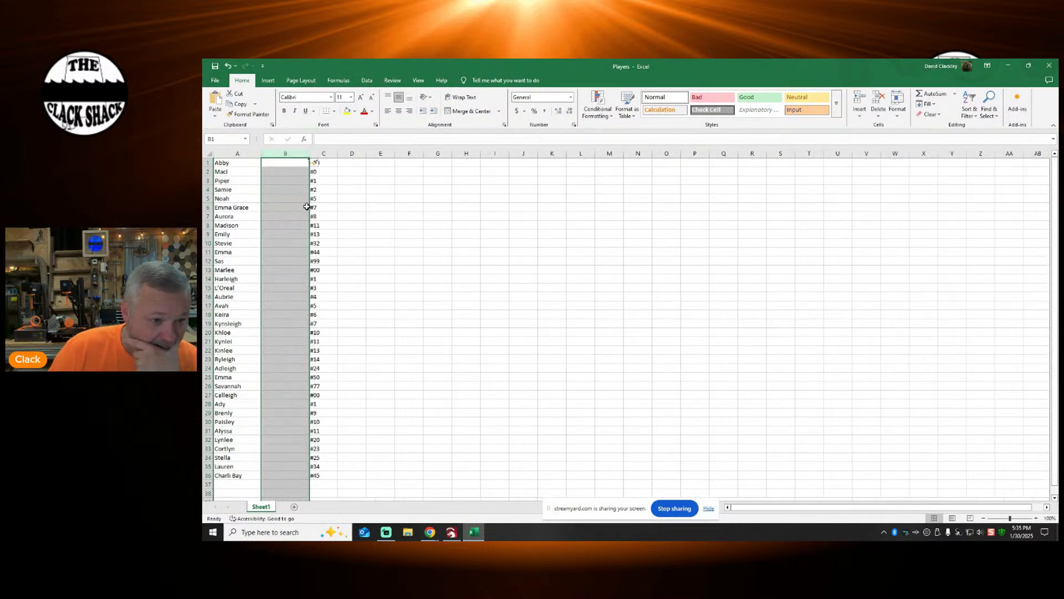
{"action": "left_click", "coordinate": [374, 180]}
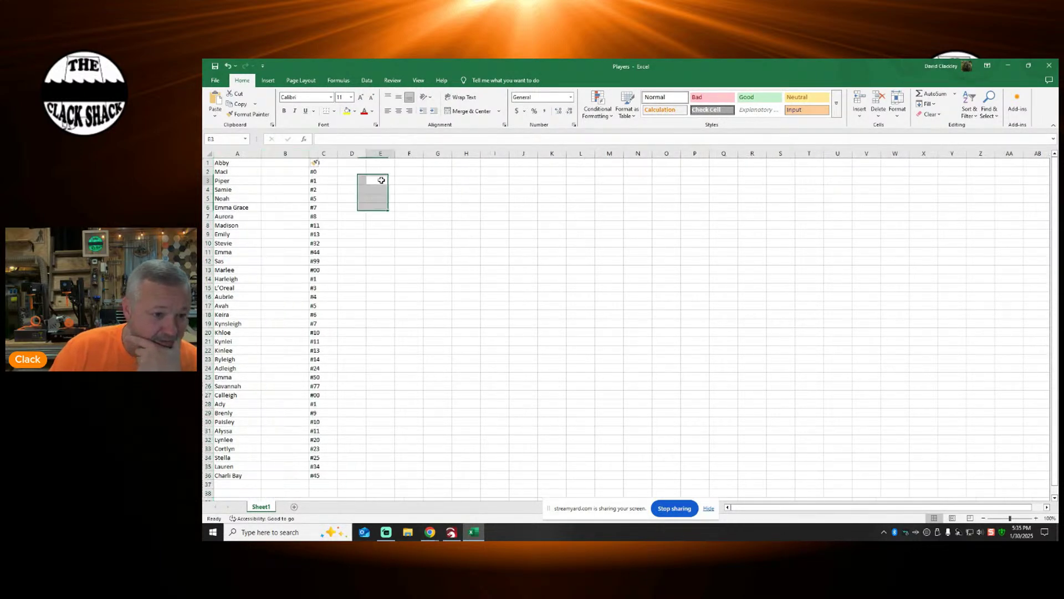
Step: Split the names in column A with Text to Columns, delimited by spaces, and check the two-part names
{"action": "left_click", "coordinate": [241, 152]}
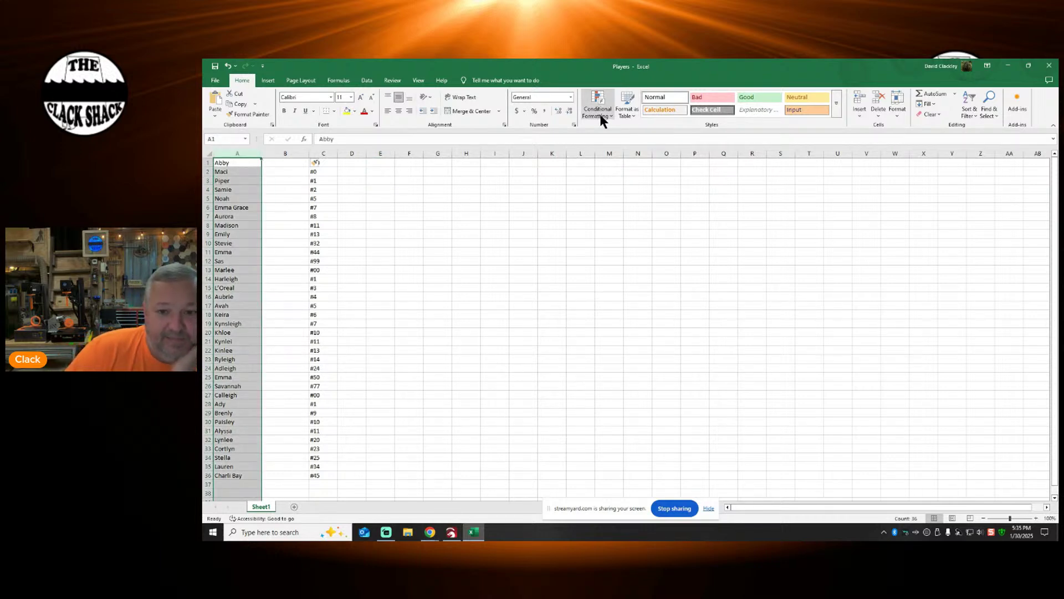
{"action": "left_click", "coordinate": [372, 81]}
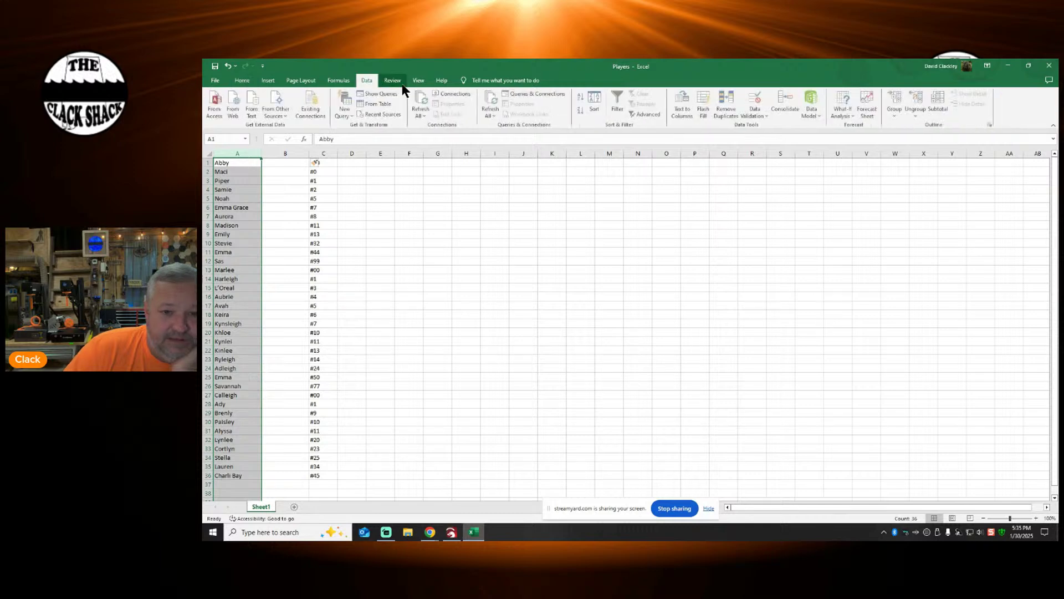
{"action": "left_click", "coordinate": [685, 106]}
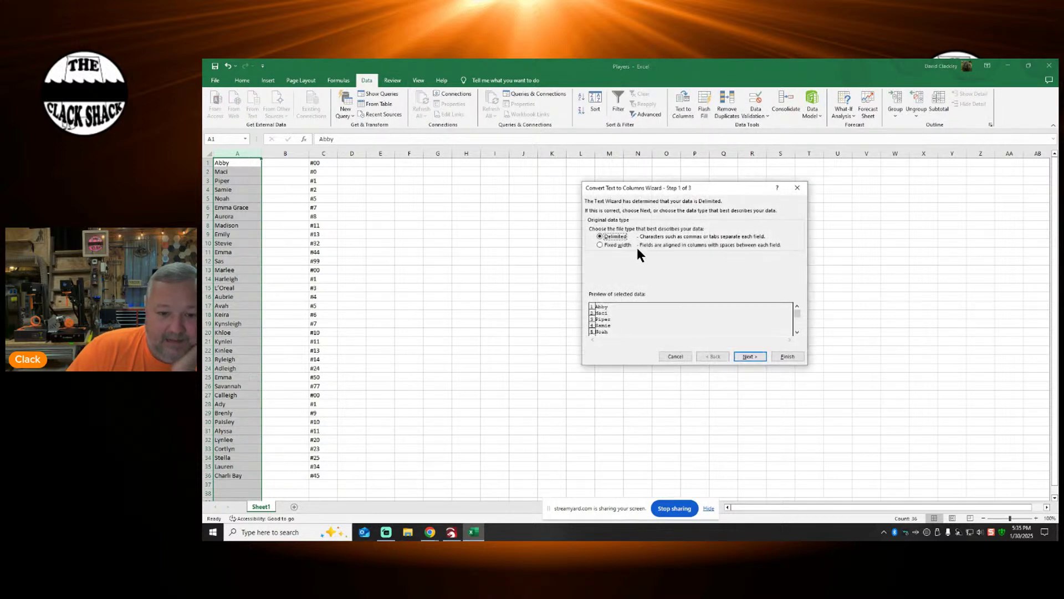
{"action": "left_click", "coordinate": [746, 355]}
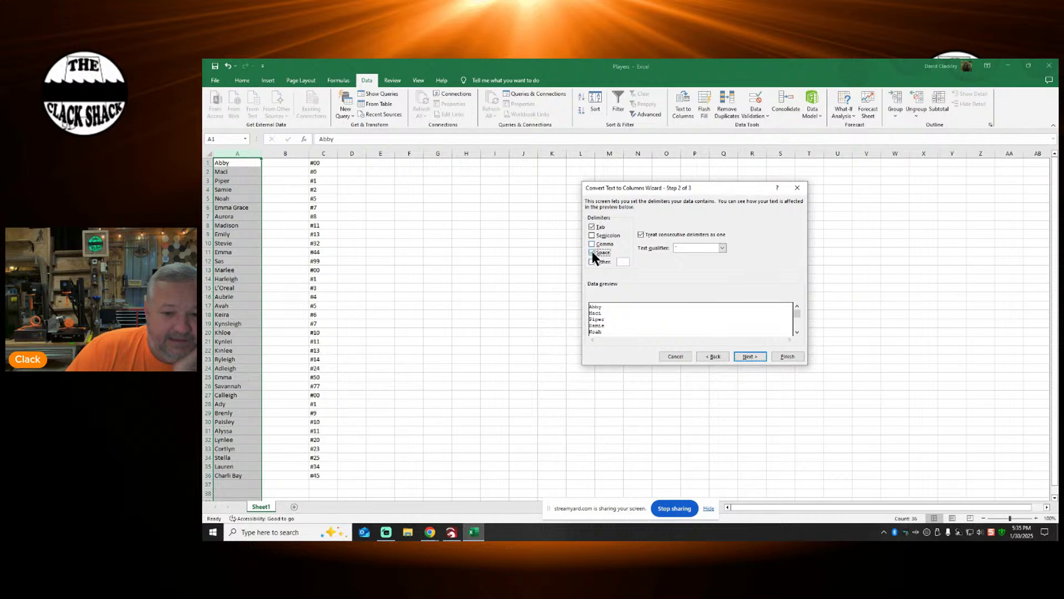
{"action": "left_click", "coordinate": [747, 356]}
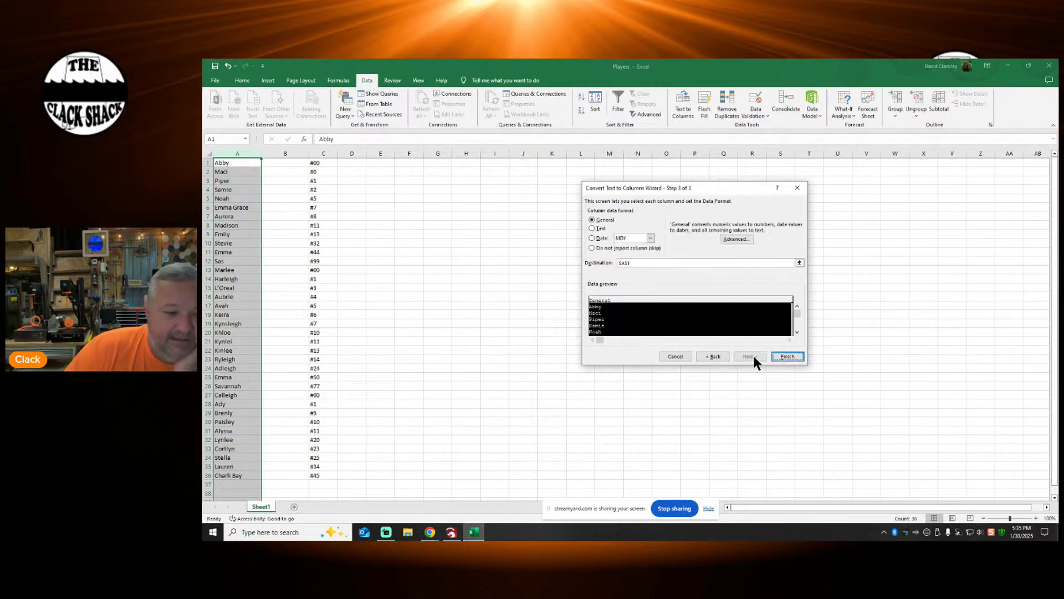
{"action": "left_click", "coordinate": [788, 356]}
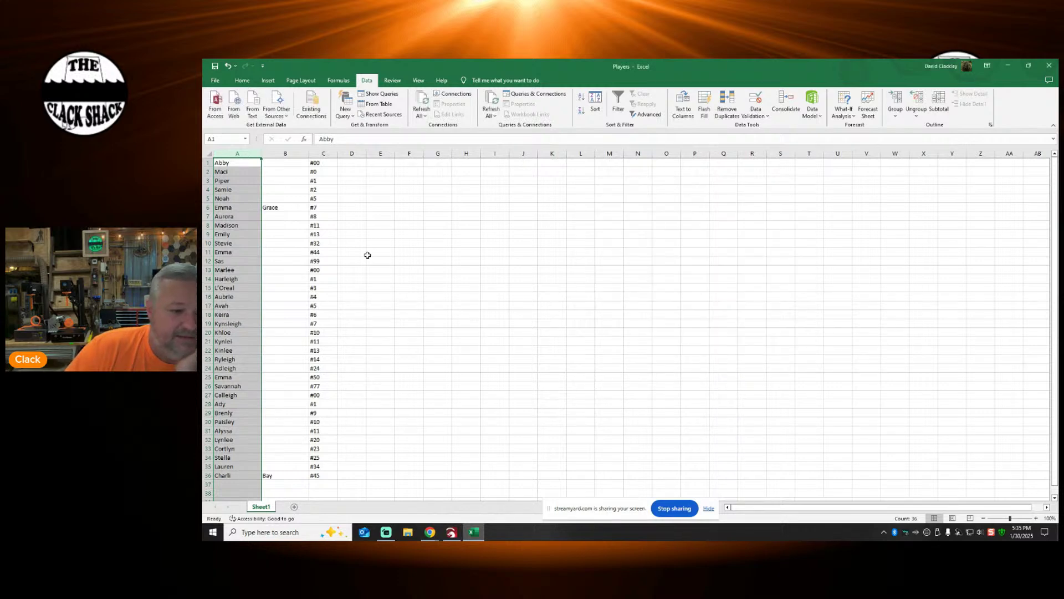
{"action": "scroll", "coordinate": [309, 253], "scroll_direction": "down", "scroll_amount": 5}
{"action": "scroll", "coordinate": [292, 297], "scroll_direction": "up", "scroll_amount": 5}
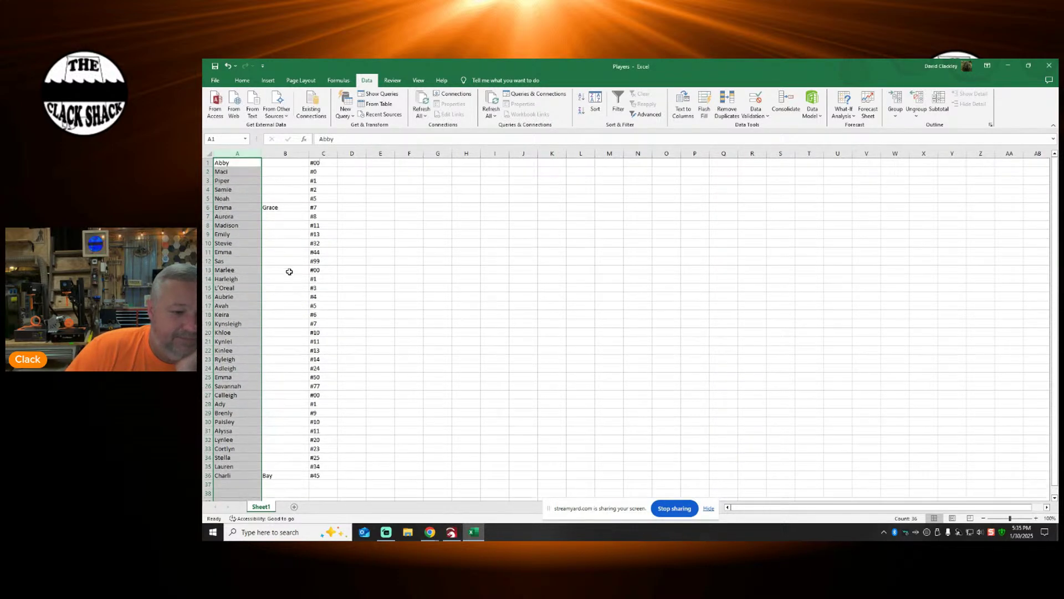
{"action": "left_click", "coordinate": [380, 233]}
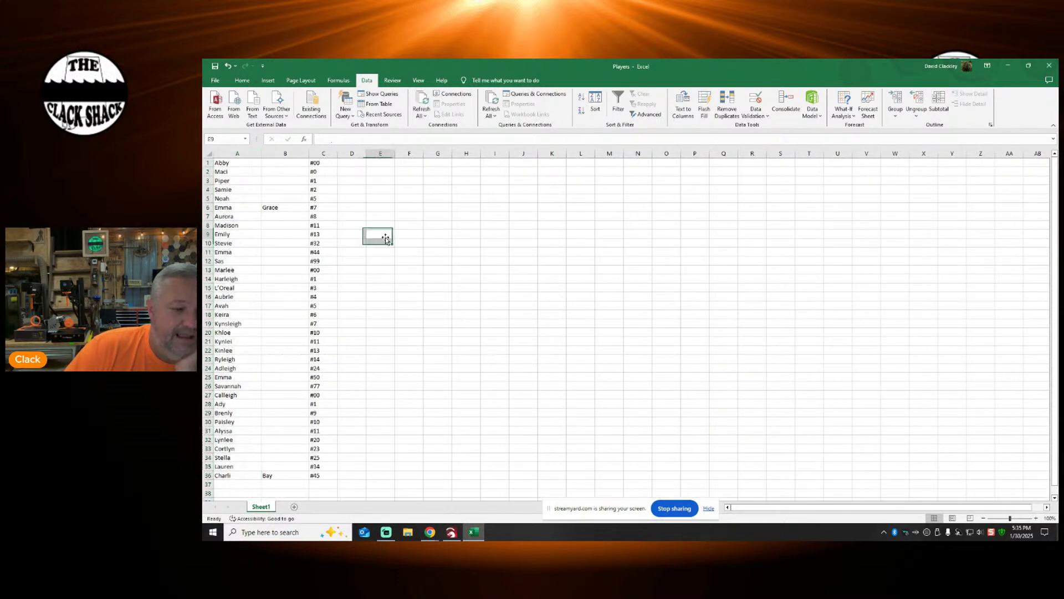
{"action": "left_click", "coordinate": [224, 207]}
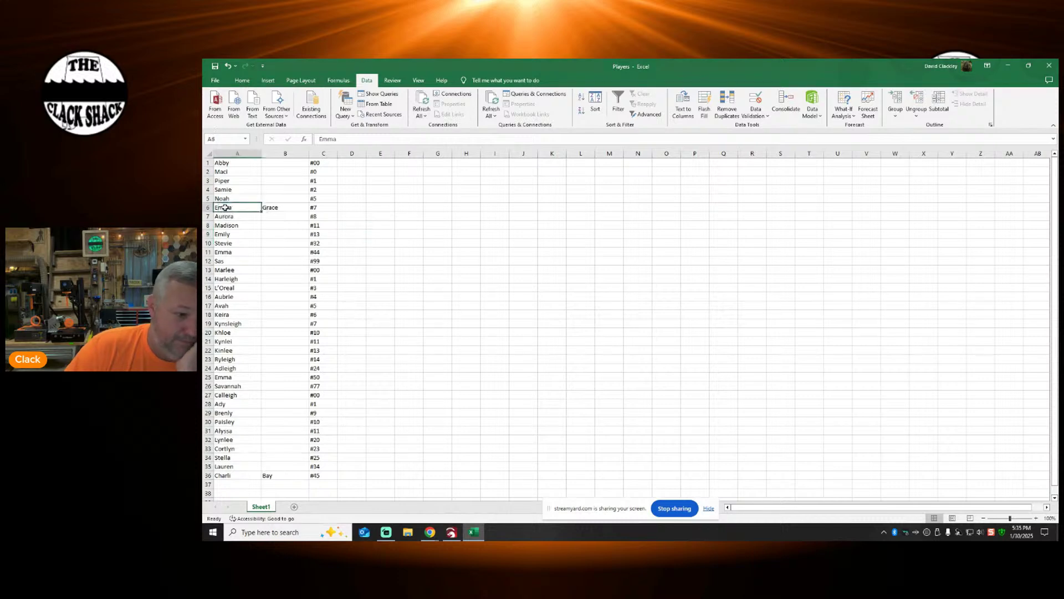
{"action": "left_click", "coordinate": [286, 208]}
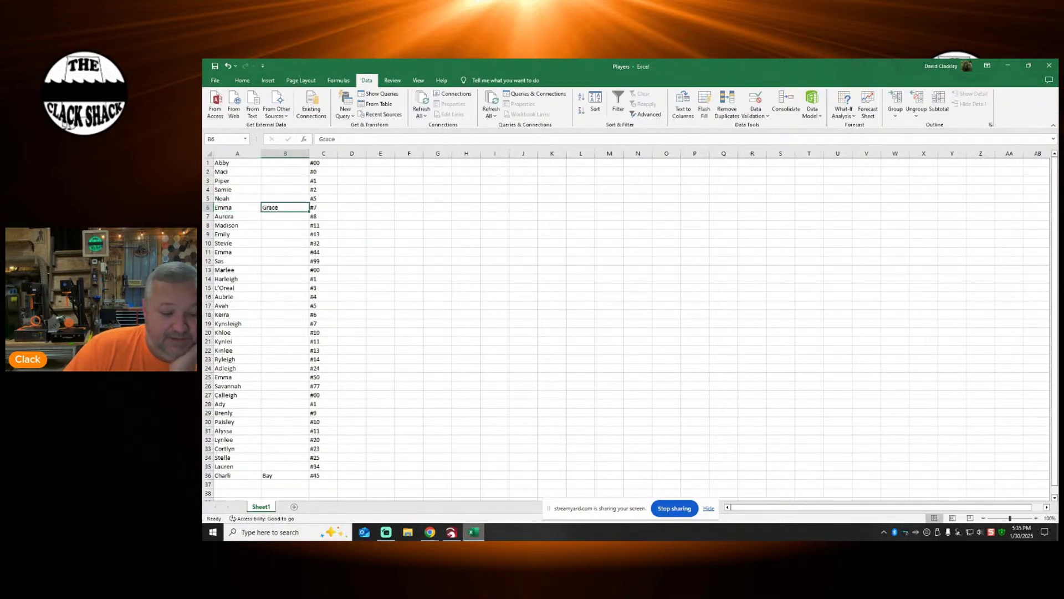
Step: Switch back to LightBurn and test the merged name and number on the single baseball tag
{"action": "left_click", "coordinate": [451, 532]}
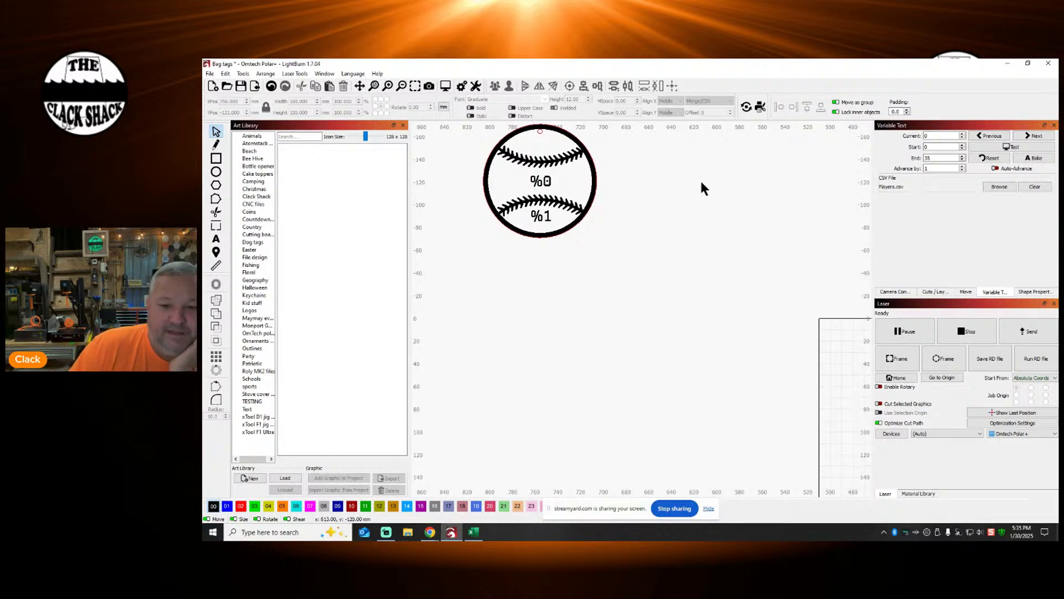
{"action": "left_click", "coordinate": [1006, 147]}
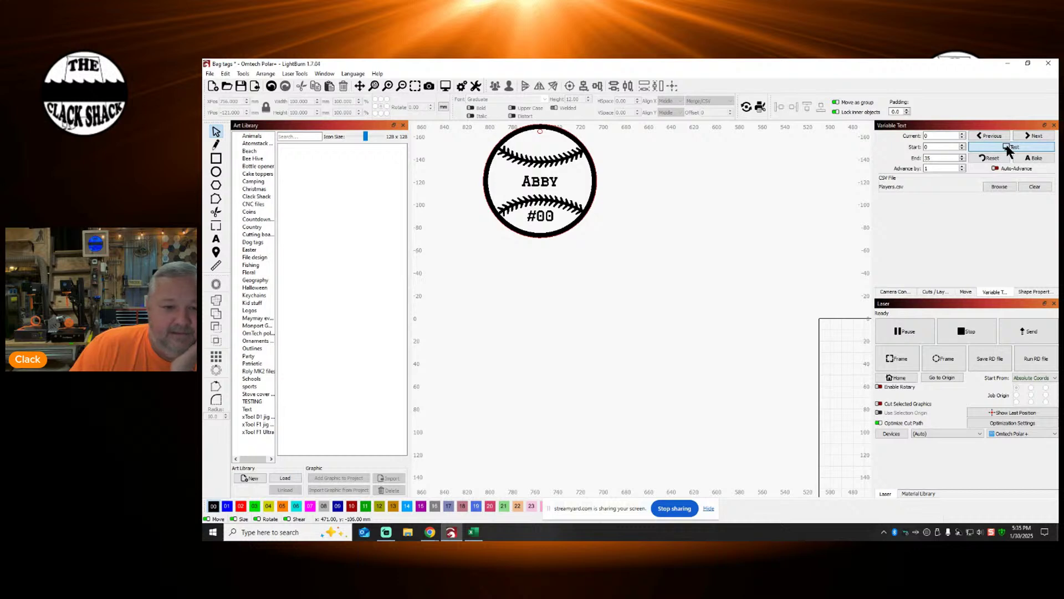
Step: End the merge test, switch back to the Players workbook in Excel and close it without saving the column split
{"action": "left_click", "coordinate": [1007, 148]}
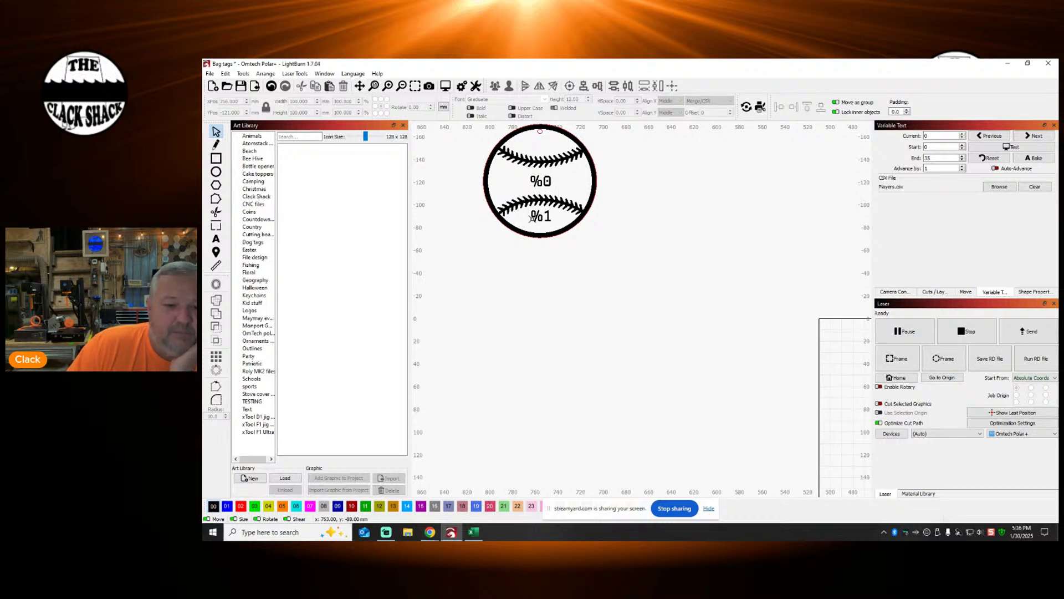
{"action": "left_click", "coordinate": [473, 532]}
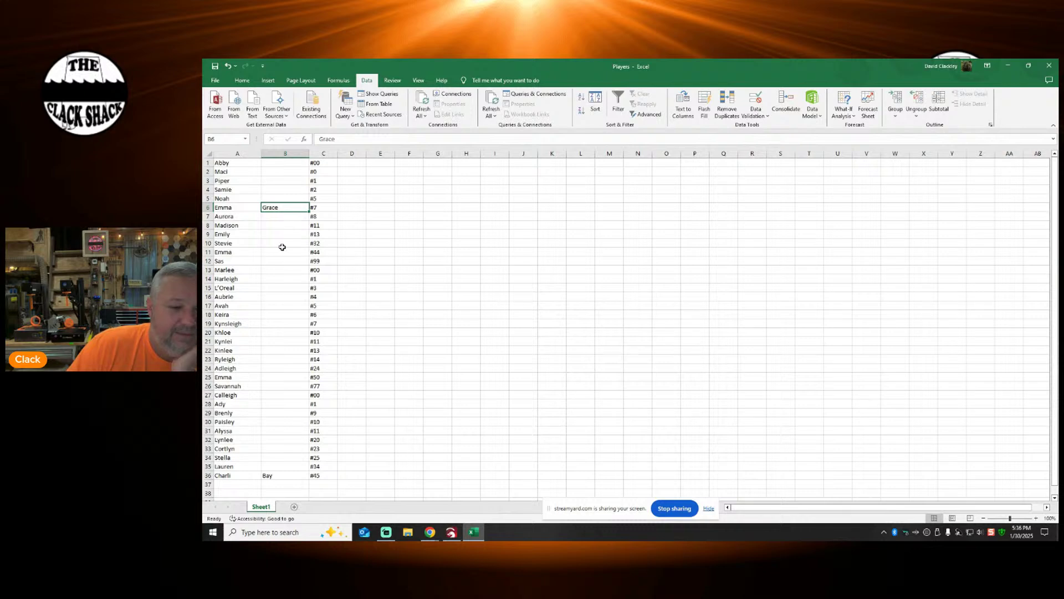
{"action": "scroll", "coordinate": [283, 245], "scroll_direction": "down", "scroll_amount": 3}
{"action": "scroll", "coordinate": [282, 230], "scroll_direction": "up", "scroll_amount": 3}
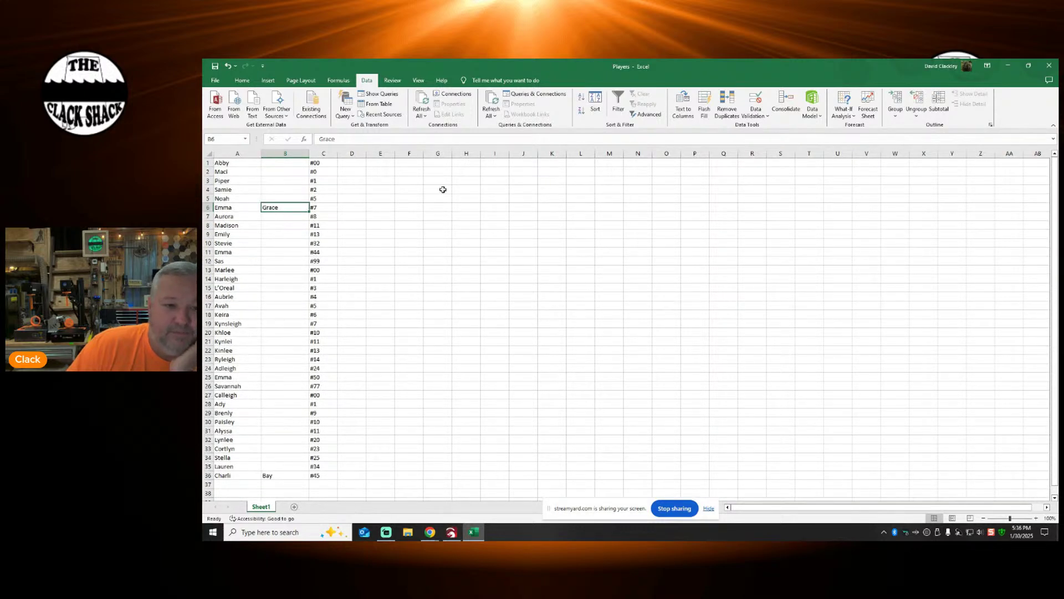
{"action": "left_click", "coordinate": [1050, 67]}
{"action": "left_click", "coordinate": [668, 360]}
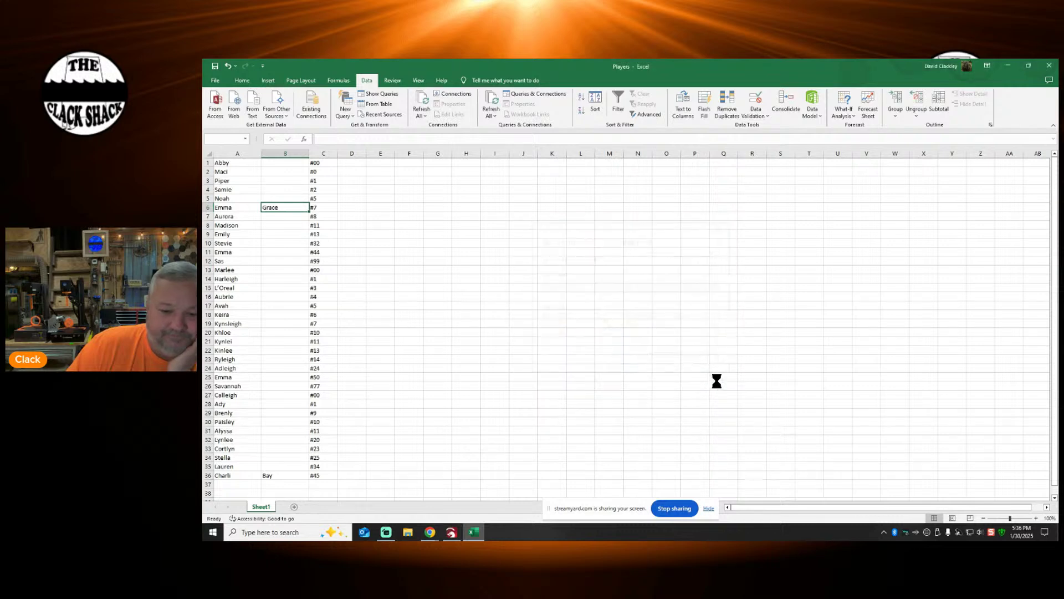
Step: Select the entire baseball tag design and start a grid array with 6 columns
{"action": "scroll", "coordinate": [647, 282], "scroll_direction": "down", "scroll_amount": 1}
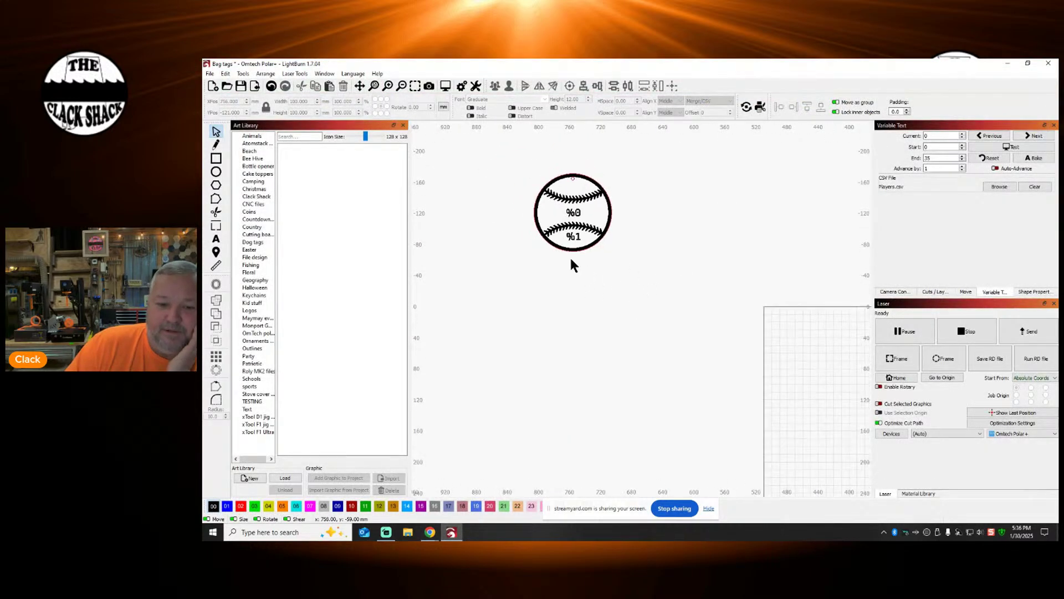
{"action": "scroll", "coordinate": [637, 266], "scroll_direction": "down", "scroll_amount": 4}
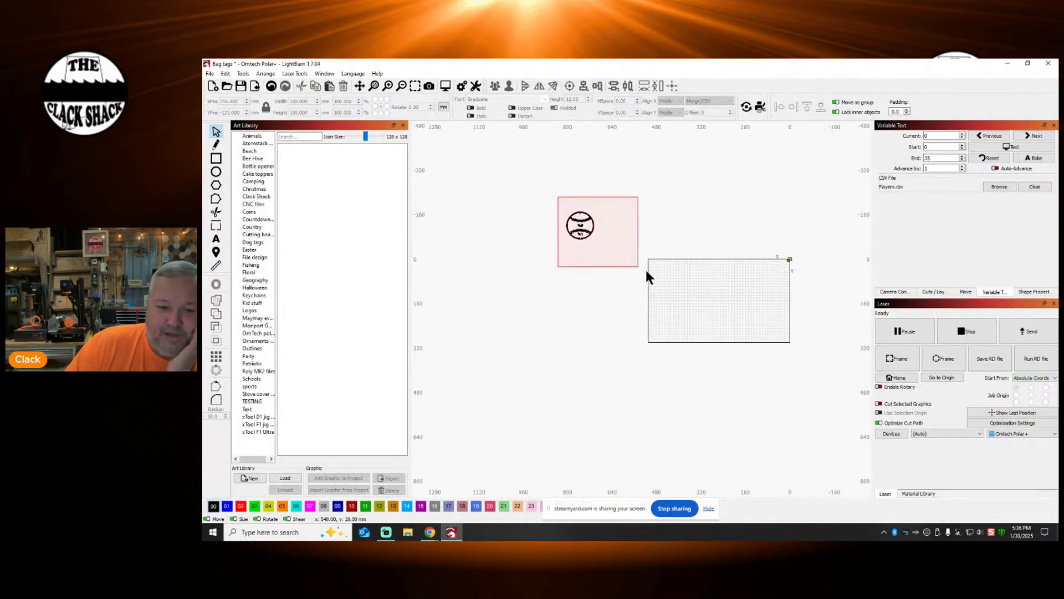
{"action": "key", "text": "ctrl+a"}
{"action": "left_click", "coordinate": [215, 356]}
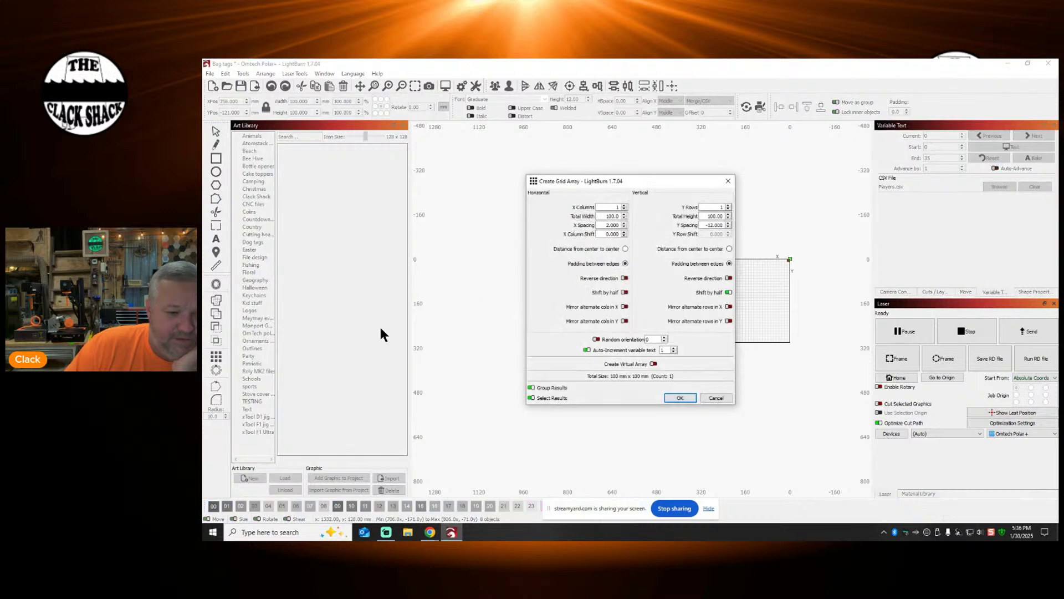
{"action": "left_click_drag", "start_coordinate": [645, 181], "coordinate": [351, 168]}
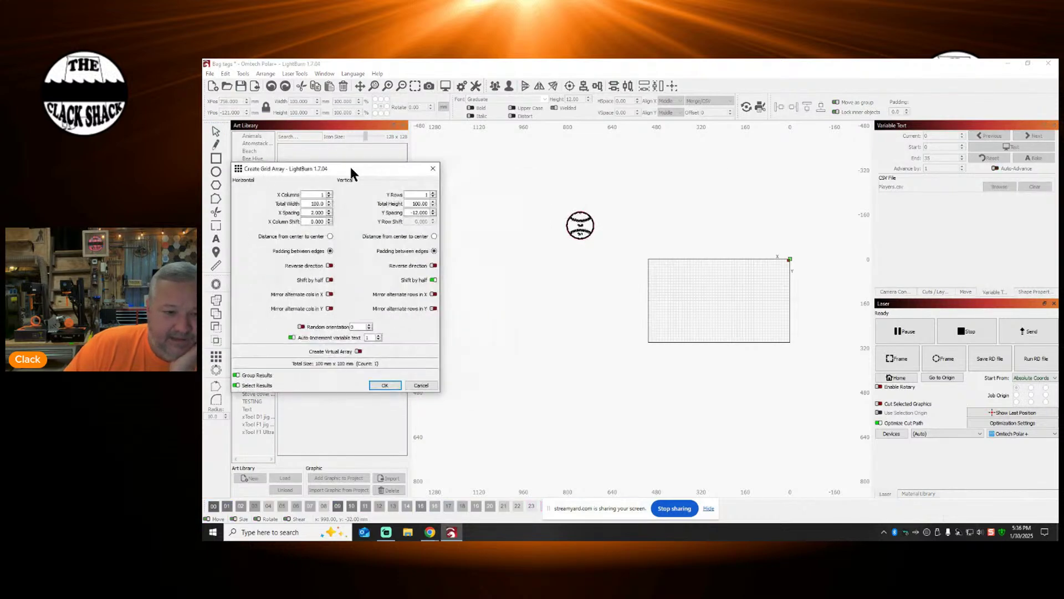
{"action": "left_click", "coordinate": [329, 192]}
{"action": "left_click", "coordinate": [328, 193]}
{"action": "left_click", "coordinate": [328, 192]}
{"action": "left_click", "coordinate": [328, 192]}
{"action": "left_click", "coordinate": [328, 192]}
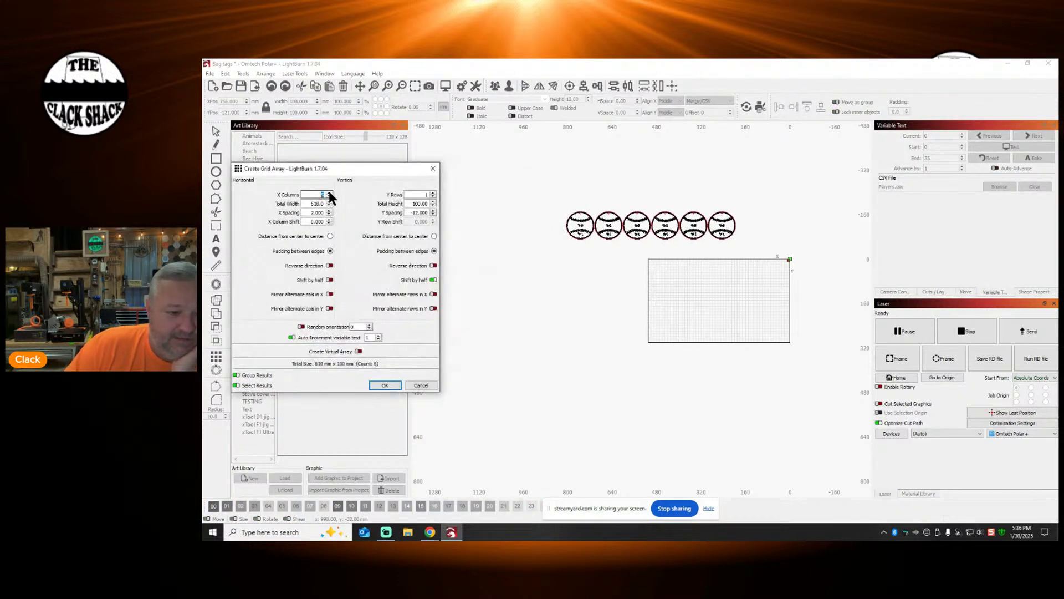
Step: Set the grid array to 6 rows and create the array of tags
{"action": "left_click", "coordinate": [433, 192]}
{"action": "left_click", "coordinate": [434, 192]}
{"action": "left_click", "coordinate": [433, 192]}
{"action": "left_click", "coordinate": [433, 192]}
{"action": "left_click", "coordinate": [434, 192]}
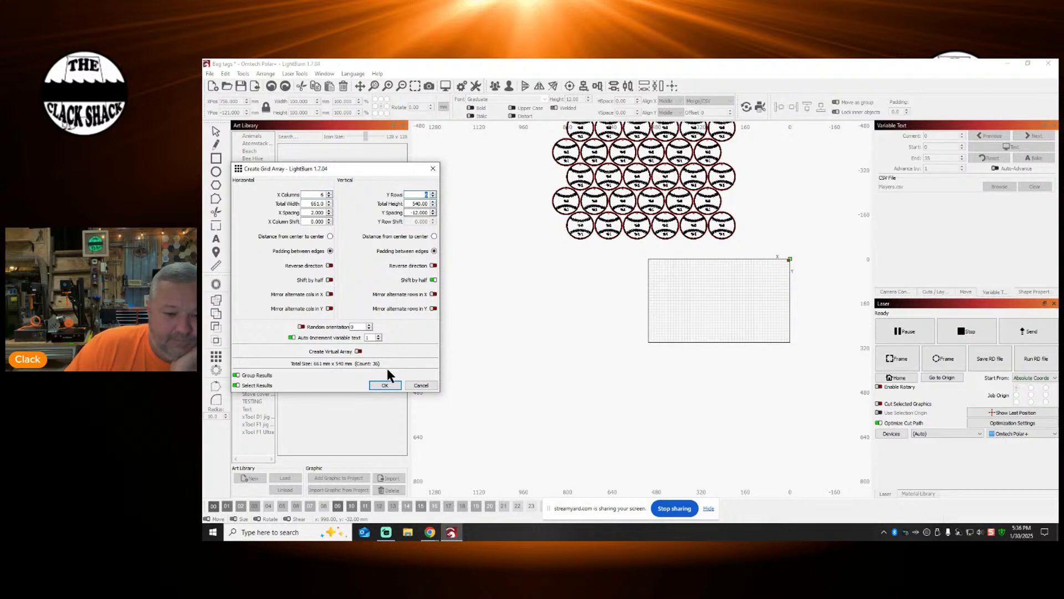
{"action": "left_click", "coordinate": [385, 384]}
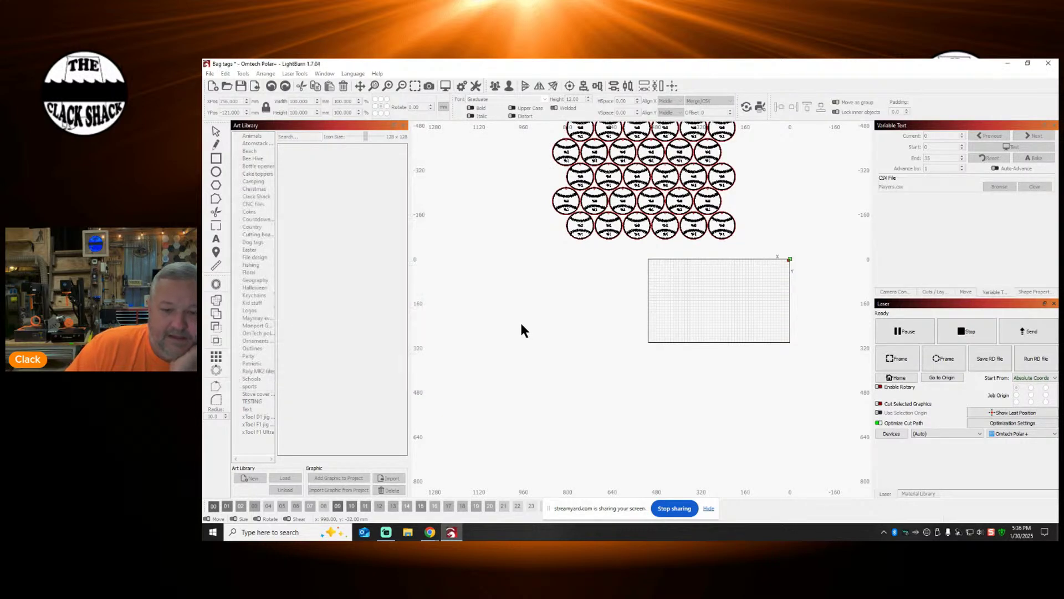
Step: Centre the baseball array on the workspace and test the merged names and numbers on all tags
{"action": "left_click", "coordinate": [216, 355]}
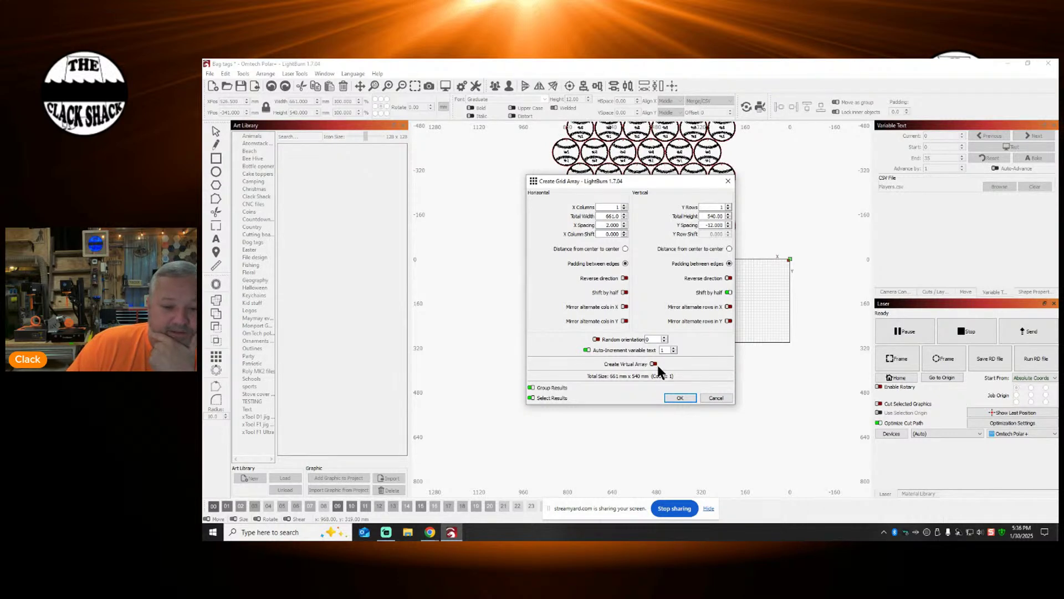
{"action": "left_click", "coordinate": [678, 398]}
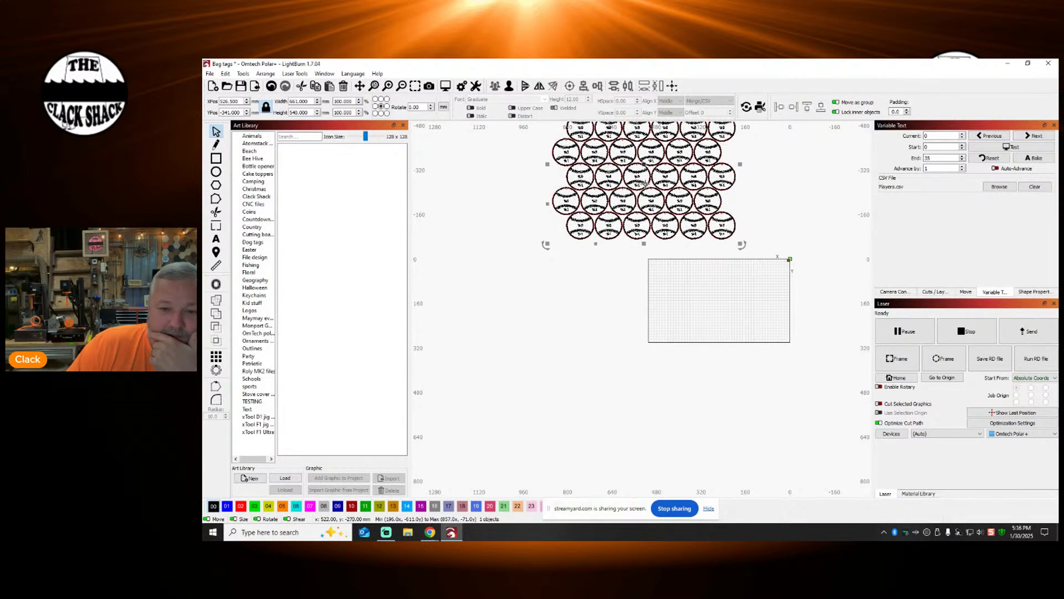
{"action": "left_click", "coordinate": [672, 87]}
{"action": "left_click", "coordinate": [724, 130]}
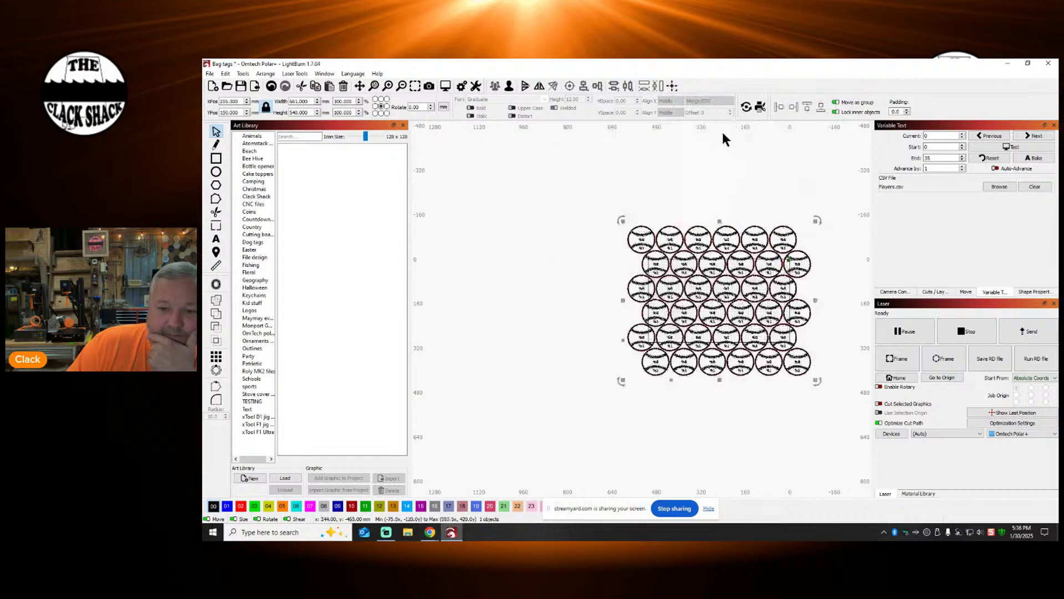
{"action": "left_click", "coordinate": [375, 87]}
{"action": "scroll", "coordinate": [636, 321], "scroll_direction": "down", "scroll_amount": 5}
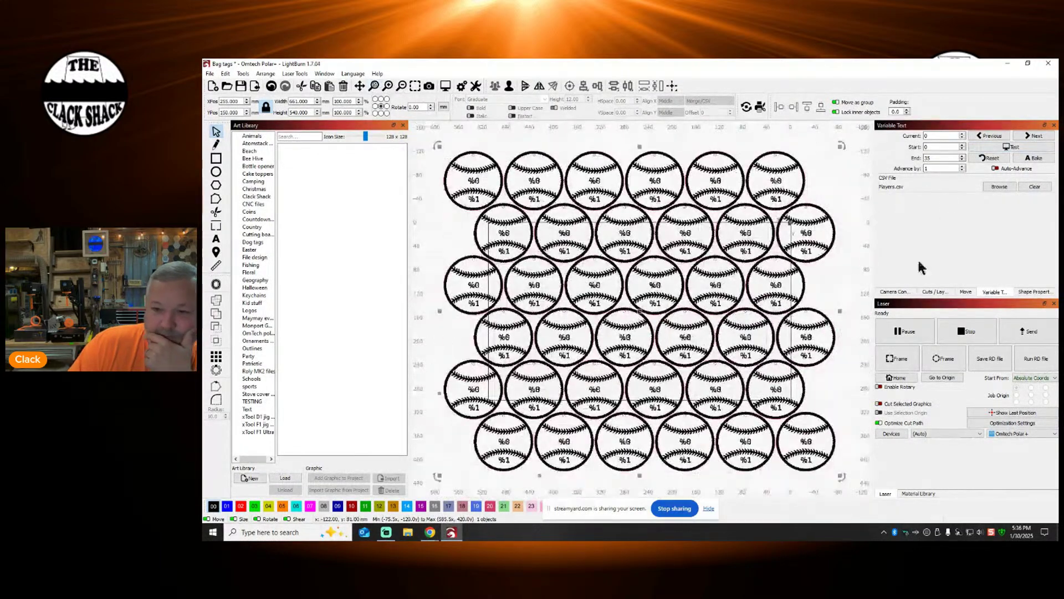
{"action": "left_click", "coordinate": [1022, 147]}
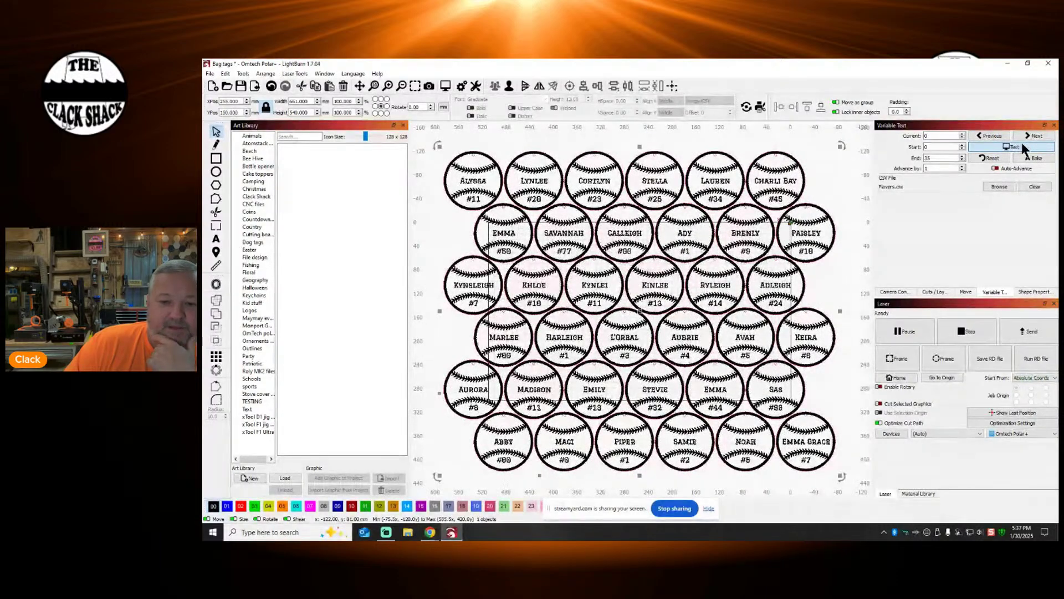
{"action": "left_click", "coordinate": [1021, 140]}
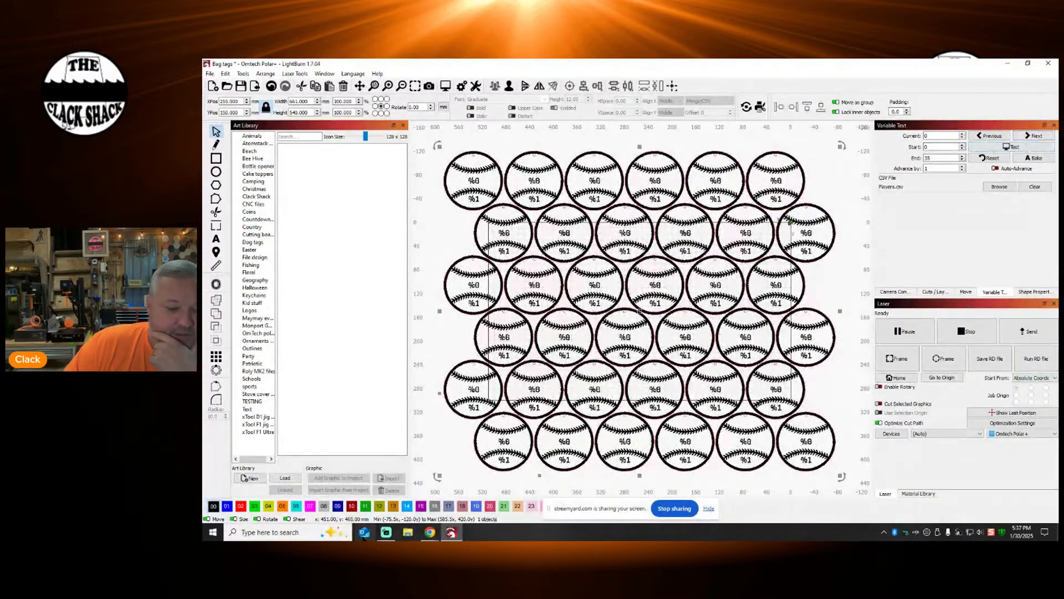
Step: Open the Players file from File Explorer, check the roster down to row 36, and close it
{"action": "left_click", "coordinate": [407, 532]}
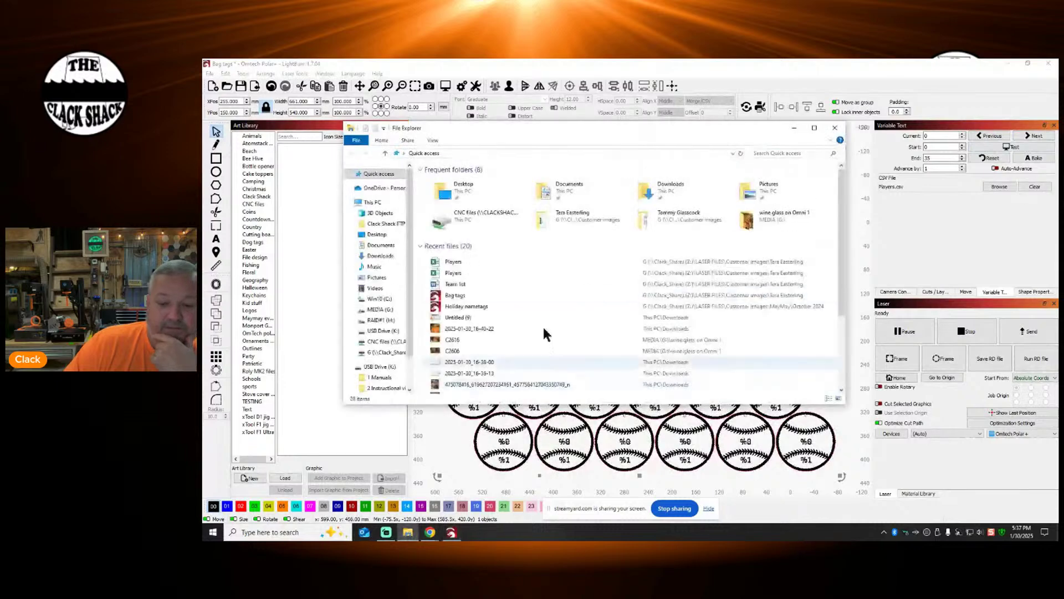
{"action": "left_click", "coordinate": [385, 352]}
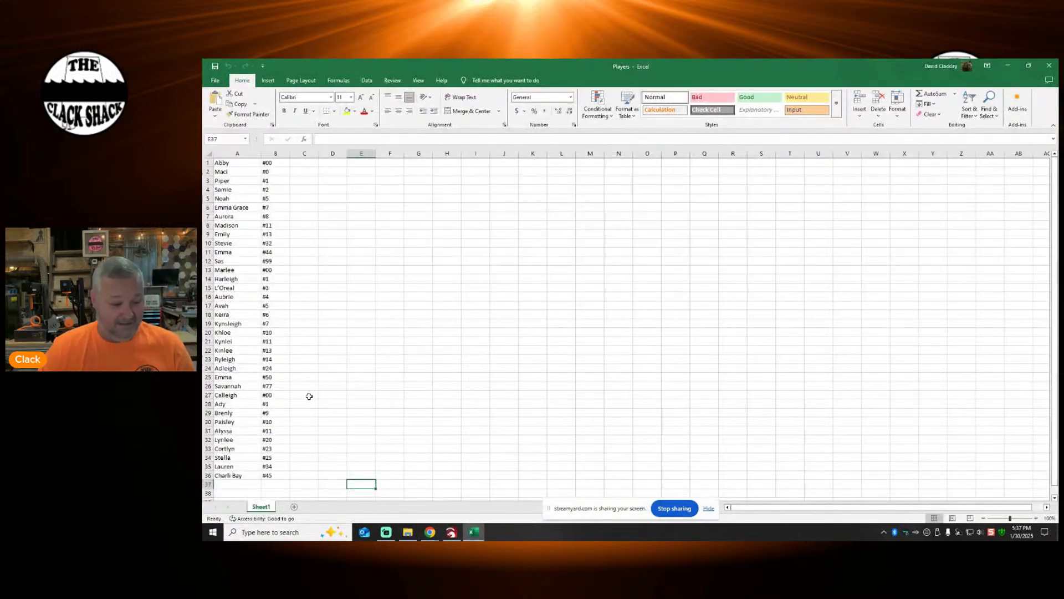
{"action": "scroll", "coordinate": [310, 397], "scroll_direction": "down", "scroll_amount": 1}
{"action": "left_click", "coordinate": [226, 449]}
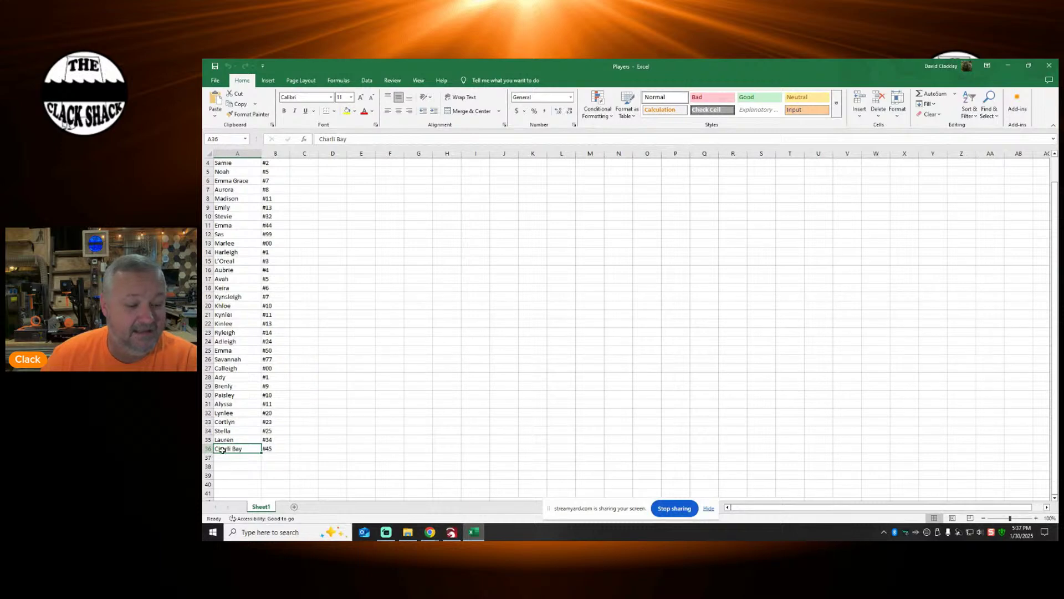
{"action": "scroll", "coordinate": [264, 361], "scroll_direction": "up", "scroll_amount": 1}
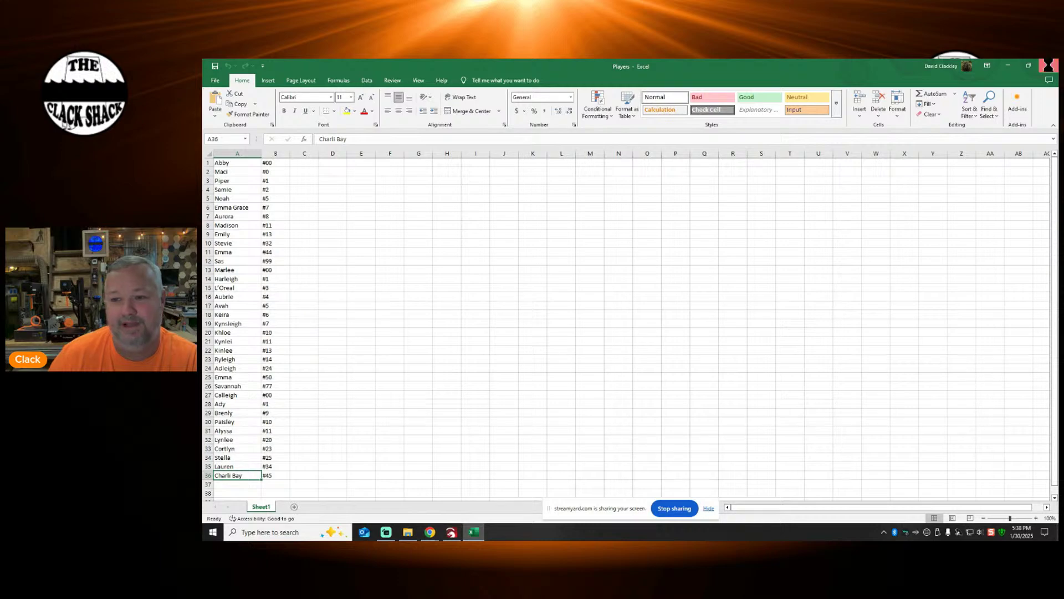
{"action": "left_click", "coordinate": [1048, 67]}
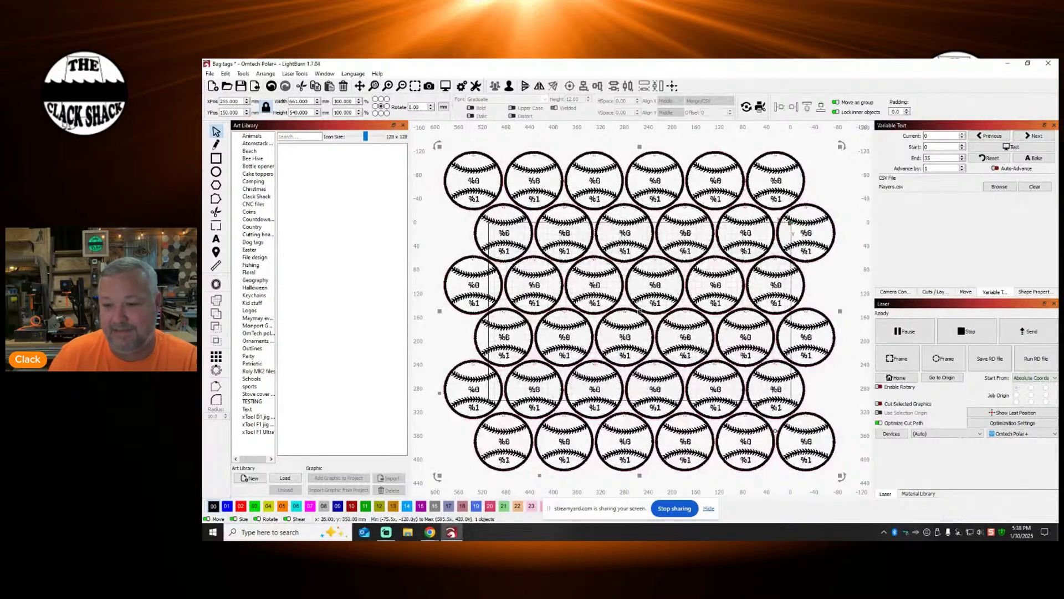
Step: Test the merged text across the array again and preview the job despite shapes crossing the machine bounds
{"action": "left_click", "coordinate": [1009, 144]}
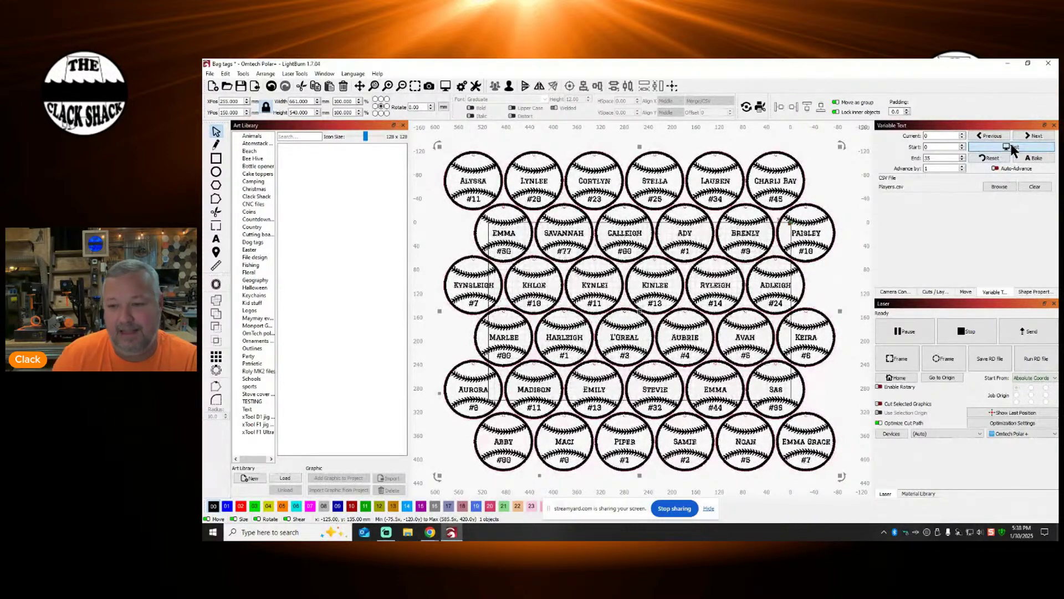
{"action": "left_click", "coordinate": [1009, 144]}
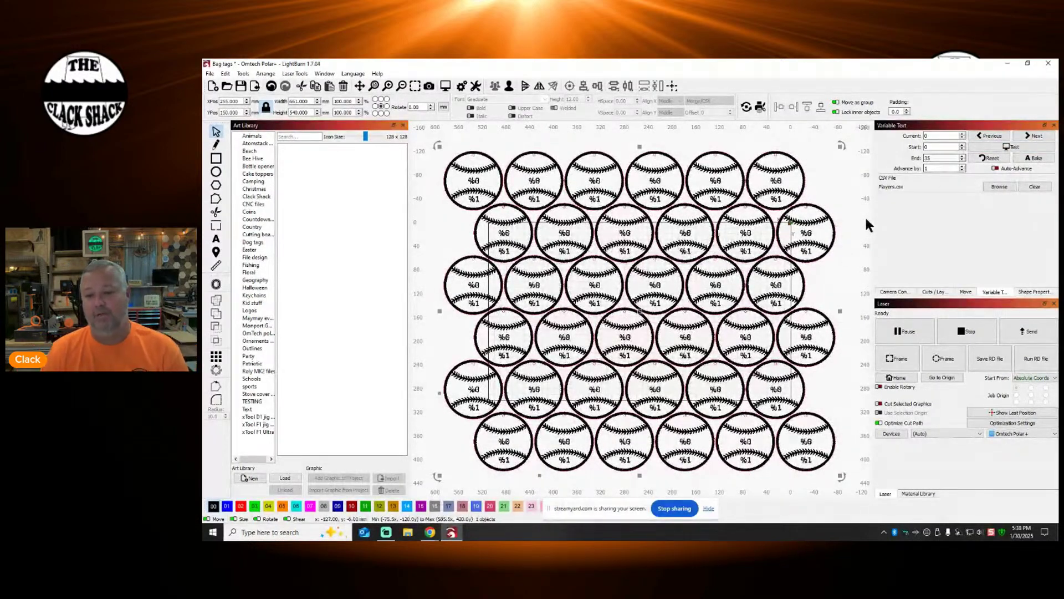
{"action": "right_click", "coordinate": [622, 305]}
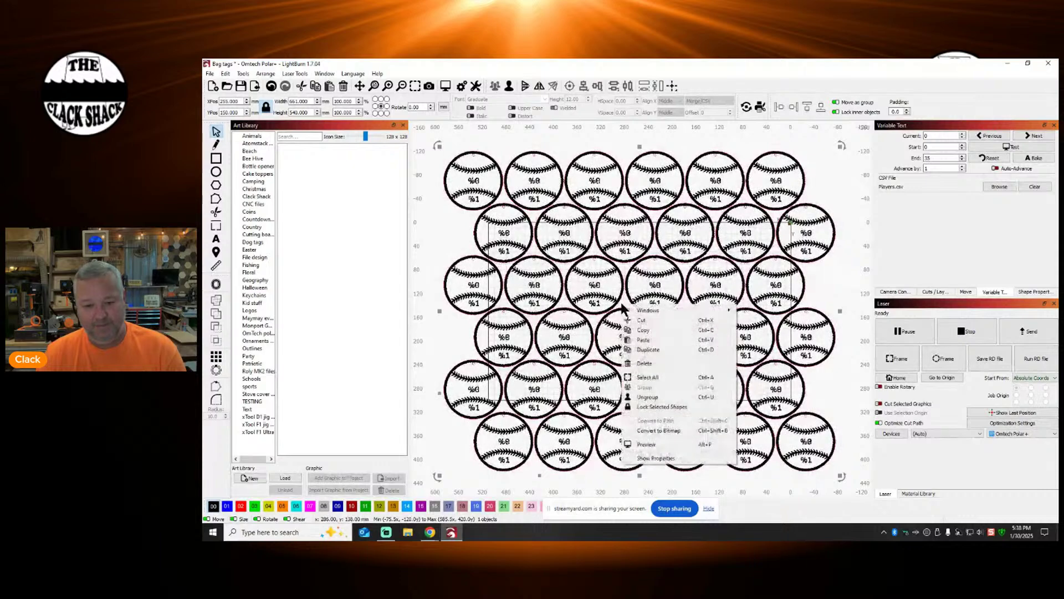
{"action": "left_click", "coordinate": [647, 444]}
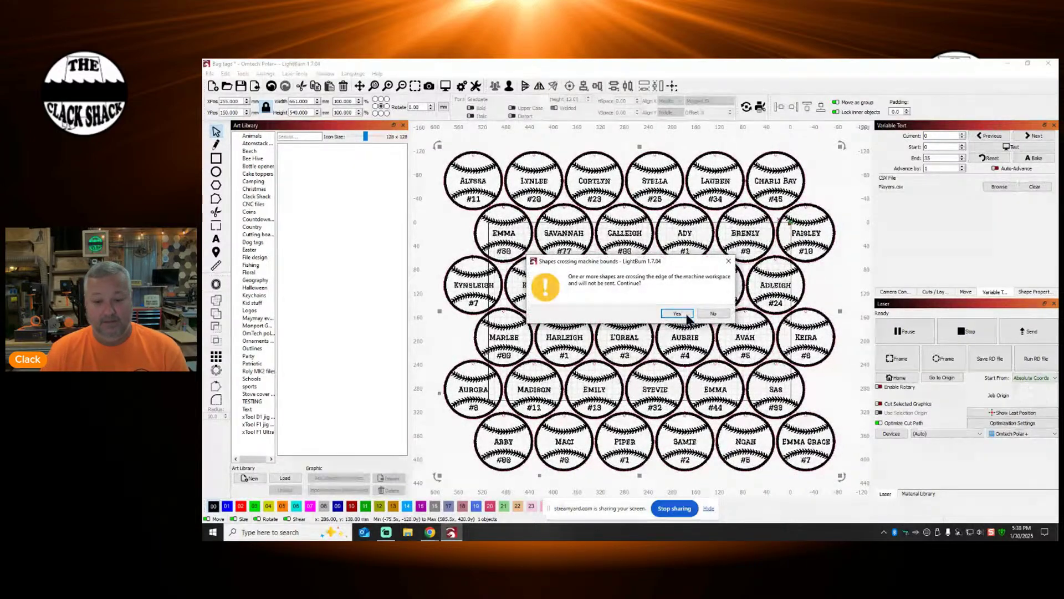
{"action": "left_click", "coordinate": [687, 316]}
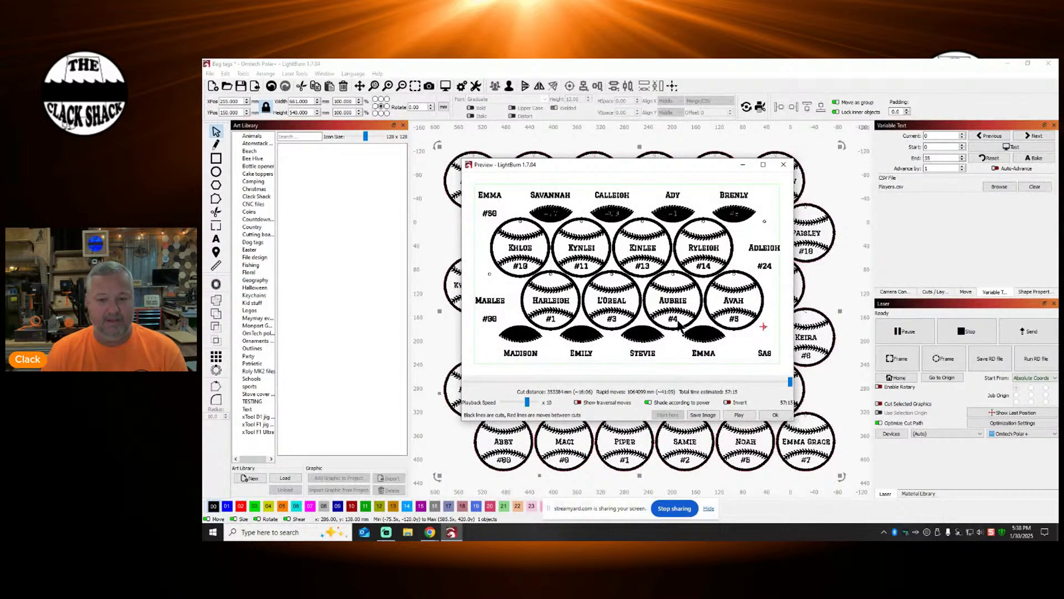
{"action": "scroll", "coordinate": [690, 319], "scroll_direction": "down", "scroll_amount": 2}
{"action": "left_click", "coordinate": [783, 164]}
Step: Move the tag array up to about X 266, Y -21 mm and ungroup it
{"action": "scroll", "coordinate": [660, 283], "scroll_direction": "down", "scroll_amount": 4}
{"action": "left_click_drag", "start_coordinate": [661, 282], "coordinate": [657, 253]}
{"action": "right_click", "coordinate": [657, 255]}
{"action": "left_click", "coordinate": [691, 341]}
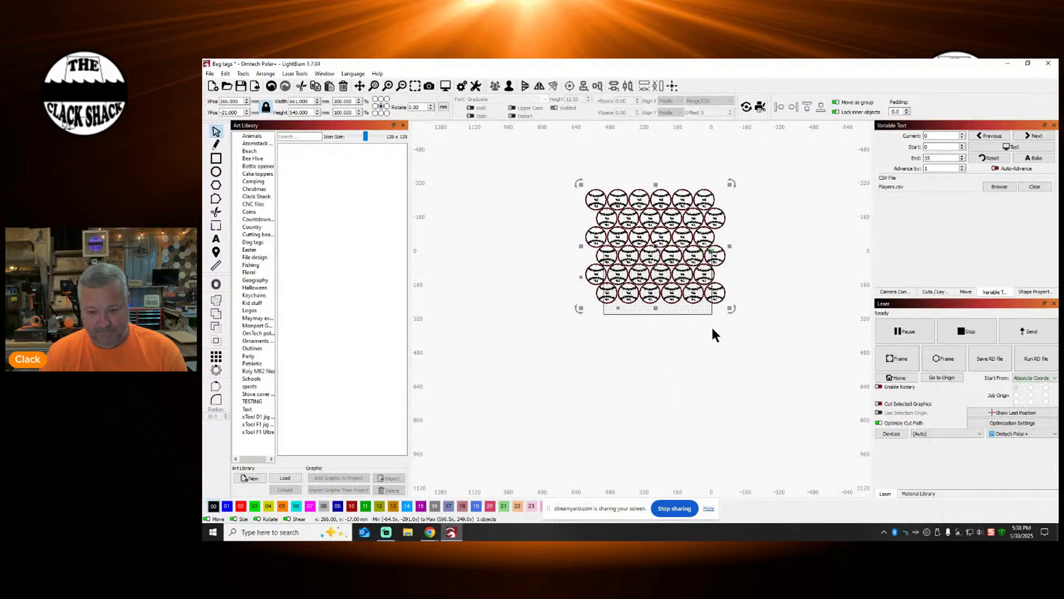
{"action": "left_click", "coordinate": [692, 340]}
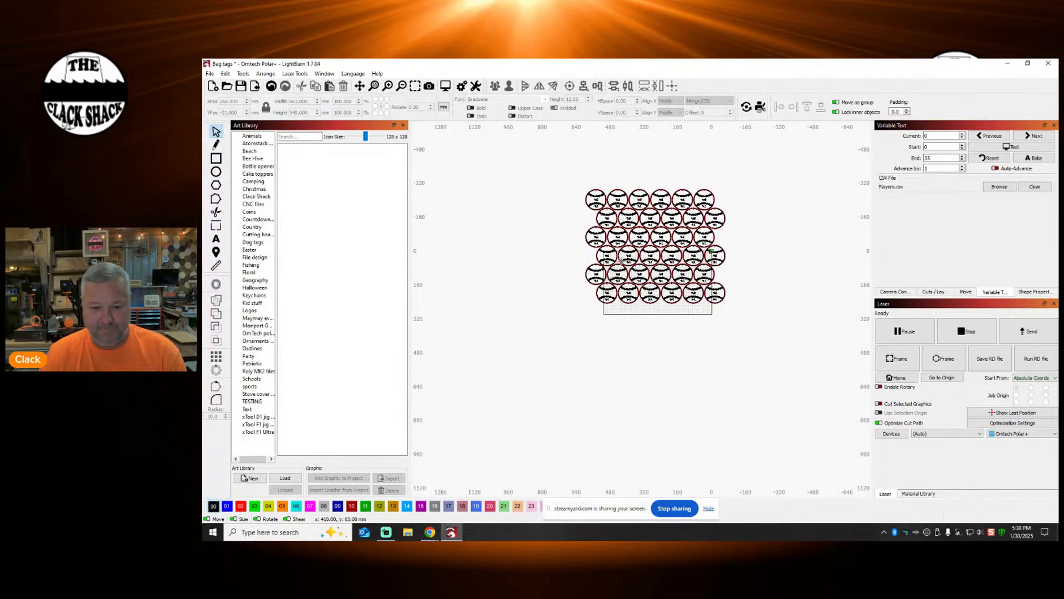
{"action": "left_click_drag", "start_coordinate": [570, 244], "coordinate": [753, 322]}
{"action": "left_click", "coordinate": [660, 266]}
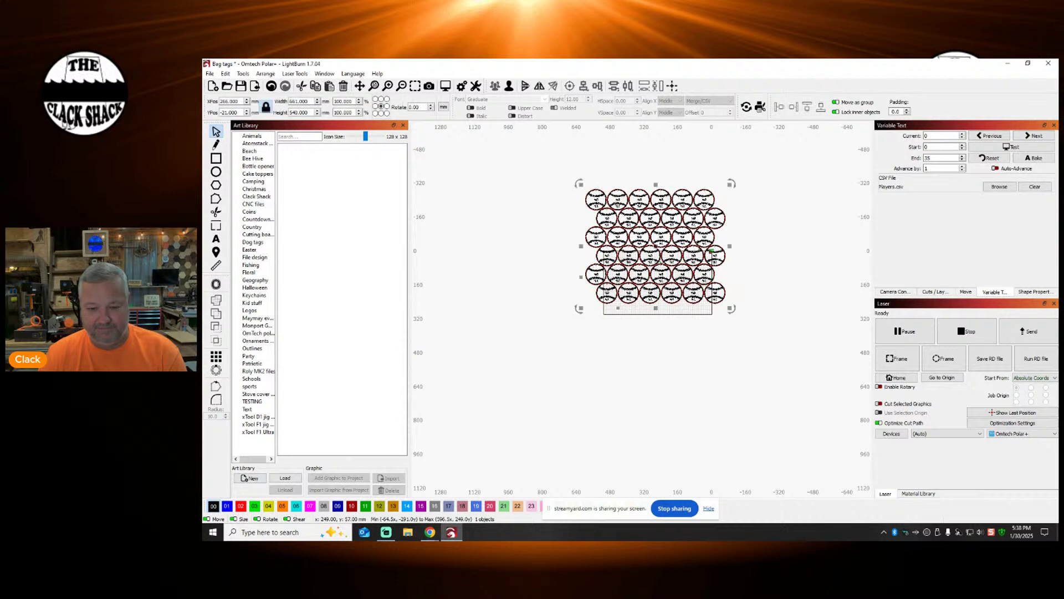
{"action": "right_click", "coordinate": [657, 250]}
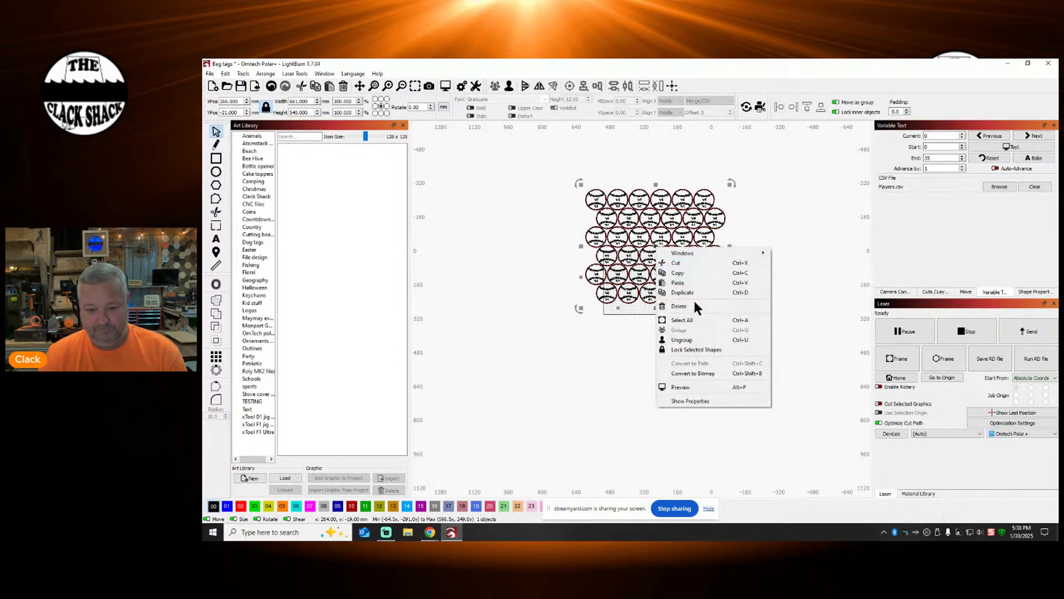
{"action": "left_click", "coordinate": [691, 338]}
Step: Try to move the lower rows of baseballs away from the upper rows
{"action": "left_click_drag", "start_coordinate": [574, 242], "coordinate": [755, 337]}
{"action": "left_click_drag", "start_coordinate": [660, 275], "coordinate": [679, 308]}
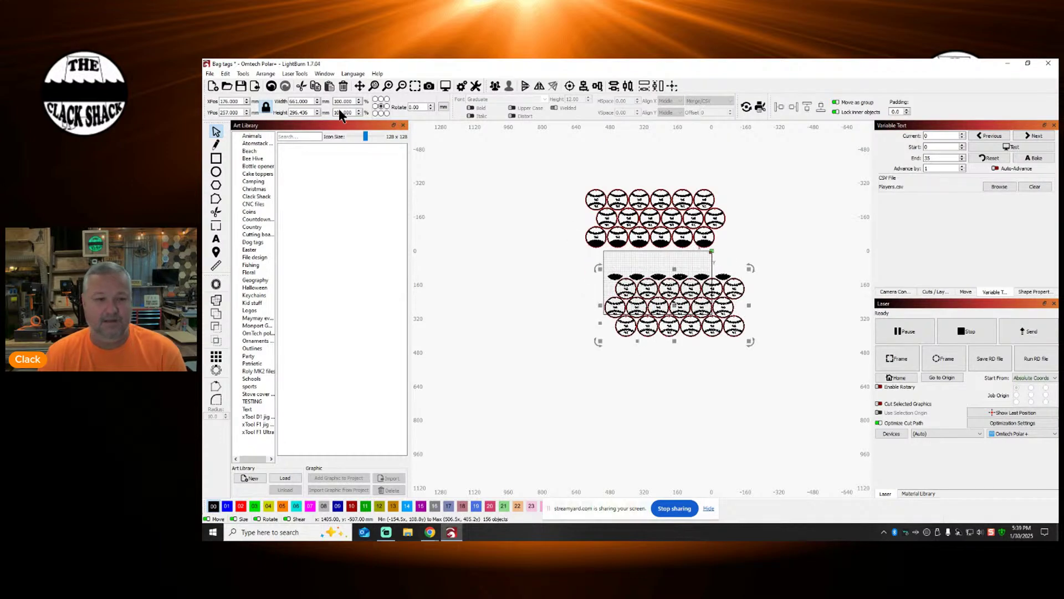
{"action": "key", "text": "ctrl+z"}
Step: Select only the lower three rows of baseballs and group them
{"action": "scroll", "coordinate": [642, 248], "scroll_direction": "up", "scroll_amount": 2}
{"action": "scroll", "coordinate": [638, 242], "scroll_direction": "up", "scroll_amount": 4}
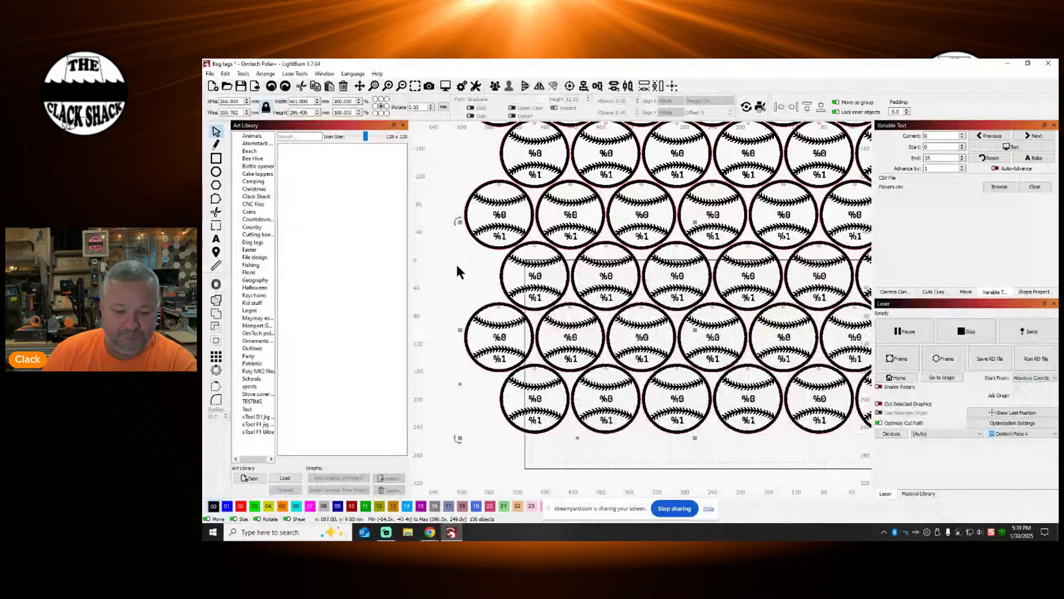
{"action": "scroll", "coordinate": [458, 271], "scroll_direction": "down", "scroll_amount": 2}
{"action": "left_click_drag", "start_coordinate": [828, 414], "coordinate": [496, 272]}
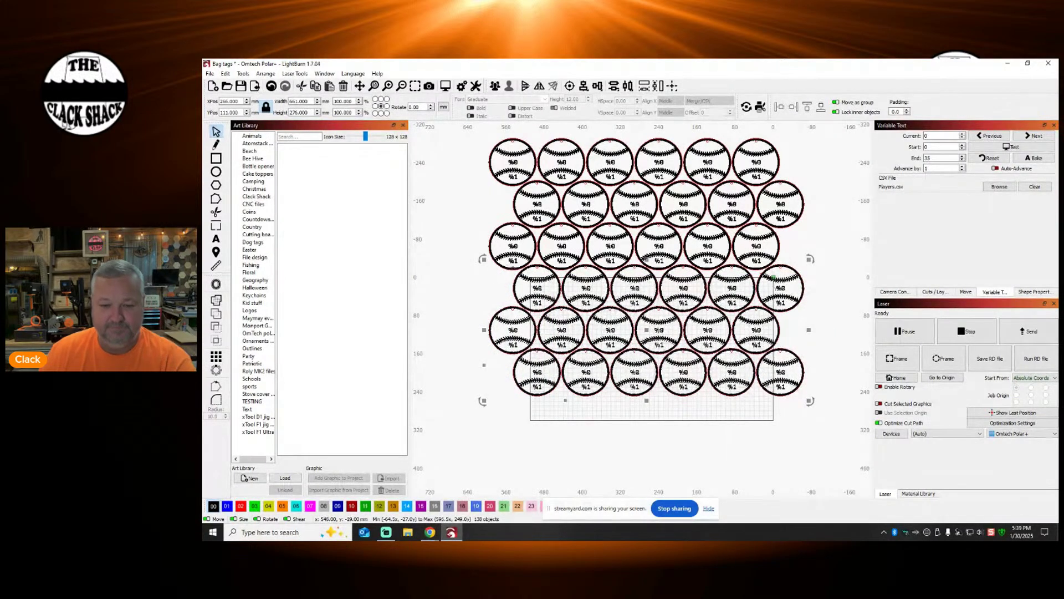
{"action": "right_click", "coordinate": [561, 307]}
{"action": "left_click", "coordinate": [591, 380]}
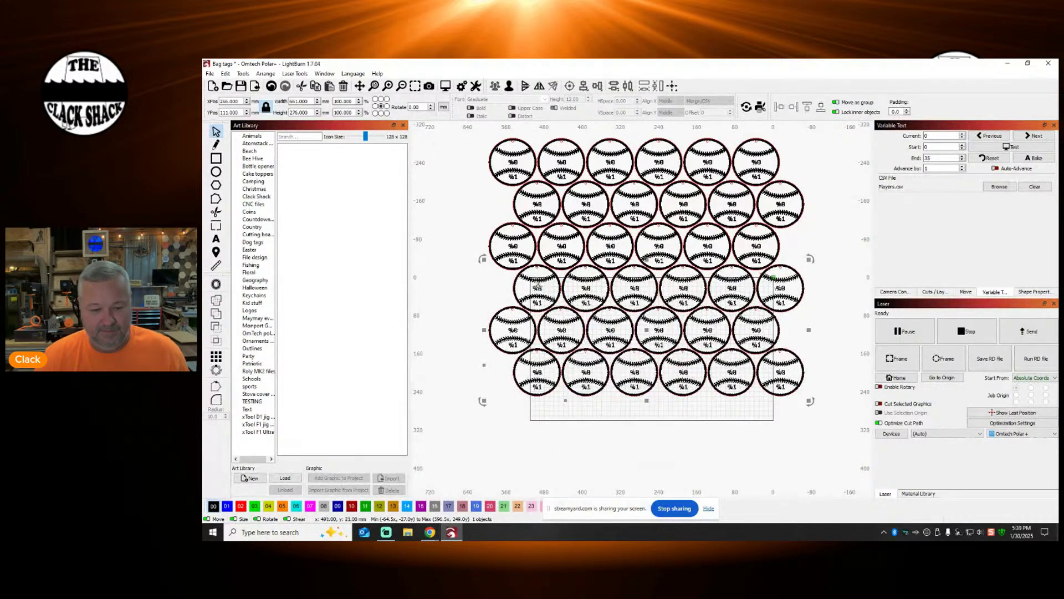
Step: Select the hanging-hole circles of the fourth row of baseballs and group them
{"action": "scroll", "coordinate": [537, 288], "scroll_direction": "up", "scroll_amount": 4}
{"action": "key", "text": "Escape"}
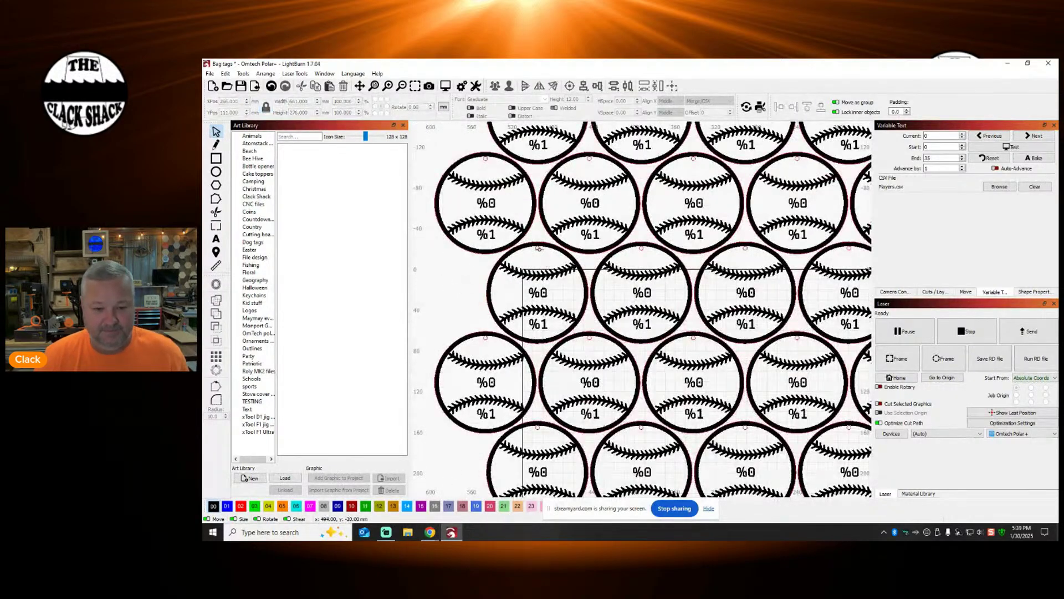
{"action": "left_click", "coordinate": [538, 249]}
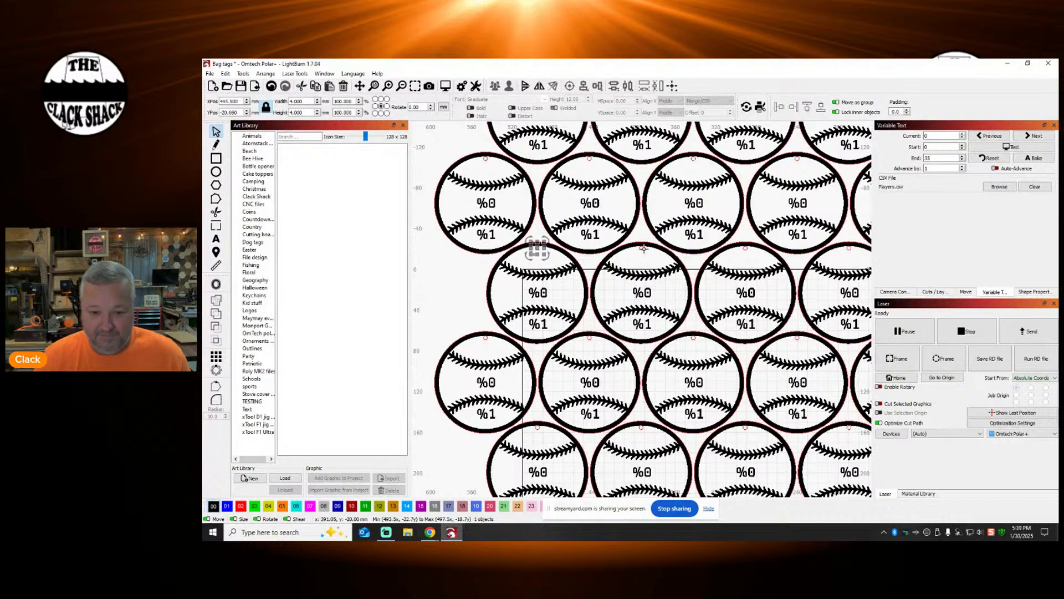
{"action": "left_click", "coordinate": [643, 249], "text": "shift"}
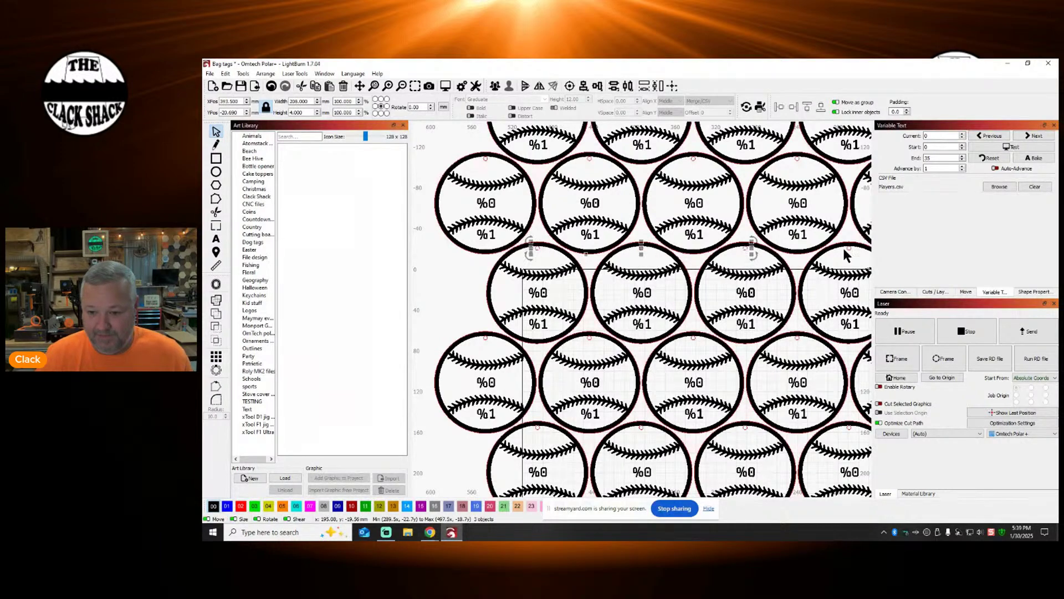
{"action": "scroll", "coordinate": [528, 291], "scroll_direction": "down", "scroll_amount": 3}
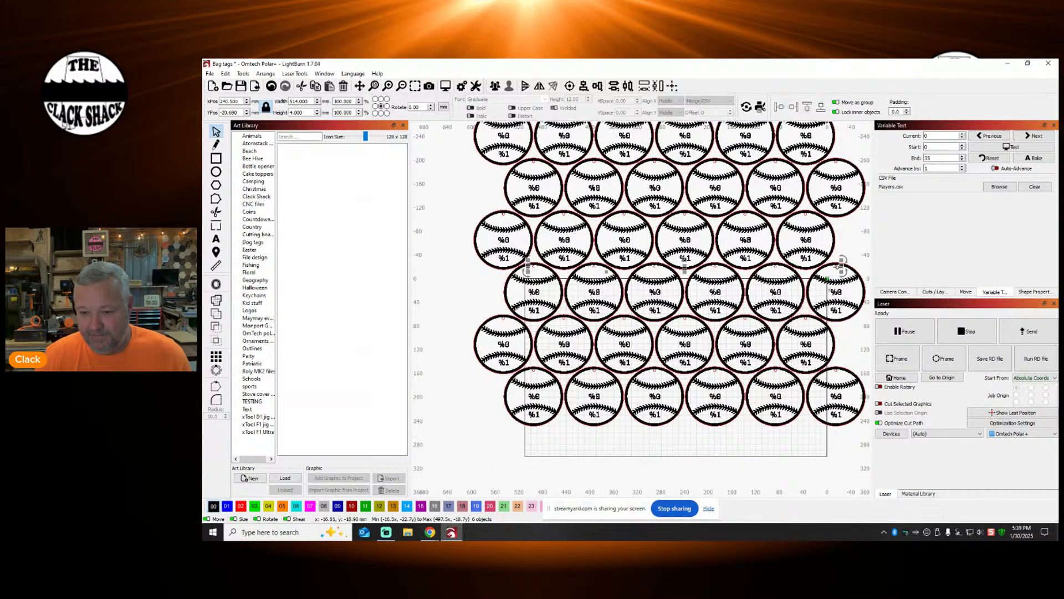
{"action": "right_click", "coordinate": [685, 267]}
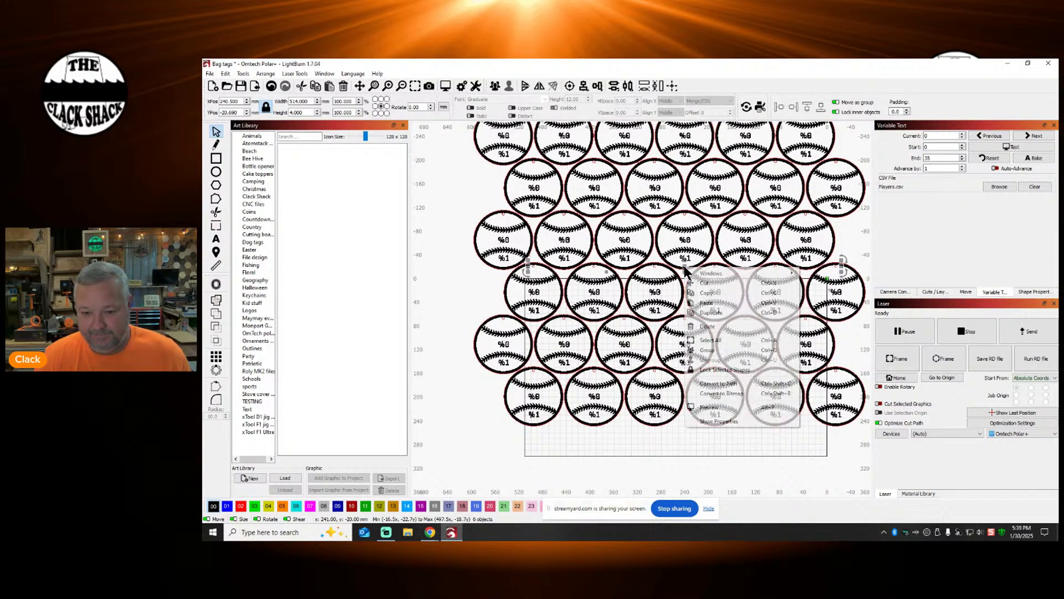
{"action": "left_click", "coordinate": [712, 350]}
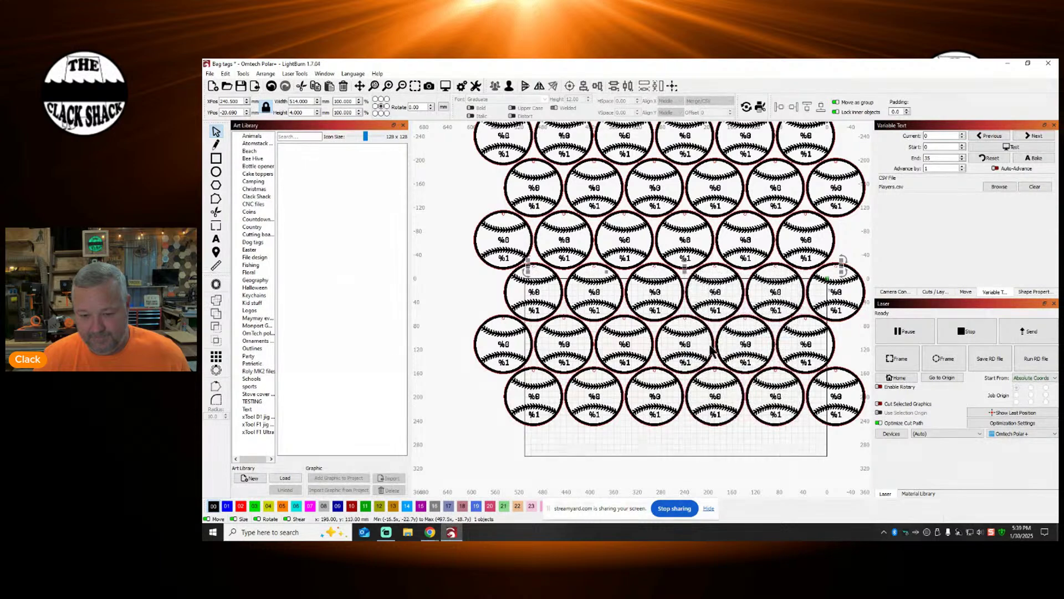
Step: Group the fourth row's holes with the lower three rows of baseballs and move them away from the upper rows
{"action": "key", "text": "ctrl+a"}
{"action": "right_click", "coordinate": [709, 328]}
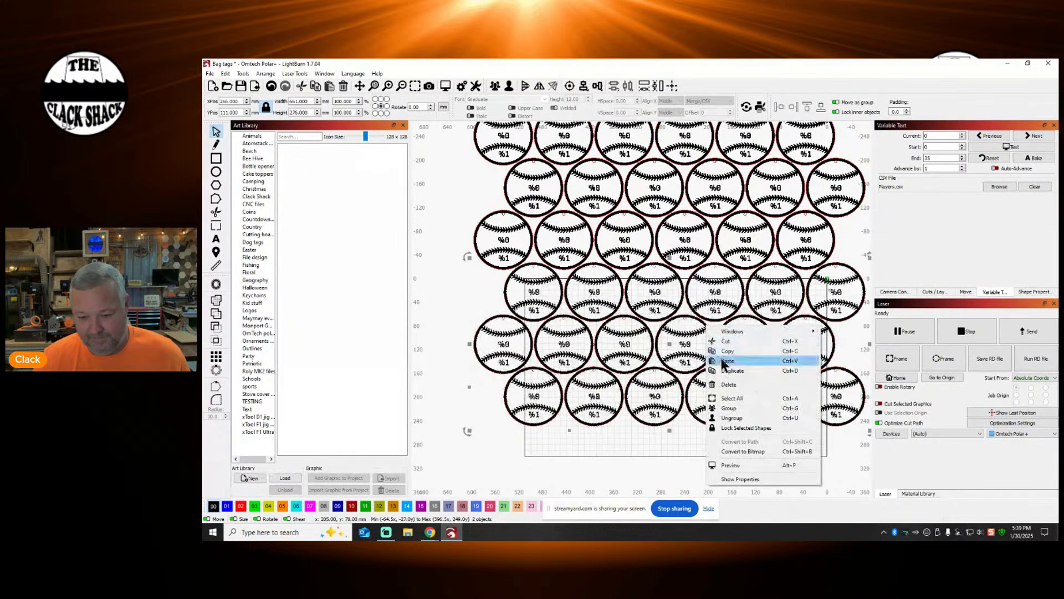
{"action": "left_click", "coordinate": [734, 407]}
{"action": "scroll", "coordinate": [733, 406], "scroll_direction": "down", "scroll_amount": 5}
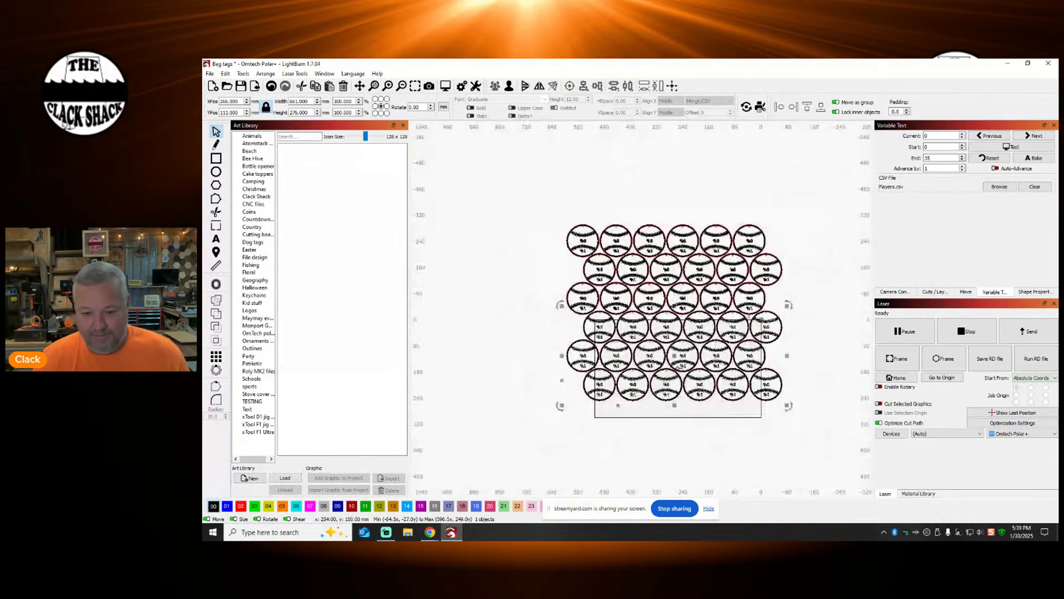
{"action": "left_click_drag", "start_coordinate": [674, 362], "coordinate": [656, 377]}
{"action": "scroll", "coordinate": [546, 384], "scroll_direction": "down", "scroll_amount": 4}
{"action": "left_click", "coordinate": [639, 326]}
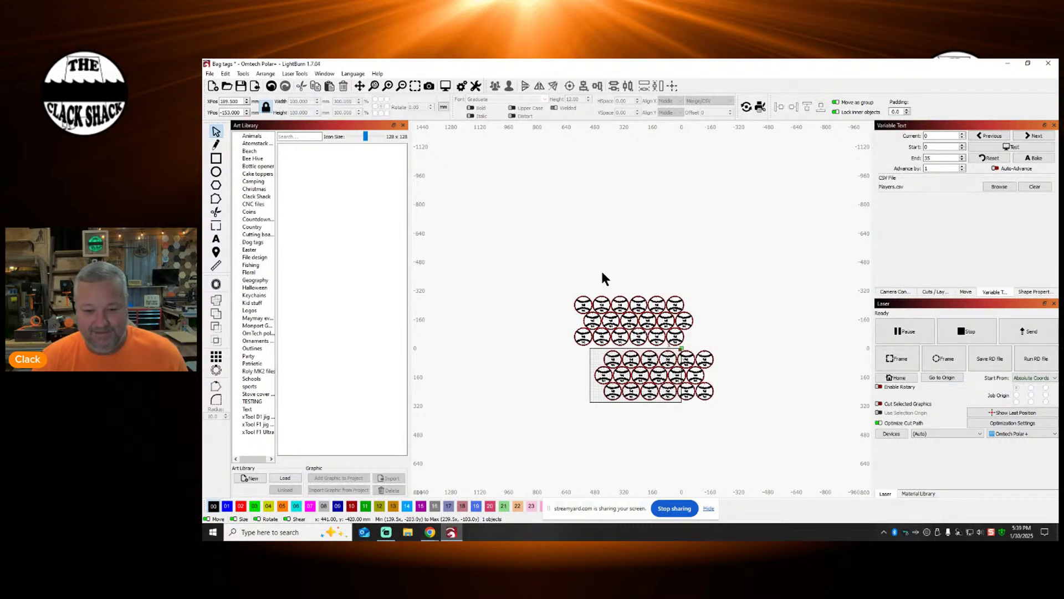
Step: Undo the row separation, grouping and large array back to the single original baseball tag
{"action": "left_click_drag", "start_coordinate": [570, 271], "coordinate": [709, 352]}
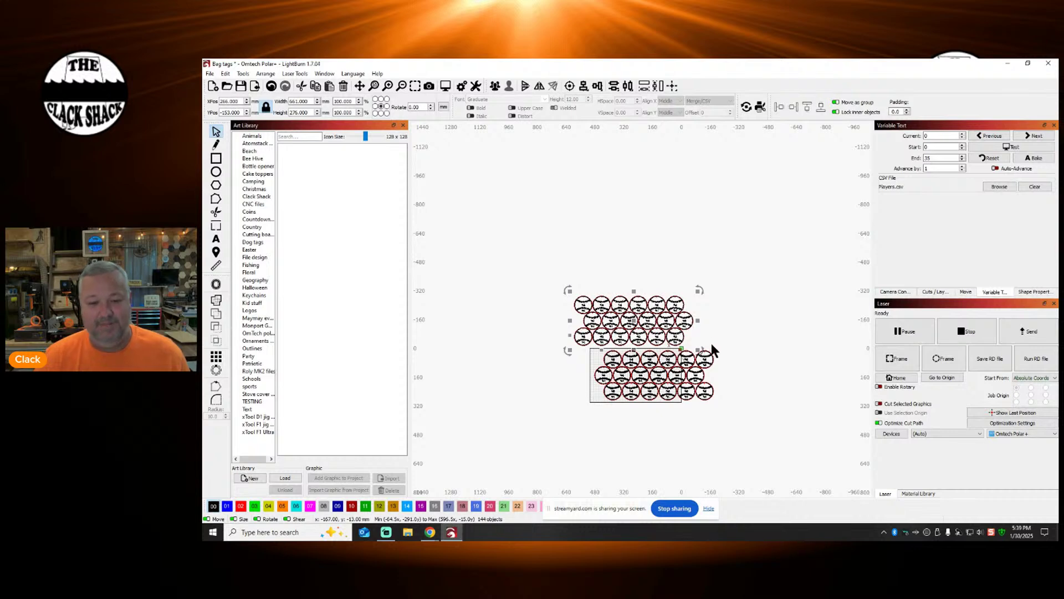
{"action": "key", "text": "Escape"}
{"action": "left_click", "coordinate": [272, 87]}
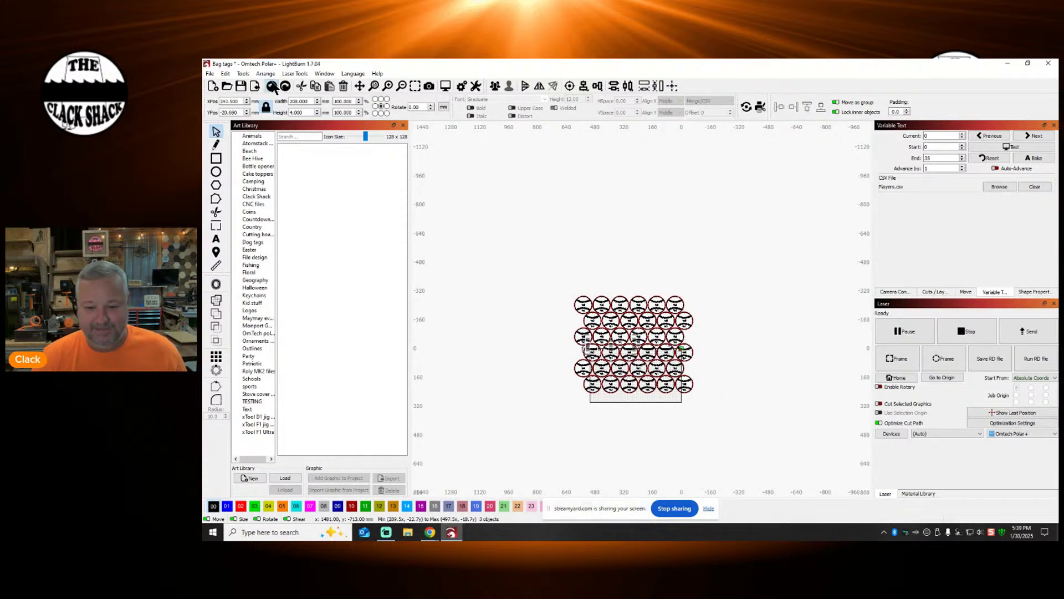
{"action": "left_click", "coordinate": [272, 87]}
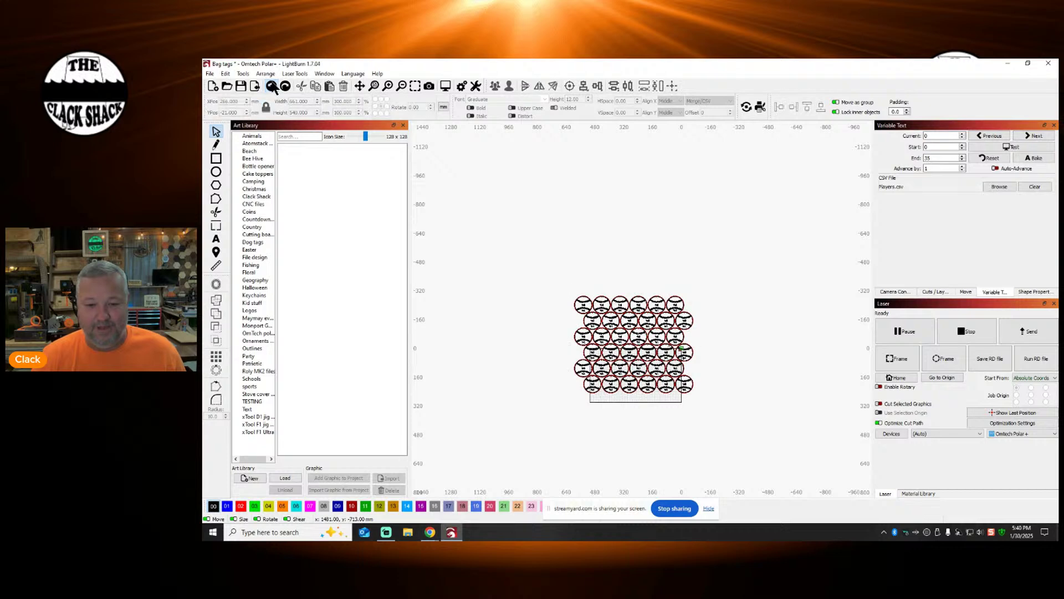
{"action": "left_click", "coordinate": [272, 87]}
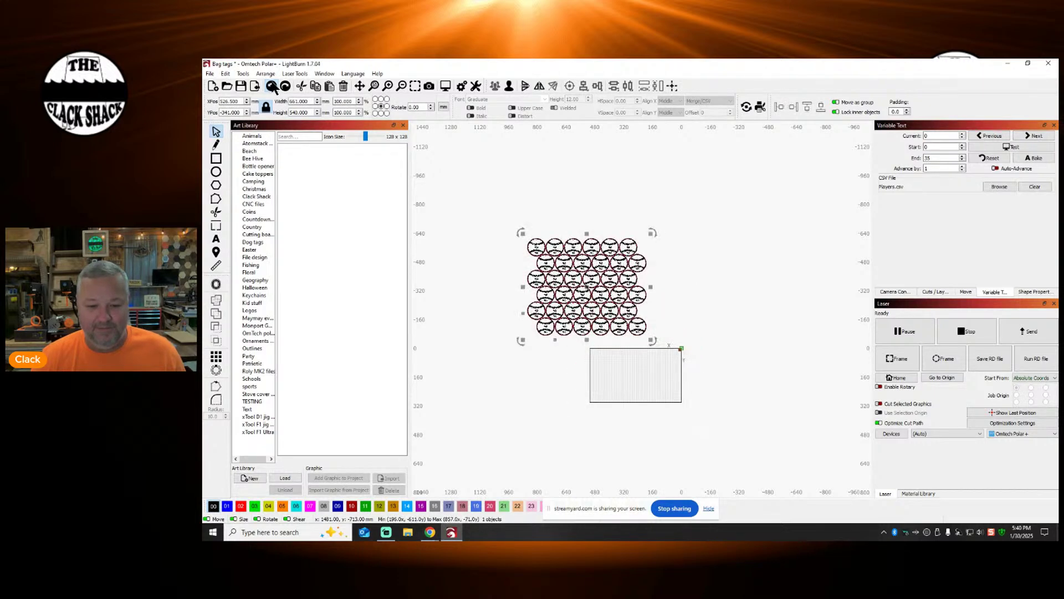
{"action": "left_click", "coordinate": [272, 87]}
Step: Move the single baseball tag into the lower-left corner of the laser bed, at about X 449, Y 235 mm
{"action": "left_click_drag", "start_coordinate": [502, 289], "coordinate": [577, 355]}
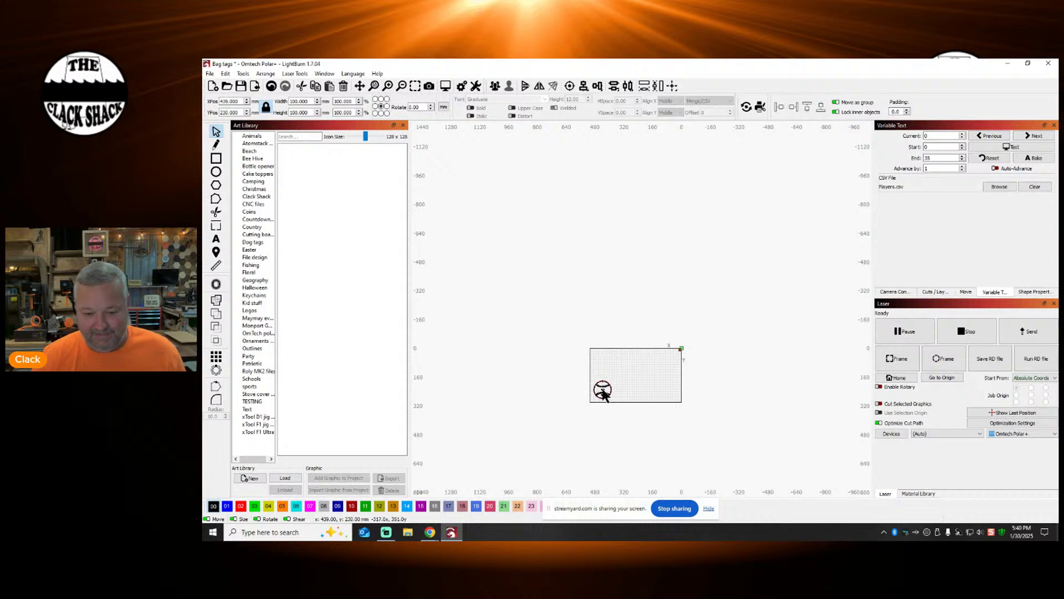
{"action": "scroll", "coordinate": [599, 388], "scroll_direction": "up", "scroll_amount": 6}
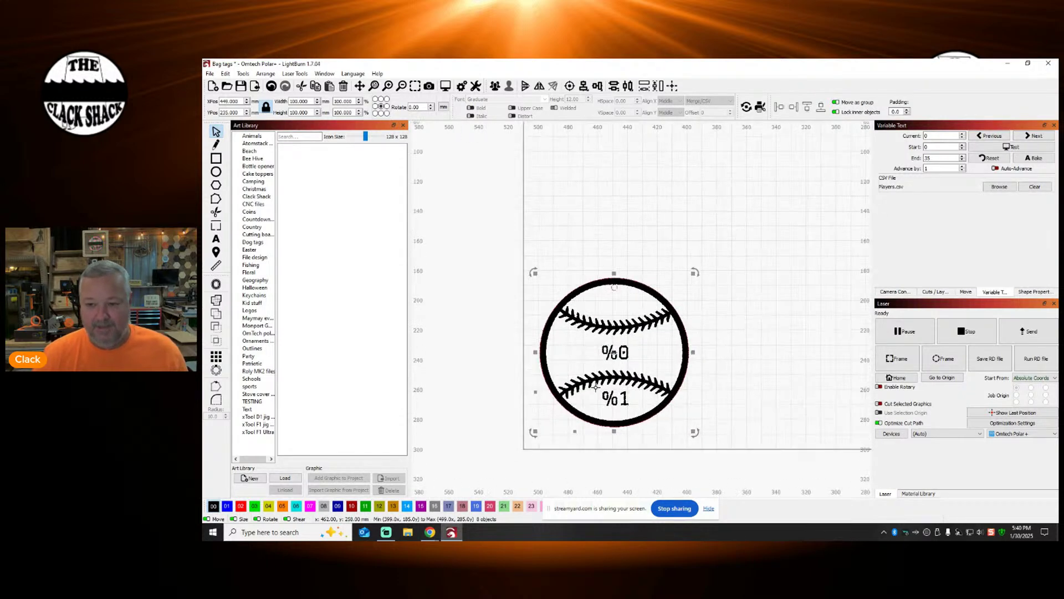
{"action": "scroll", "coordinate": [599, 384], "scroll_direction": "down", "scroll_amount": 4}
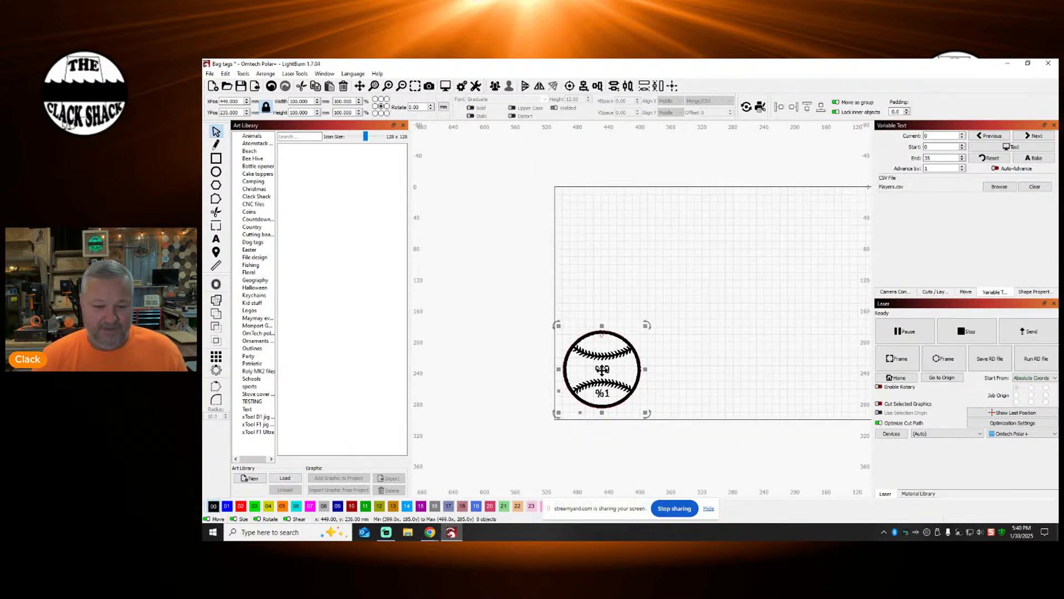
{"action": "left_click", "coordinate": [217, 355]}
{"action": "left_click_drag", "start_coordinate": [632, 183], "coordinate": [391, 180]}
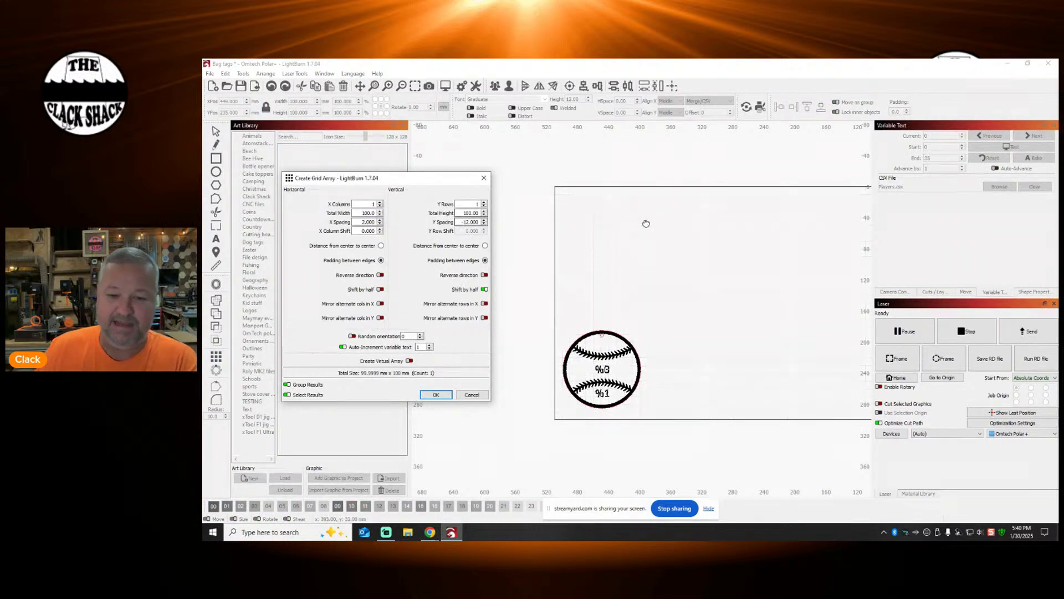
{"action": "left_click", "coordinate": [470, 394]}
Step: Create a grid array of 4 columns and 3 rows from the baseball tag and move it inside the bed to about X 255, Y 148 mm
{"action": "scroll", "coordinate": [482, 316], "scroll_direction": "down", "scroll_amount": 2}
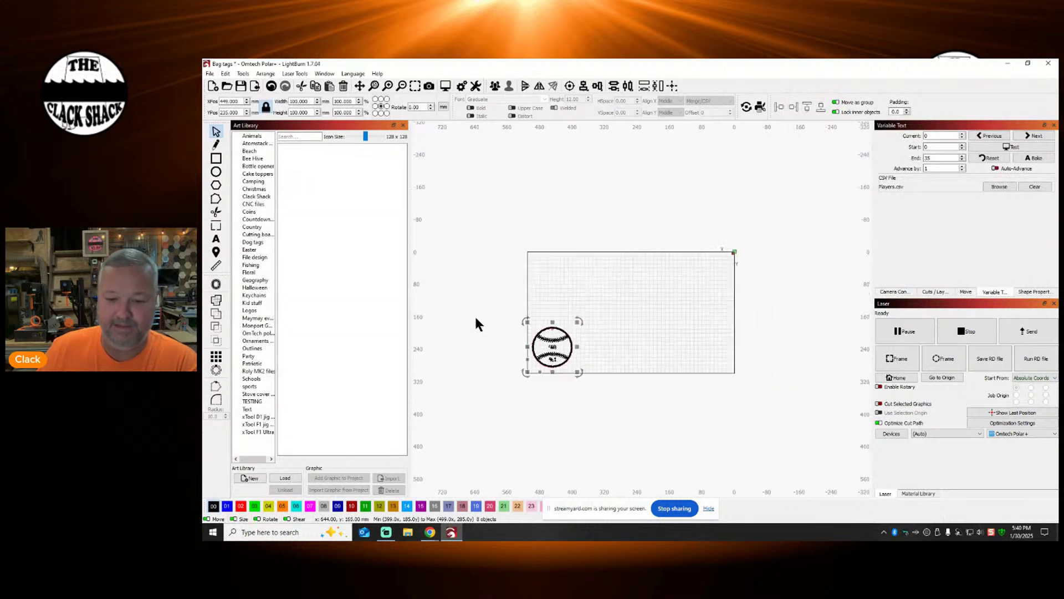
{"action": "left_click", "coordinate": [215, 356]}
{"action": "left_click_drag", "start_coordinate": [636, 178], "coordinate": [344, 157]}
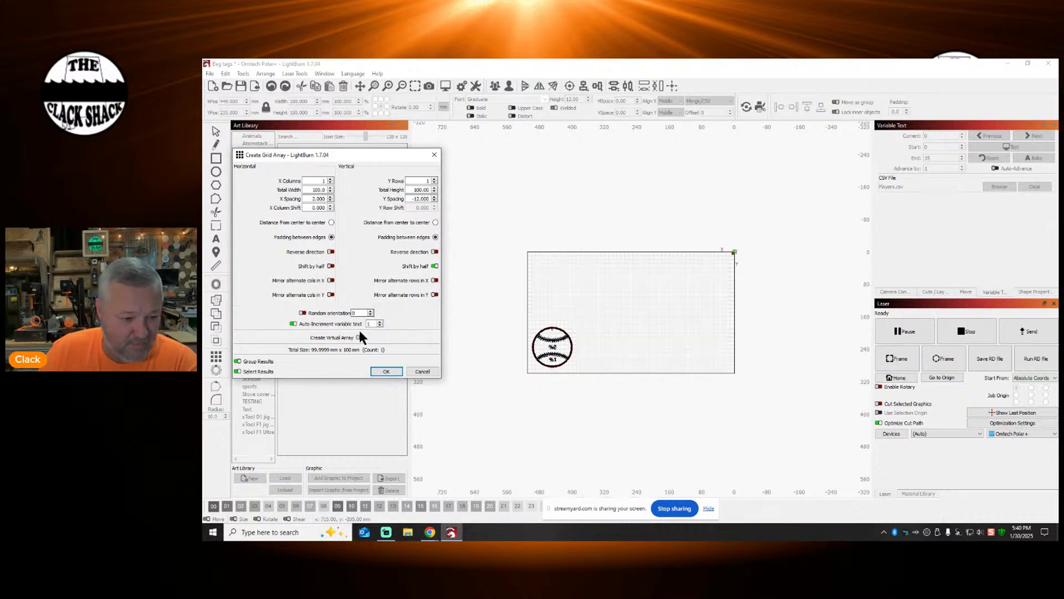
{"action": "left_click", "coordinate": [330, 179]}
{"action": "left_click", "coordinate": [331, 179]}
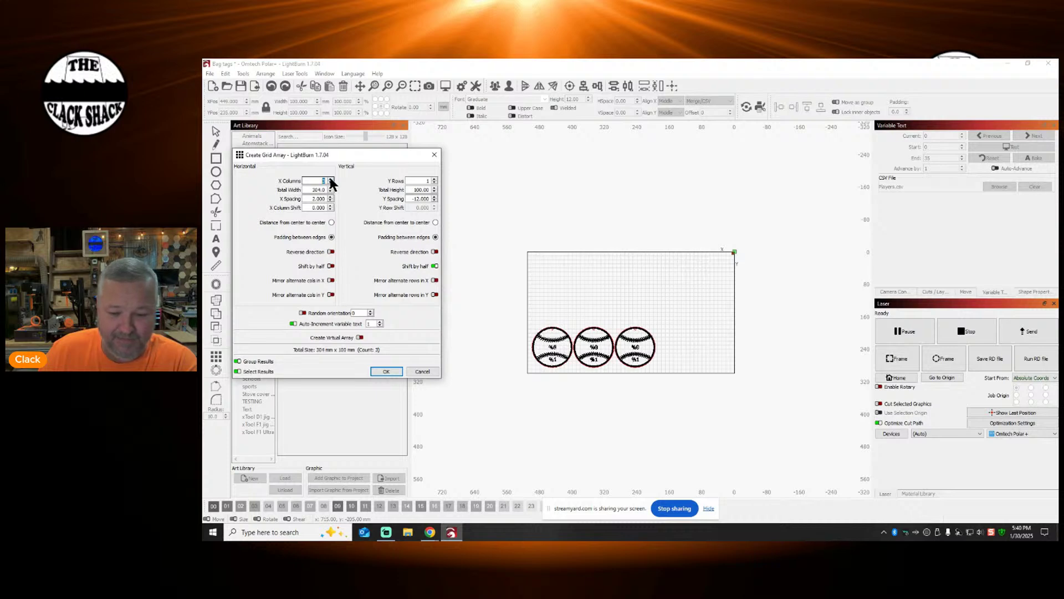
{"action": "left_click", "coordinate": [331, 179]}
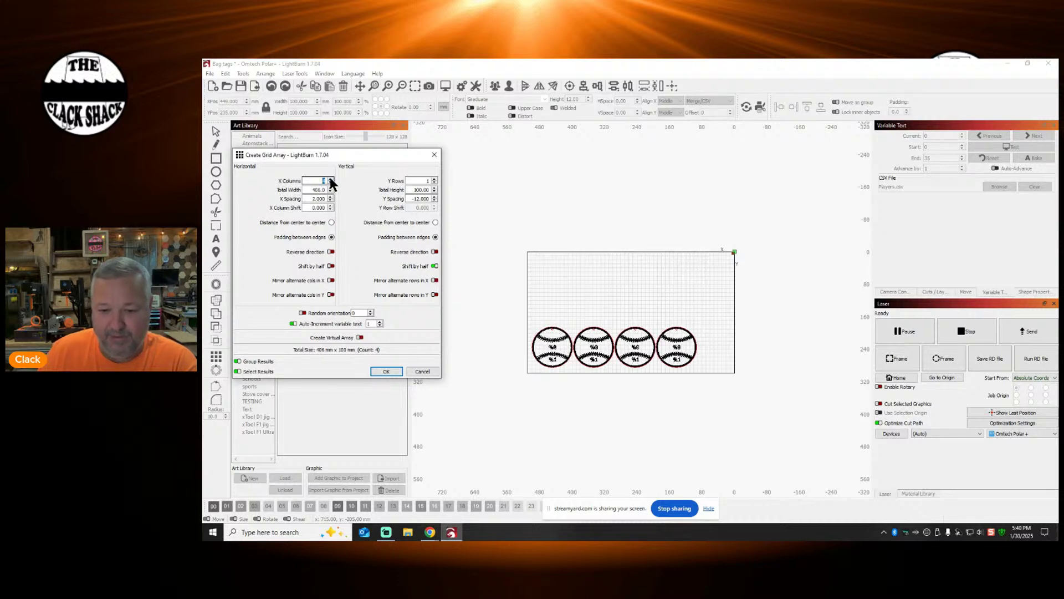
{"action": "left_click", "coordinate": [434, 179]}
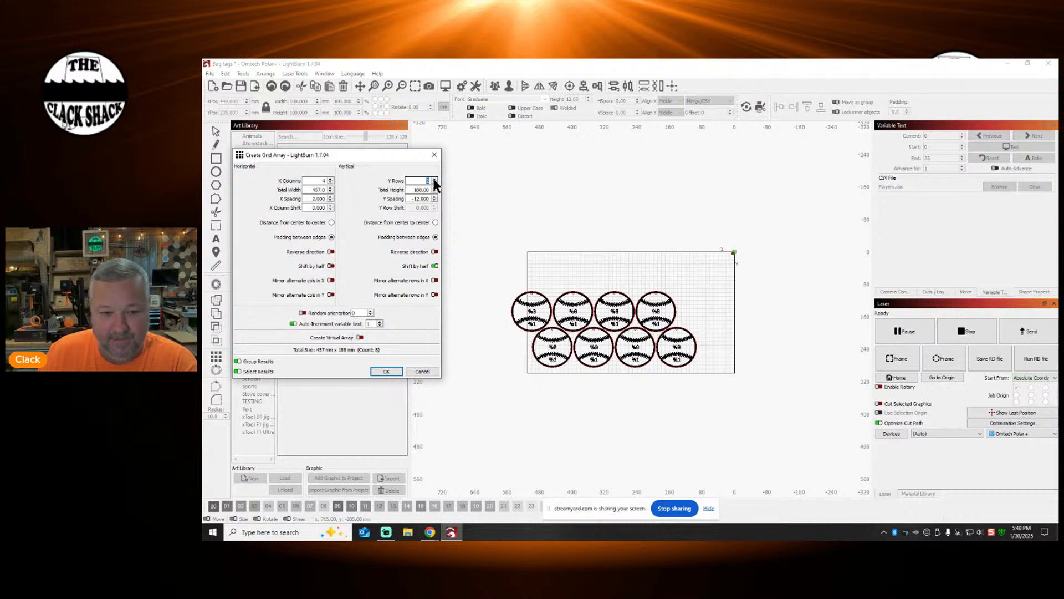
{"action": "left_click", "coordinate": [435, 178]}
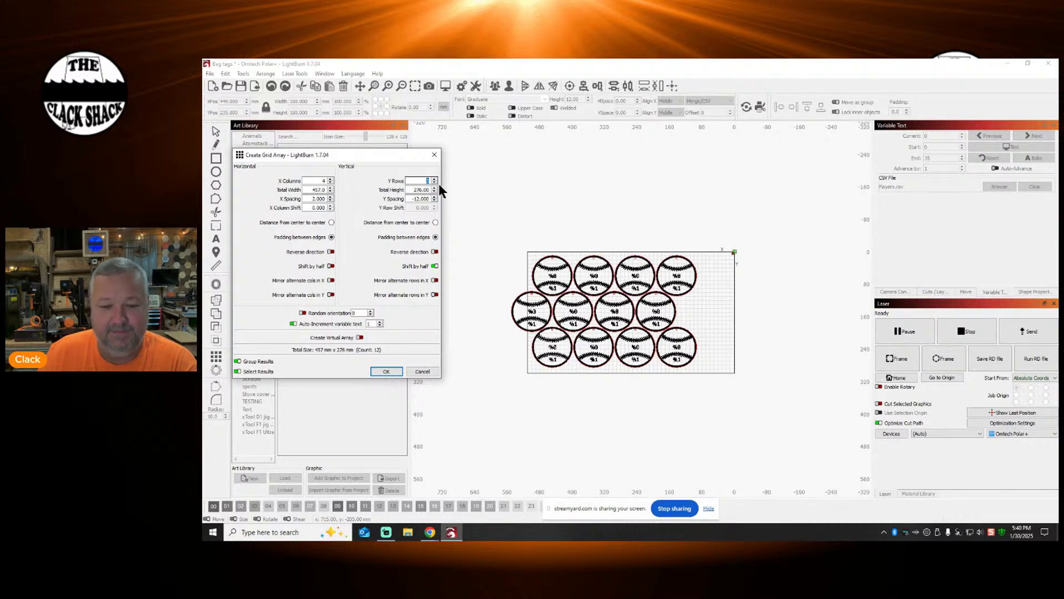
{"action": "left_click", "coordinate": [386, 371]}
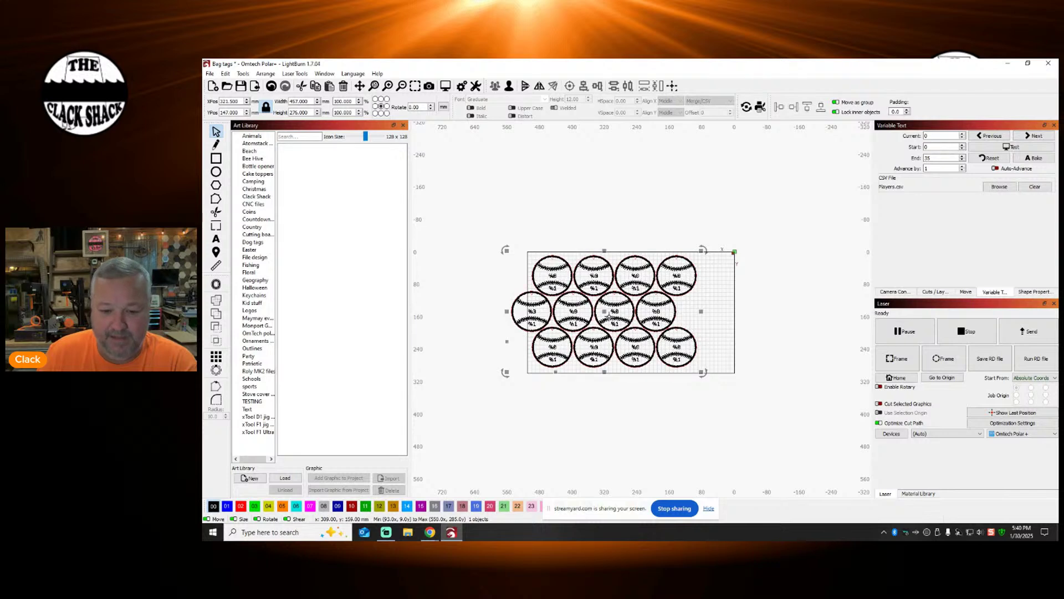
{"action": "left_click_drag", "start_coordinate": [605, 312], "coordinate": [632, 313]}
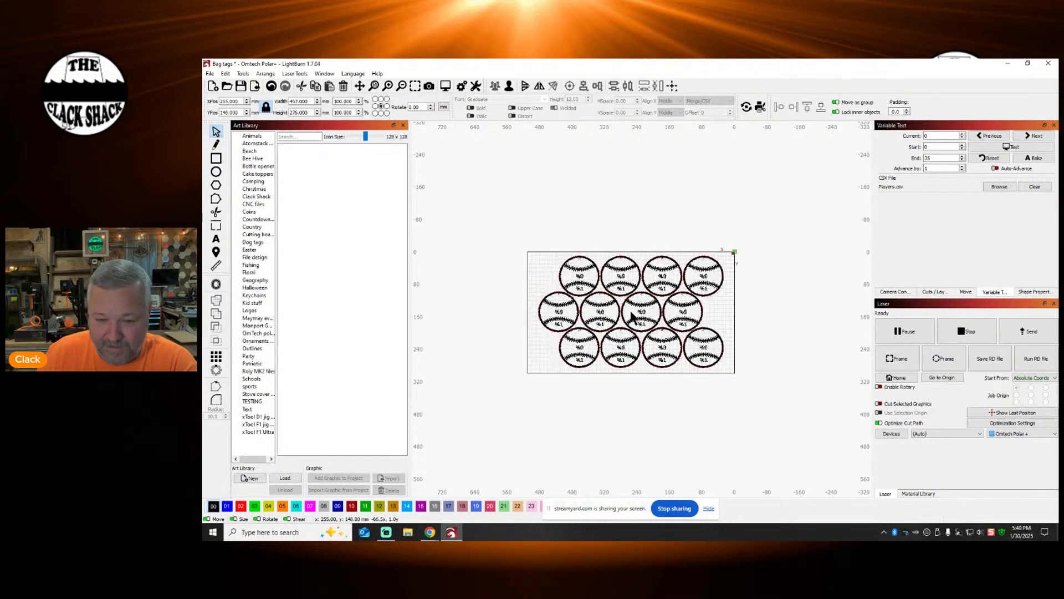
{"action": "left_click", "coordinate": [654, 179]}
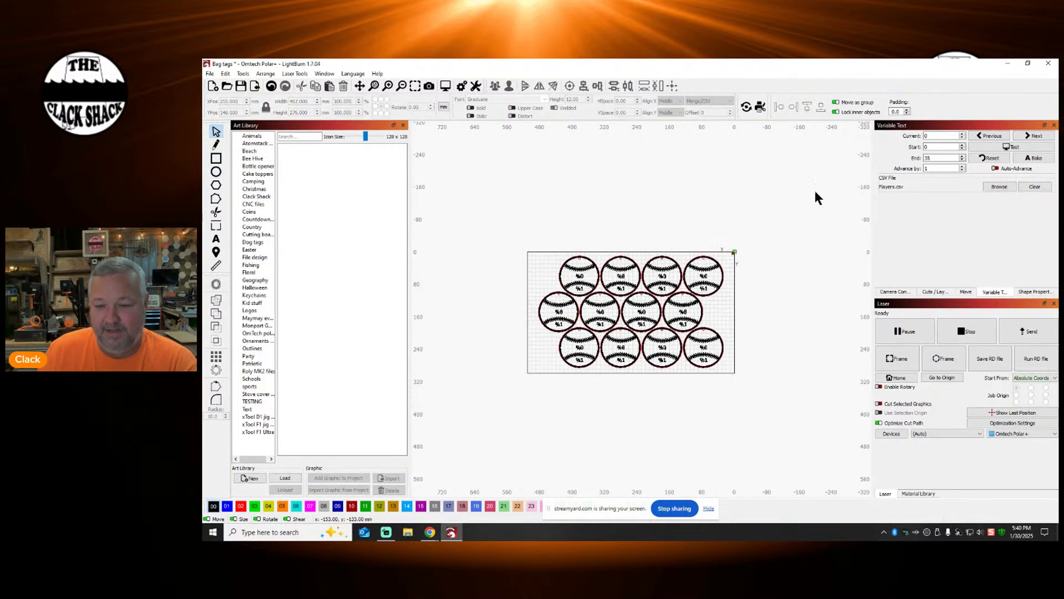
Step: Test the merged variable text on the 12-tag array and check the result in the job preview
{"action": "left_click", "coordinate": [1009, 142]}
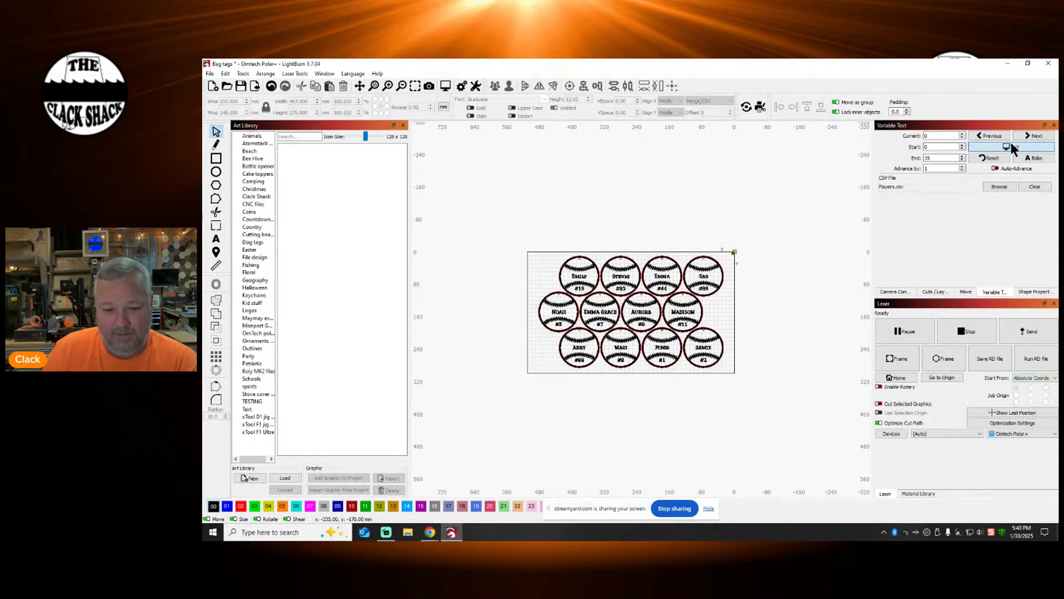
{"action": "right_click", "coordinate": [649, 309]}
{"action": "left_click", "coordinate": [682, 438]}
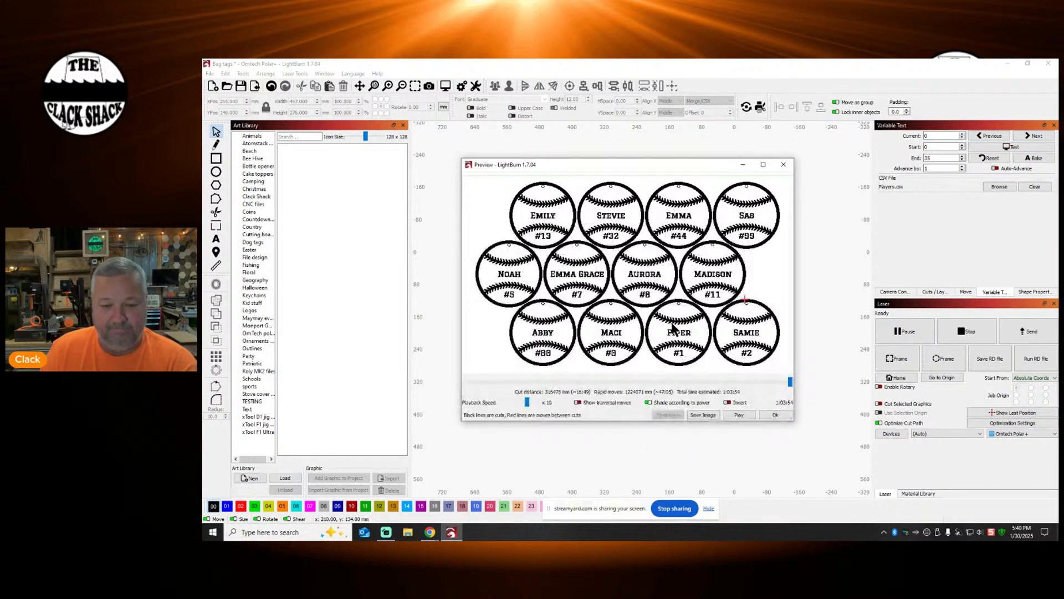
{"action": "left_click", "coordinate": [775, 415]}
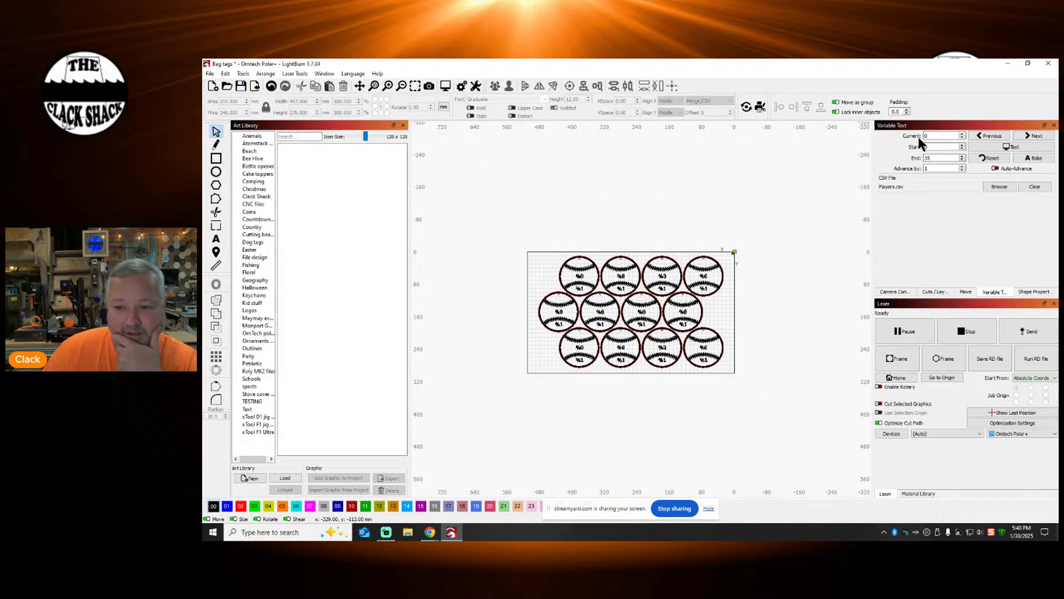
{"action": "left_click", "coordinate": [931, 158]}
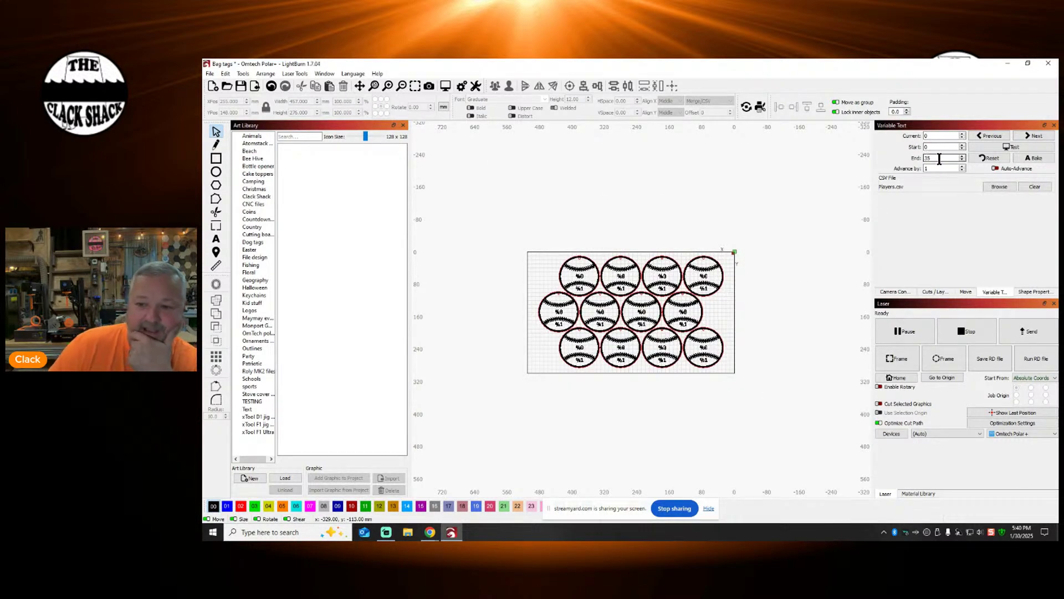
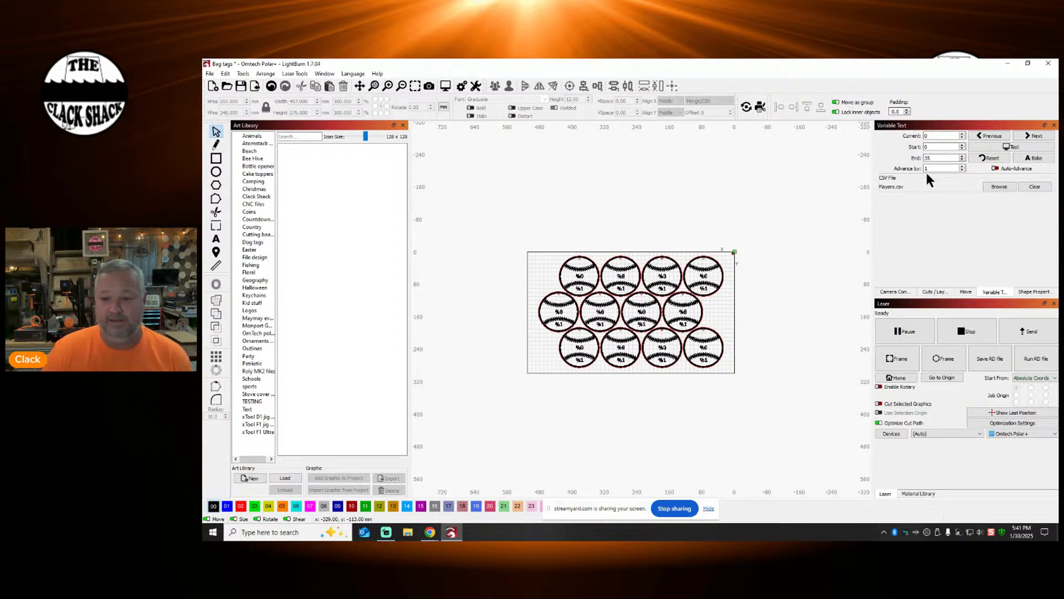
Step: Show the camera view of the laser bed and move the whole tag array to the page center
{"action": "left_click", "coordinate": [894, 291]}
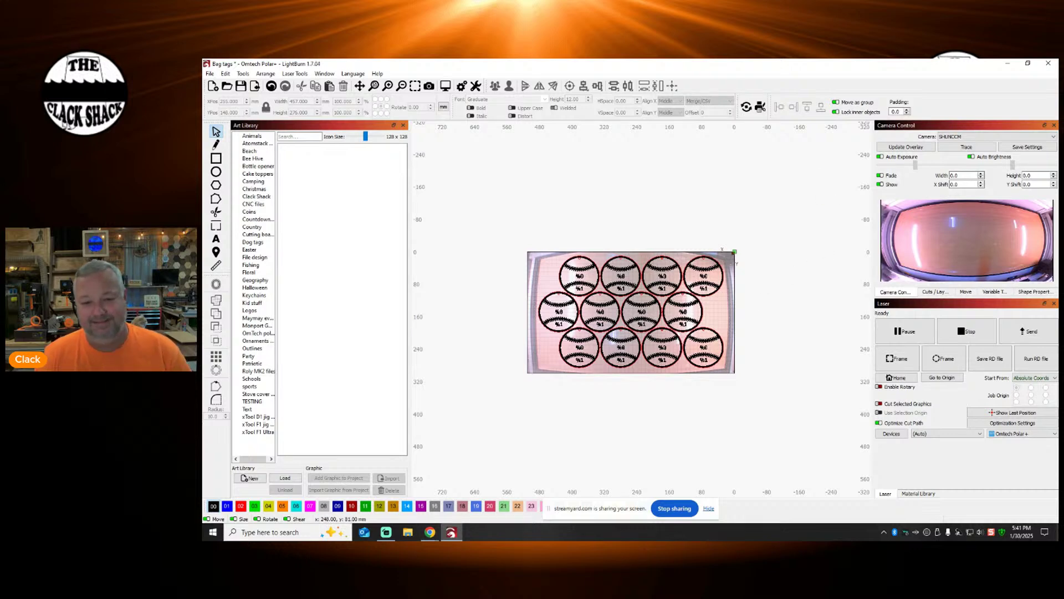
{"action": "left_click_drag", "start_coordinate": [507, 227], "coordinate": [804, 441]}
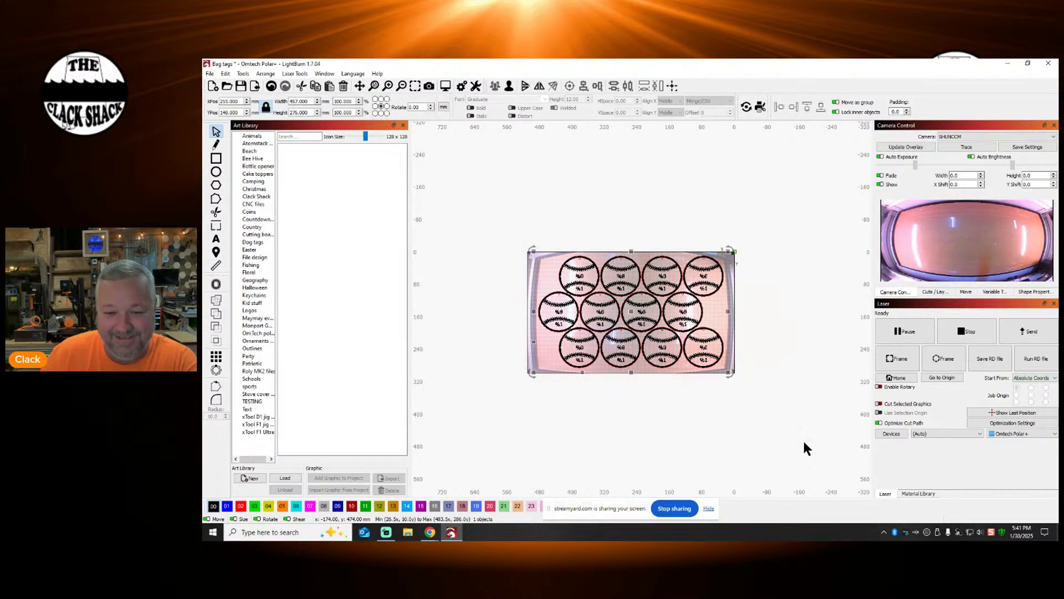
{"action": "left_click", "coordinate": [673, 86]}
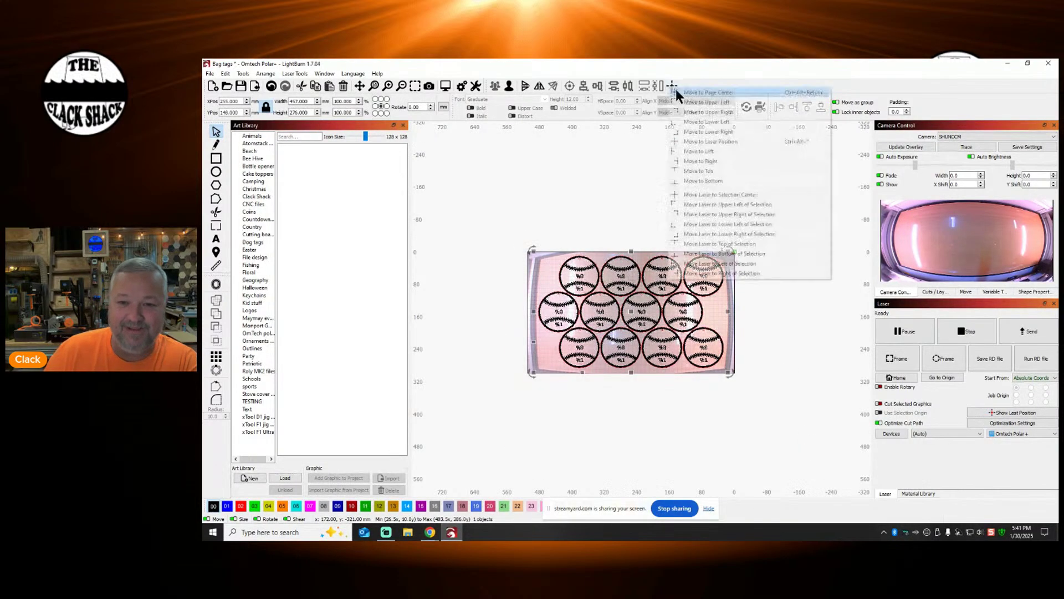
{"action": "left_click", "coordinate": [717, 91]}
{"action": "left_click", "coordinate": [802, 260]}
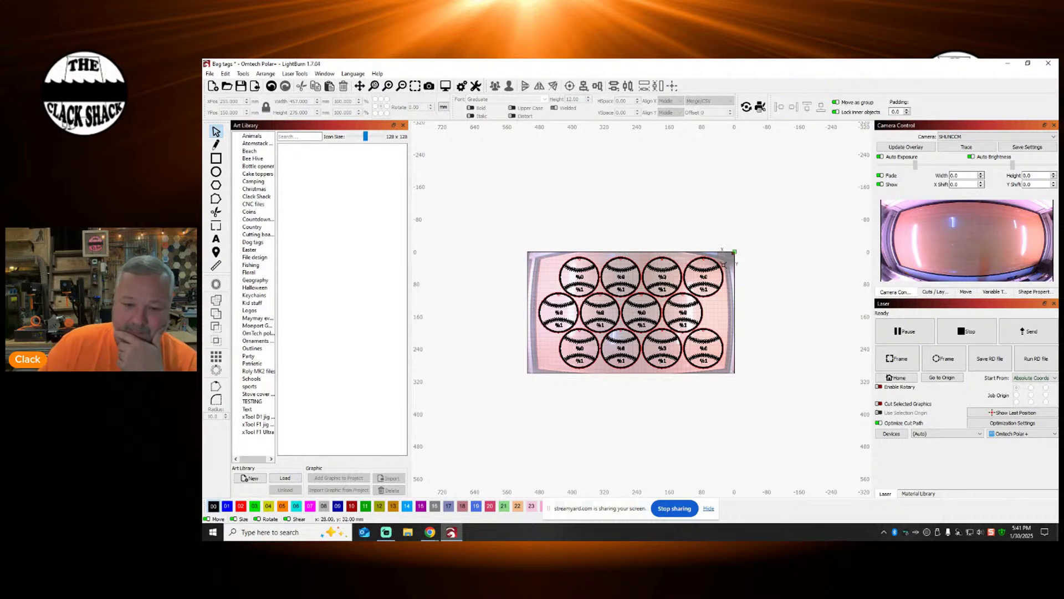
Step: Move the whole tag array off the laser bed and return it to the page center
{"action": "left_click_drag", "start_coordinate": [522, 225], "coordinate": [812, 460]}
{"action": "left_click_drag", "start_coordinate": [670, 285], "coordinate": [744, 186]}
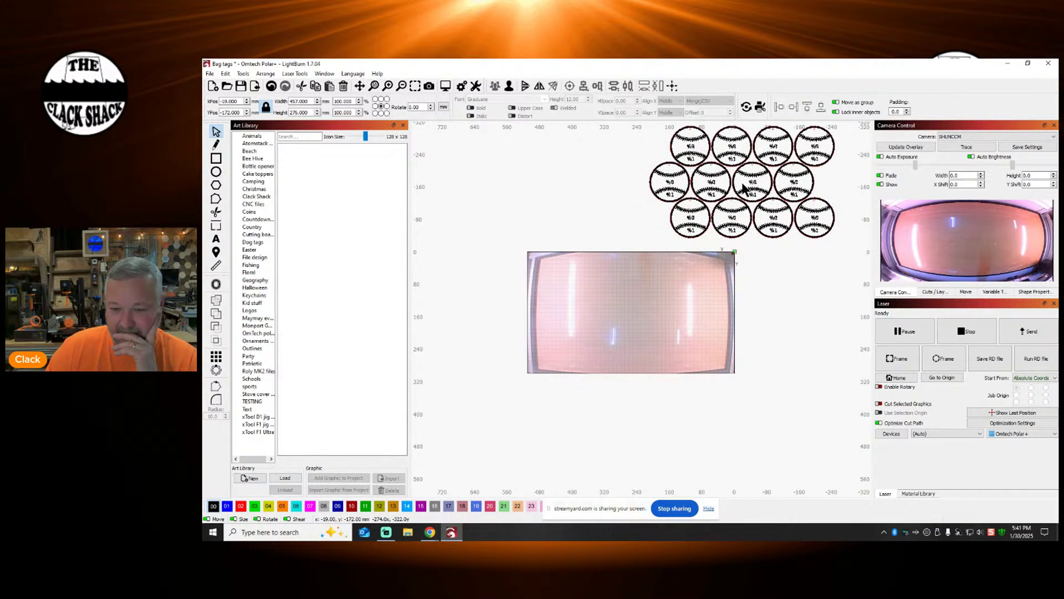
{"action": "left_click", "coordinate": [743, 182]}
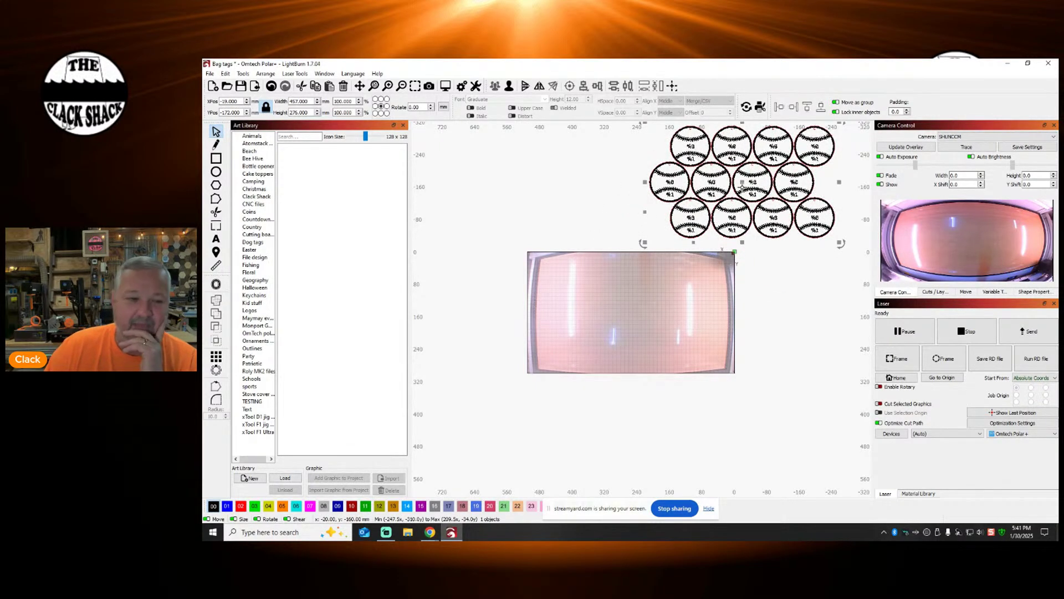
{"action": "left_click", "coordinate": [672, 86]}
{"action": "left_click", "coordinate": [701, 90]}
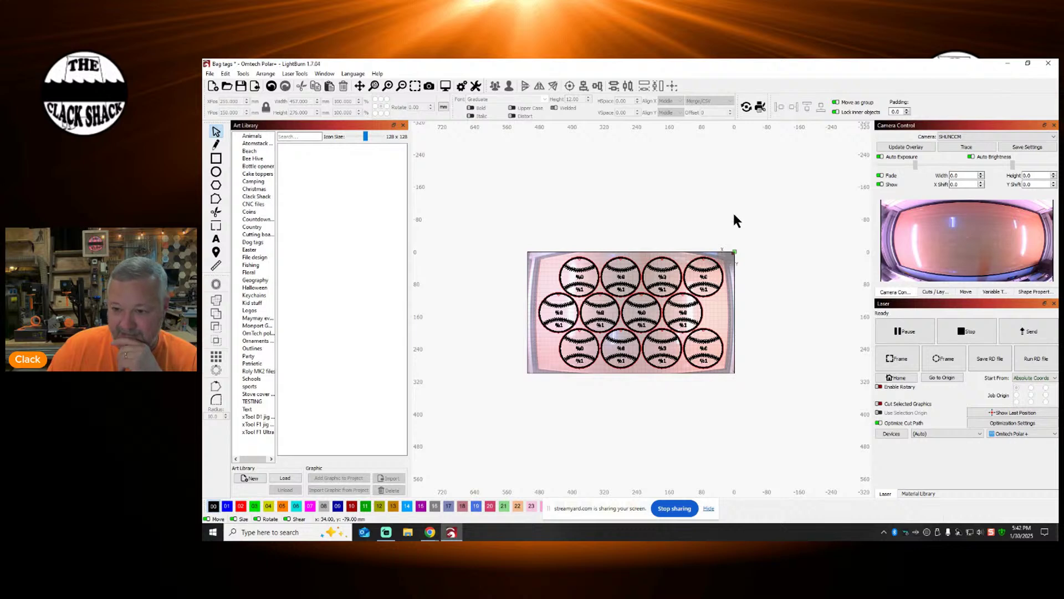
Step: Preview the tag job and open the Players file in Excel, arranging its window to compare the list with the preview
{"action": "right_click", "coordinate": [715, 297]}
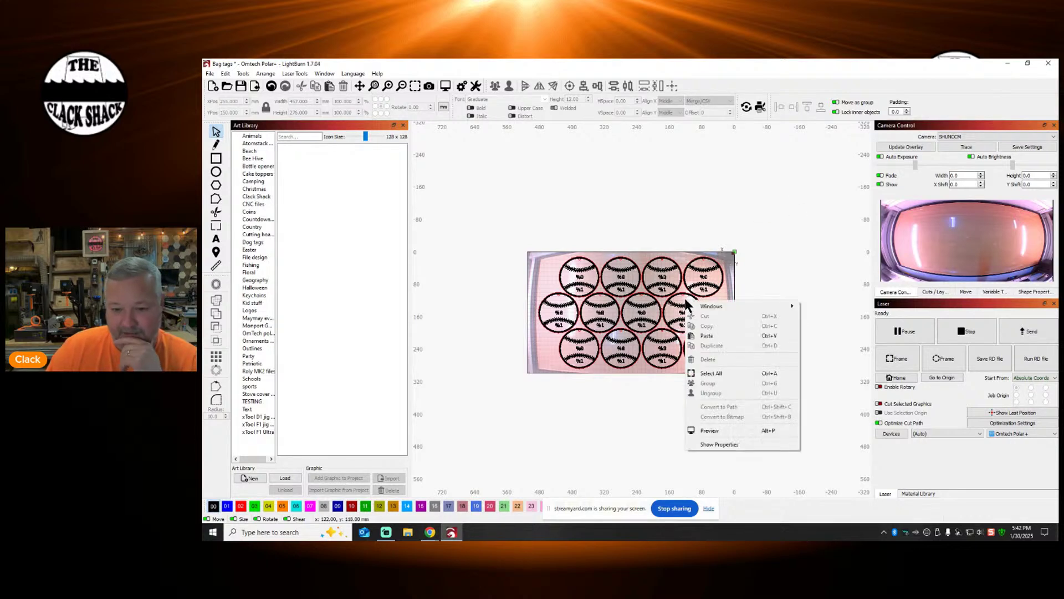
{"action": "left_click", "coordinate": [710, 427]}
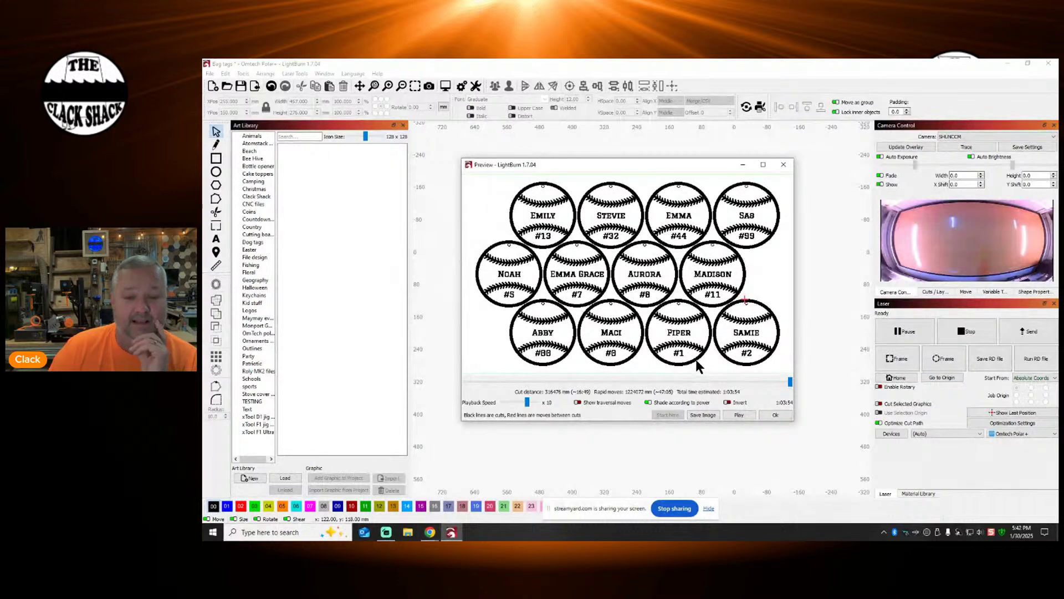
{"action": "left_click", "coordinate": [407, 532]}
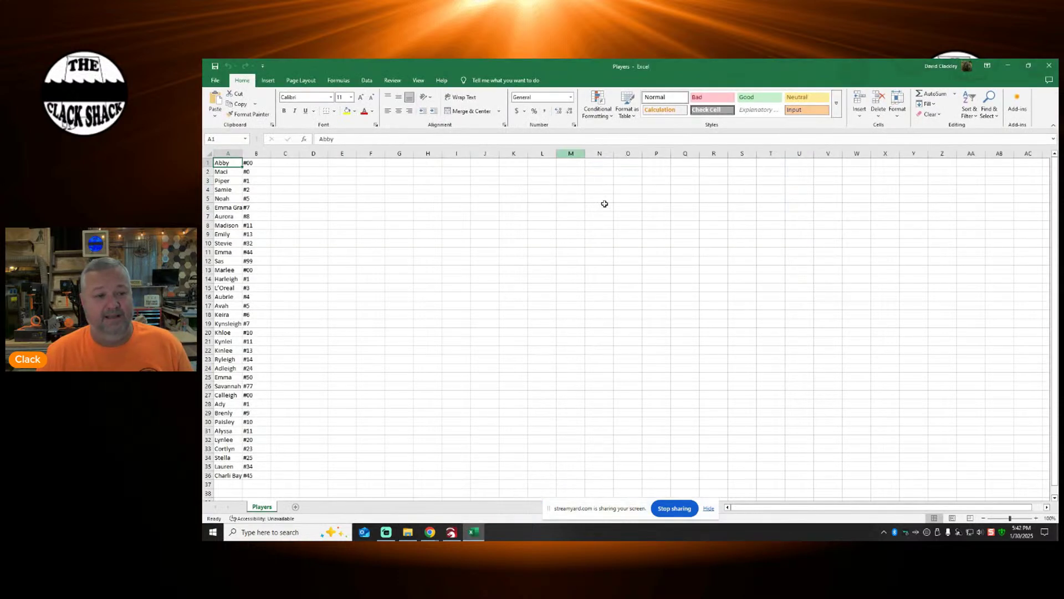
{"action": "left_click", "coordinate": [1027, 65]}
{"action": "left_click_drag", "start_coordinate": [655, 167], "coordinate": [539, 394]}
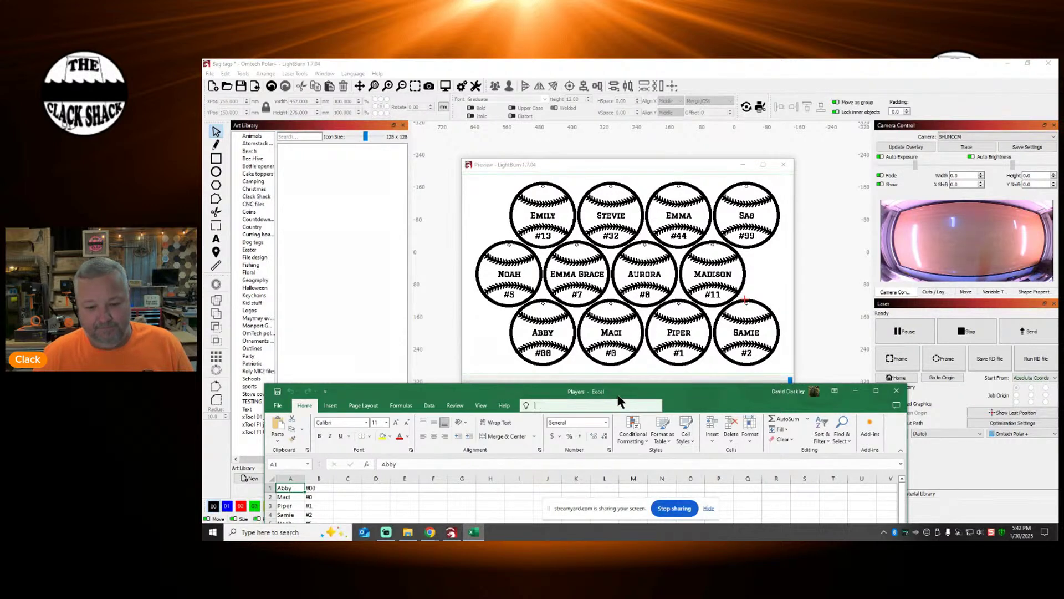
{"action": "left_click_drag", "start_coordinate": [681, 398], "coordinate": [763, 100]}
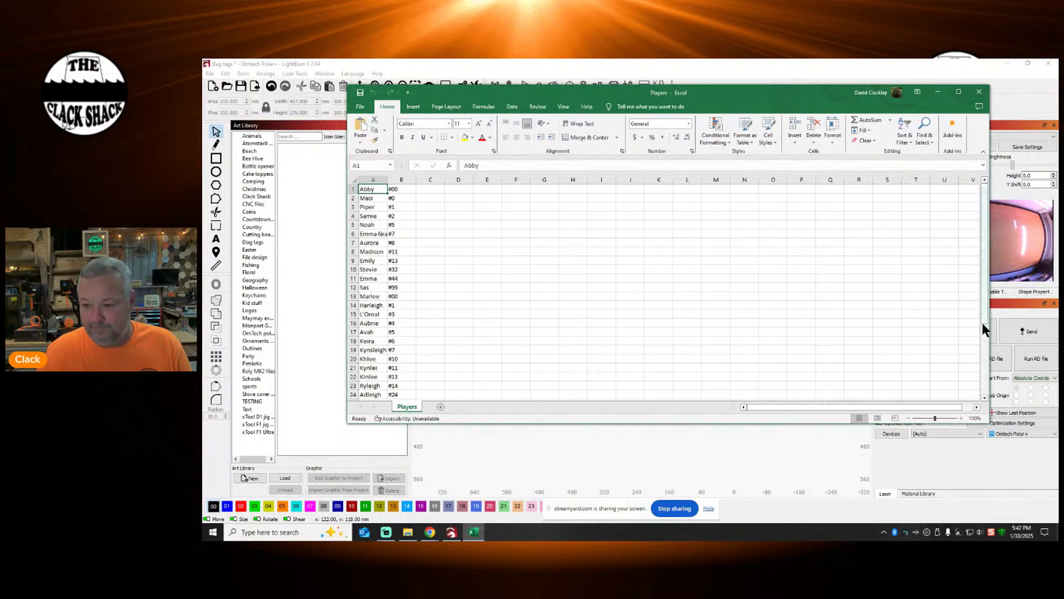
{"action": "left_click_drag", "start_coordinate": [981, 304], "coordinate": [729, 444]}
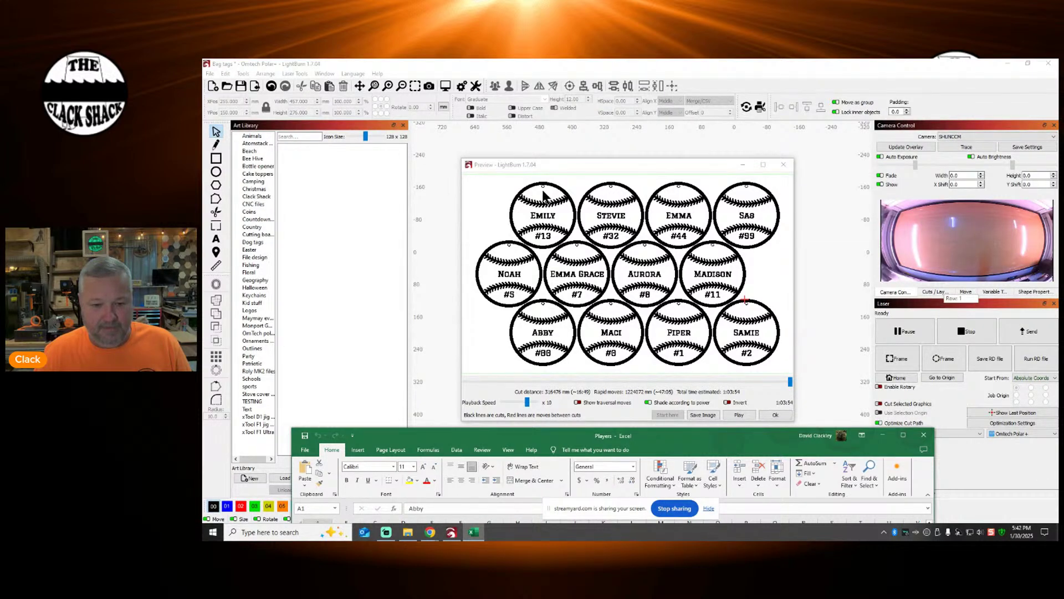
{"action": "left_click_drag", "start_coordinate": [645, 440], "coordinate": [651, 121]}
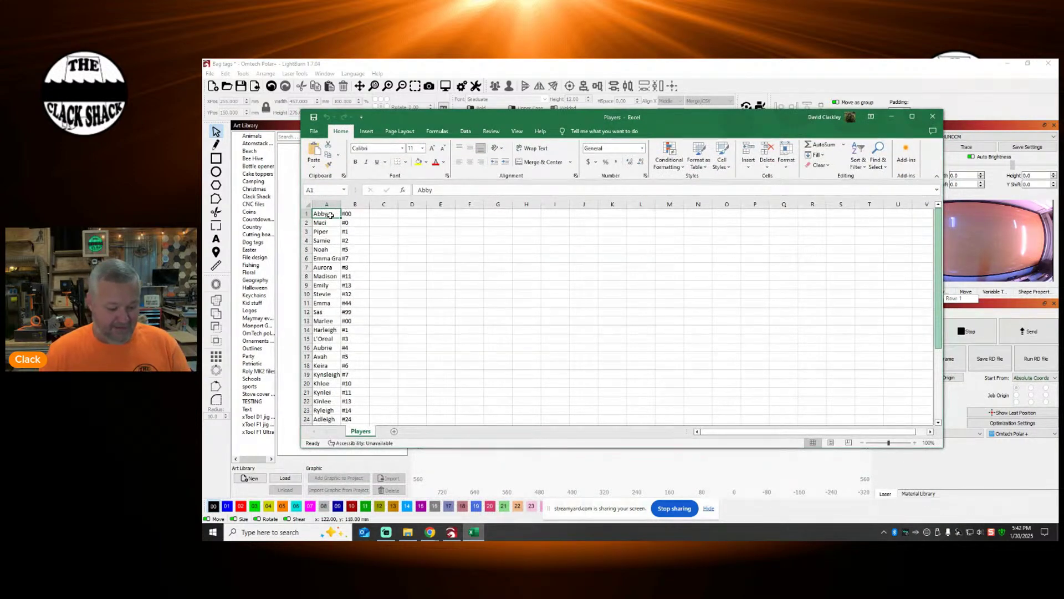
Step: Fill the first 12 names in column A with yellow, then minimize the spreadsheet and close the job preview in LightBurn
{"action": "key", "text": "shift+Down"}
{"action": "key", "text": "shift+Down"}
{"action": "key", "text": "shift+Down"}
{"action": "key", "text": "shift+Down"}
{"action": "key", "text": "shift+Down"}
{"action": "key", "text": "shift+Down"}
{"action": "key", "text": "shift+Down"}
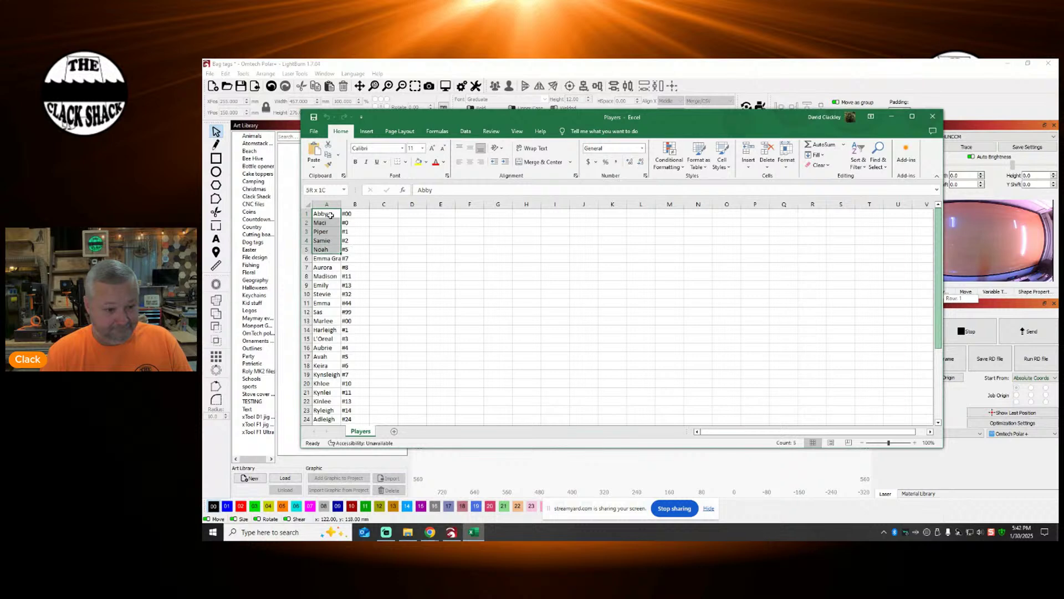
{"action": "key", "text": "shift+Down"}
{"action": "key", "text": "shift+Down"}
{"action": "key", "text": "shift+Down"}
{"action": "key", "text": "shift+Down"}
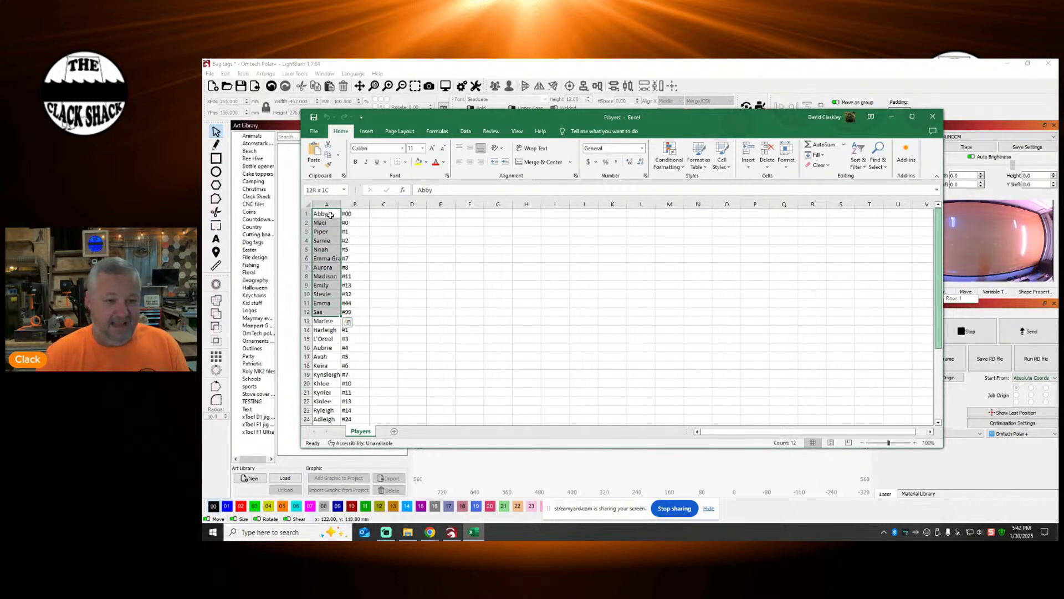
{"action": "left_click", "coordinate": [418, 161]}
{"action": "left_click", "coordinate": [408, 260]}
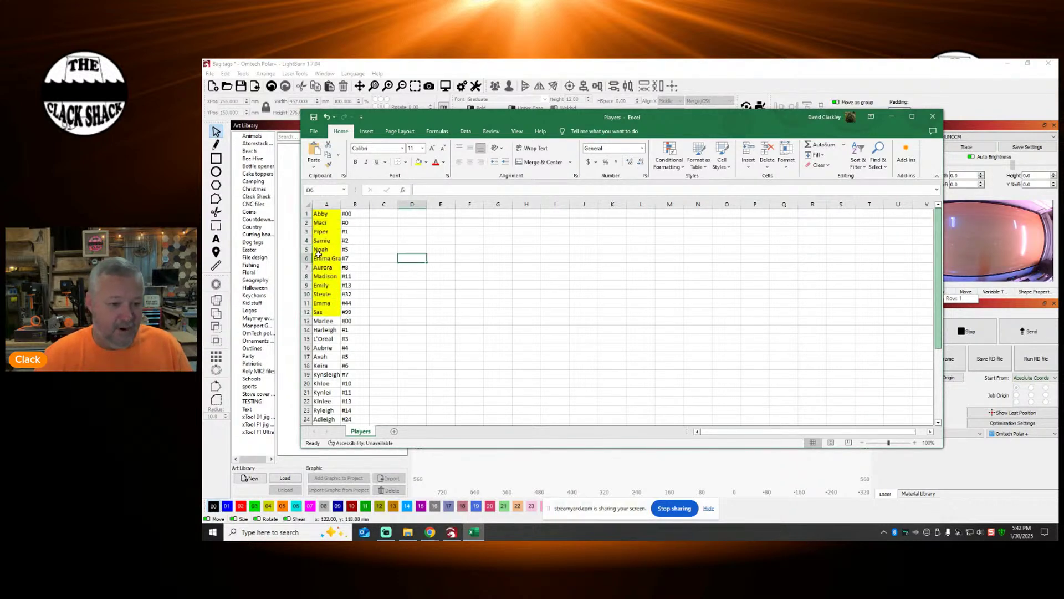
{"action": "left_click", "coordinate": [891, 117]}
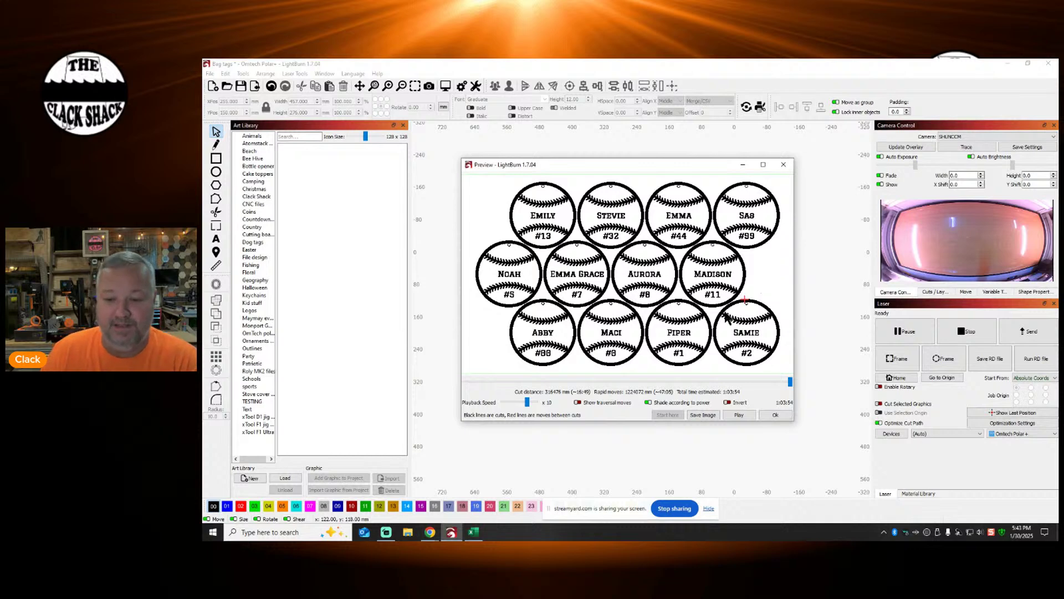
{"action": "left_click", "coordinate": [776, 415]}
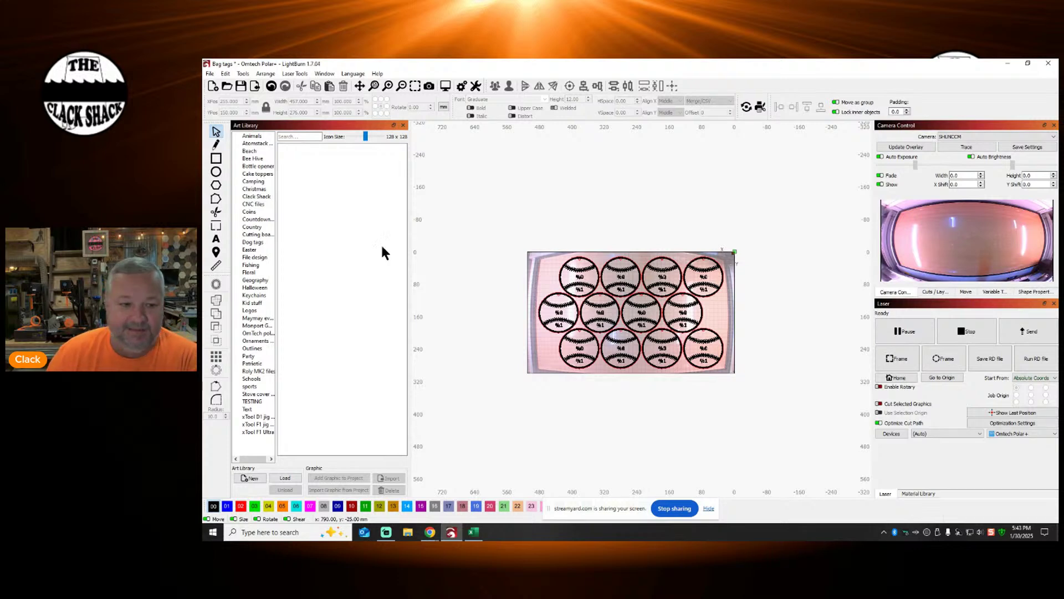
Step: Move the laser head to about X 126, Y 53 mm on the bed and check its position and the camera view
{"action": "left_click", "coordinate": [216, 251]}
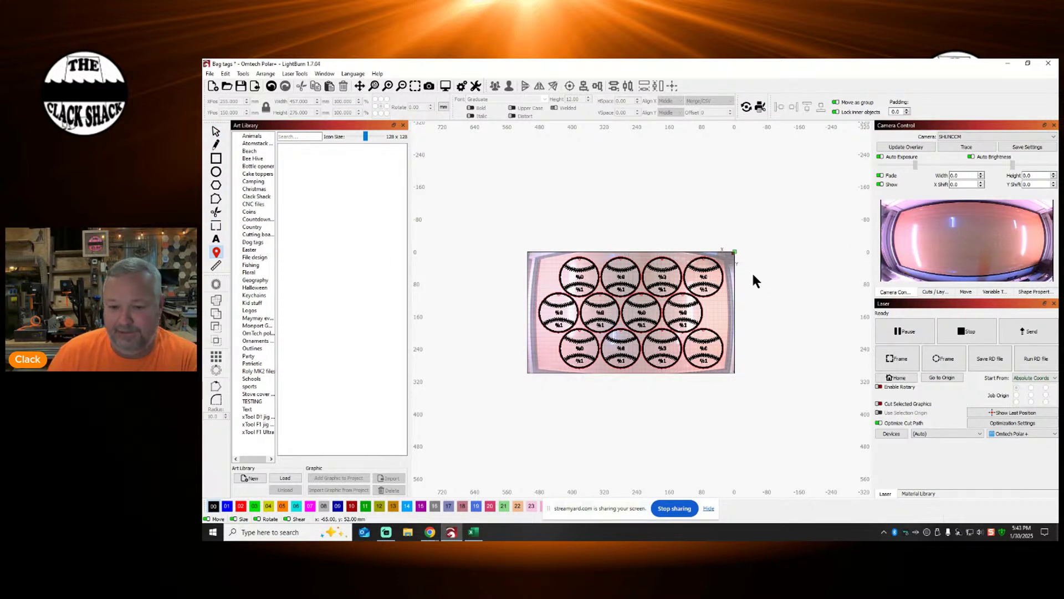
{"action": "left_click", "coordinate": [685, 279]}
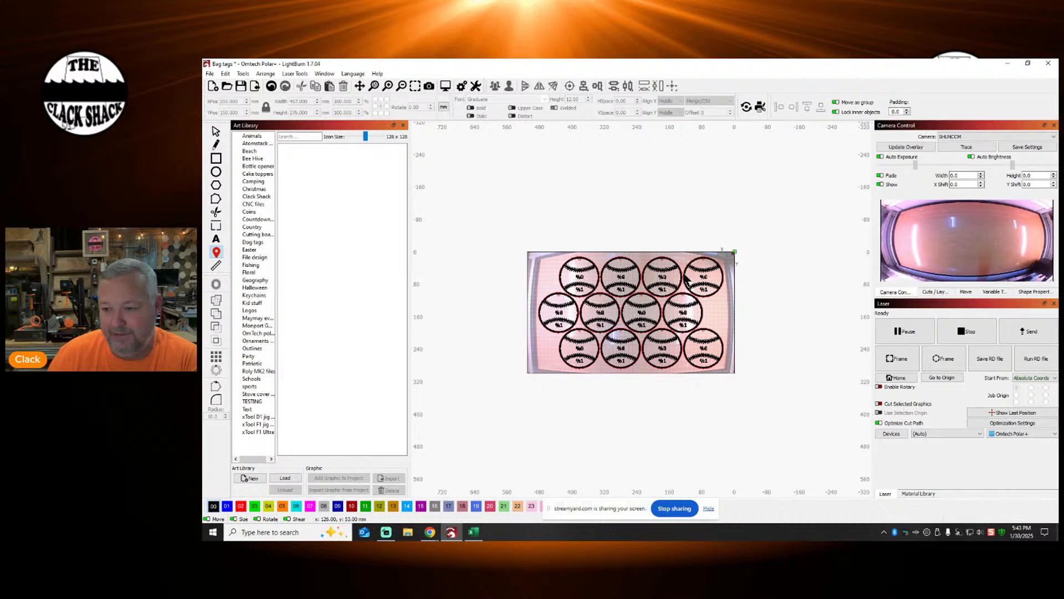
{"action": "left_click", "coordinate": [966, 293]}
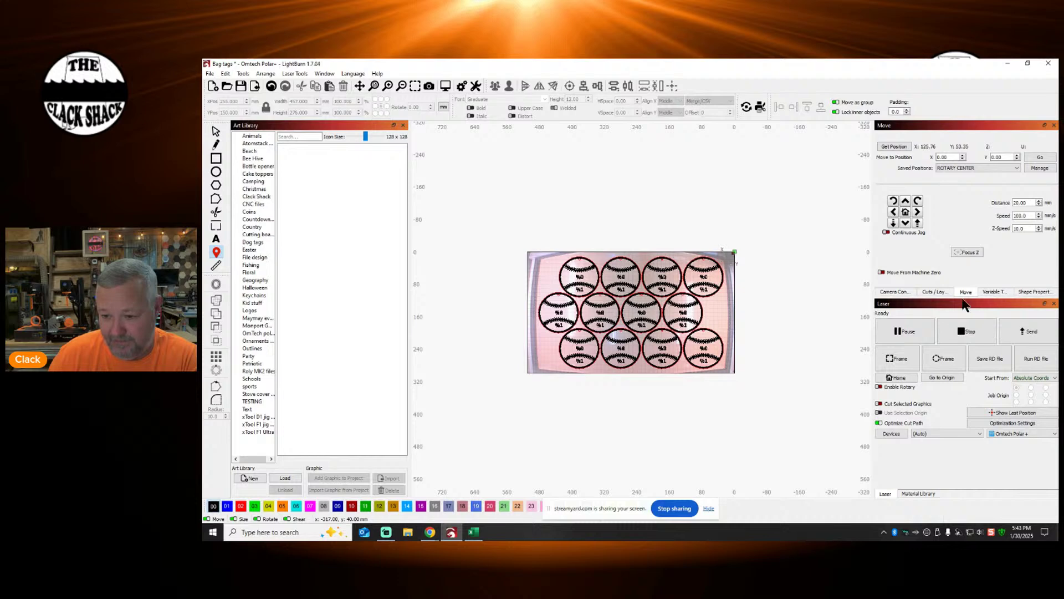
{"action": "left_click", "coordinate": [937, 292]}
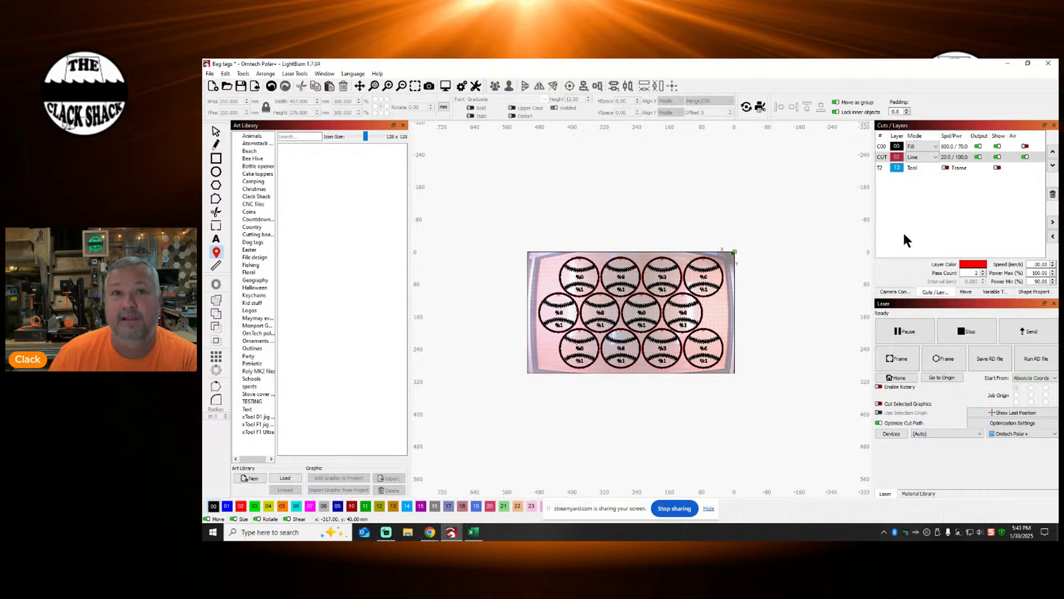
{"action": "left_click", "coordinate": [904, 292]}
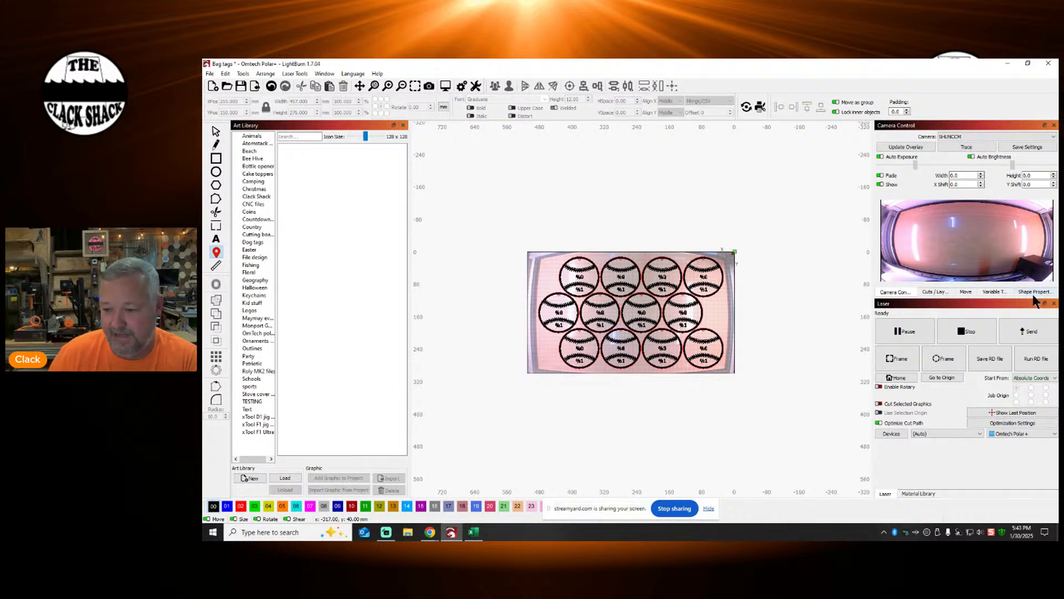
Step: Send the job to the laser controller under the file name BAG TAGS and review the cut layer settings
{"action": "left_click", "coordinate": [1026, 330]}
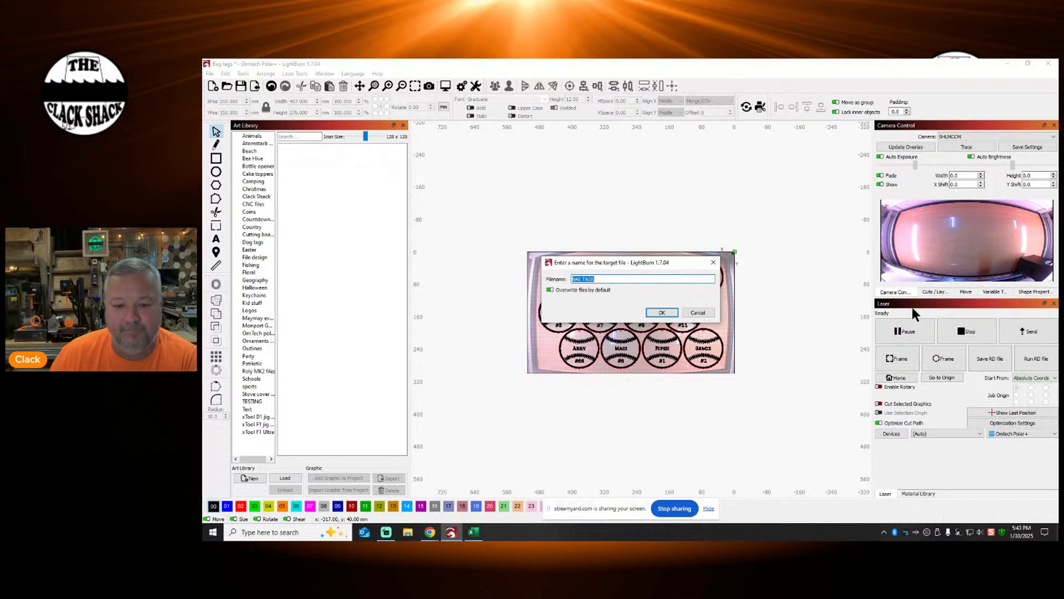
{"action": "left_click", "coordinate": [661, 312]}
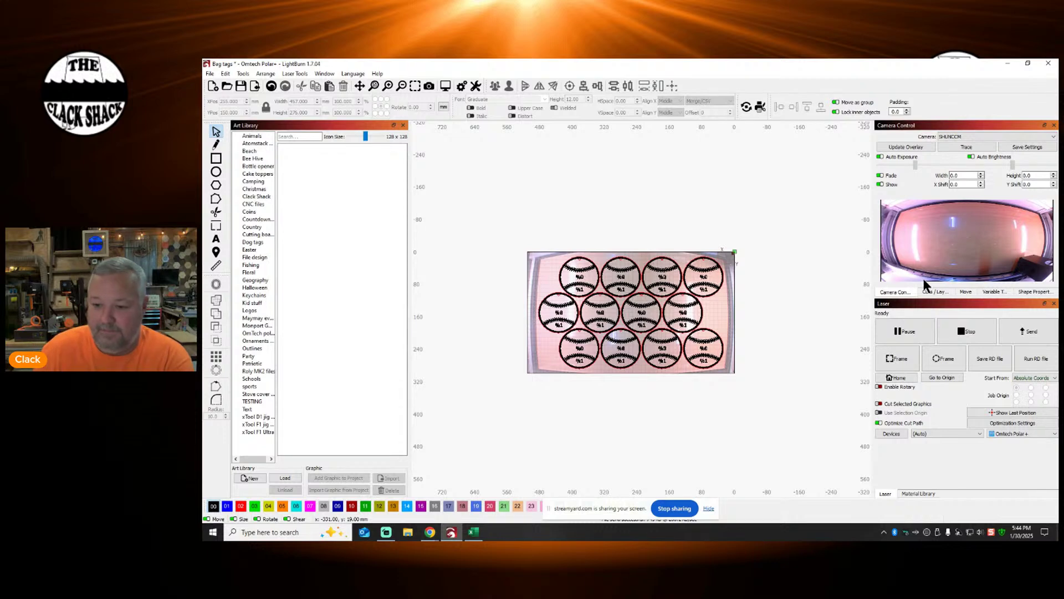
{"action": "left_click", "coordinate": [933, 292]}
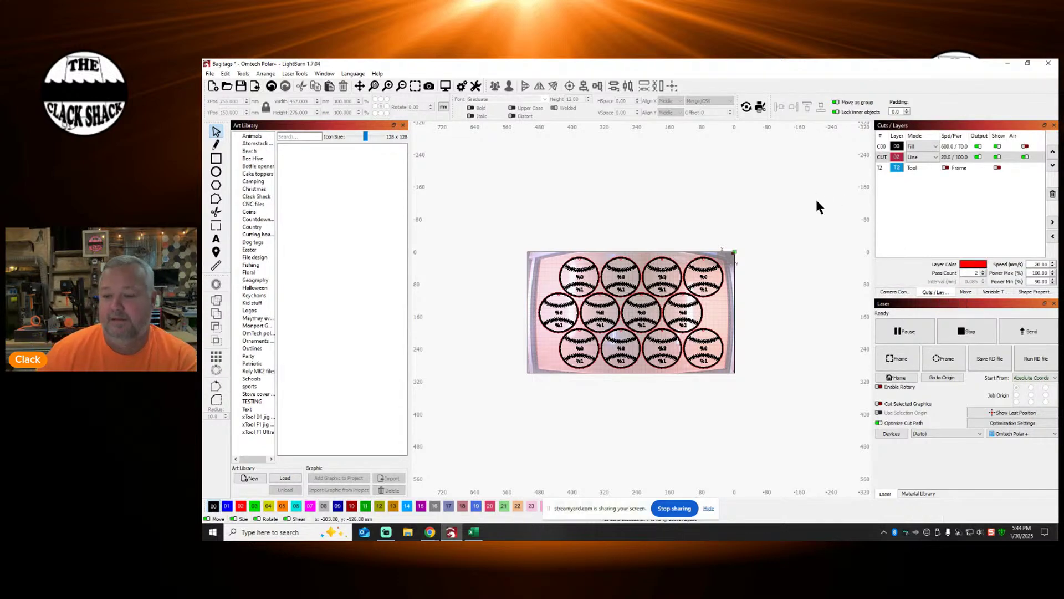
{"action": "left_click", "coordinate": [899, 292]}
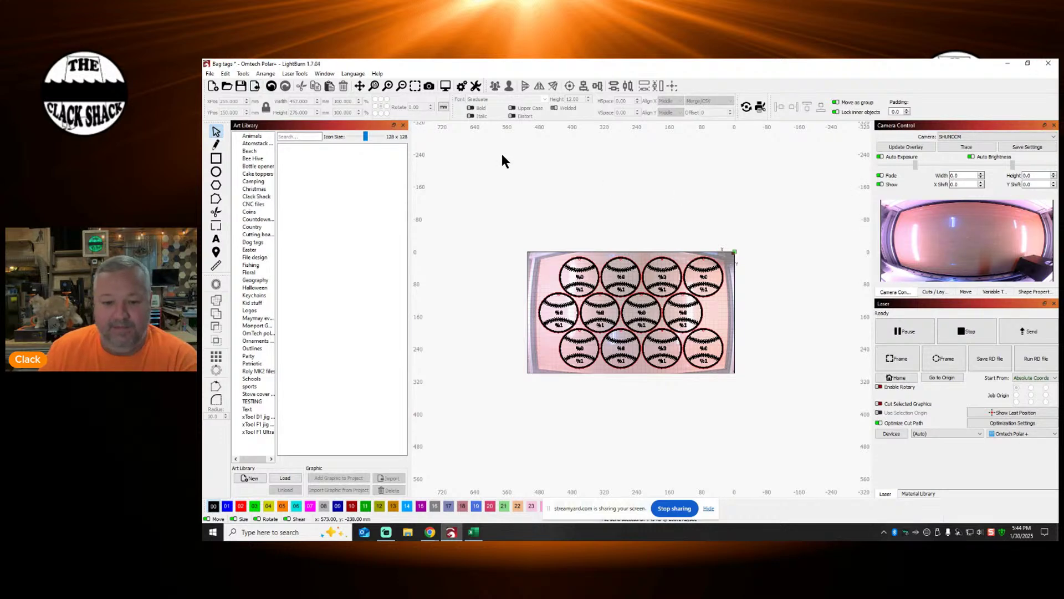
Step: Undo the array's moves and creation back to the single baseball tag in the lower-left corner of the bed
{"action": "left_click", "coordinate": [272, 87]}
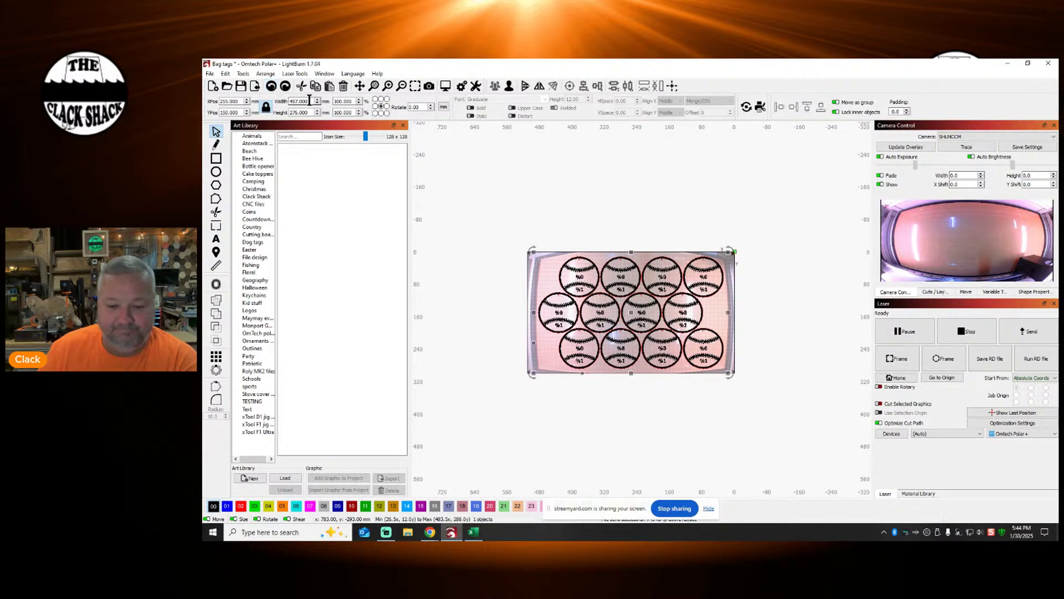
{"action": "left_click", "coordinate": [270, 86]}
{"action": "key", "text": "ctrl+shift+z"}
{"action": "left_click", "coordinate": [271, 86]}
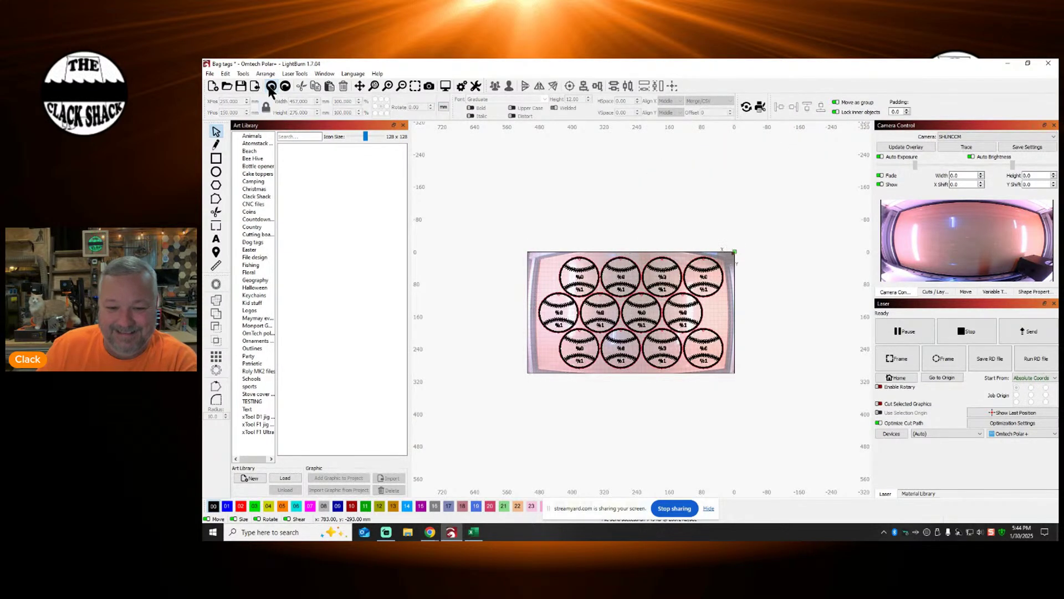
{"action": "left_click", "coordinate": [270, 86]}
{"action": "left_click", "coordinate": [270, 87]}
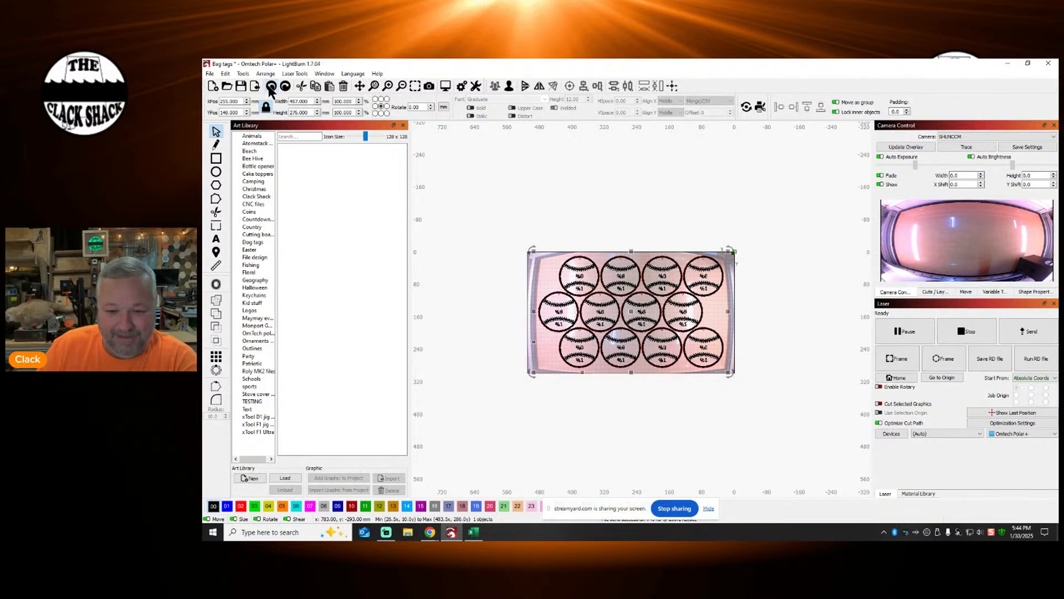
{"action": "left_click", "coordinate": [270, 87]}
{"action": "left_click", "coordinate": [271, 87]}
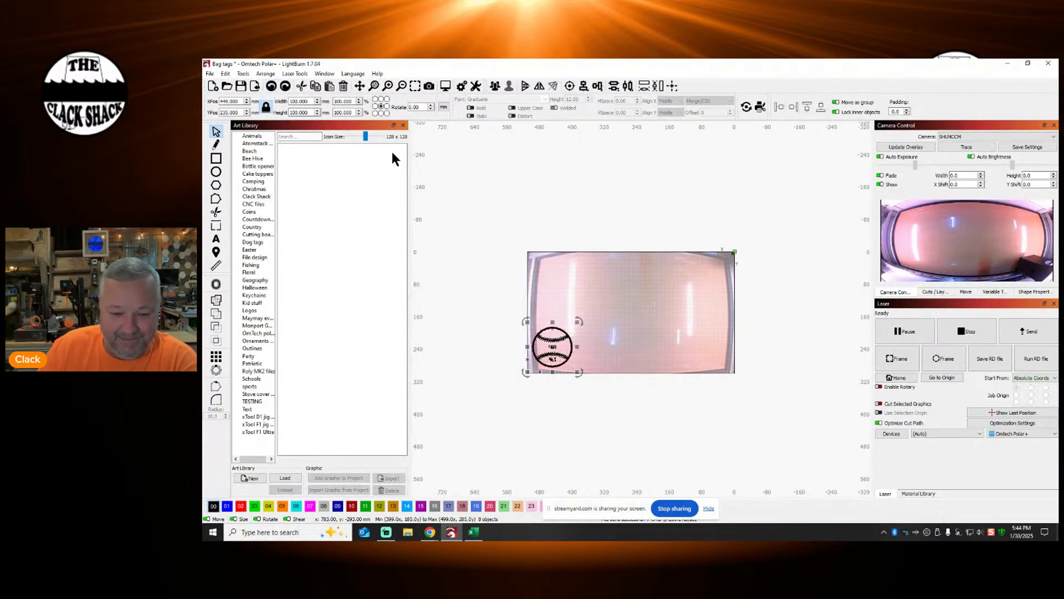
Step: Create a grid array of 4 columns and 3 rows from the single baseball tag
{"action": "left_click", "coordinate": [216, 356]}
{"action": "left_click_drag", "start_coordinate": [640, 181], "coordinate": [308, 157]}
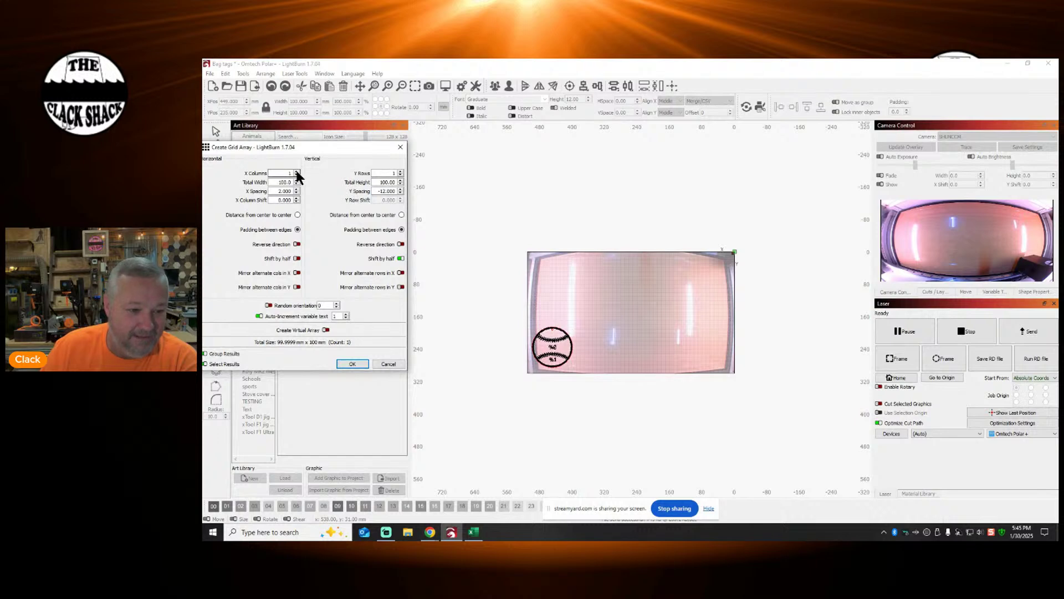
{"action": "left_click", "coordinate": [297, 171]}
{"action": "left_click", "coordinate": [297, 171]}
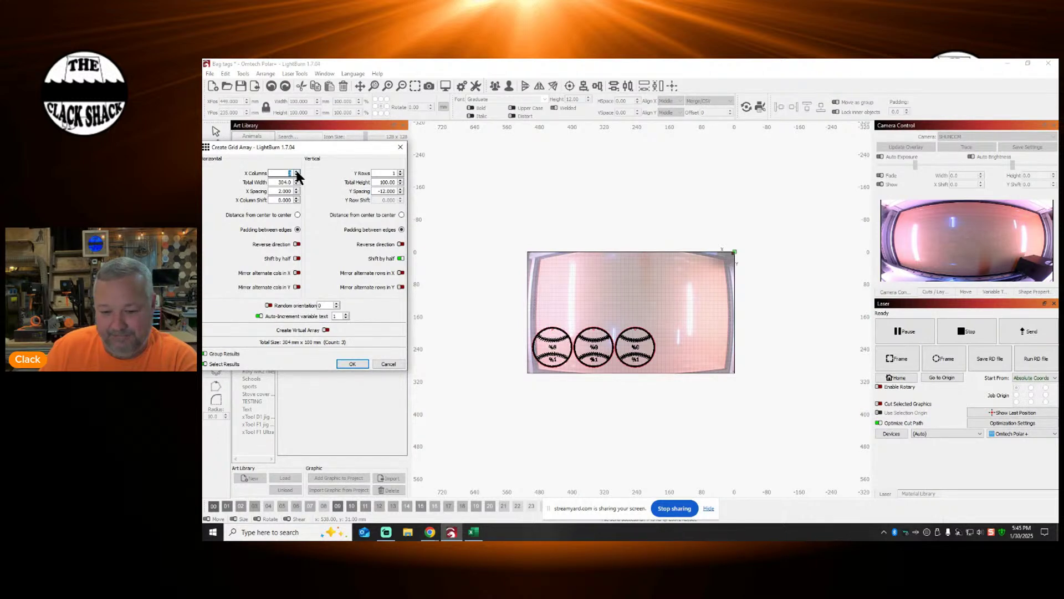
{"action": "left_click", "coordinate": [297, 171]}
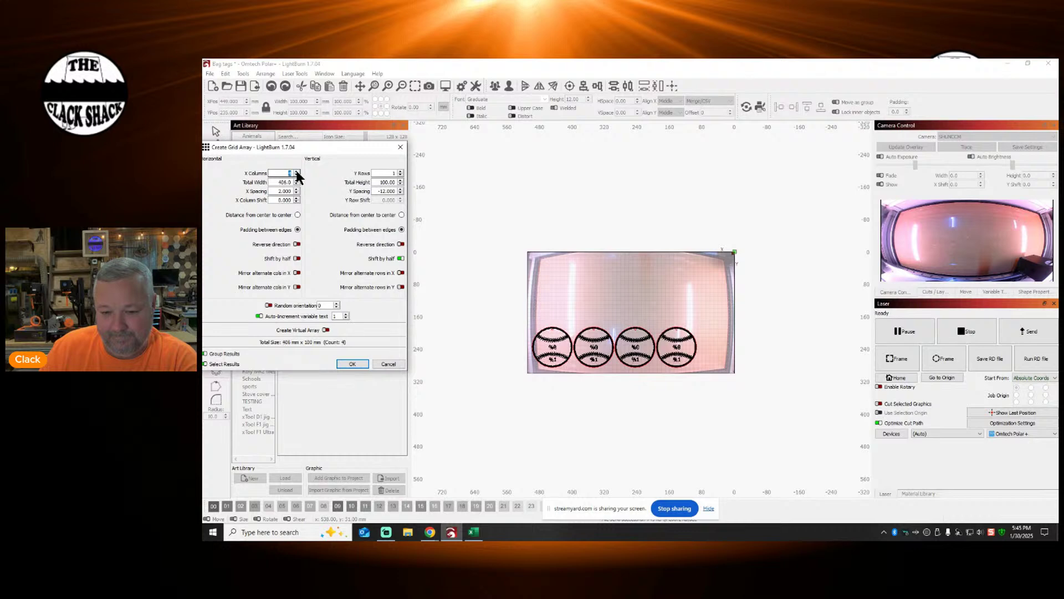
{"action": "left_click", "coordinate": [400, 171]}
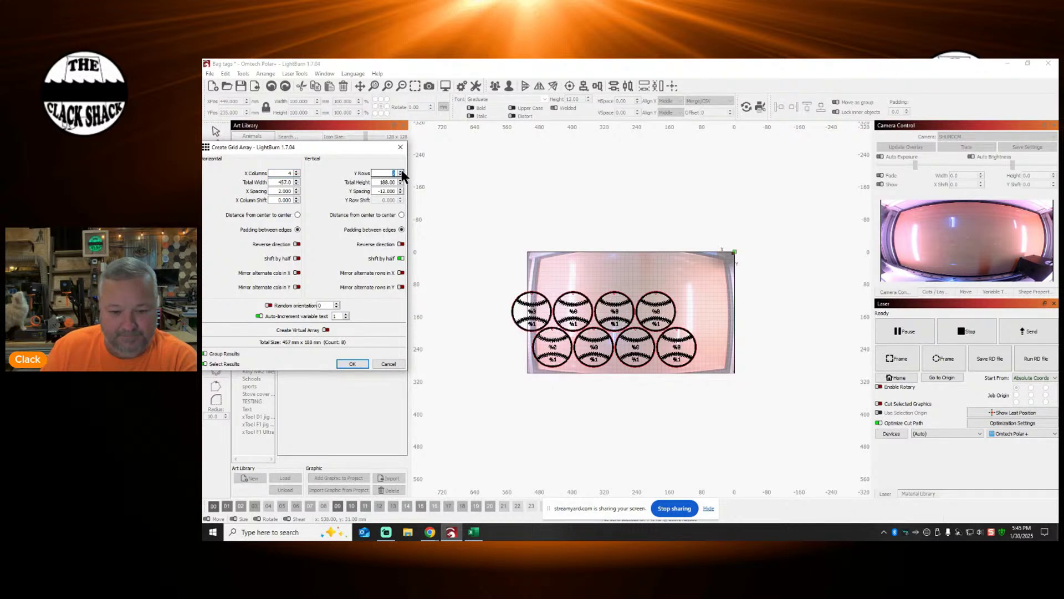
{"action": "left_click", "coordinate": [400, 171]}
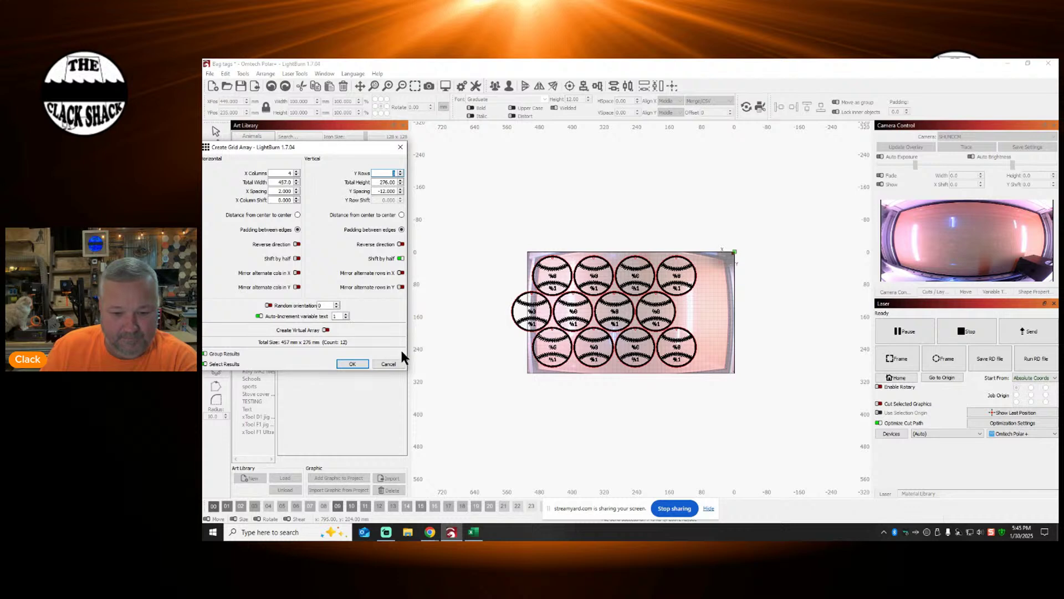
{"action": "left_click", "coordinate": [352, 364]}
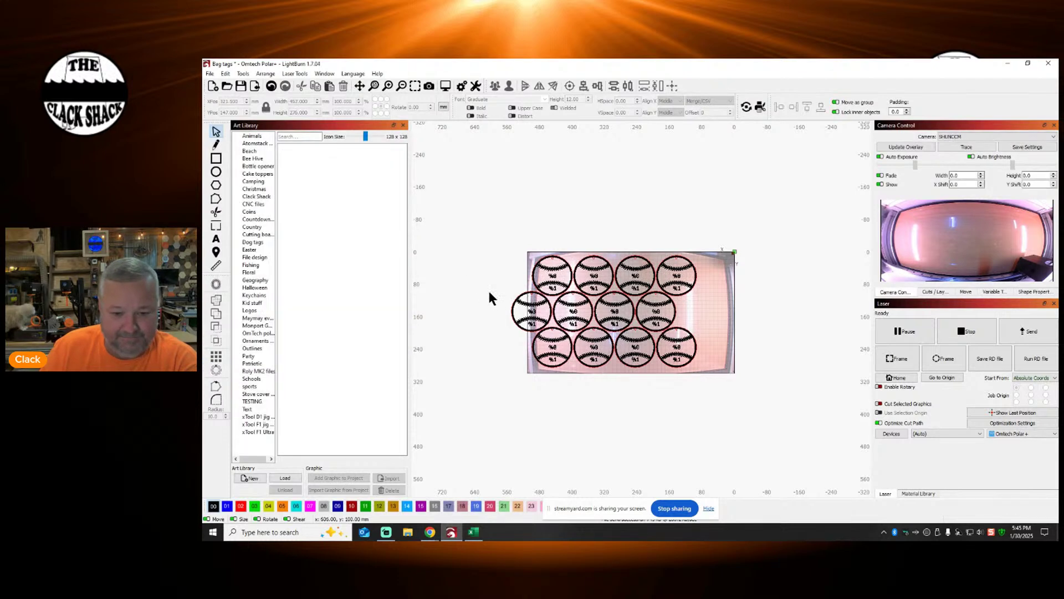
{"action": "left_click_drag", "start_coordinate": [491, 286], "coordinate": [551, 338]}
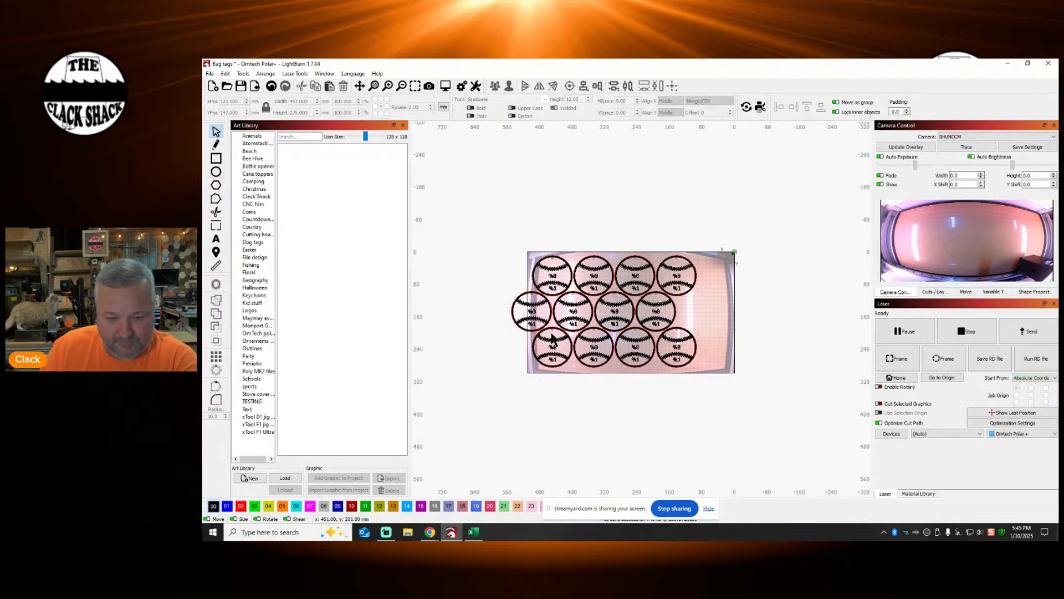
Step: Ungroup the tag array and delete the middle-row baseball tag that hangs over the left edge of the bed
{"action": "right_click", "coordinate": [536, 306]}
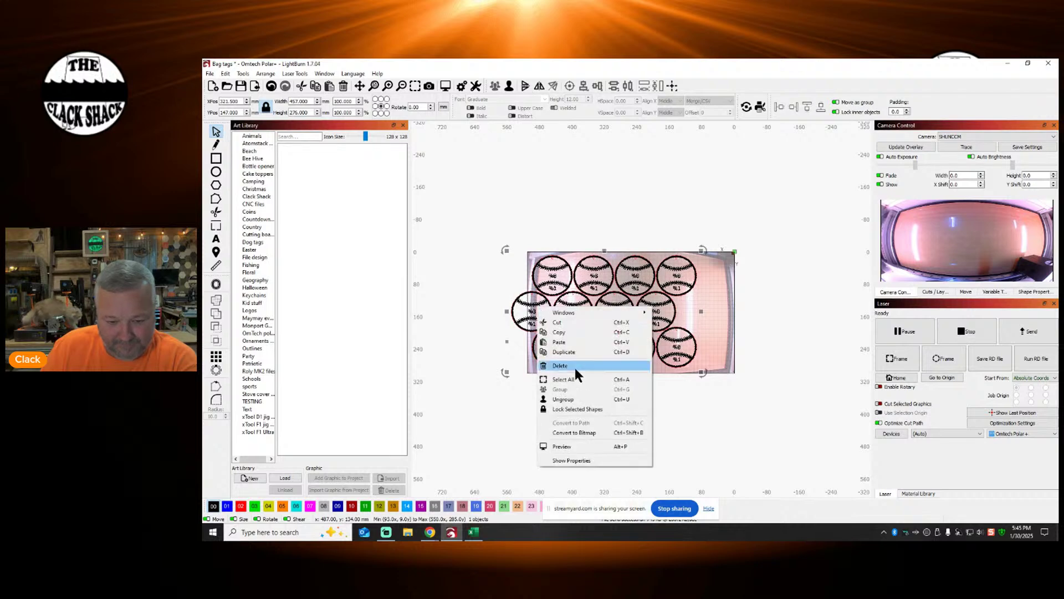
{"action": "left_click", "coordinate": [573, 397]}
{"action": "left_click", "coordinate": [531, 311]}
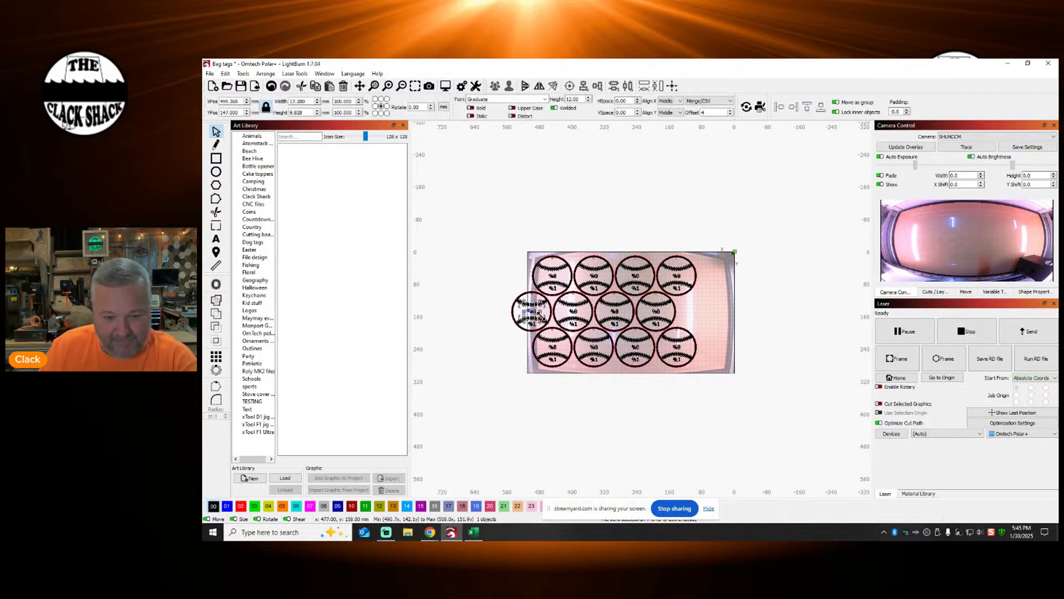
{"action": "left_click", "coordinate": [540, 316]}
{"action": "scroll", "coordinate": [541, 316], "scroll_direction": "up", "scroll_amount": 2}
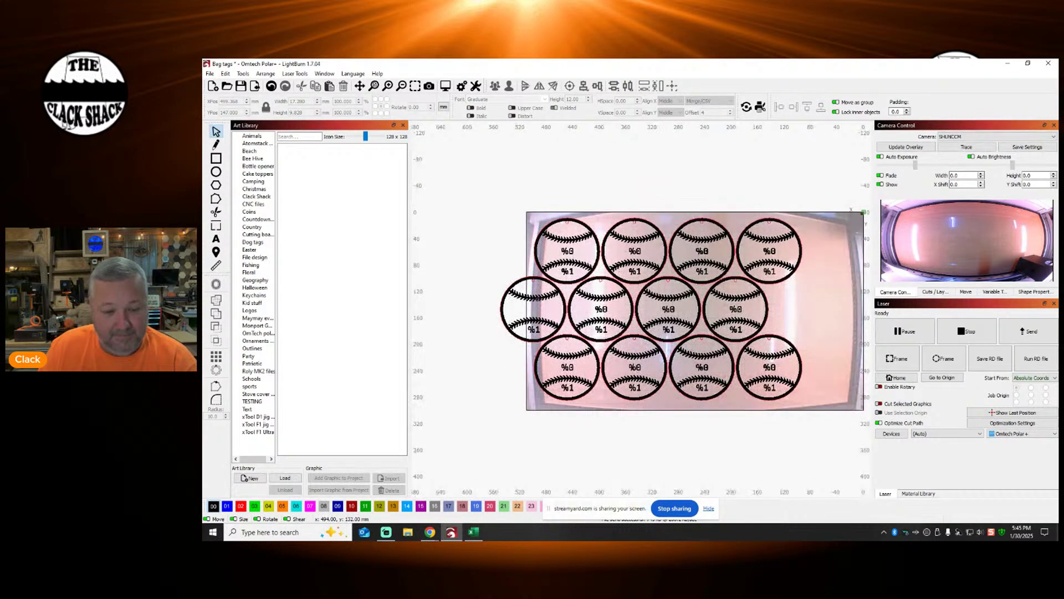
{"action": "left_click", "coordinate": [487, 271]}
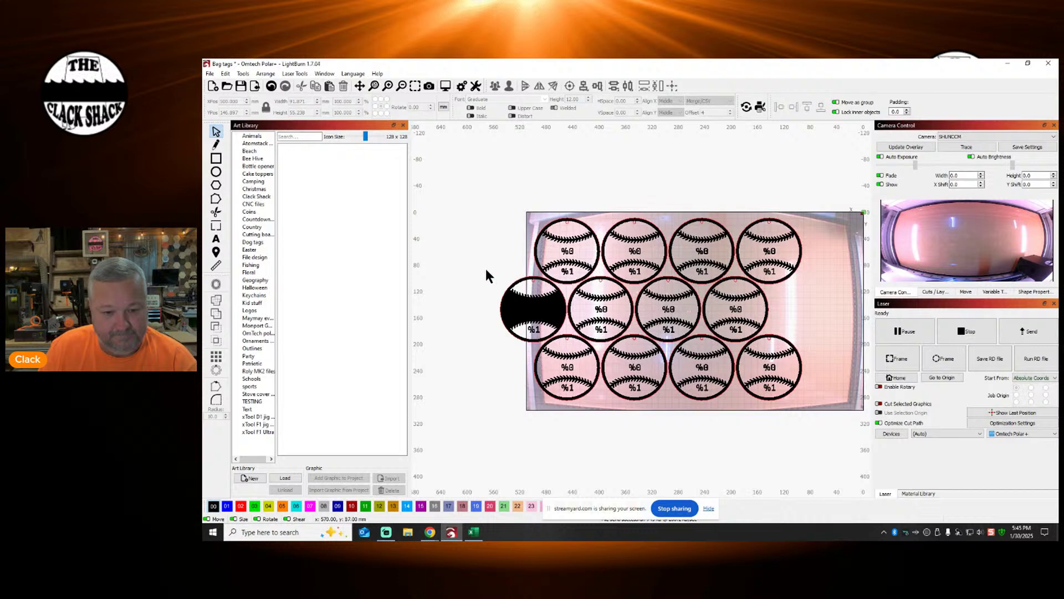
{"action": "left_click_drag", "start_coordinate": [480, 267], "coordinate": [570, 345]}
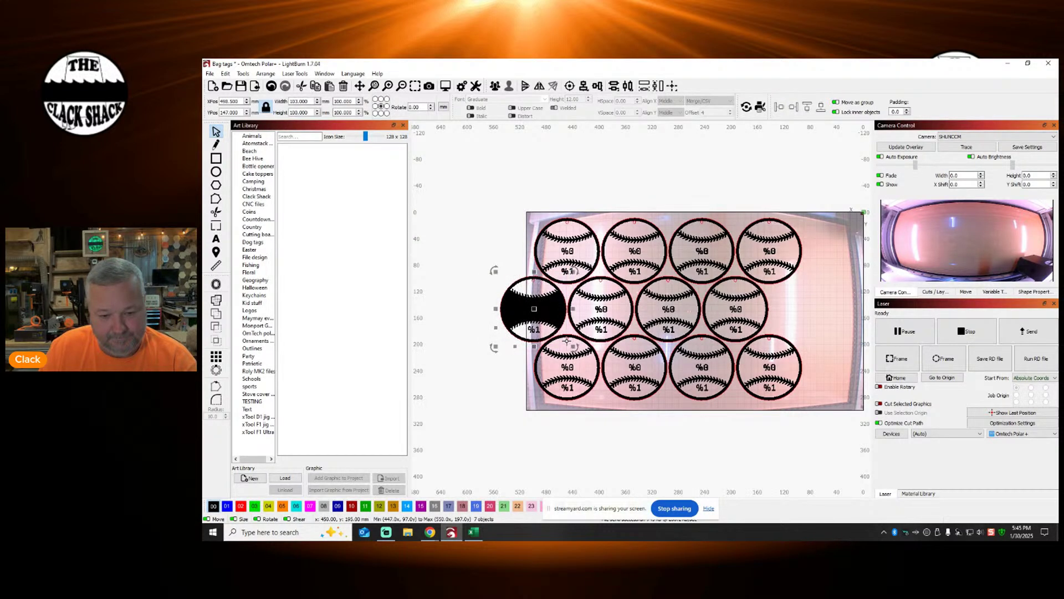
{"action": "left_click", "coordinate": [575, 344], "text": "ctrl"}
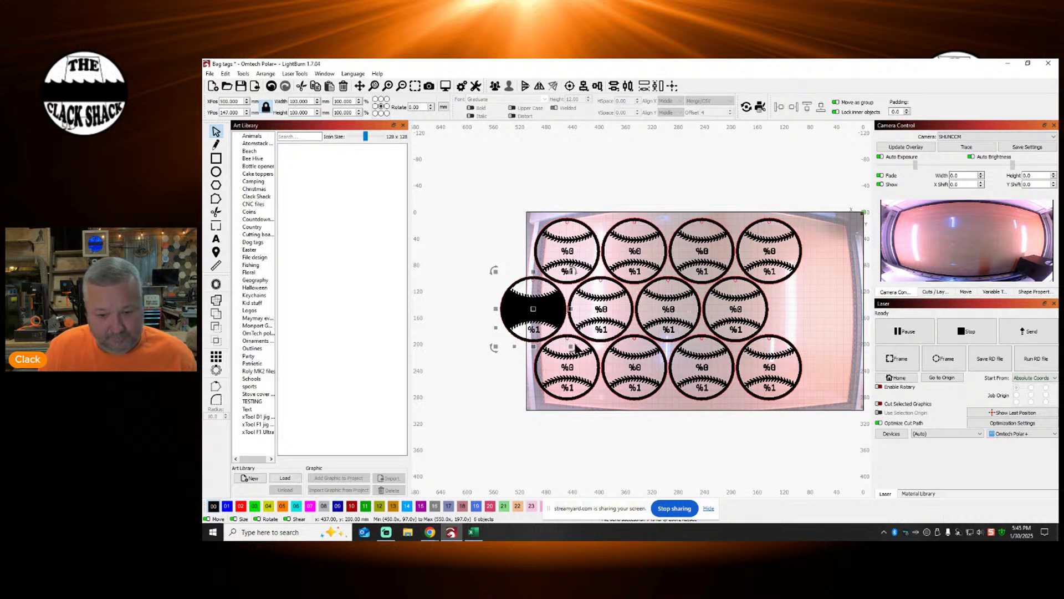
{"action": "key", "text": "Delete"}
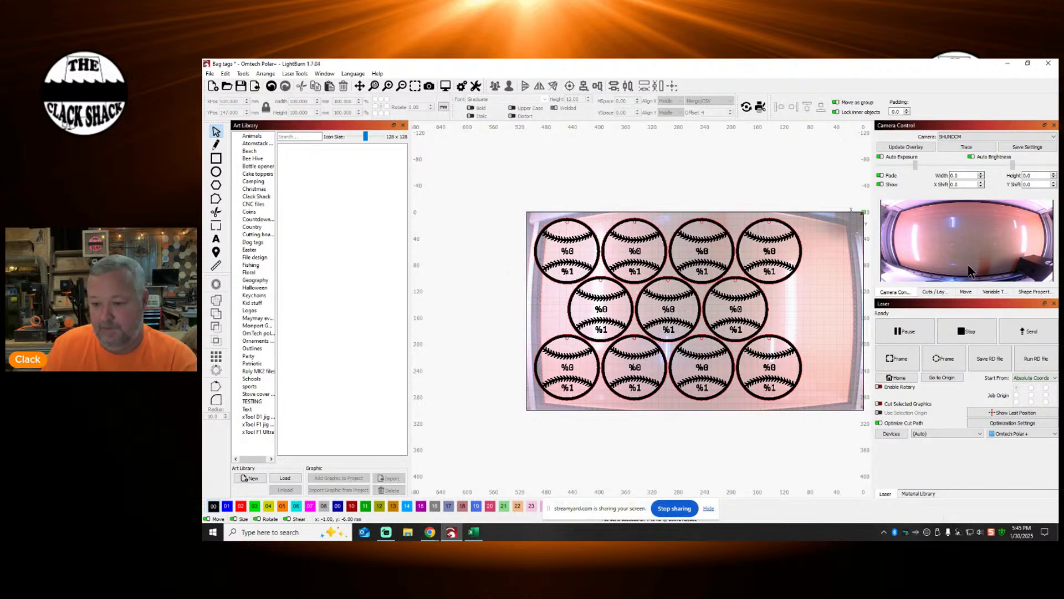
Step: Test the variable text merge of the Players CSV on the remaining baseball tags
{"action": "left_click", "coordinate": [994, 292]}
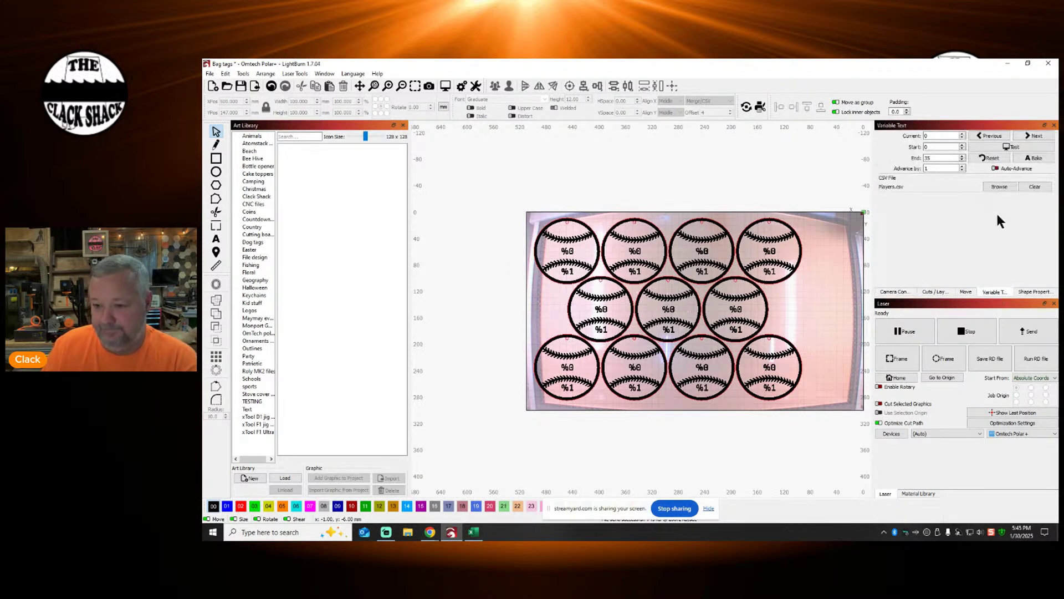
{"action": "left_click", "coordinate": [1001, 146]}
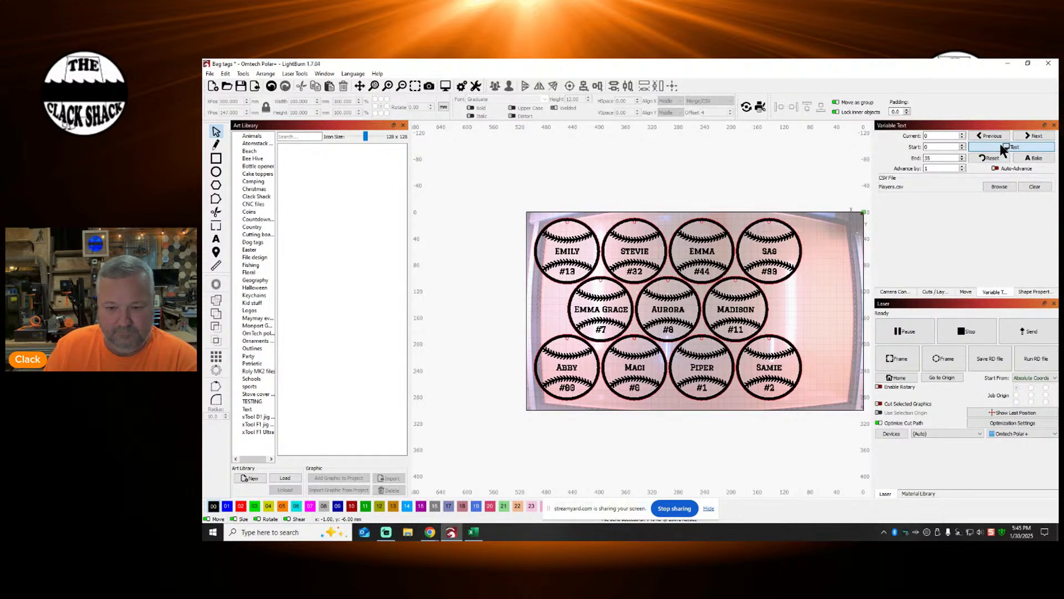
{"action": "left_click", "coordinate": [1001, 145]}
{"action": "left_click", "coordinate": [1006, 145]}
{"action": "left_click", "coordinate": [1007, 145]}
Step: Select all the remaining baseball tags and move them to the page center
{"action": "left_click_drag", "start_coordinate": [495, 186], "coordinate": [793, 410]}
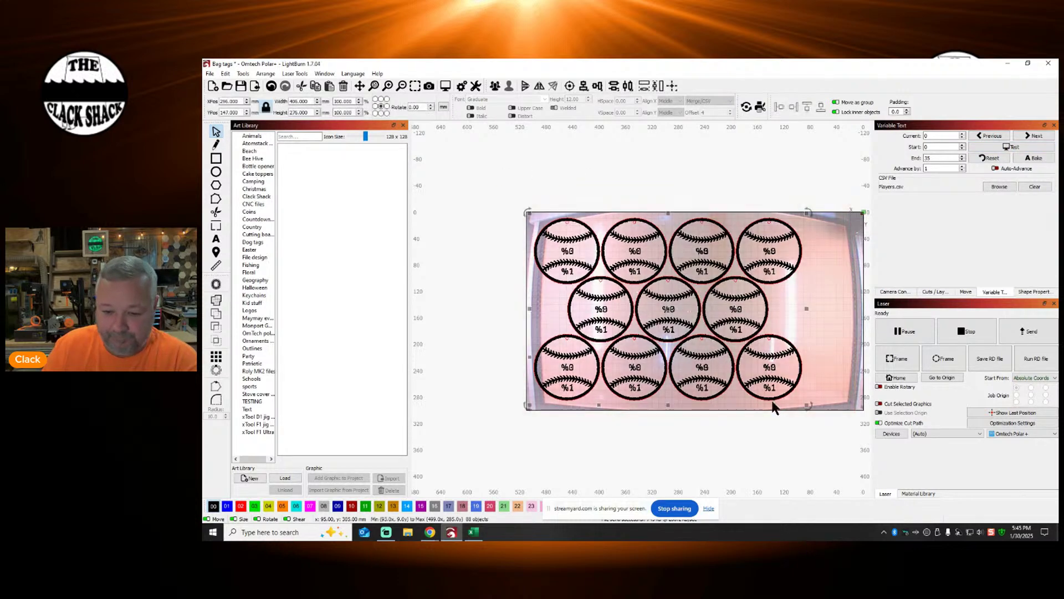
{"action": "left_click_drag", "start_coordinate": [668, 312], "coordinate": [697, 311]}
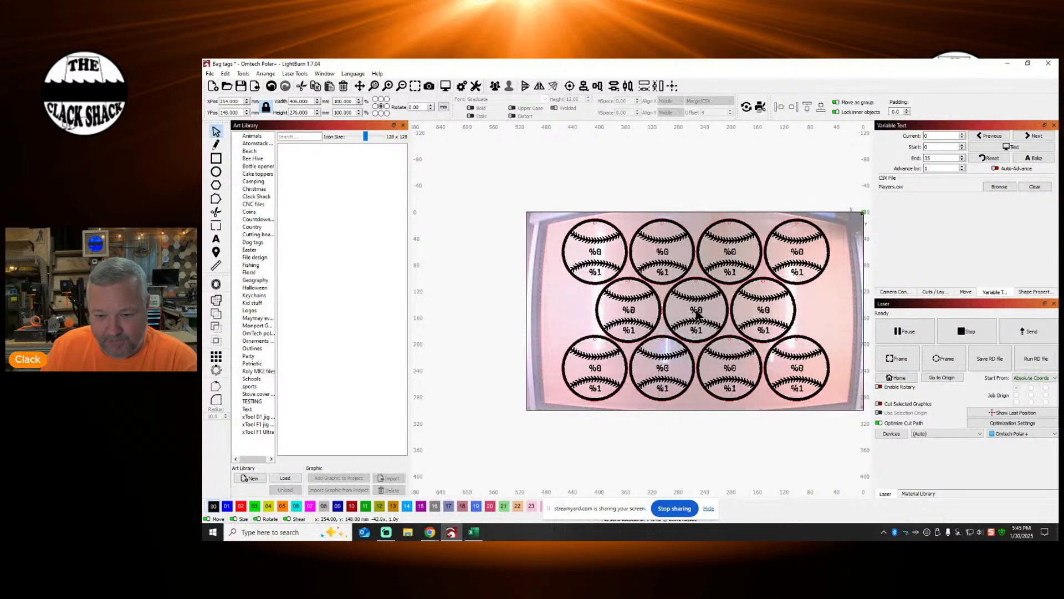
{"action": "left_click", "coordinate": [672, 87]}
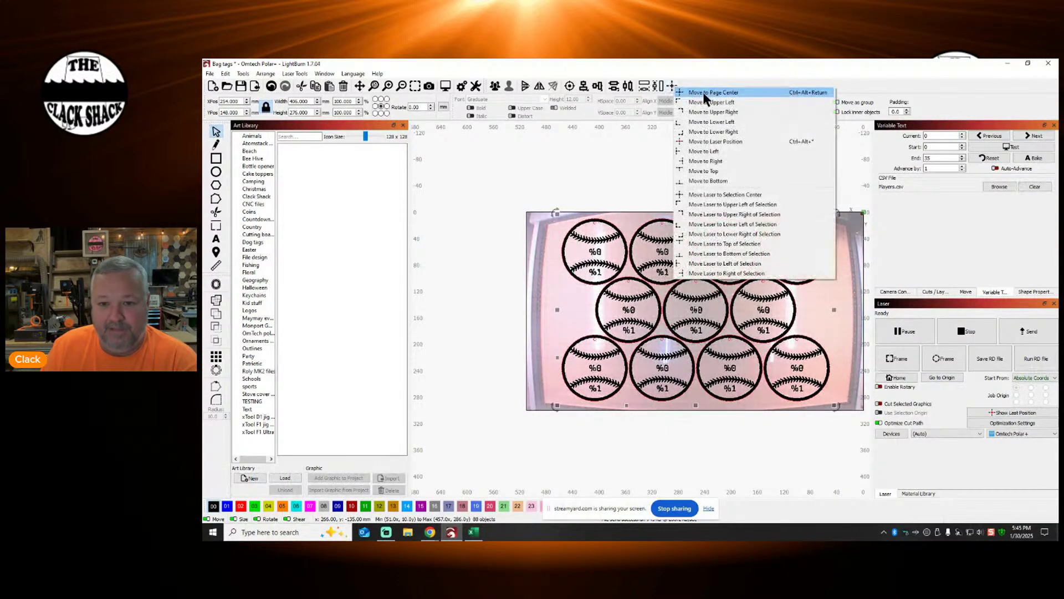
{"action": "left_click", "coordinate": [703, 93]}
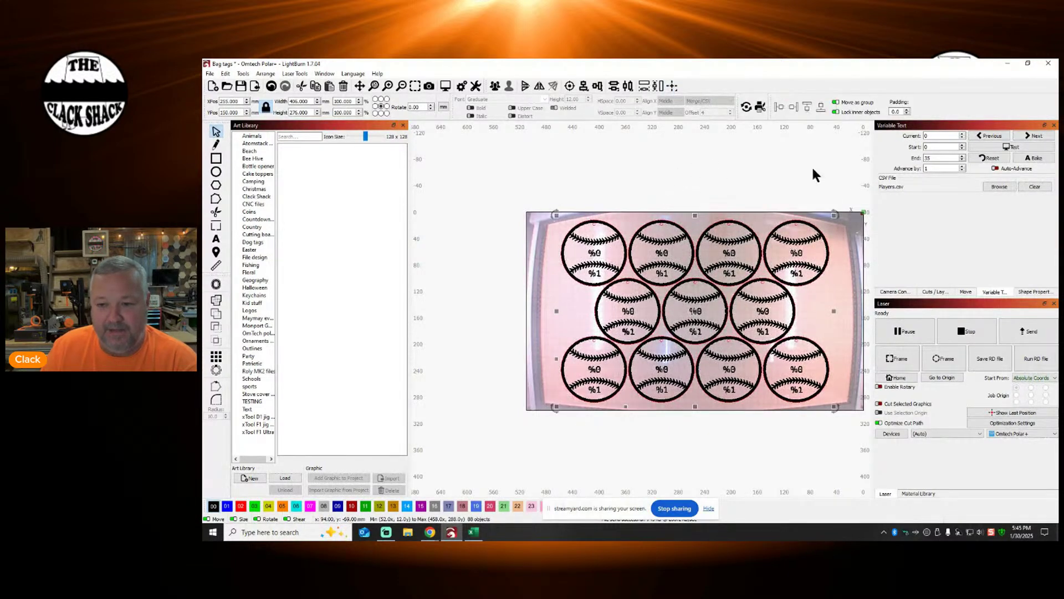
Step: Review the fill and cut layer settings and try to send the job to the laser
{"action": "left_click", "coordinate": [943, 292]}
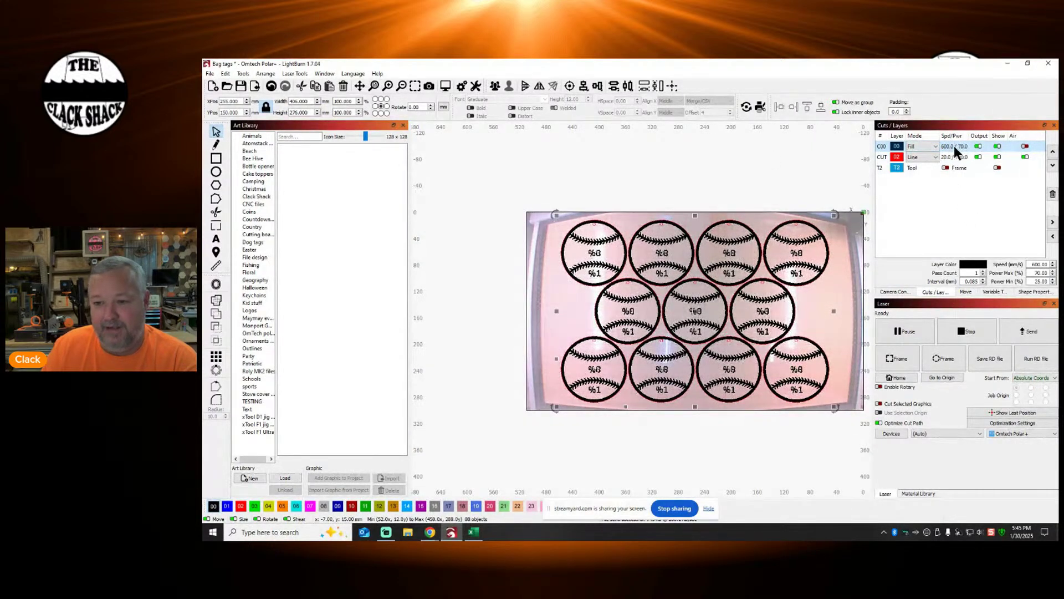
{"action": "left_click", "coordinate": [759, 162]}
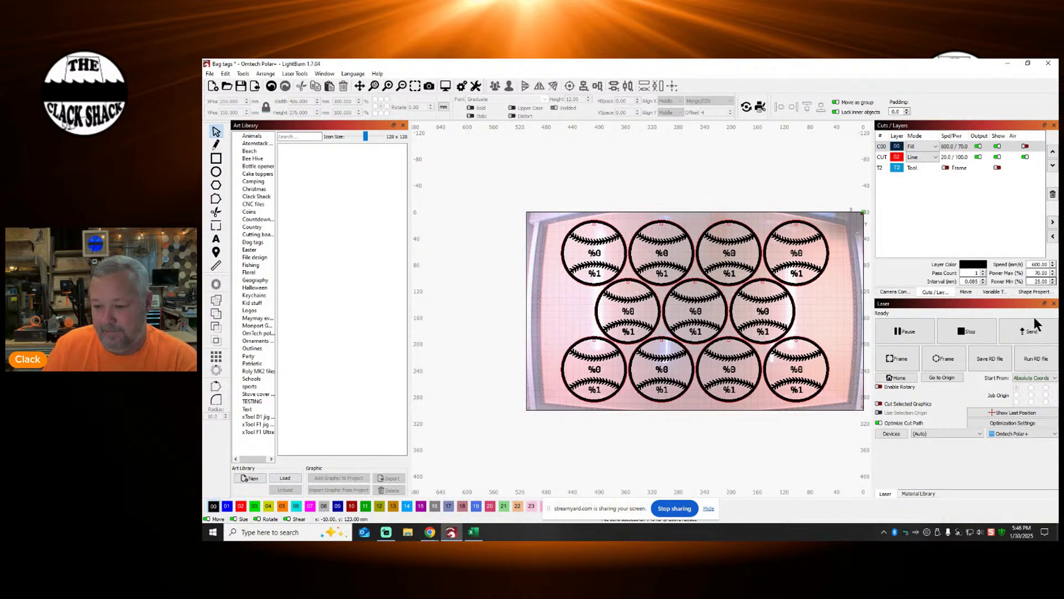
{"action": "left_click", "coordinate": [1020, 324]}
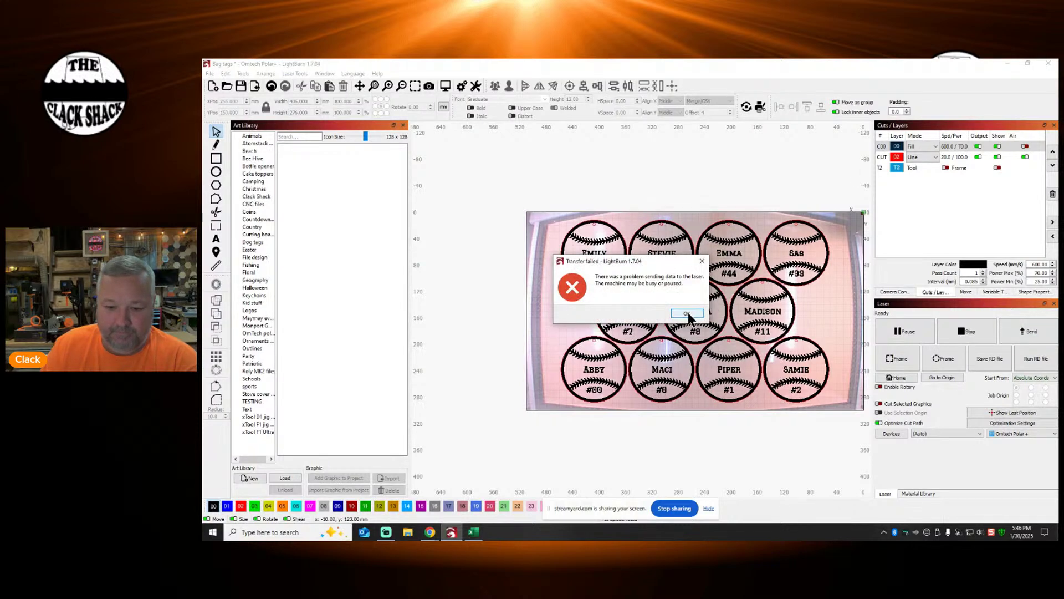
{"action": "left_click", "coordinate": [688, 313]}
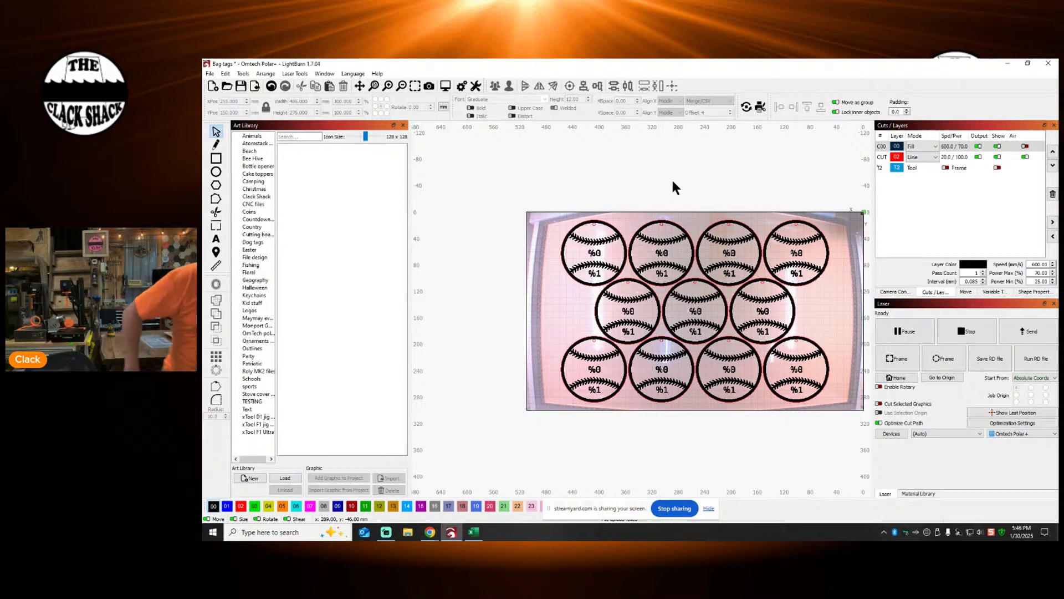
Step: Send the job to the laser controller under the file name BAG TAGS, checking the camera view of the bed
{"action": "left_click", "coordinate": [1013, 328]}
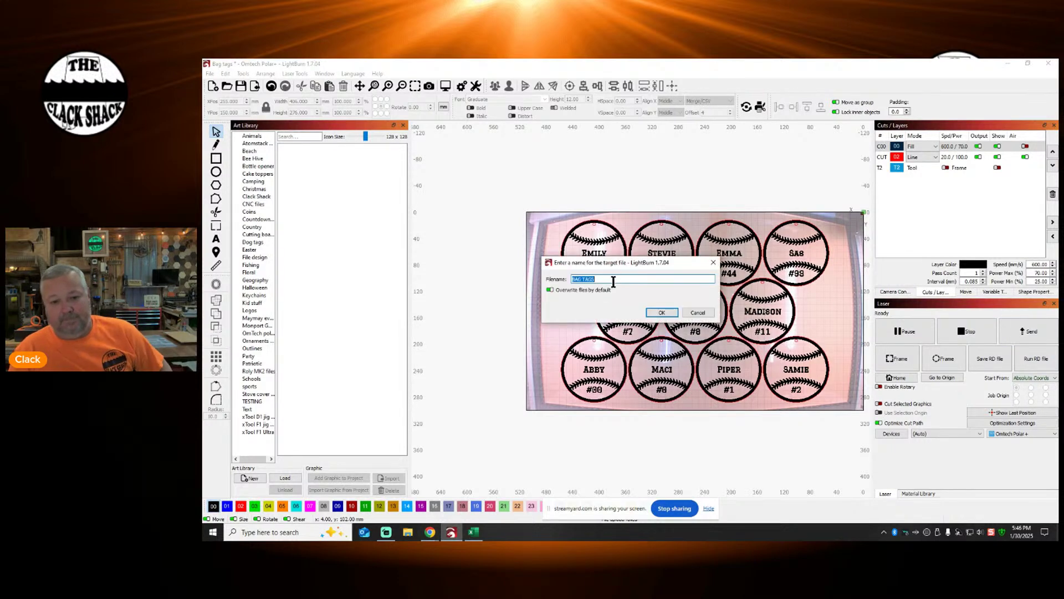
{"action": "left_click", "coordinate": [661, 313]}
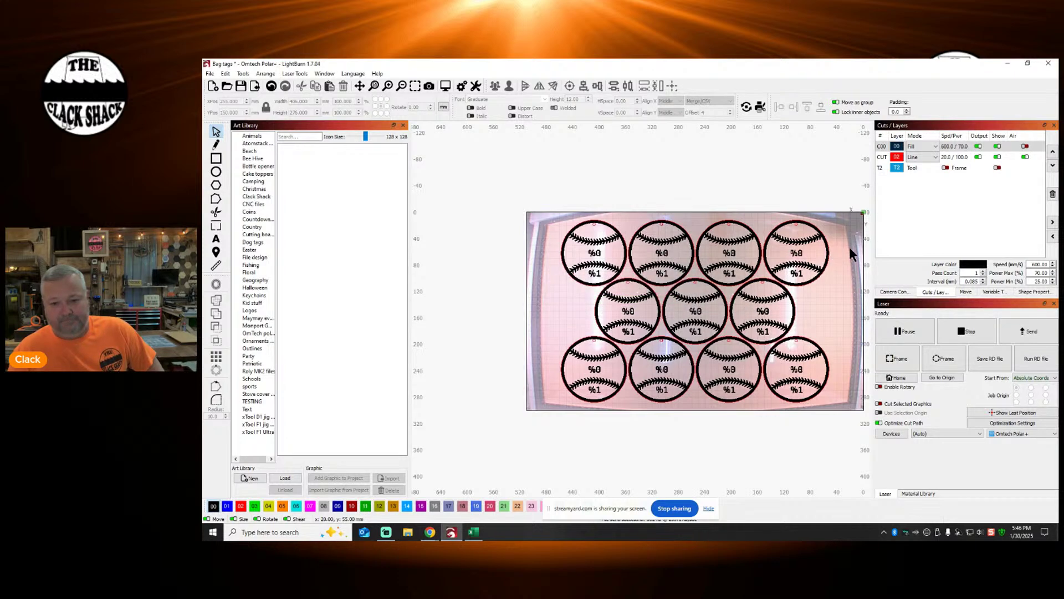
{"action": "left_click", "coordinate": [899, 291]}
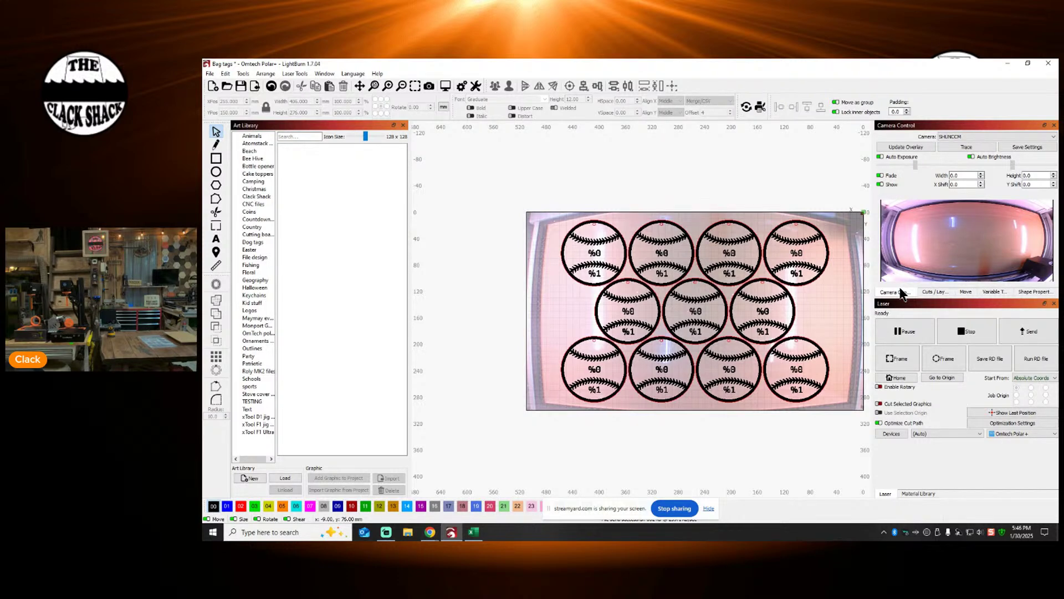
{"action": "left_click", "coordinate": [1024, 331]}
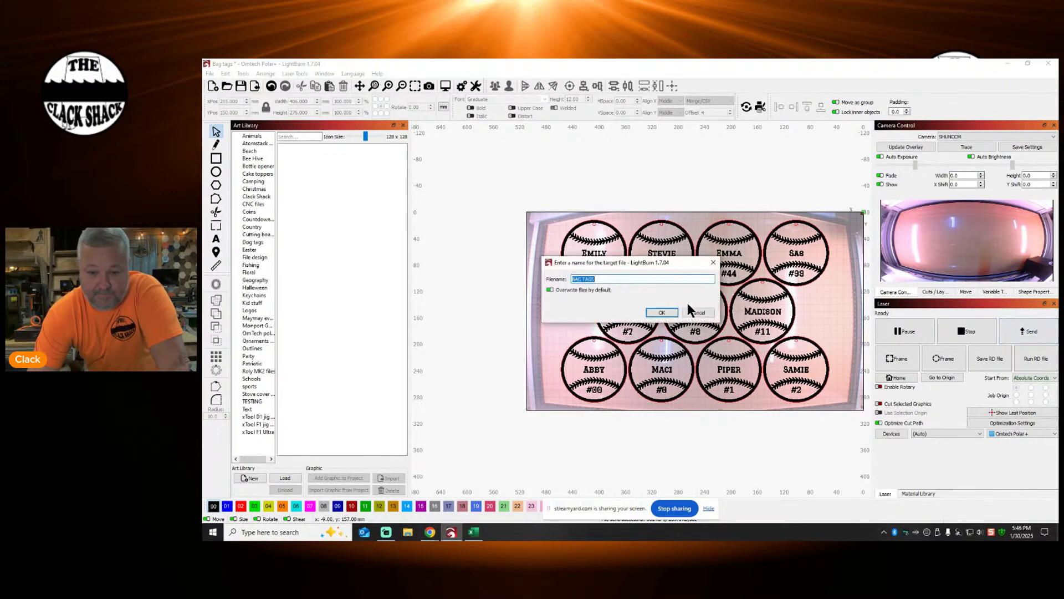
{"action": "left_click", "coordinate": [662, 312]}
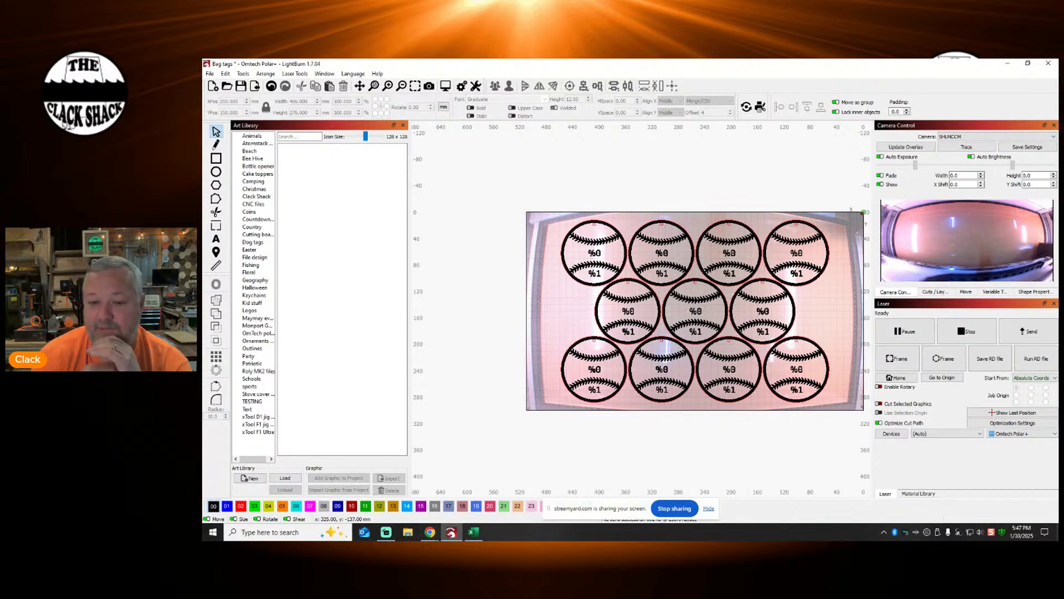
Step: Preview the job and switch to the Players spreadsheet in Excel, resized and placed beside the preview for comparison
{"action": "right_click", "coordinate": [669, 269]}
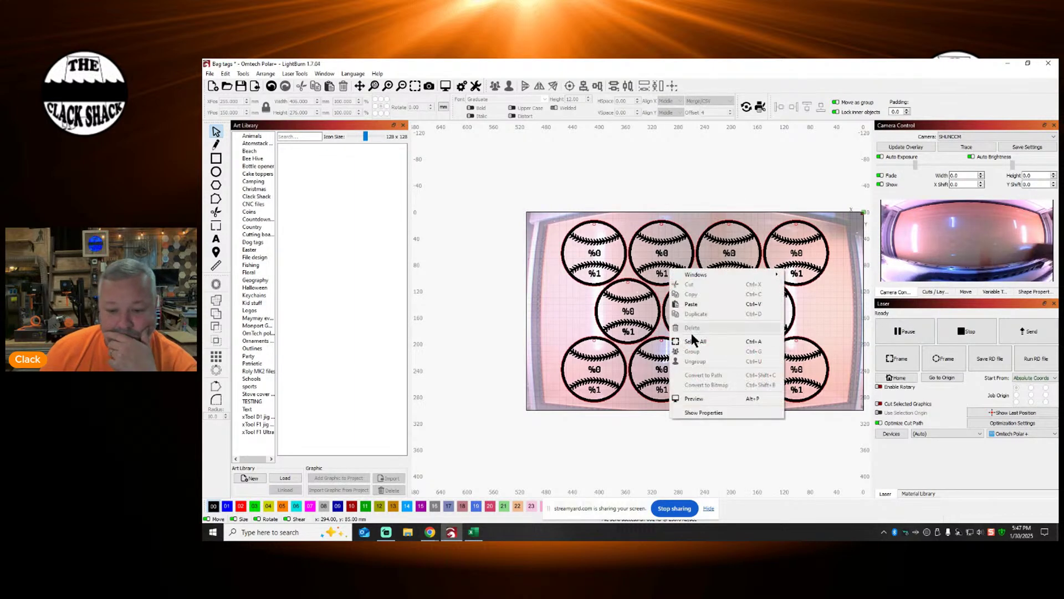
{"action": "left_click", "coordinate": [699, 401]}
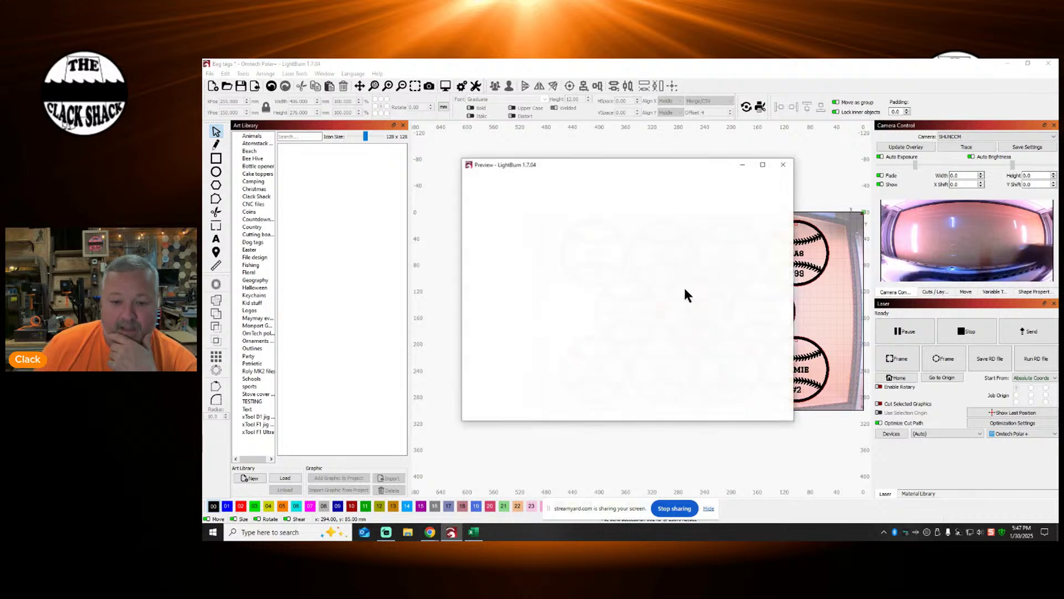
{"action": "left_click", "coordinate": [473, 532]}
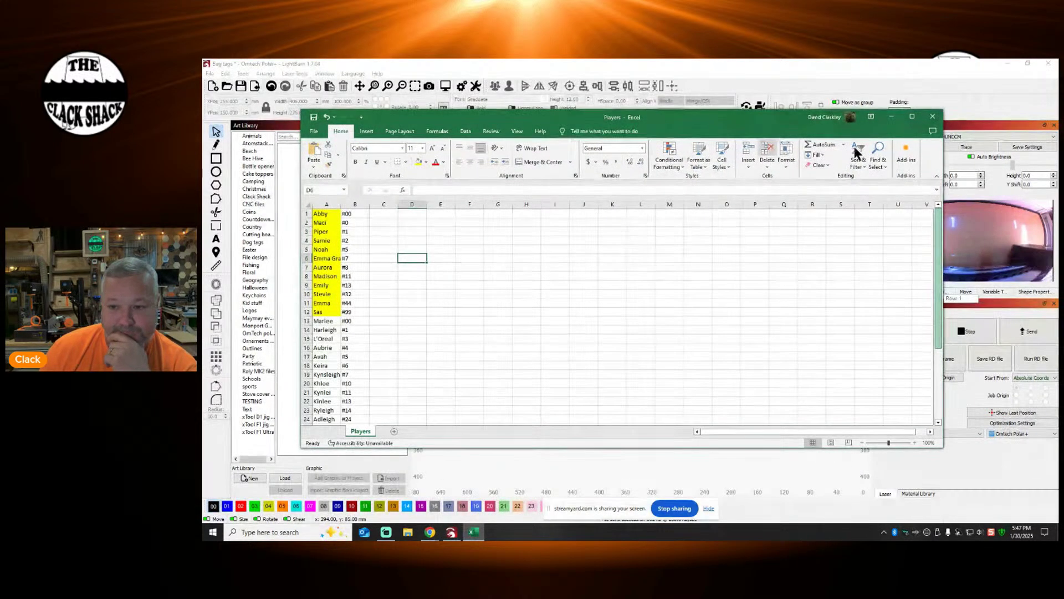
{"action": "left_click_drag", "start_coordinate": [942, 173], "coordinate": [508, 173]}
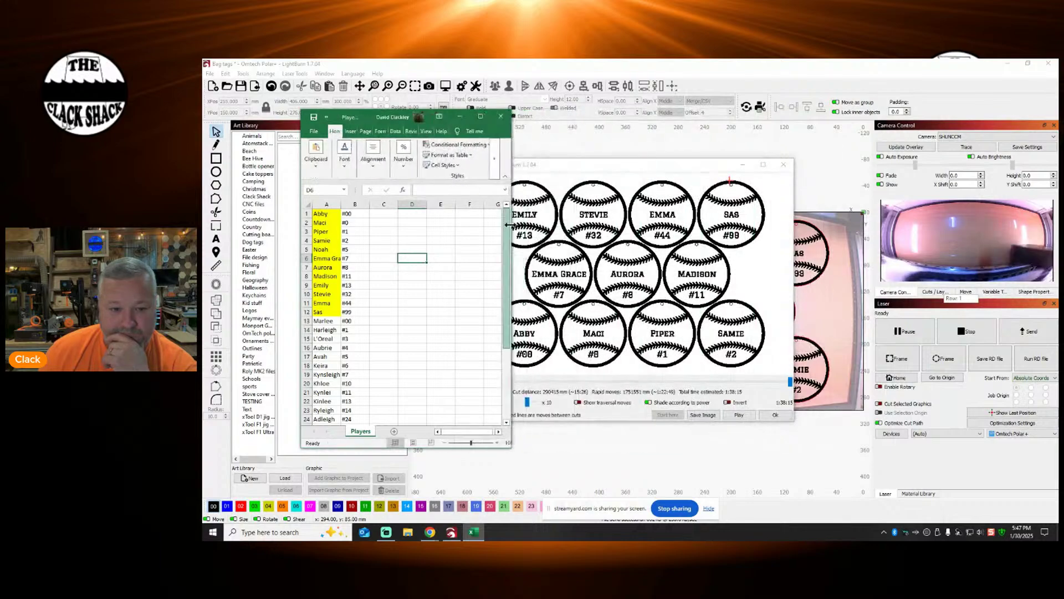
{"action": "left_click_drag", "start_coordinate": [376, 115], "coordinate": [854, 105]}
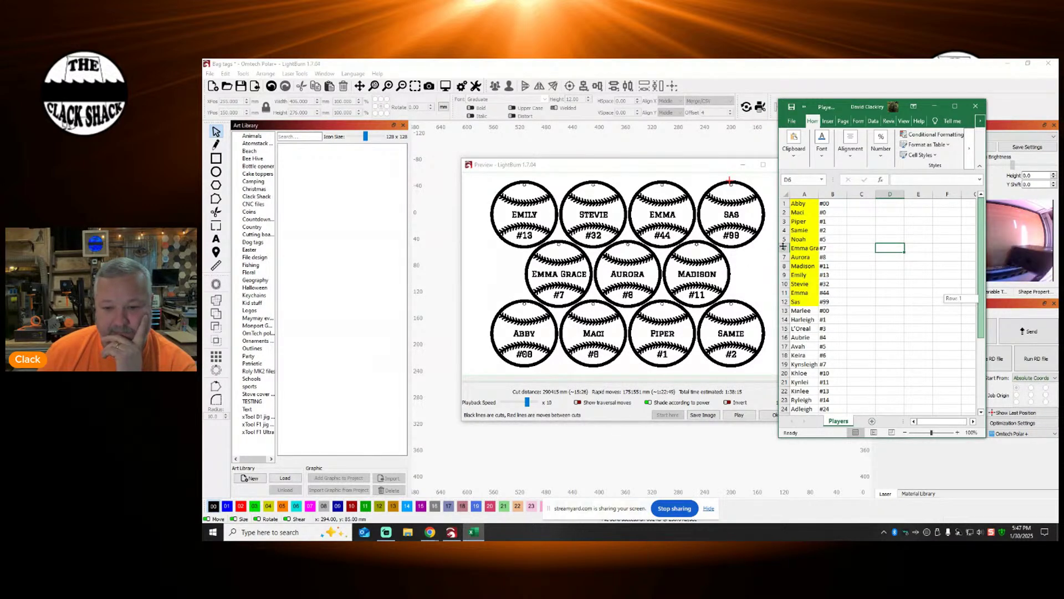
Step: Set the fill of cell A5 in the Players sheet to white and move the spreadsheet clear of the tag preview
{"action": "left_click", "coordinate": [804, 239]}
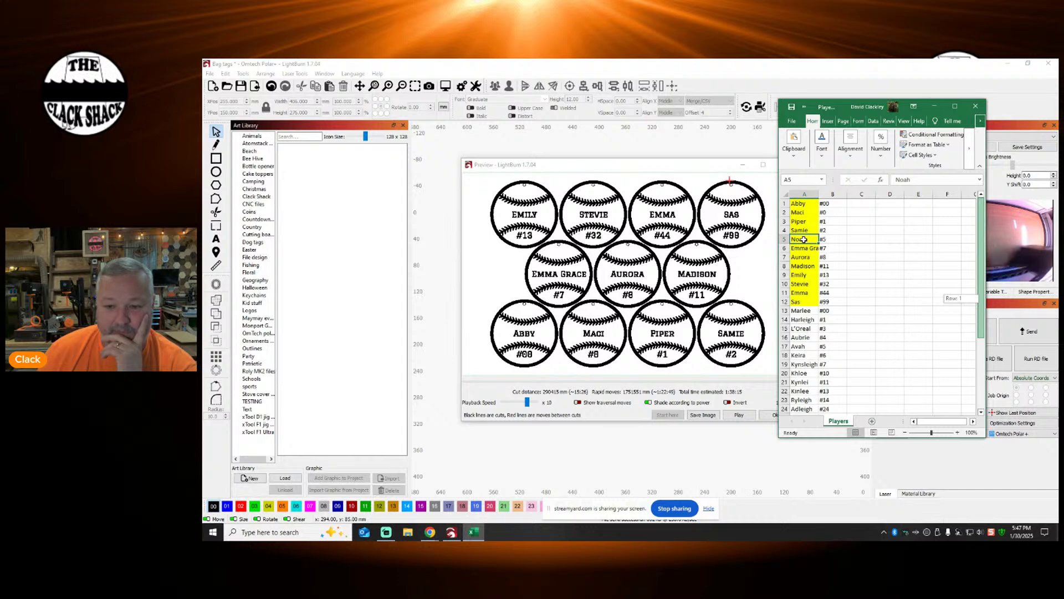
{"action": "right_click", "coordinate": [804, 239]}
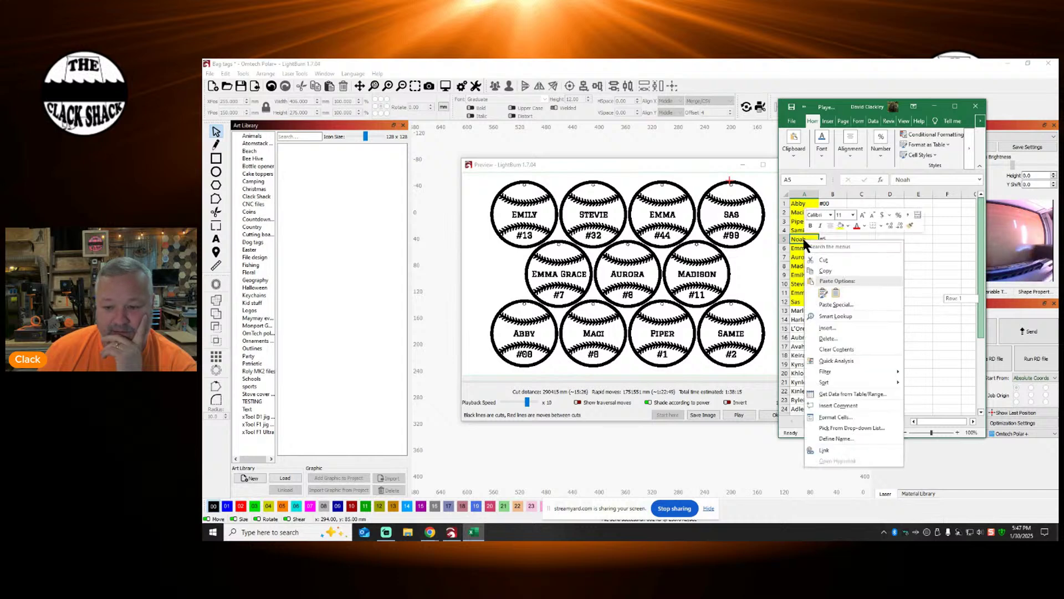
{"action": "left_click", "coordinate": [820, 271]}
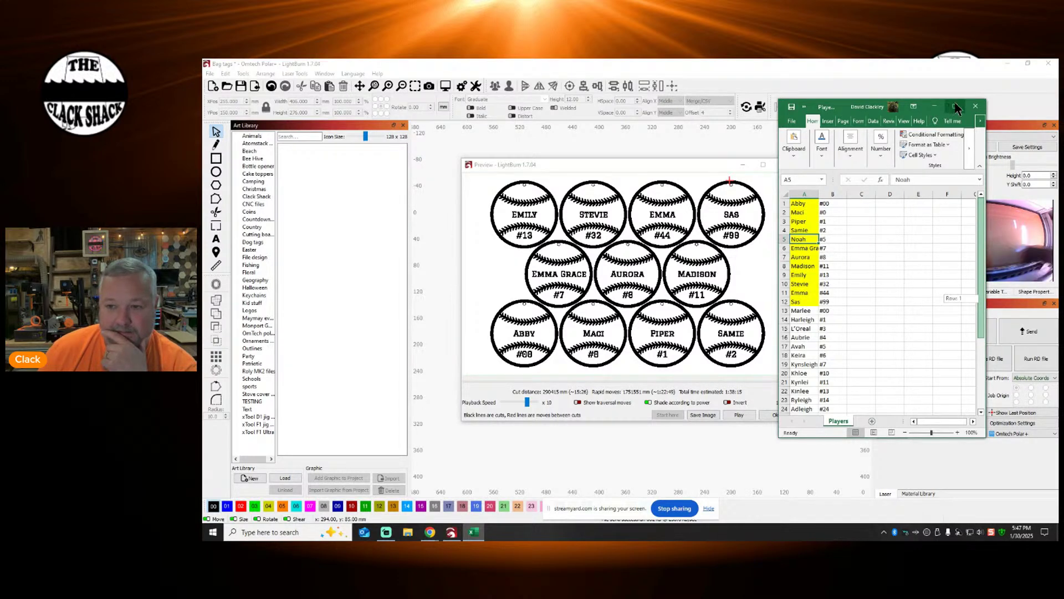
{"action": "left_click_drag", "start_coordinate": [779, 99], "coordinate": [579, 113]}
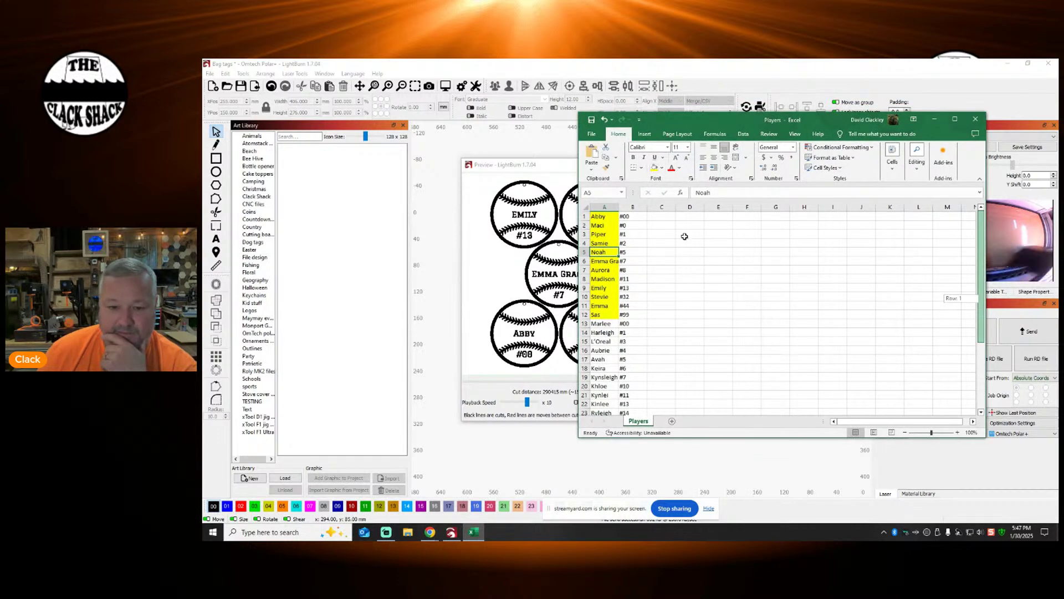
{"action": "left_click", "coordinate": [646, 266]}
{"action": "left_click", "coordinate": [609, 252]}
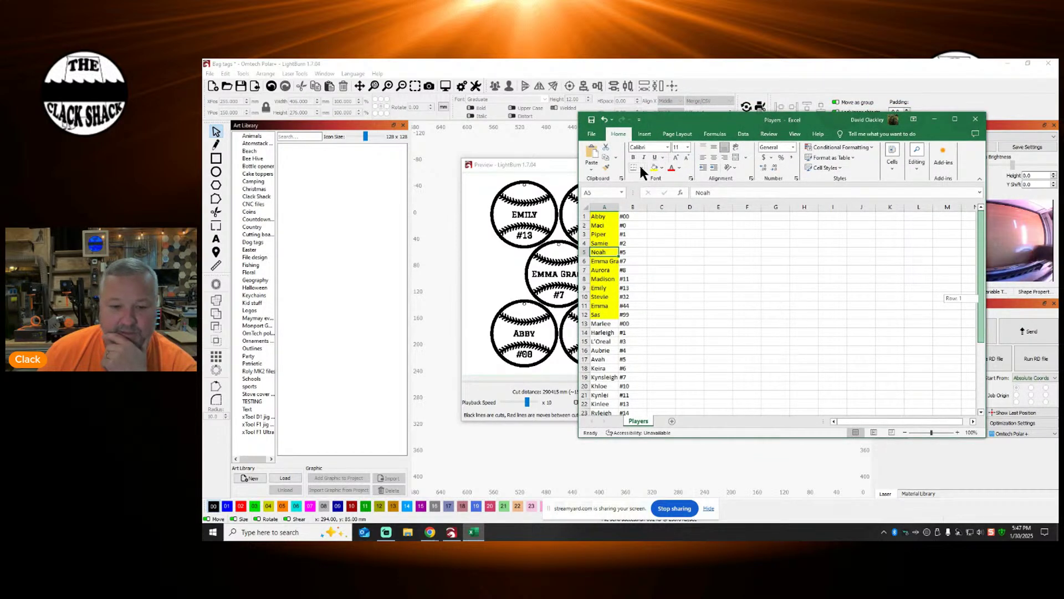
{"action": "left_click", "coordinate": [657, 270]}
{"action": "left_click", "coordinate": [612, 252]}
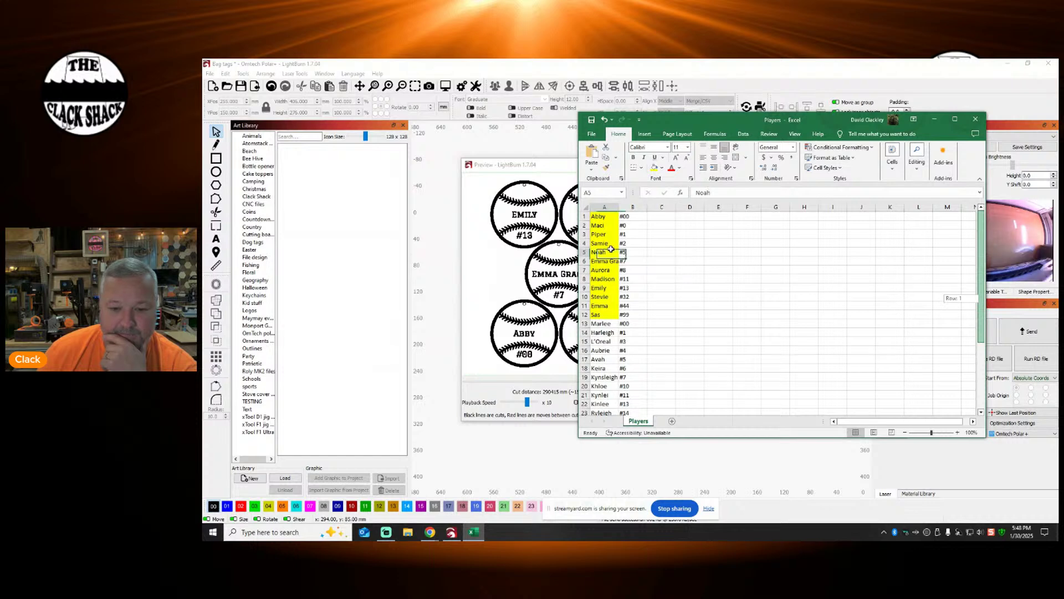
{"action": "left_click", "coordinate": [661, 168]}
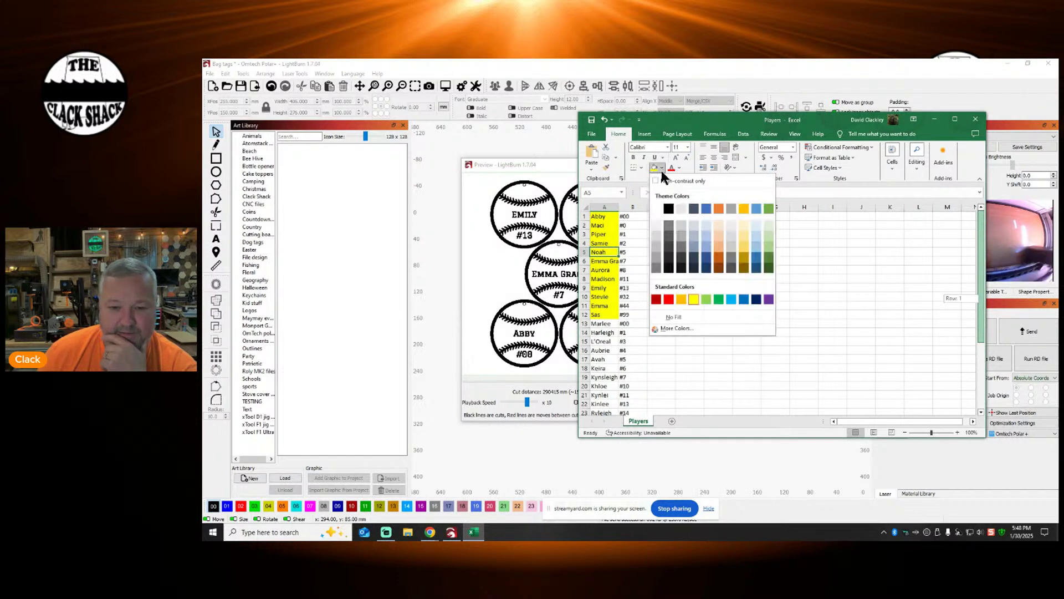
{"action": "left_click", "coordinate": [657, 209]}
{"action": "left_click", "coordinate": [718, 269]}
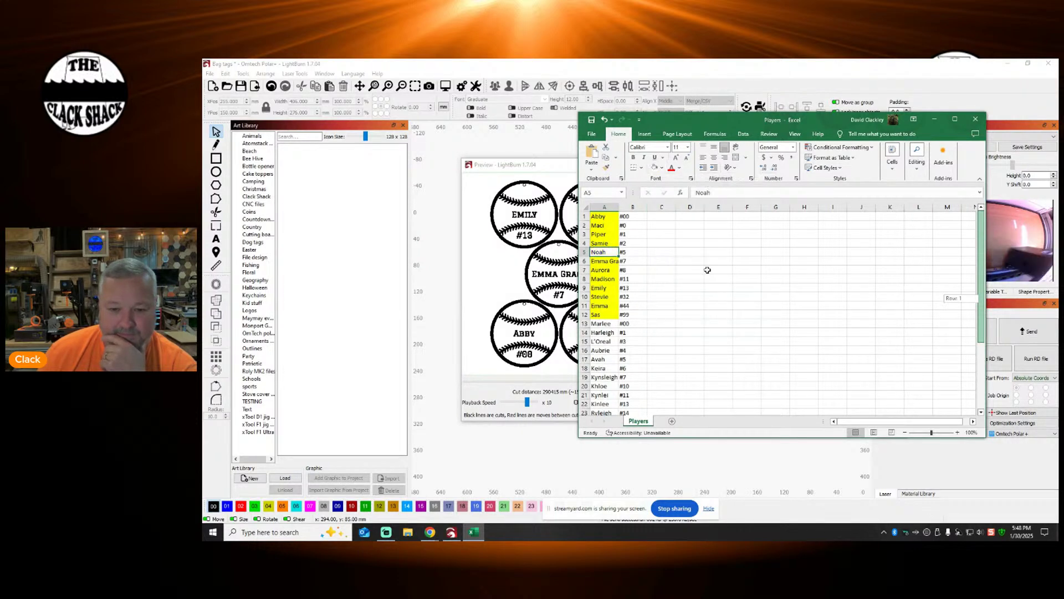
{"action": "left_click_drag", "start_coordinate": [724, 120], "coordinate": [759, 303]}
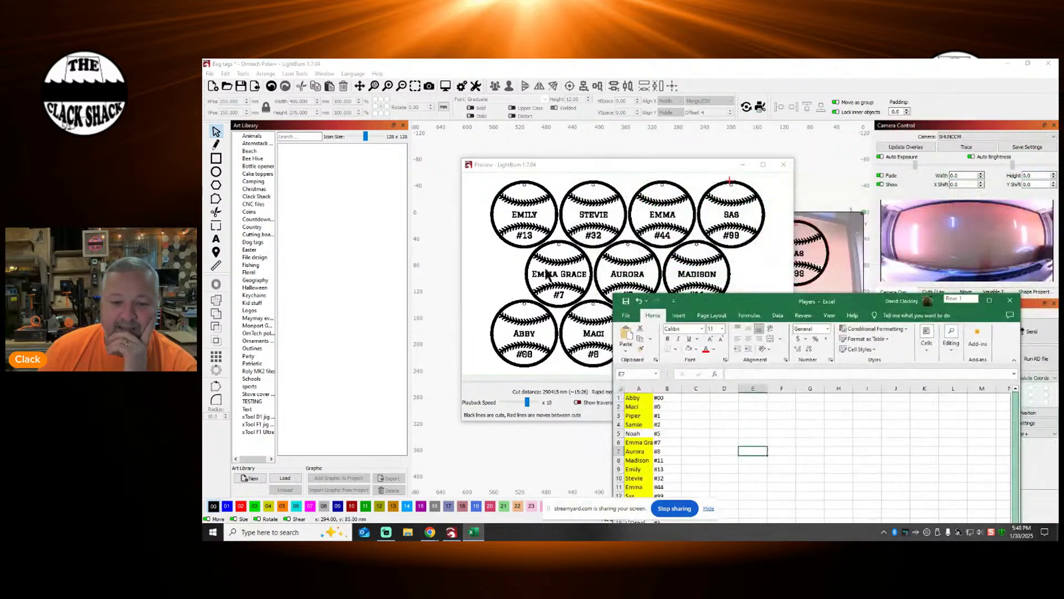
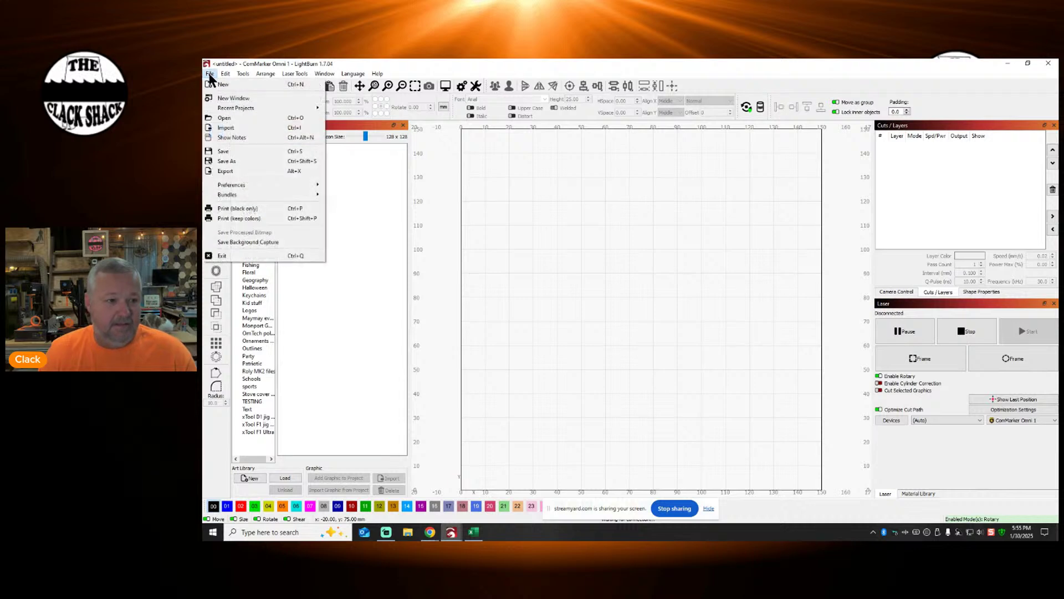
Step: Start a file import and browse to the Customer images folder inside LASER FILES on the Clack_Share network drive
{"action": "left_click", "coordinate": [227, 133]}
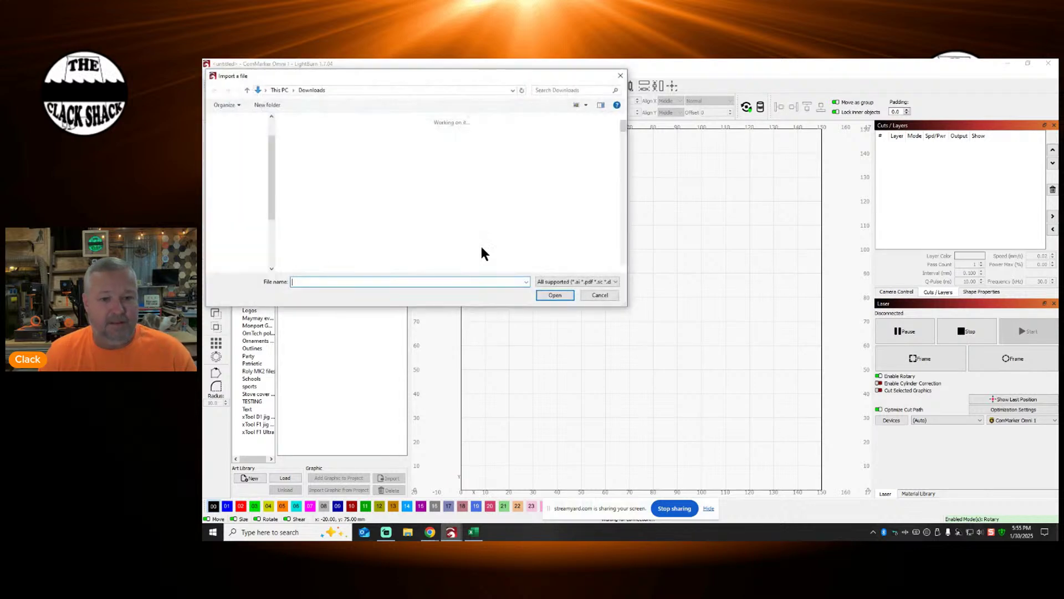
{"action": "left_click_drag", "start_coordinate": [272, 161], "coordinate": [271, 202]}
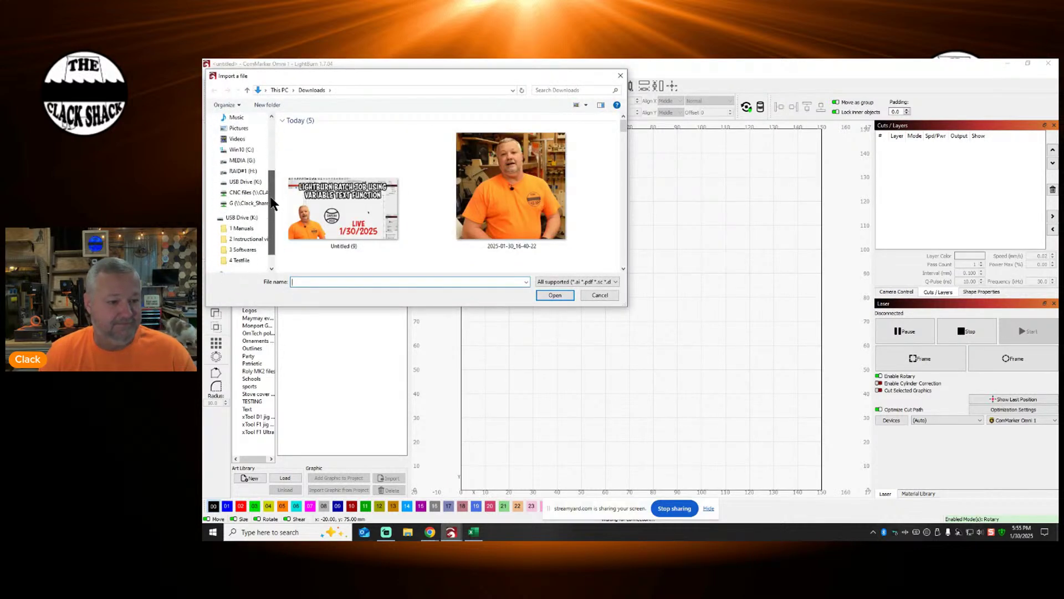
{"action": "left_click", "coordinate": [254, 192]}
{"action": "left_click_drag", "start_coordinate": [622, 166], "coordinate": [630, 216]}
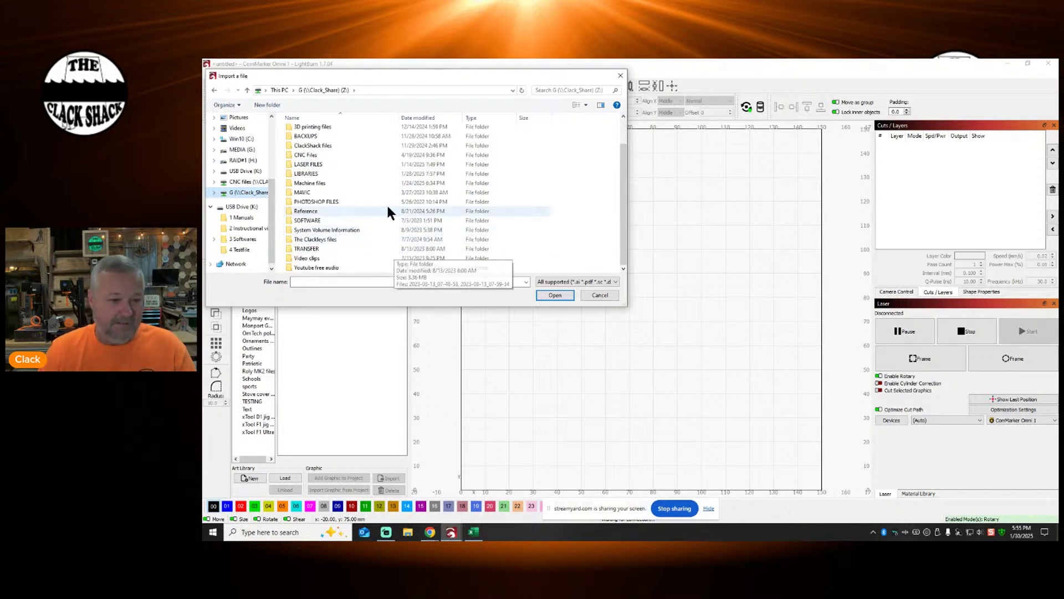
{"action": "double_click", "coordinate": [314, 164]}
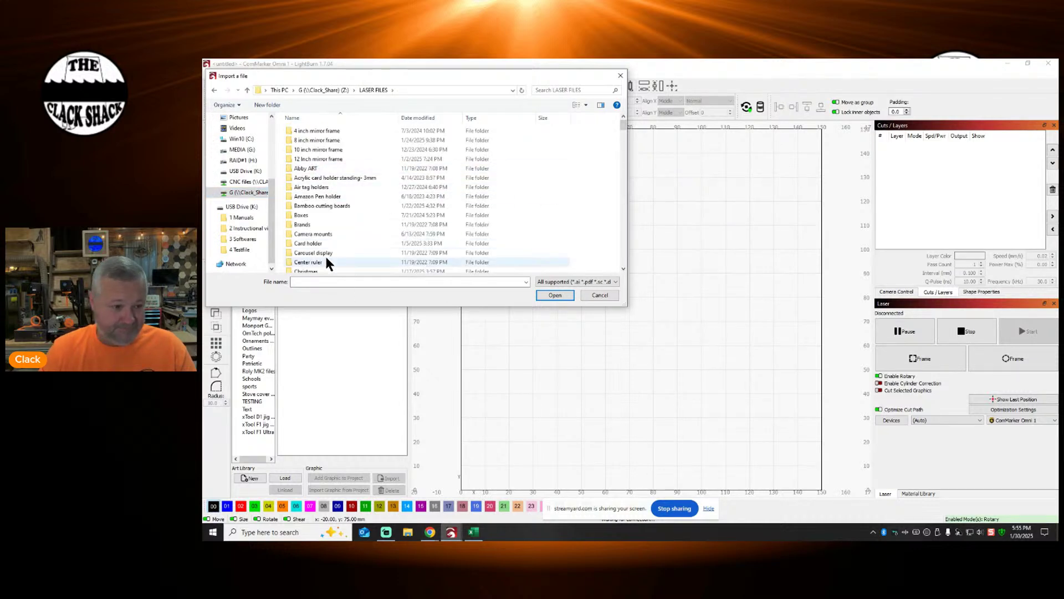
{"action": "scroll", "coordinate": [624, 269], "scroll_direction": "down", "scroll_amount": 3}
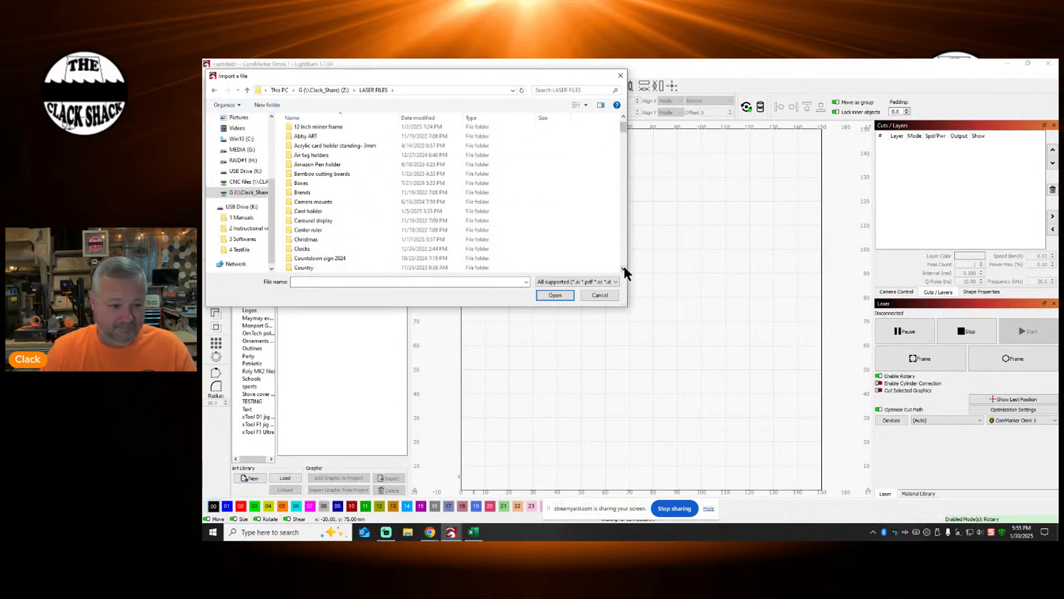
{"action": "double_click", "coordinate": [326, 240]}
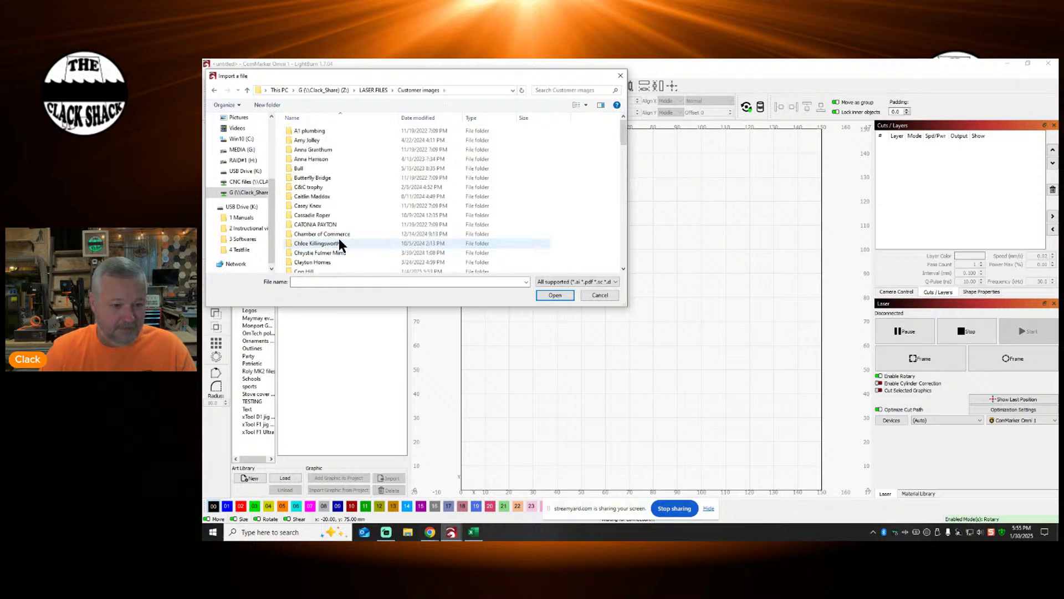
Step: Find the customer's folder and import only the shapes from the Bag tags project into the empty project
{"action": "left_click", "coordinate": [624, 268]}
{"action": "left_click", "coordinate": [624, 269]}
{"action": "left_click", "coordinate": [624, 268]}
{"action": "left_click", "coordinate": [624, 268]}
{"action": "left_click", "coordinate": [624, 269]}
{"action": "left_click_drag", "start_coordinate": [624, 268], "coordinate": [624, 269]}
{"action": "double_click", "coordinate": [314, 201]}
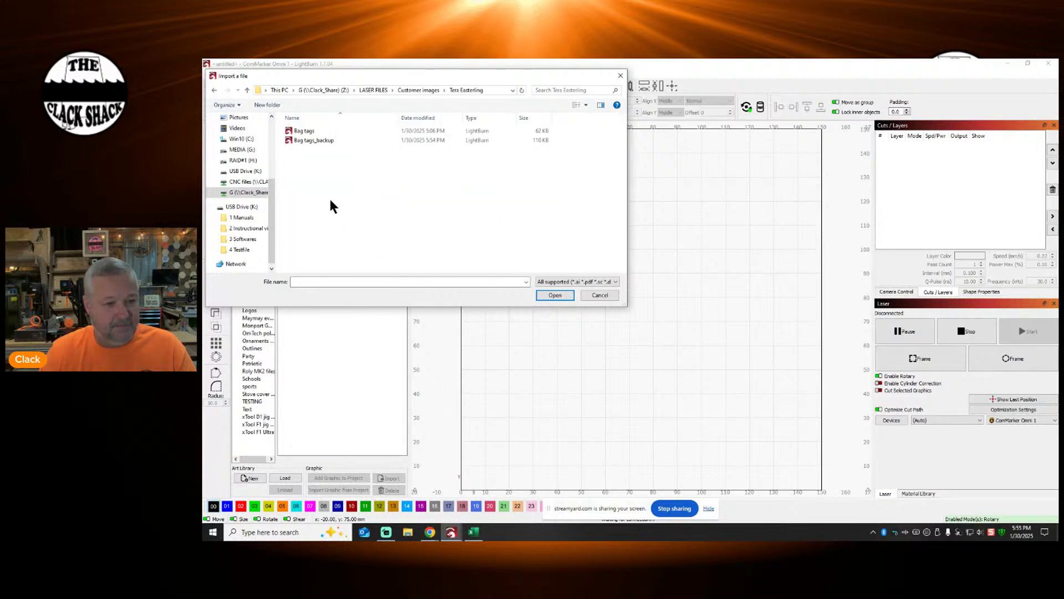
{"action": "double_click", "coordinate": [304, 132]}
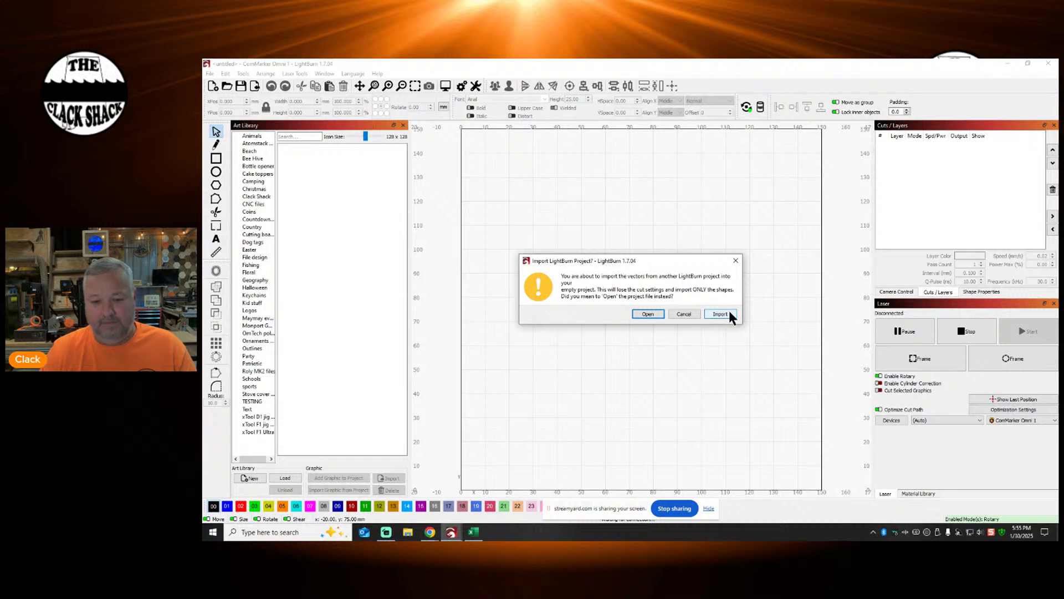
{"action": "left_click", "coordinate": [726, 313]}
Step: Delete the small tool-layer rectangle lying outside the work area, above the baseball tag
{"action": "scroll", "coordinate": [635, 363], "scroll_direction": "down", "scroll_amount": 3}
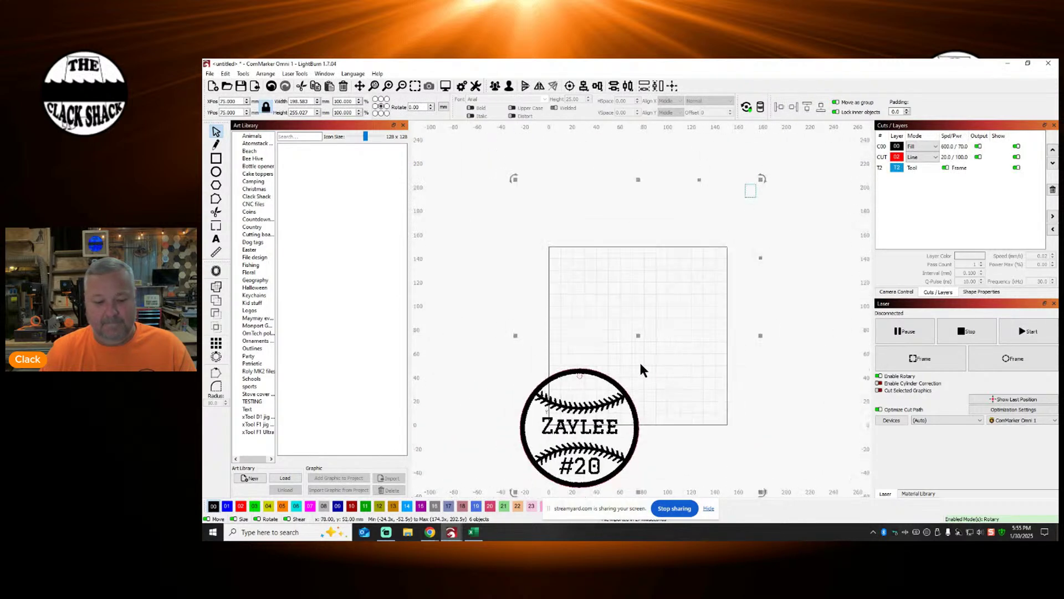
{"action": "left_click", "coordinate": [651, 242]}
{"action": "left_click", "coordinate": [749, 191]}
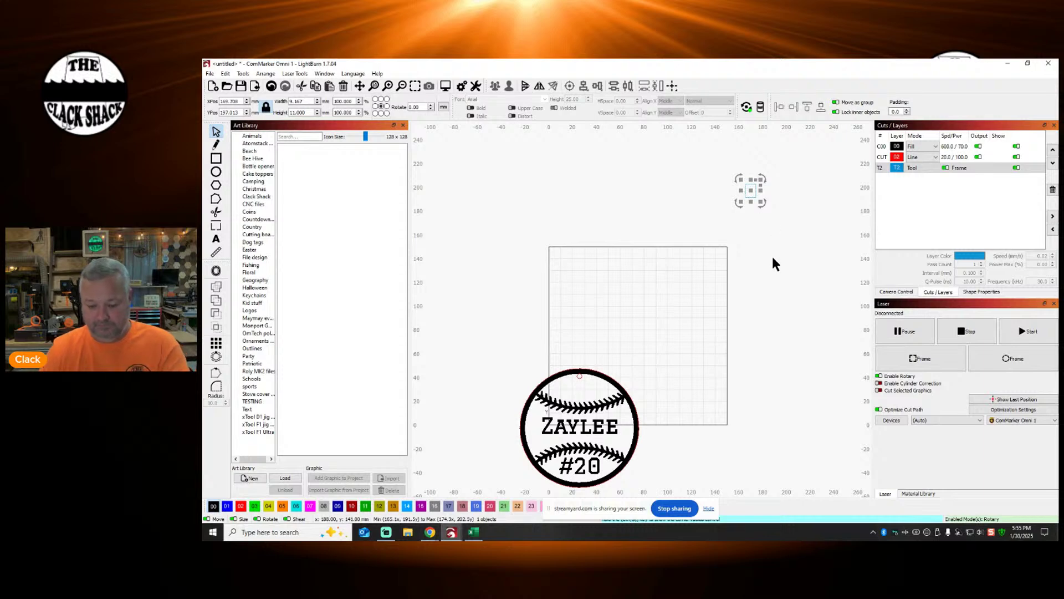
{"action": "key", "text": "Delete"}
Step: Move the whole baseball tag design onto the work area and centre it on the page
{"action": "left_click_drag", "start_coordinate": [487, 340], "coordinate": [648, 499]}
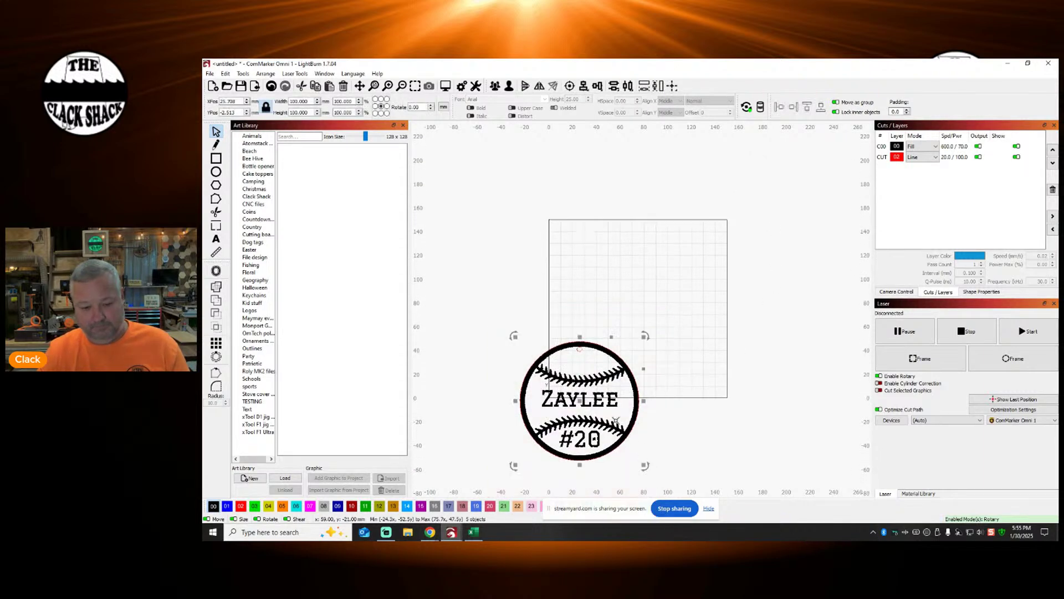
{"action": "left_click_drag", "start_coordinate": [576, 394], "coordinate": [638, 300]}
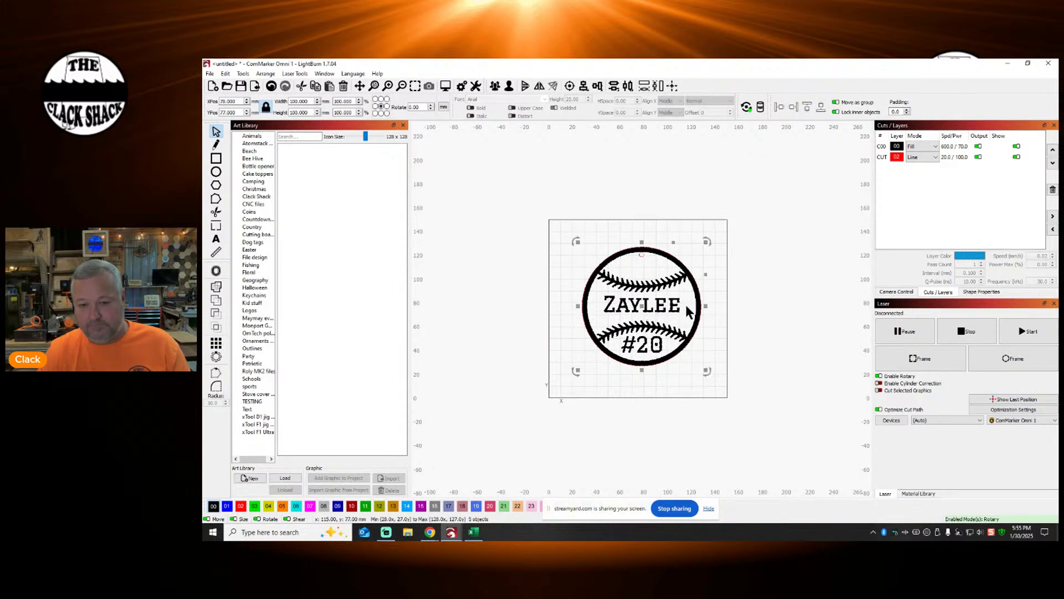
{"action": "left_click", "coordinate": [785, 287]}
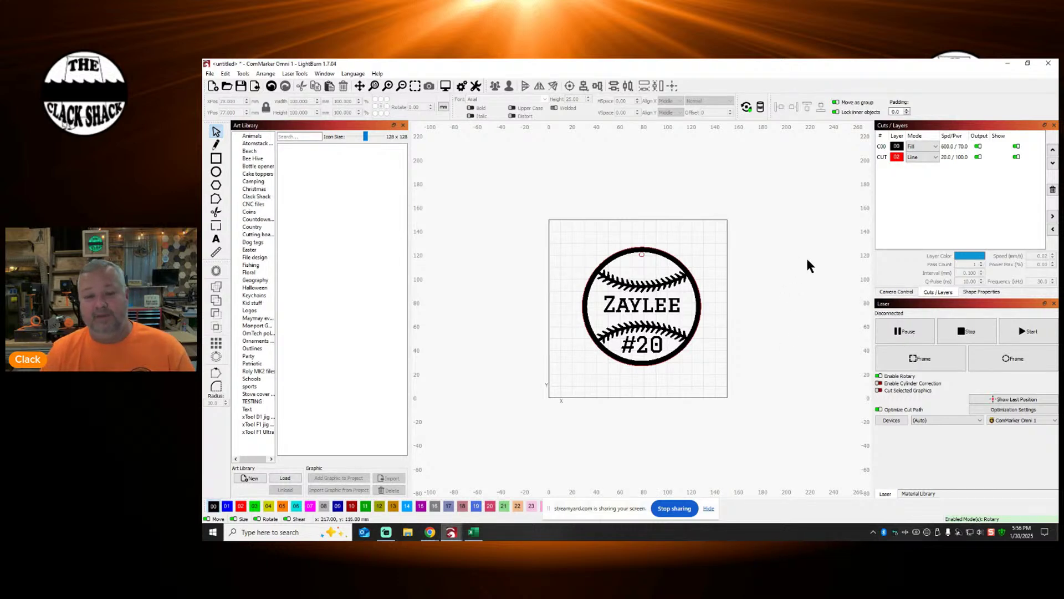
{"action": "left_click_drag", "start_coordinate": [521, 203], "coordinate": [798, 437]}
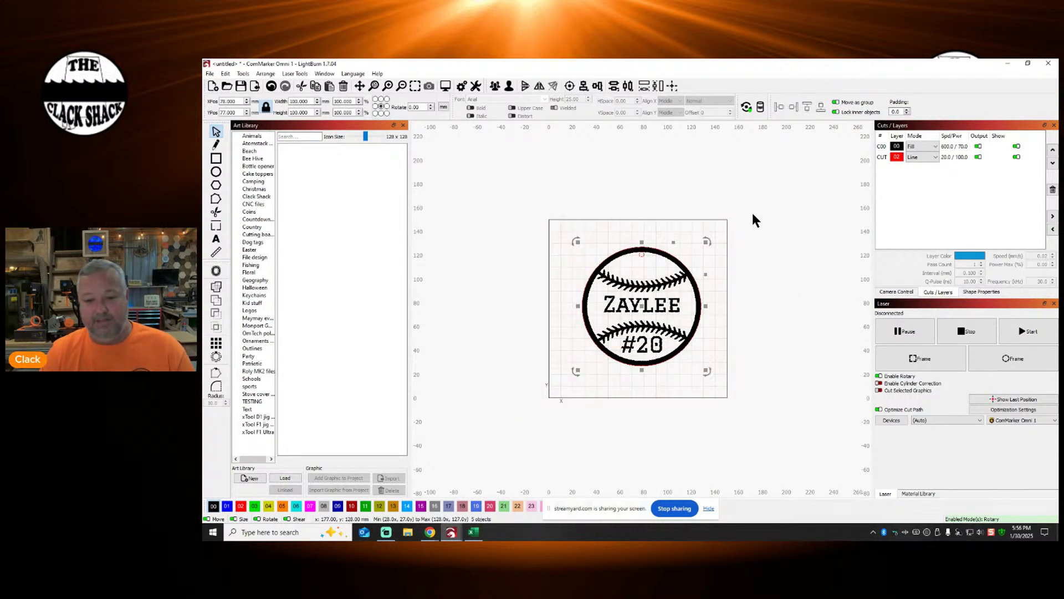
{"action": "left_click", "coordinate": [680, 88]}
{"action": "left_click", "coordinate": [716, 88]}
{"action": "left_click", "coordinate": [780, 210]}
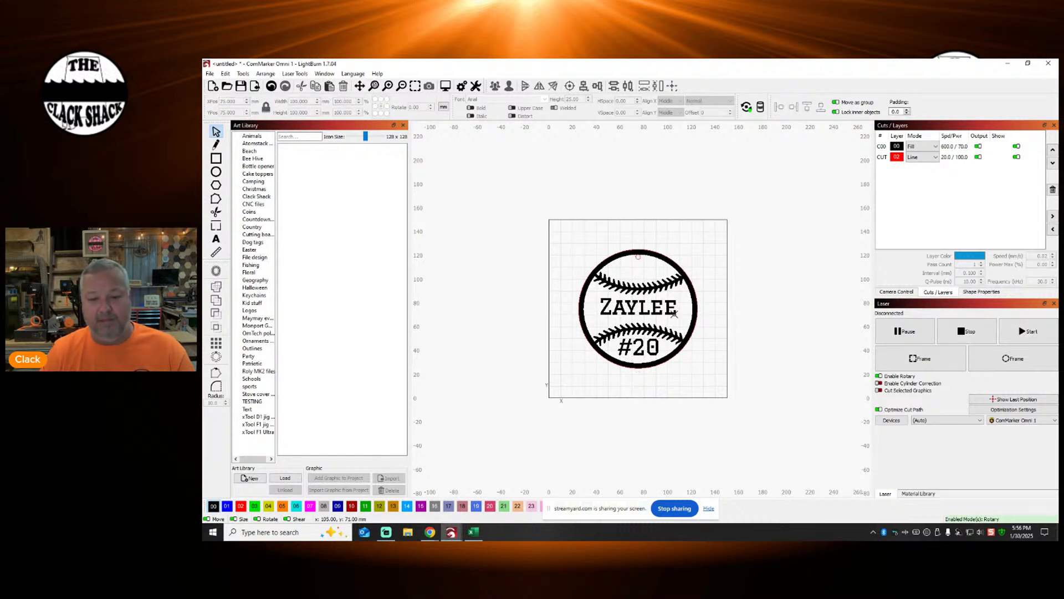
Step: Replace the player name in the middle of the baseball with the variable placeholder %0
{"action": "double_click", "coordinate": [675, 304]}
{"action": "key", "text": "BackSpace"}
{"action": "key", "text": "BackSpace"}
{"action": "key", "text": "BackSpace"}
{"action": "key", "text": "BackSpace"}
{"action": "key", "text": "BackSpace"}
{"action": "key", "text": "BackSpace"}
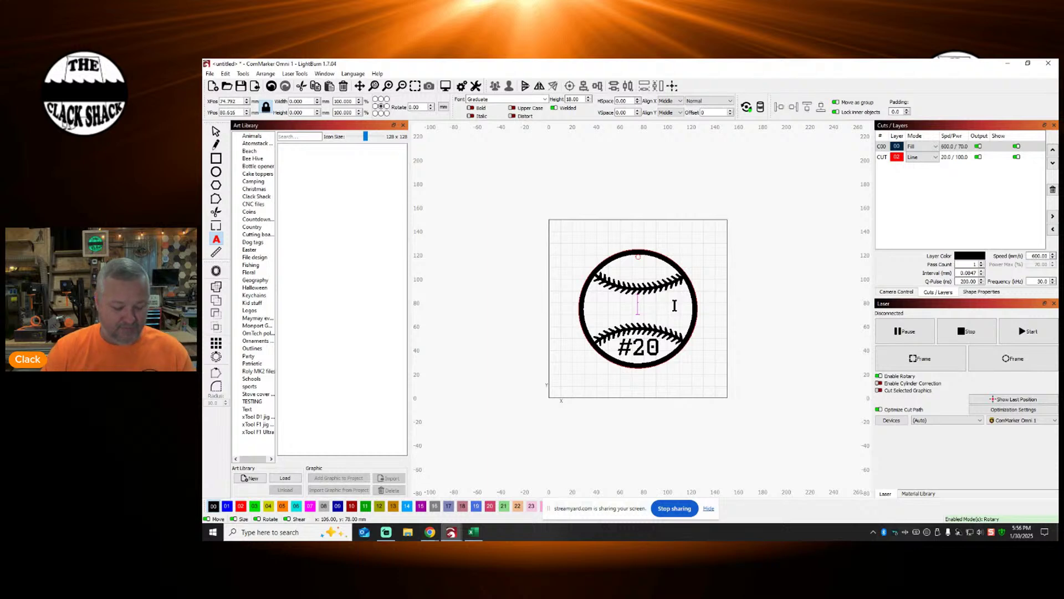
{"action": "type", "text": "%0"}
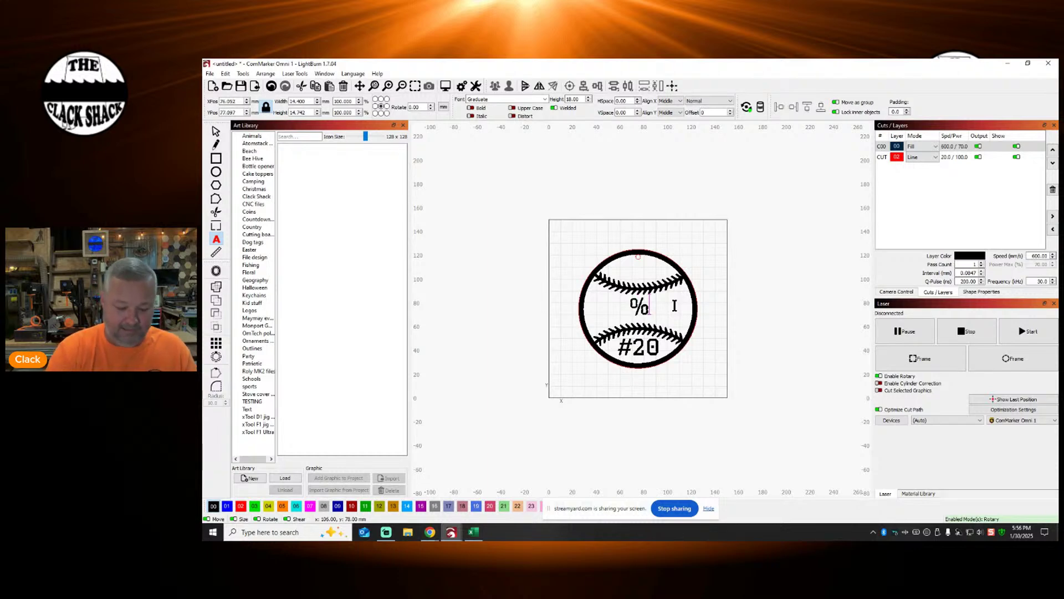
Step: Replace the player number at the bottom of the baseball with the variable placeholder %1
{"action": "left_click", "coordinate": [658, 346]}
{"action": "key", "text": "BackSpace"}
{"action": "key", "text": "BackSpace"}
{"action": "key", "text": "BackSpace"}
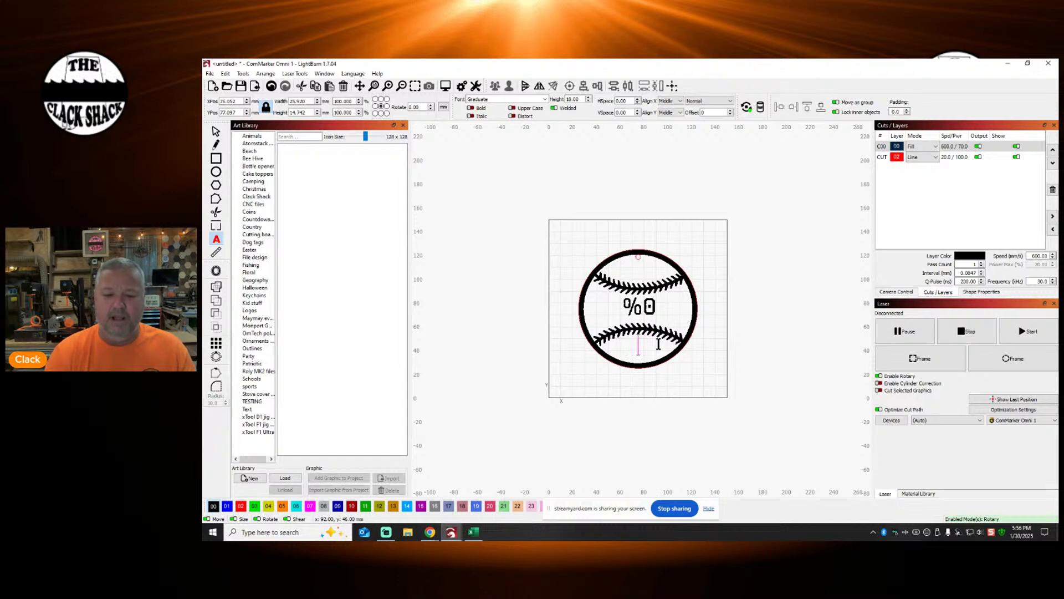
{"action": "type", "text": "%"}
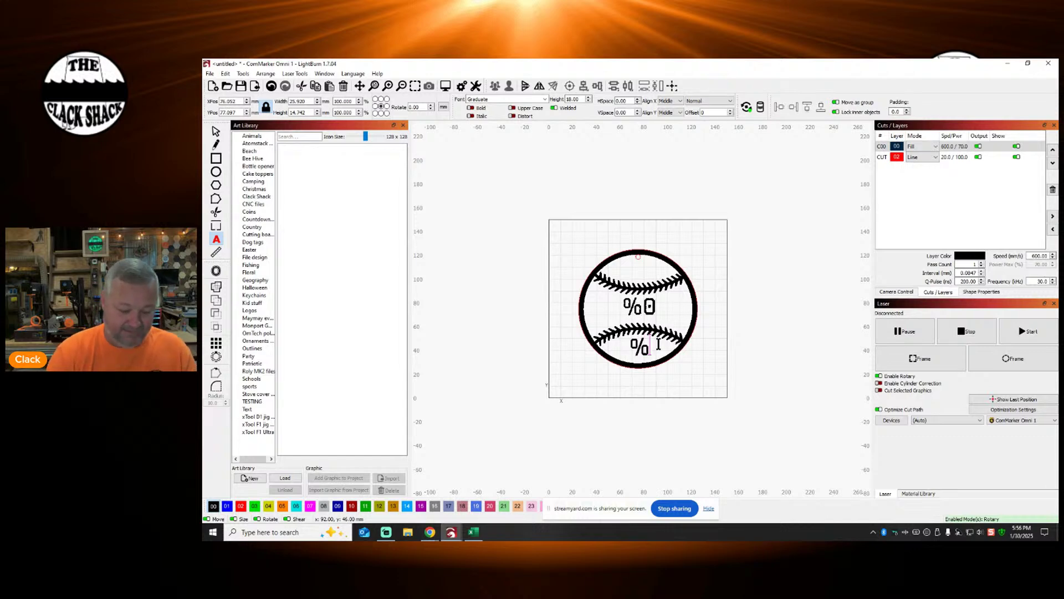
{"action": "type", "text": "1"}
{"action": "left_click", "coordinate": [216, 132]}
Step: Set the text height of both the %0 and %1 placeholders to 12 mm
{"action": "left_click_drag", "start_coordinate": [581, 99], "coordinate": [548, 98]}
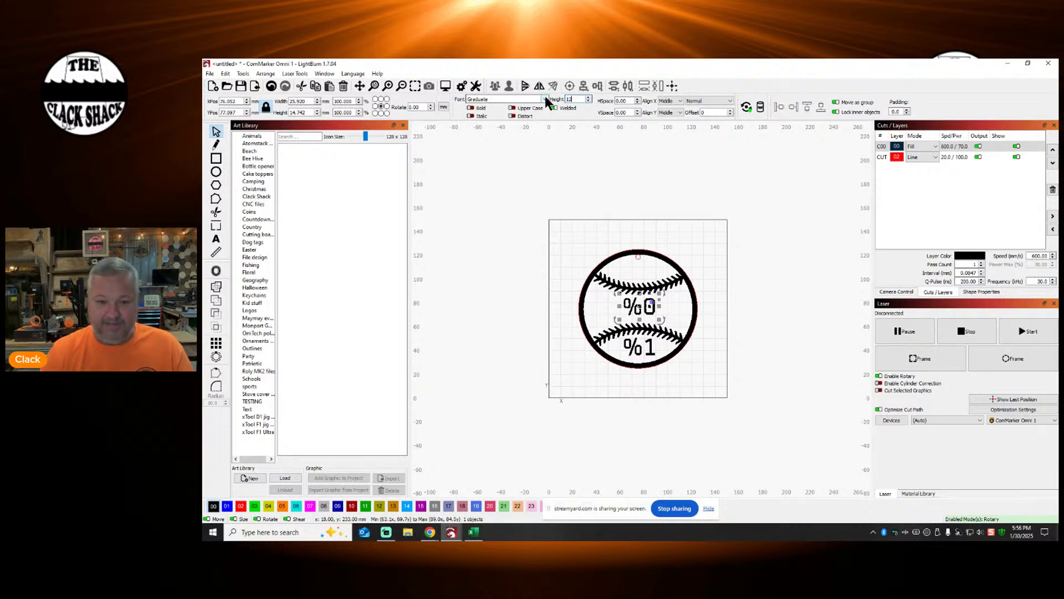
{"action": "type", "text": "12"}
{"action": "key", "text": "BackSpace"}
{"action": "key", "text": "BackSpace"}
{"action": "type", "text": "18"}
{"action": "key", "text": "Return"}
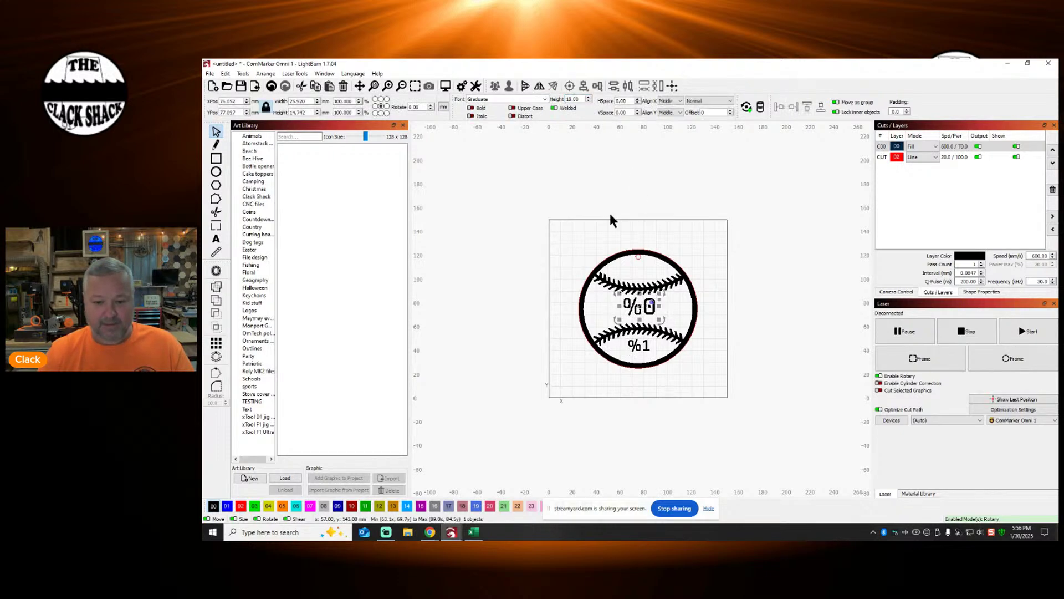
{"action": "double_click", "coordinate": [581, 99]}
{"action": "type", "text": "12"}
{"action": "key", "text": "Return"}
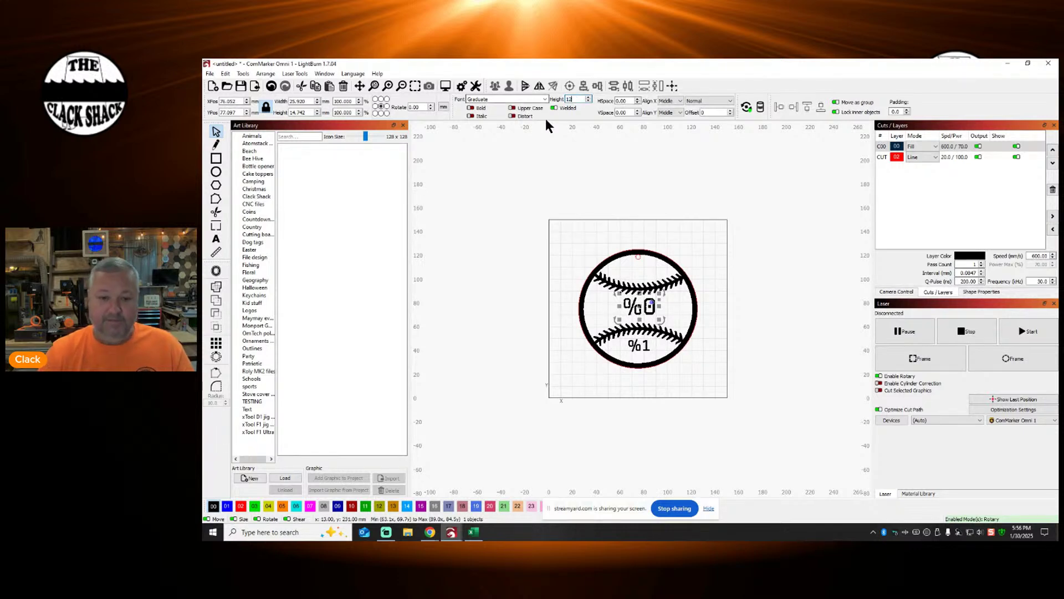
{"action": "left_click", "coordinate": [636, 195]}
Step: Change the text type of the %0 and %1 placeholders from Normal to Merge/CSV
{"action": "left_click", "coordinate": [638, 303]}
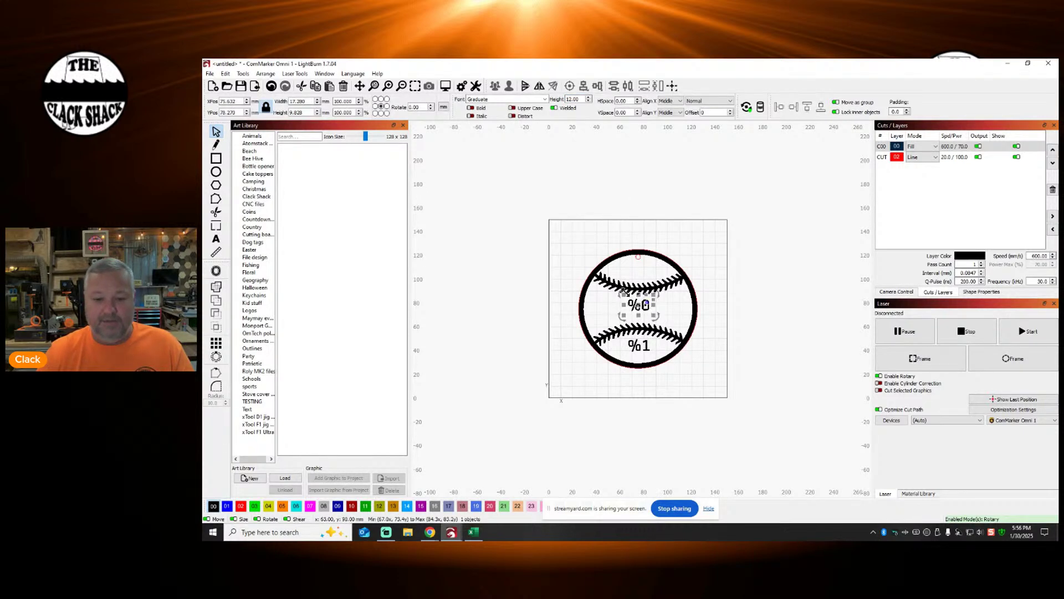
{"action": "left_click", "coordinate": [712, 101]}
{"action": "left_click", "coordinate": [702, 120]}
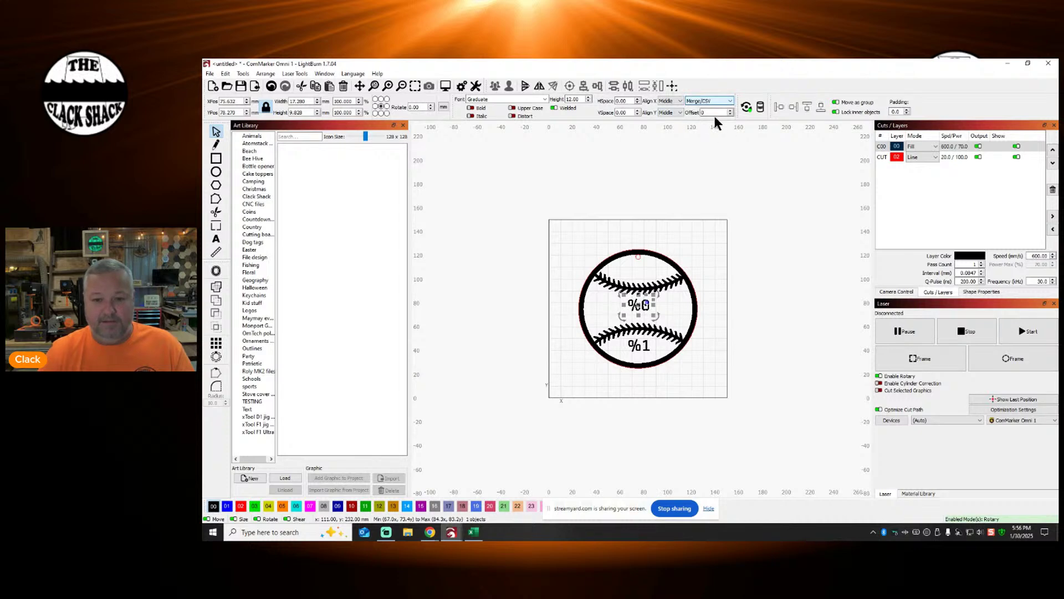
{"action": "left_click", "coordinate": [638, 345]}
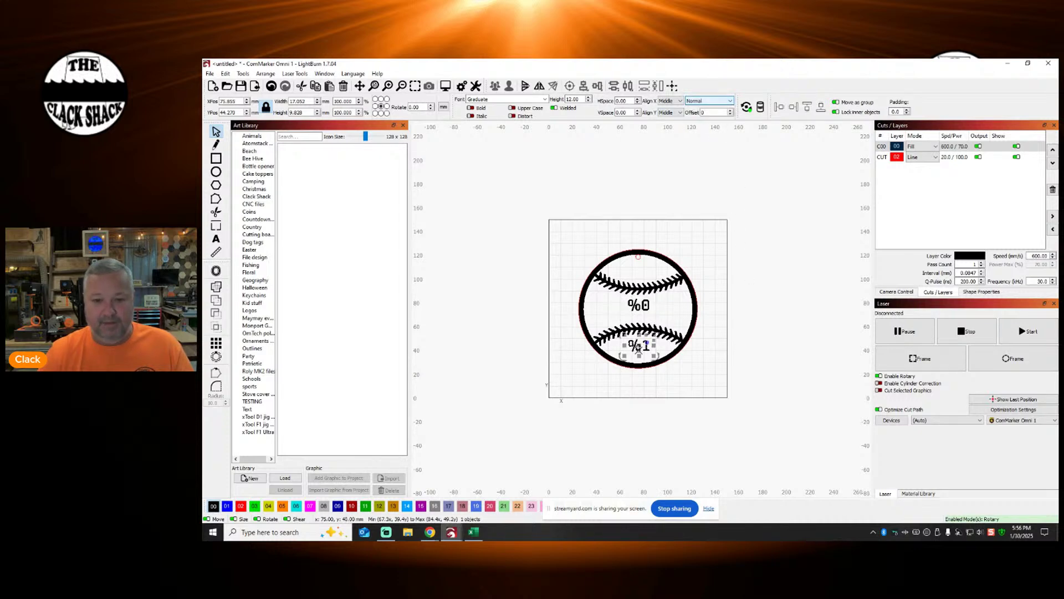
{"action": "left_click", "coordinate": [726, 105]}
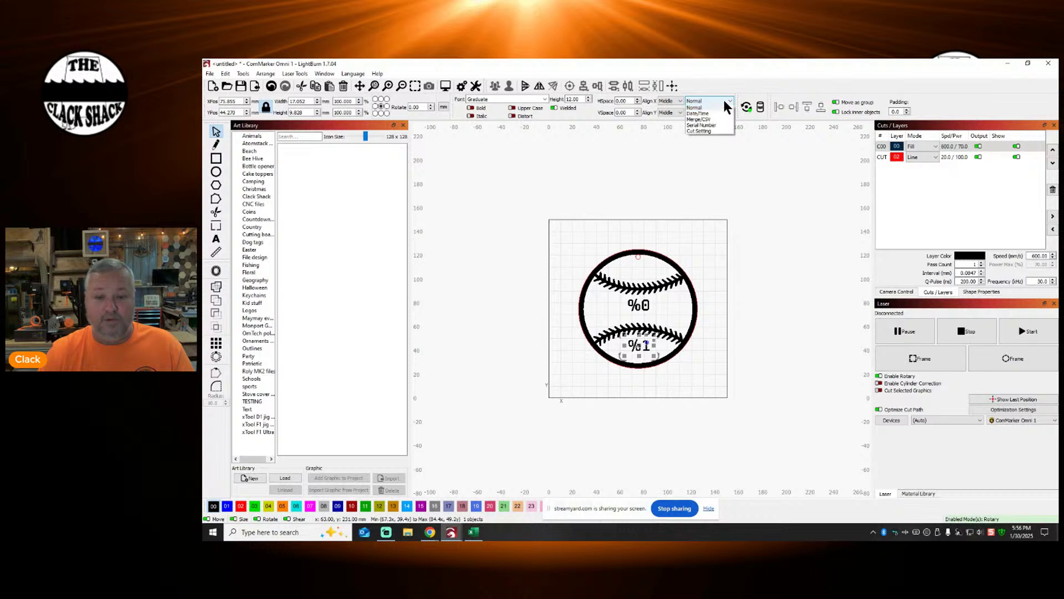
{"action": "left_click", "coordinate": [704, 114]}
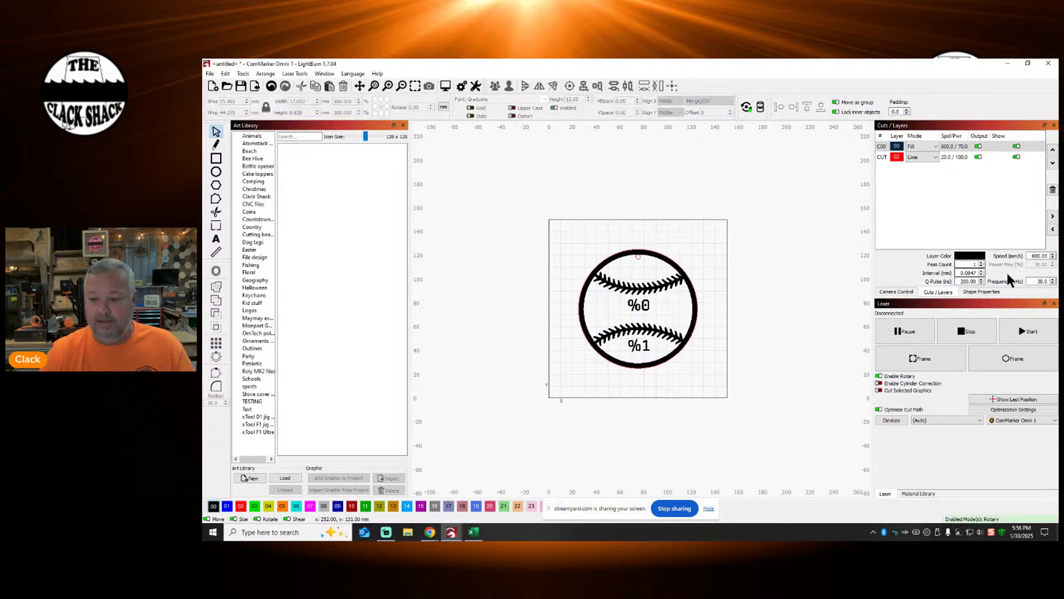
Step: Show the Variable Text window, bring up its settings and enable Auto-Advance
{"action": "left_click", "coordinate": [985, 292]}
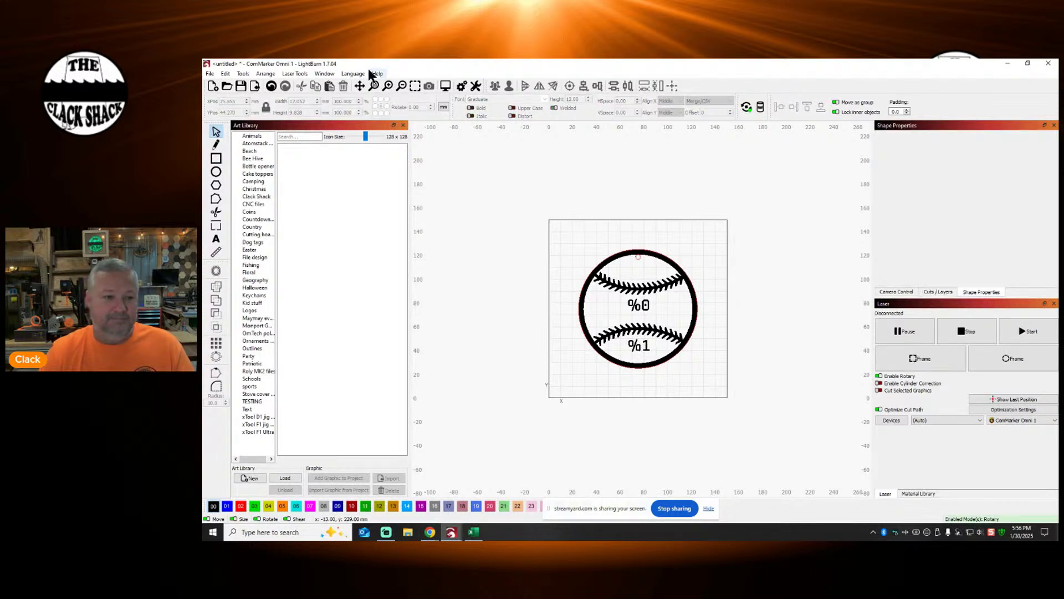
{"action": "left_click", "coordinate": [325, 73]}
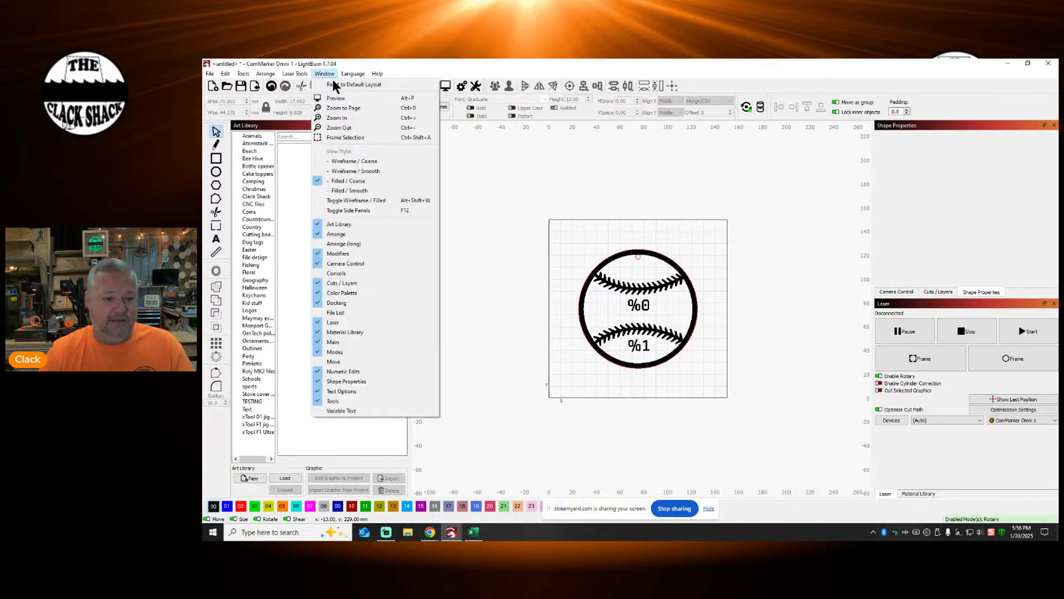
{"action": "left_click", "coordinate": [343, 410]}
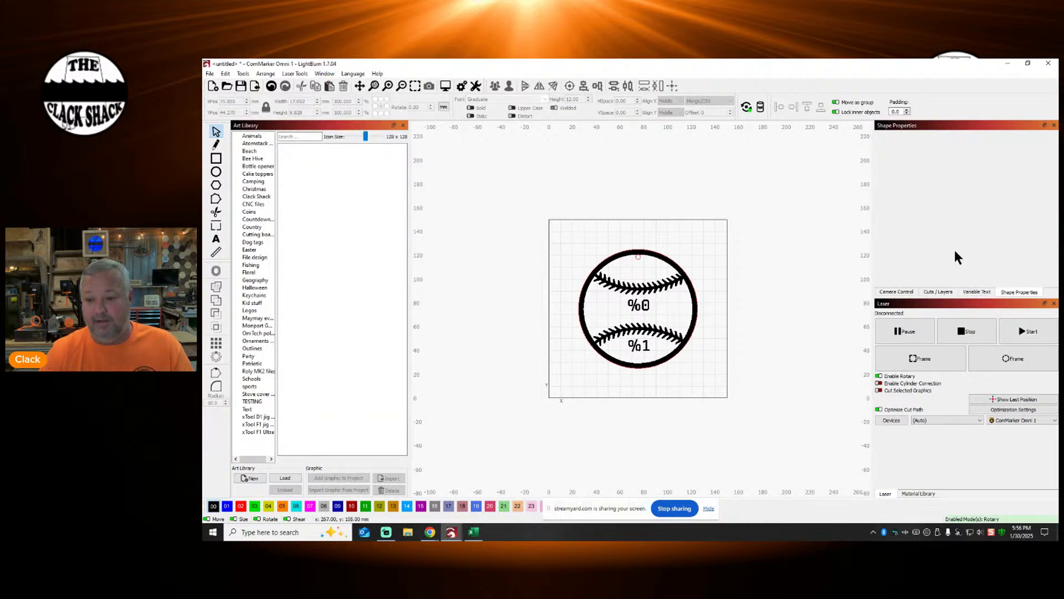
{"action": "left_click", "coordinate": [977, 291]}
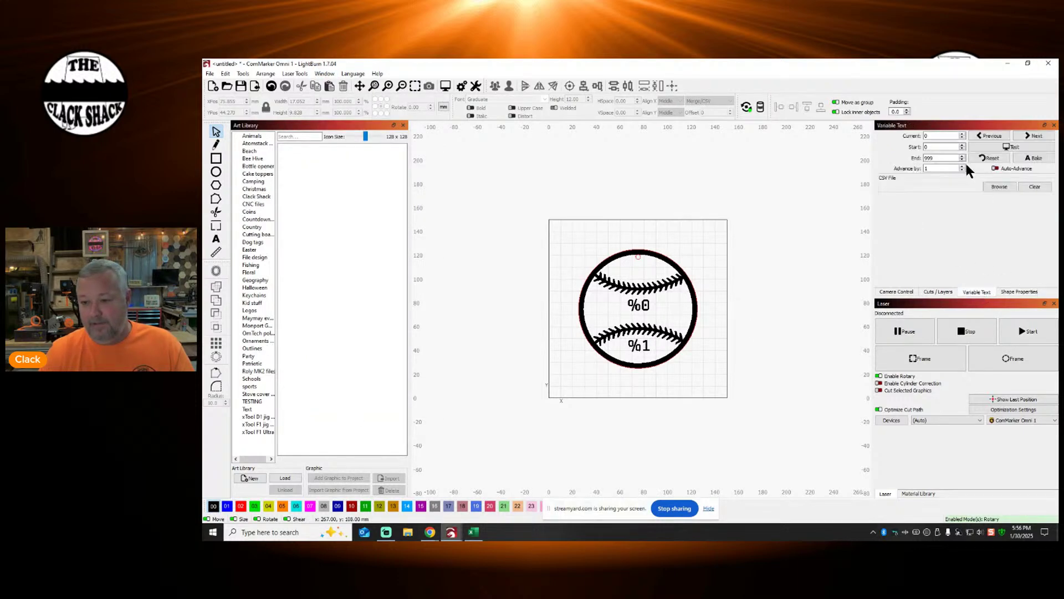
Step: Load Players.csv as the variable text's CSV file and test the merge on the tag
{"action": "left_click", "coordinate": [999, 187]}
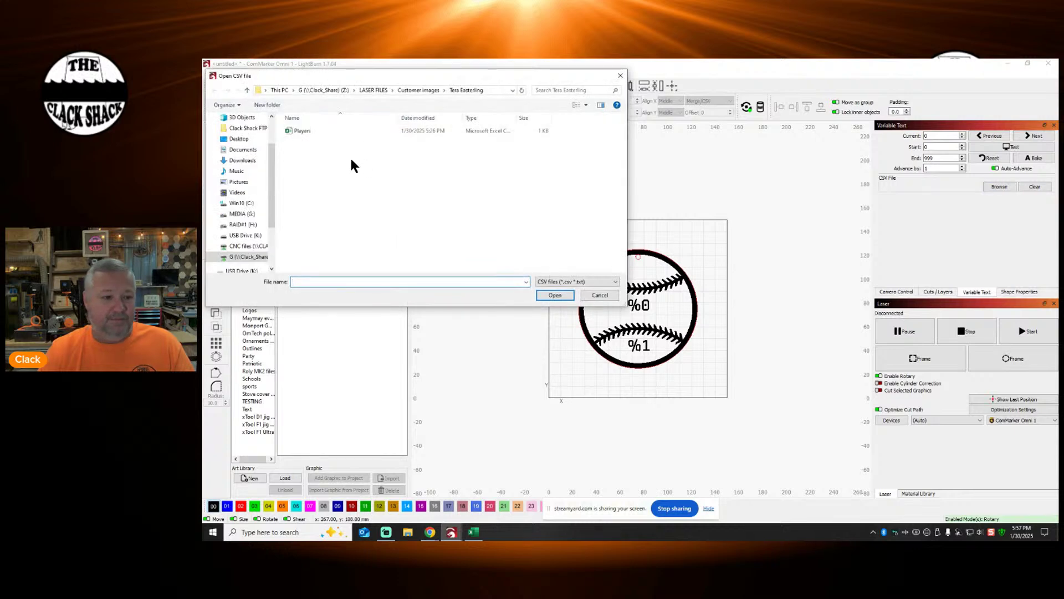
{"action": "left_click", "coordinate": [305, 128]}
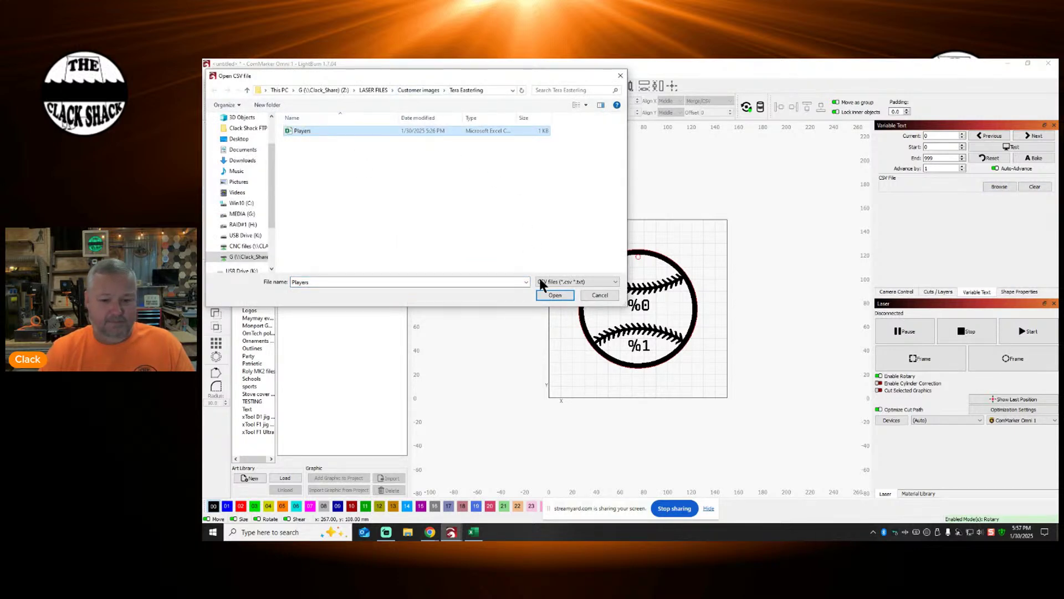
{"action": "left_click", "coordinate": [555, 294]}
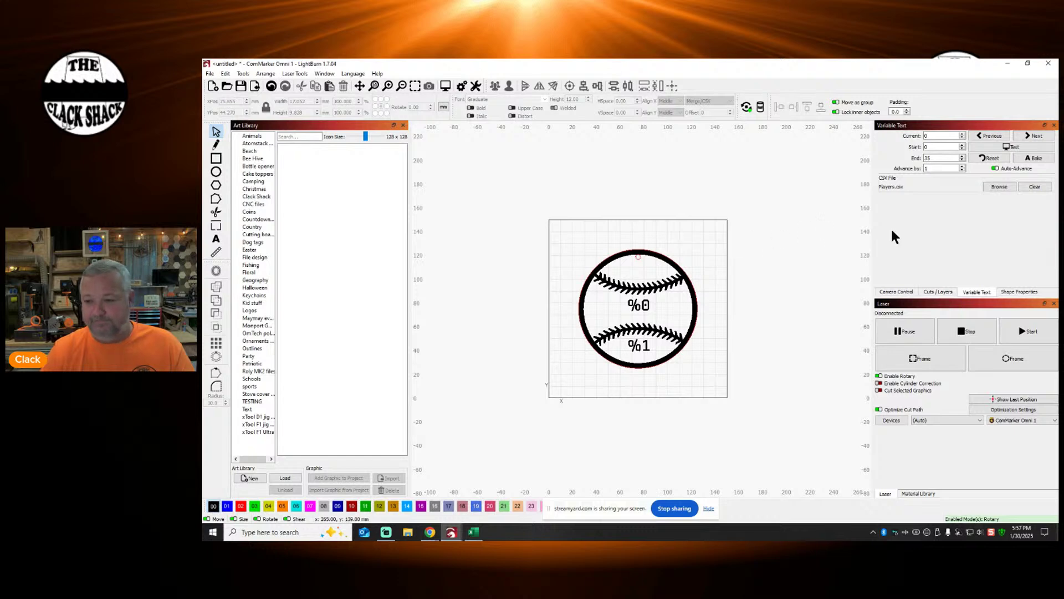
{"action": "left_click", "coordinate": [1005, 146]}
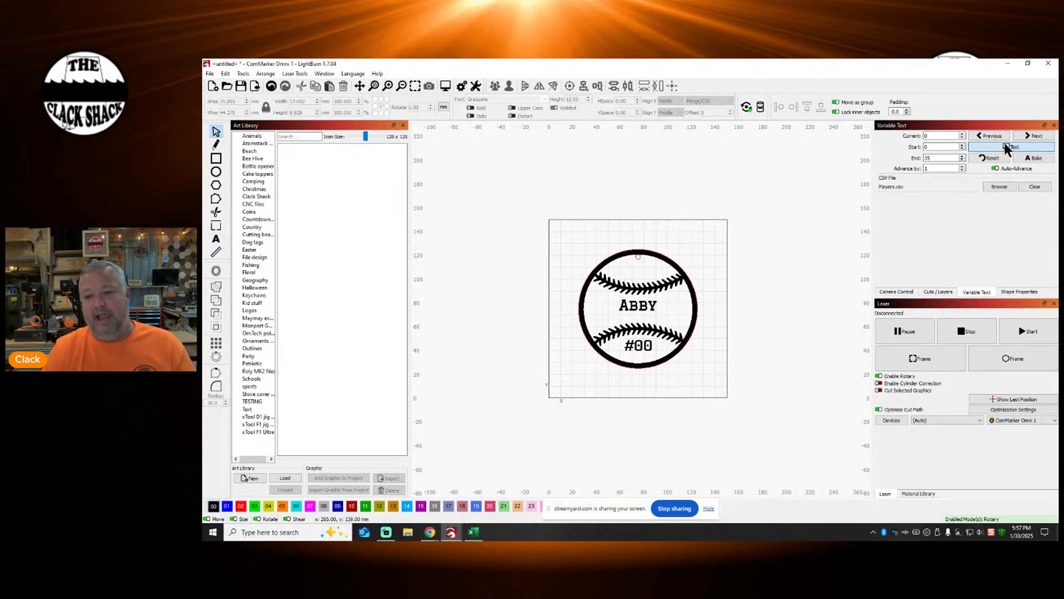
Step: Assign the entire baseball tag artwork, including both text placeholders, to the blue 01 line layer
{"action": "left_click_drag", "start_coordinate": [559, 224], "coordinate": [761, 415]}
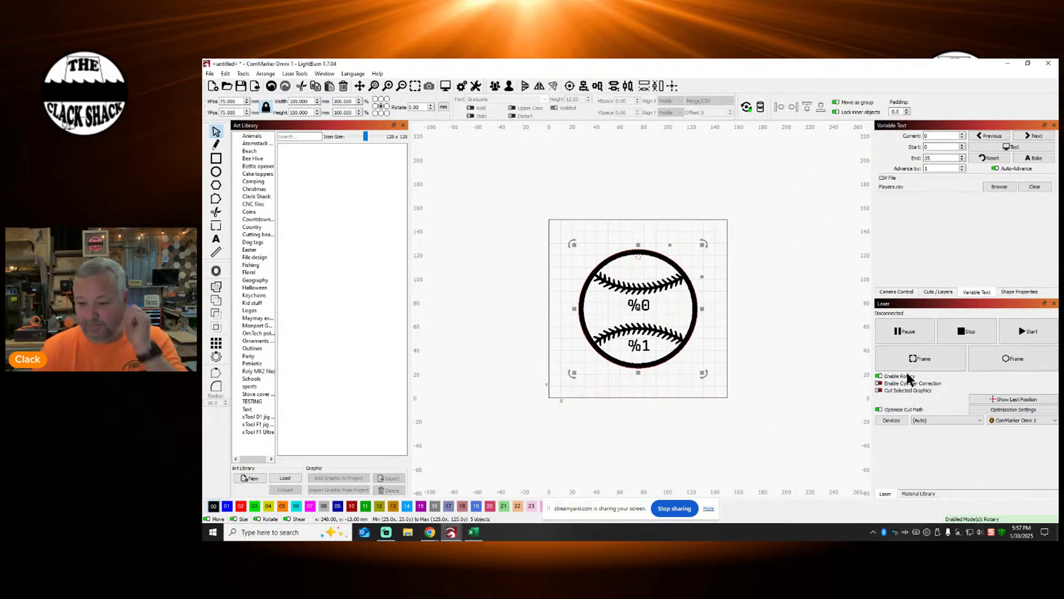
{"action": "left_click", "coordinate": [937, 292]}
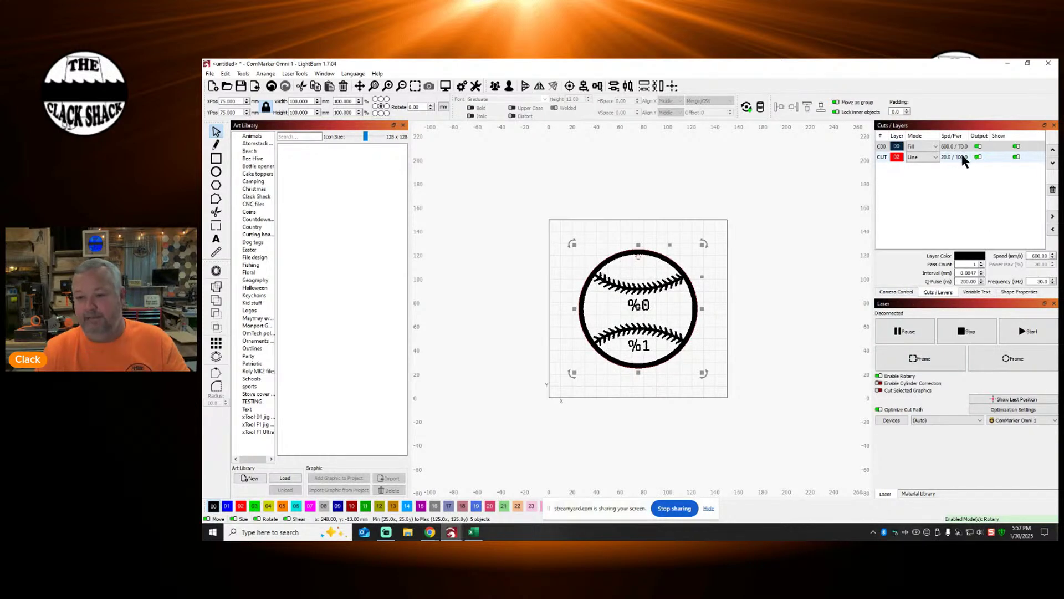
{"action": "left_click_drag", "start_coordinate": [525, 207], "coordinate": [773, 446]}
{"action": "left_click", "coordinate": [227, 506]}
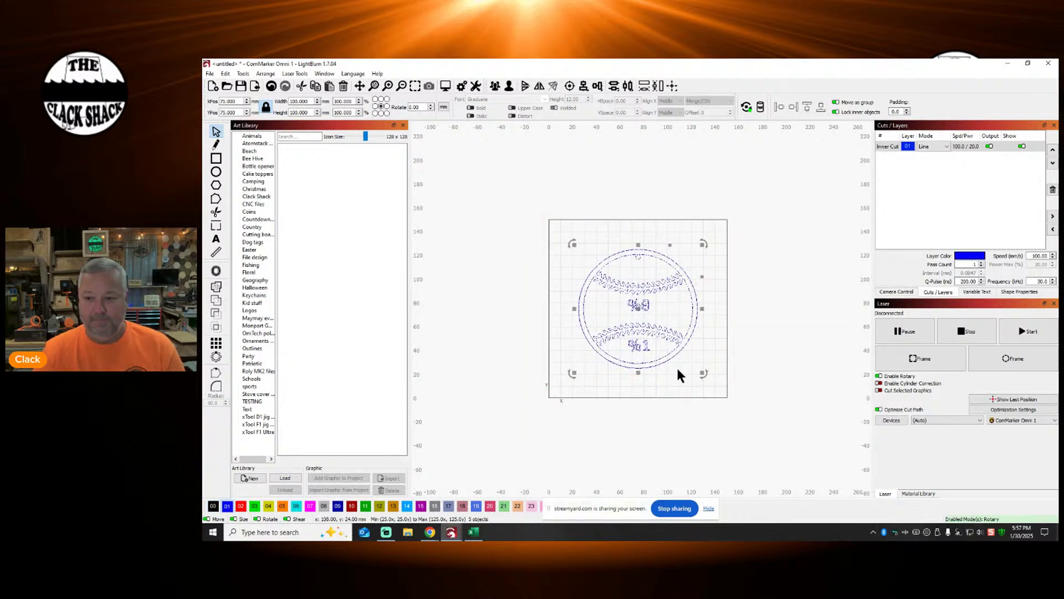
Step: Set the blue 01 layer's speed to 2000 mm/sec and its Q-pulse width to 20 ns
{"action": "double_click", "coordinate": [962, 144]}
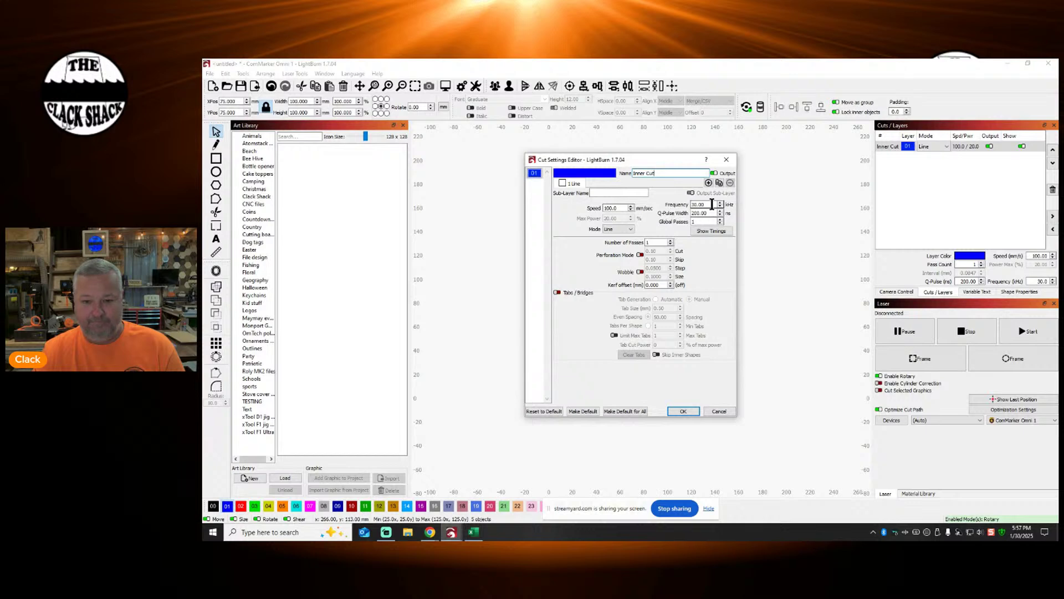
{"action": "double_click", "coordinate": [612, 208]}
{"action": "type", "text": "20"}
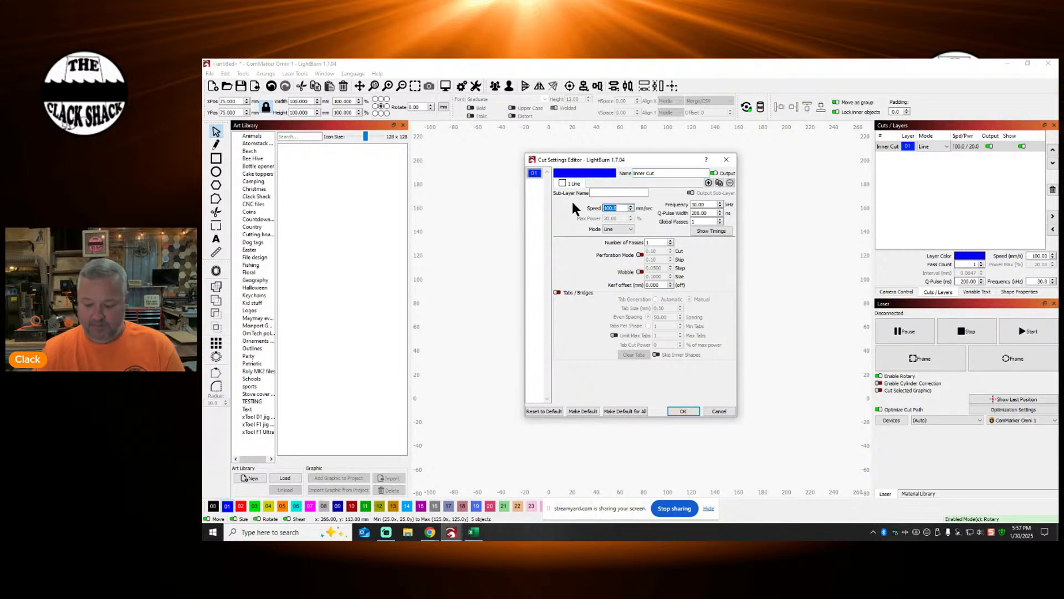
{"action": "type", "text": "00"}
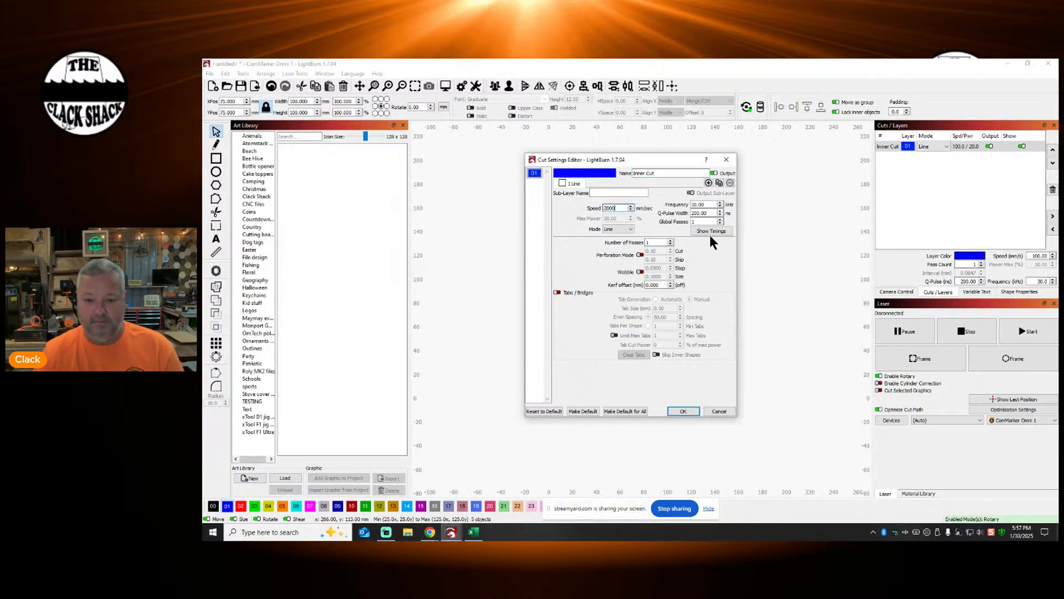
{"action": "double_click", "coordinate": [715, 215]}
{"action": "type", "text": "20"}
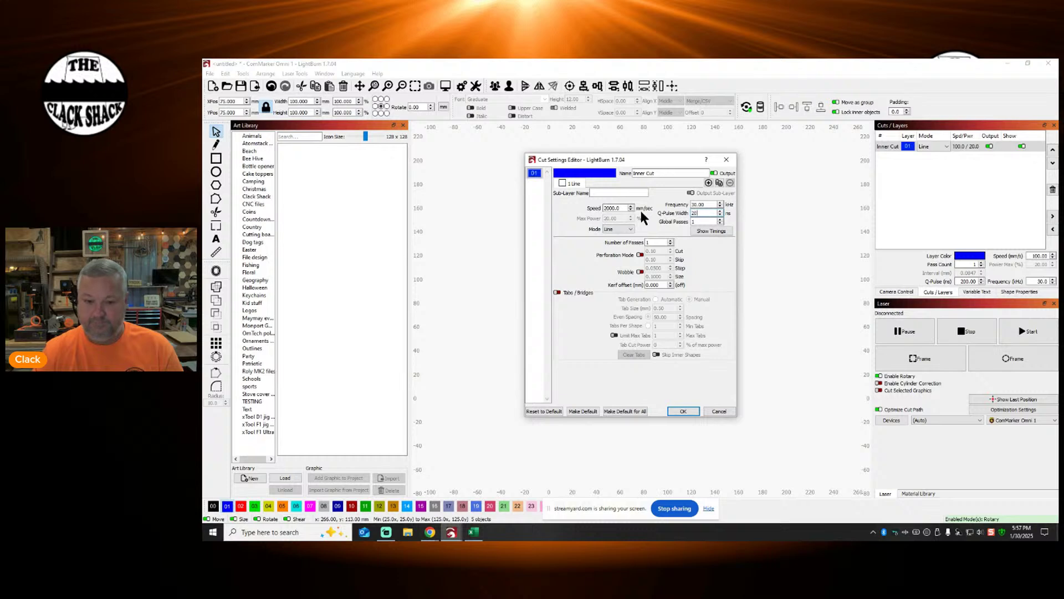
{"action": "left_click", "coordinate": [681, 409]}
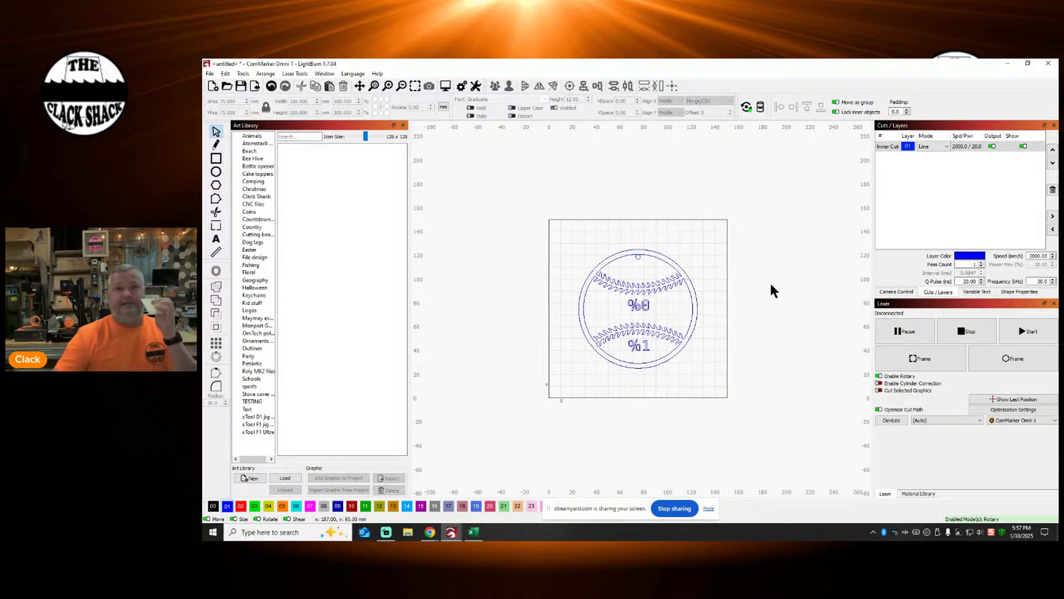
Step: Scale the whole baseball tag down about its center to about 24 mm wide and high
{"action": "left_click_drag", "start_coordinate": [522, 200], "coordinate": [779, 447]}
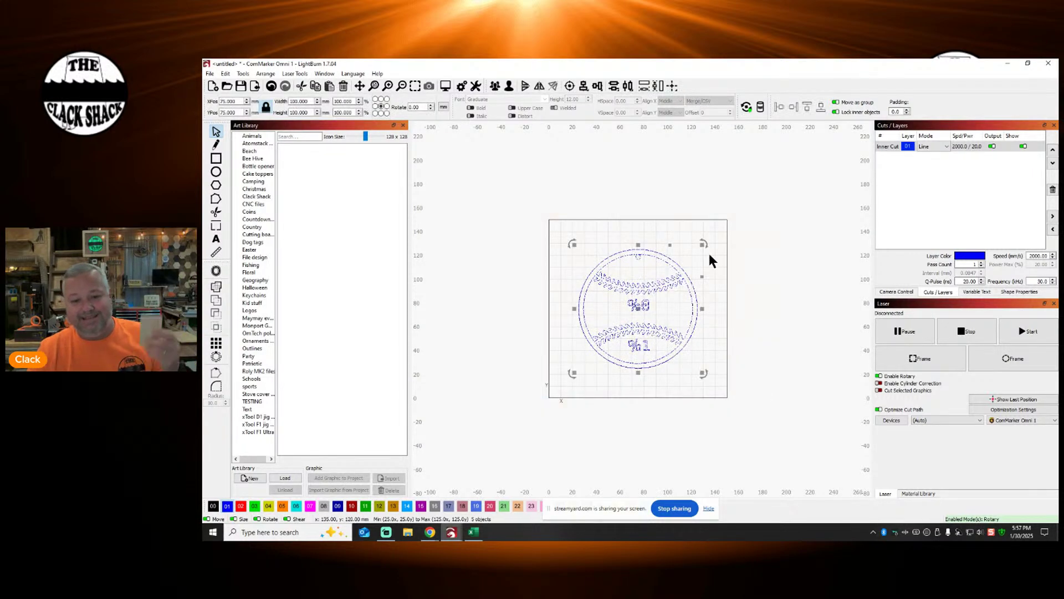
{"action": "left_click_drag", "start_coordinate": [703, 246], "coordinate": [638, 312]}
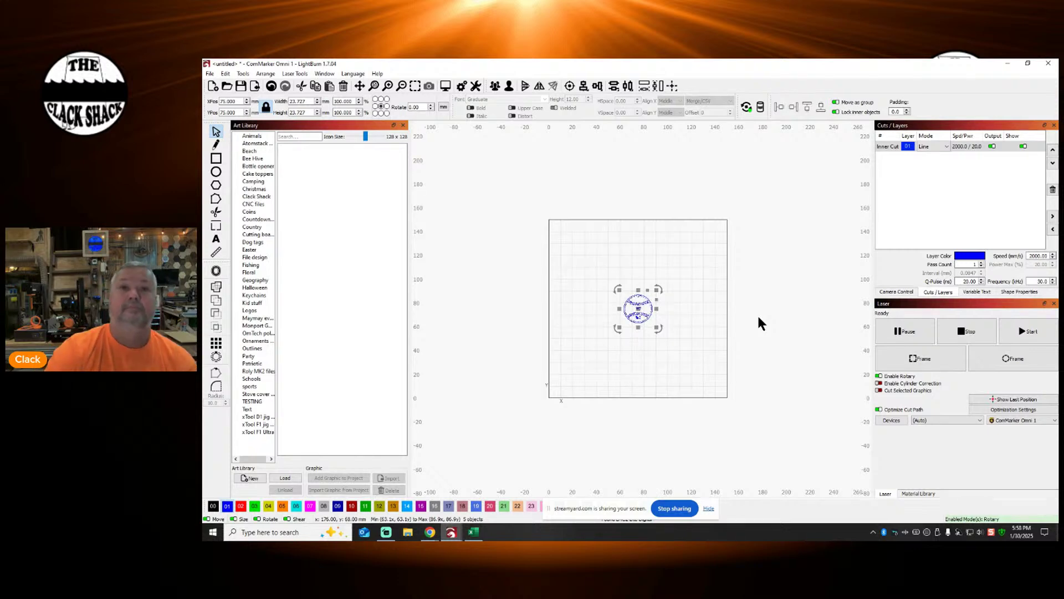
{"action": "scroll", "coordinate": [757, 314], "scroll_direction": "up", "scroll_amount": 2}
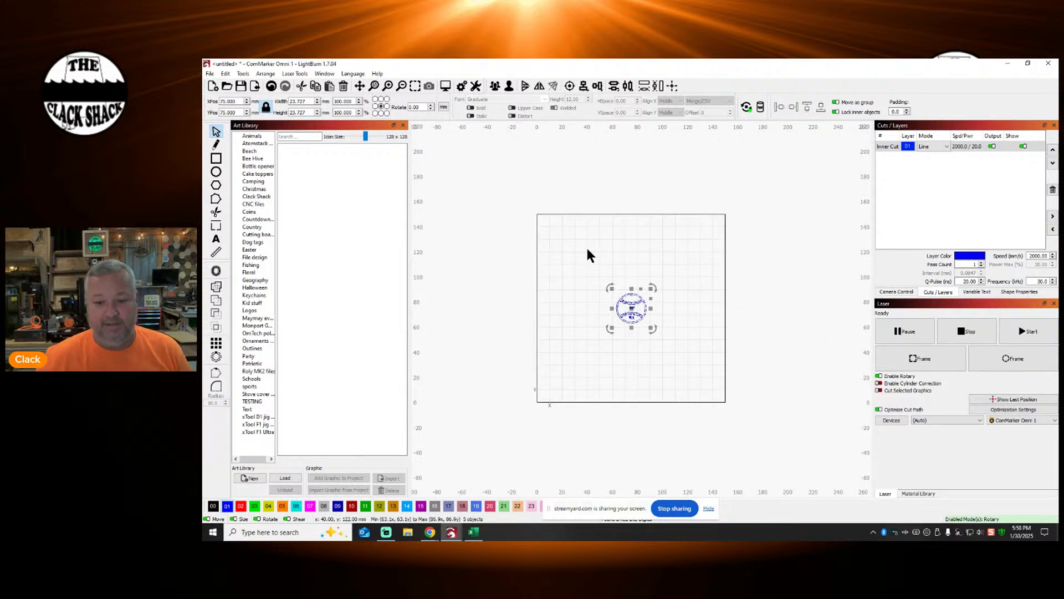
Step: Check the multi-tag layout in the Bag tags project, return to the untitled tag project and deselect the artwork
{"action": "left_click", "coordinate": [451, 532]}
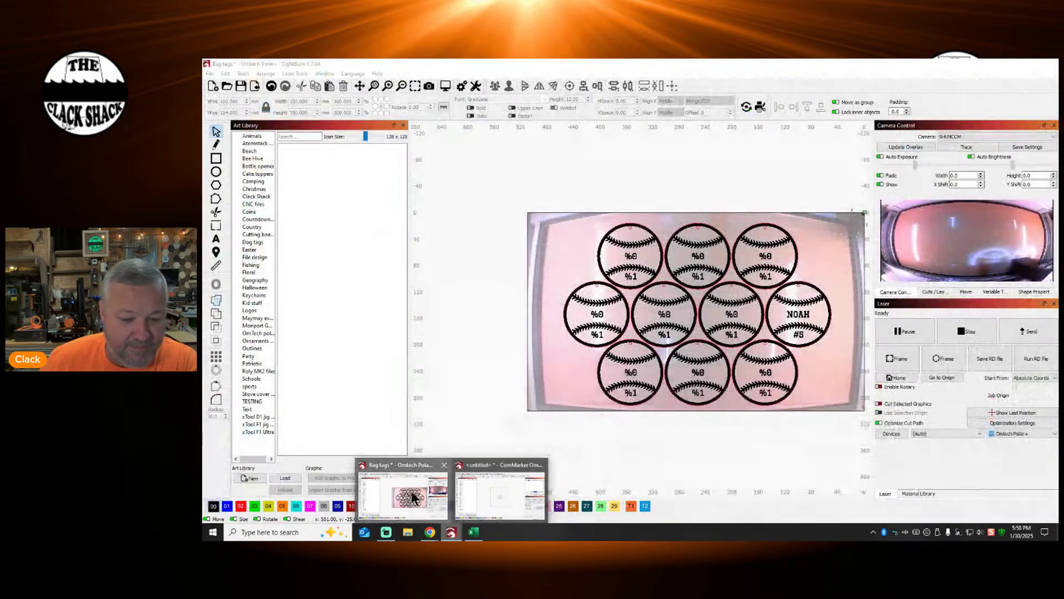
{"action": "left_click", "coordinate": [412, 497]}
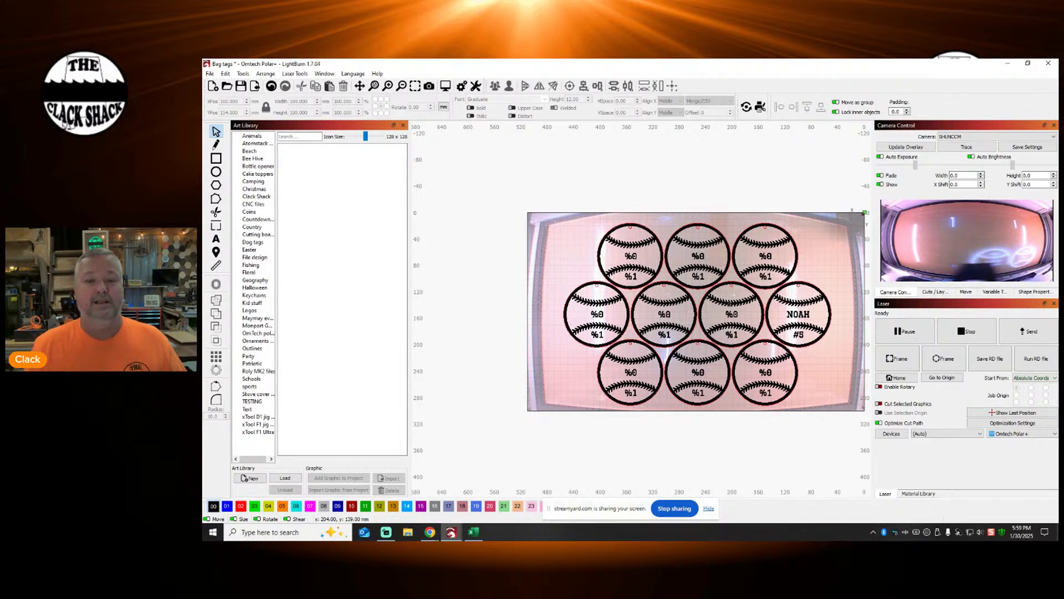
{"action": "scroll", "coordinate": [737, 310], "scroll_direction": "up", "scroll_amount": 1}
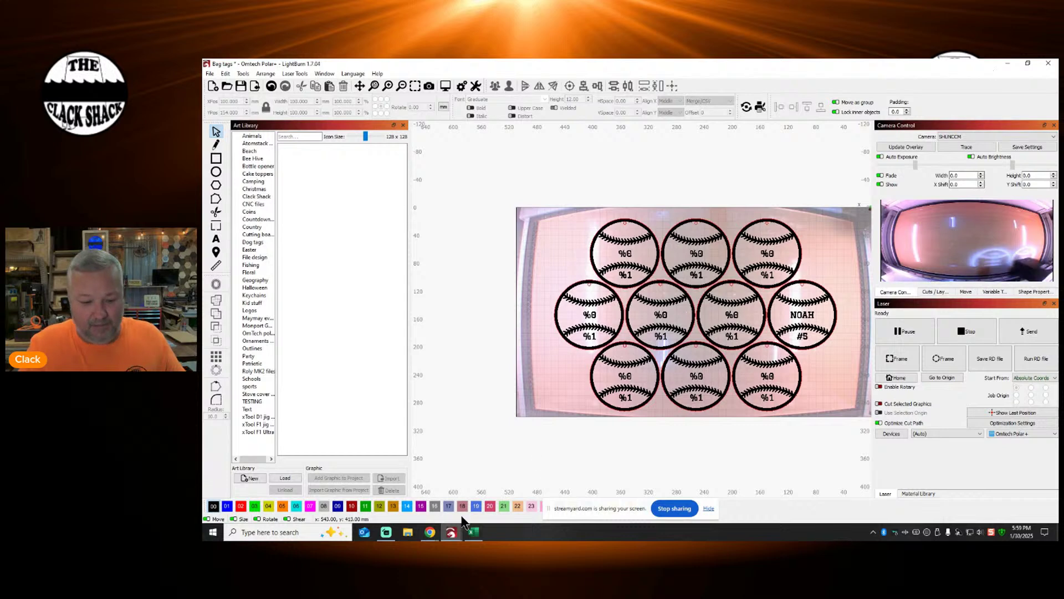
{"action": "mouse_move", "coordinate": [452, 531]}
{"action": "left_click", "coordinate": [496, 491]}
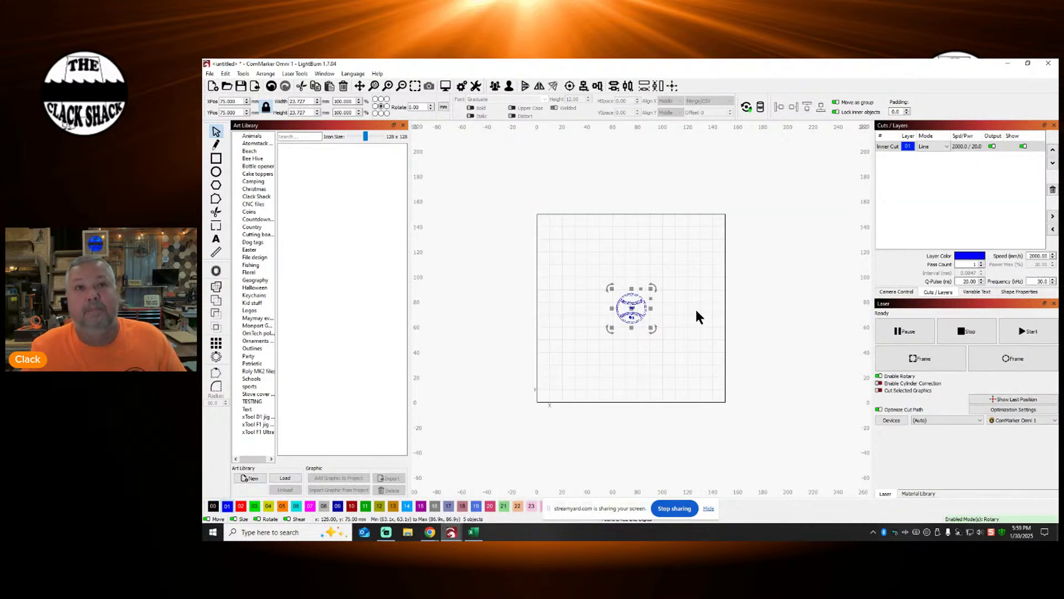
{"action": "left_click", "coordinate": [766, 237]}
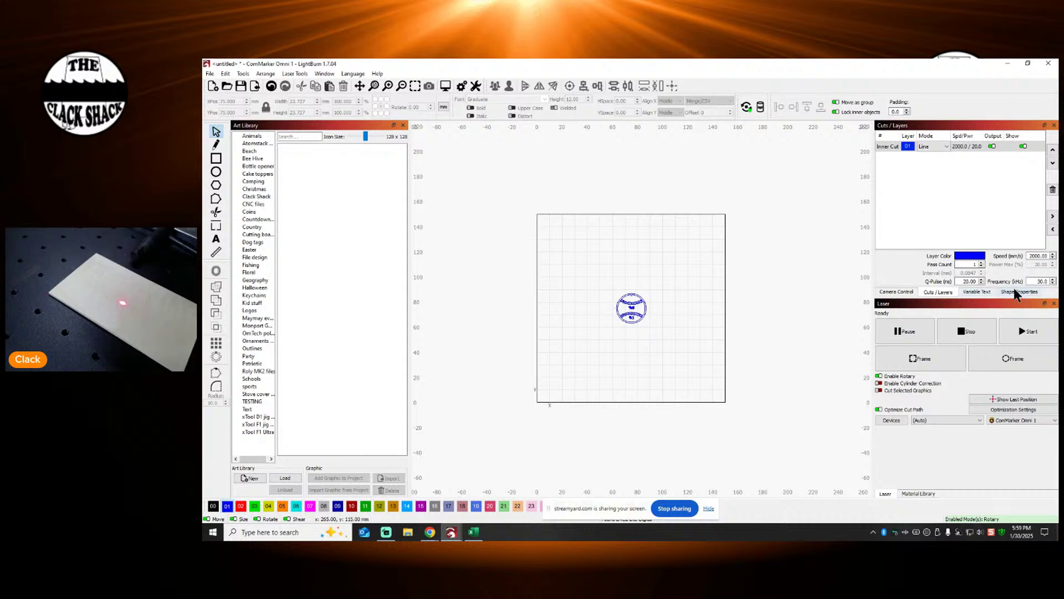
Step: Show the variable text settings, turn off Enable Rotary, and dismiss the Rotary Marking and Live Framing windows
{"action": "left_click", "coordinate": [978, 292]}
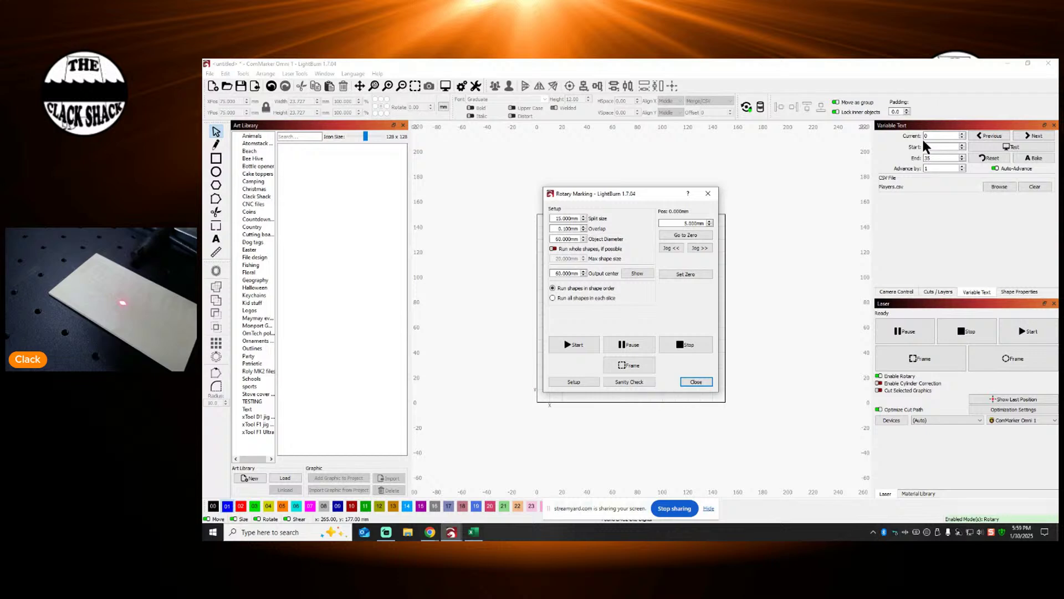
{"action": "left_click", "coordinate": [696, 381]}
{"action": "left_click", "coordinate": [879, 376]}
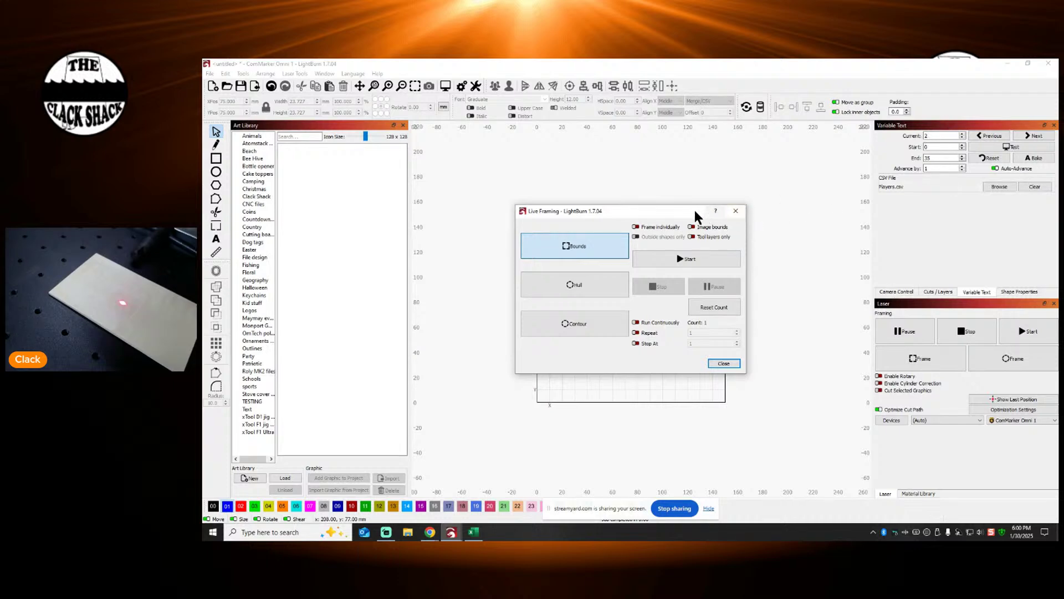
{"action": "left_click_drag", "start_coordinate": [694, 211], "coordinate": [814, 279]}
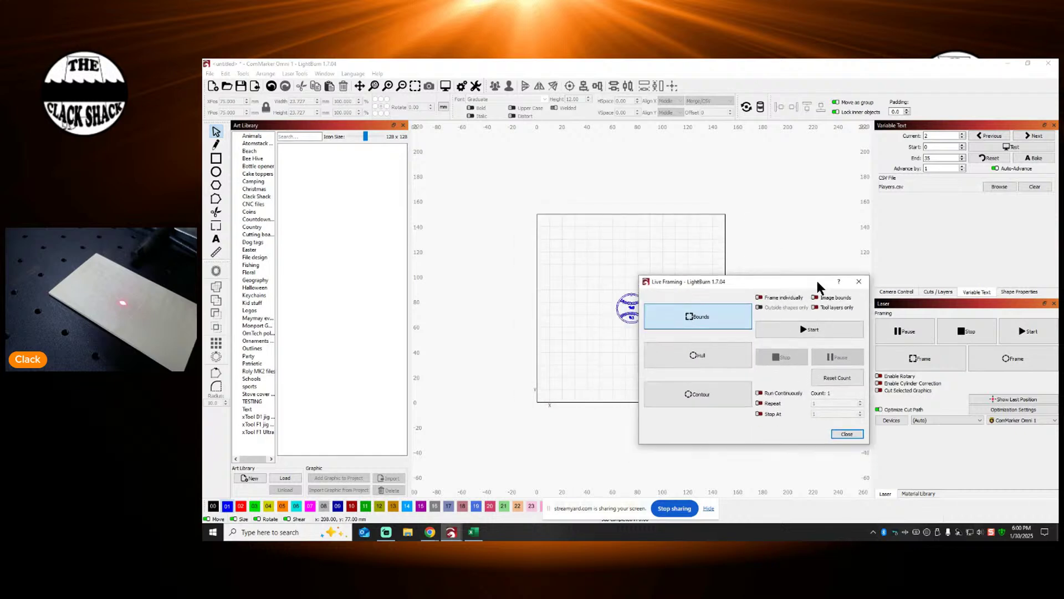
{"action": "left_click", "coordinate": [856, 279]}
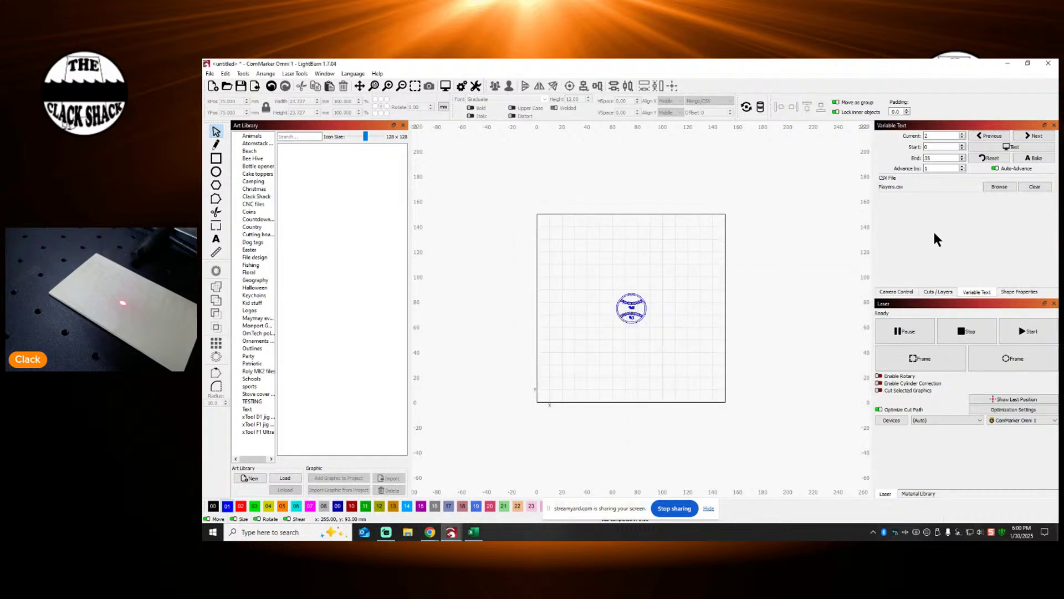
Step: Test the merge on the tag for the current CSV record and return to the placeholders
{"action": "scroll", "coordinate": [624, 317], "scroll_direction": "up", "scroll_amount": 2}
{"action": "scroll", "coordinate": [640, 304], "scroll_direction": "up", "scroll_amount": 5}
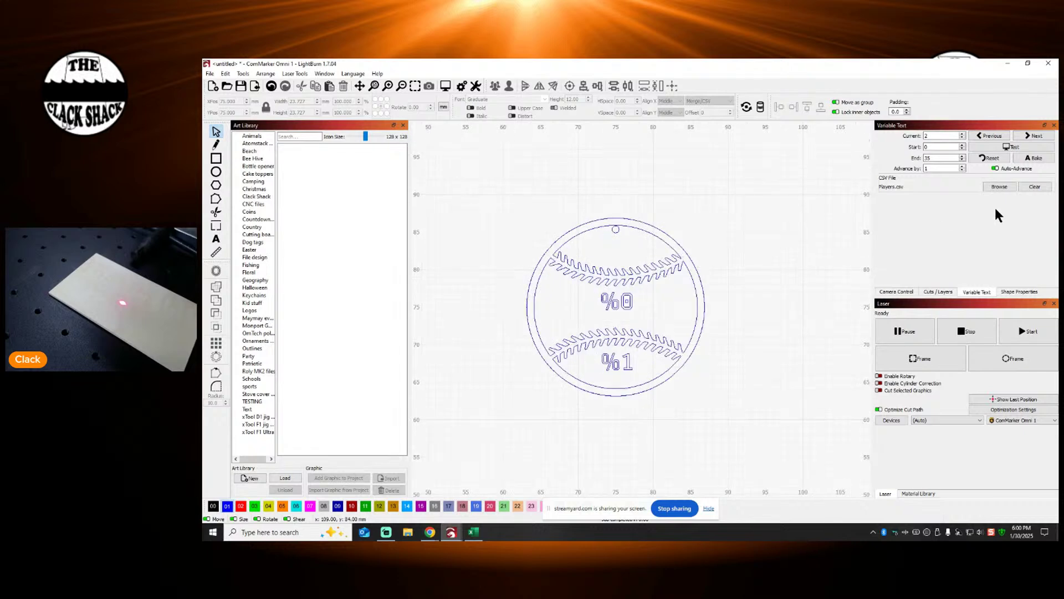
{"action": "left_click", "coordinate": [1002, 146]}
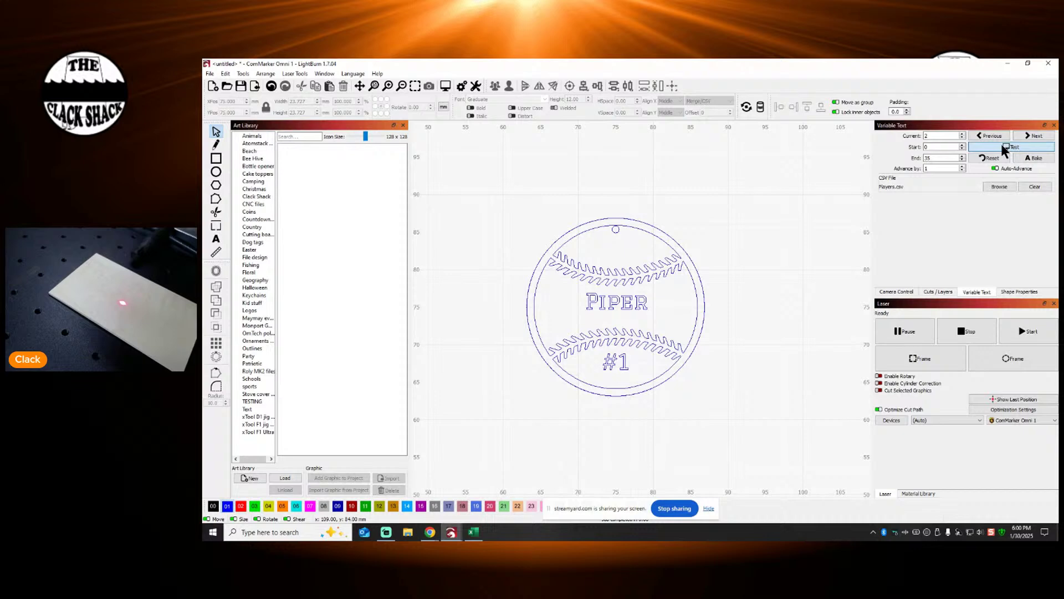
{"action": "left_click", "coordinate": [1002, 147]}
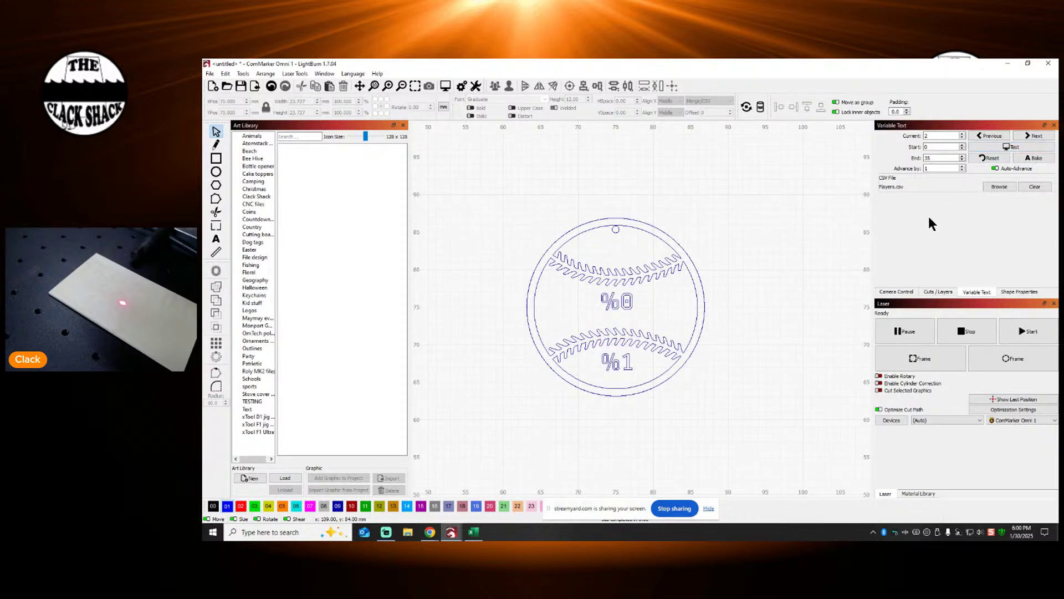
Step: Frame the tag's bounds and run the job to auto-advance through the player records
{"action": "key", "text": "F1"}
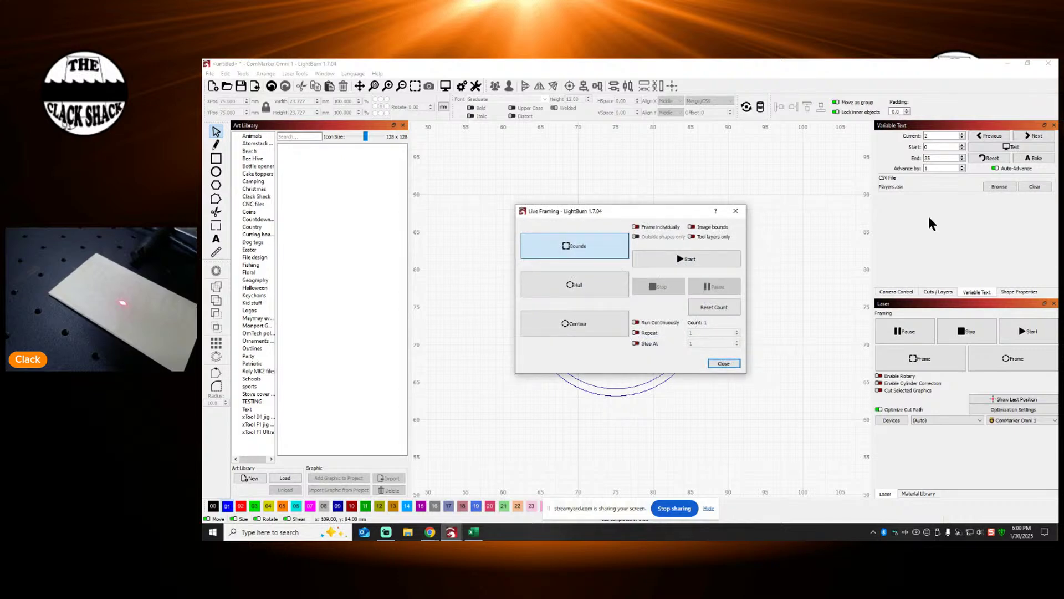
{"action": "key", "text": "F2"}
{"action": "left_click", "coordinate": [925, 137]}
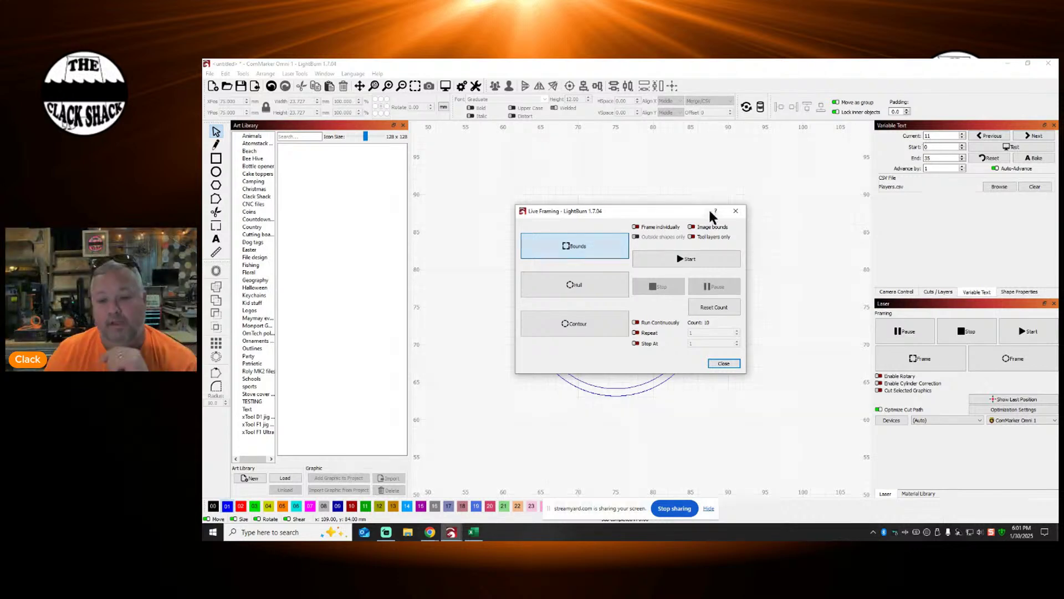
Step: Close the Live Framing window and preview the current player's name and number on the tag
{"action": "left_click", "coordinate": [735, 211]}
{"action": "left_click", "coordinate": [1007, 148]}
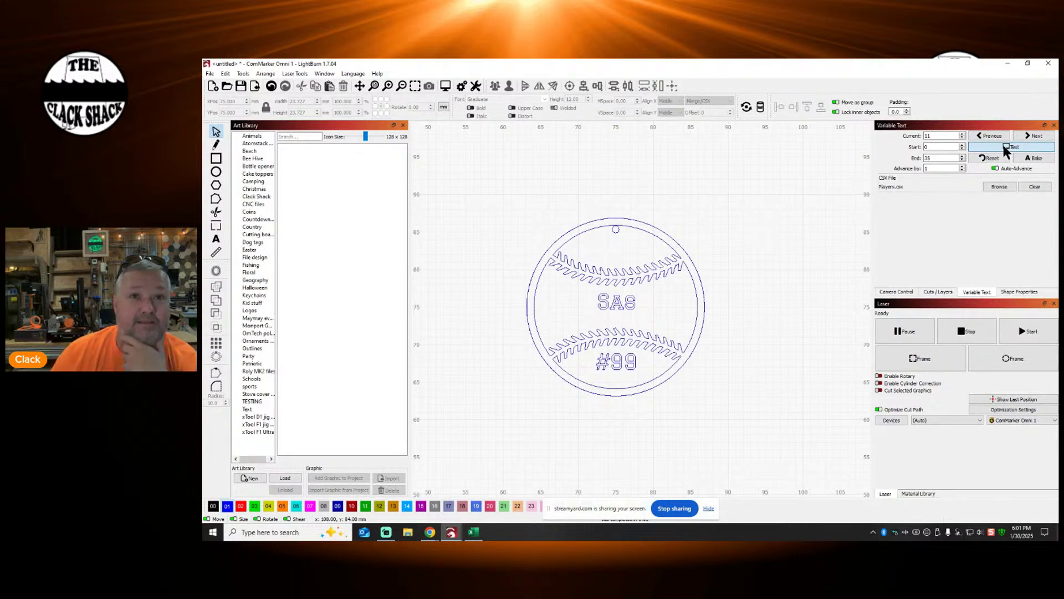
{"action": "left_click", "coordinate": [1007, 149]}
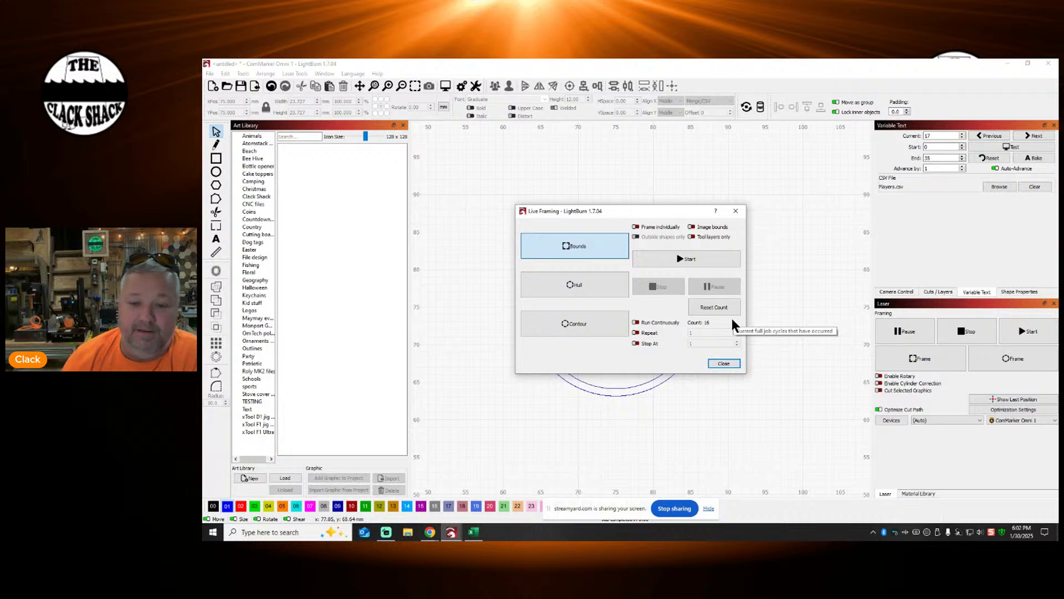
Step: Exit live framing and close the untitled tag project, discarding its changes
{"action": "left_click", "coordinate": [736, 212]}
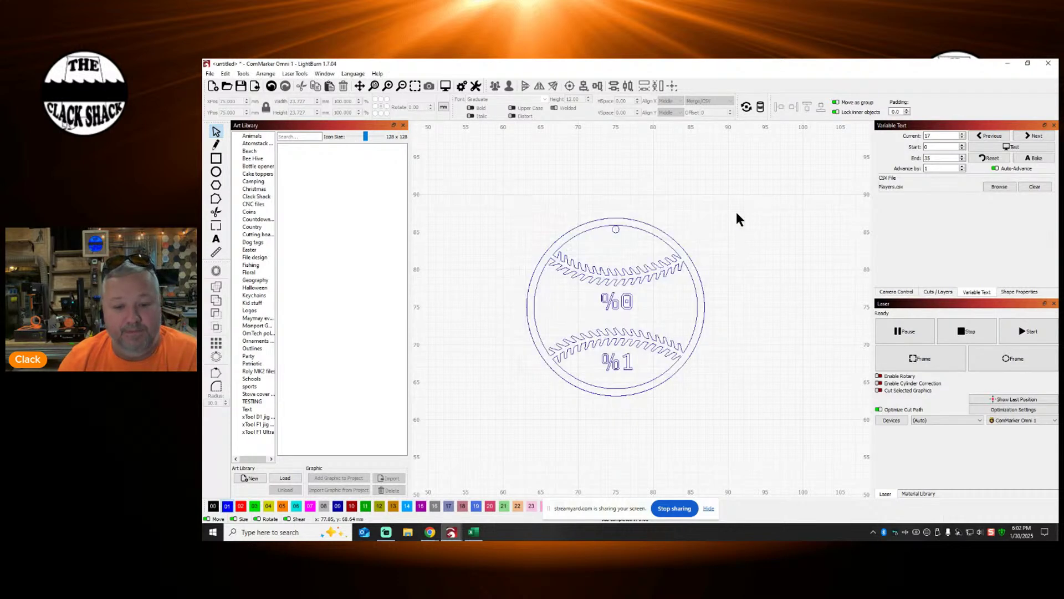
{"action": "left_click", "coordinate": [1047, 65]}
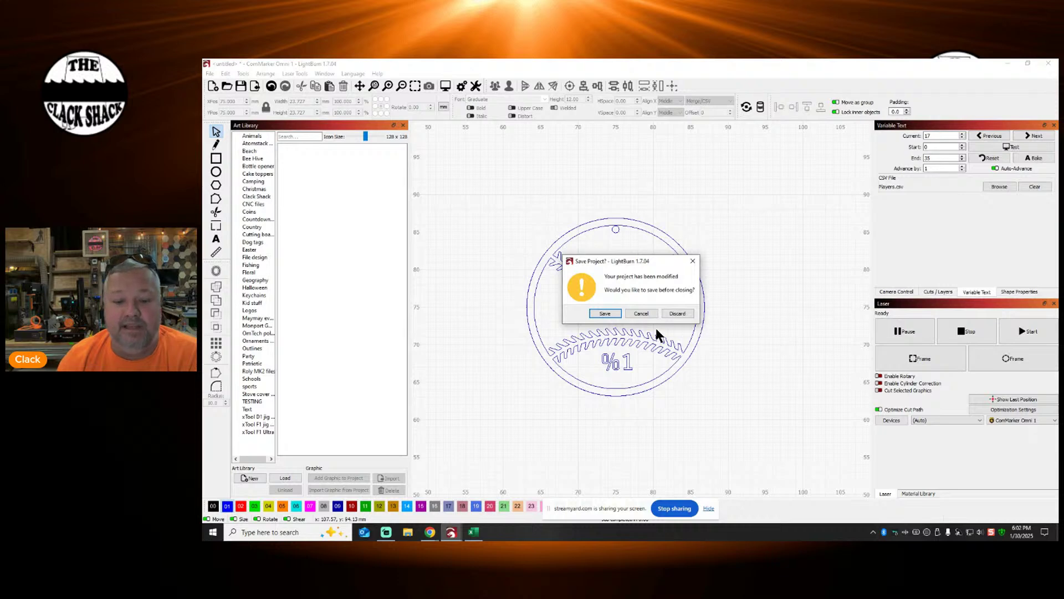
{"action": "left_click", "coordinate": [676, 313]}
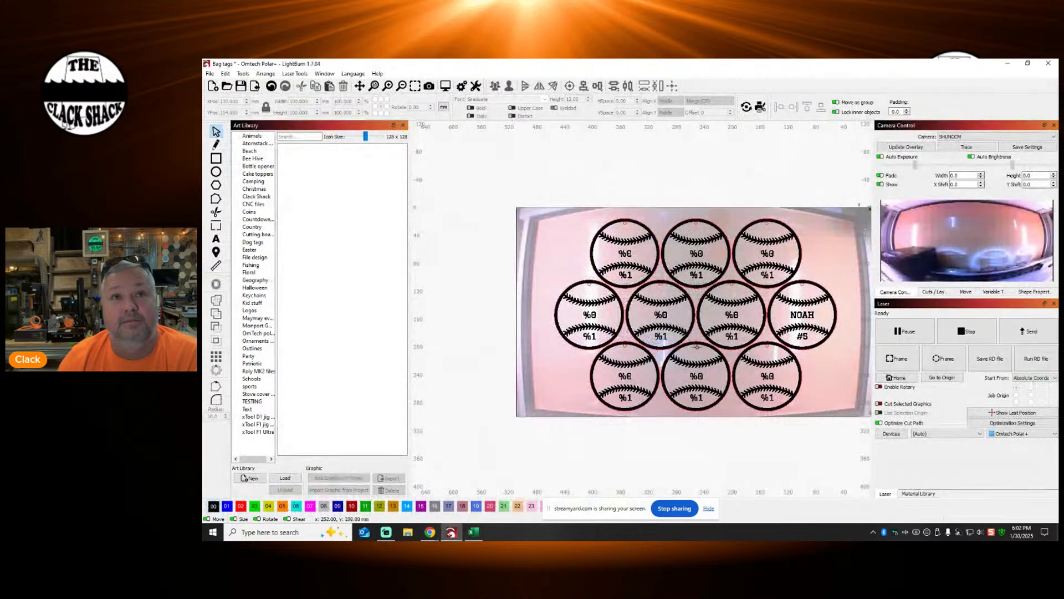
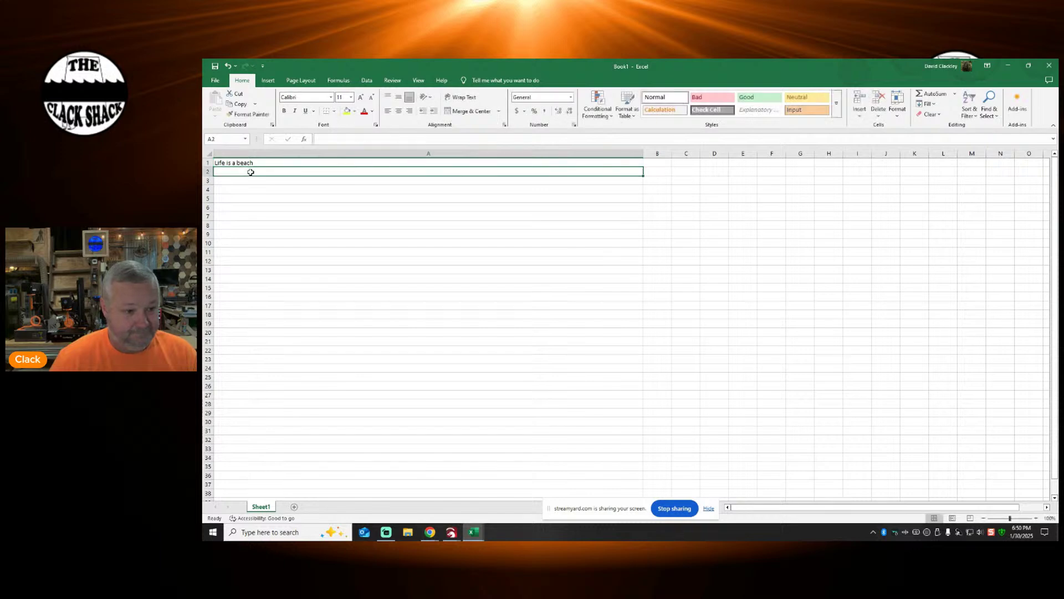
Step: In the Excel workbook Book1, enter "Beach life" in cell A2 and "Lake life" in cell A3
{"action": "type", "text": "Beach lif"}
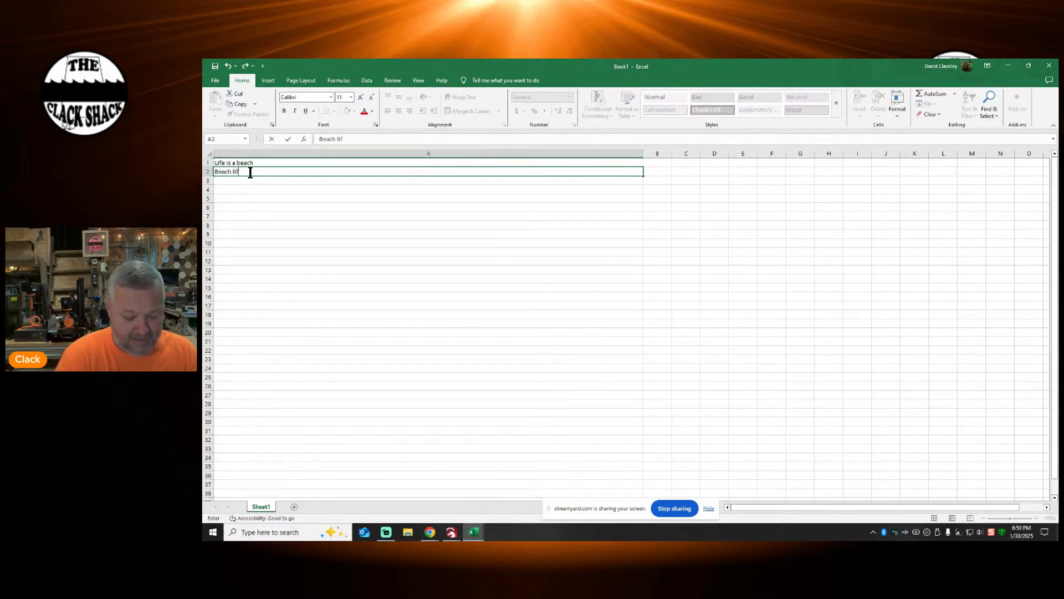
{"action": "type", "text": "e"}
{"action": "left_click", "coordinate": [247, 180]}
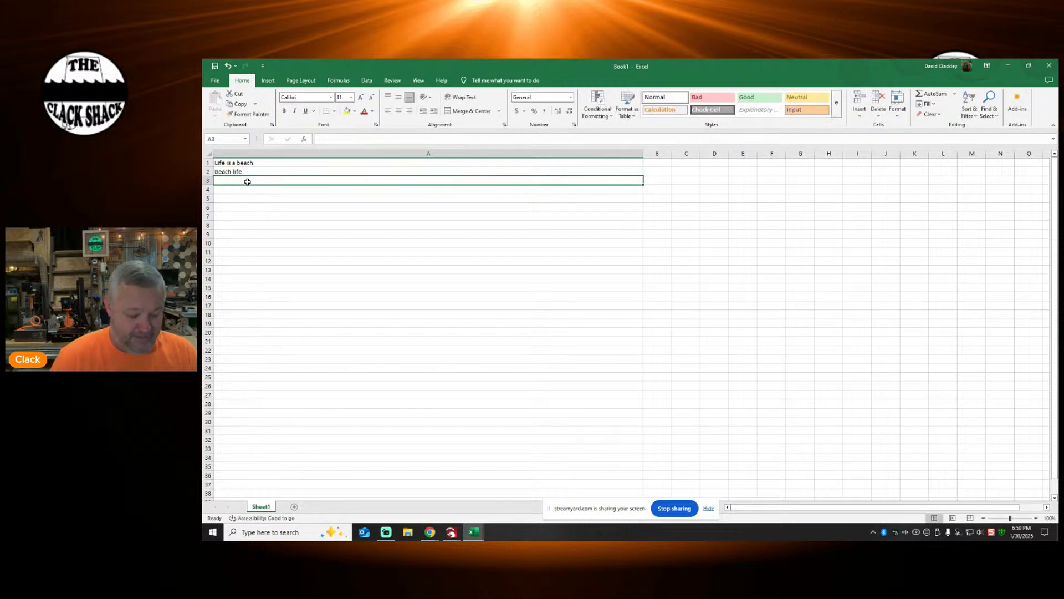
{"action": "type", "text": "Lake life"}
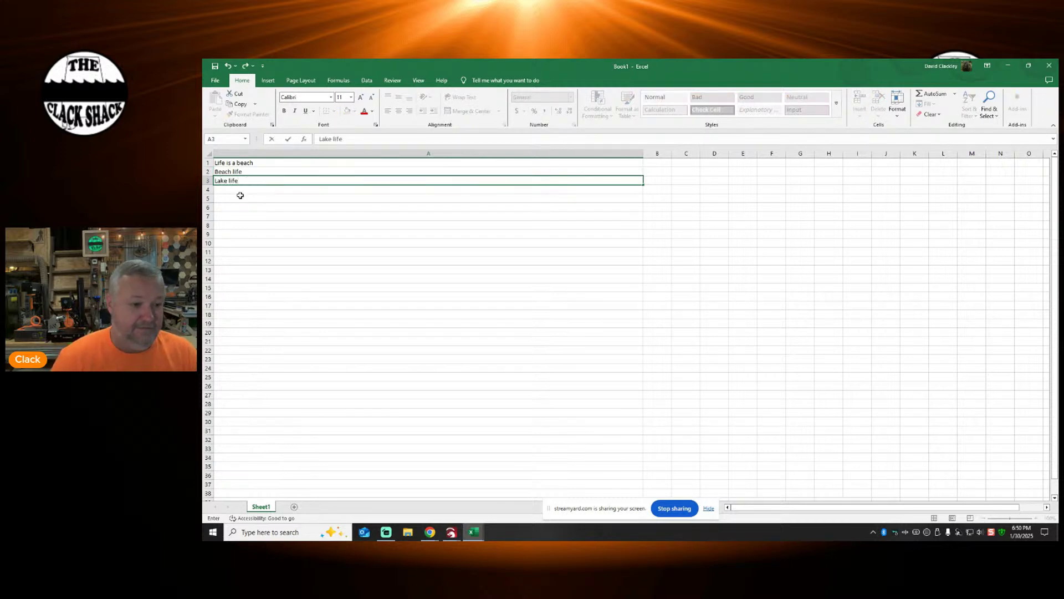
{"action": "left_click", "coordinate": [241, 191]}
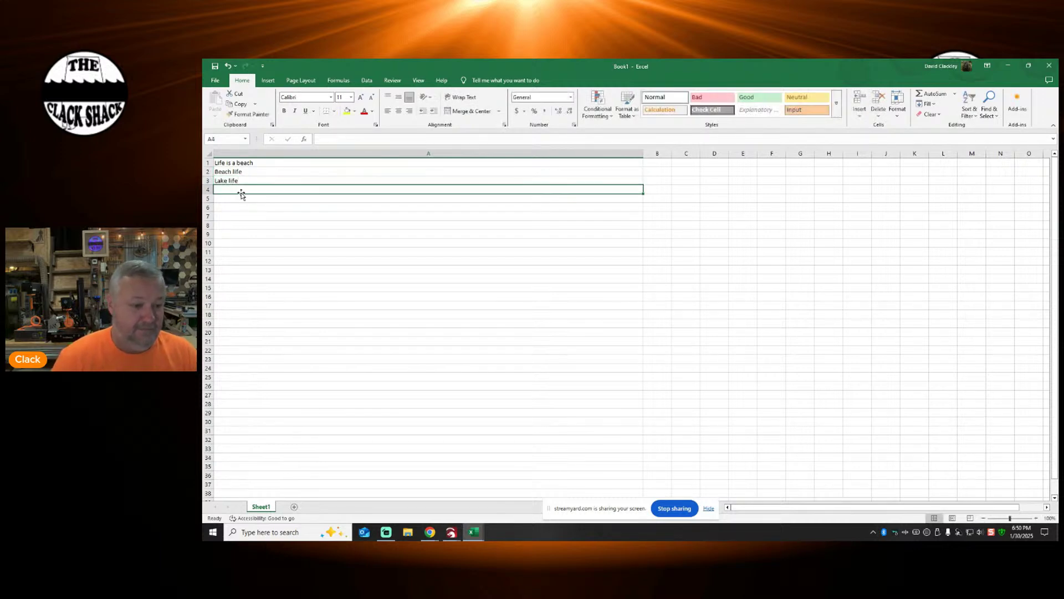
Step: Enter "#Lakes" in cell A4
{"action": "type", "text": "#Lakes"}
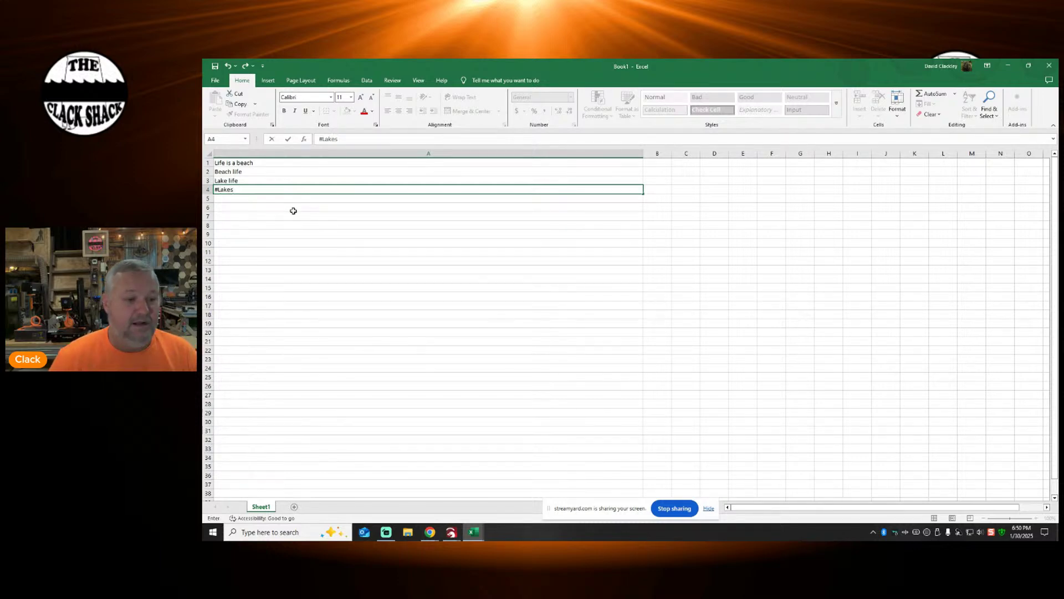
{"action": "key", "text": "Return"}
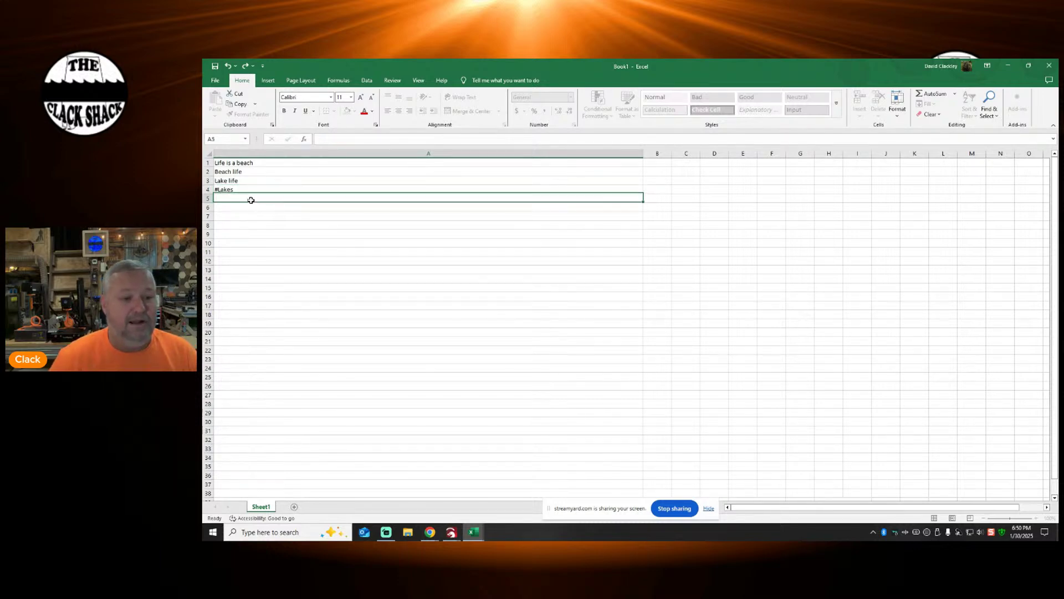
{"action": "key", "text": "Down"}
{"action": "key", "text": "Down"}
{"action": "key", "text": "Down"}
{"action": "key", "text": "Down"}
{"action": "key", "text": "Down"}
{"action": "key", "text": "Down"}
{"action": "key", "text": "Down"}
{"action": "key", "text": "Down"}
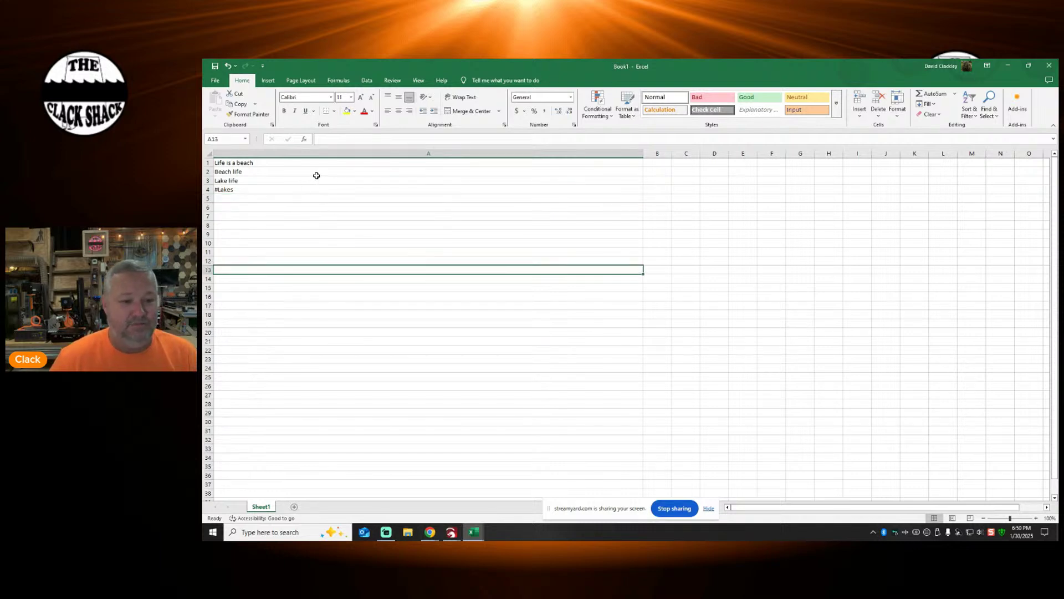
{"action": "left_click", "coordinate": [272, 173]}
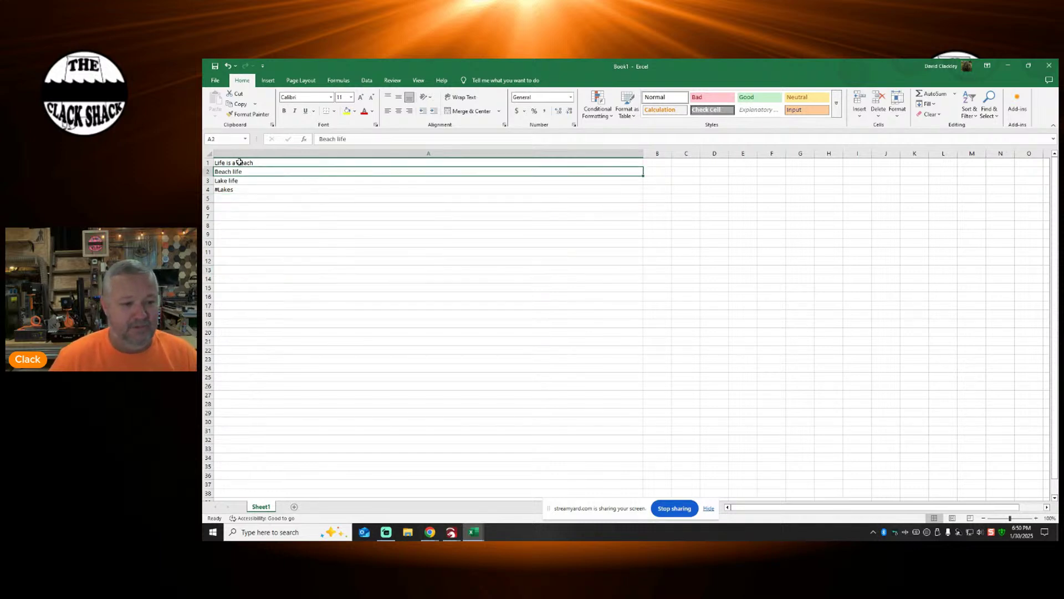
{"action": "left_click", "coordinate": [296, 179]}
Step: Save the workbook to the Downloads folder as "Spoons" in CSV UTF-8 (Comma delimited) format, accepting the format's limitations
{"action": "left_click", "coordinate": [215, 81]}
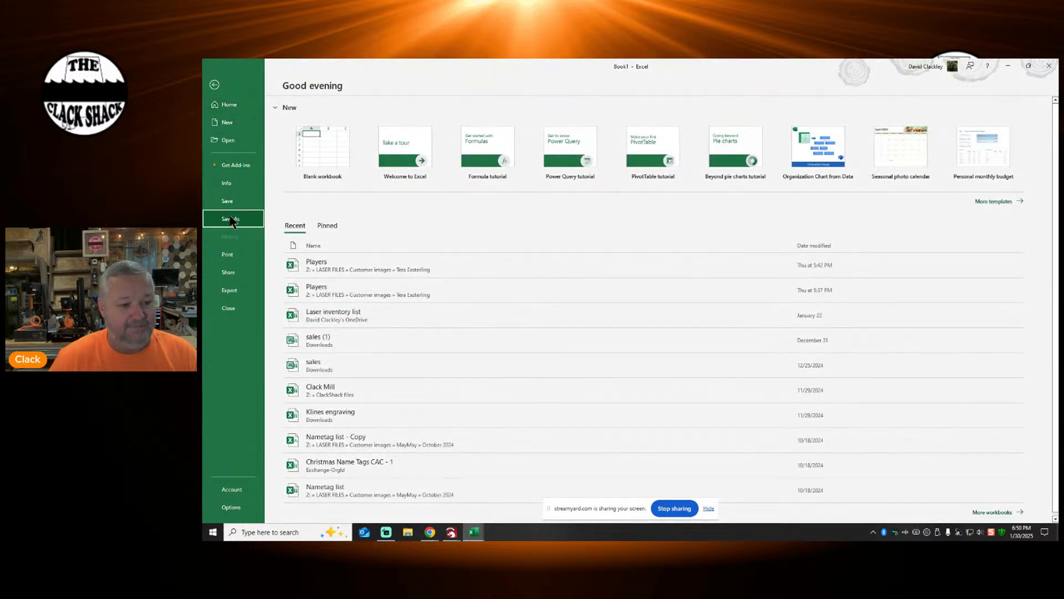
{"action": "left_click", "coordinate": [231, 218]}
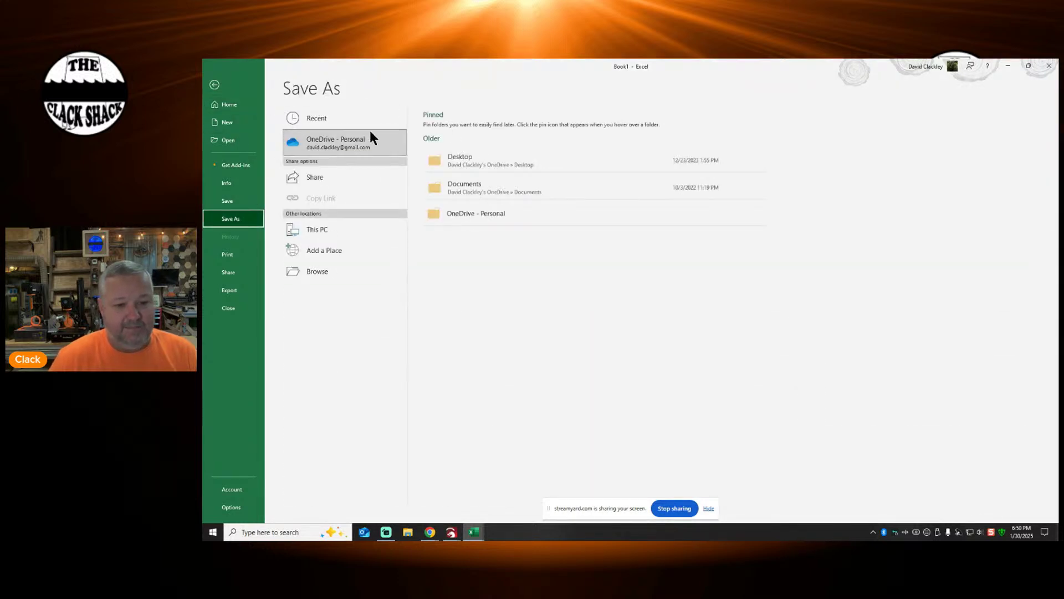
{"action": "left_click", "coordinate": [319, 270]}
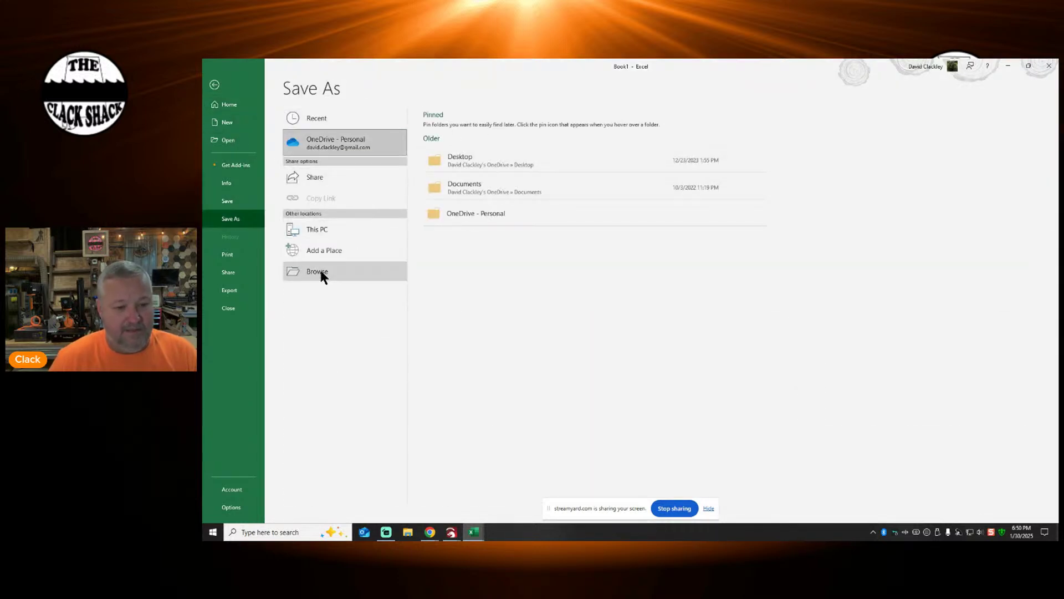
{"action": "left_click", "coordinate": [244, 154]}
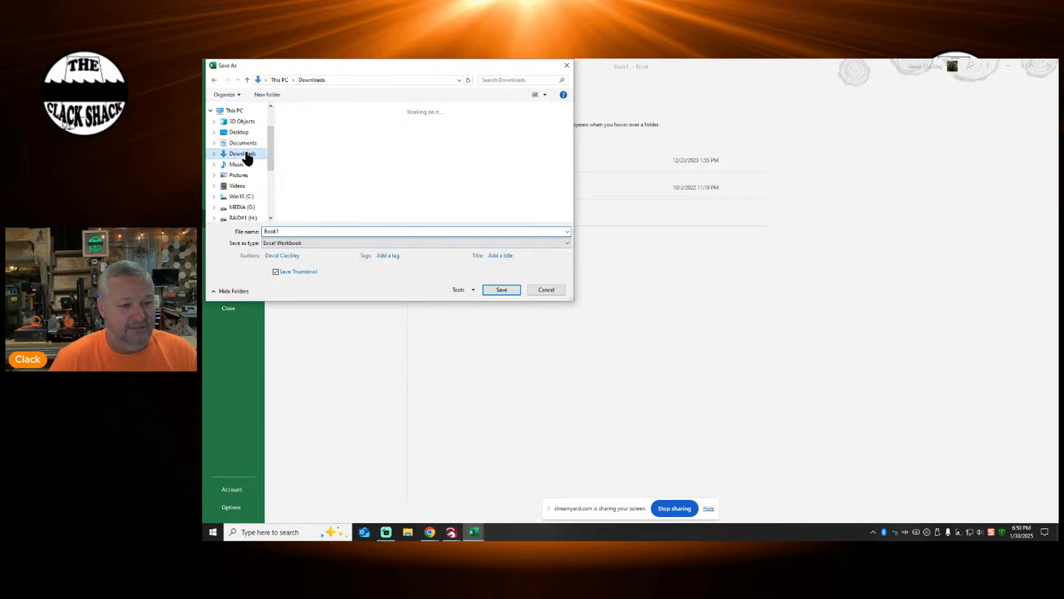
{"action": "left_click", "coordinate": [318, 242]}
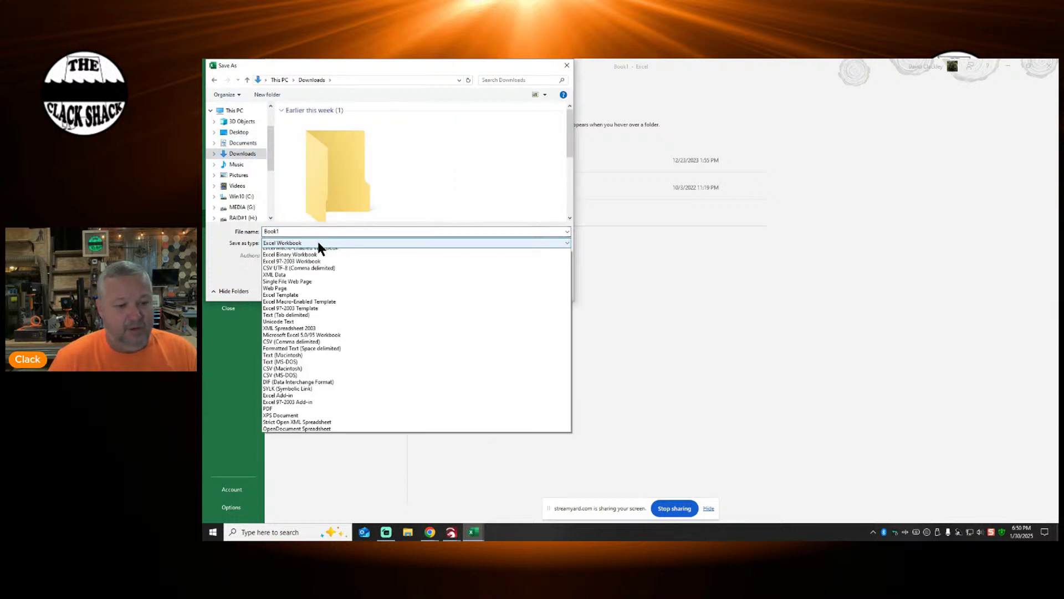
{"action": "left_click", "coordinate": [288, 278]}
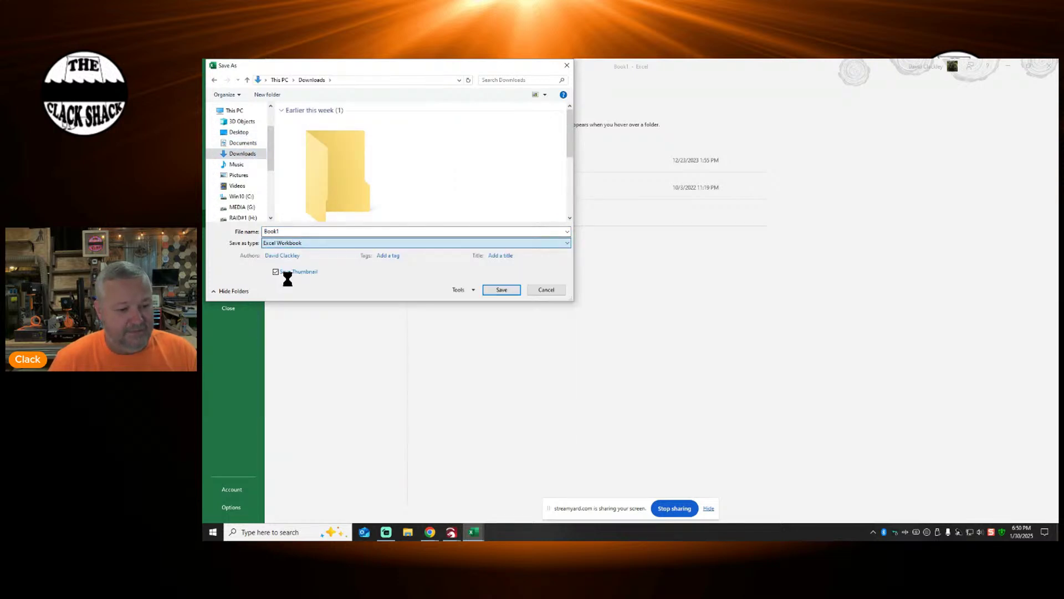
{"action": "double_click", "coordinate": [286, 232]}
{"action": "key", "text": "BackSpace"}
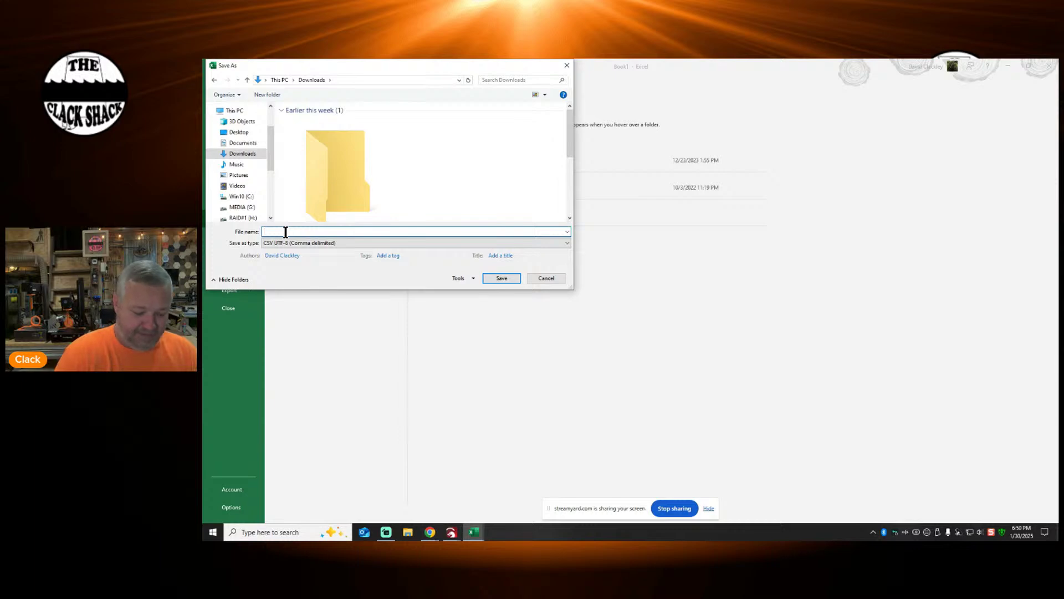
{"action": "type", "text": "Spoons"}
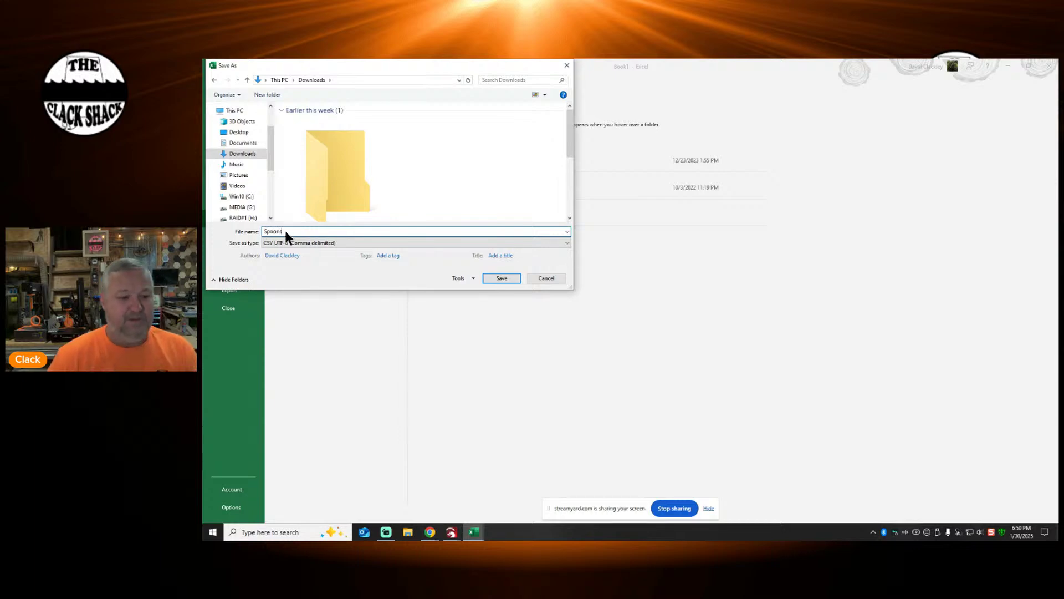
{"action": "left_click", "coordinate": [498, 277]}
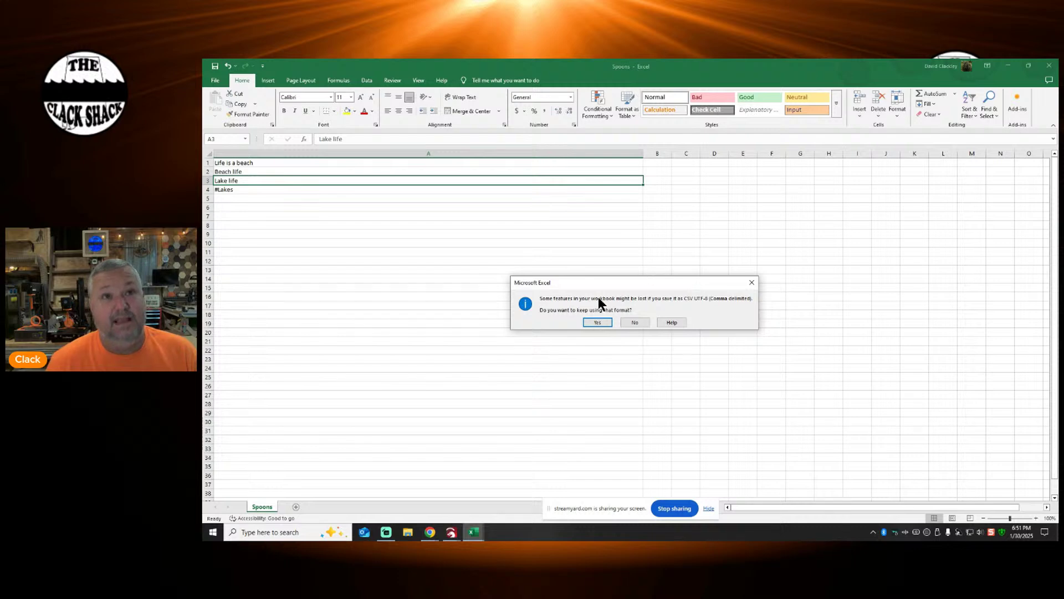
{"action": "left_click", "coordinate": [598, 322]}
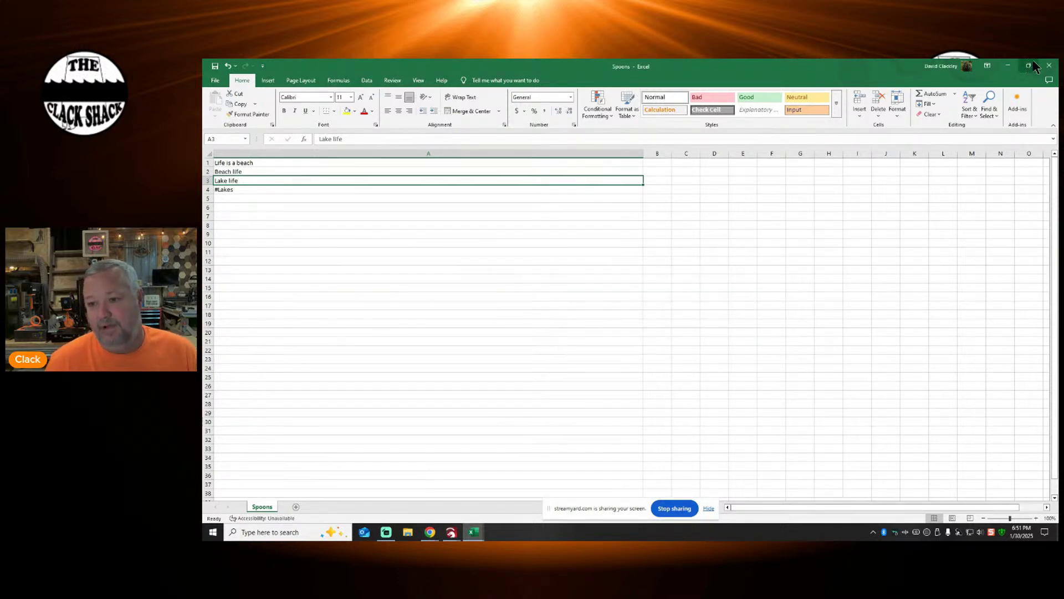
Step: Switch to LightBurn, show the Beach art library, and draw a rectangle about 232 × 48 mm in the lower-left area of the workspace
{"action": "left_click", "coordinate": [1007, 66]}
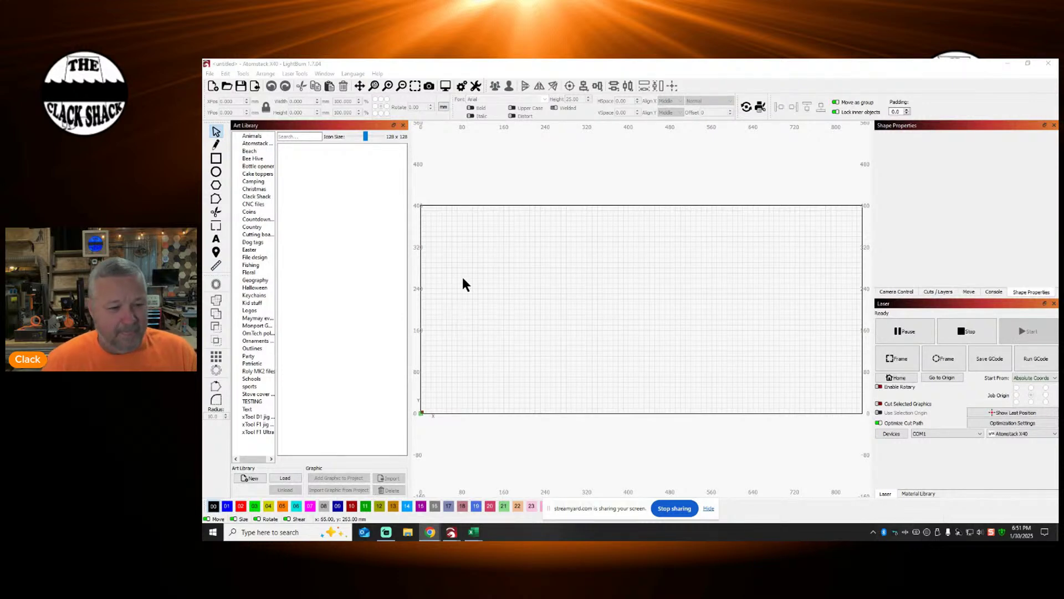
{"action": "left_click", "coordinate": [250, 151]}
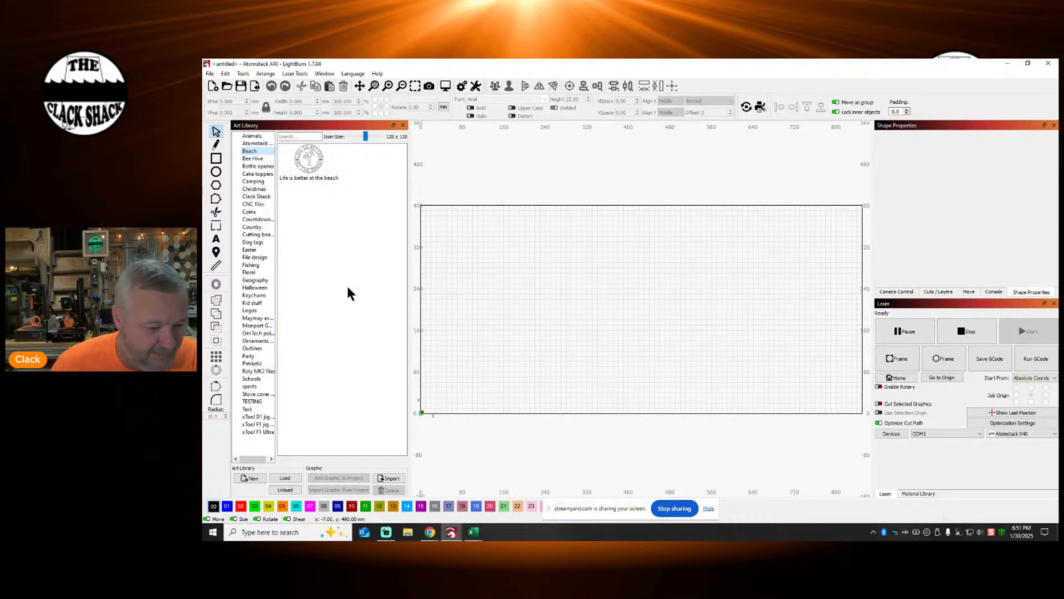
{"action": "left_click", "coordinate": [216, 159]}
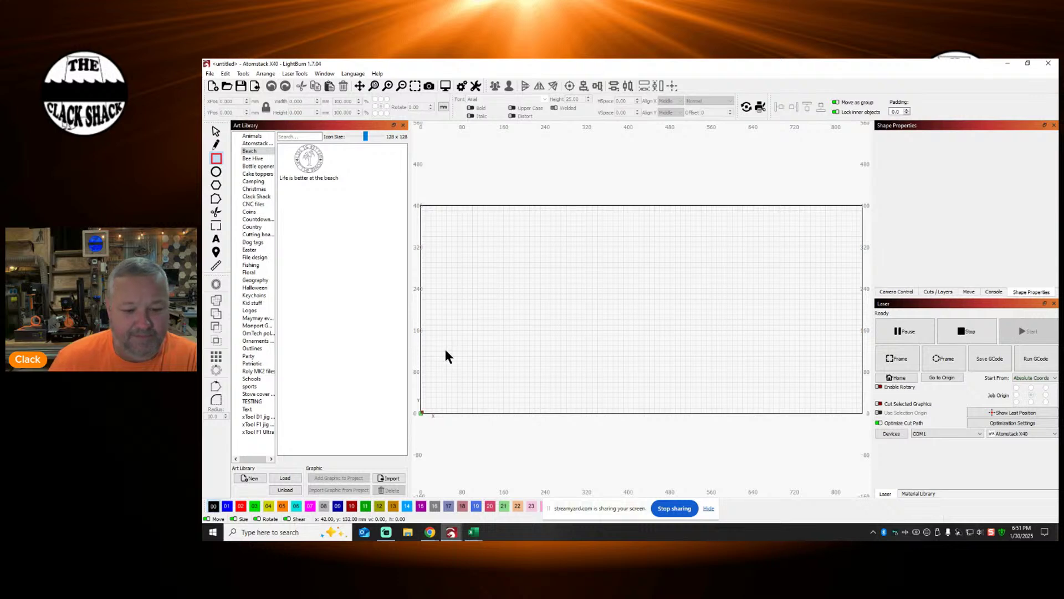
{"action": "left_click_drag", "start_coordinate": [442, 344], "coordinate": [564, 370]}
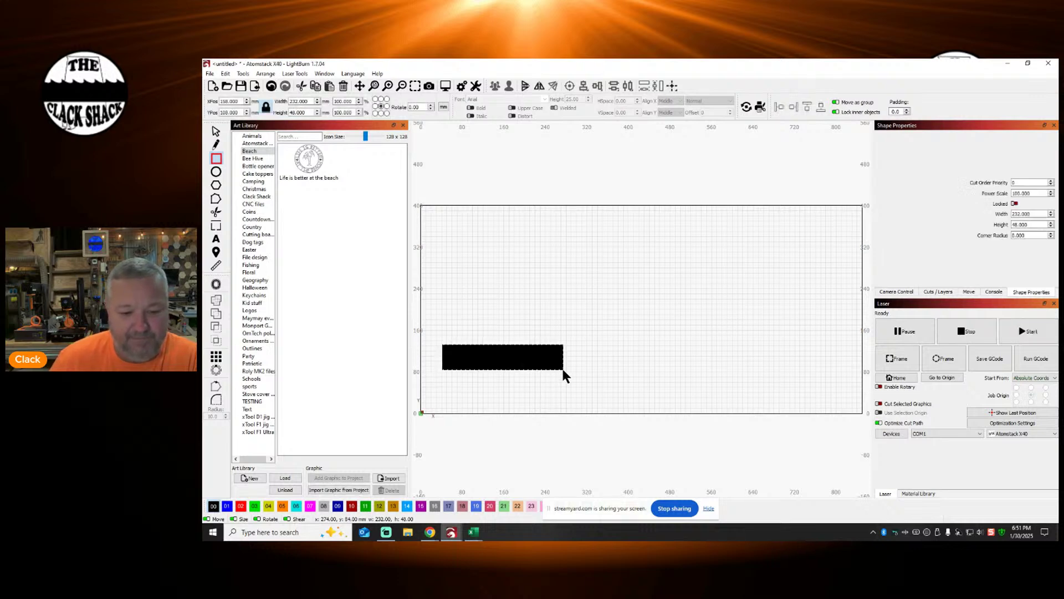
{"action": "left_click", "coordinate": [215, 133]}
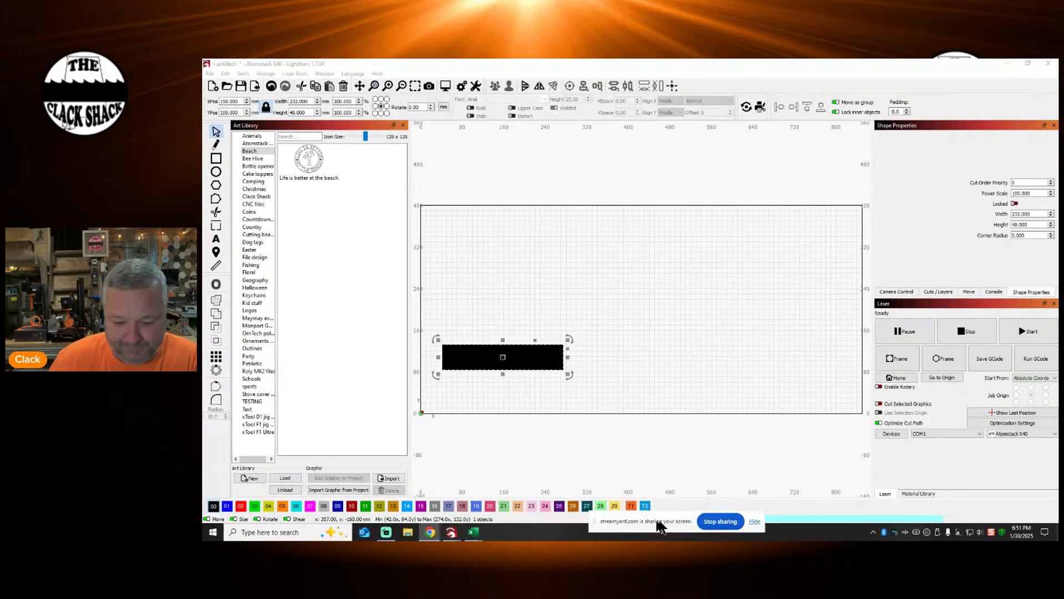
Step: Assign the rectangle to tool layer T2 and move its centre to about X 140, Y 47 mm
{"action": "left_click", "coordinate": [645, 505]}
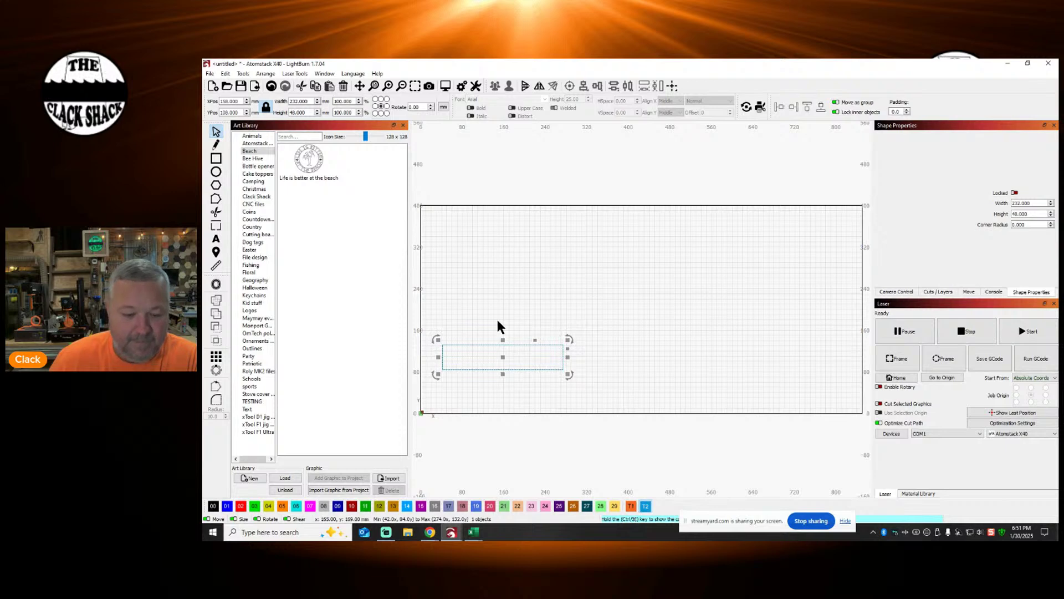
{"action": "left_click_drag", "start_coordinate": [501, 363], "coordinate": [493, 386]}
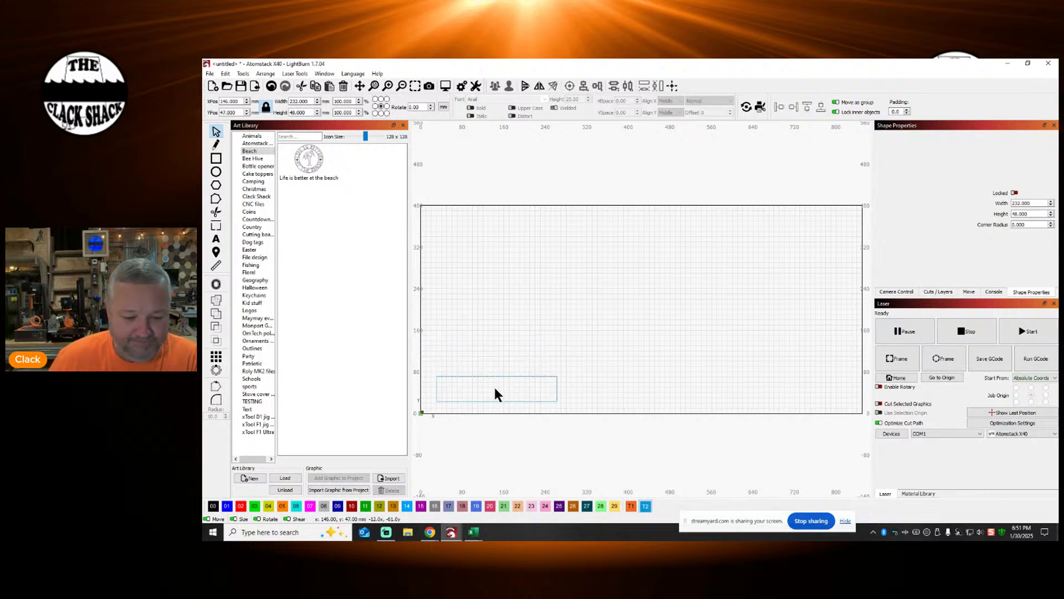
{"action": "left_click", "coordinate": [597, 360]}
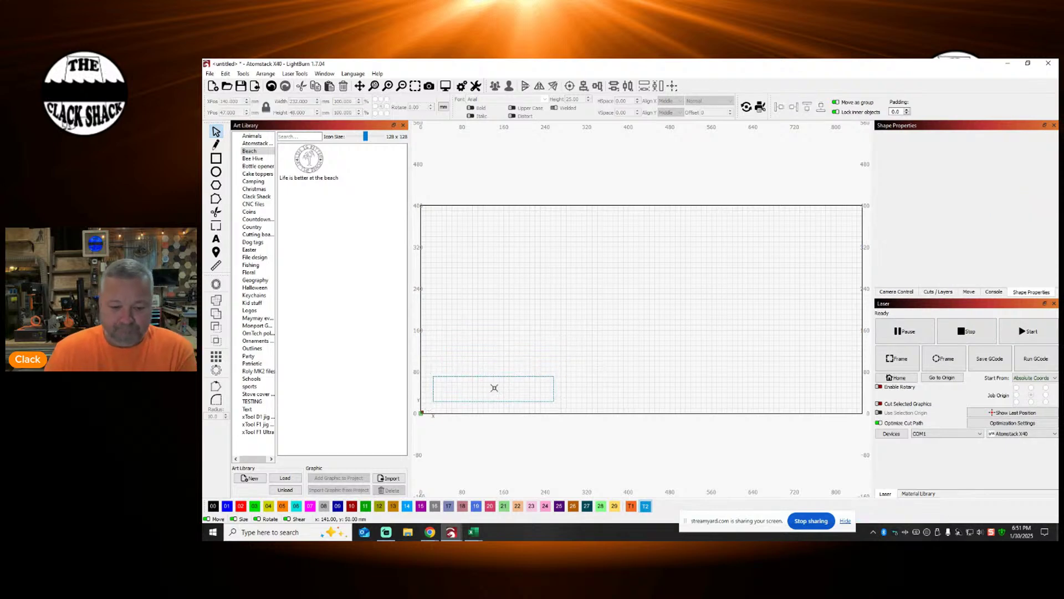
Step: Add the text "%0" inside the rectangle and assign it to layer 00
{"action": "left_click", "coordinate": [220, 238]}
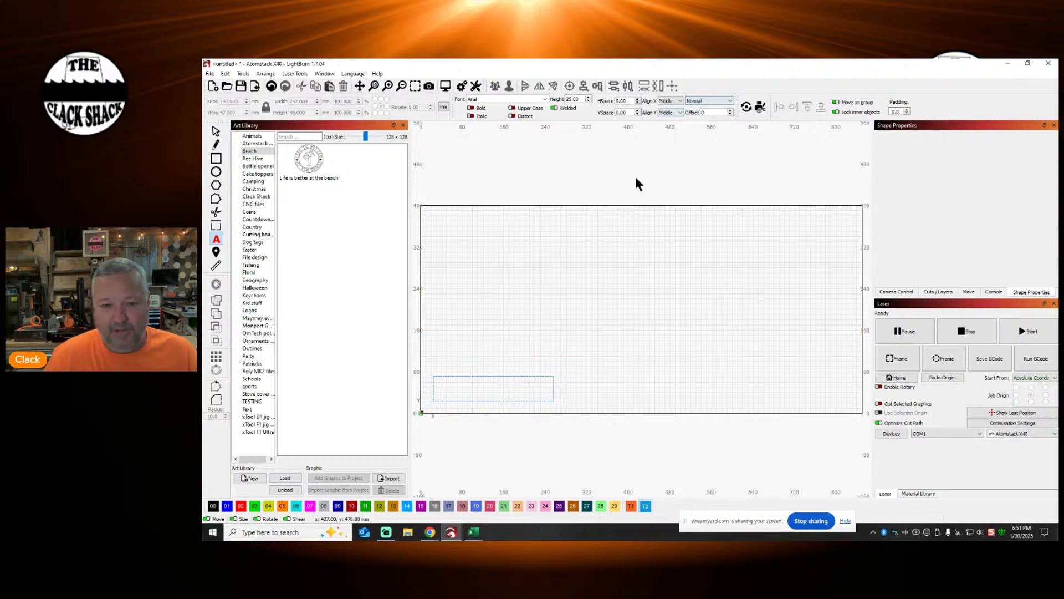
{"action": "left_click", "coordinate": [489, 392]}
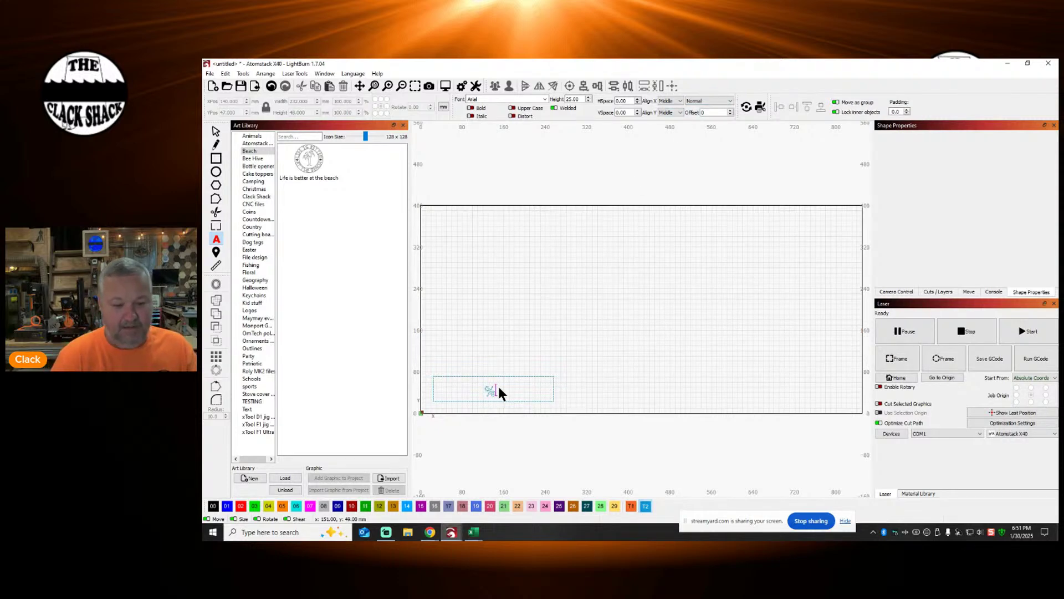
{"action": "left_click", "coordinate": [216, 131]}
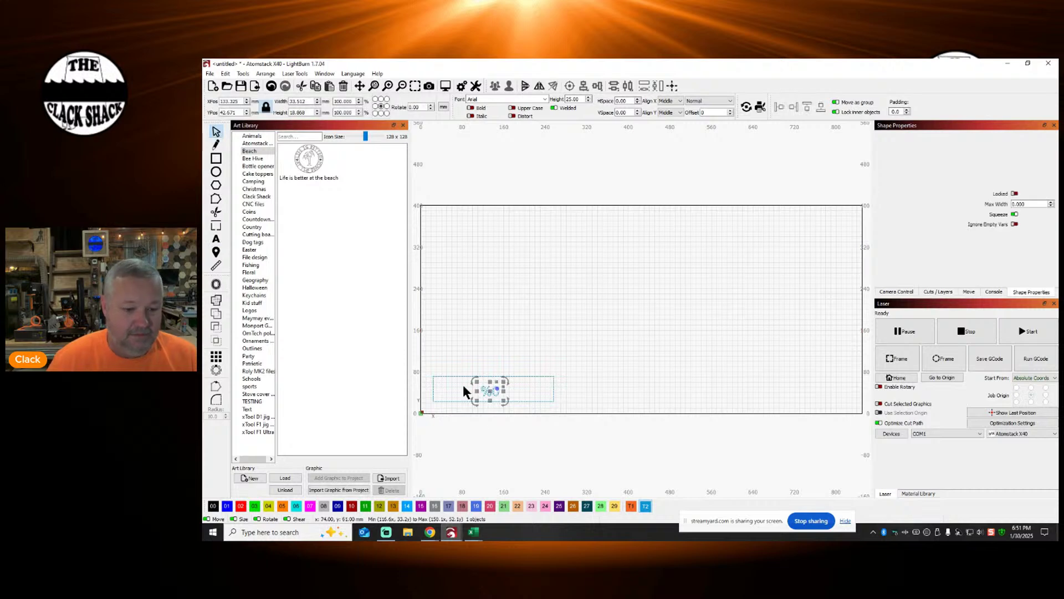
{"action": "left_click", "coordinate": [214, 505]}
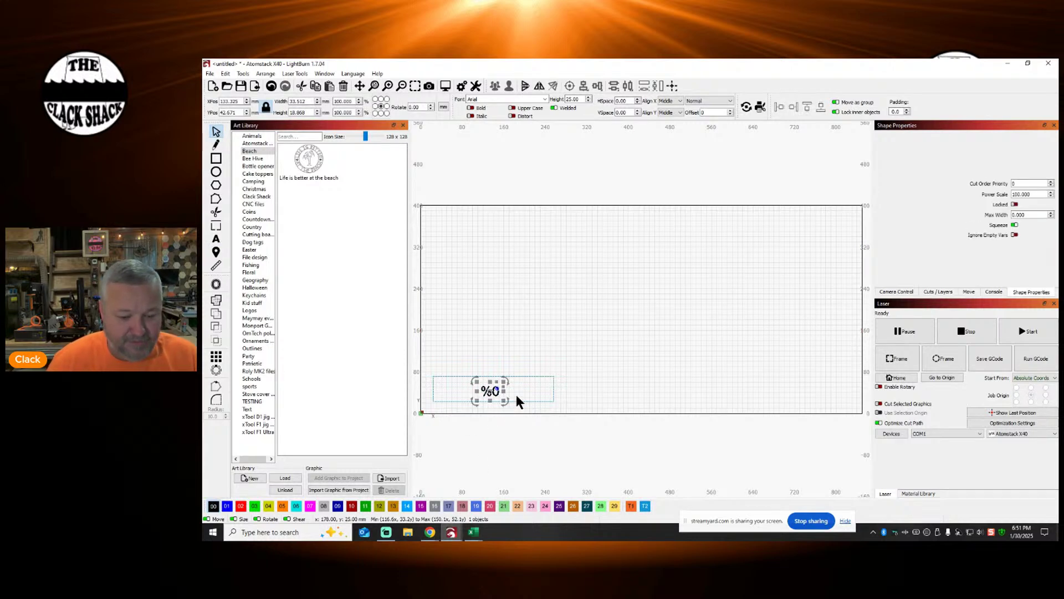
Step: Centre the "%0" text horizontally and vertically within the rectangle
{"action": "left_click", "coordinate": [548, 349]}
{"action": "left_click", "coordinate": [504, 398]}
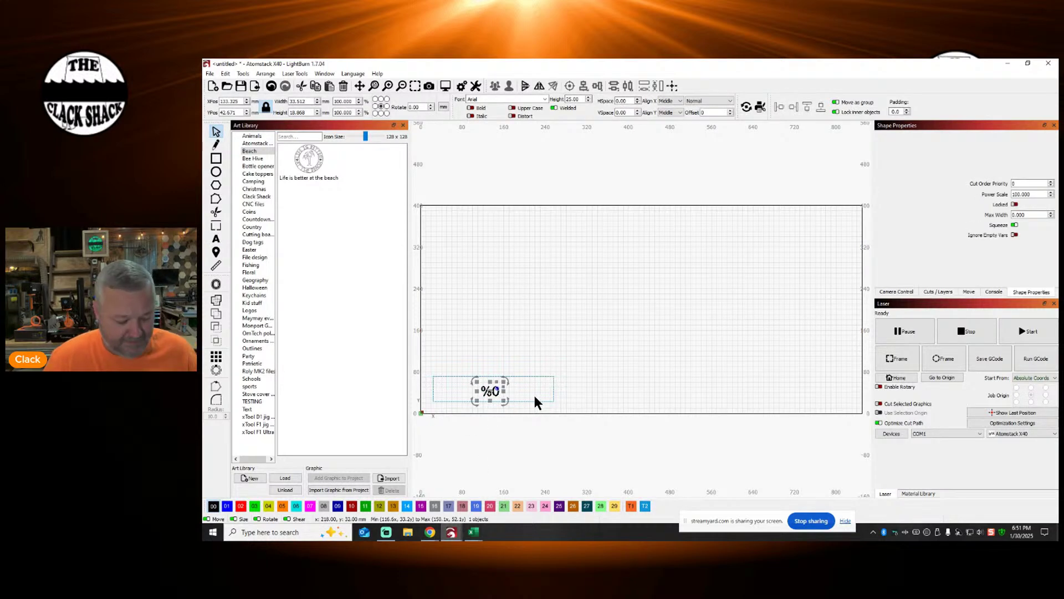
{"action": "left_click", "coordinate": [551, 389], "text": "shift"}
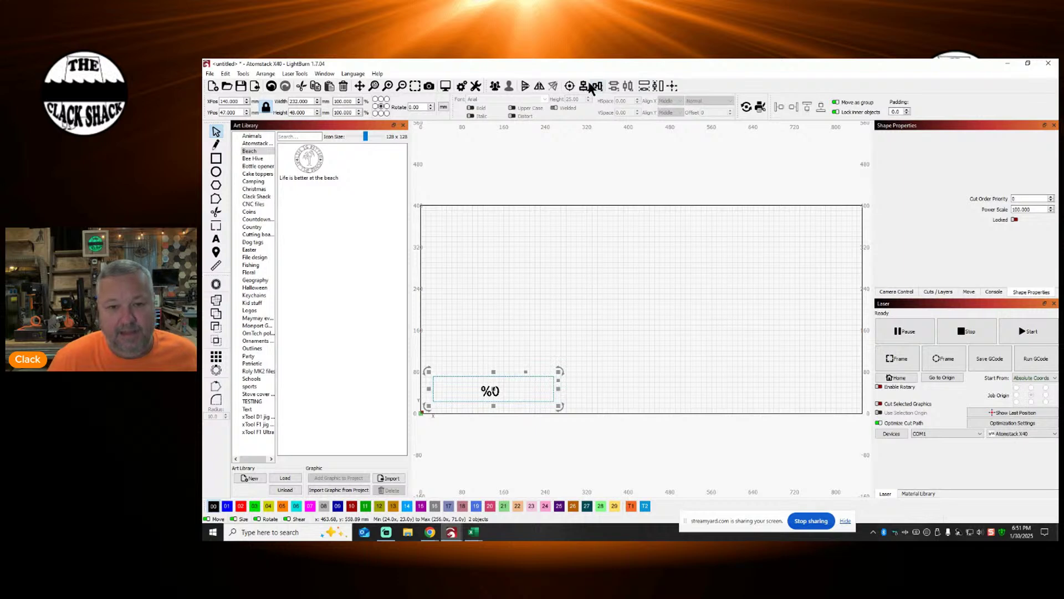
{"action": "left_click", "coordinate": [646, 358]}
Step: Set the "%0" text's type to Merge/CSV
{"action": "left_click", "coordinate": [495, 389]}
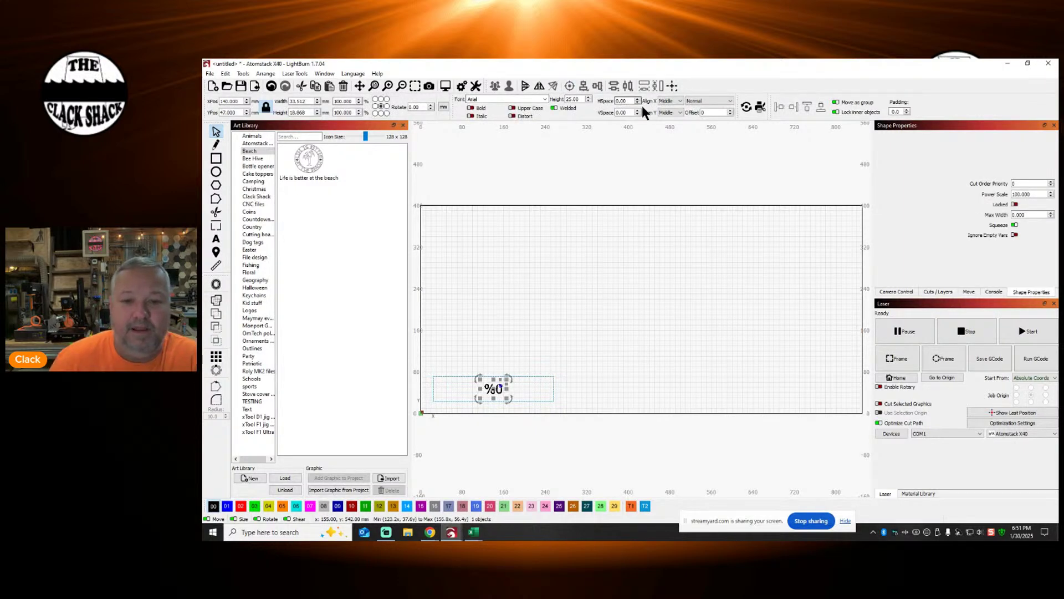
{"action": "left_click", "coordinate": [718, 104]}
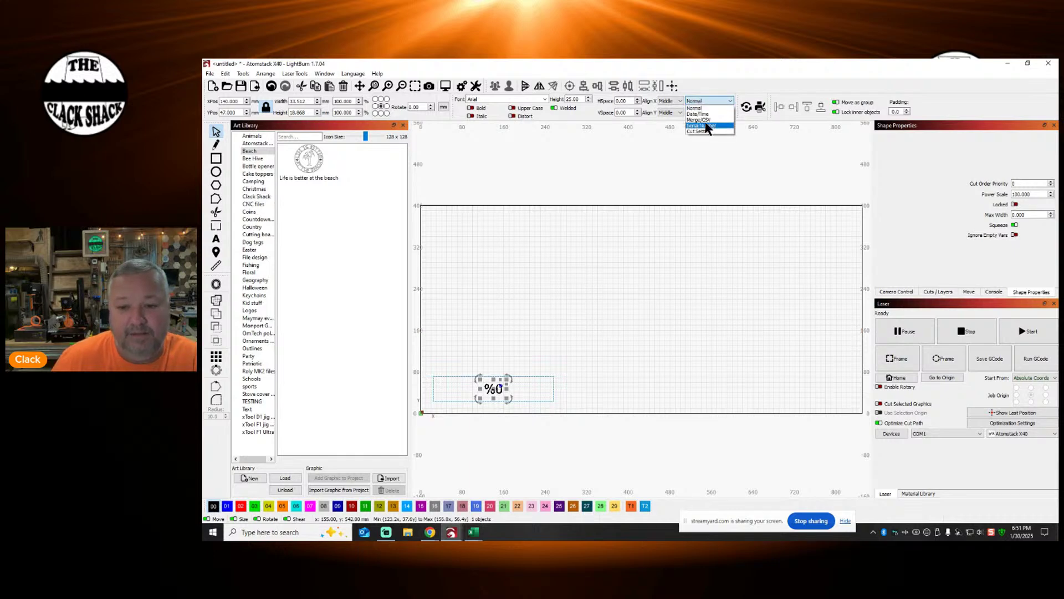
{"action": "left_click", "coordinate": [707, 119]}
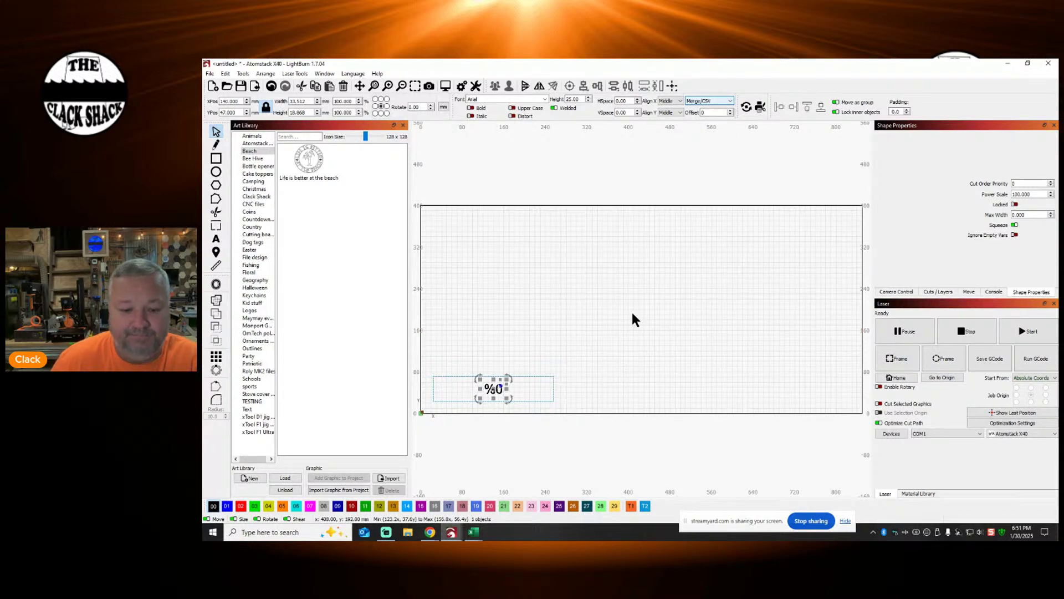
{"action": "left_click", "coordinate": [620, 404]}
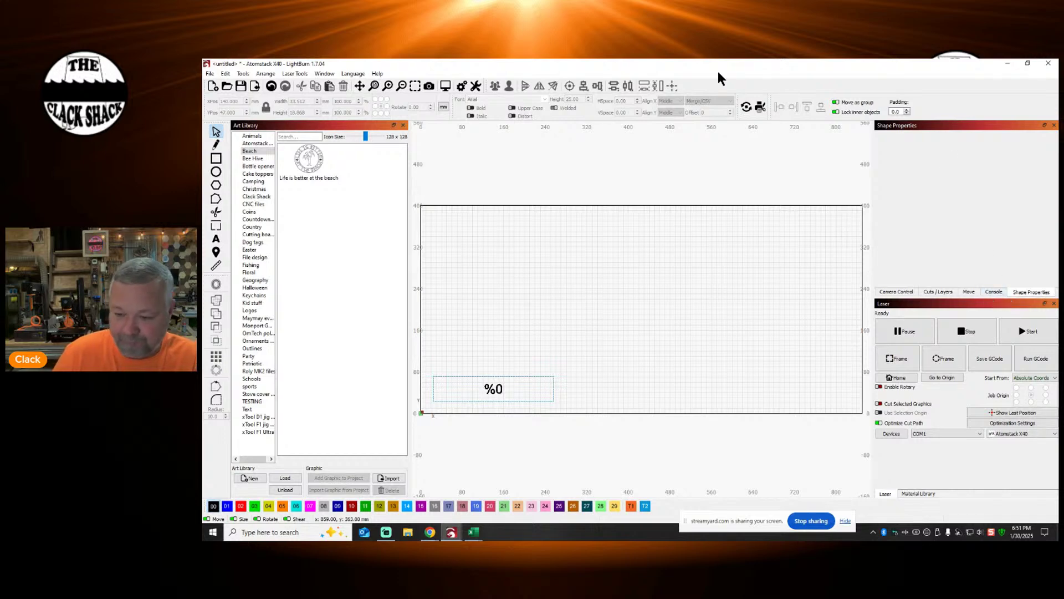
Step: Enable and bring up the Variable Text settings
{"action": "left_click", "coordinate": [325, 74]}
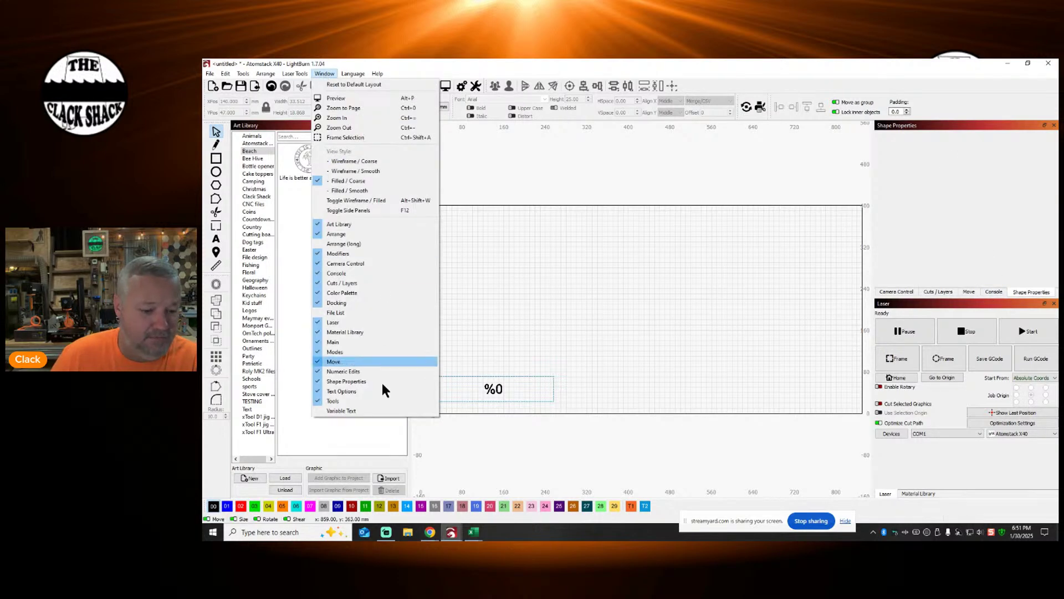
{"action": "left_click", "coordinate": [346, 411]}
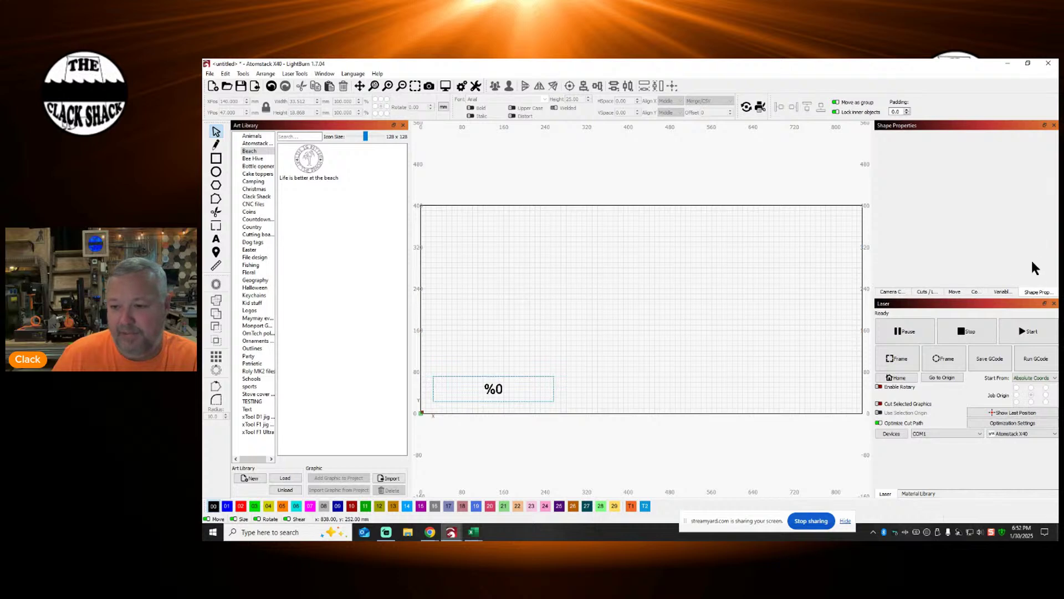
{"action": "left_click", "coordinate": [1004, 292]}
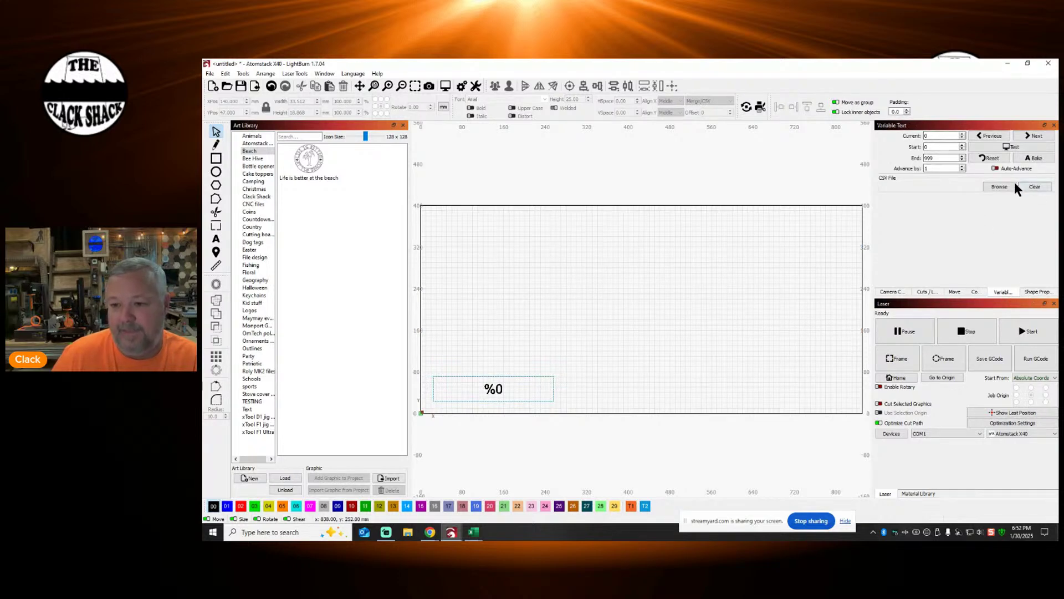
Step: Load Spoons.csv from the Downloads folder as the variable text's CSV file
{"action": "left_click", "coordinate": [996, 186]}
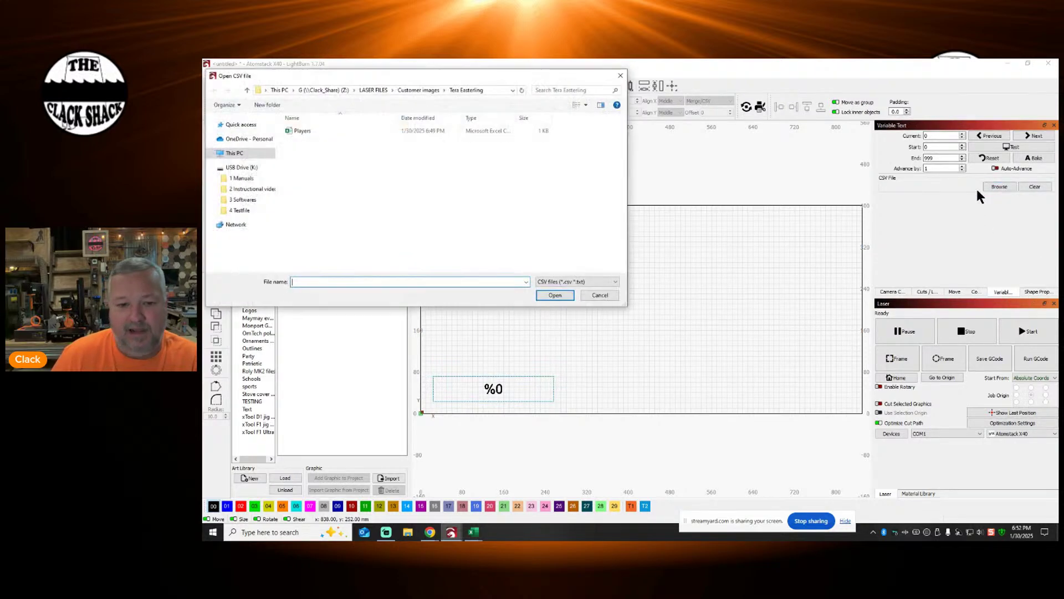
{"action": "left_click", "coordinate": [241, 160]}
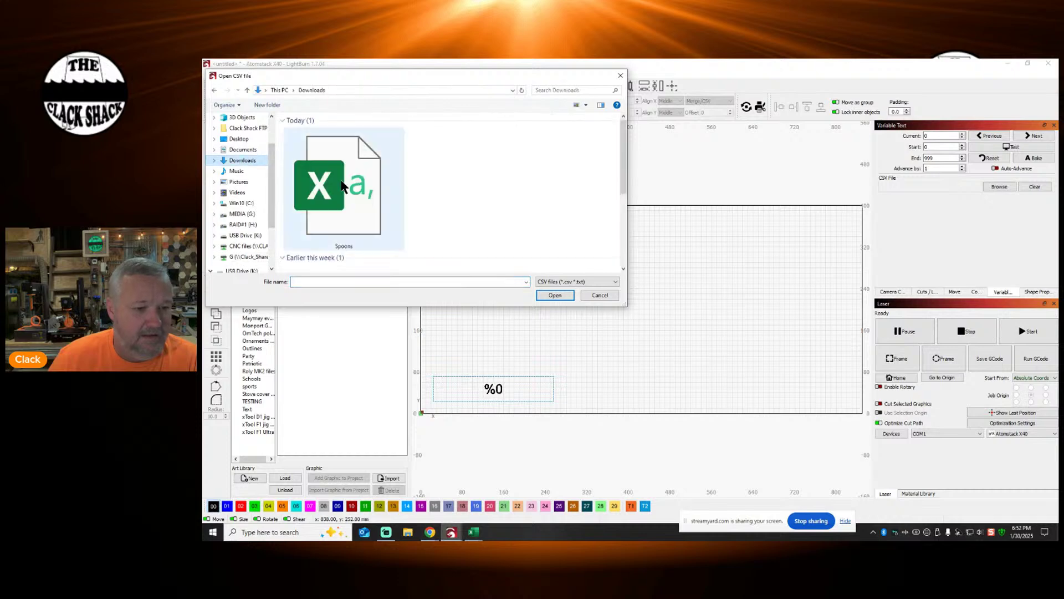
{"action": "double_click", "coordinate": [341, 191]}
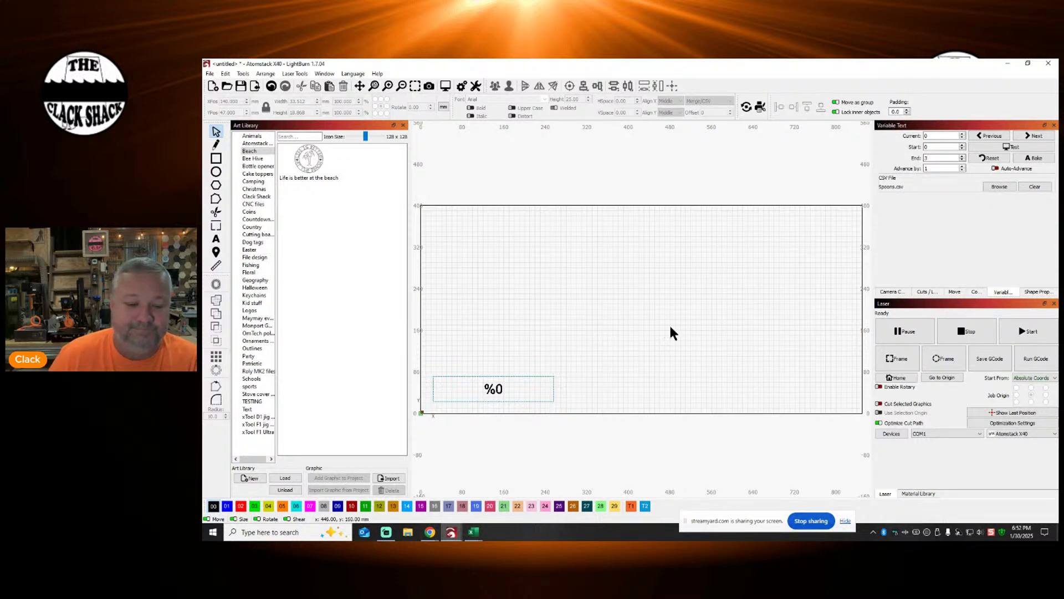
Step: Move the rectangle and its text to about X 418, Y 59 mm and set up a three-row grid array with vertical half-shifting off
{"action": "left_click_drag", "start_coordinate": [417, 358], "coordinate": [603, 441]}
{"action": "left_click_drag", "start_coordinate": [493, 389], "coordinate": [637, 384]}
{"action": "left_click", "coordinate": [216, 356]}
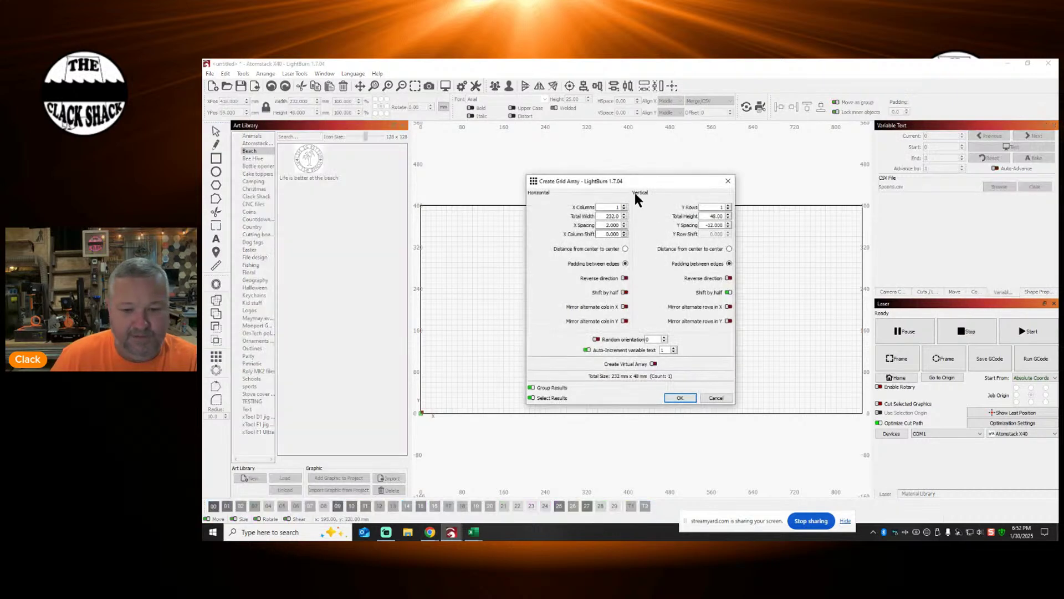
{"action": "left_click_drag", "start_coordinate": [636, 177], "coordinate": [341, 175]}
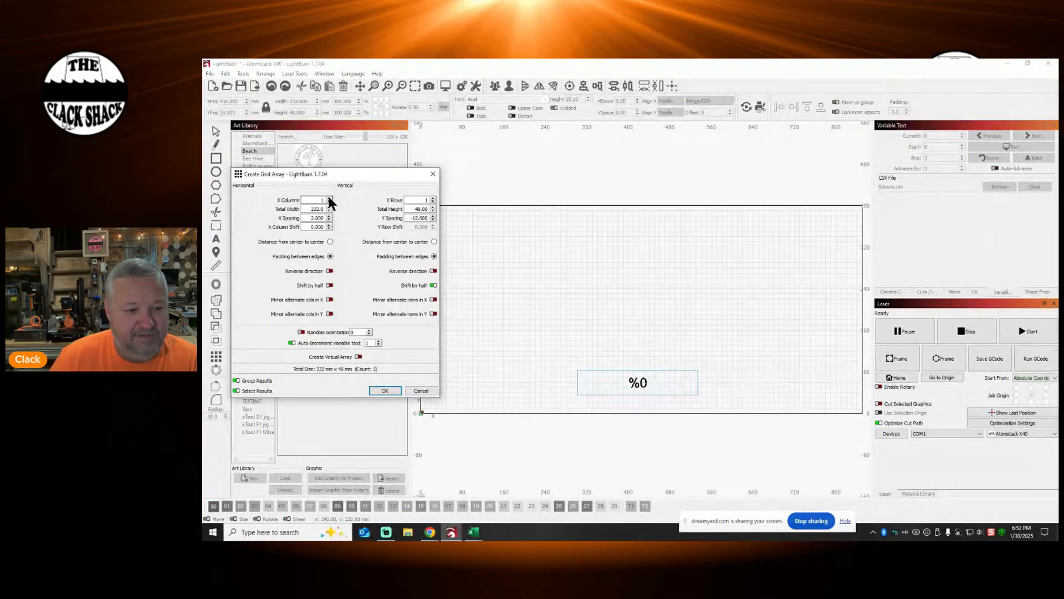
{"action": "left_click", "coordinate": [433, 197]}
{"action": "left_click", "coordinate": [434, 197]}
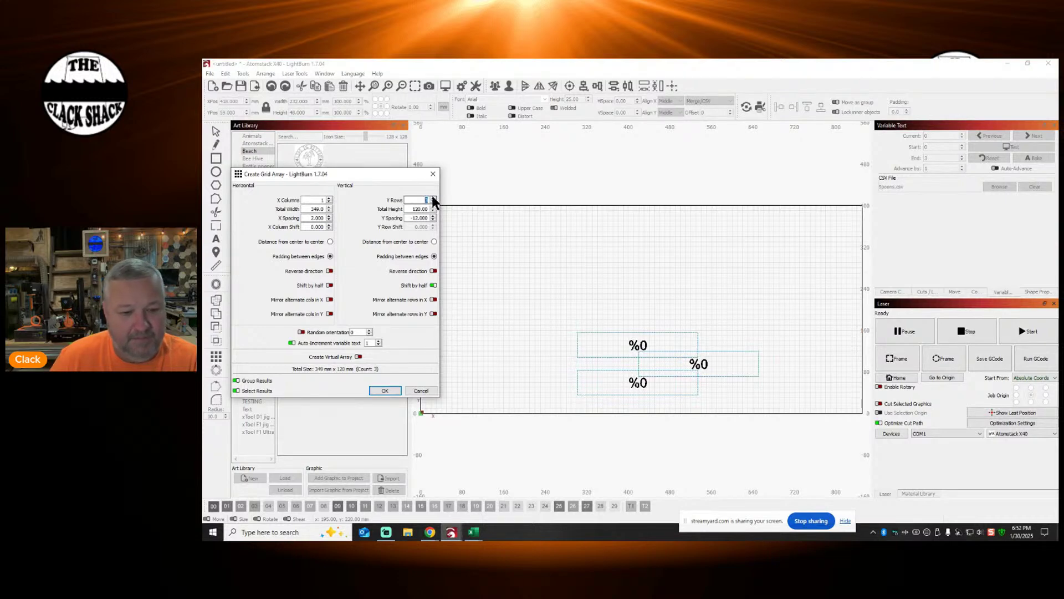
{"action": "left_click", "coordinate": [433, 285]}
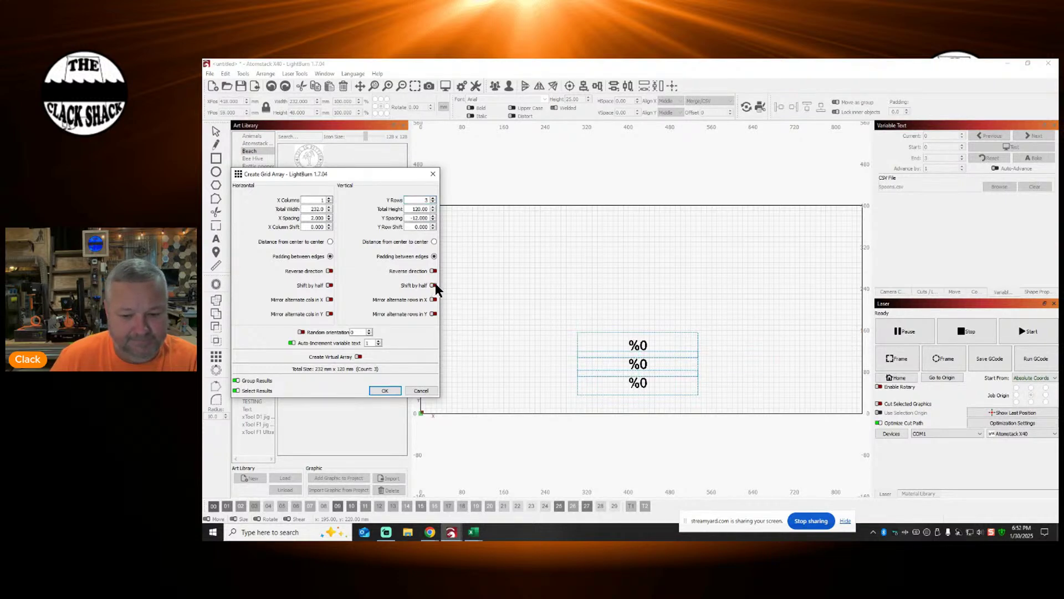
Step: Set the array's Y spacing to 12 mm and create it with variable text auto-increment on
{"action": "left_click", "coordinate": [432, 215]}
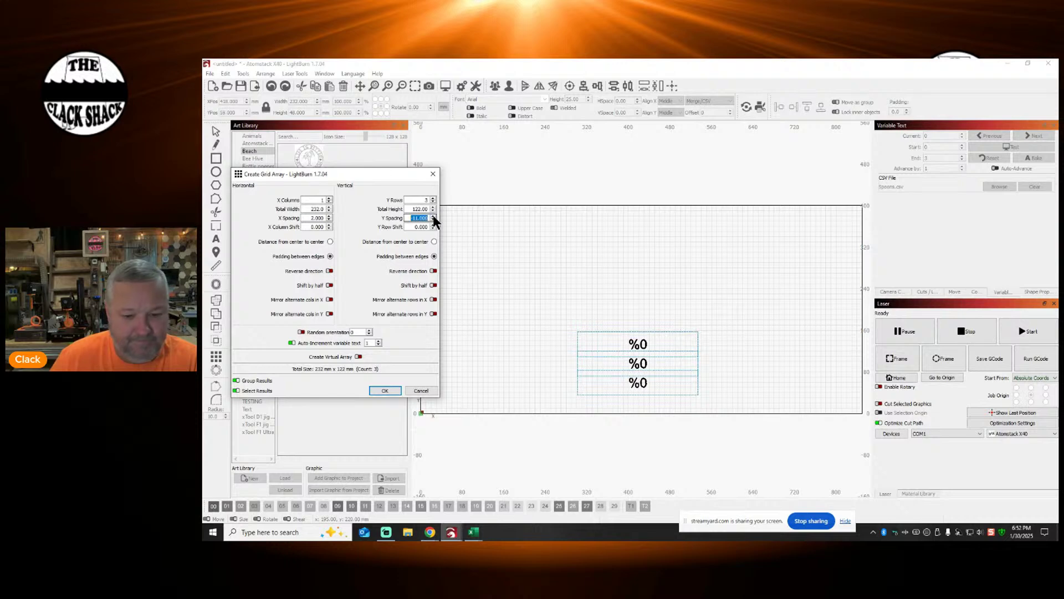
{"action": "left_click", "coordinate": [432, 215]}
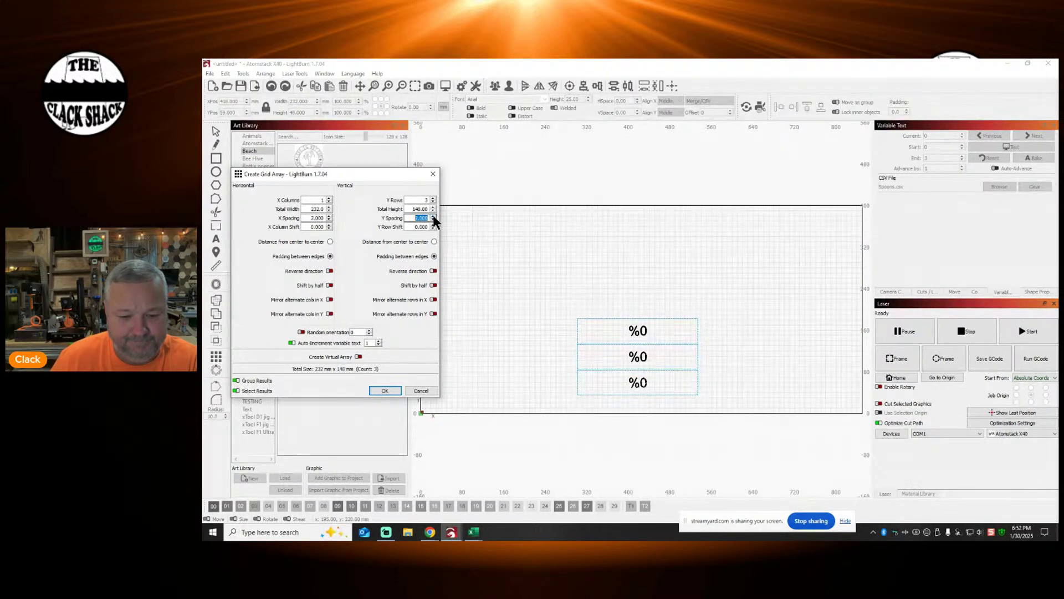
{"action": "left_click", "coordinate": [433, 216]}
{"action": "left_click", "coordinate": [433, 215]}
{"action": "left_click", "coordinate": [433, 216]}
{"action": "left_click", "coordinate": [433, 215]}
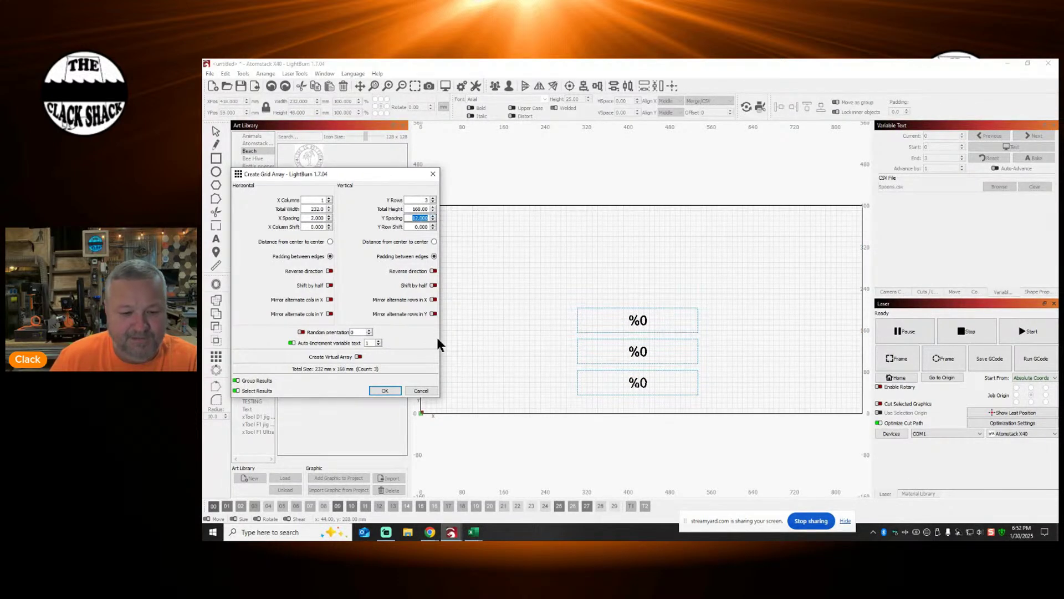
{"action": "left_click", "coordinate": [294, 340]}
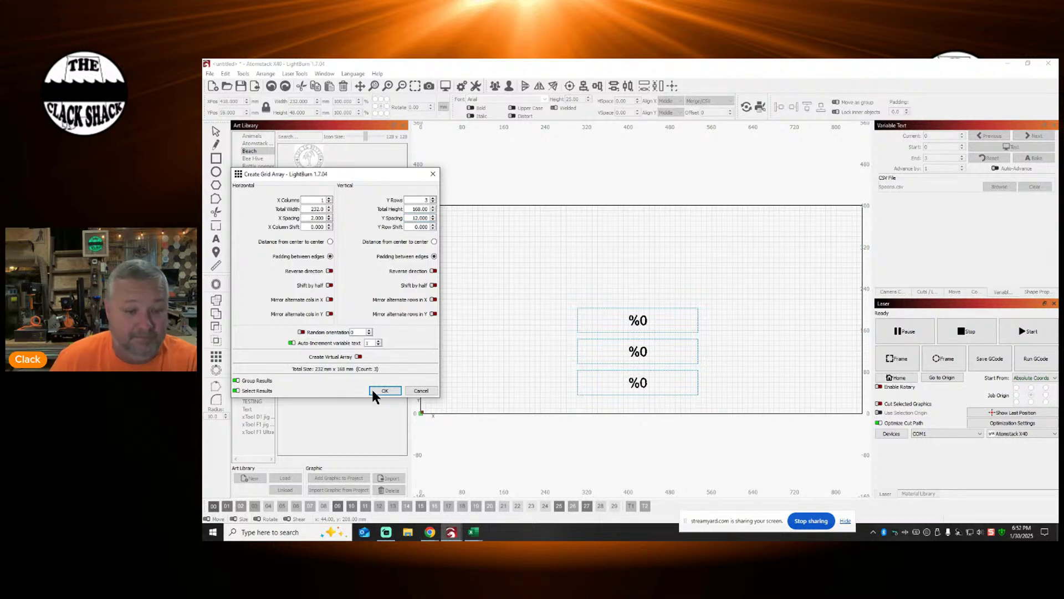
{"action": "left_click", "coordinate": [391, 389]}
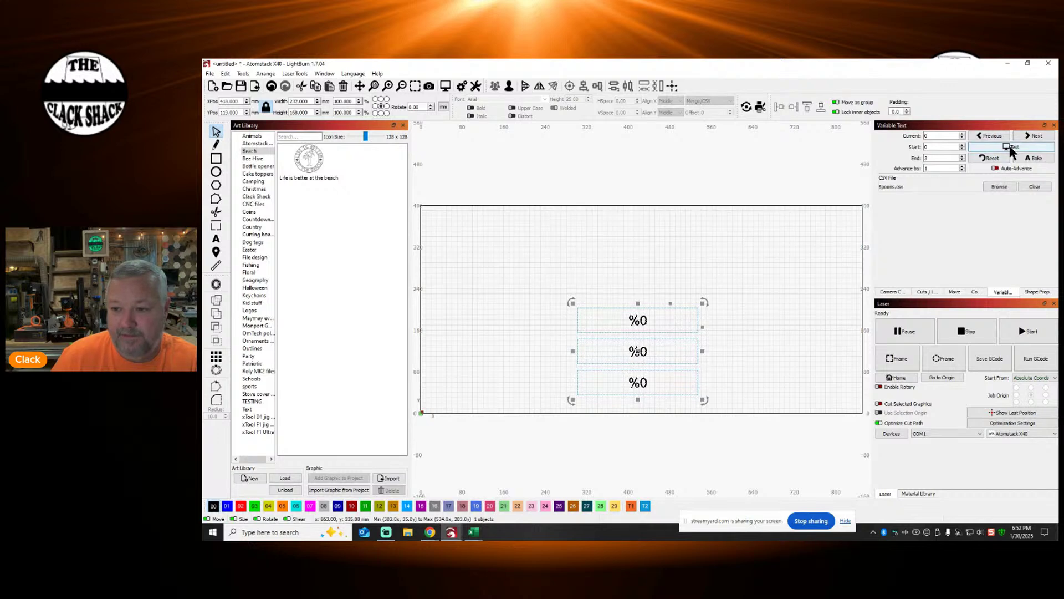
Step: Preview the three rectangles with their CSV phrases, and end the test
{"action": "left_click", "coordinate": [1009, 145]}
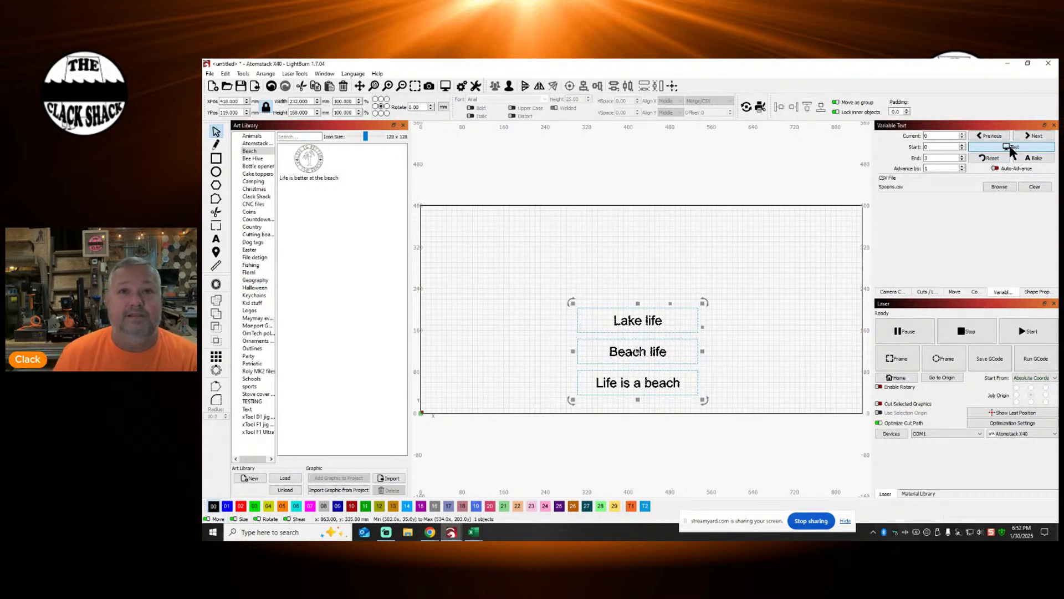
{"action": "left_click", "coordinate": [1009, 145]}
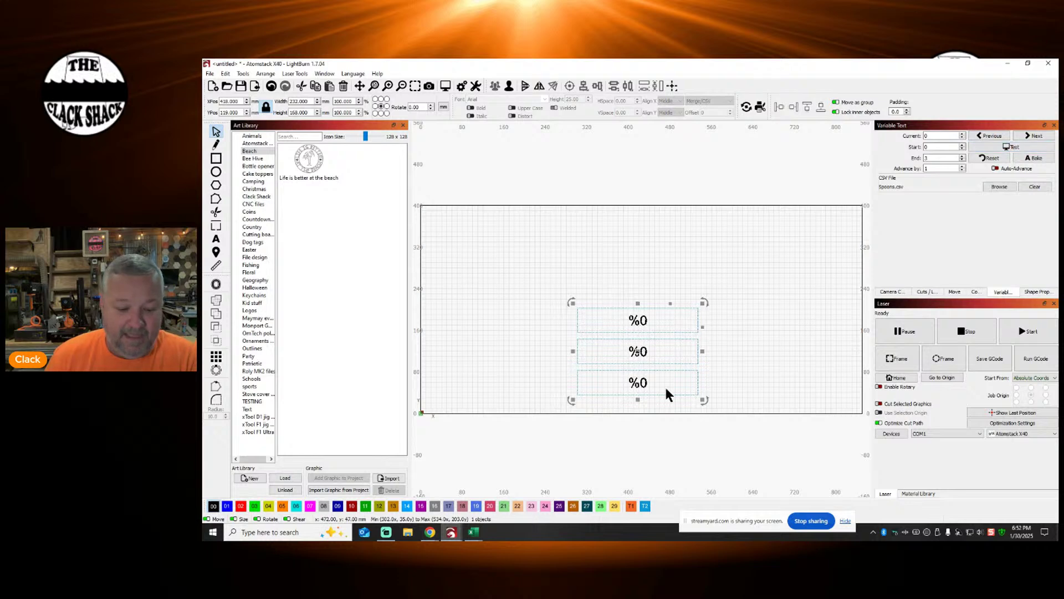
Step: Switch to the Spoons workbook in Excel and enter Spoon, Fork, Knife and Sandwhich in cells A5 to A8
{"action": "mouse_move", "coordinate": [486, 535]}
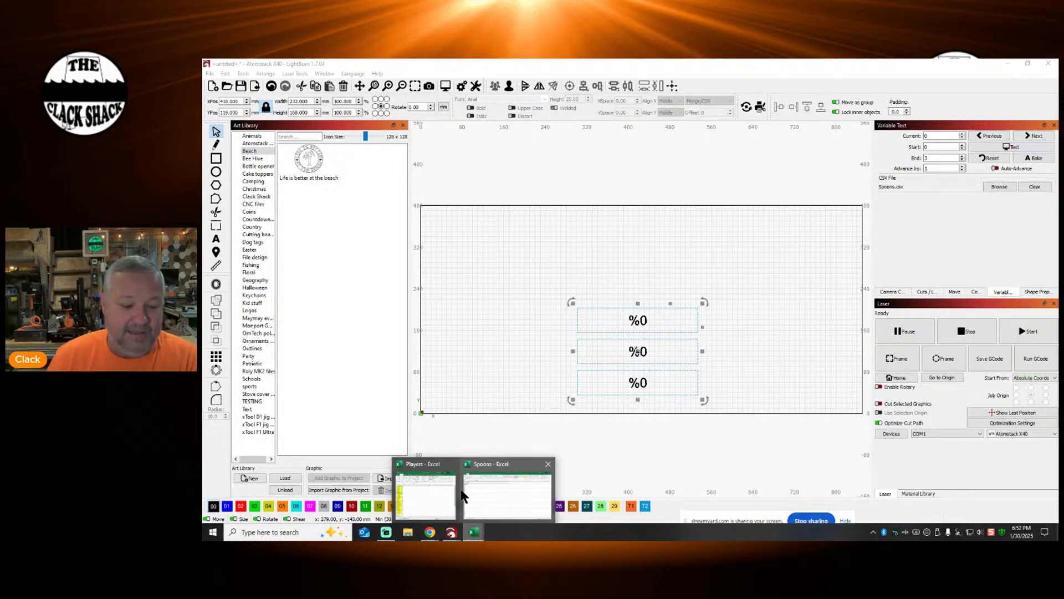
{"action": "left_click", "coordinate": [506, 494]}
{"action": "left_click", "coordinate": [246, 198]}
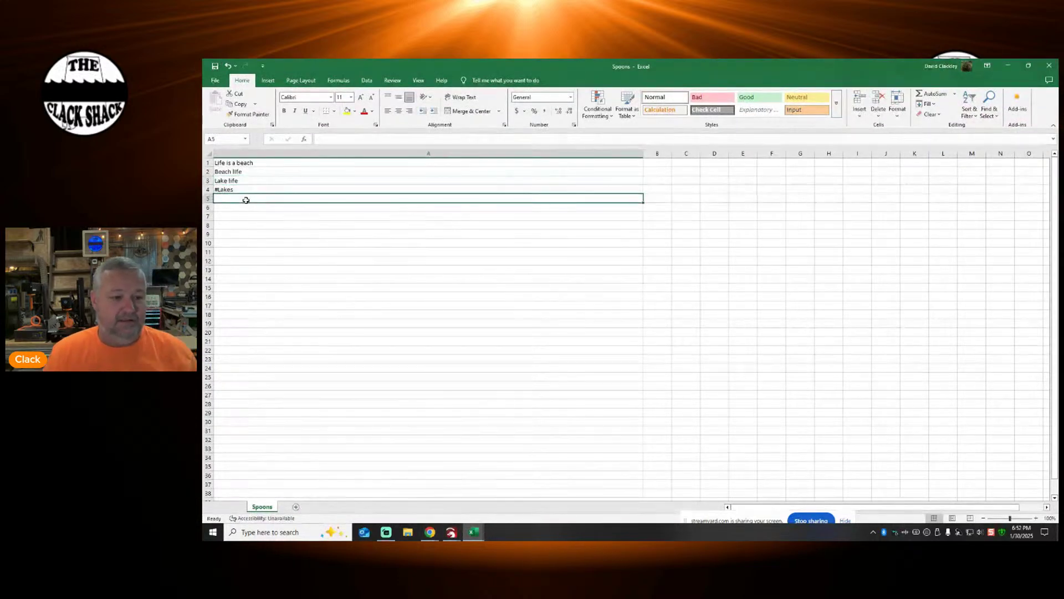
{"action": "type", "text": "Spoon"}
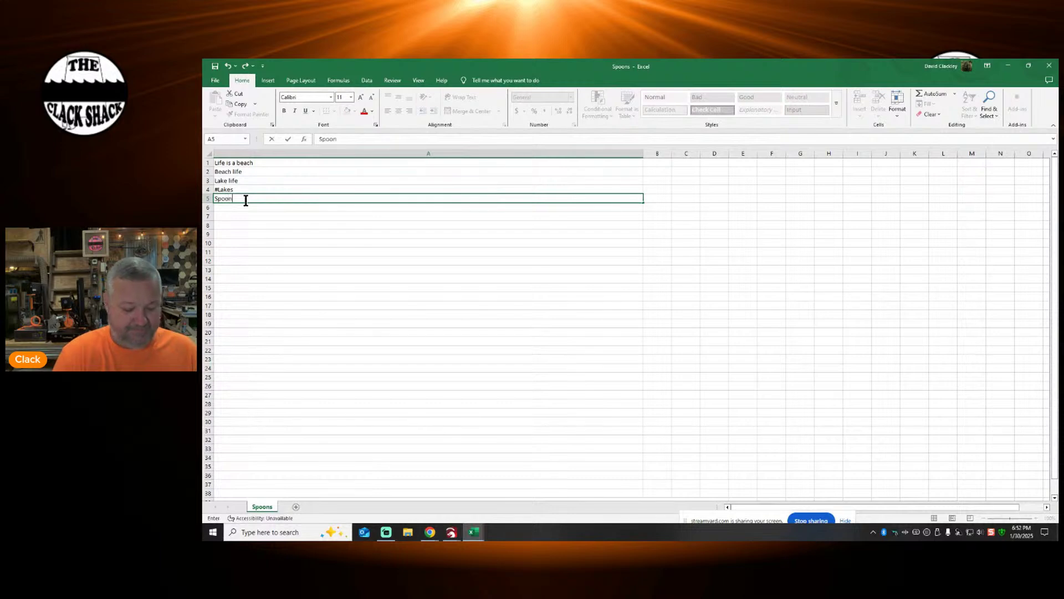
{"action": "left_click", "coordinate": [236, 214]}
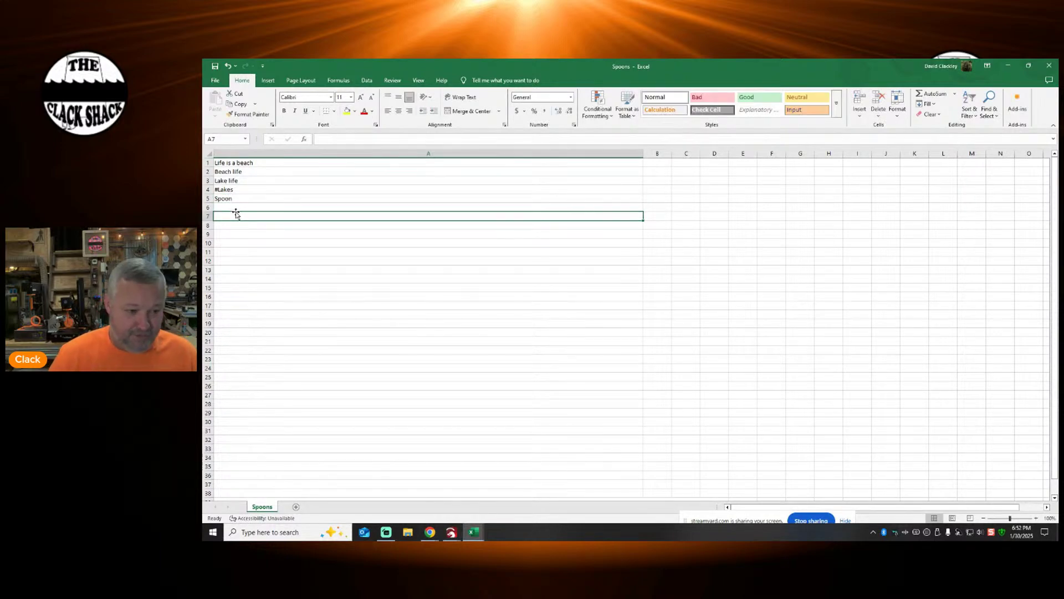
{"action": "left_click", "coordinate": [236, 208]}
{"action": "type", "text": "F"}
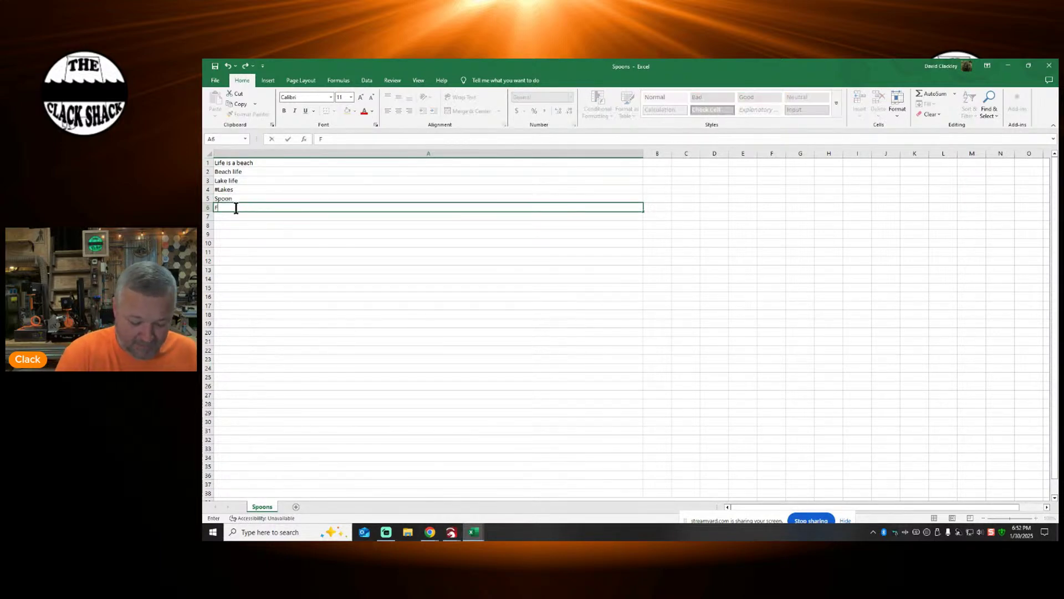
{"action": "type", "text": "ork"}
{"action": "left_click", "coordinate": [235, 216]}
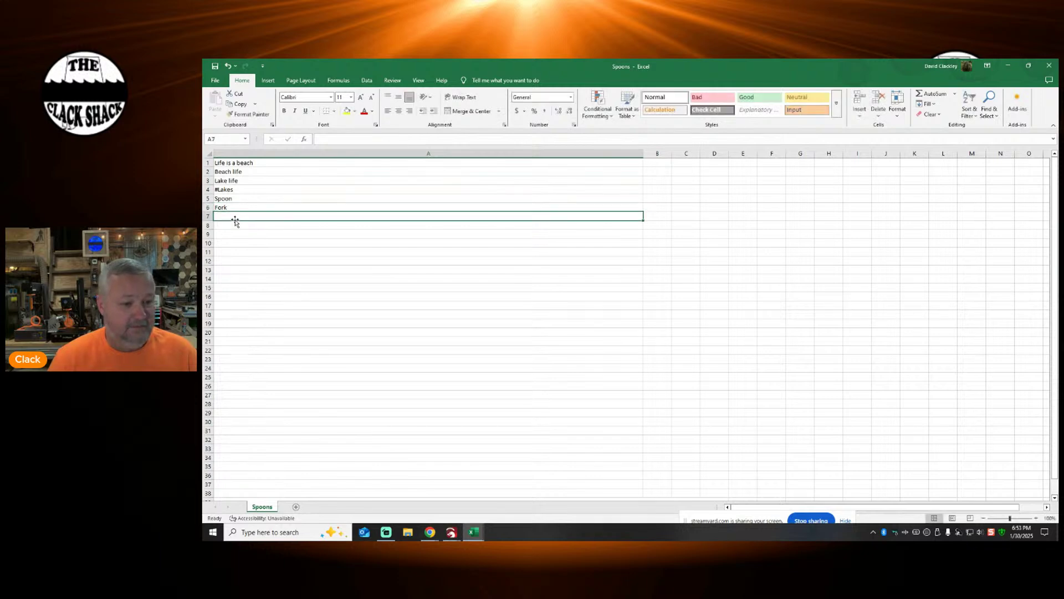
{"action": "type", "text": "Knife"}
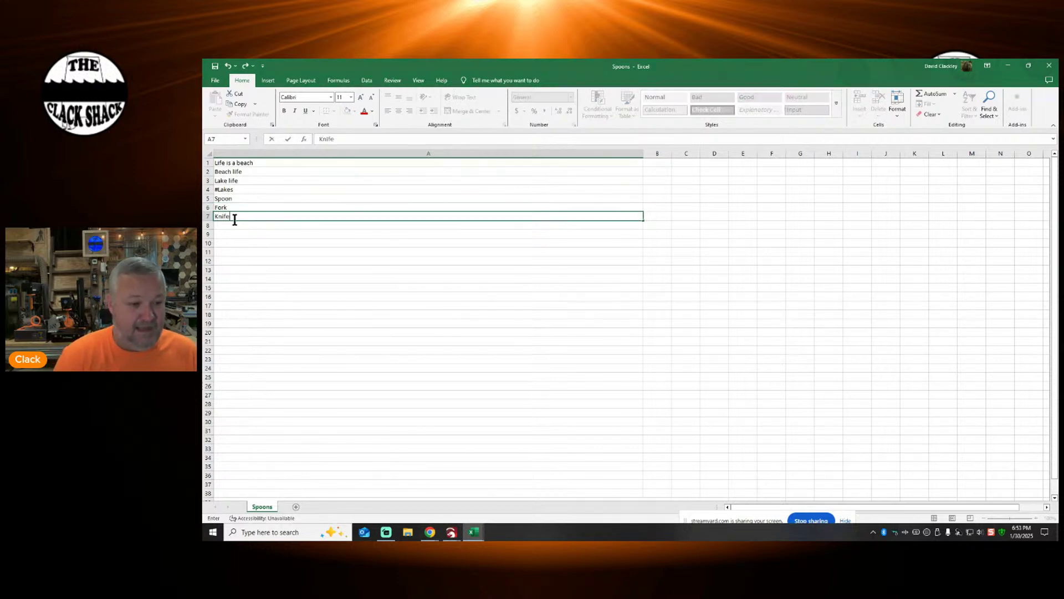
{"action": "left_click", "coordinate": [234, 227]}
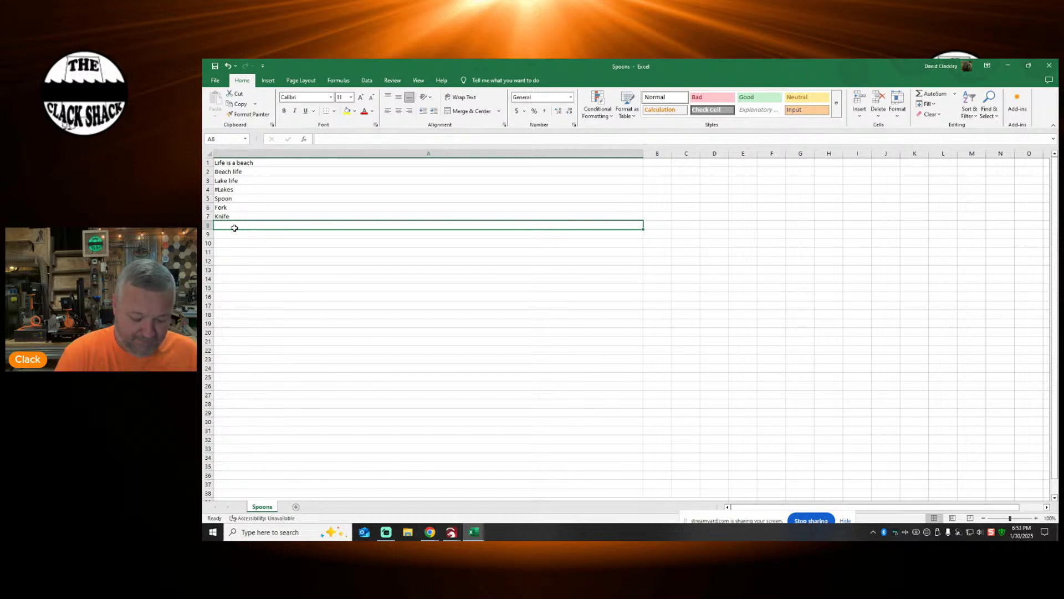
{"action": "type", "text": "Sandwhich"}
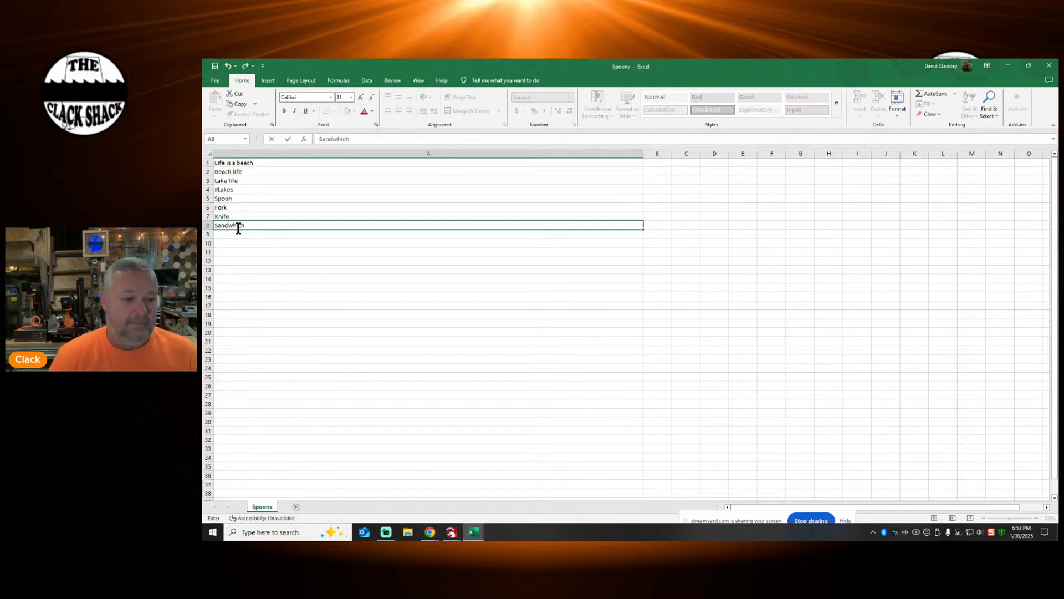
{"action": "left_click", "coordinate": [244, 234]}
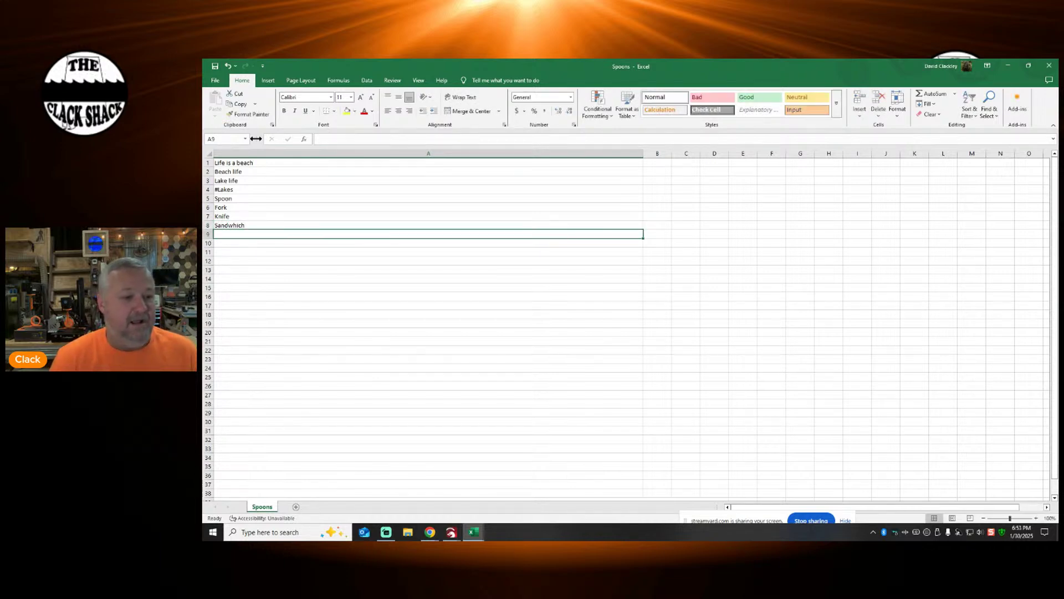
Step: Save the phrase list as CSV UTF-8 over the existing Spoons file in Downloads, keeping that format
{"action": "left_click", "coordinate": [219, 82]}
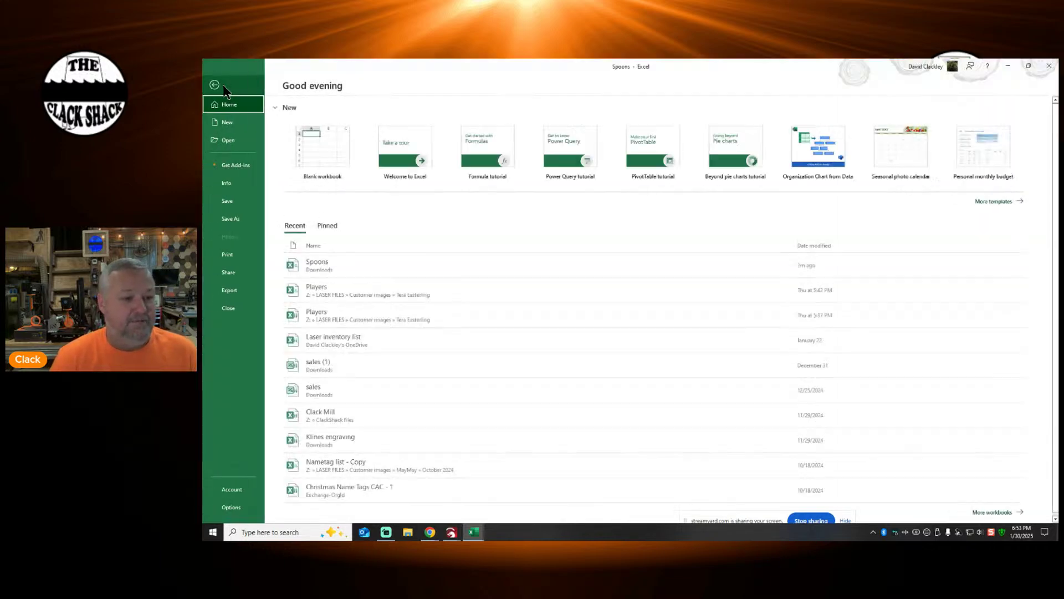
{"action": "left_click", "coordinate": [233, 219]}
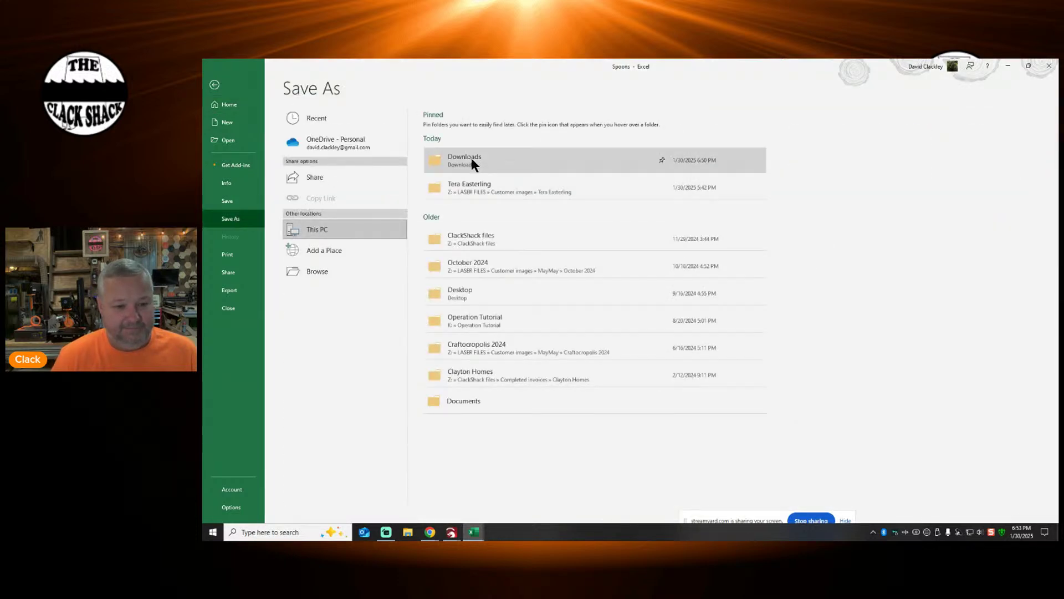
{"action": "left_click", "coordinate": [470, 156]}
{"action": "left_click", "coordinate": [304, 133]}
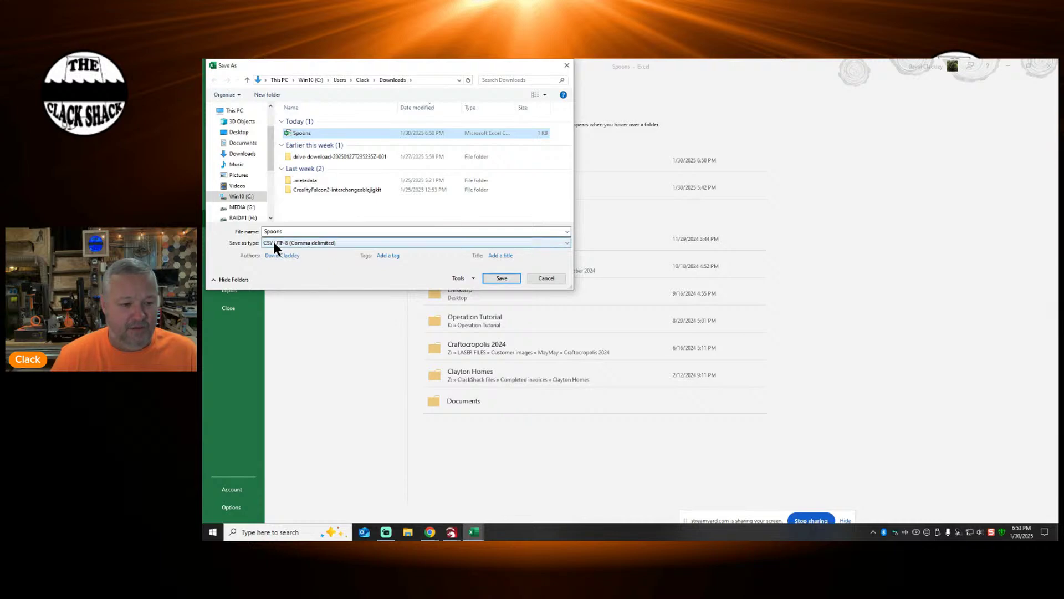
{"action": "left_click", "coordinate": [499, 276]}
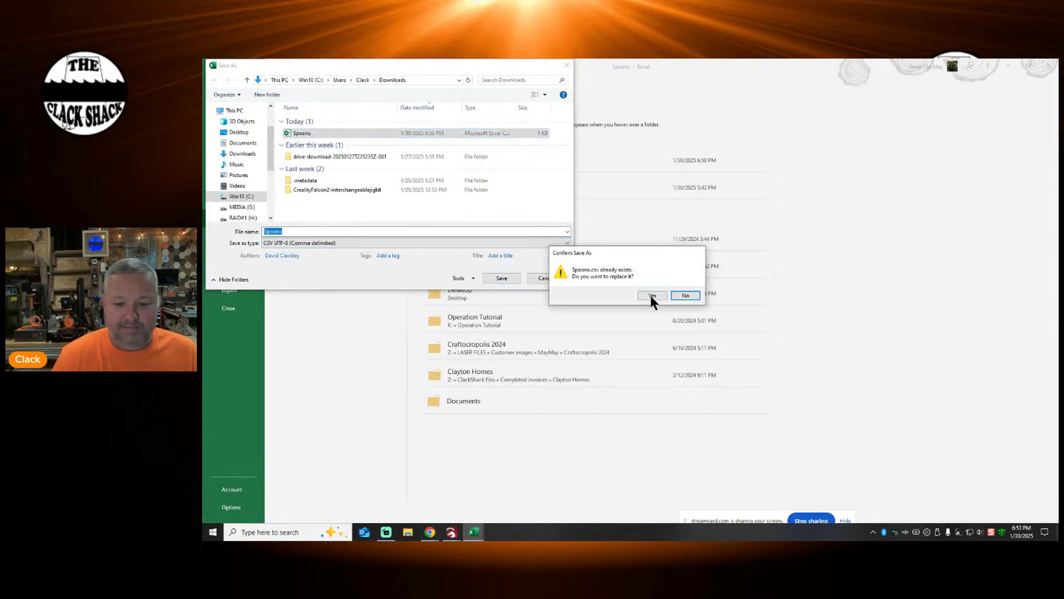
{"action": "left_click", "coordinate": [652, 295]}
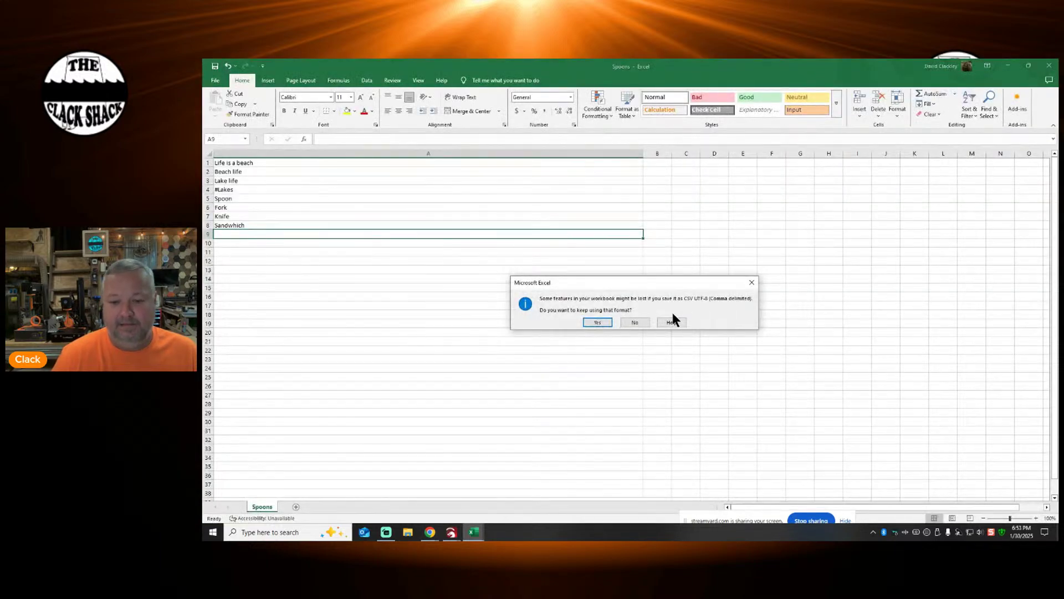
{"action": "left_click", "coordinate": [600, 321]}
Step: Switch back to LightBurn and undo the three-row array and the move of the rectangle and text
{"action": "left_click", "coordinate": [987, 65]}
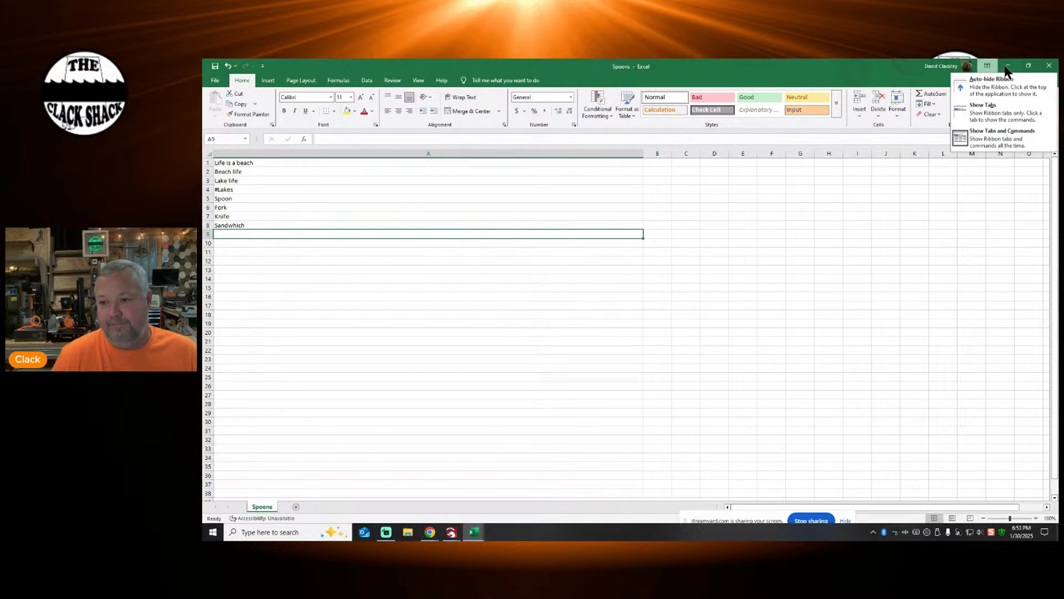
{"action": "left_click", "coordinate": [1008, 65]}
{"action": "left_click", "coordinate": [753, 283]}
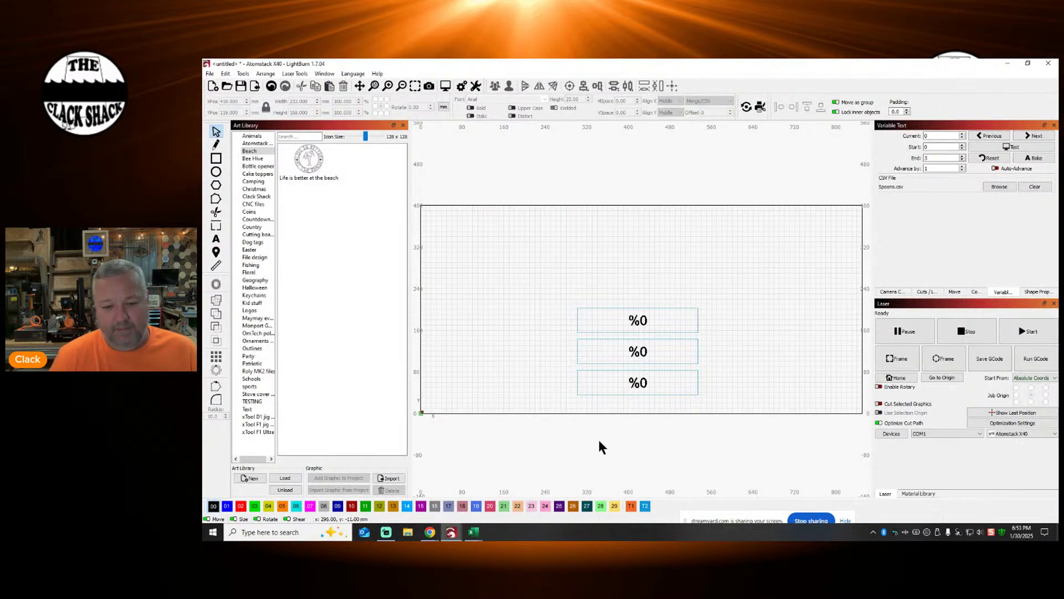
{"action": "left_click", "coordinate": [271, 87]}
{"action": "left_click", "coordinate": [271, 87]}
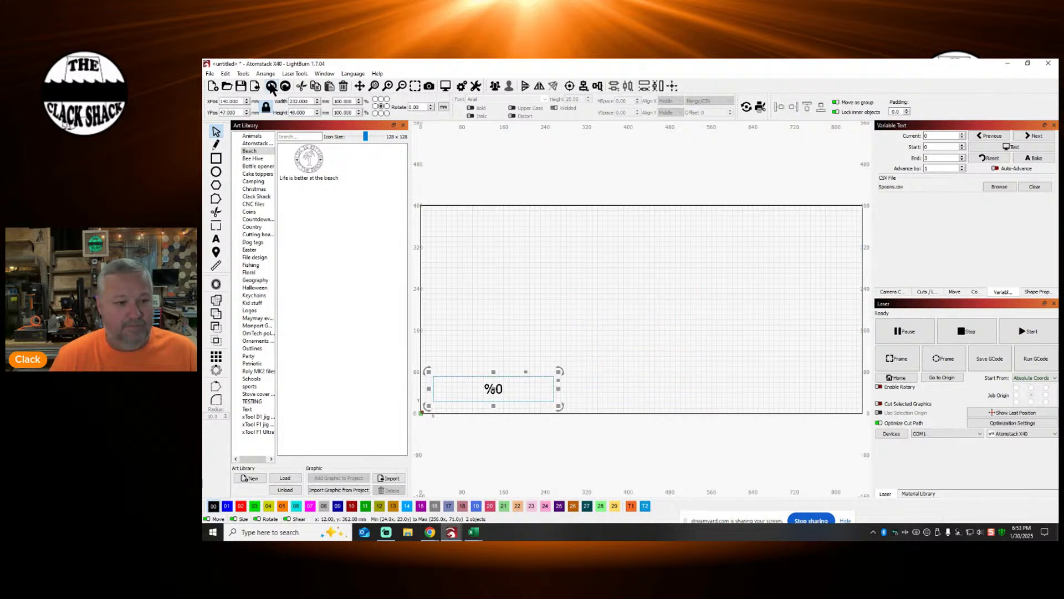
Step: Array the rectangle and its merge text into a grid of three columns and two rows
{"action": "left_click", "coordinate": [505, 226]}
{"action": "left_click_drag", "start_coordinate": [425, 338], "coordinate": [616, 473]}
{"action": "left_click", "coordinate": [216, 356]}
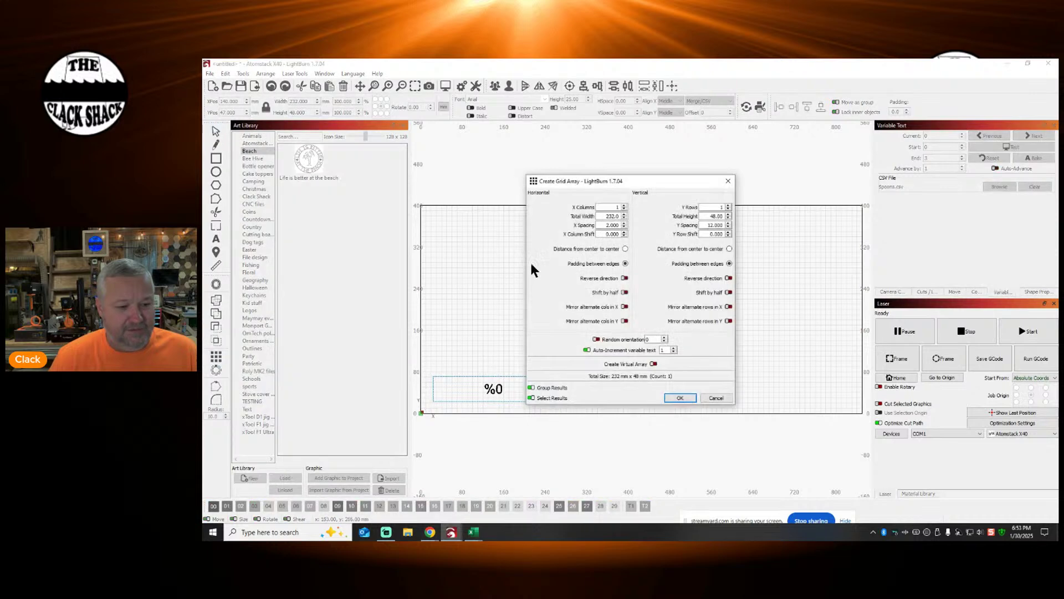
{"action": "left_click_drag", "start_coordinate": [658, 182], "coordinate": [370, 166]}
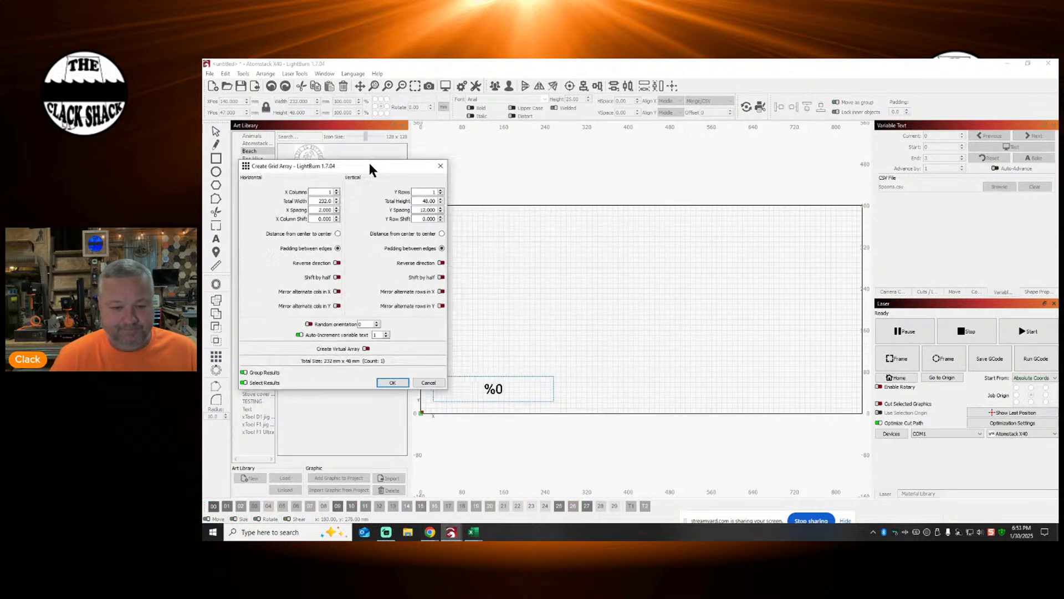
{"action": "left_click", "coordinate": [330, 188]}
{"action": "left_click", "coordinate": [331, 189]}
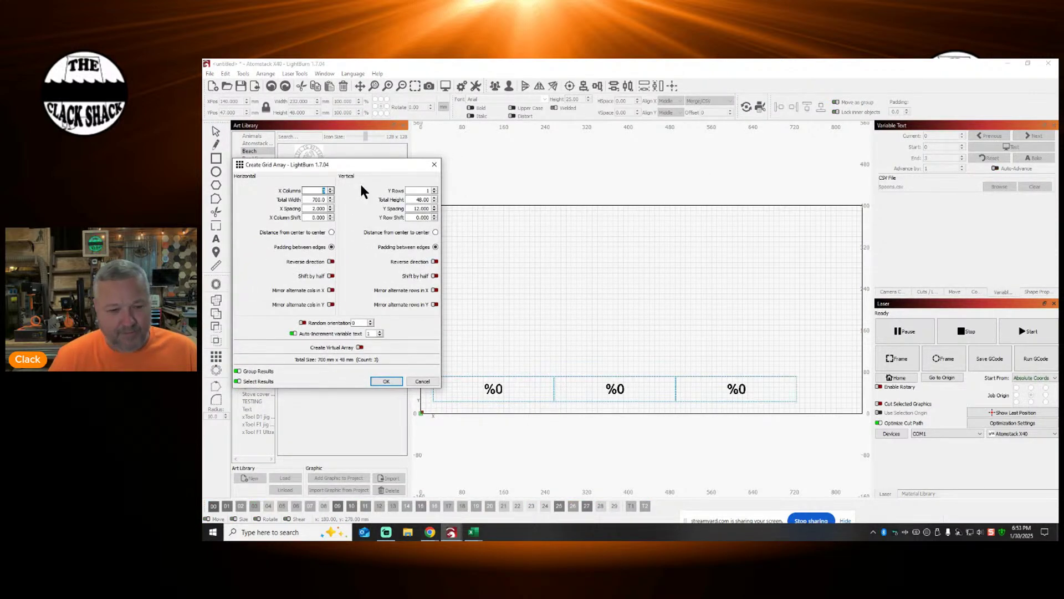
{"action": "left_click", "coordinate": [434, 188]}
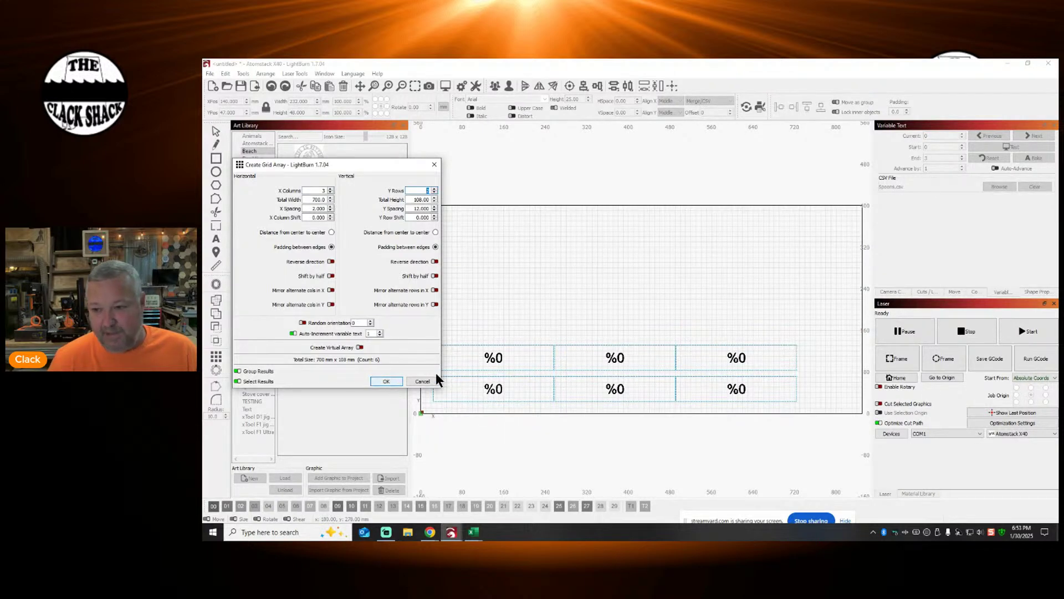
{"action": "left_click", "coordinate": [388, 381]}
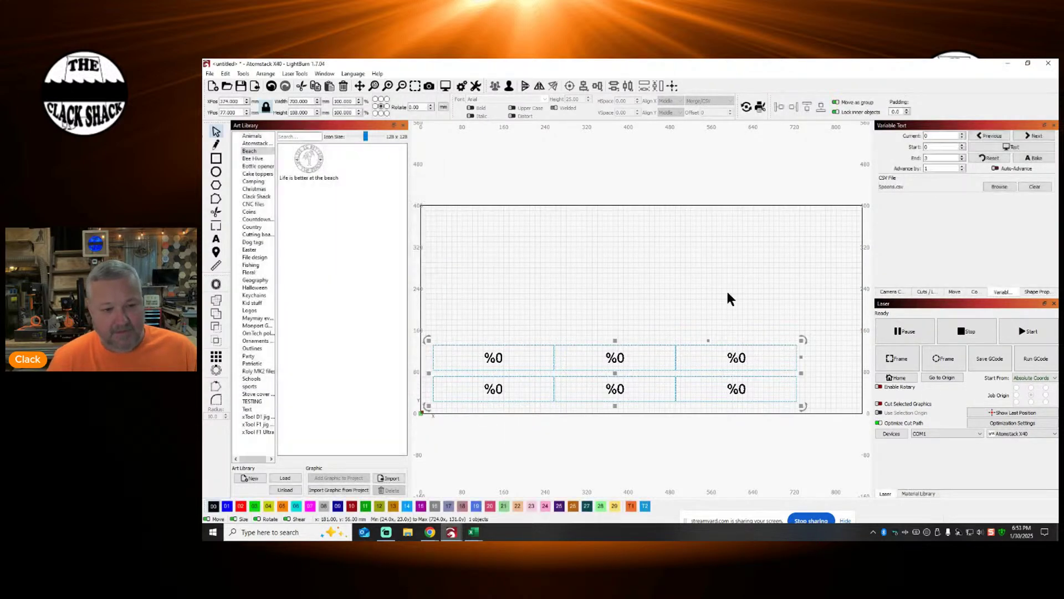
Step: Reload the Spoons CSV file for the variable text, and preview its phrases in the six rectangles
{"action": "left_click", "coordinate": [993, 188]}
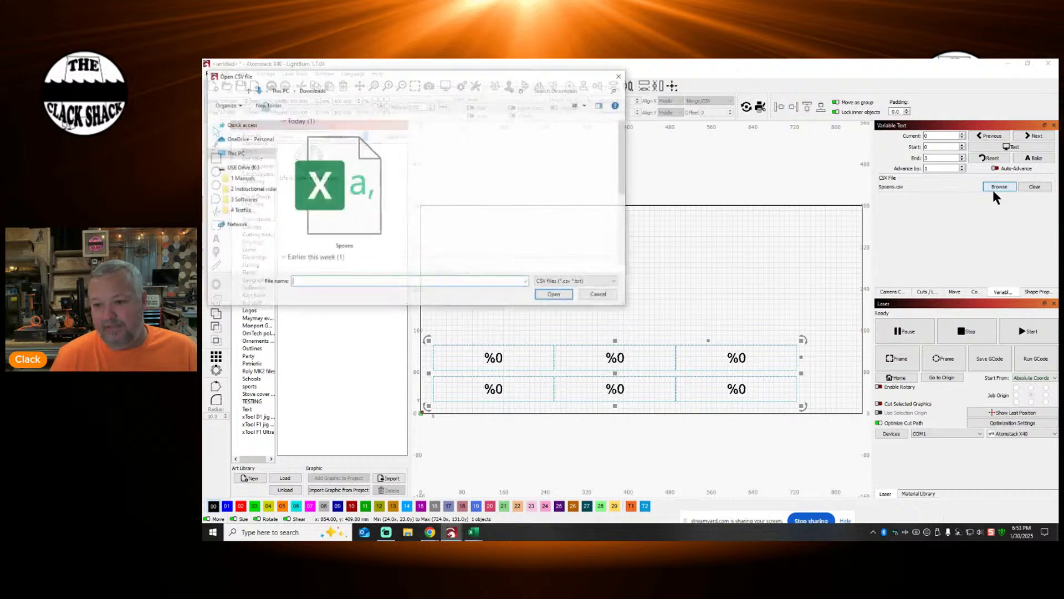
{"action": "double_click", "coordinate": [362, 179]}
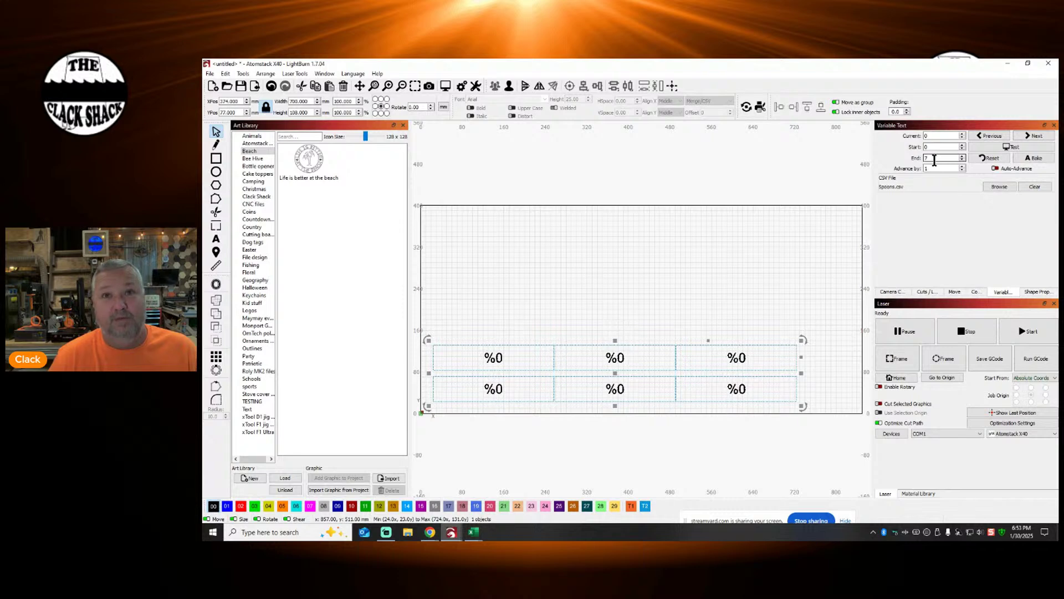
{"action": "left_click", "coordinate": [1014, 145]}
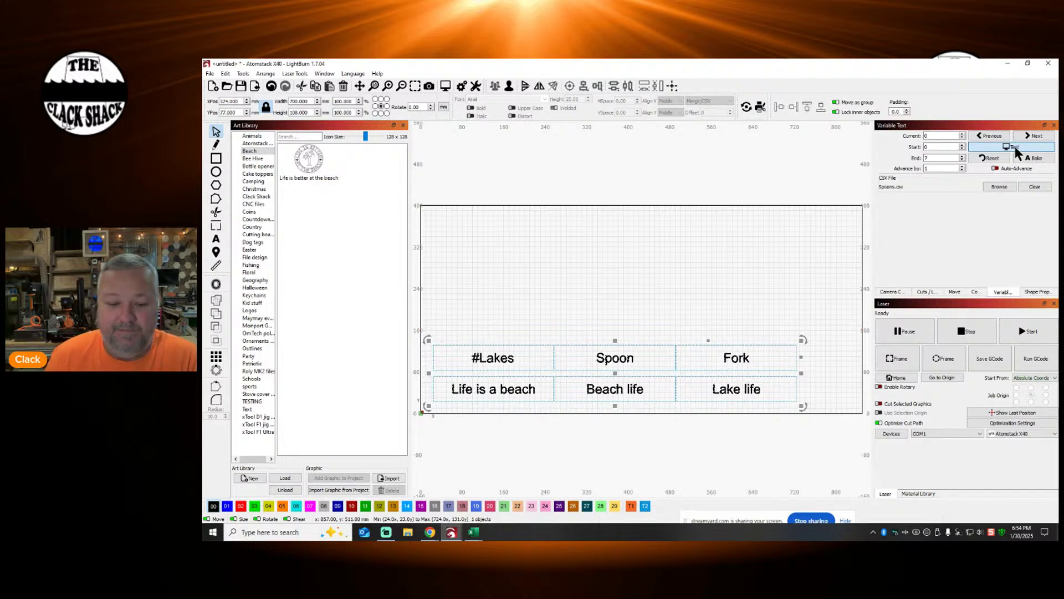
{"action": "left_click", "coordinate": [1013, 145]}
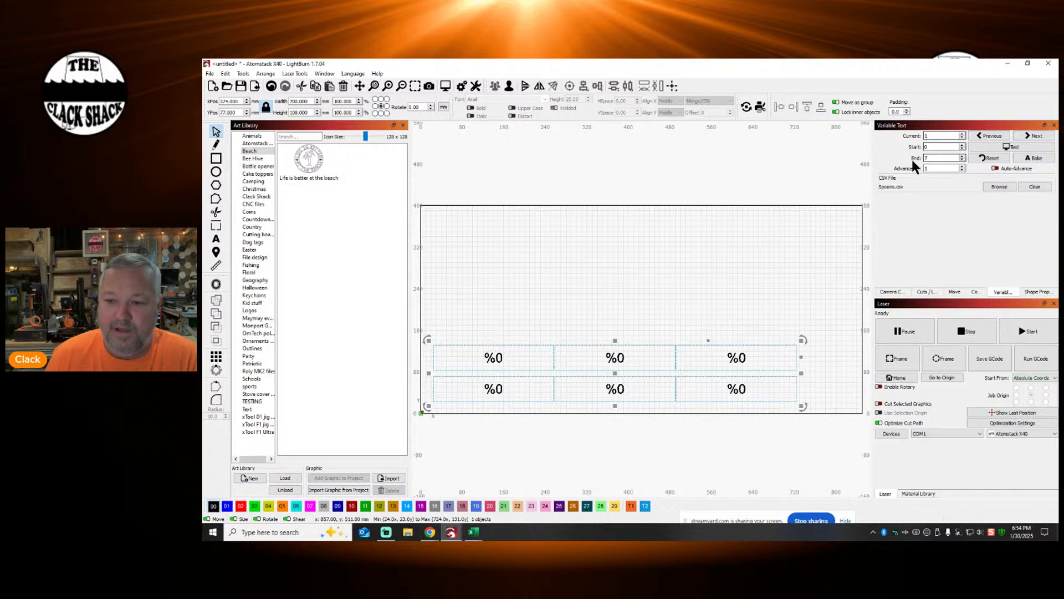
Step: Preview the six rectangles' phrases with the variable text's Current value at 1, 2 and 3, and end the test
{"action": "left_click", "coordinate": [1013, 146]}
{"action": "left_click", "coordinate": [963, 133]}
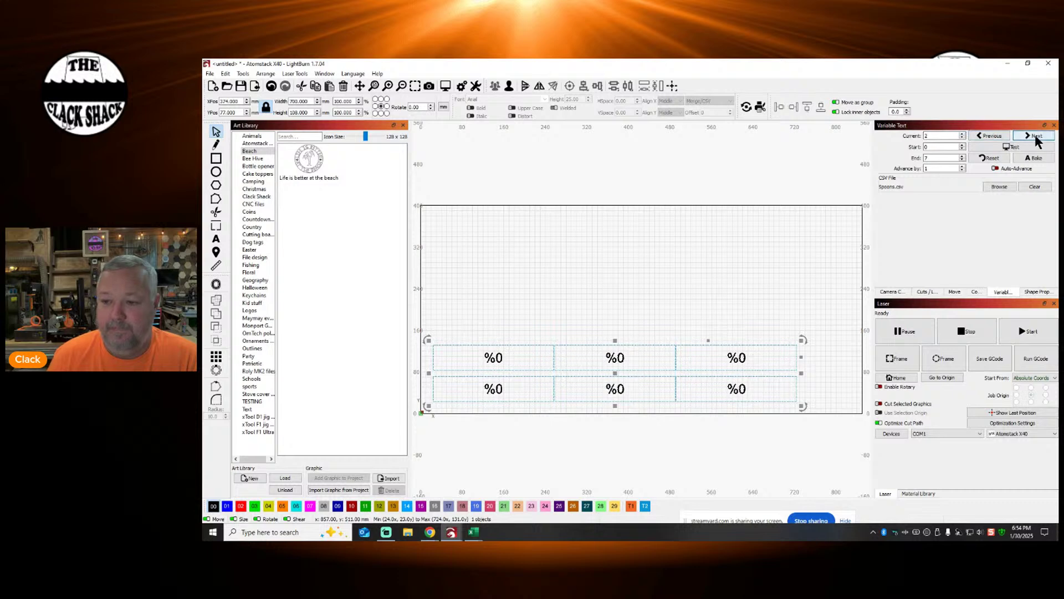
{"action": "left_click", "coordinate": [1013, 147]}
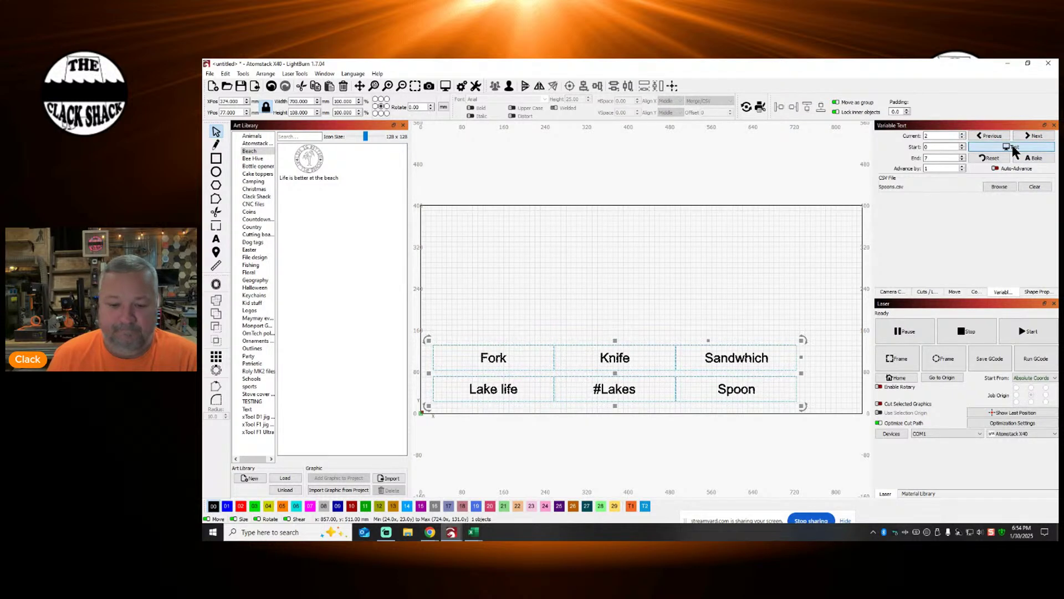
{"action": "left_click", "coordinate": [964, 133]}
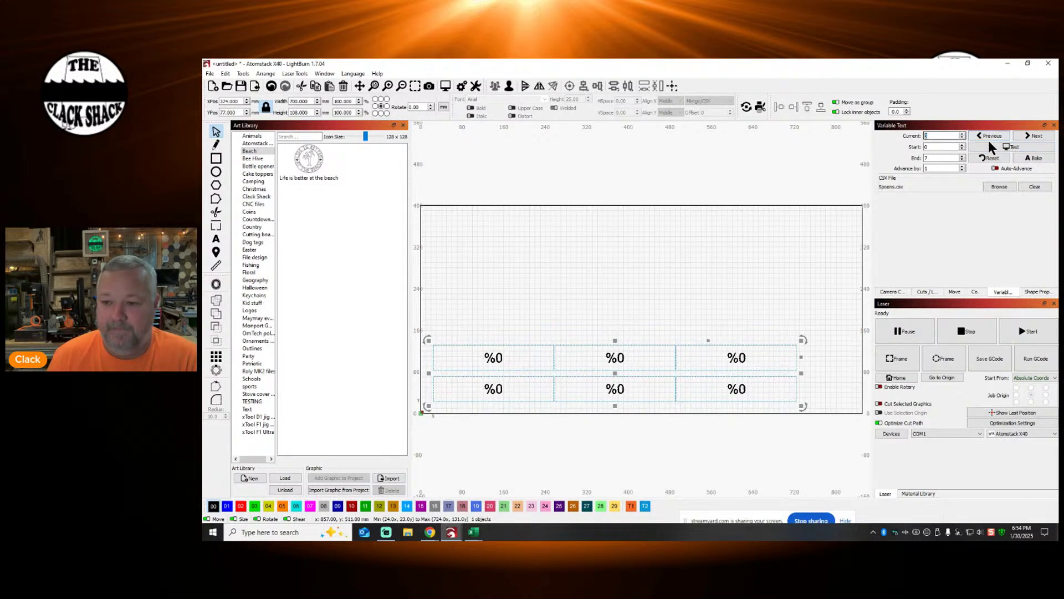
{"action": "type", "text": "3"}
{"action": "left_click", "coordinate": [1008, 147]}
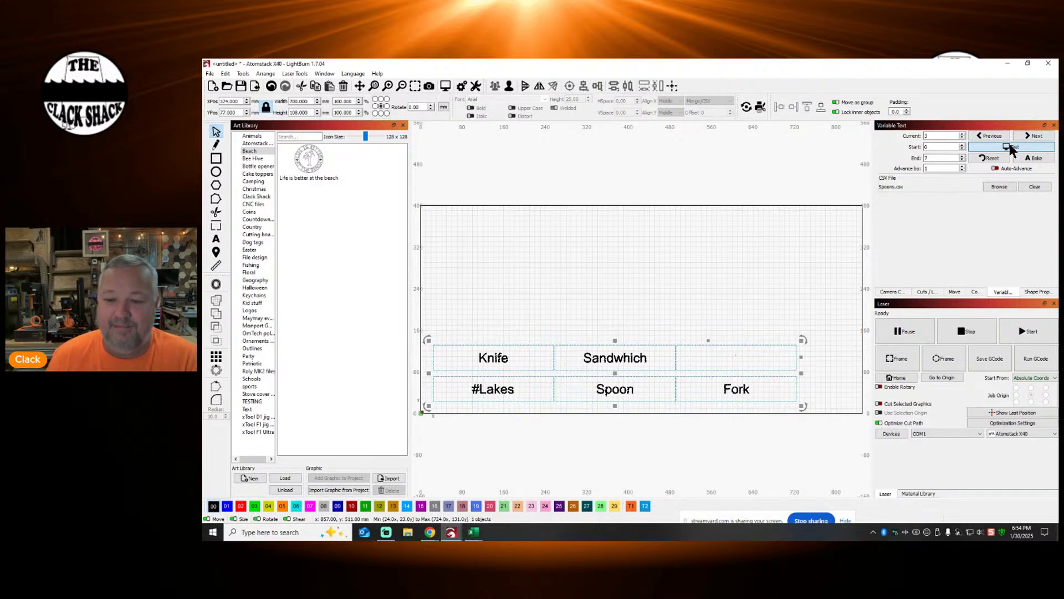
{"action": "left_click", "coordinate": [1010, 147]}
Step: Return the variable text's Current value to 0 and clear the selection of the grouped array
{"action": "left_click", "coordinate": [963, 138]}
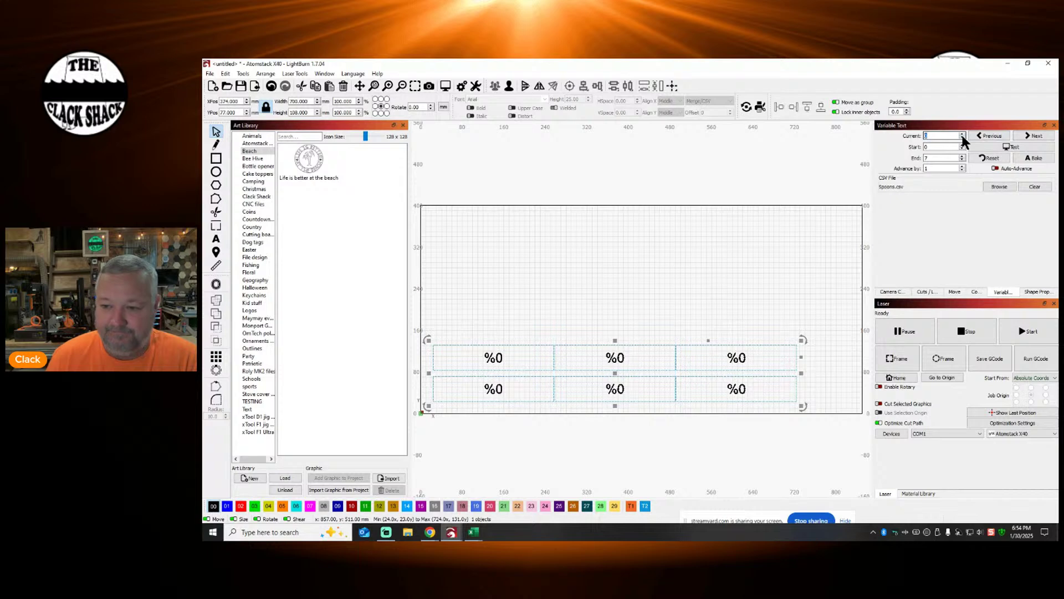
{"action": "left_click", "coordinate": [963, 139]}
{"action": "left_click", "coordinate": [963, 139]}
{"action": "left_click", "coordinate": [535, 269]}
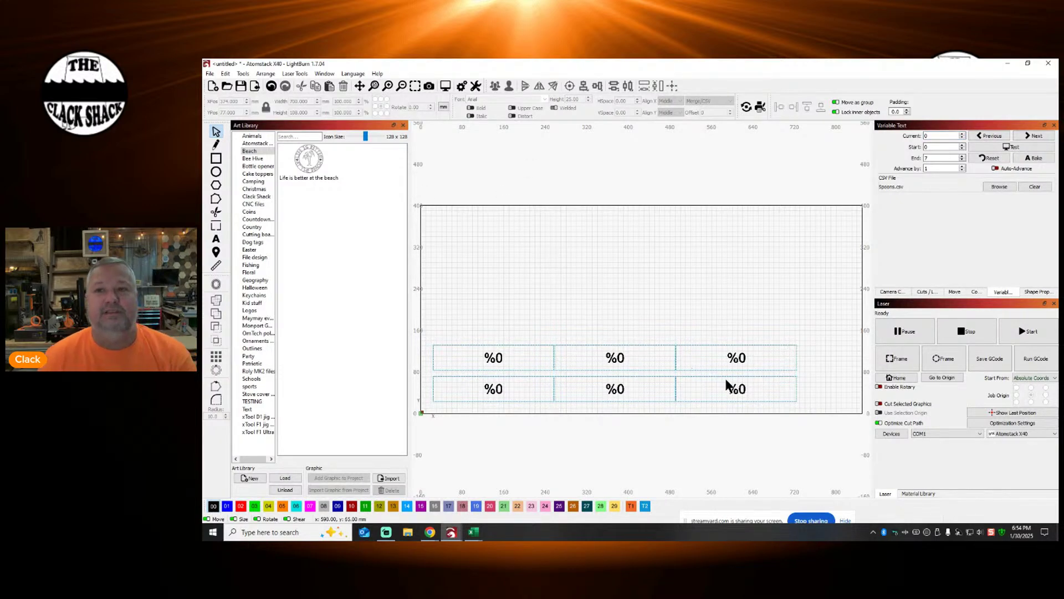
{"action": "left_click", "coordinate": [495, 358]}
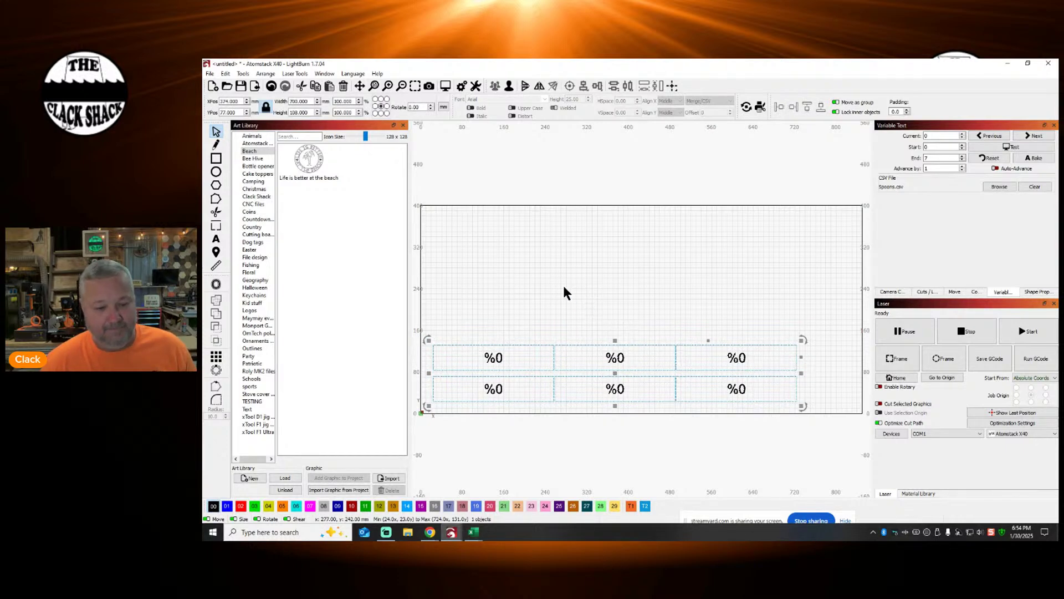
{"action": "left_click", "coordinate": [538, 283]}
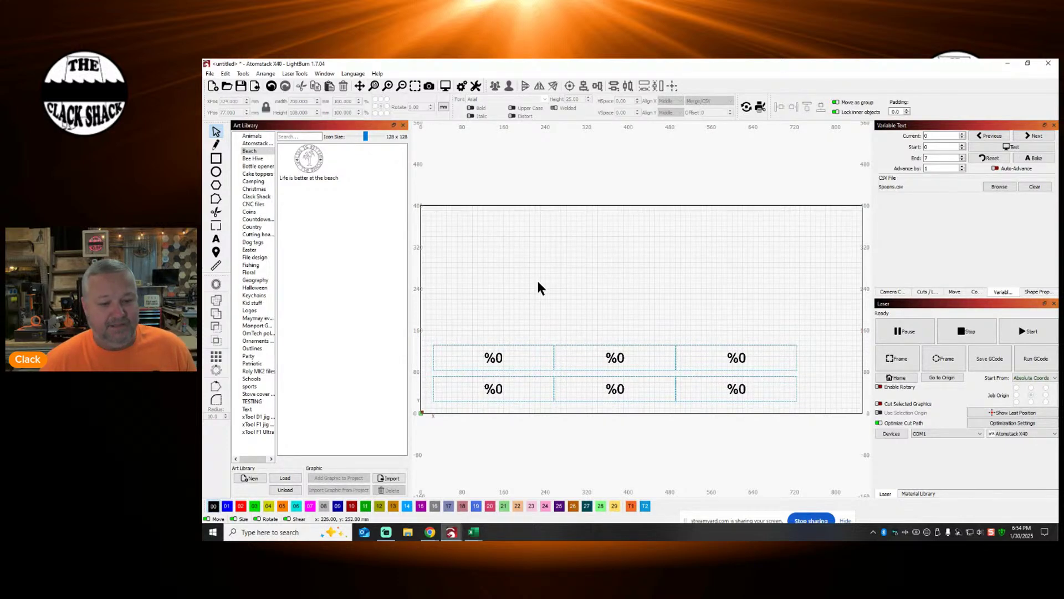
Step: Undo the three-by-two array so only the original rectangle and text remain
{"action": "left_click", "coordinate": [271, 86]}
{"action": "left_click", "coordinate": [285, 86]}
{"action": "left_click", "coordinate": [271, 86]}
{"action": "left_click", "coordinate": [271, 86]}
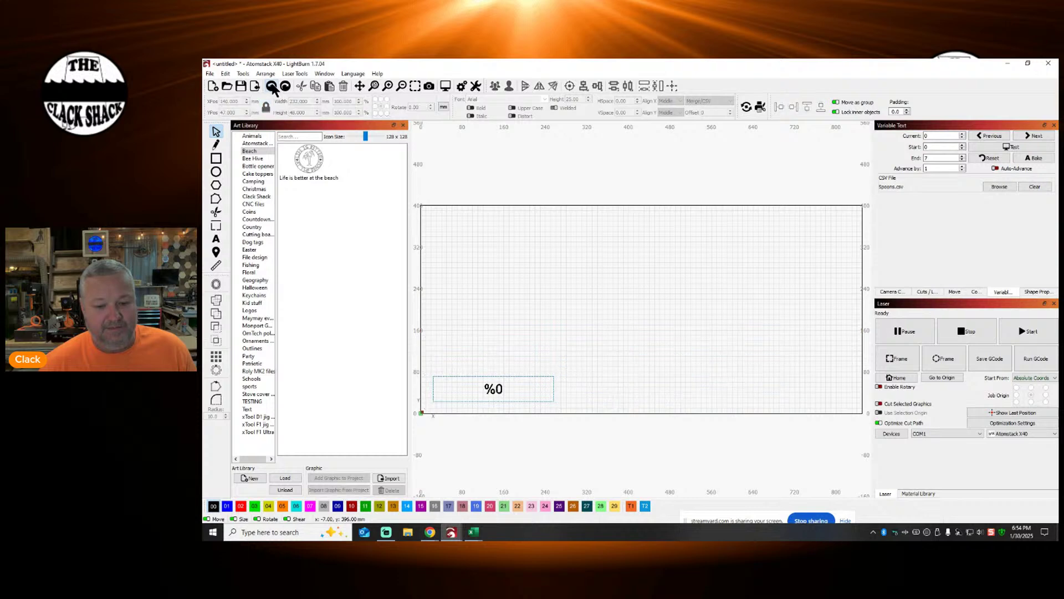
Step: Change the merge text's font to Bodoni MT Poster Compressed and test the variable text
{"action": "left_click", "coordinate": [495, 389]}
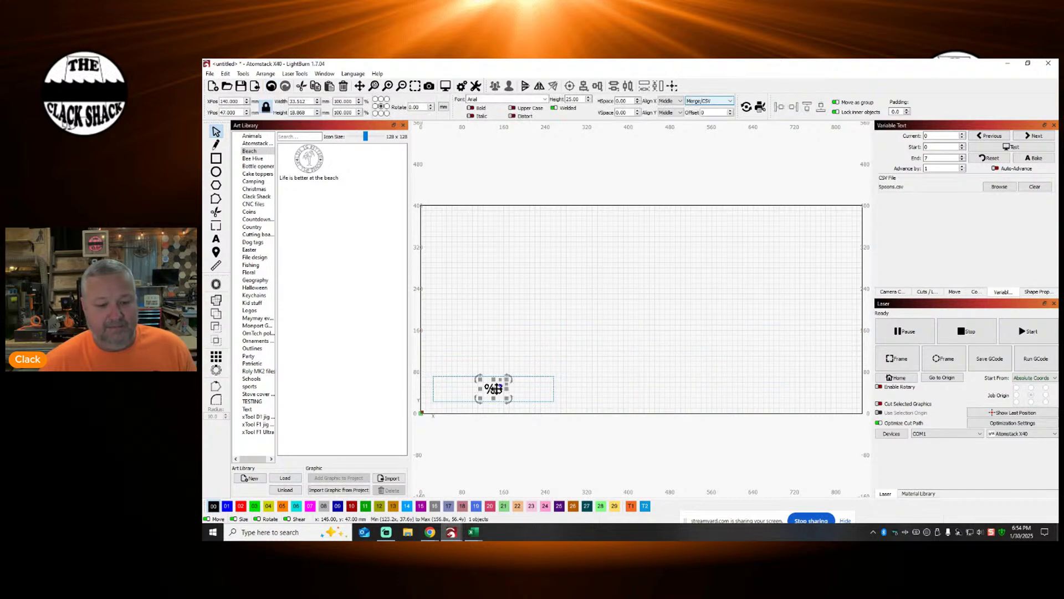
{"action": "left_click", "coordinate": [542, 99]}
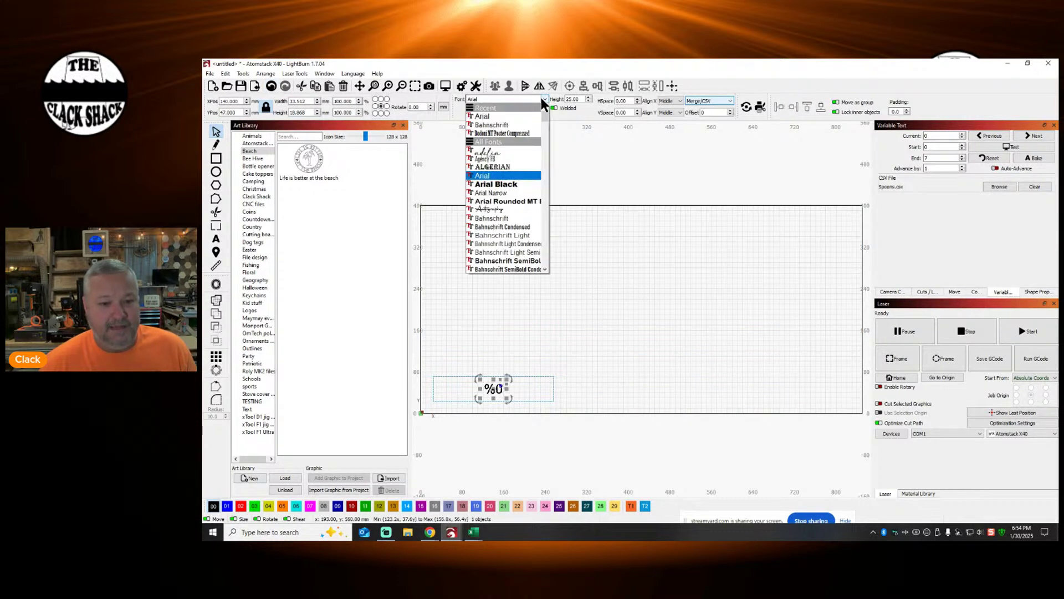
{"action": "left_click", "coordinate": [492, 134]}
{"action": "left_click", "coordinate": [544, 333]}
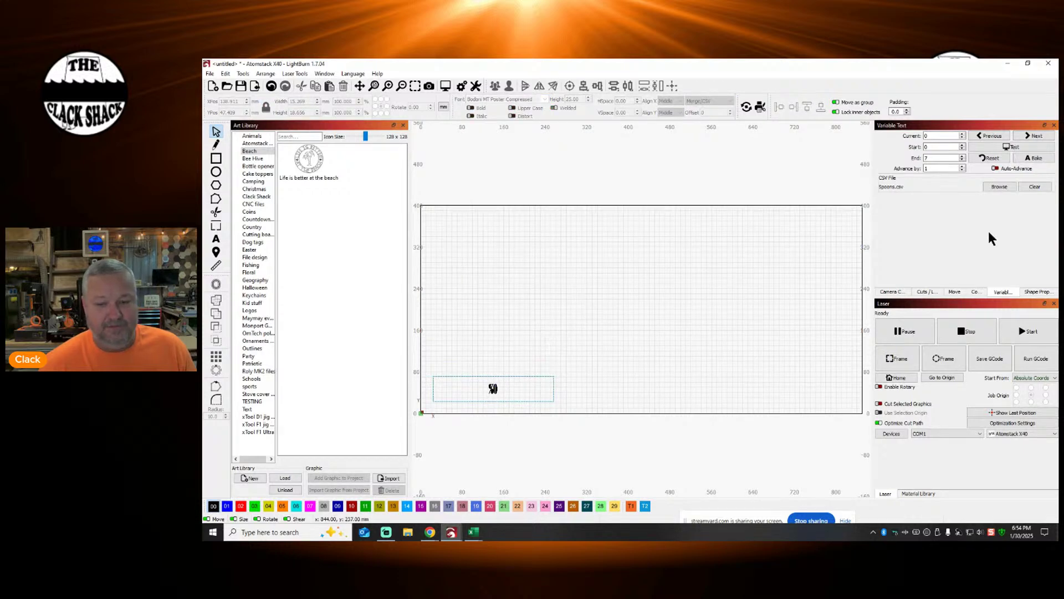
{"action": "left_click", "coordinate": [1010, 144]}
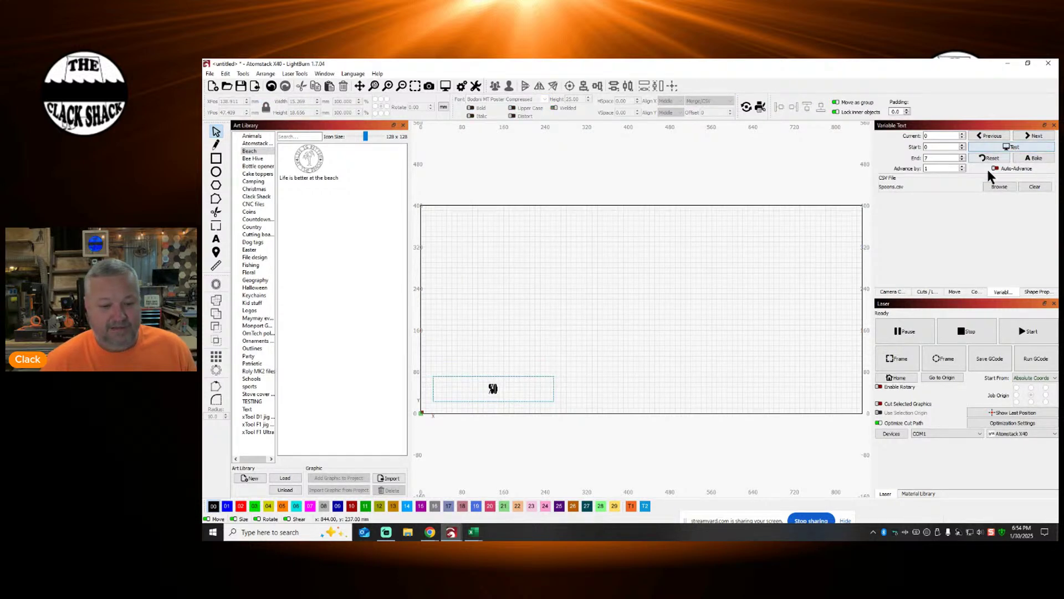
Step: Set the merge text's height to 42.50 mm, make it italic, and test the variable text
{"action": "key", "text": "ctrl+a"}
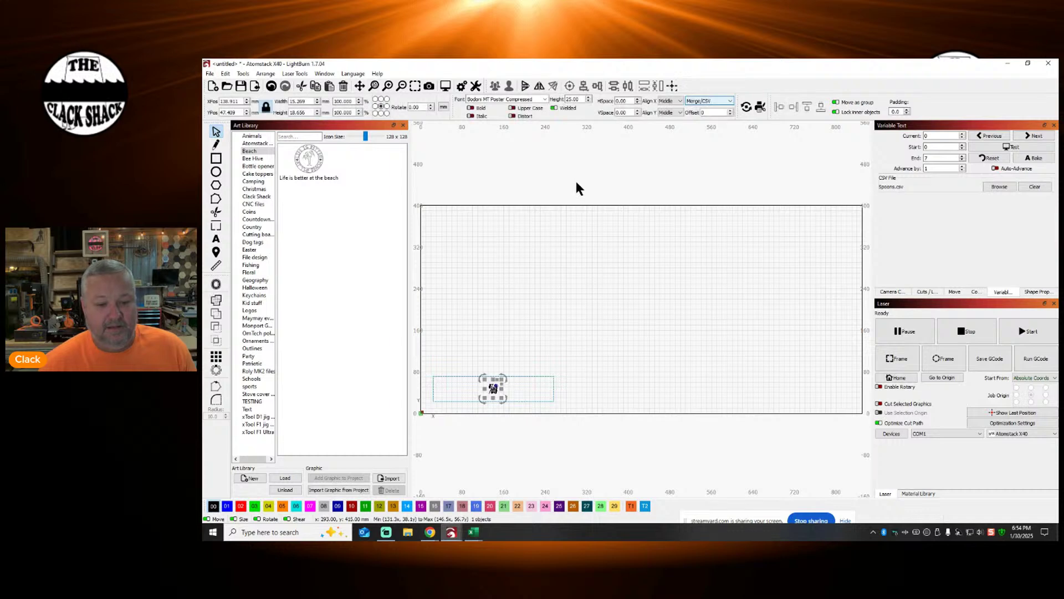
{"action": "left_click", "coordinate": [588, 98]}
{"action": "left_click", "coordinate": [588, 97]}
{"action": "left_click", "coordinate": [588, 97]}
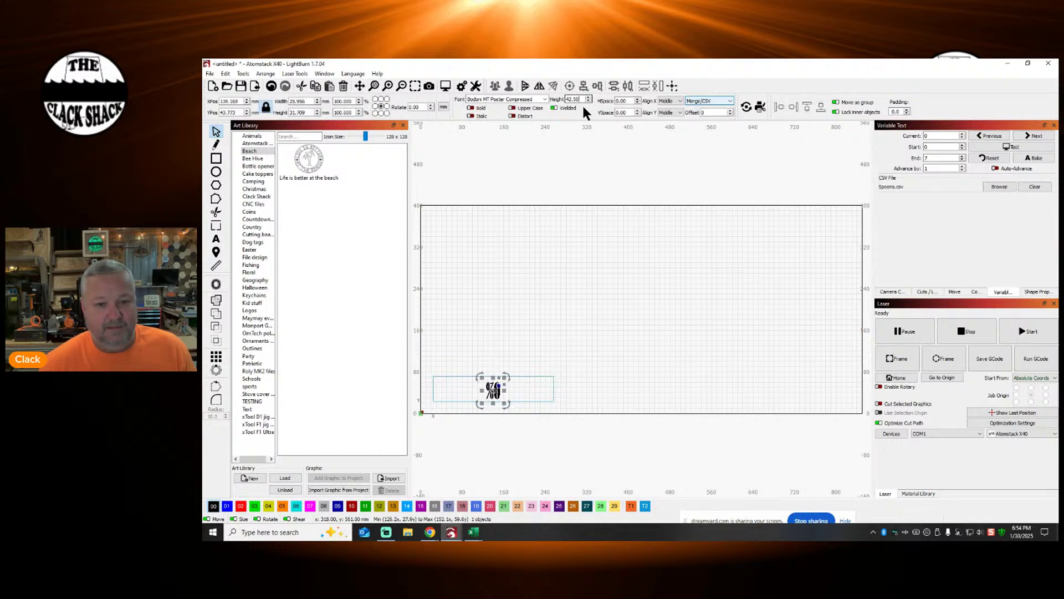
{"action": "left_click", "coordinate": [470, 116]}
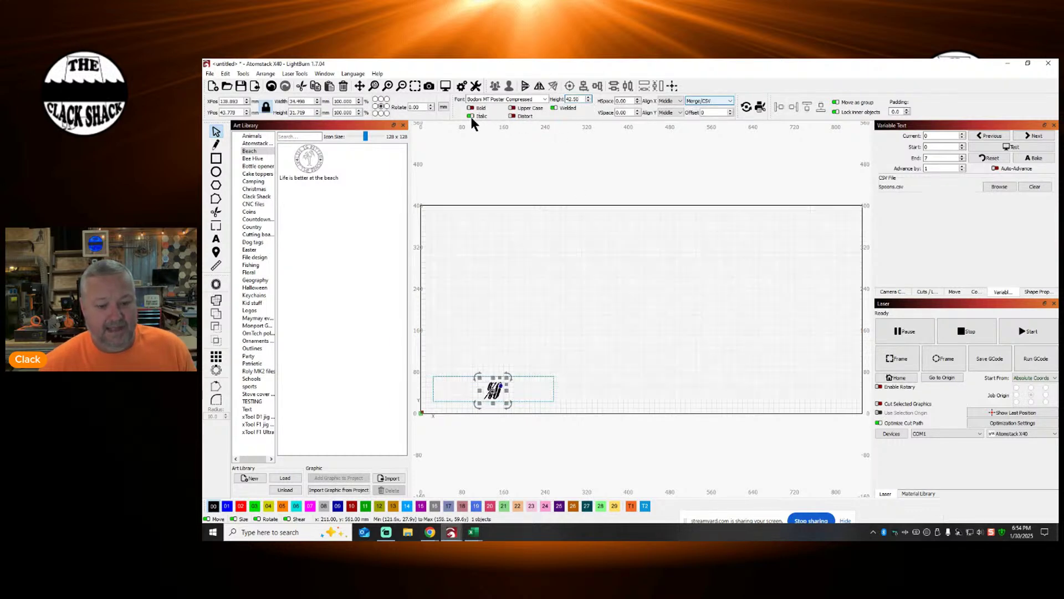
{"action": "left_click", "coordinate": [1009, 145]}
{"action": "left_click", "coordinate": [619, 311]}
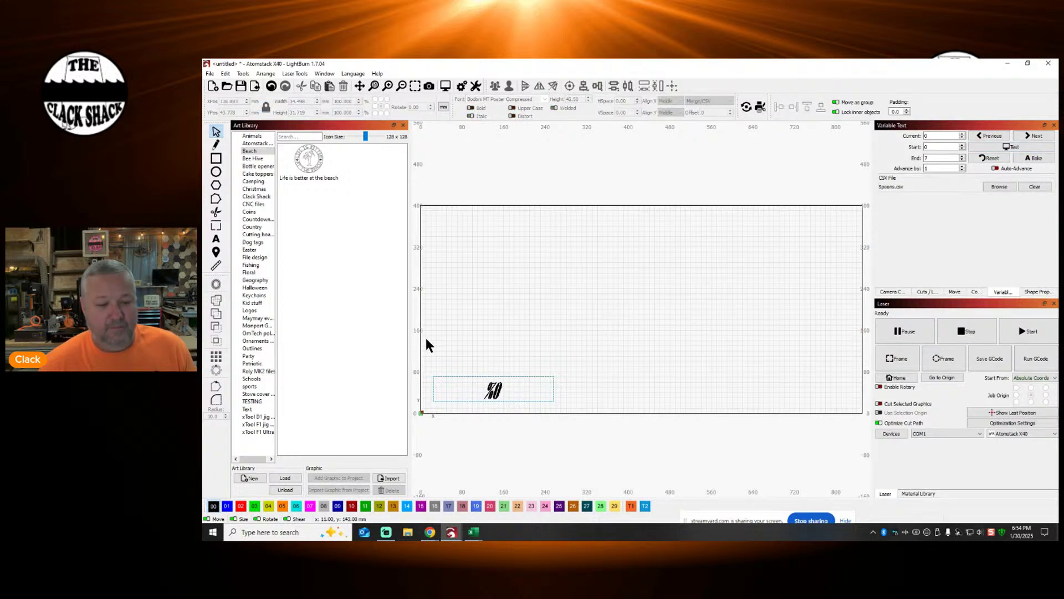
Step: Array the rectangle and restyled text into three columns and three rows, and preview the CSV phrases
{"action": "left_click_drag", "start_coordinate": [426, 338], "coordinate": [612, 474]}
{"action": "left_click", "coordinate": [216, 357]}
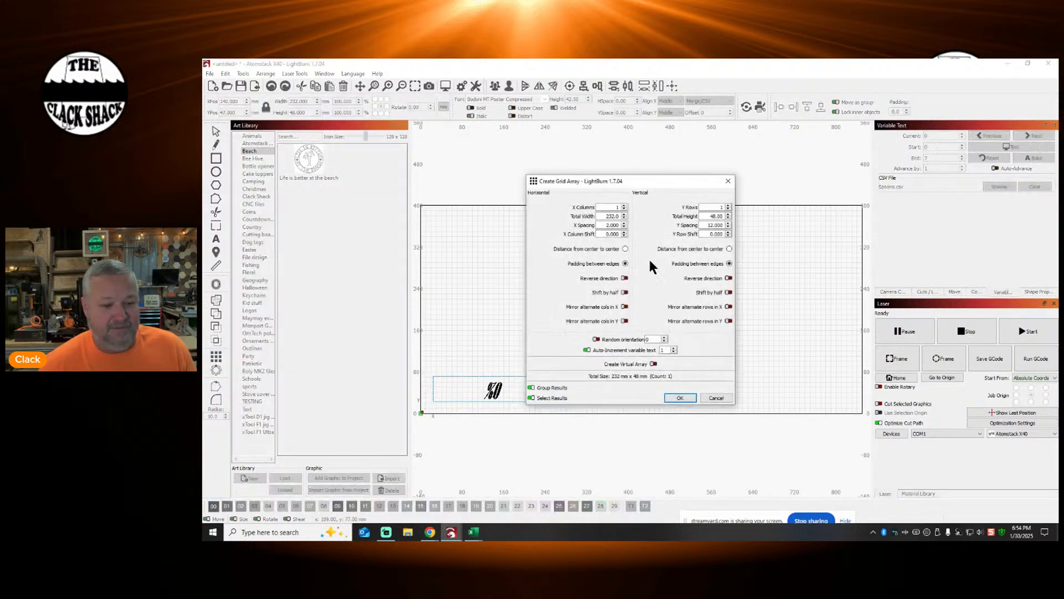
{"action": "left_click_drag", "start_coordinate": [654, 178], "coordinate": [350, 151]}
{"action": "left_click", "coordinate": [320, 177]}
{"action": "left_click", "coordinate": [320, 177]}
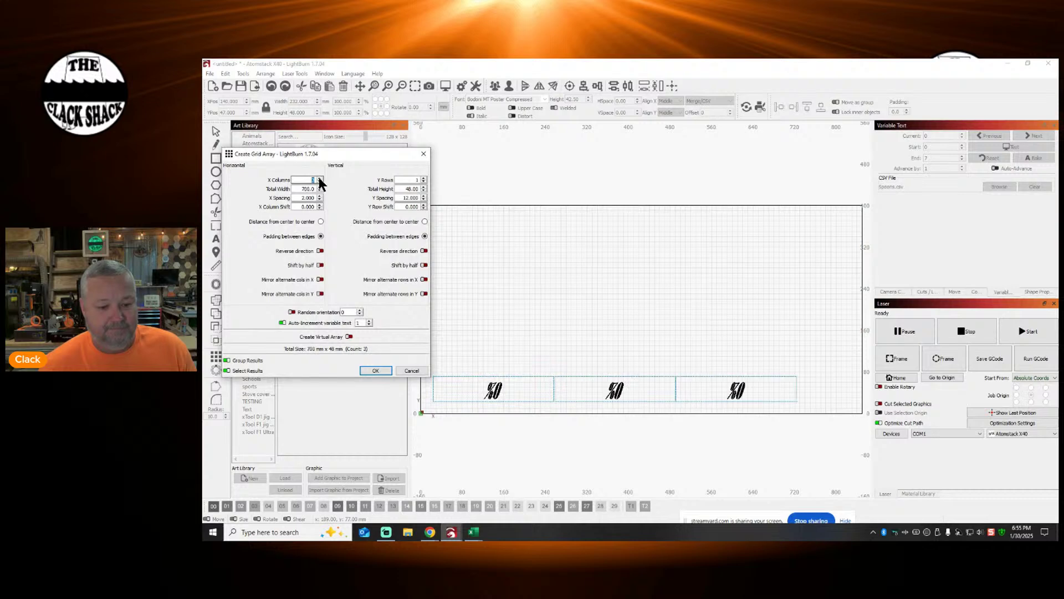
{"action": "left_click", "coordinate": [423, 177]}
{"action": "left_click", "coordinate": [424, 177]}
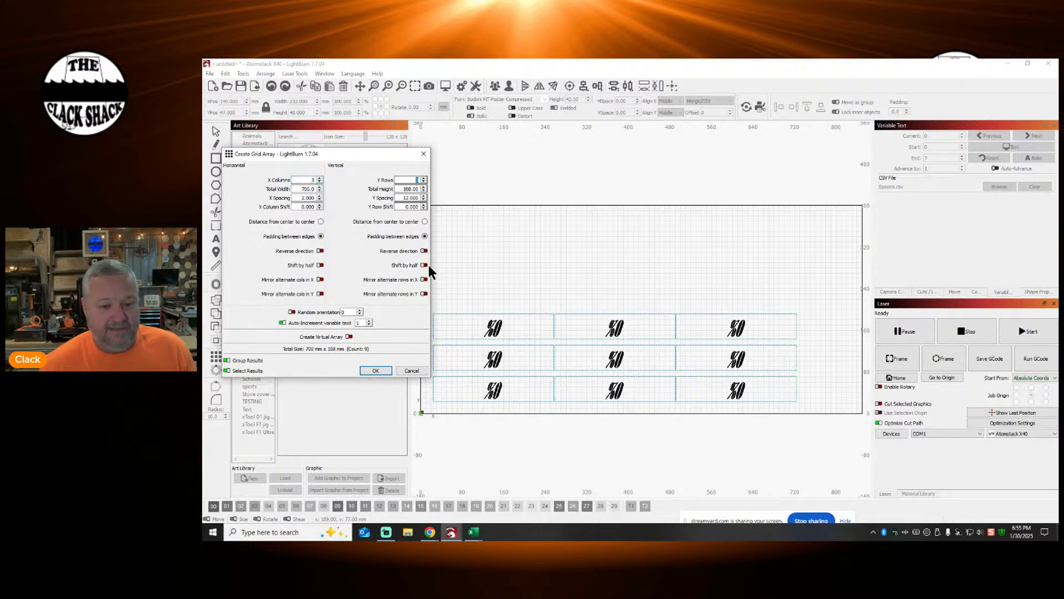
{"action": "left_click", "coordinate": [376, 370]}
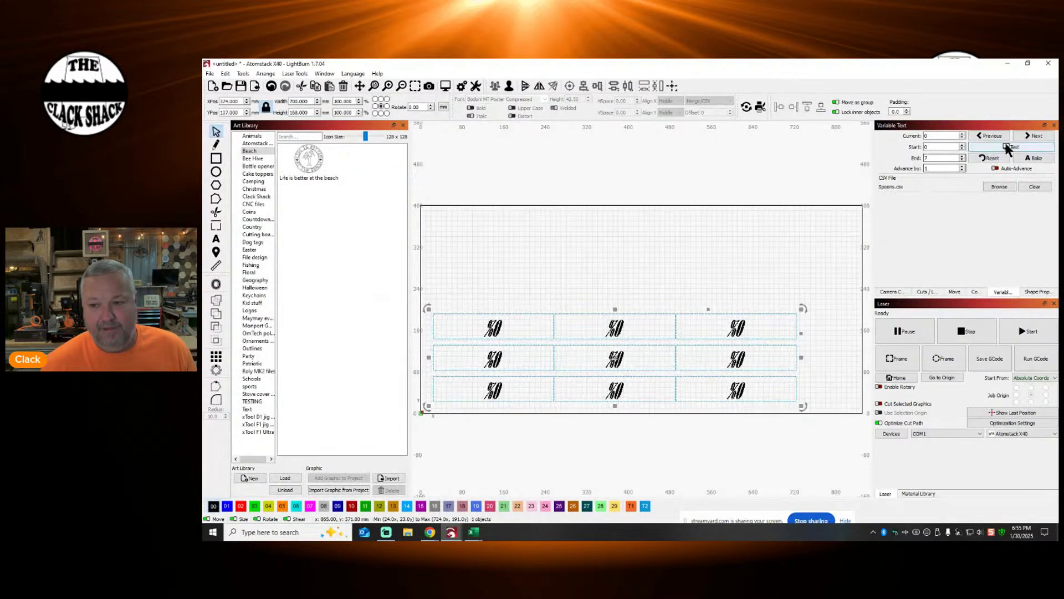
{"action": "left_click", "coordinate": [1007, 147]}
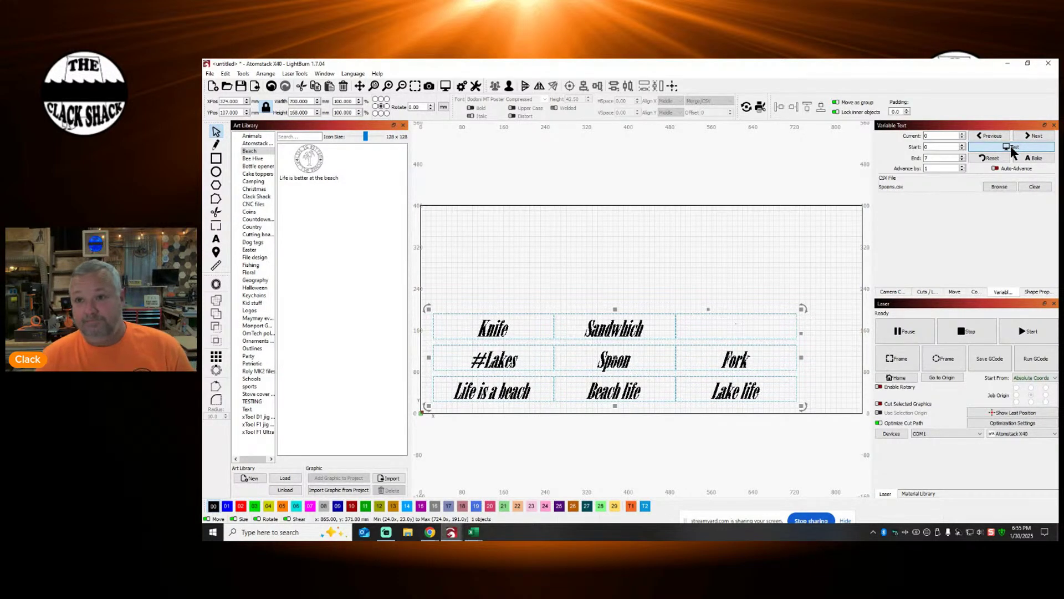
{"action": "left_click", "coordinate": [1008, 147]}
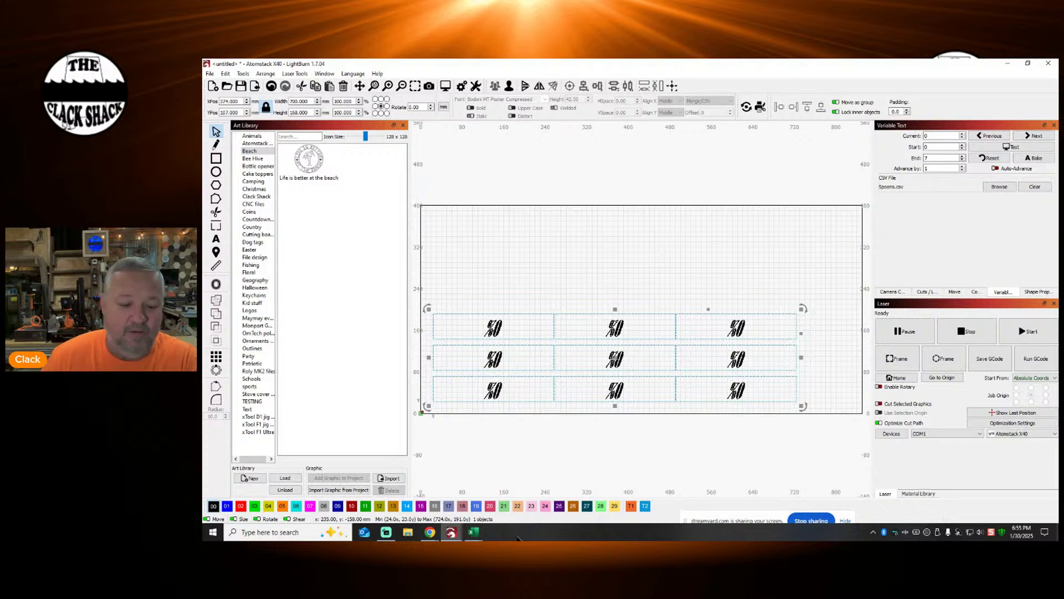
Step: Switch to the Spoons workbook in Excel and select column A with the phrase list
{"action": "left_click", "coordinate": [473, 532]}
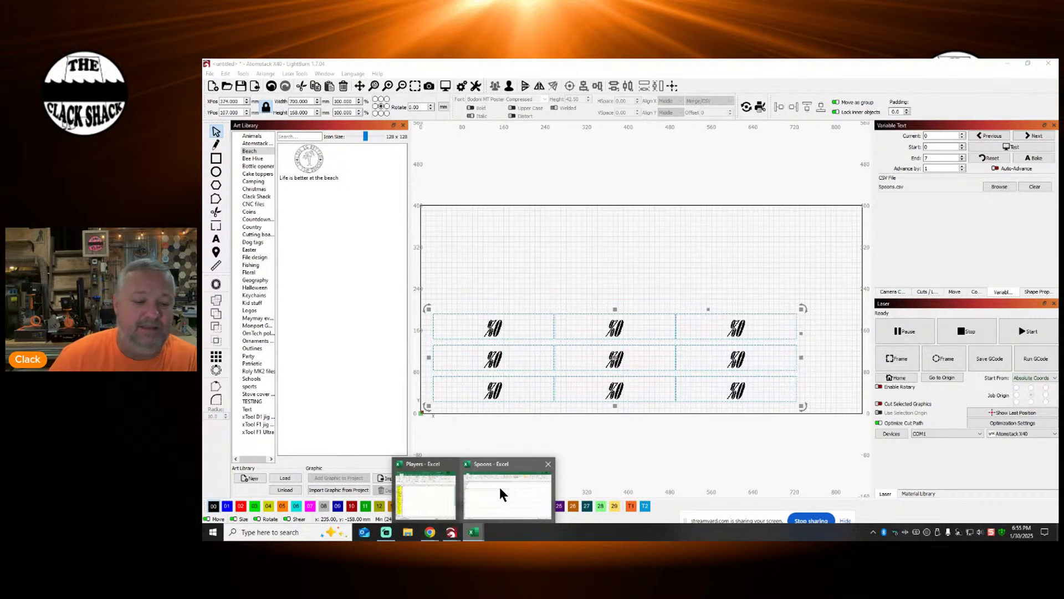
{"action": "left_click", "coordinate": [500, 486]}
{"action": "left_click_drag", "start_coordinate": [646, 158], "coordinate": [287, 162]}
{"action": "left_click", "coordinate": [394, 216]}
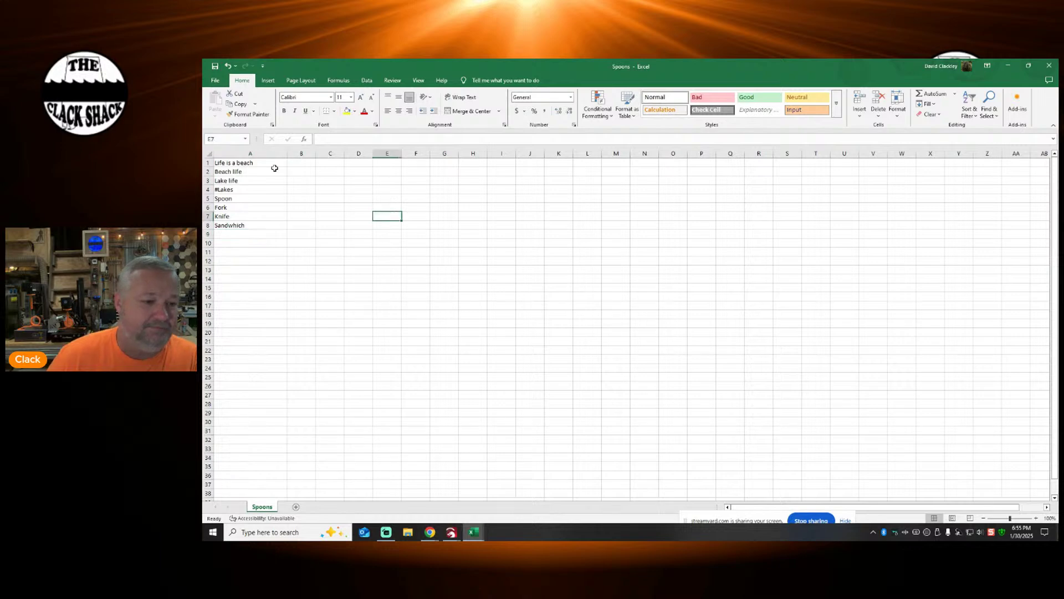
{"action": "left_click", "coordinate": [258, 153]}
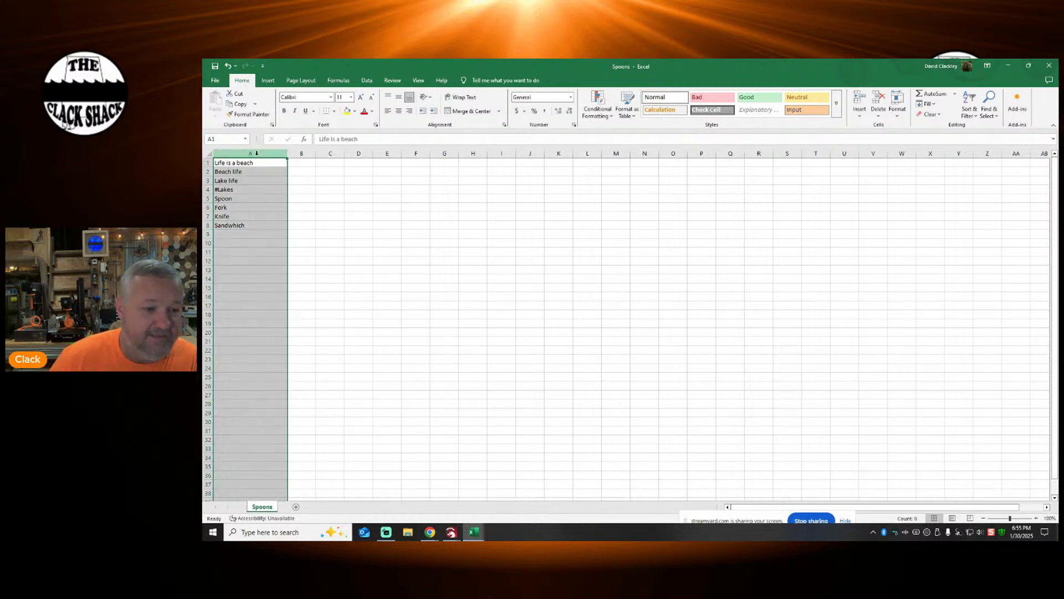
Step: Enter Florida in cell G1 and Tenesse in cell G2 of the Spoons sheet
{"action": "left_click", "coordinate": [301, 153]}
{"action": "left_click", "coordinate": [331, 153]}
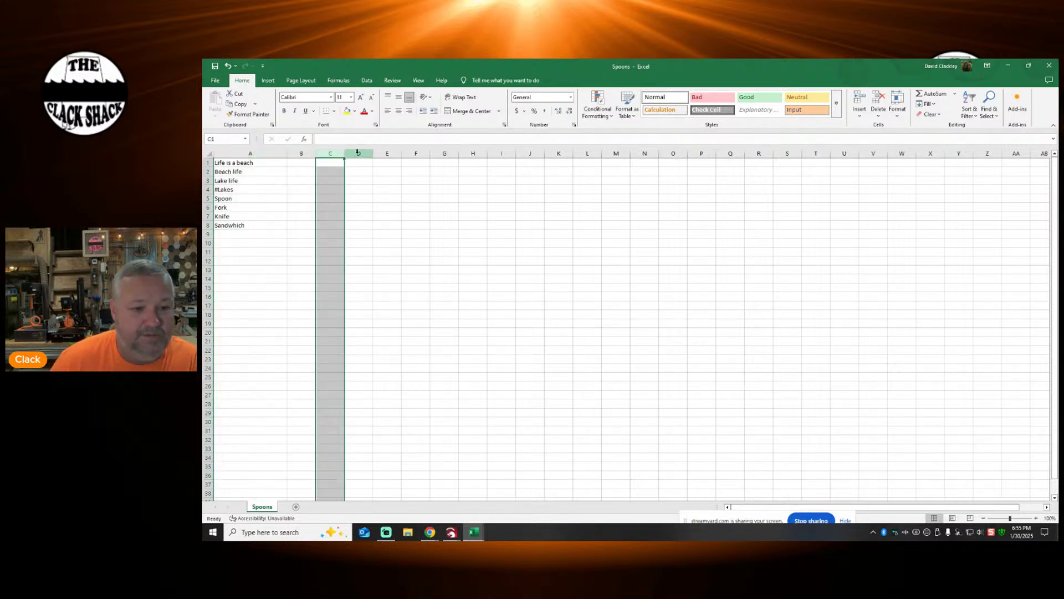
{"action": "left_click", "coordinate": [364, 153]}
{"action": "left_click", "coordinate": [388, 153]}
{"action": "left_click", "coordinate": [416, 153]}
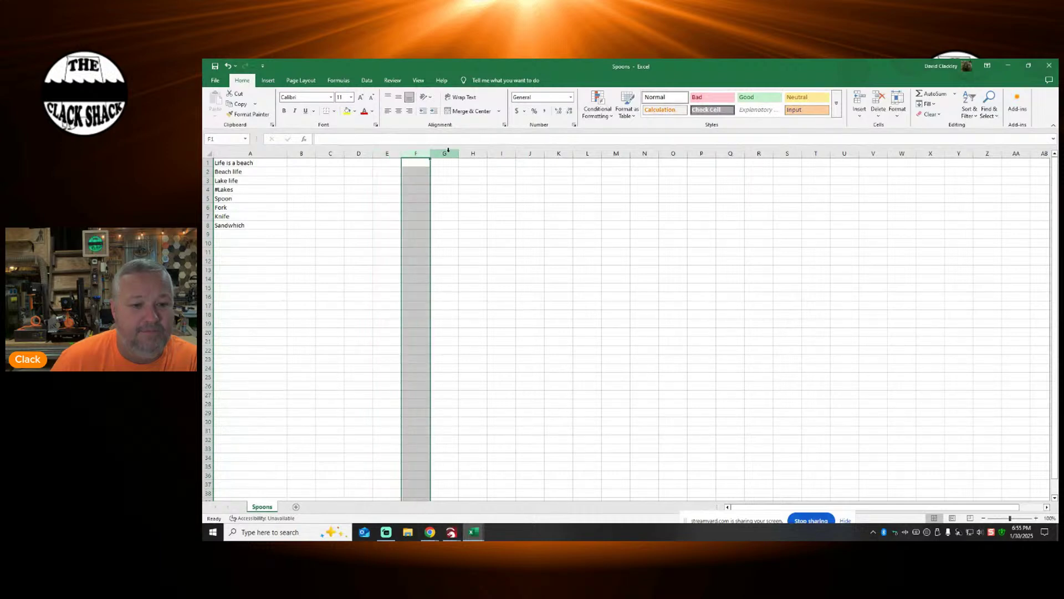
{"action": "left_click", "coordinate": [447, 153]}
{"action": "left_click", "coordinate": [446, 162]}
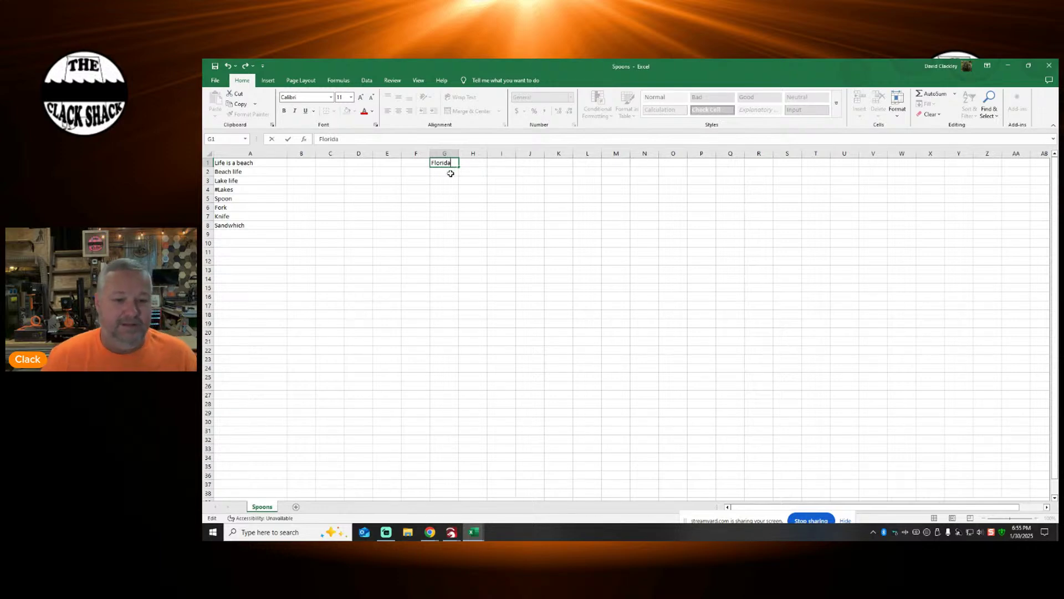
{"action": "key", "text": "Return"}
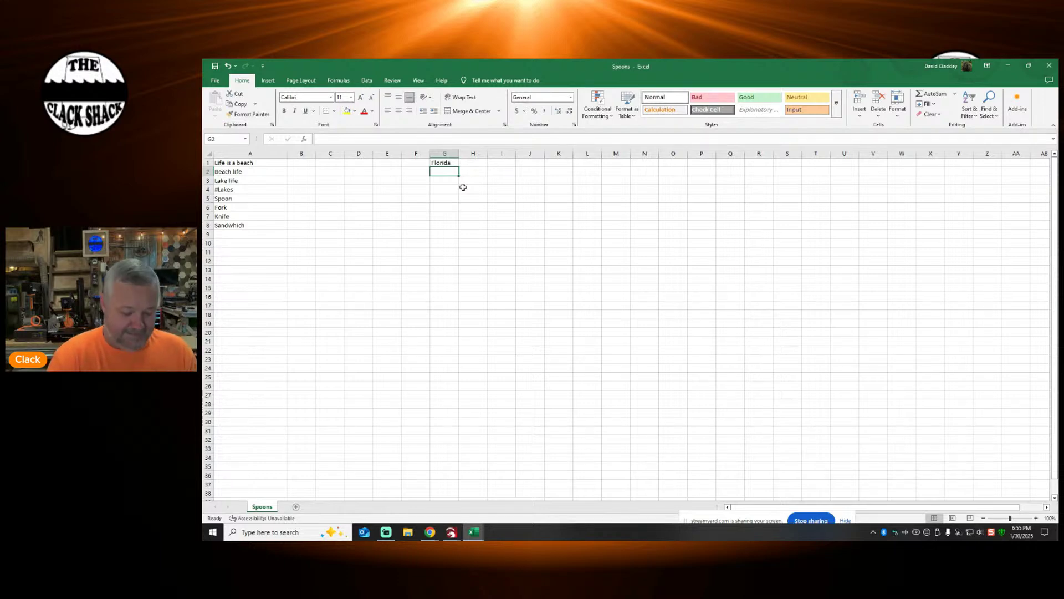
{"action": "type", "text": "Tenesse"}
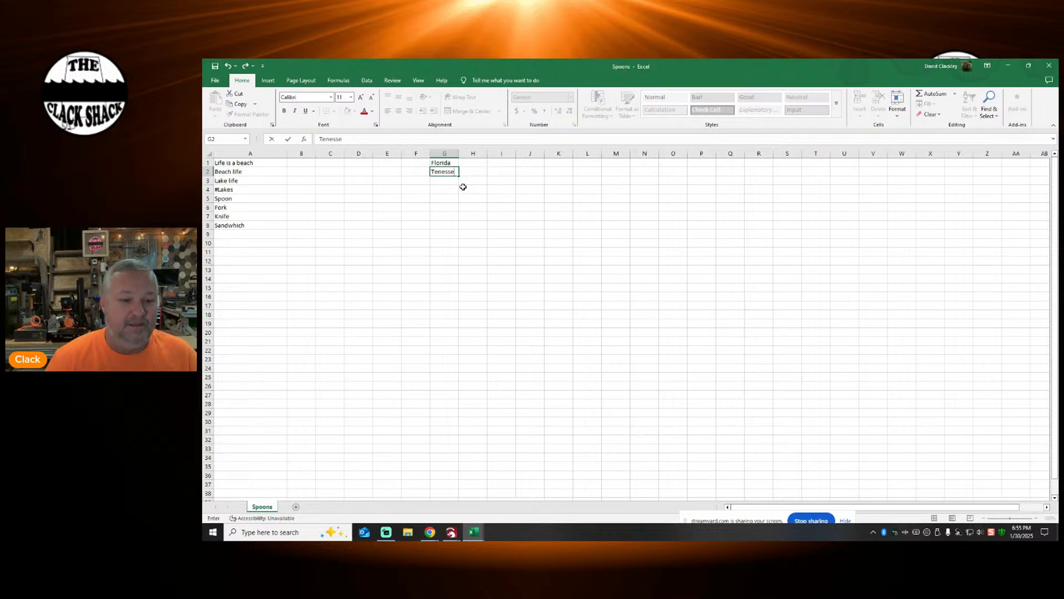
{"action": "left_click", "coordinate": [463, 182]}
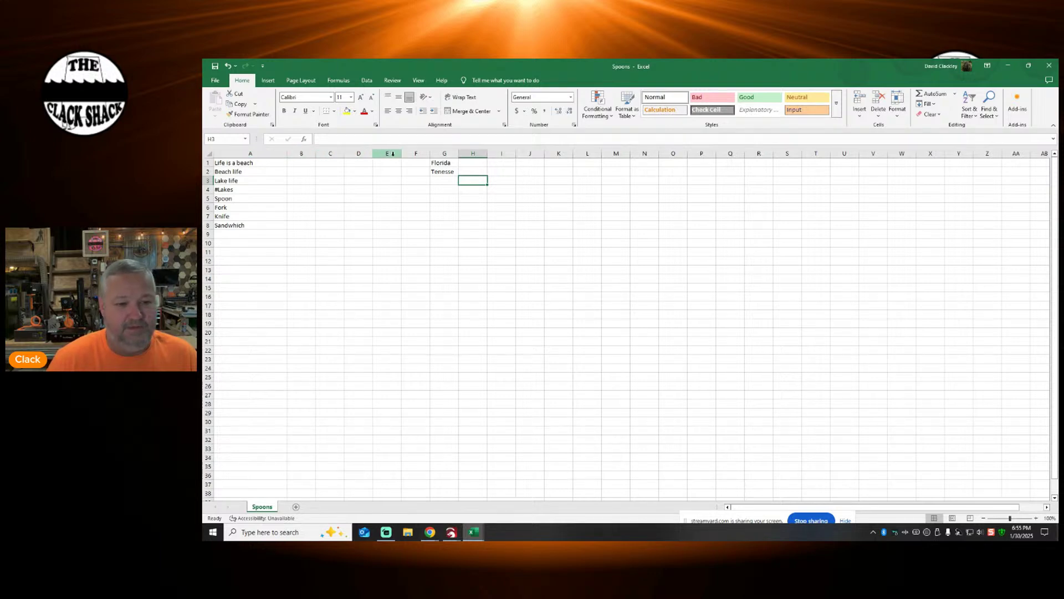
Step: Switch to LightBurn, undo the three-by-three array, and change the remaining merge text to %6
{"action": "left_click", "coordinate": [1008, 67]}
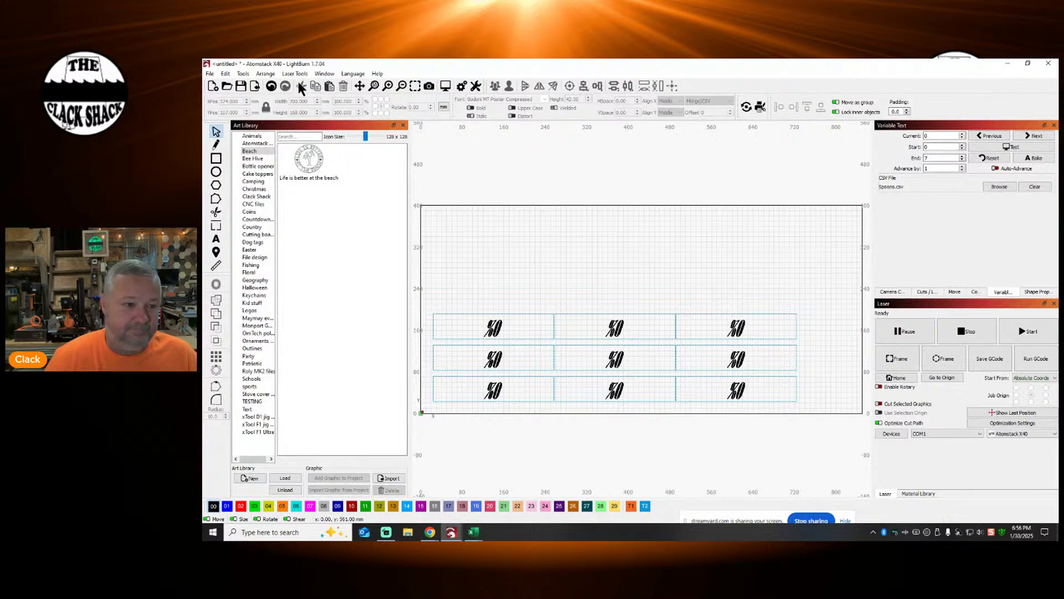
{"action": "left_click", "coordinate": [271, 86]}
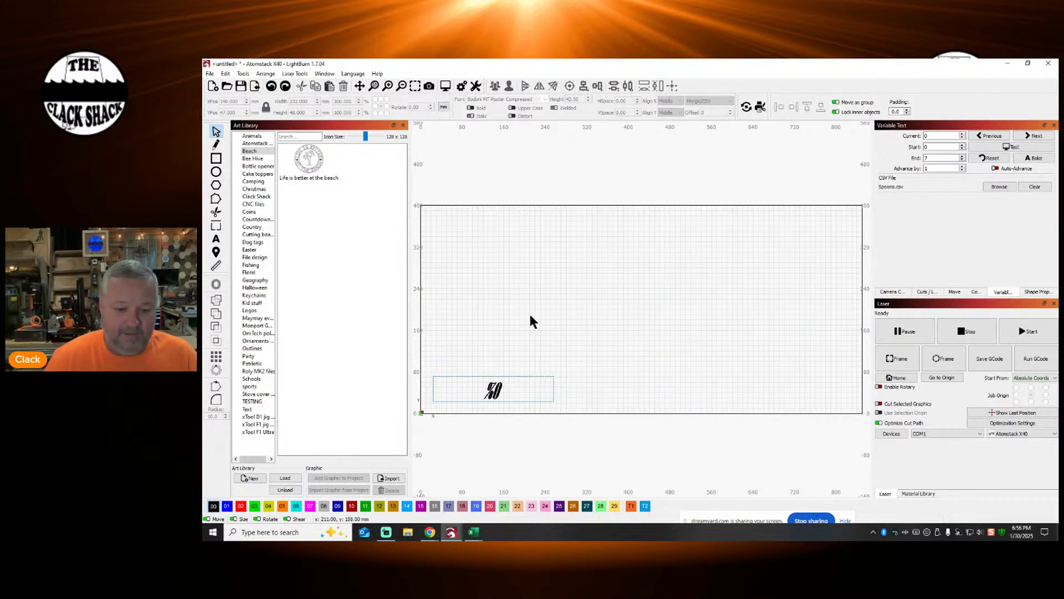
{"action": "double_click", "coordinate": [499, 389]}
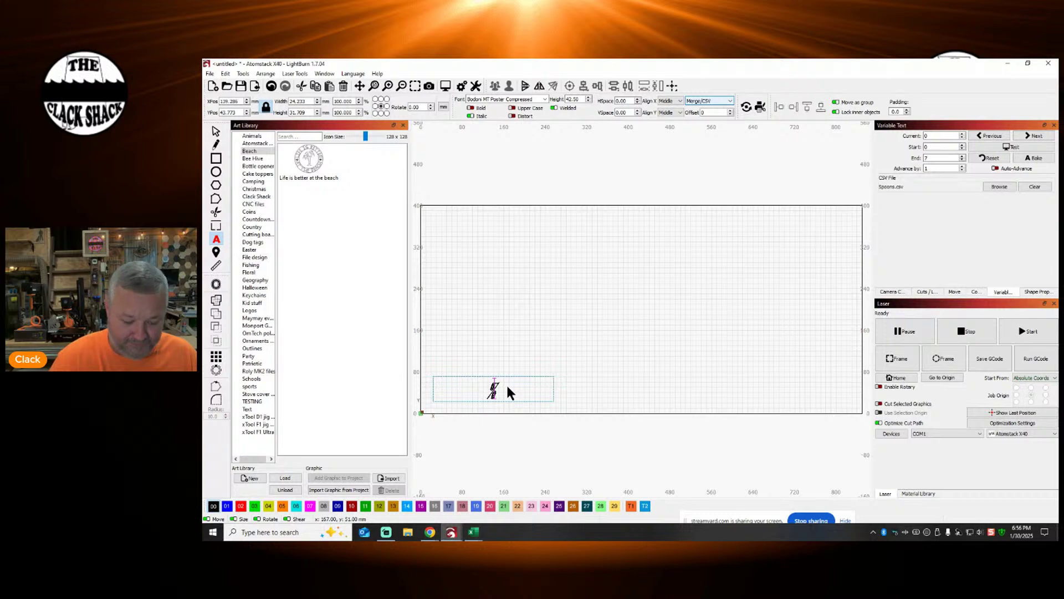
{"action": "key", "text": "Escape"}
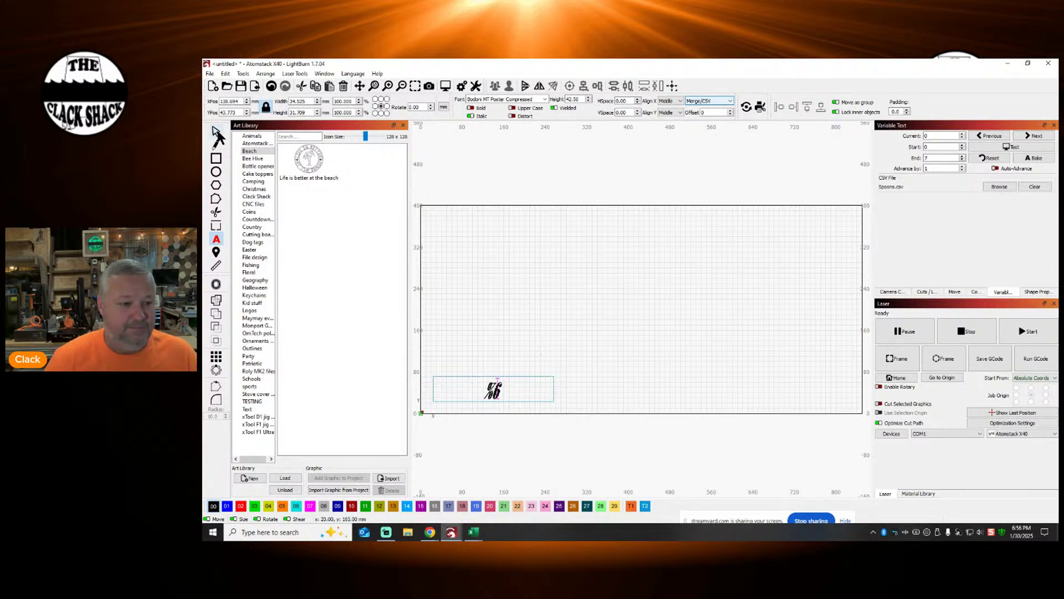
{"action": "left_click", "coordinate": [541, 339]}
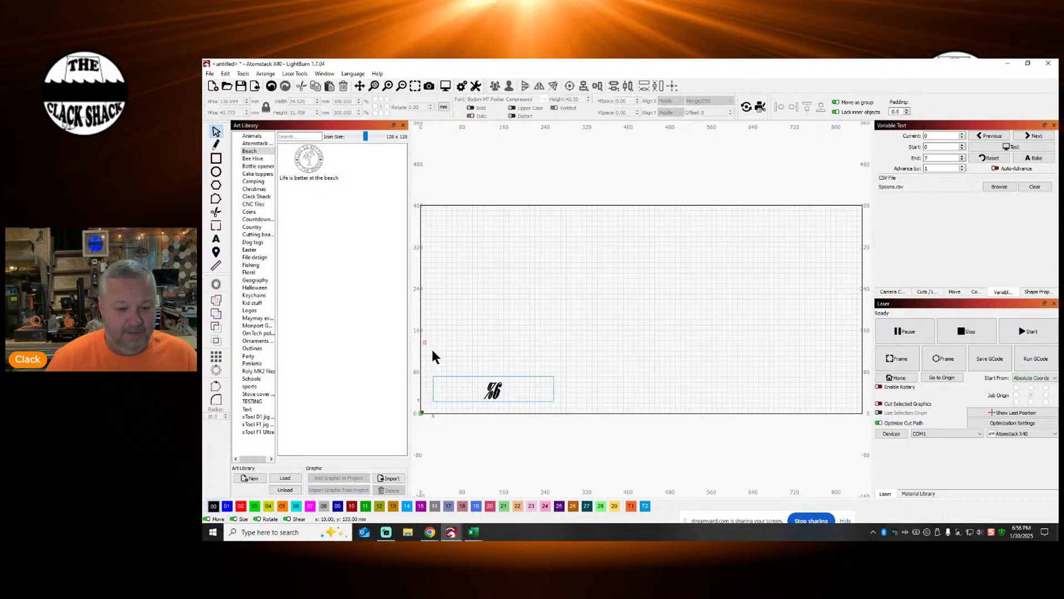
Step: Array the rectangle and %6 text into two columns and one row, and test the variable text
{"action": "left_click_drag", "start_coordinate": [430, 345], "coordinate": [638, 487]}
{"action": "left_click", "coordinate": [216, 357]}
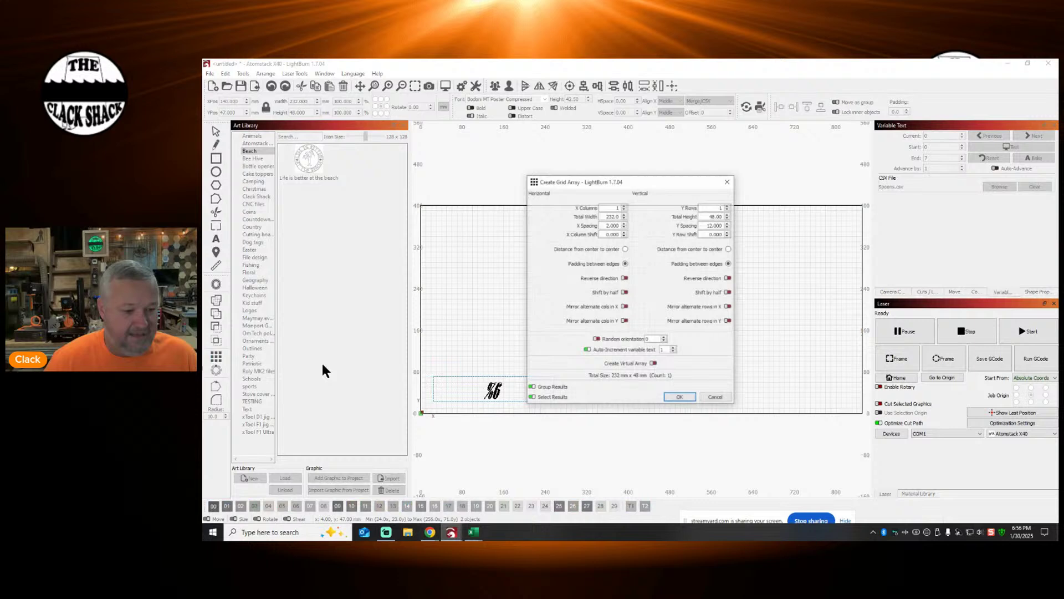
{"action": "left_click", "coordinate": [624, 198]}
{"action": "left_click_drag", "start_coordinate": [573, 173], "coordinate": [280, 136]}
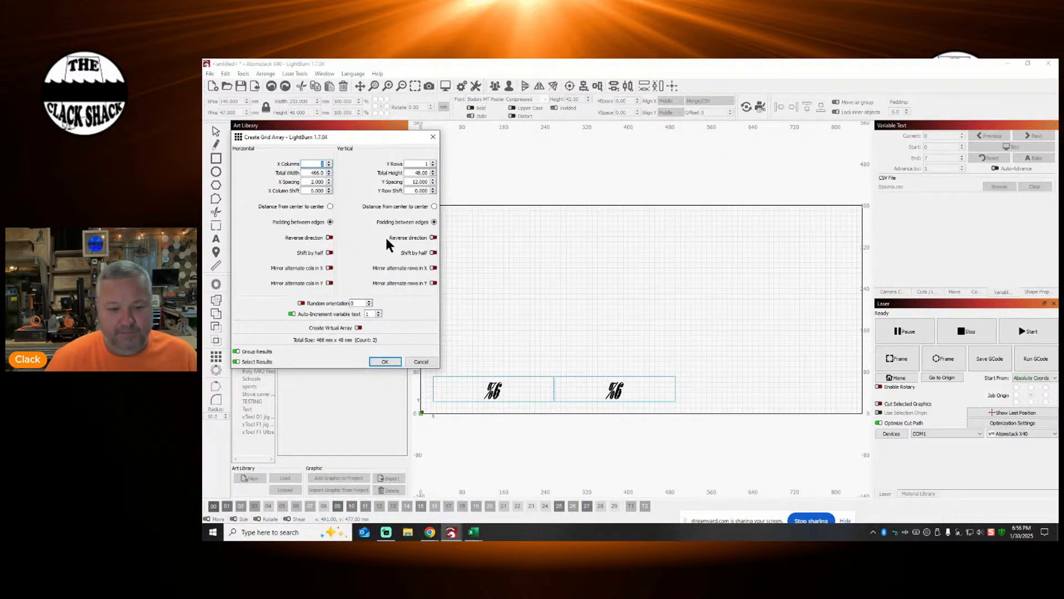
{"action": "left_click", "coordinate": [385, 361]}
{"action": "left_click", "coordinate": [1008, 149]}
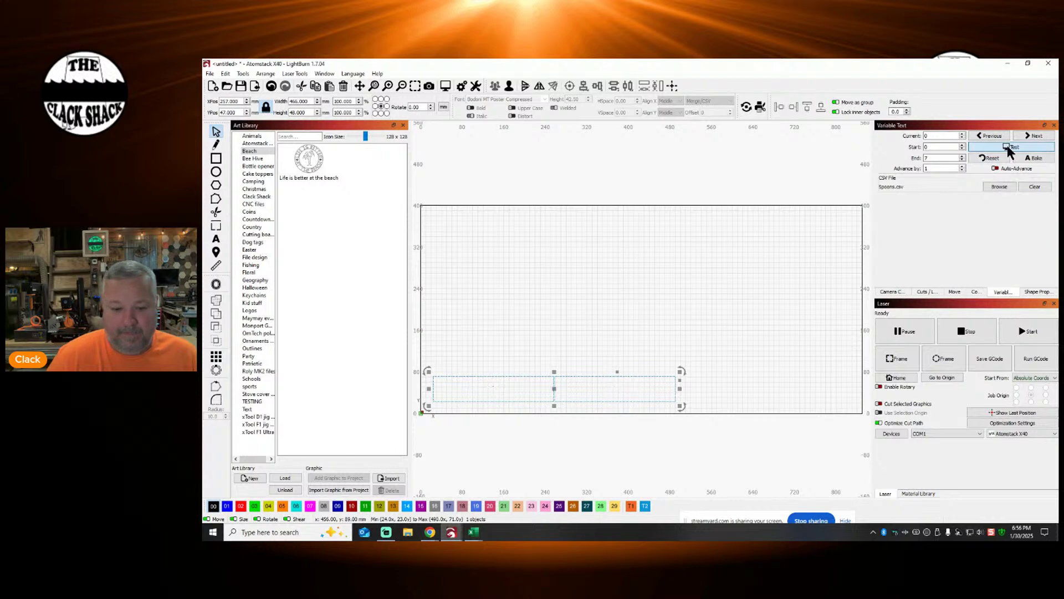
{"action": "left_click", "coordinate": [1001, 146]}
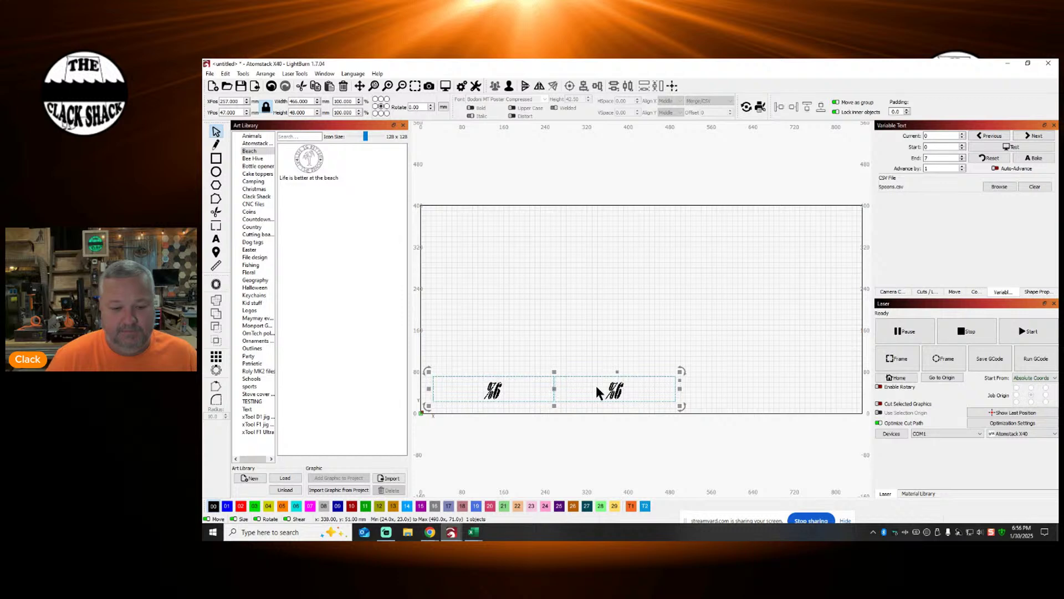
Step: Switch to the Spoons workbook in Excel and save it over the existing Spoons CSV file in Downloads
{"action": "left_click", "coordinate": [473, 532]}
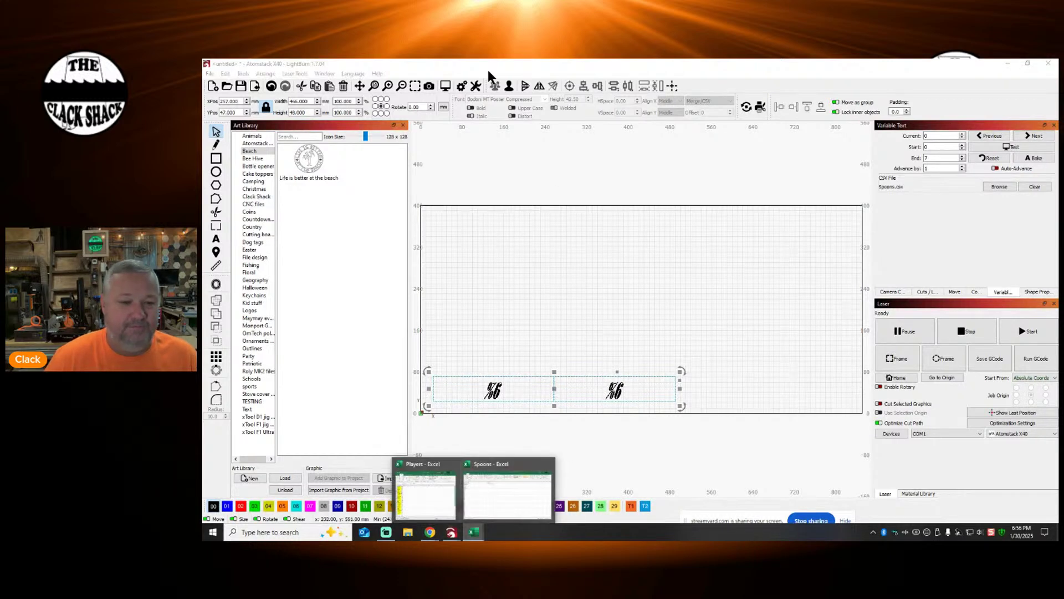
{"action": "left_click", "coordinate": [503, 488]}
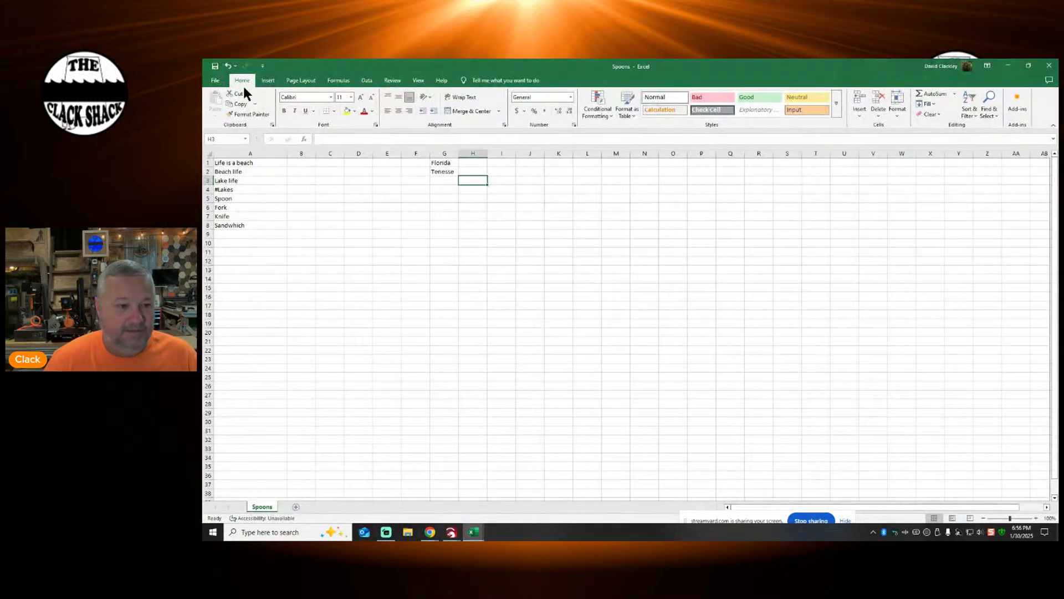
{"action": "left_click", "coordinate": [216, 81]}
{"action": "left_click", "coordinate": [229, 217]}
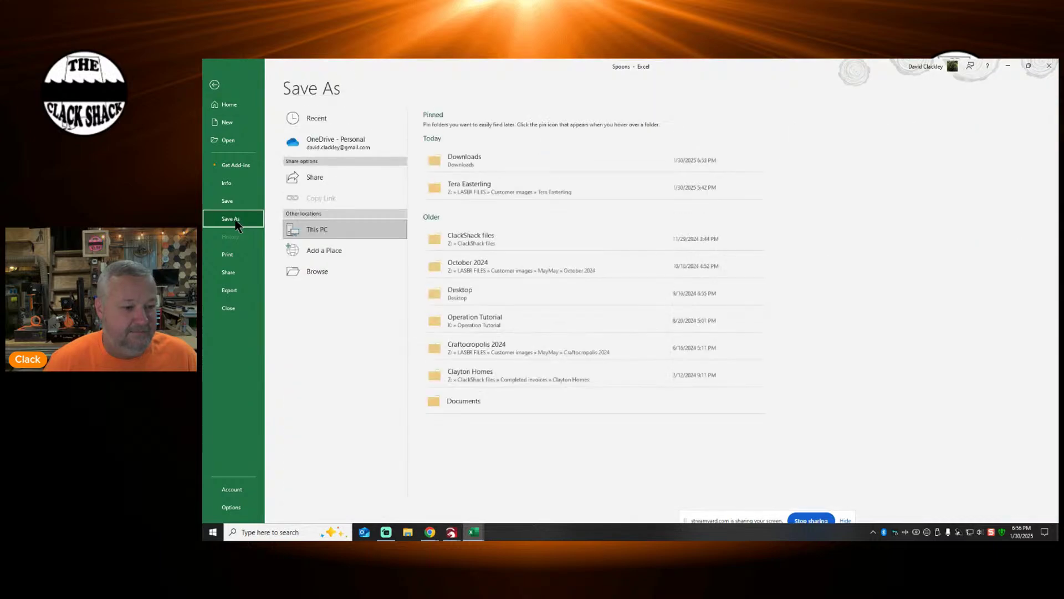
{"action": "left_click", "coordinate": [322, 271]}
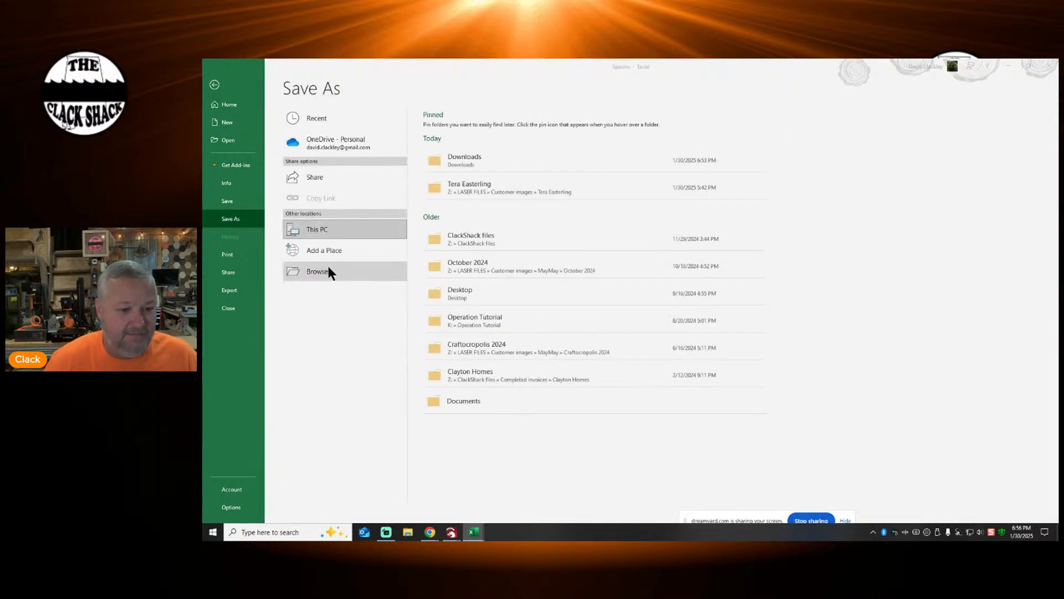
{"action": "double_click", "coordinate": [306, 132]}
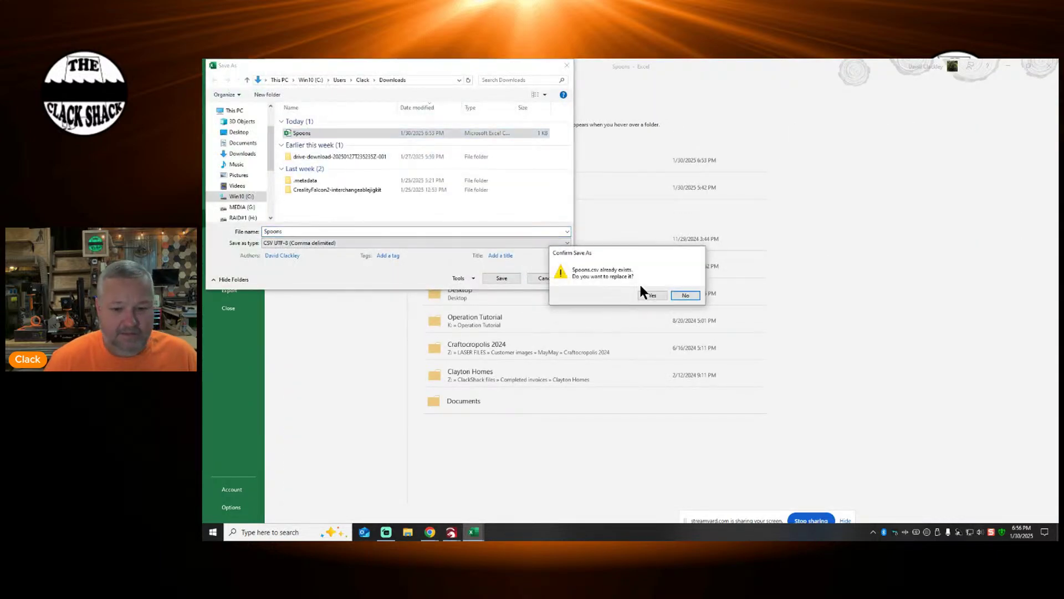
{"action": "left_click", "coordinate": [651, 293]}
{"action": "left_click", "coordinate": [608, 323]}
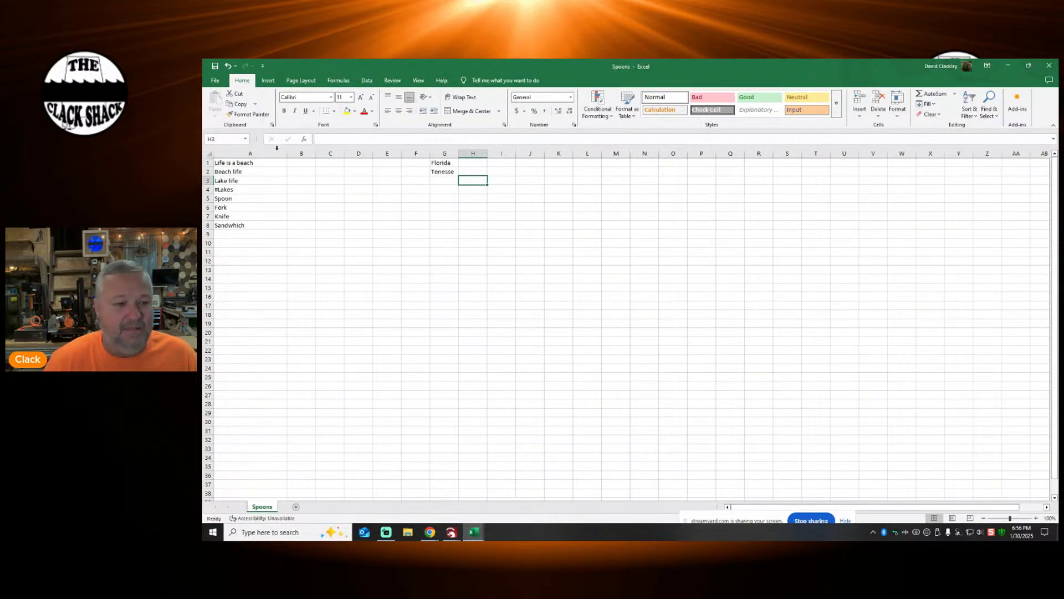
{"action": "left_click", "coordinate": [355, 196]}
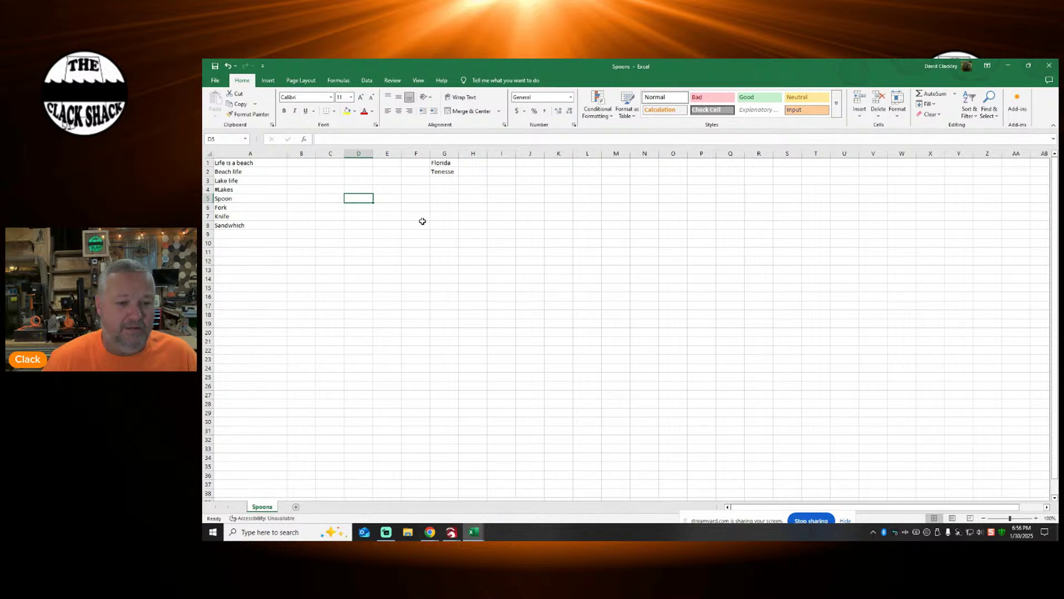
Step: Return to LightBurn, reload Spoons.csv as the variable text source, and test the two-column array
{"action": "left_click", "coordinate": [1009, 65]}
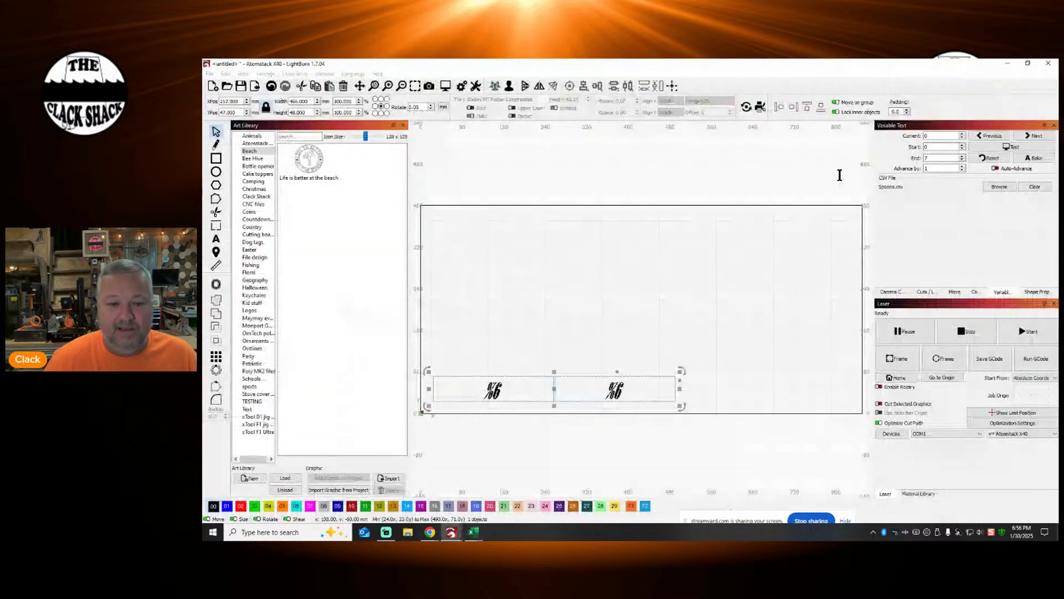
{"action": "left_click", "coordinate": [1001, 186]}
{"action": "double_click", "coordinate": [340, 177]}
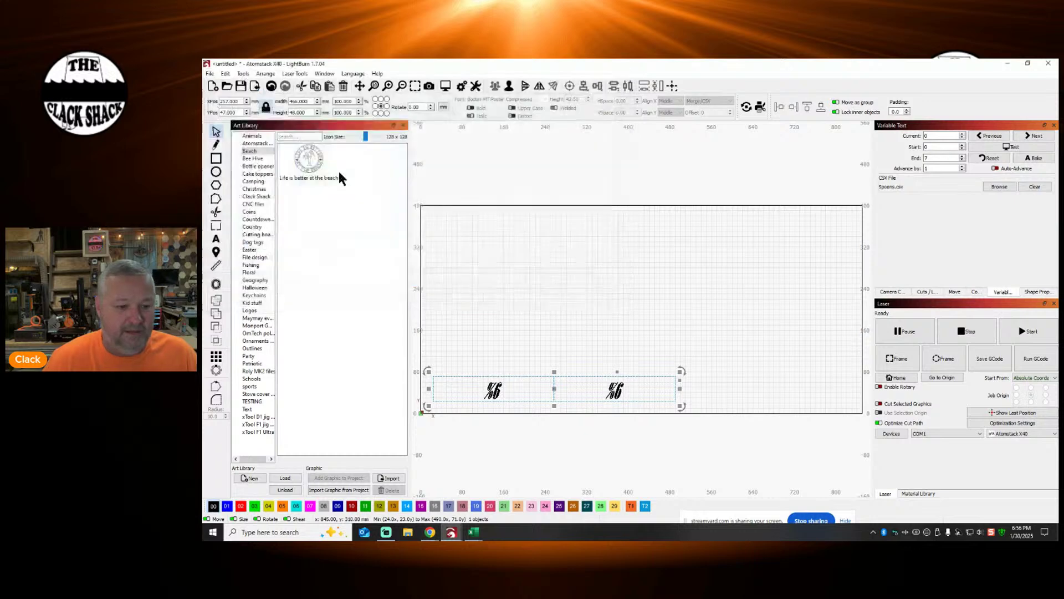
{"action": "left_click", "coordinate": [1012, 147]}
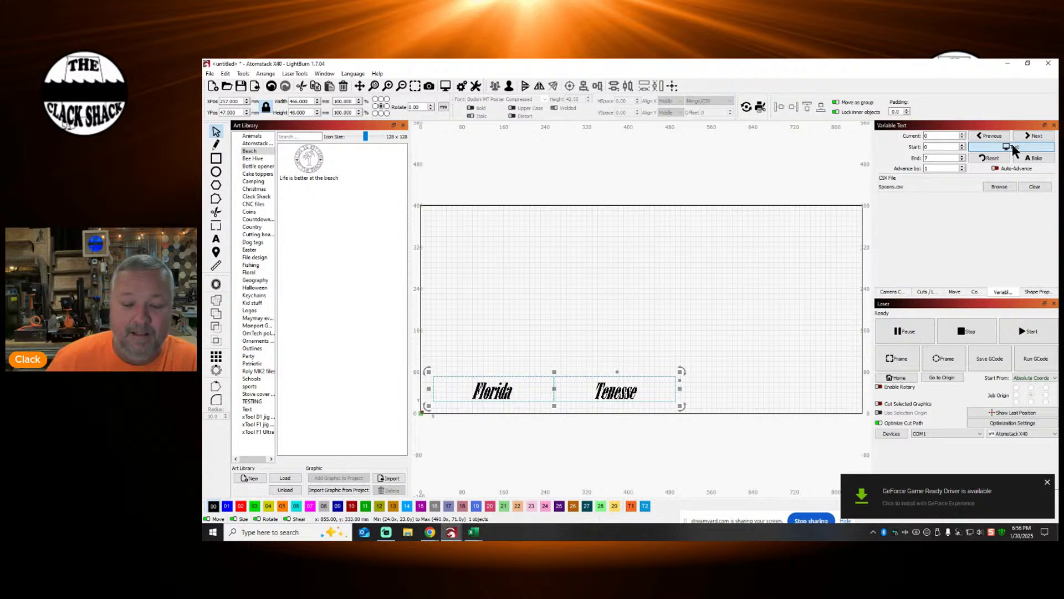
{"action": "left_click", "coordinate": [1012, 146]}
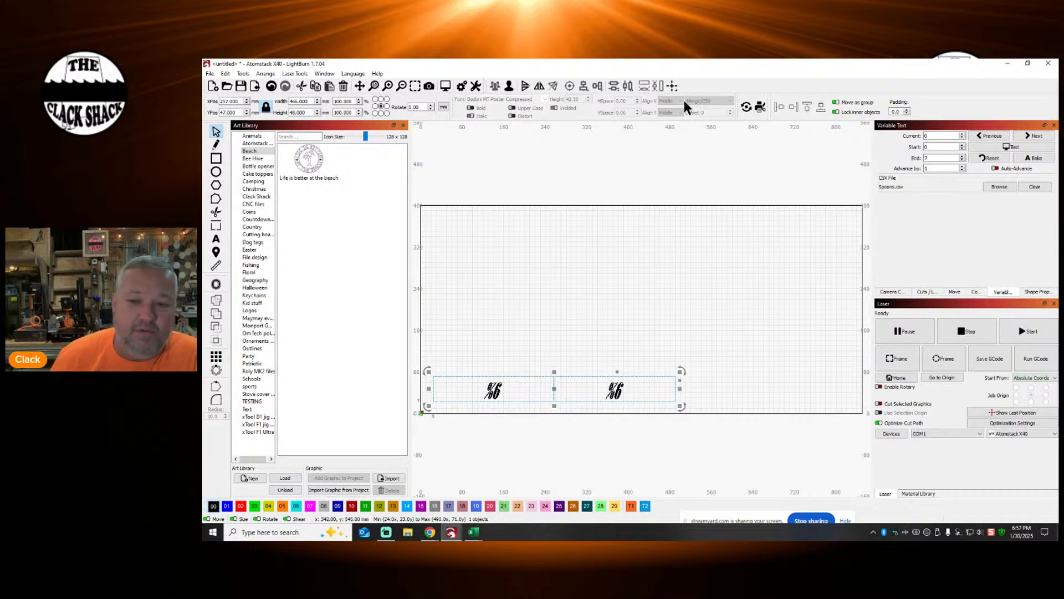
Step: Undo the two-column array of the rectangle and merge text
{"action": "left_click", "coordinate": [628, 338]}
{"action": "left_click", "coordinate": [271, 87]}
{"action": "left_click", "coordinate": [272, 87]}
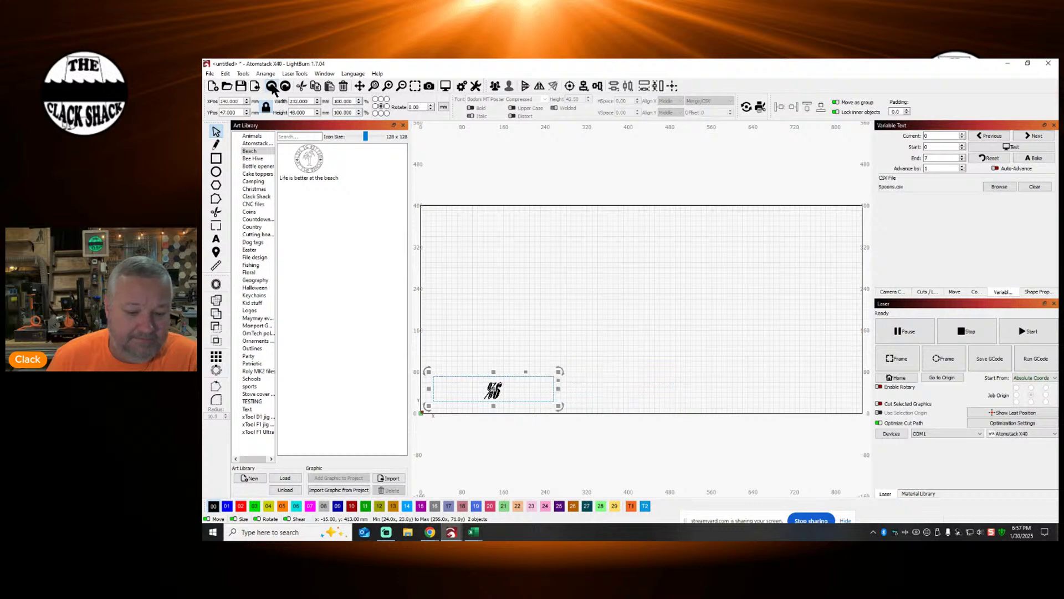
Step: Change the %6 text's variable type from Merge/CSV to Date/Time
{"action": "left_click", "coordinate": [473, 259]}
{"action": "left_click", "coordinate": [496, 389]}
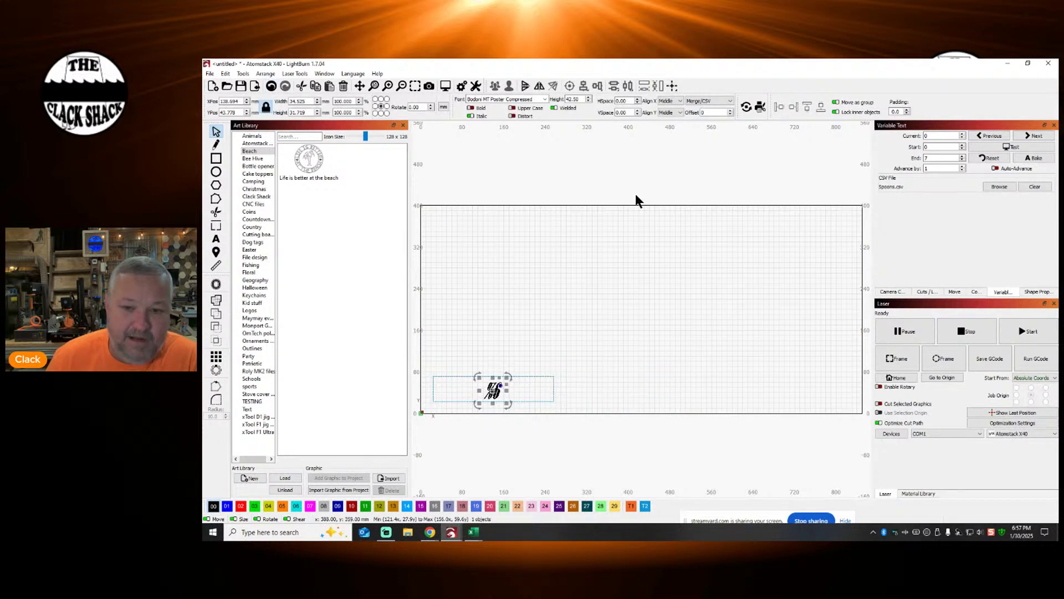
{"action": "left_click", "coordinate": [729, 101]}
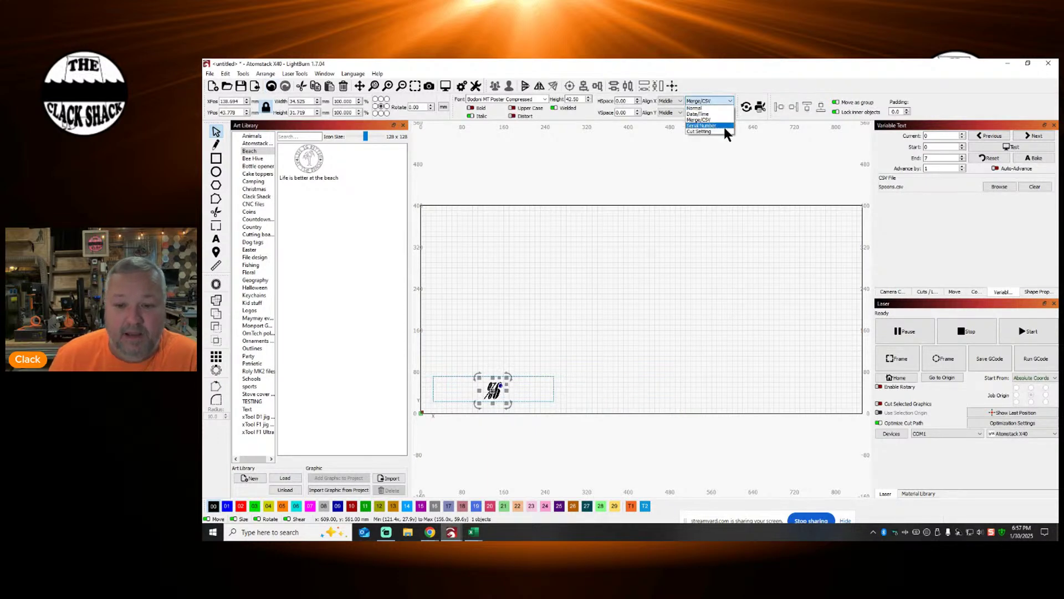
{"action": "left_click", "coordinate": [697, 114]}
{"action": "left_click", "coordinate": [572, 367]}
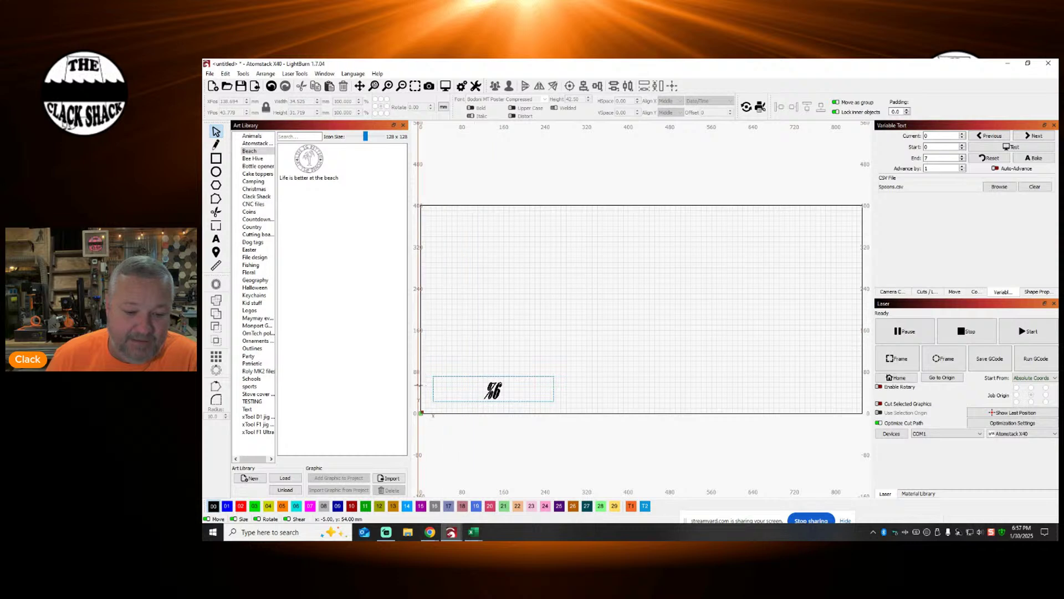
Step: Replace the %6 text with the date code dd, keeping the Date/Time type, and test its output
{"action": "left_click", "coordinate": [493, 389]}
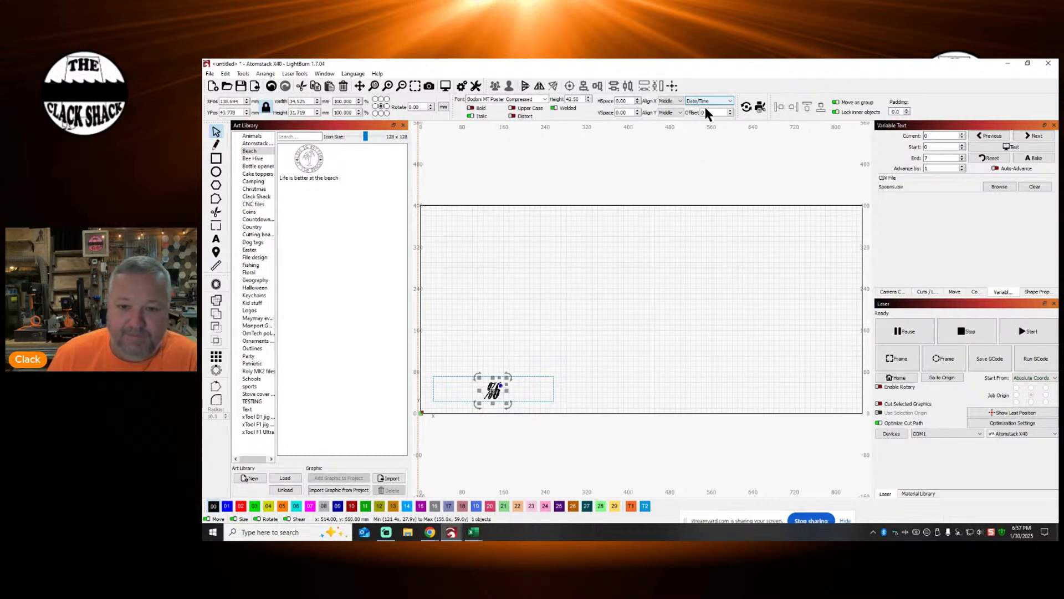
{"action": "left_click", "coordinate": [732, 103]}
{"action": "left_click", "coordinate": [705, 113]}
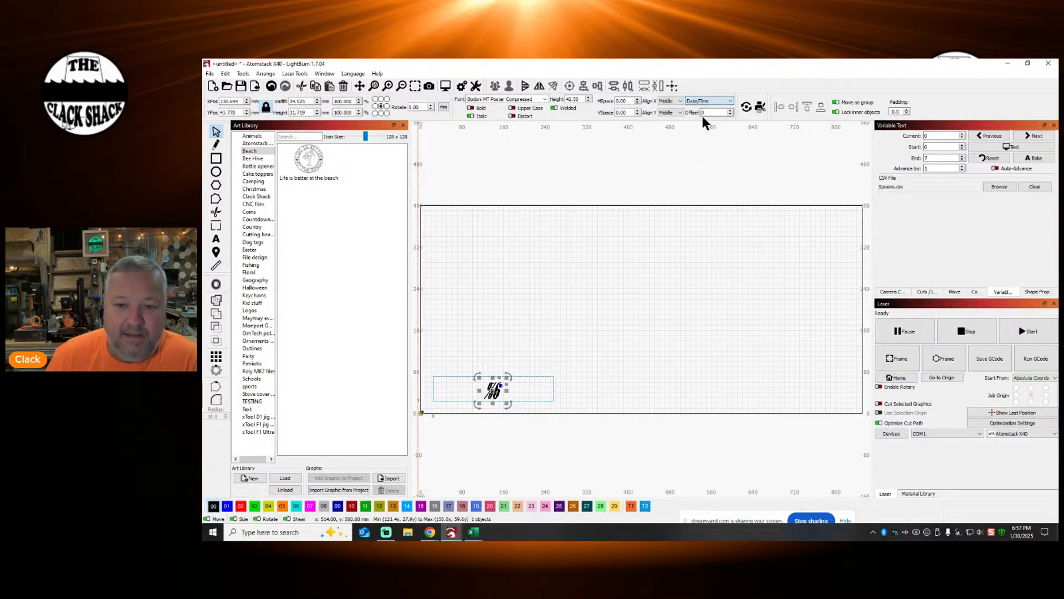
{"action": "double_click", "coordinate": [496, 389]}
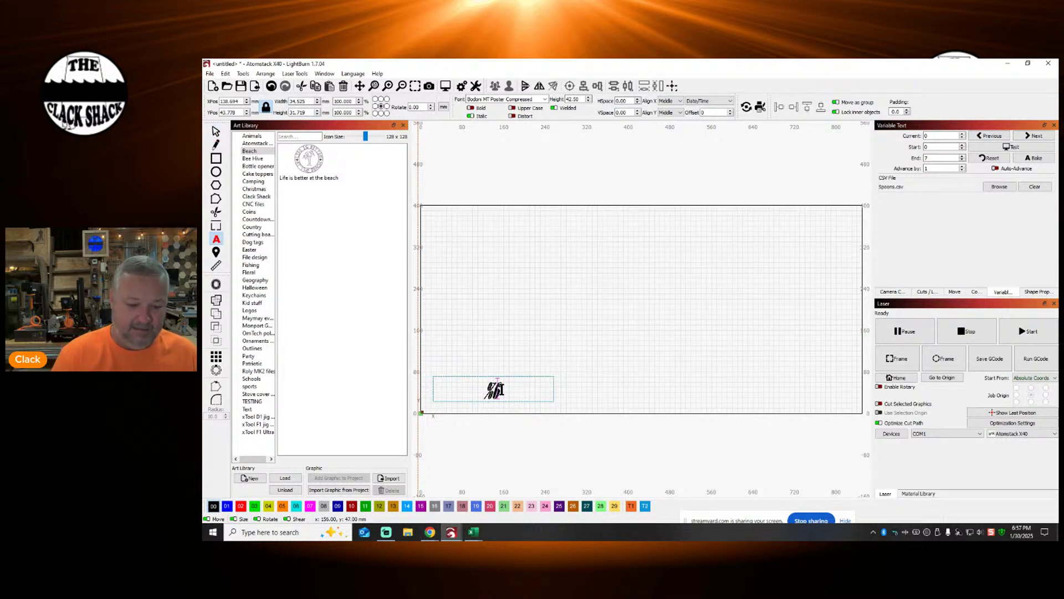
{"action": "key", "text": "BackSpace"}
{"action": "key", "text": "BackSpace"}
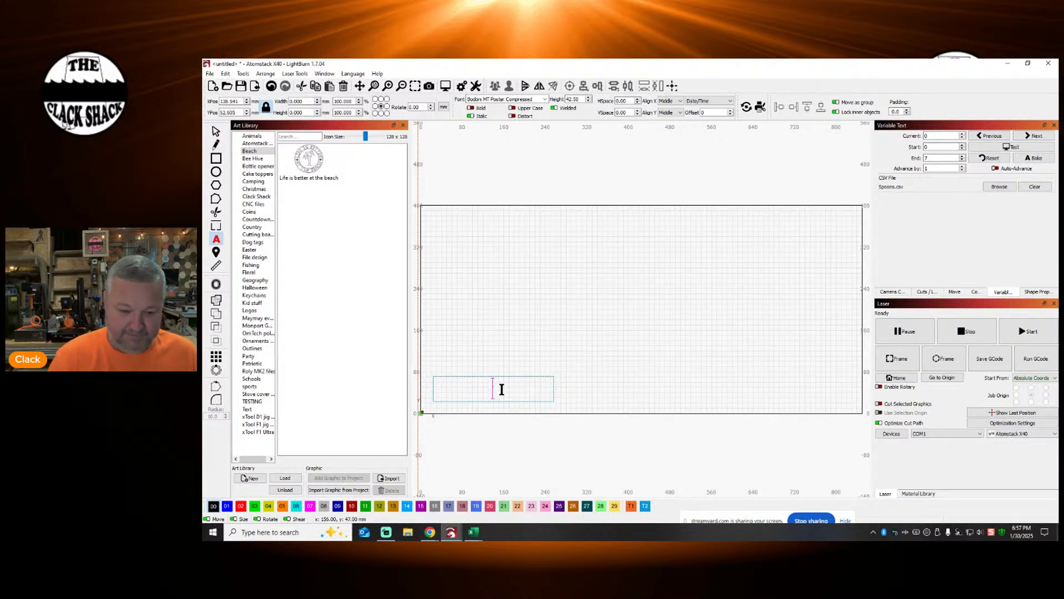
{"action": "type", "text": "%d"}
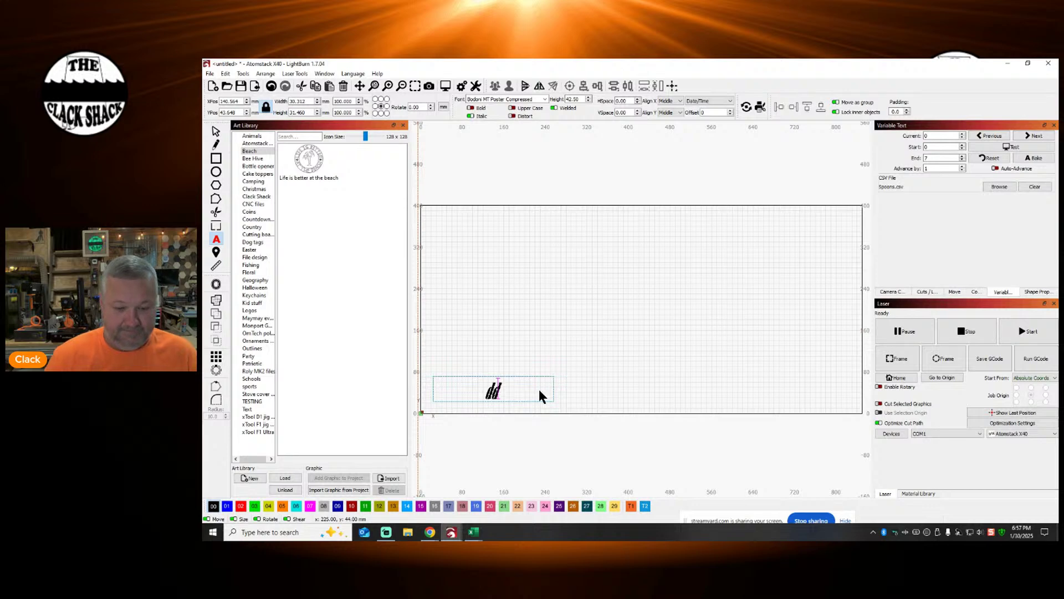
{"action": "key", "text": "Escape"}
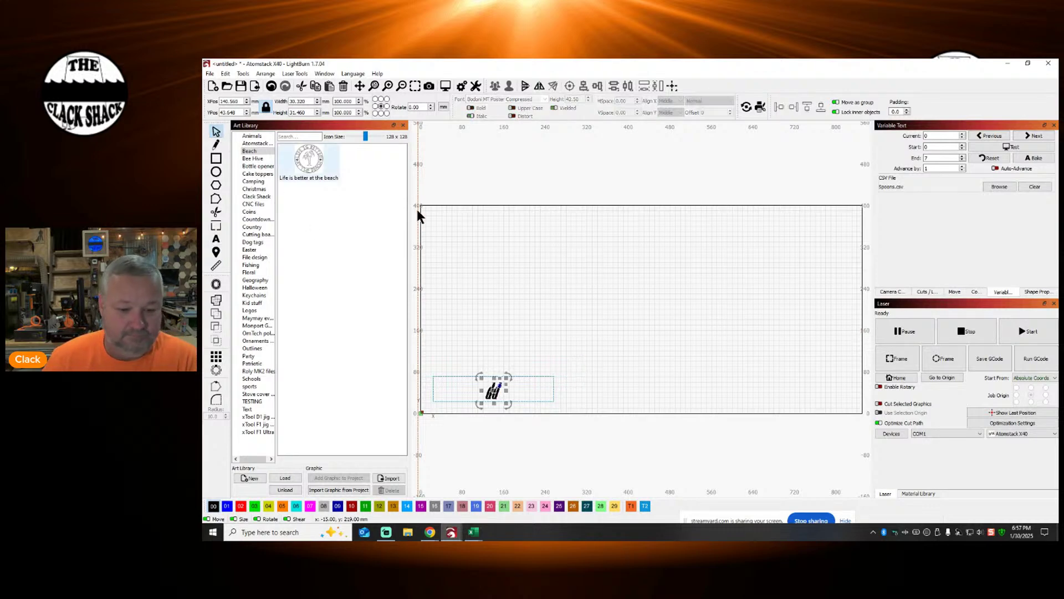
{"action": "left_click", "coordinate": [1009, 148]}
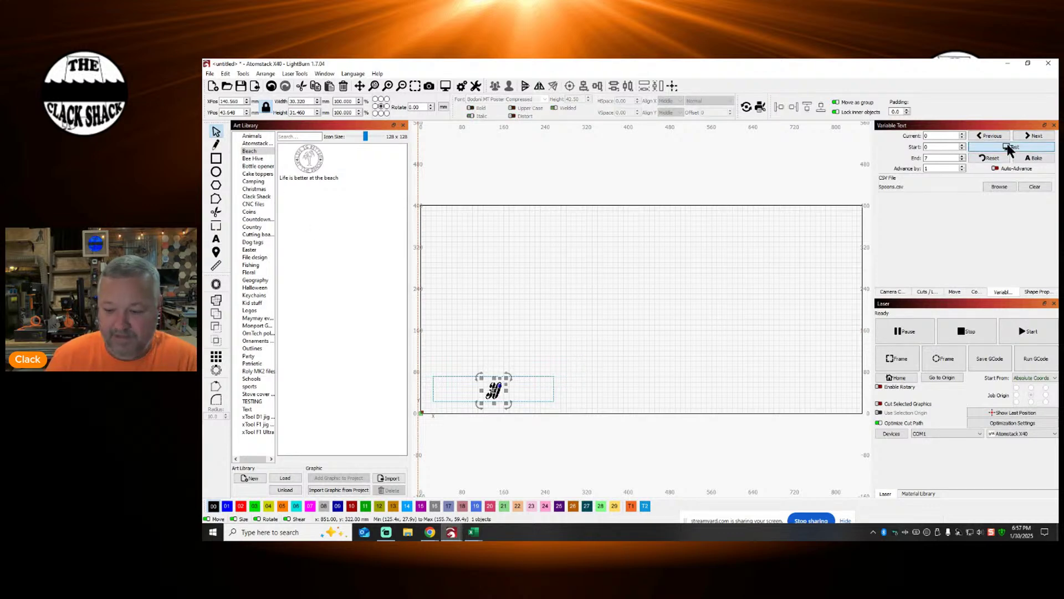
{"action": "left_click", "coordinate": [545, 382]}
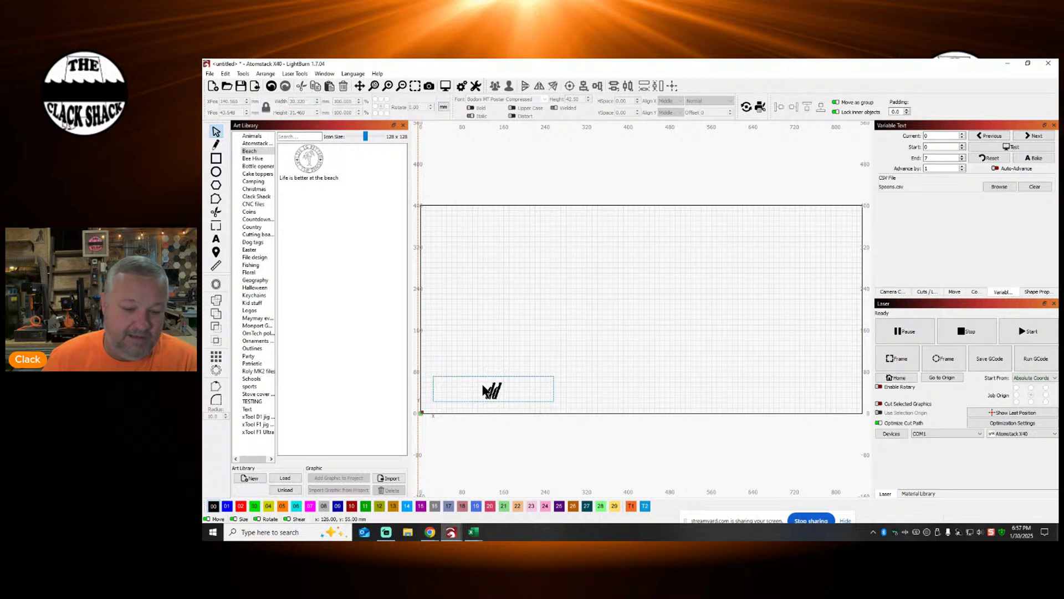
Step: Expand the date code in the text to mmddyyyy and test the variable output
{"action": "double_click", "coordinate": [487, 390]}
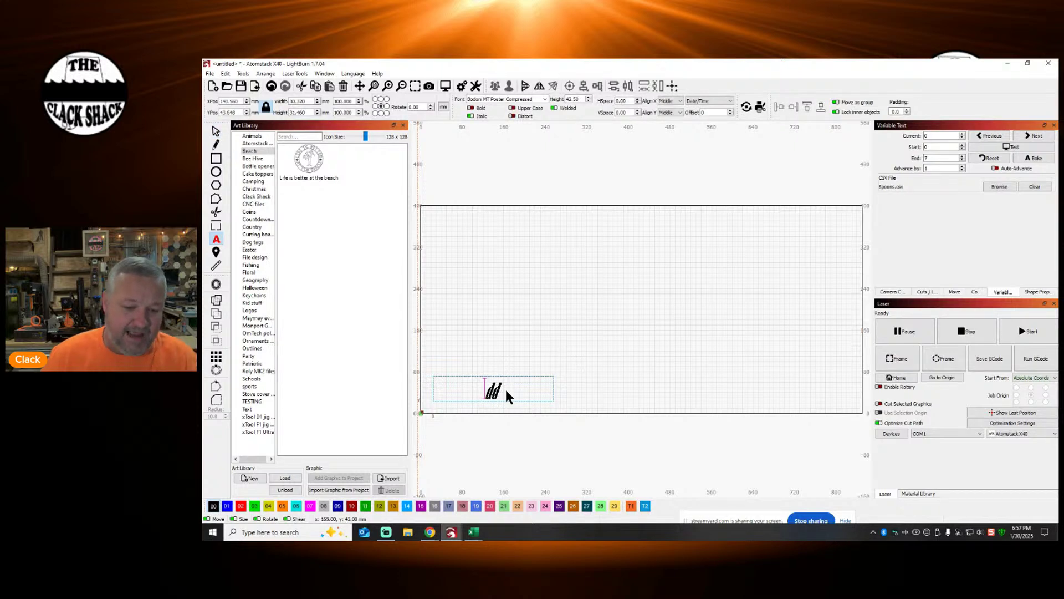
{"action": "type", "text": "mmdd"}
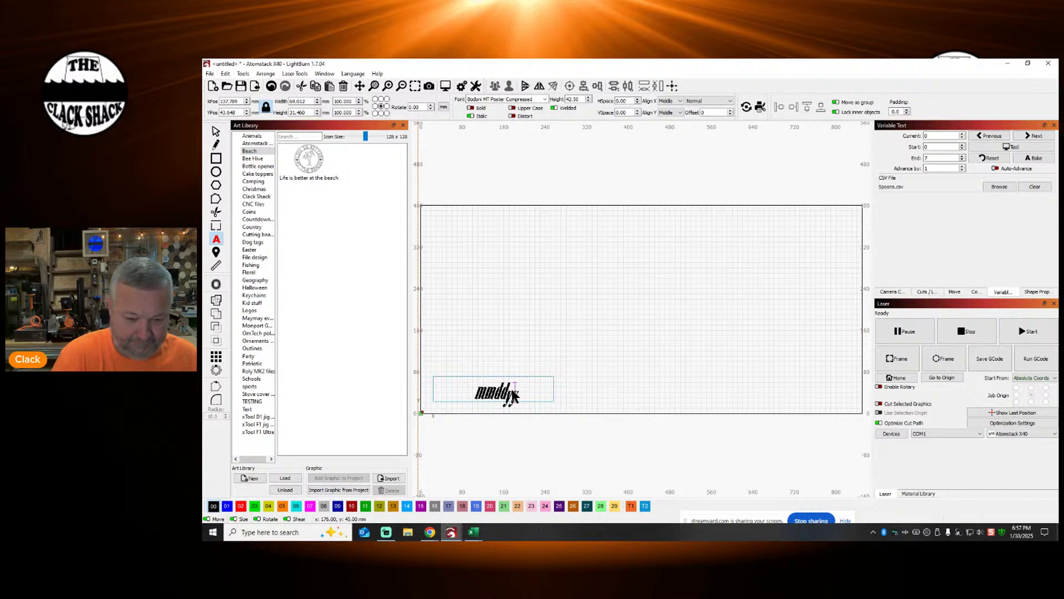
{"action": "type", "text": "yyyy"}
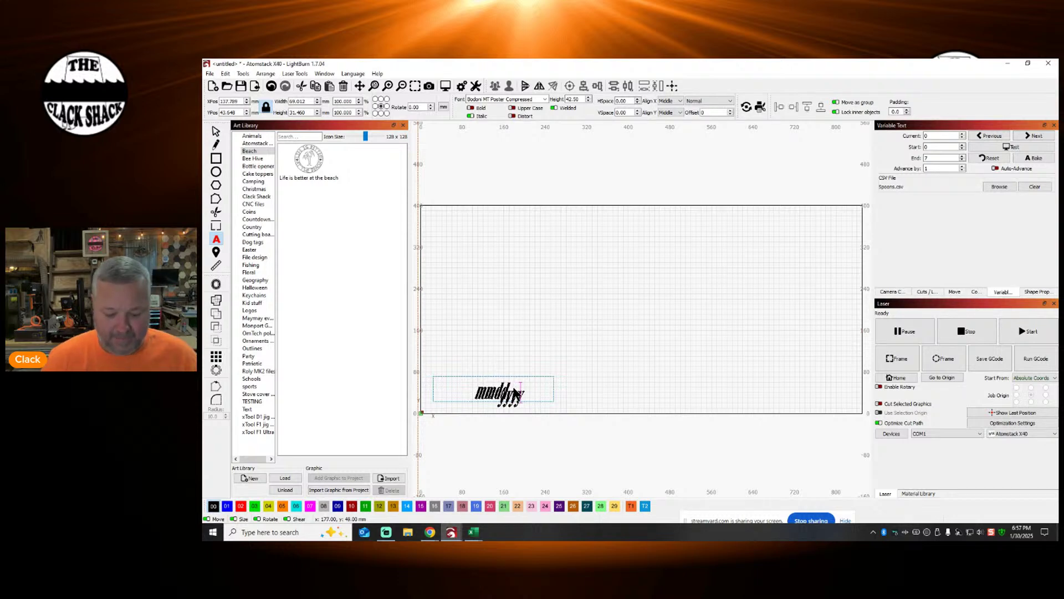
{"action": "key", "text": "BackSpace"}
{"action": "key", "text": "BackSpace"}
{"action": "key", "text": "BackSpace"}
{"action": "key", "text": "BackSpace"}
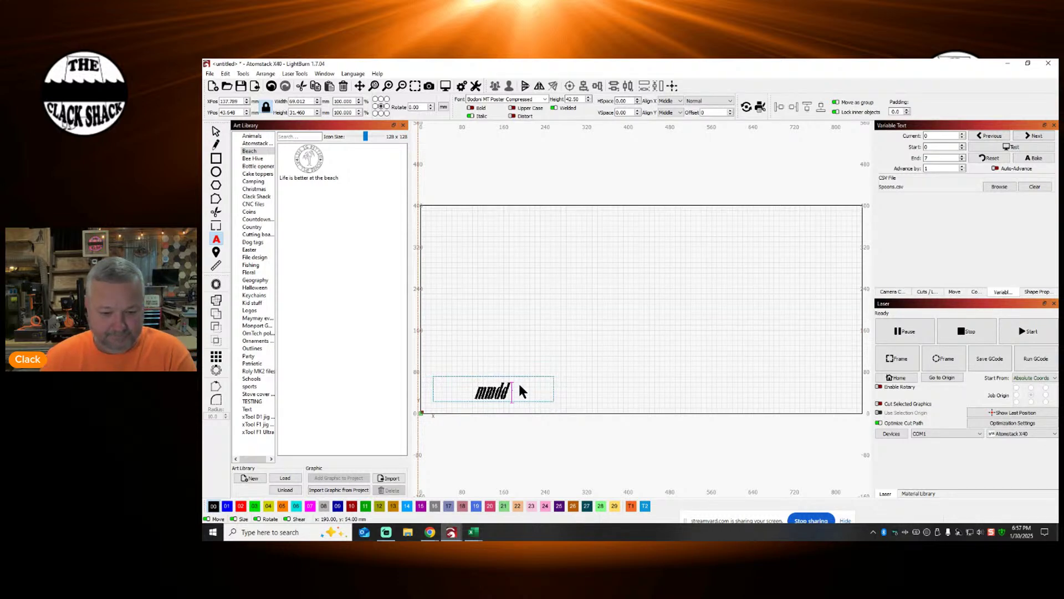
{"action": "key", "text": "BackSpace"}
{"action": "key", "text": "BackSpace"}
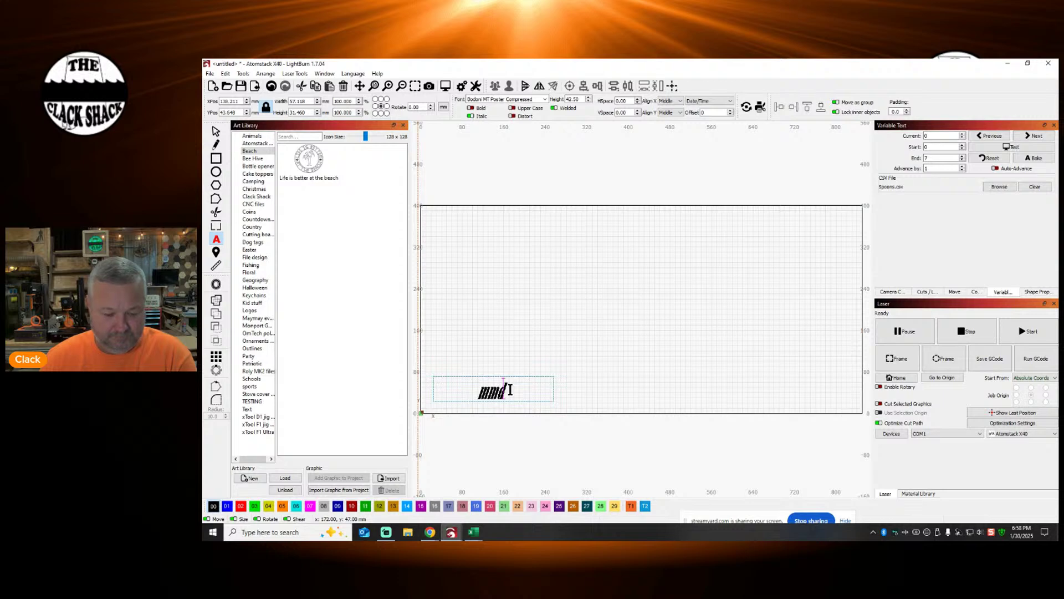
{"action": "type", "text": "ddyyyy"}
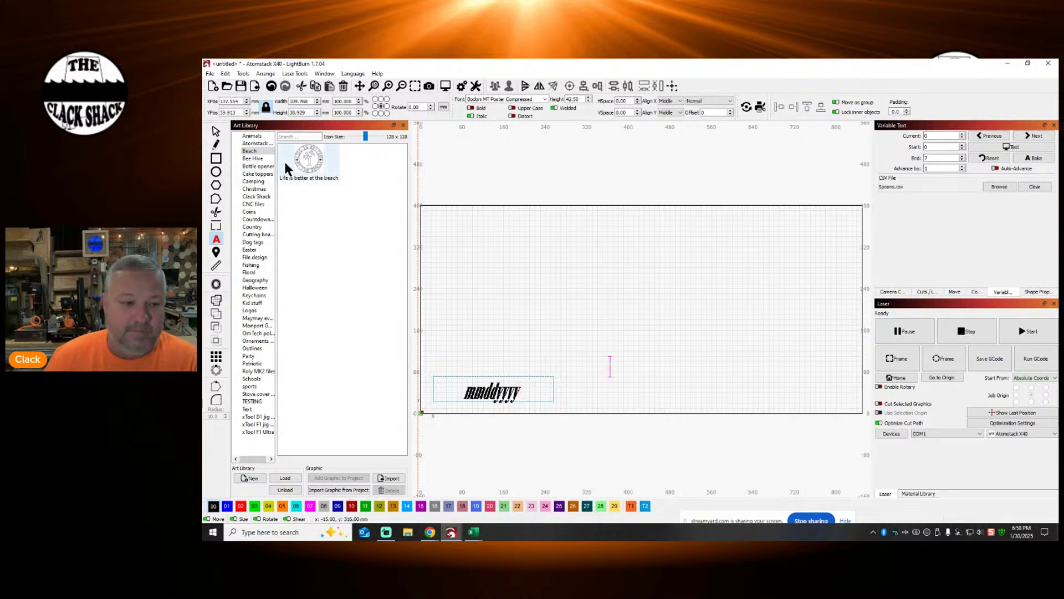
{"action": "key", "text": "Escape"}
{"action": "left_click", "coordinate": [1011, 145]}
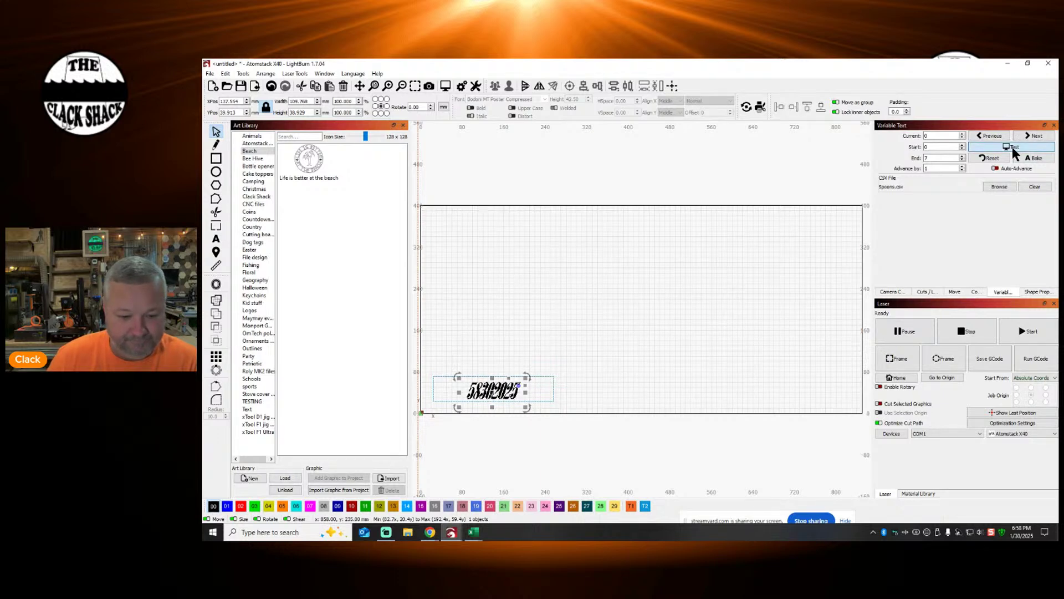
{"action": "left_click", "coordinate": [1010, 145]}
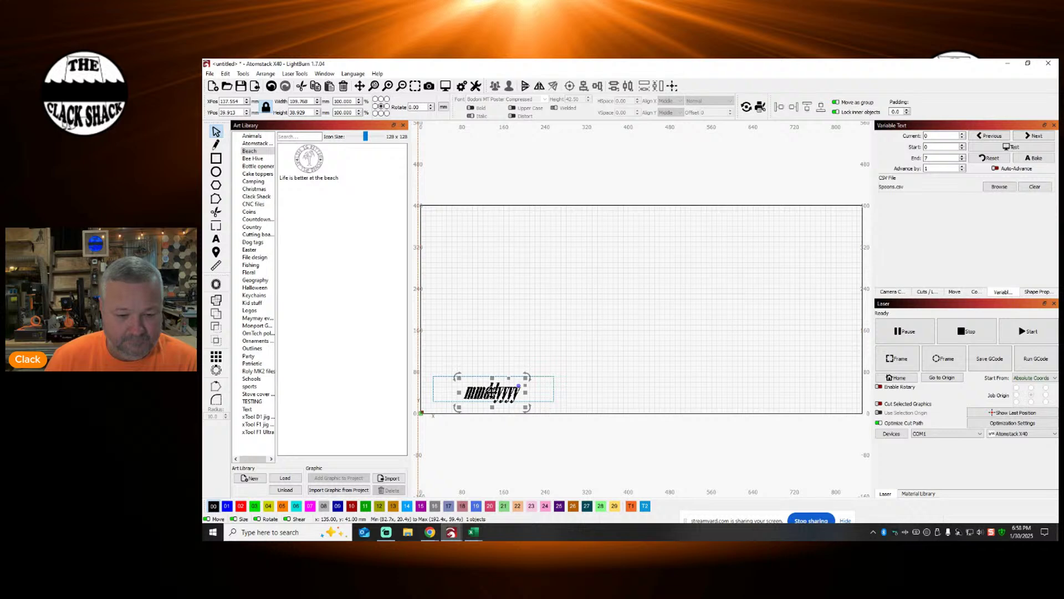
Step: Shorten the month code to a single m so the text reads mddyyyy, and test it
{"action": "double_click", "coordinate": [490, 385]}
{"action": "key", "text": "Home"}
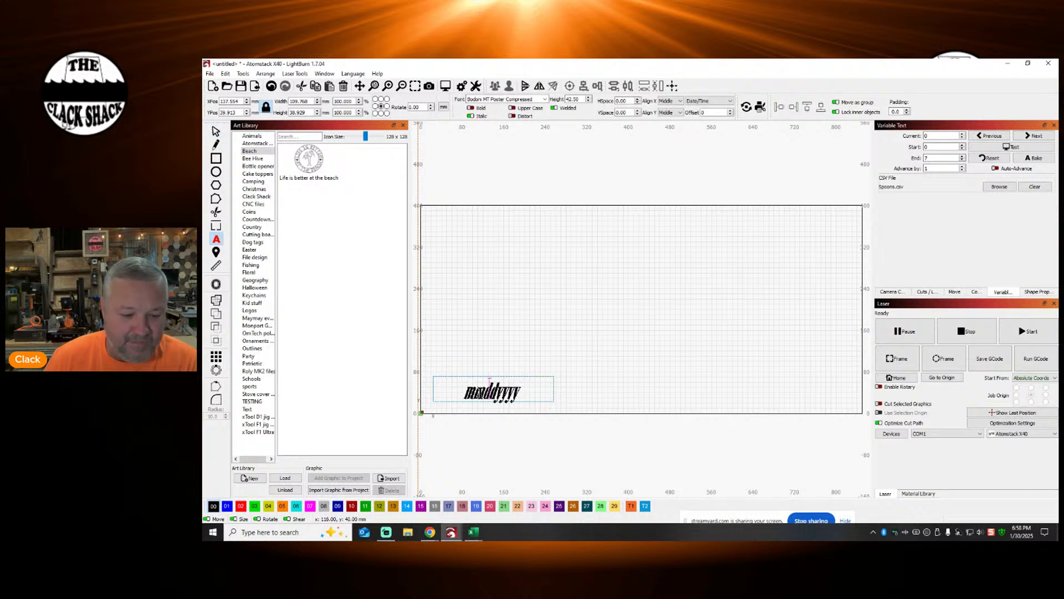
{"action": "key", "text": "Delete"}
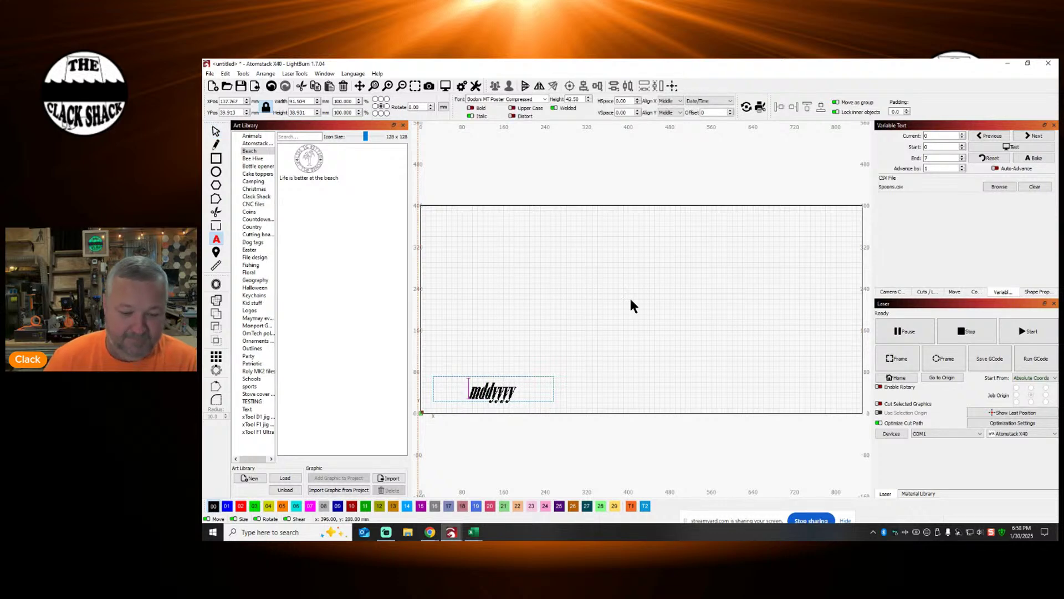
{"action": "left_click", "coordinate": [602, 358]}
{"action": "left_click", "coordinate": [1012, 145]}
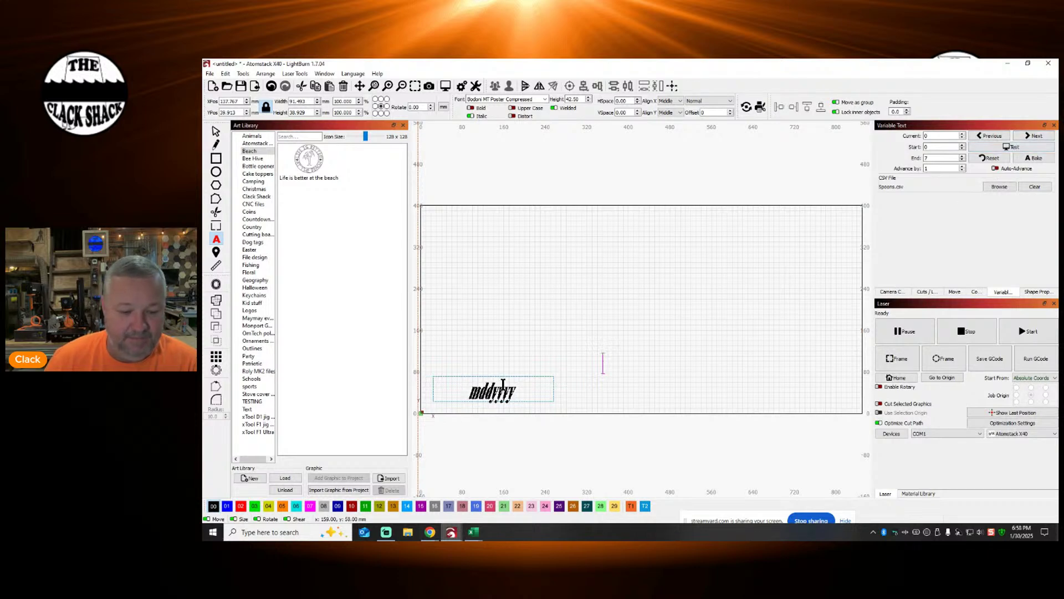
Step: Reduce the day and year codes so the text reads mdy, test it, and reset the variable counter
{"action": "left_click", "coordinate": [505, 388]}
{"action": "key", "text": "BackSpace"}
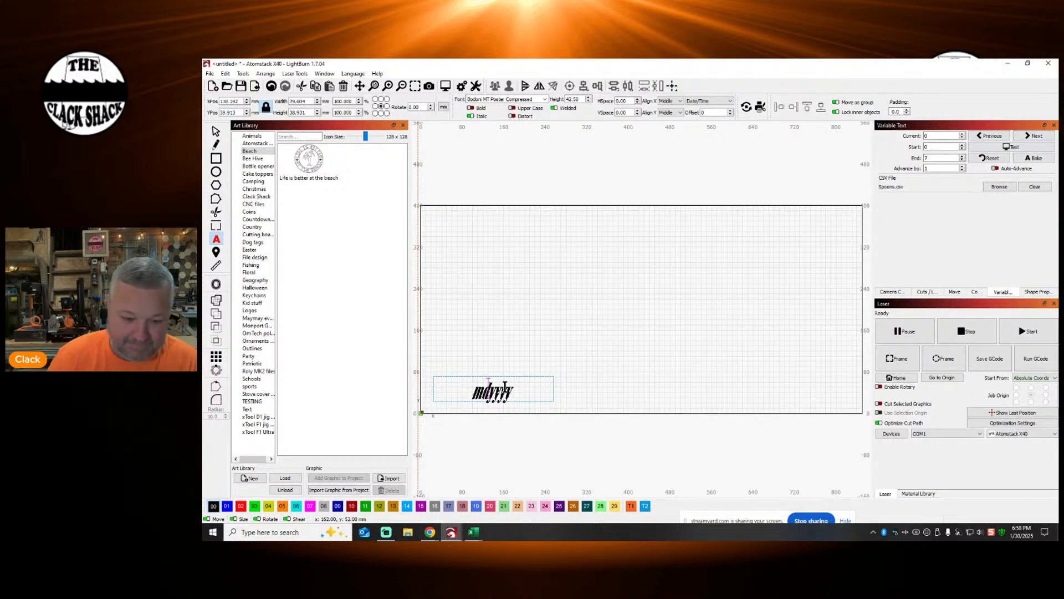
{"action": "key", "text": "BackSpace"}
{"action": "key", "text": "BackSpace"}
{"action": "key", "text": "BackSpace"}
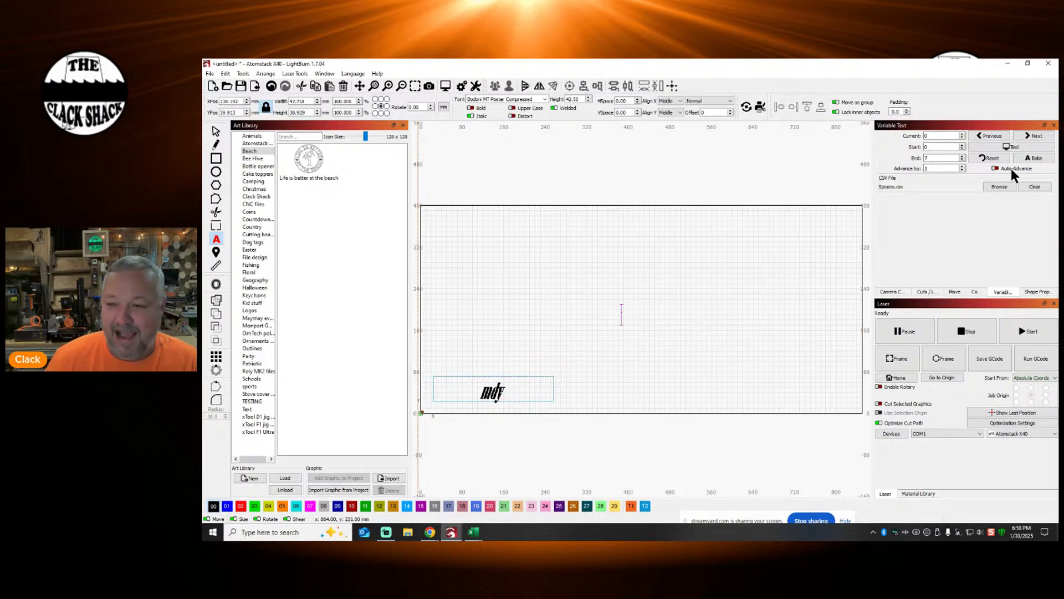
{"action": "left_click", "coordinate": [1014, 147]}
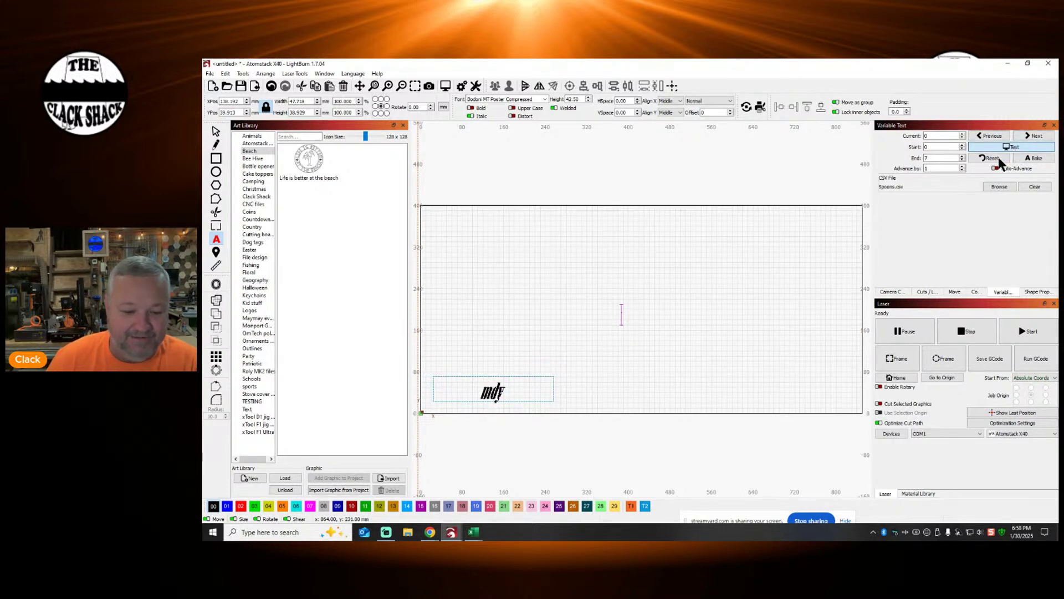
{"action": "left_click", "coordinate": [991, 158]}
Step: Change the date text to "md, y" with a comma and space before the year, and test it
{"action": "left_click", "coordinate": [502, 391]}
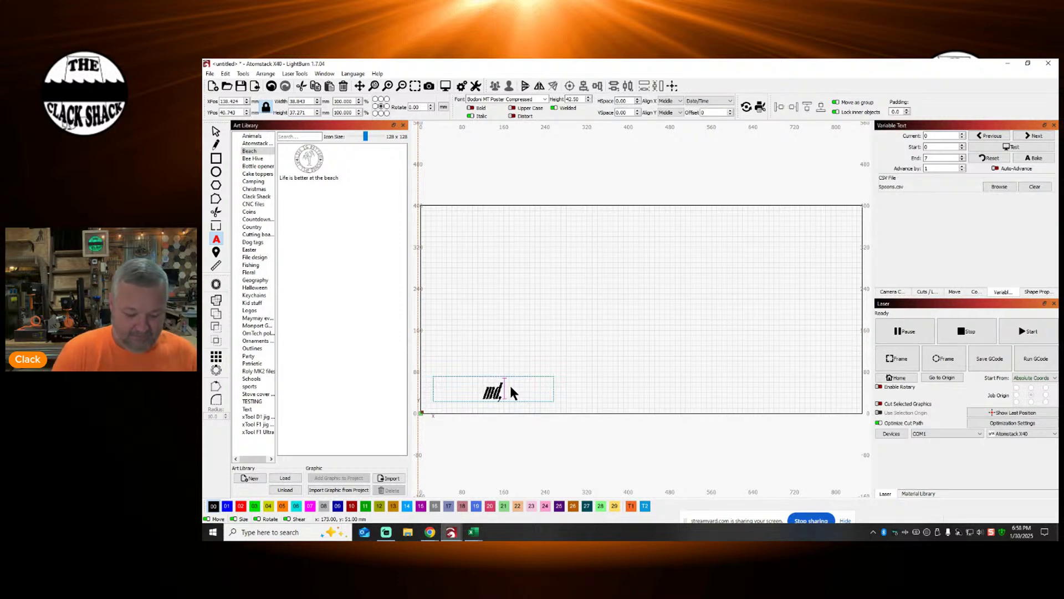
{"action": "left_click", "coordinate": [1003, 143]}
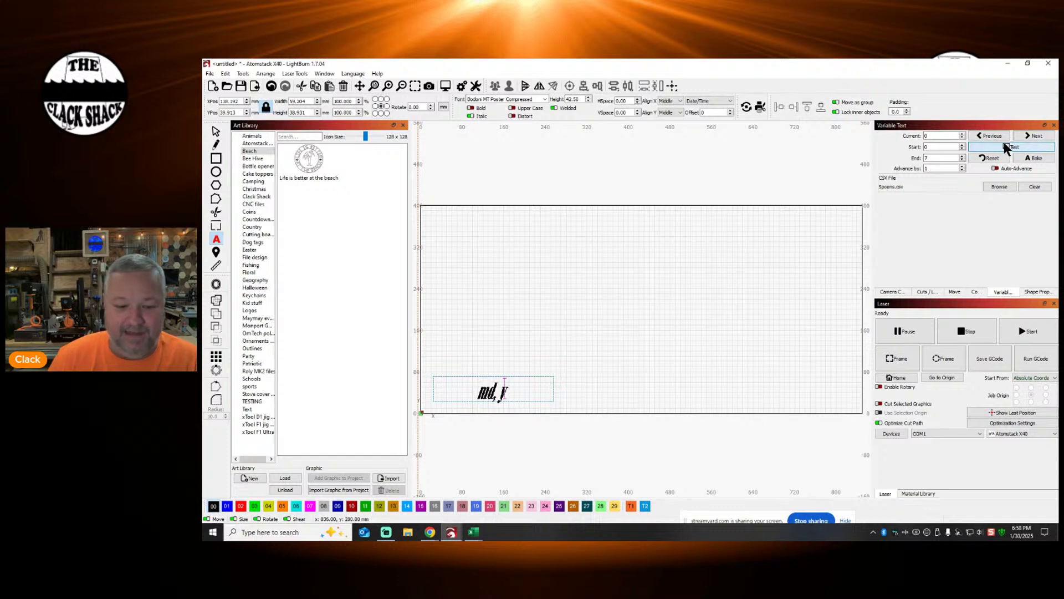
{"action": "left_click", "coordinate": [1002, 142]}
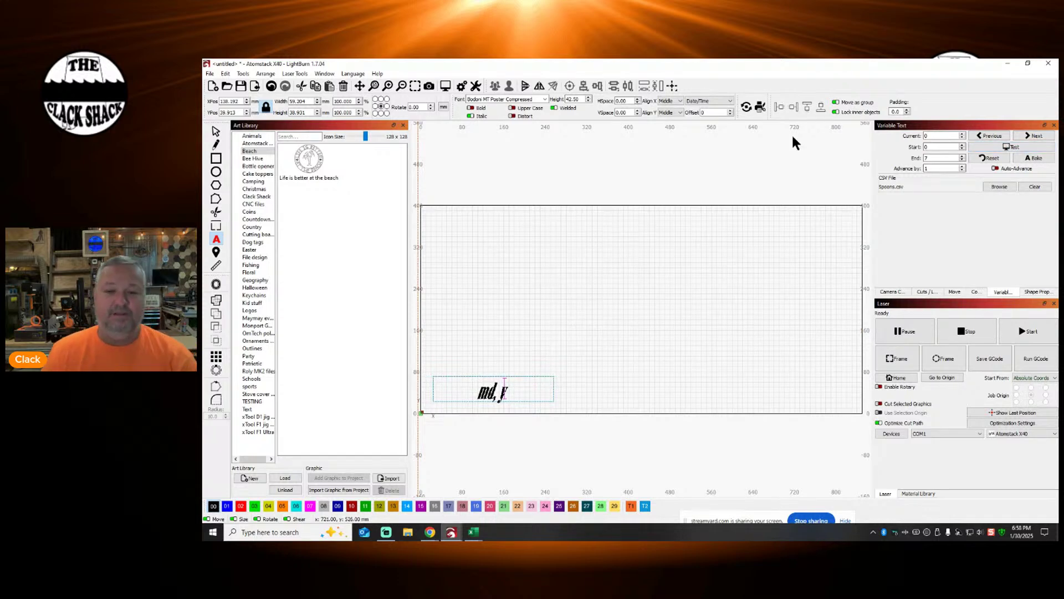
{"action": "left_click", "coordinate": [723, 101]}
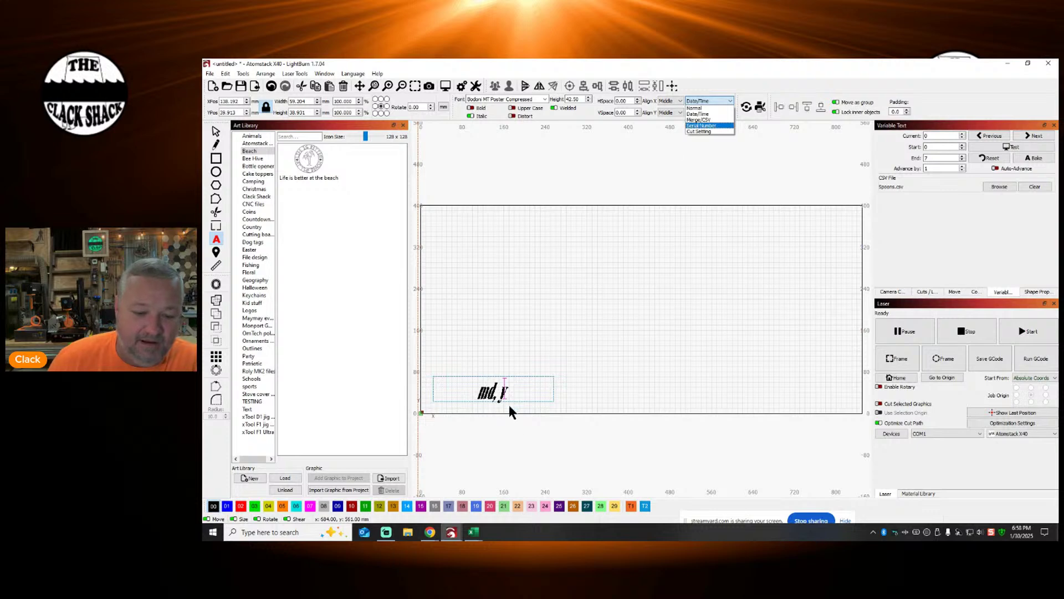
{"action": "left_click", "coordinate": [509, 381]}
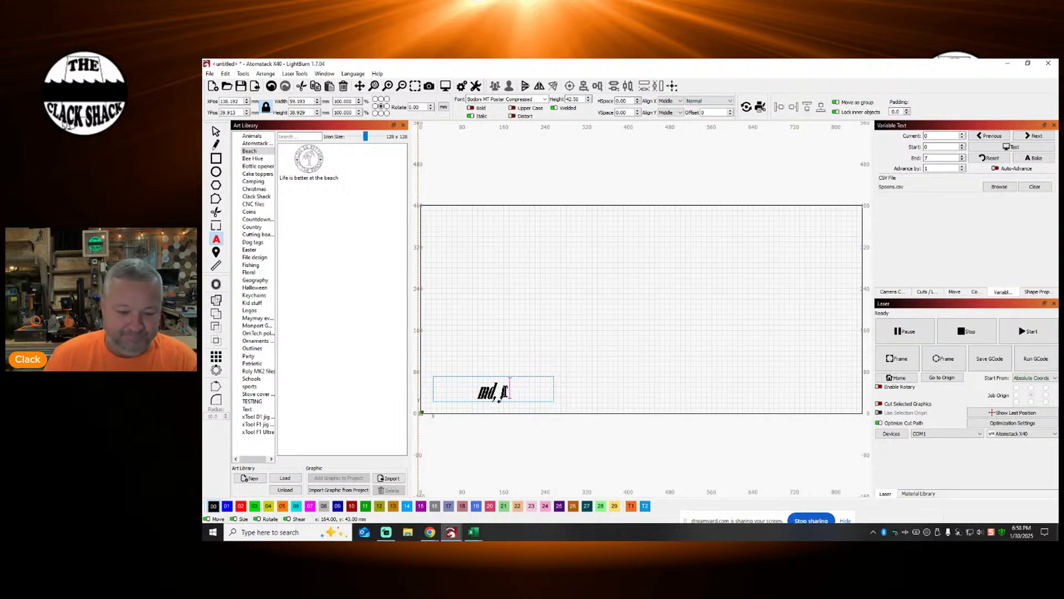
{"action": "key", "text": "Left"}
{"action": "key", "text": "Left"}
{"action": "key", "text": "Left"}
{"action": "key", "text": "Left"}
{"action": "key", "text": "Left"}
{"action": "key", "text": "Left"}
{"action": "key", "text": "Left"}
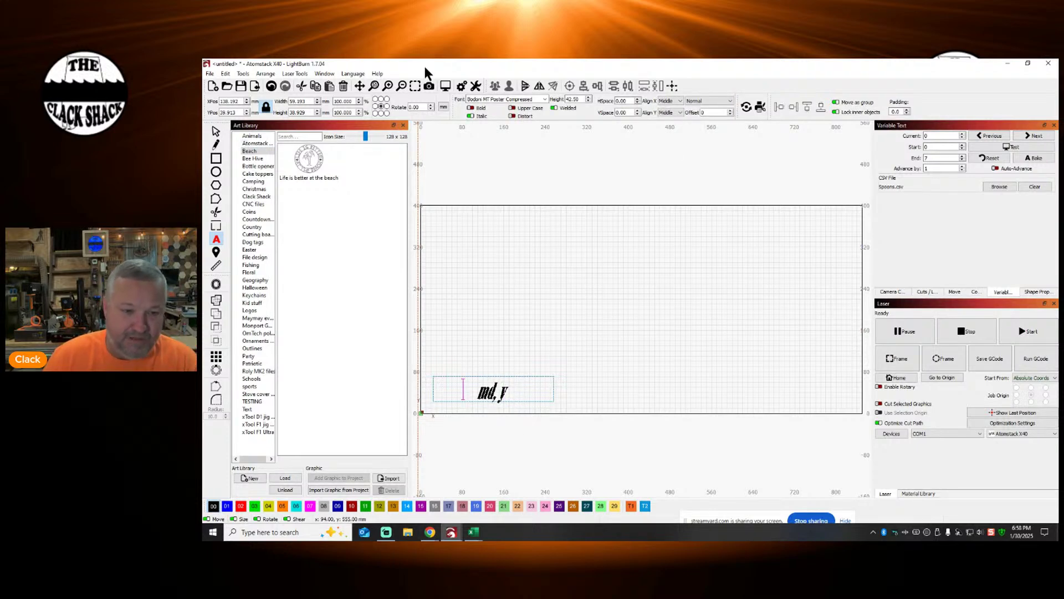
Step: Undo the date code edits until the text reads %6 again
{"action": "left_click", "coordinate": [271, 87]}
{"action": "left_click", "coordinate": [271, 86]}
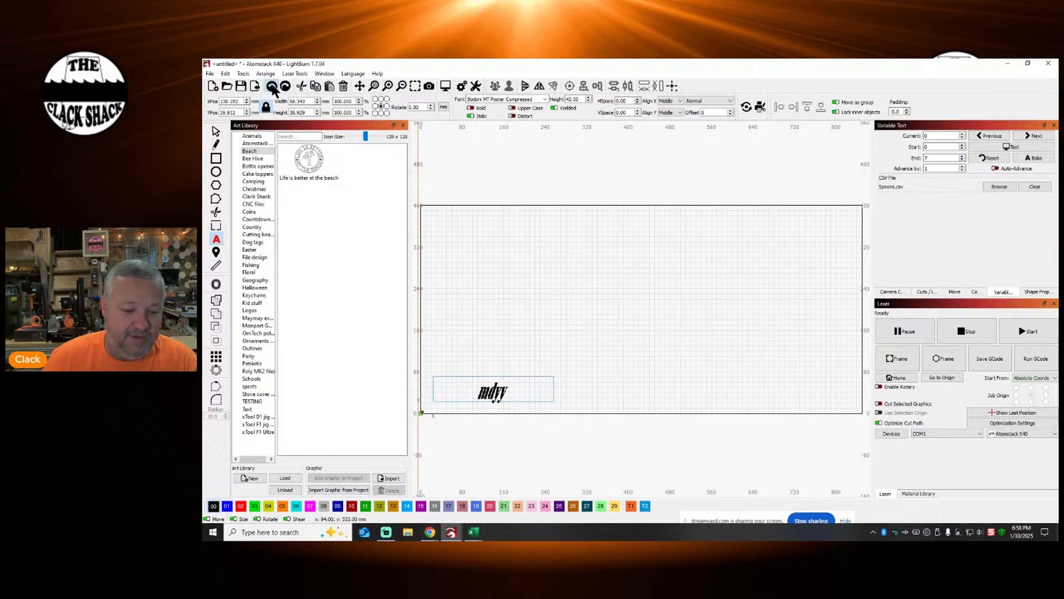
{"action": "left_click", "coordinate": [271, 86]}
{"action": "left_click", "coordinate": [271, 86]}
{"action": "left_click", "coordinate": [271, 87]}
{"action": "left_click", "coordinate": [272, 87]}
{"action": "left_click", "coordinate": [272, 87]}
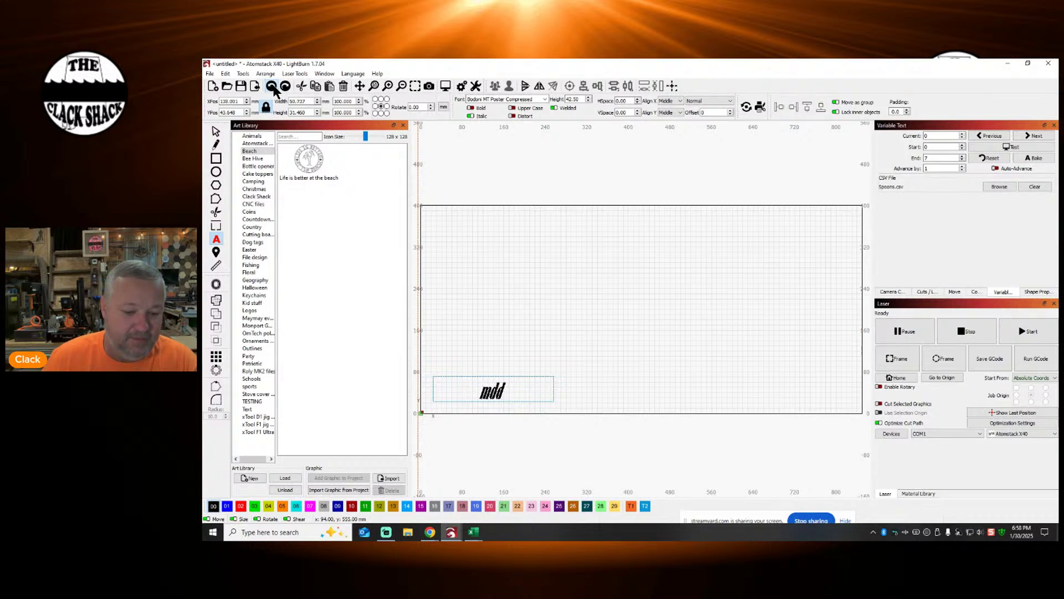
{"action": "left_click", "coordinate": [272, 87]}
{"action": "left_click", "coordinate": [271, 87]}
{"action": "left_click", "coordinate": [272, 87]}
{"action": "left_click", "coordinate": [272, 87]}
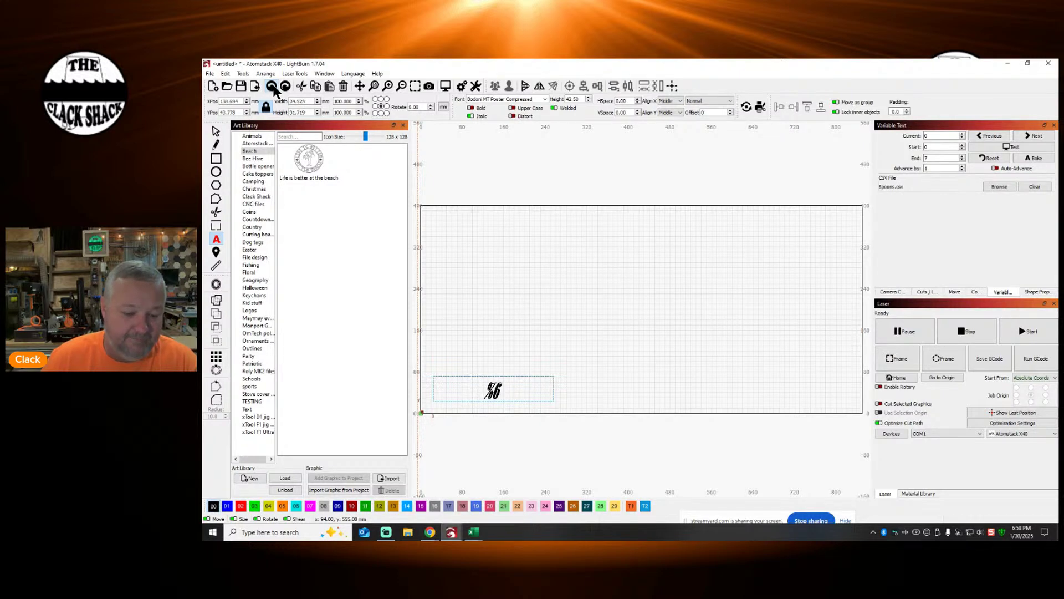
{"action": "left_click", "coordinate": [271, 87]}
Step: Switch to Chrome and bring up the LightBurn Variable Text Formatting documentation at the Date/Time text format expressions
{"action": "left_click", "coordinate": [430, 532]}
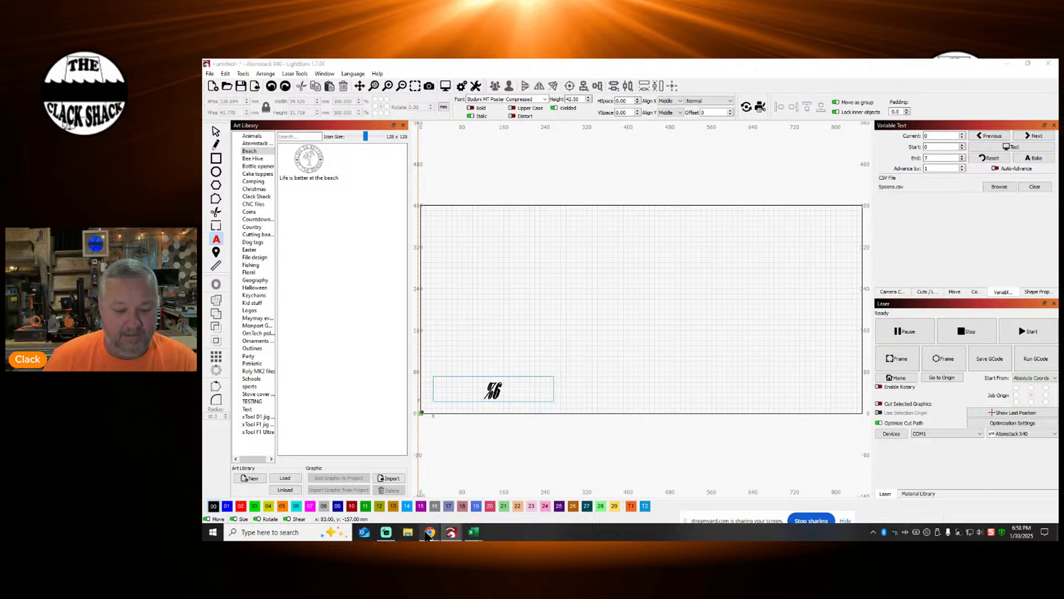
{"action": "left_click", "coordinate": [650, 494]}
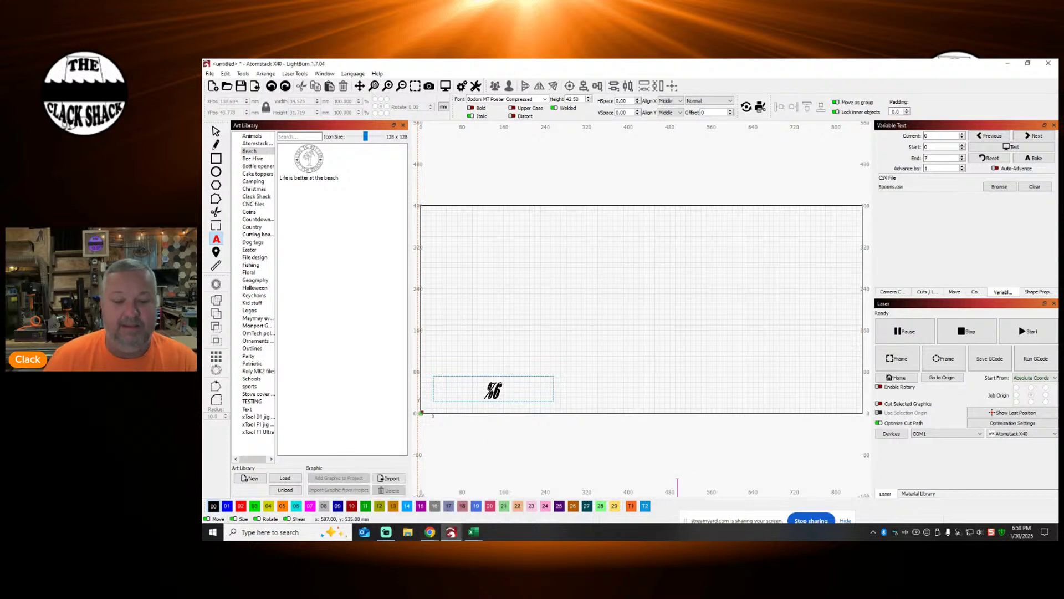
{"action": "left_click", "coordinate": [430, 533]}
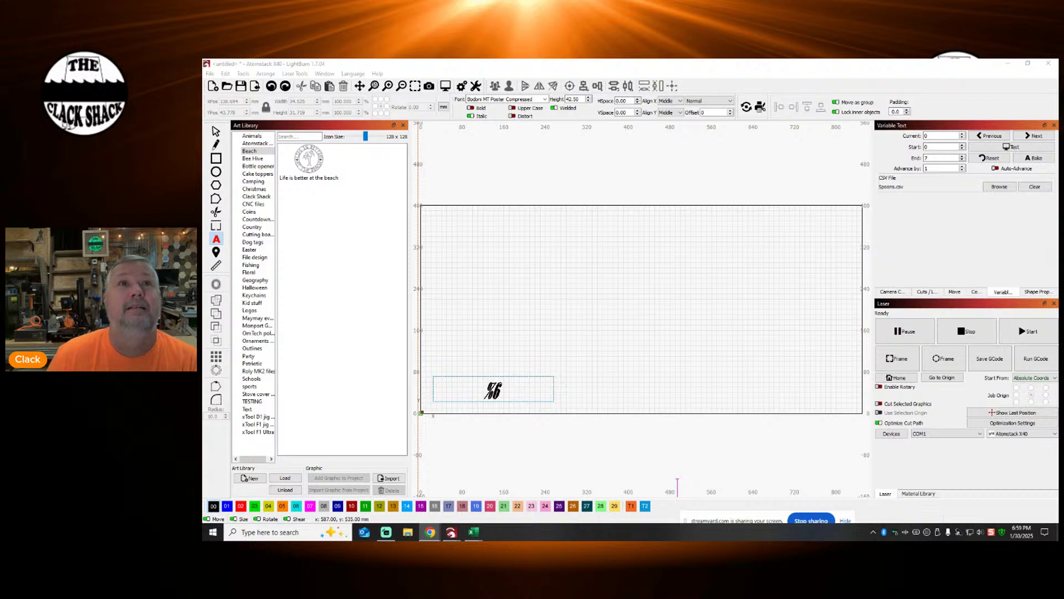
{"action": "left_click_drag", "start_coordinate": [901, 89], "coordinate": [527, 132]}
{"action": "left_click", "coordinate": [789, 129]}
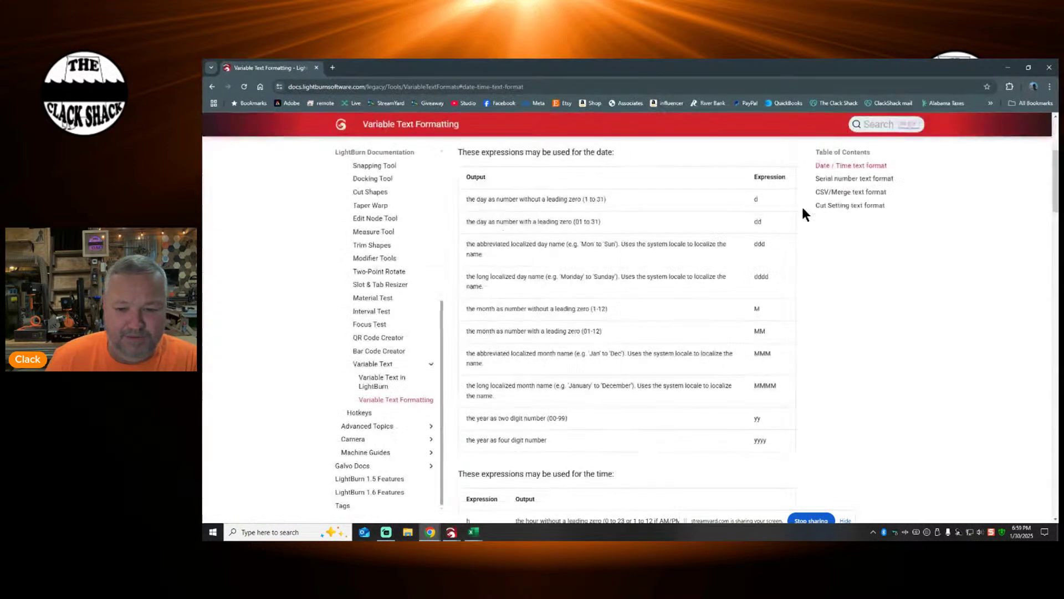
Step: Examine the date expressions, time expressions and example format strings in the Variable Text Formatting documentation
{"action": "scroll", "coordinate": [599, 241], "scroll_direction": "down", "scroll_amount": 1}
{"action": "scroll", "coordinate": [698, 227], "scroll_direction": "up", "scroll_amount": 1}
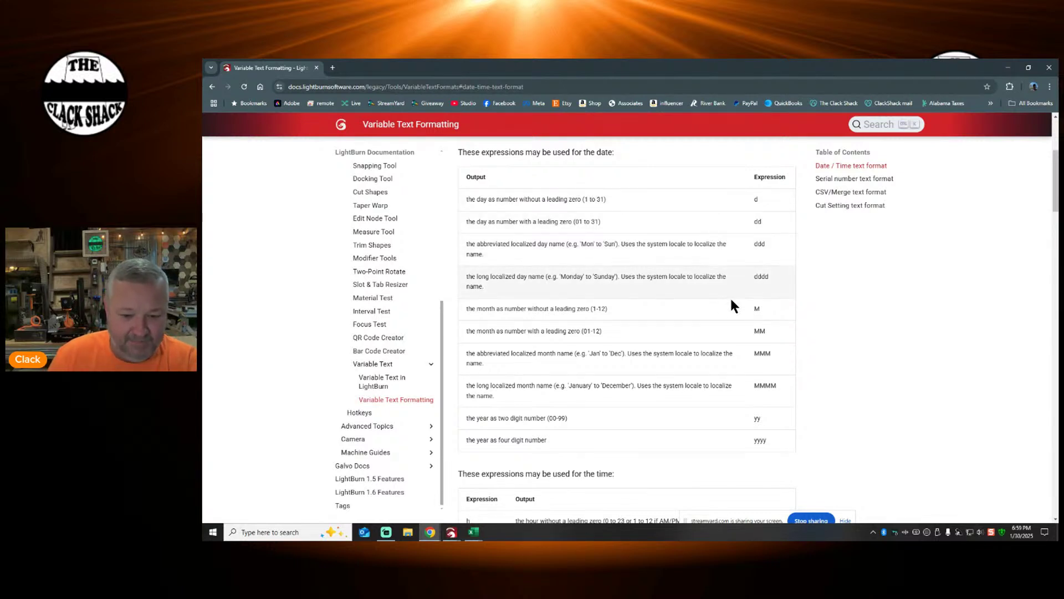
{"action": "scroll", "coordinate": [737, 305], "scroll_direction": "down", "scroll_amount": 1}
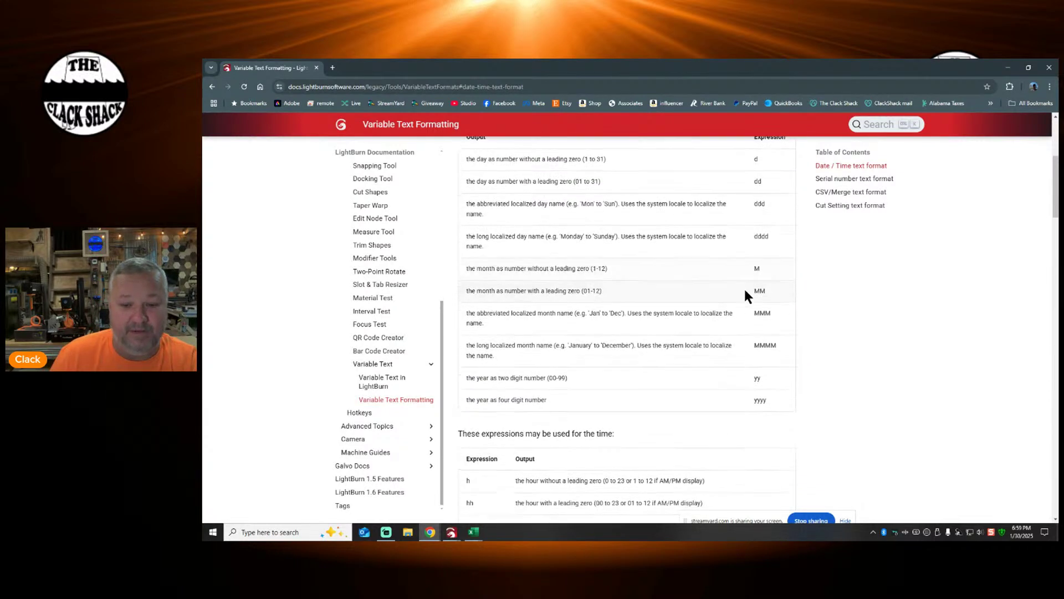
{"action": "scroll", "coordinate": [715, 177], "scroll_direction": "up", "scroll_amount": 1}
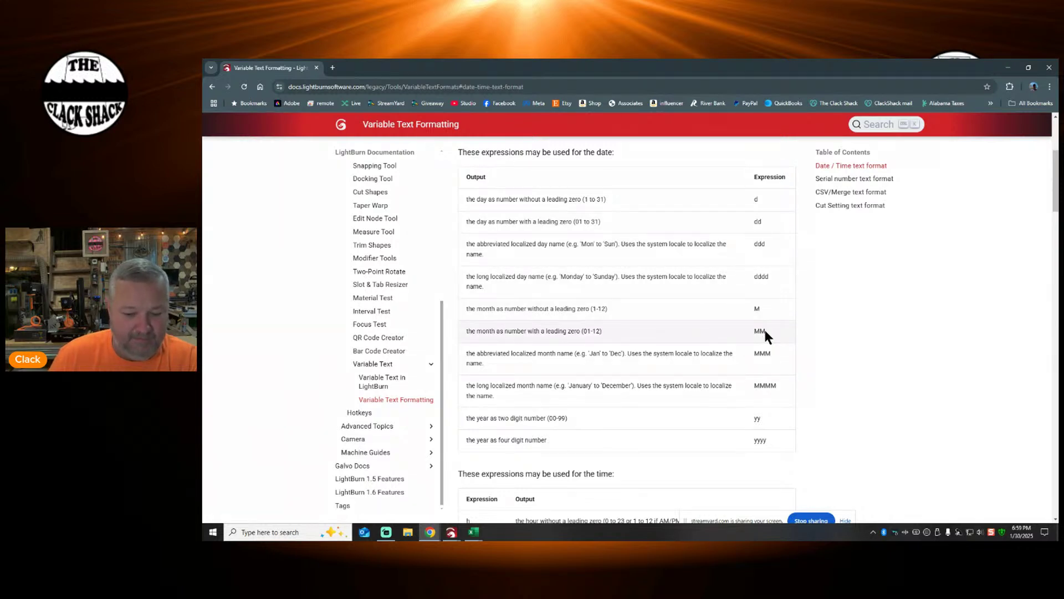
{"action": "scroll", "coordinate": [682, 412], "scroll_direction": "down", "scroll_amount": 3}
{"action": "scroll", "coordinate": [681, 413], "scroll_direction": "down", "scroll_amount": 6}
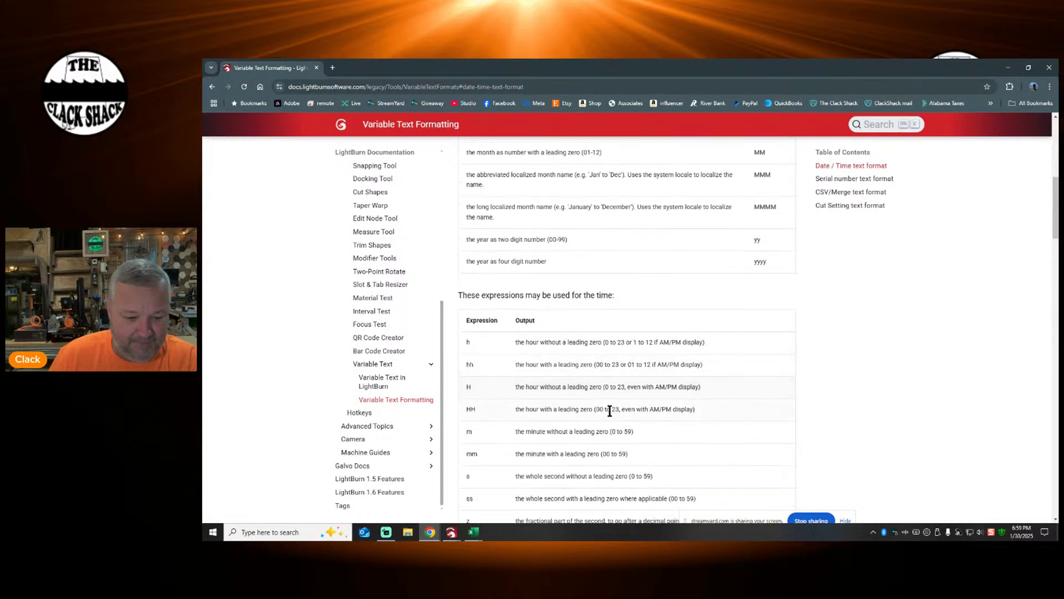
{"action": "scroll", "coordinate": [552, 402], "scroll_direction": "down", "scroll_amount": 3}
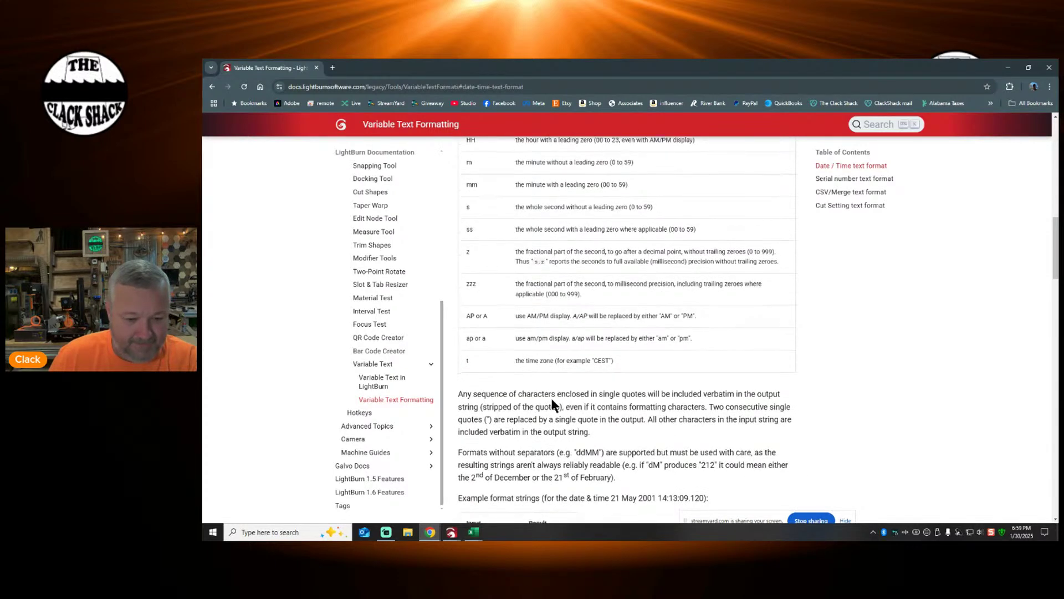
{"action": "scroll", "coordinate": [547, 396], "scroll_direction": "down", "scroll_amount": 3}
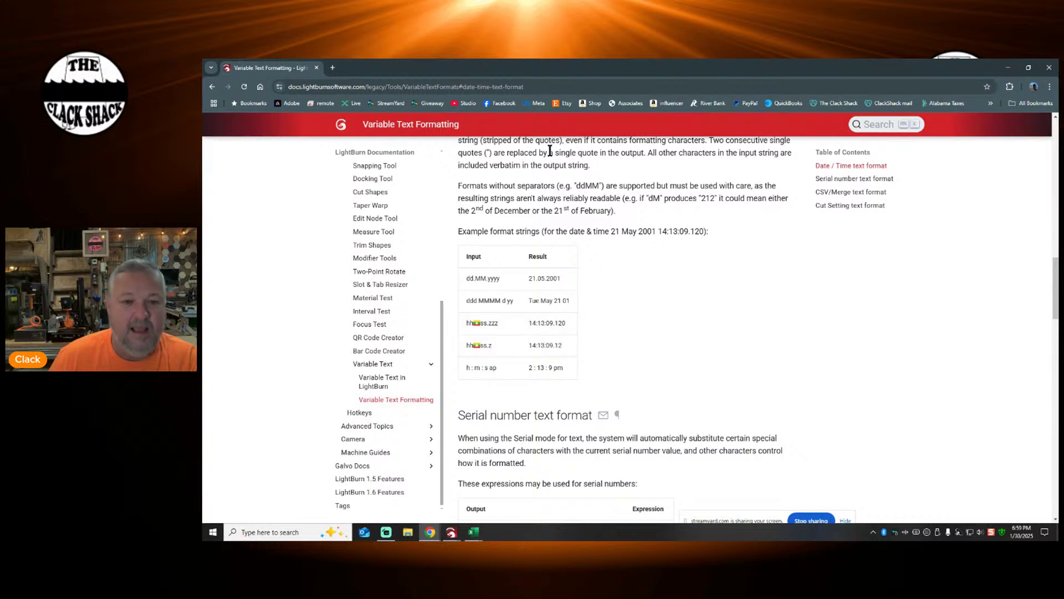
Step: Switch back to LightBurn and replace the %6 text with the code mm
{"action": "key", "text": "alt+Tab"}
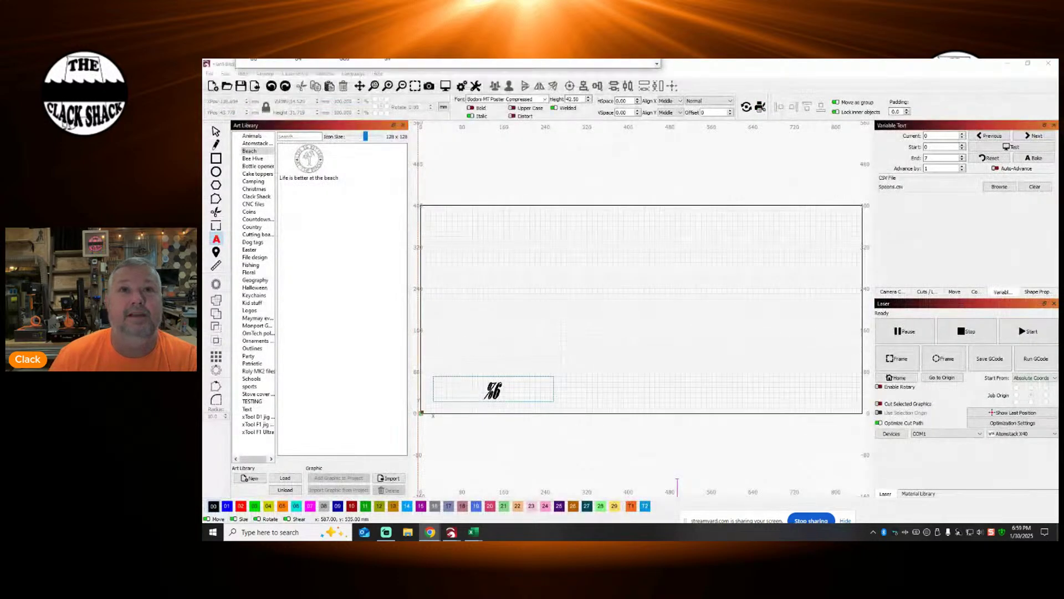
{"action": "left_click", "coordinate": [495, 391]}
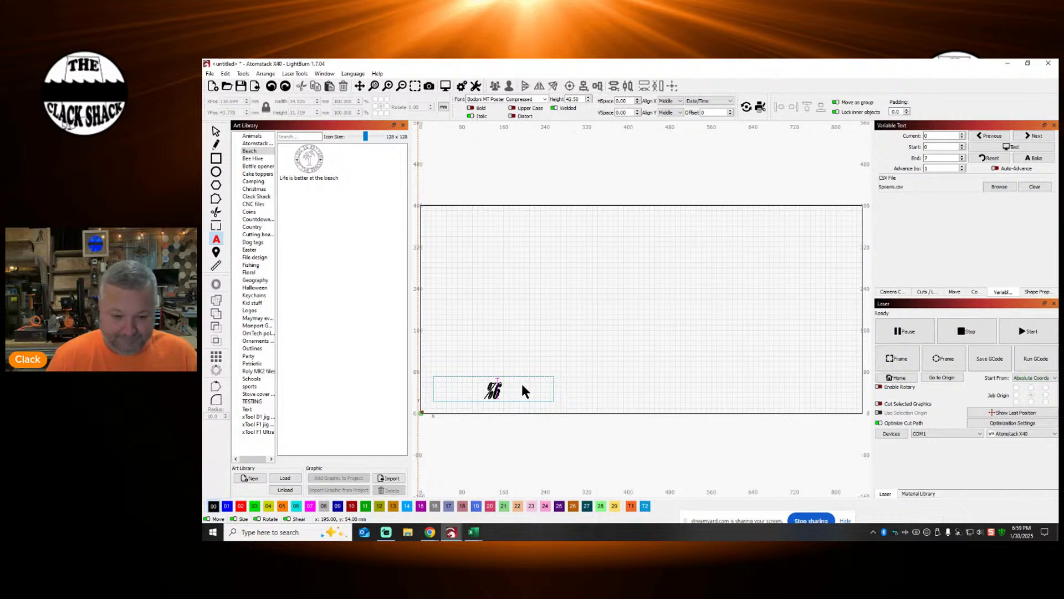
{"action": "key", "text": "BackSpace"}
{"action": "key", "text": "BackSpace"}
{"action": "type", "text": "%m/%d/%y"}
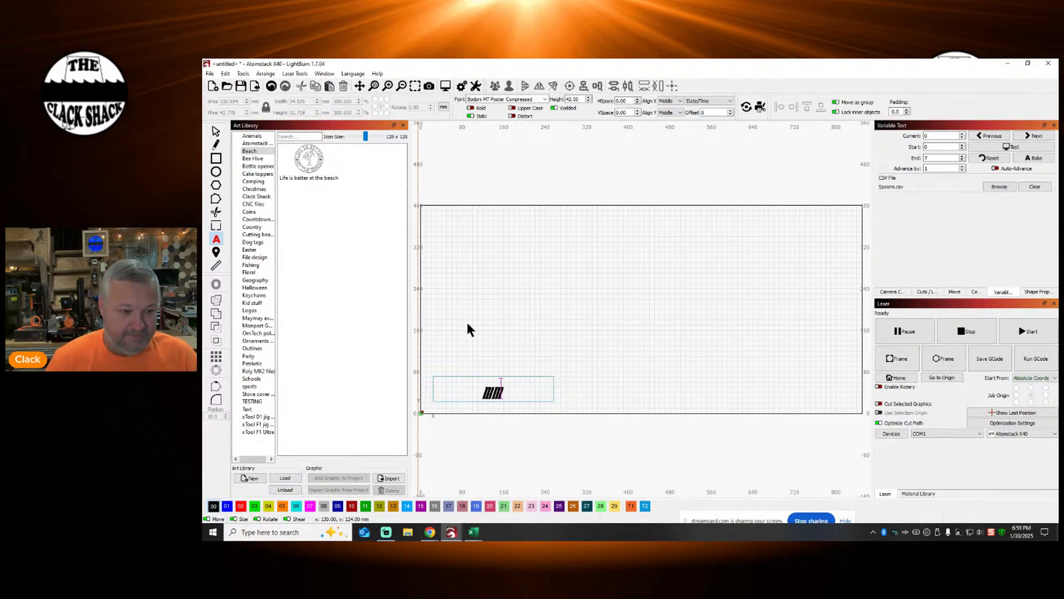
{"action": "left_click", "coordinate": [216, 131]}
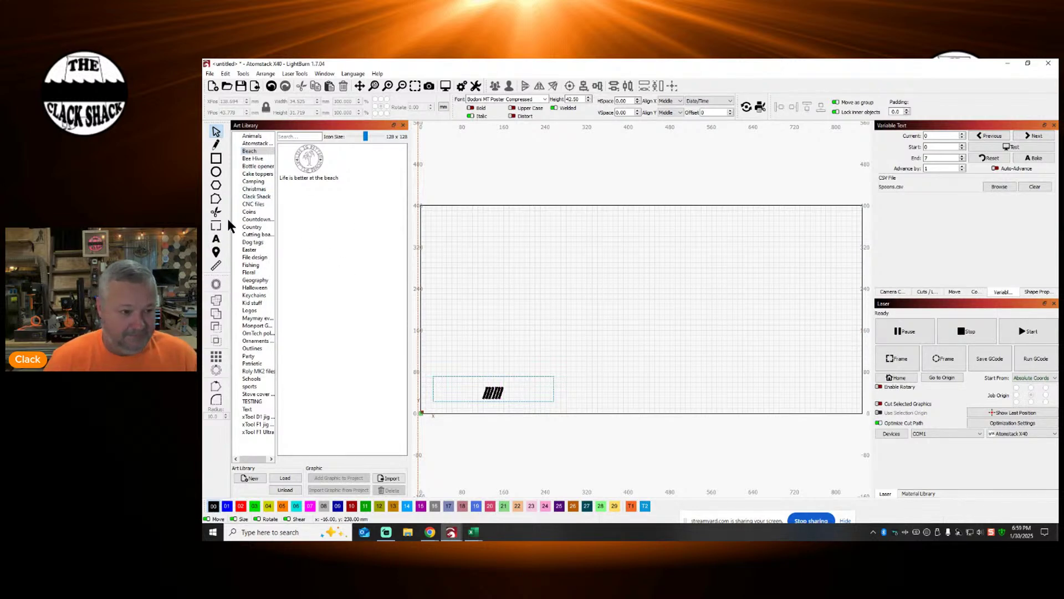
Step: Add two separate text objects, dd and yy, up and to the right of the mm text
{"action": "left_click", "coordinate": [216, 238]}
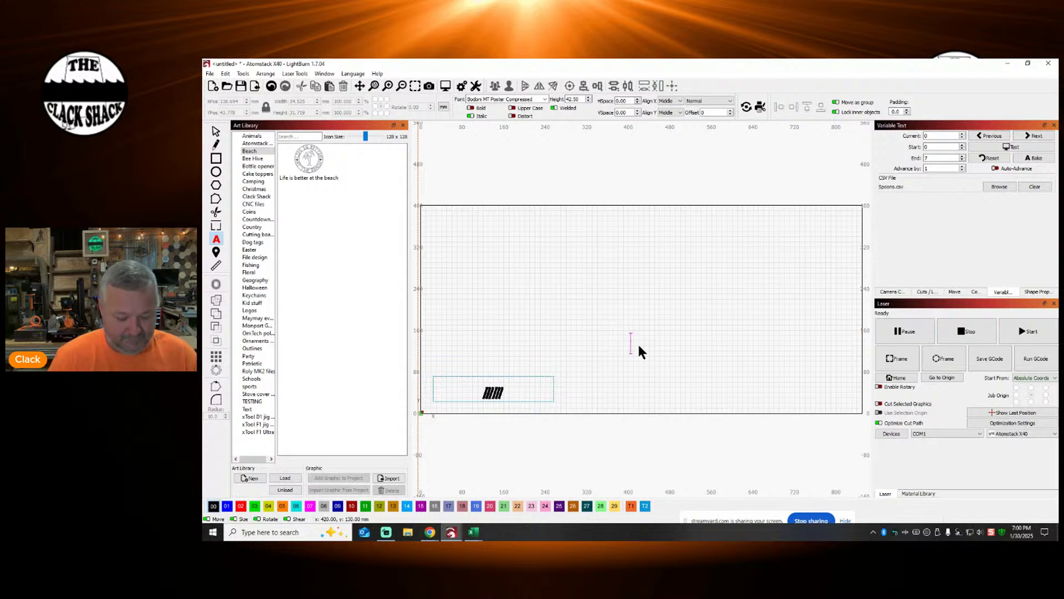
{"action": "type", "text": "dd"}
{"action": "left_click", "coordinate": [726, 349]}
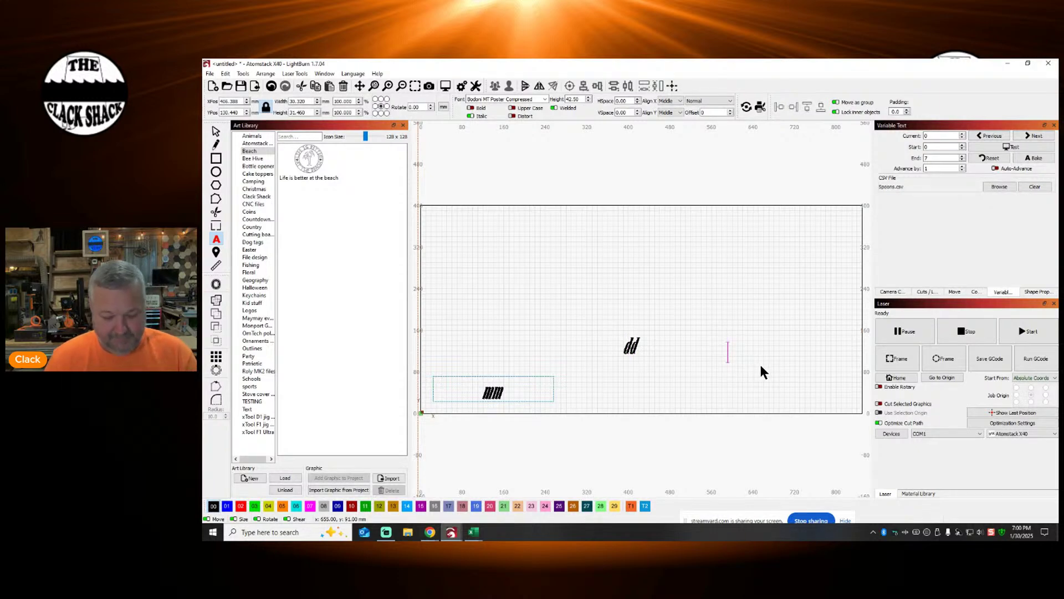
{"action": "type", "text": "yy"}
{"action": "key", "text": "Escape"}
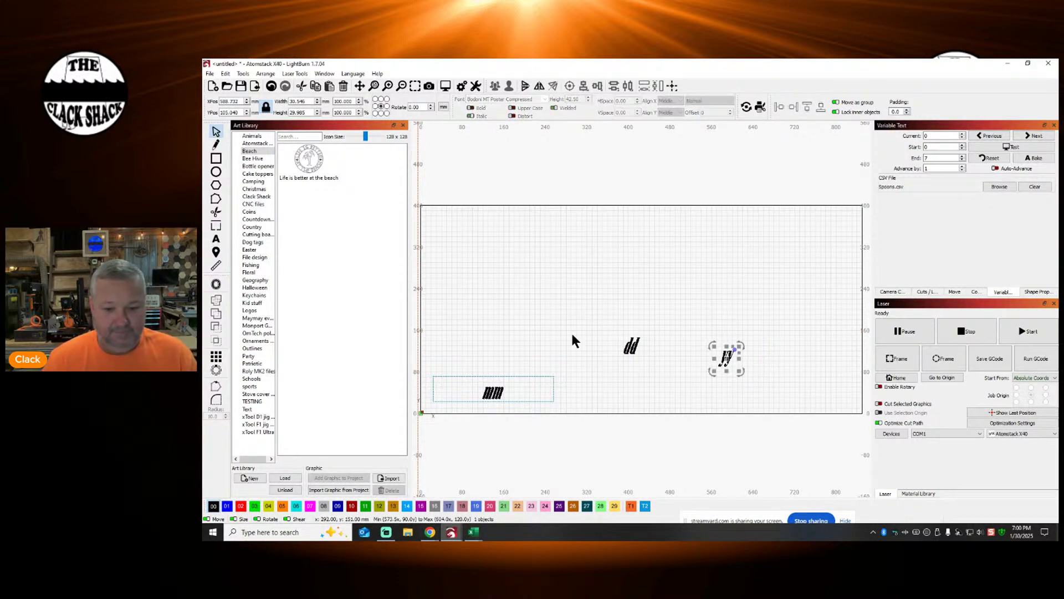
Step: Align the mm, dd and yy texts by V-Center and H-Center, and move the stack to the middle of the work area
{"action": "key", "text": "ctrl+a"}
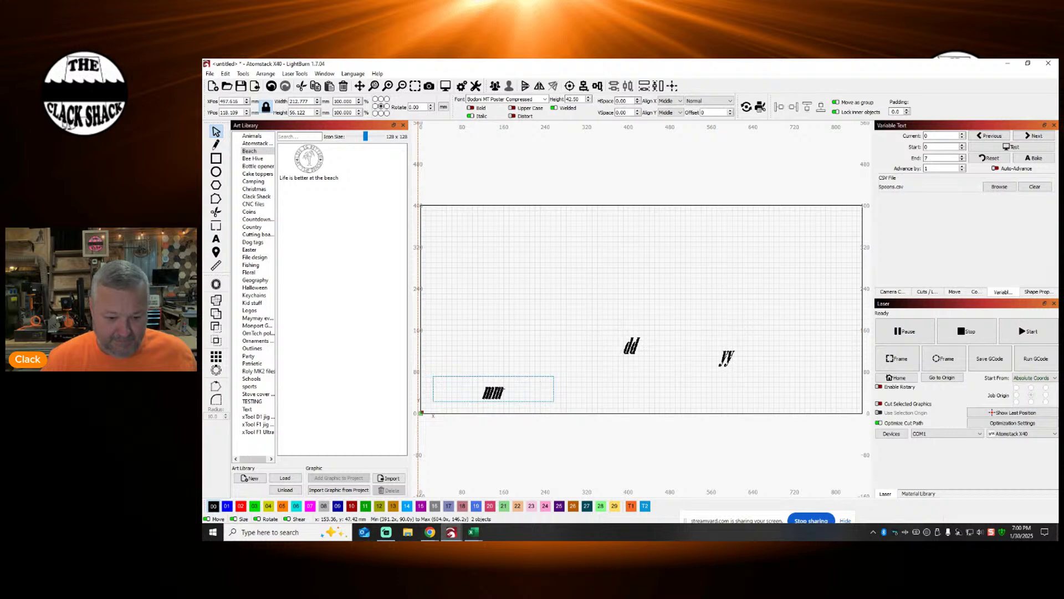
{"action": "left_click", "coordinate": [583, 86]}
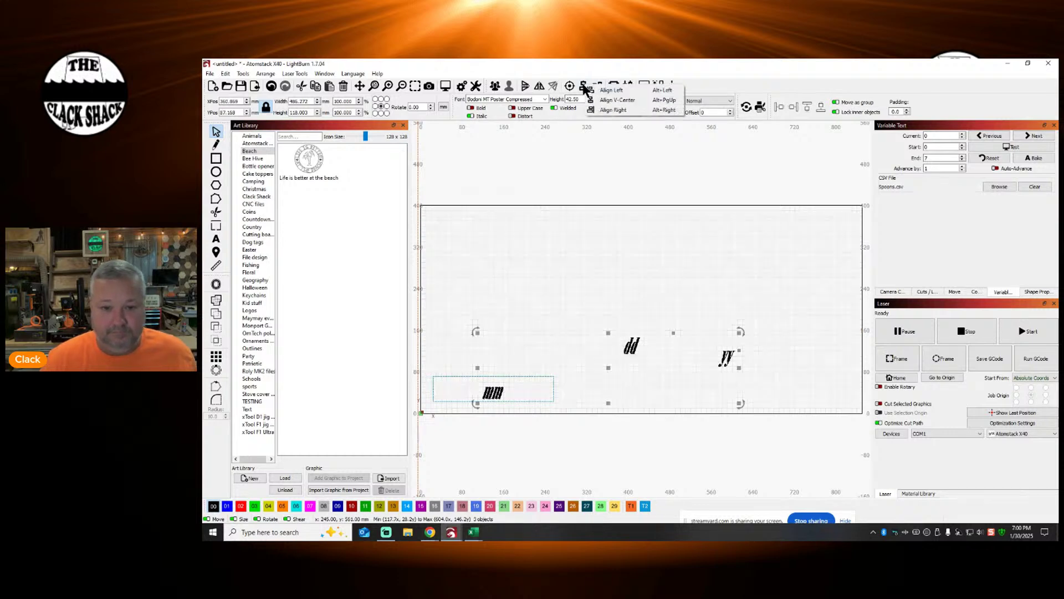
{"action": "left_click", "coordinate": [609, 100]}
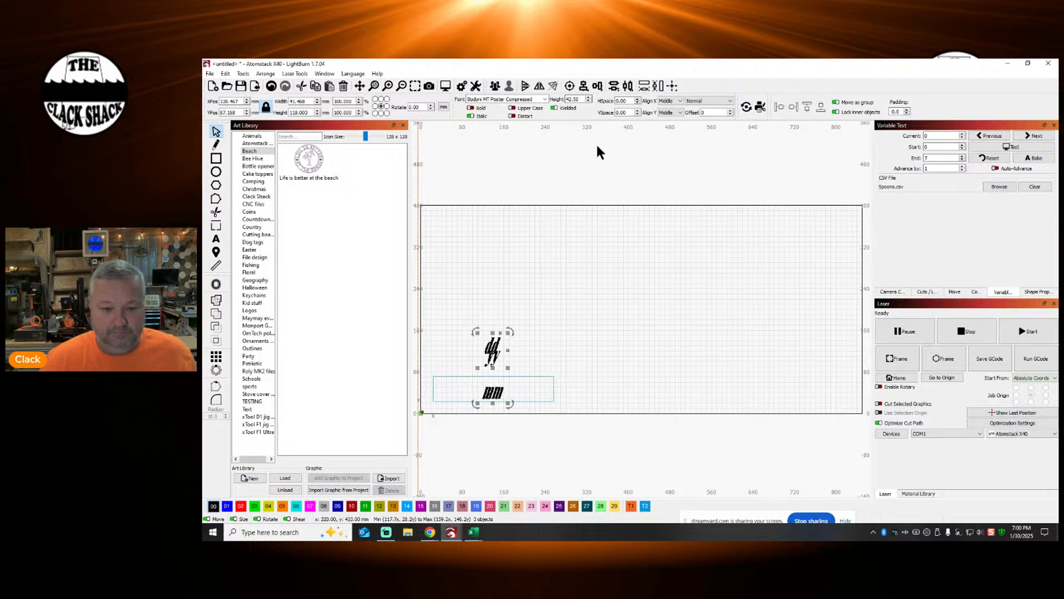
{"action": "left_click", "coordinate": [598, 89]}
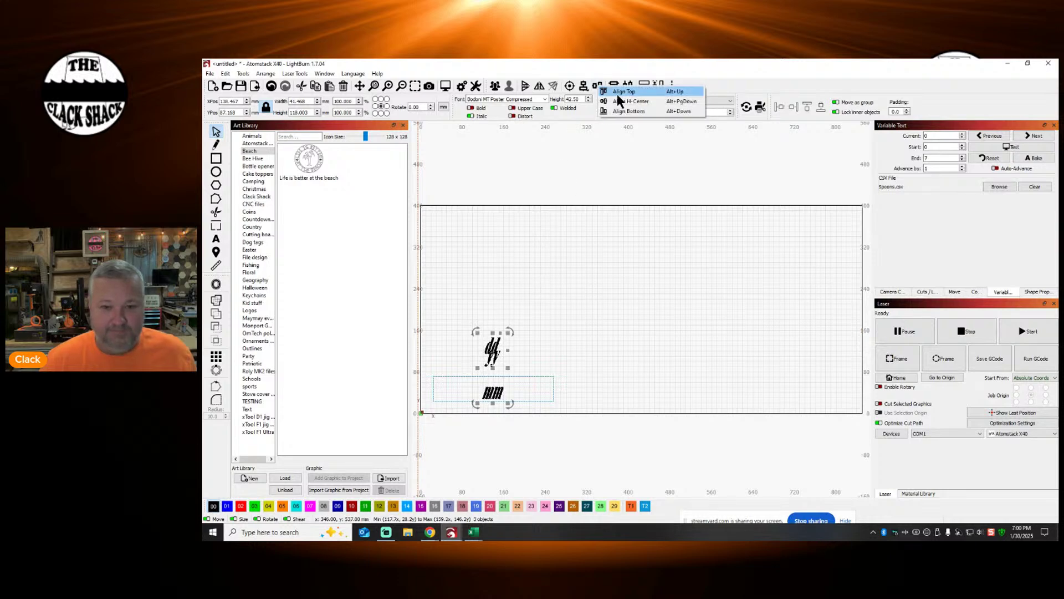
{"action": "left_click", "coordinate": [617, 95]}
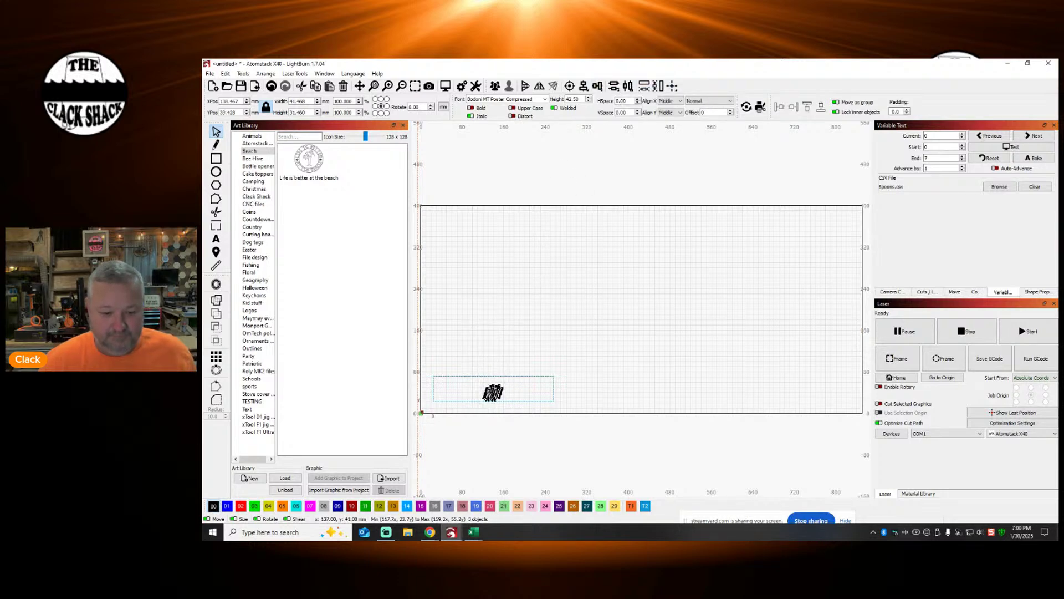
{"action": "left_click_drag", "start_coordinate": [502, 390], "coordinate": [630, 294]}
{"action": "left_click", "coordinate": [660, 293]}
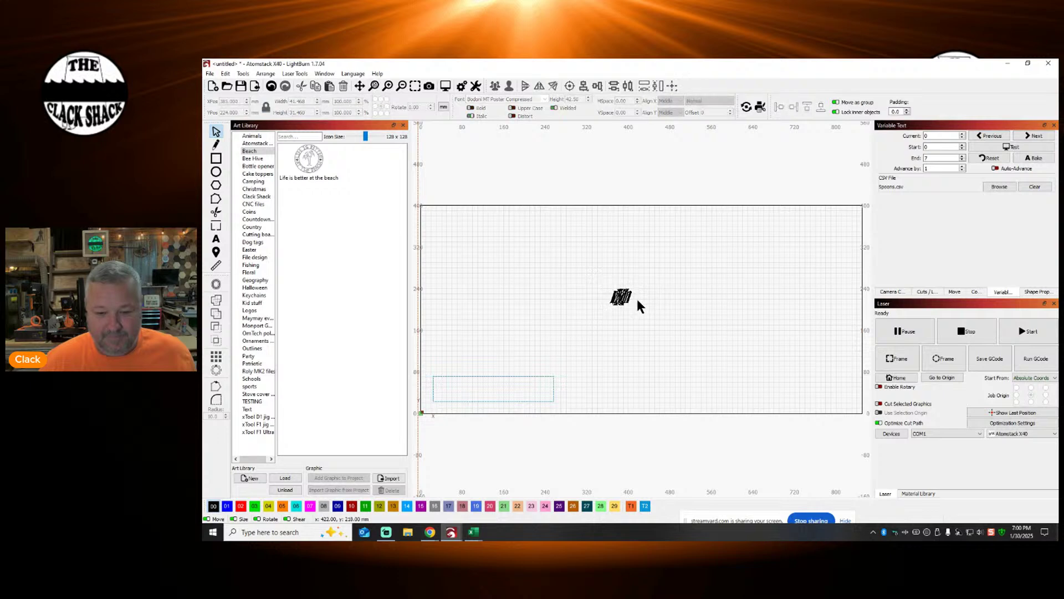
Step: Spread the stacked texts horizontally into a row reading mm, dd, yy
{"action": "left_click", "coordinate": [632, 299]}
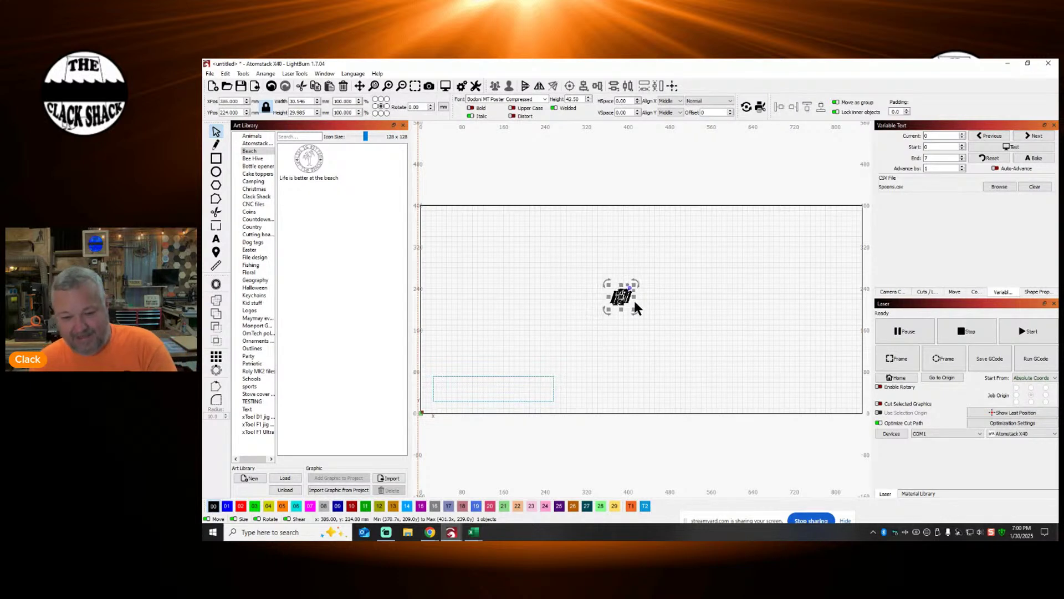
{"action": "left_click_drag", "start_coordinate": [633, 298], "coordinate": [641, 297]}
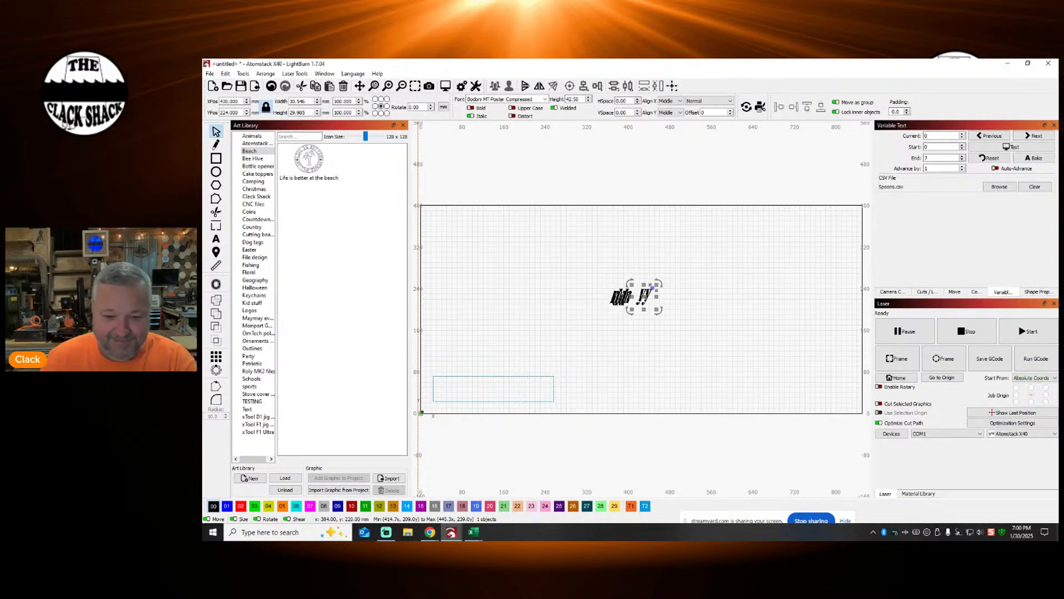
{"action": "left_click", "coordinate": [622, 296]}
{"action": "mouse_move", "coordinate": [625, 292]}
{"action": "left_mouse_down"}
{"action": "mouse_move", "coordinate": [605, 291]}
{"action": "mouse_move", "coordinate": [625, 298]}
{"action": "mouse_move", "coordinate": [612, 297]}
{"action": "left_mouse_up"}
{"action": "key", "text": "Left"}
{"action": "key", "text": "Left"}
{"action": "key", "text": "Left"}
{"action": "key", "text": "Left"}
{"action": "key", "text": "Left"}
{"action": "key", "text": "Left"}
{"action": "key", "text": "Left"}
{"action": "key", "text": "Left"}
{"action": "key", "text": "Left"}
{"action": "key", "text": "Left"}
{"action": "key", "text": "Left"}
{"action": "key", "text": "Left"}
{"action": "key", "text": "Left"}
{"action": "key", "text": "Left"}
{"action": "key", "text": "Left"}
{"action": "key", "text": "Left"}
{"action": "key", "text": "Left"}
{"action": "key", "text": "Left"}
{"action": "key", "text": "Left"}
{"action": "key", "text": "Left"}
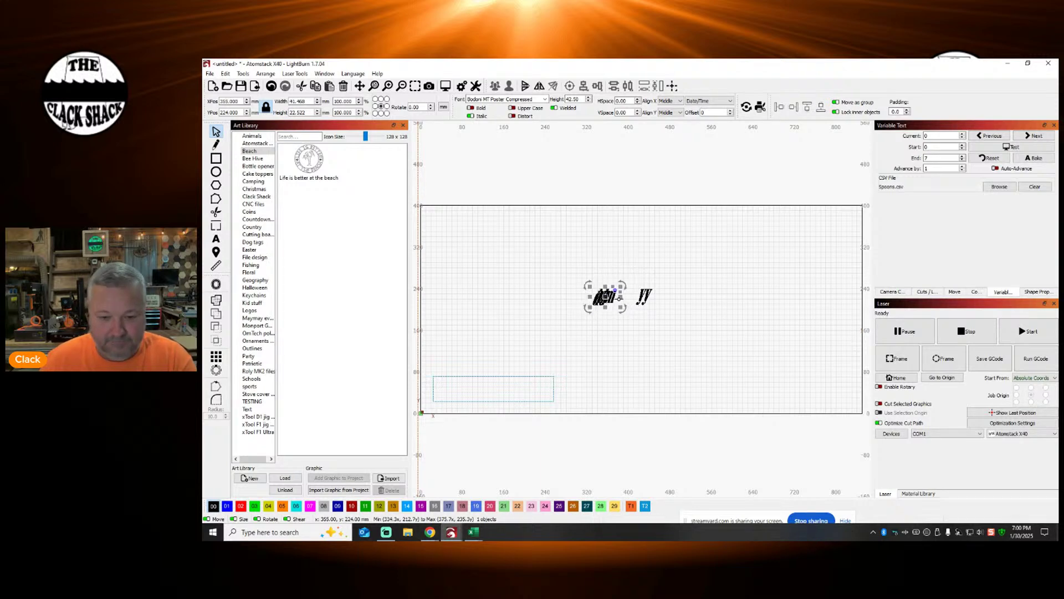
{"action": "key", "text": "Left"}
{"action": "key", "text": "Left"}
{"action": "key", "text": "Left"}
{"action": "key", "text": "Left"}
{"action": "key", "text": "Left"}
{"action": "key", "text": "Left"}
{"action": "key", "text": "Left"}
{"action": "key", "text": "Left"}
{"action": "key", "text": "Left"}
{"action": "key", "text": "Left"}
{"action": "key", "text": "Left"}
{"action": "key", "text": "Left"}
{"action": "key", "text": "Left"}
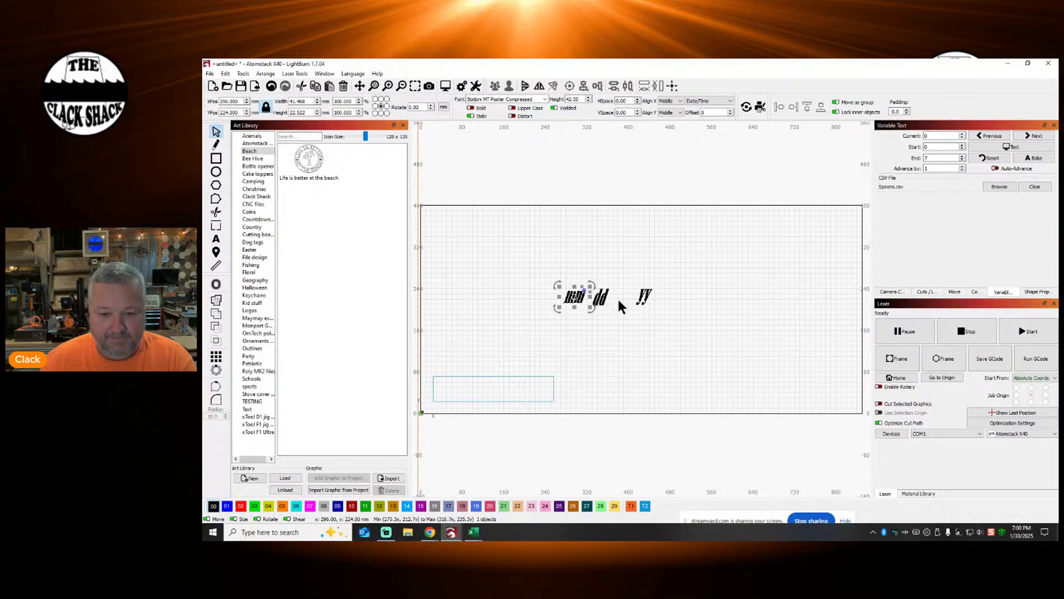
Step: Set the dd and yy texts to Date/Time and test the variable text
{"action": "left_click", "coordinate": [755, 267]}
{"action": "left_click", "coordinate": [1008, 148]}
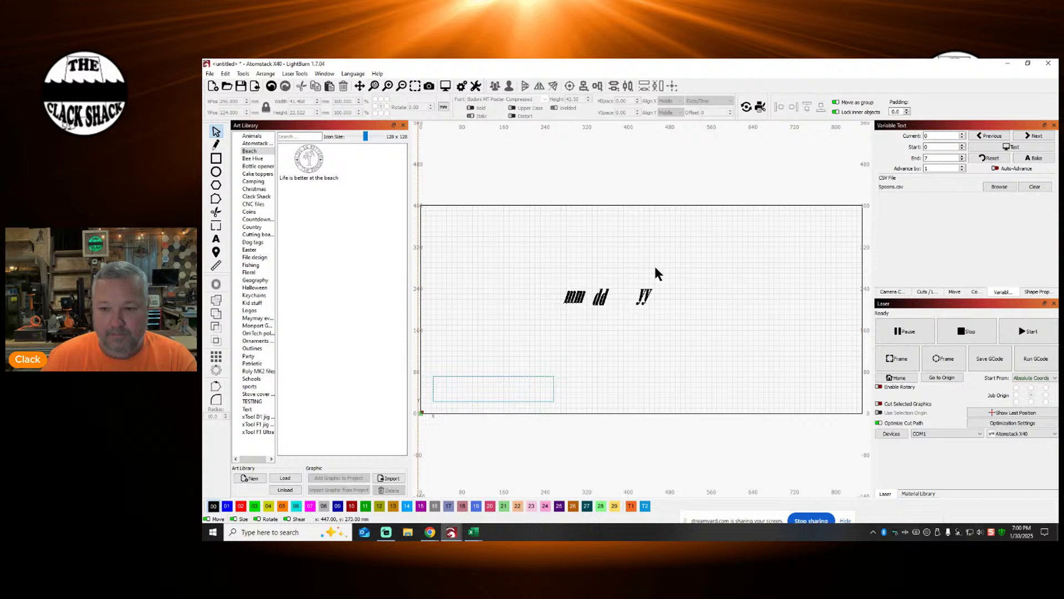
{"action": "left_click", "coordinate": [579, 295]}
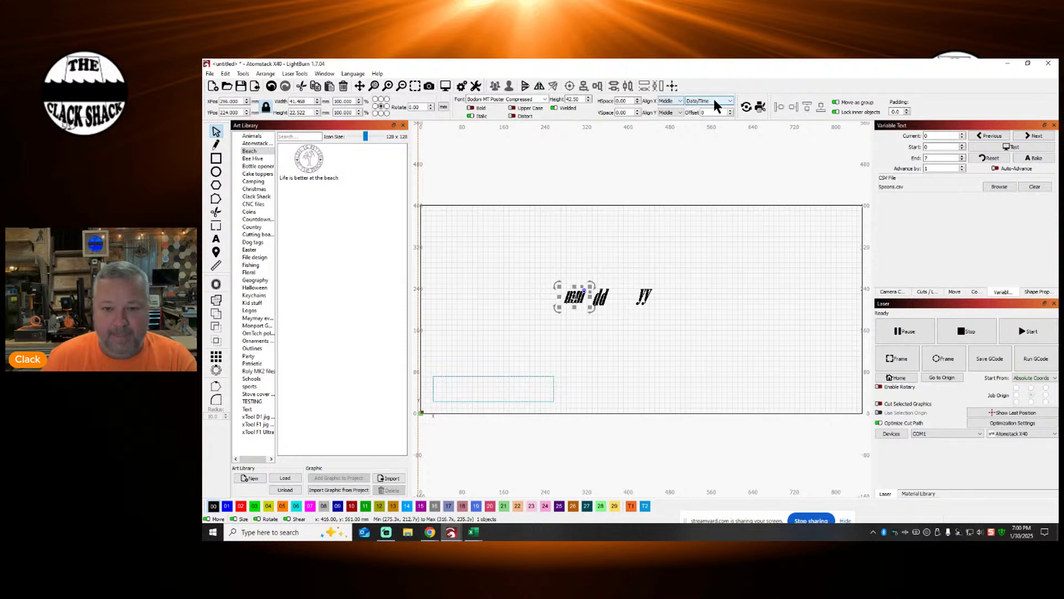
{"action": "left_click", "coordinate": [601, 297]}
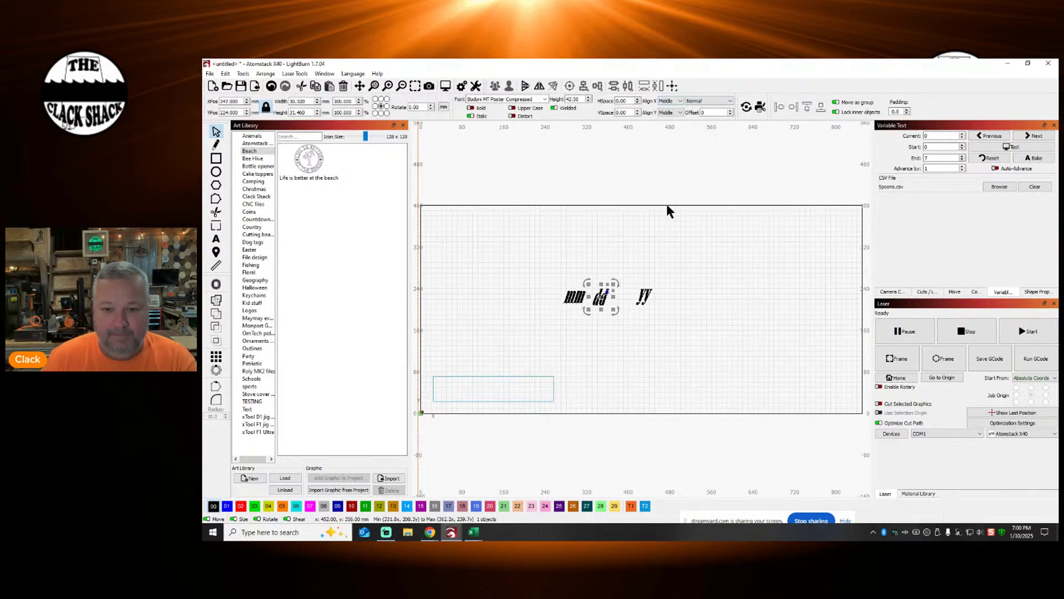
{"action": "left_click", "coordinate": [713, 100]}
{"action": "left_click", "coordinate": [704, 108]}
{"action": "left_click", "coordinate": [644, 297]}
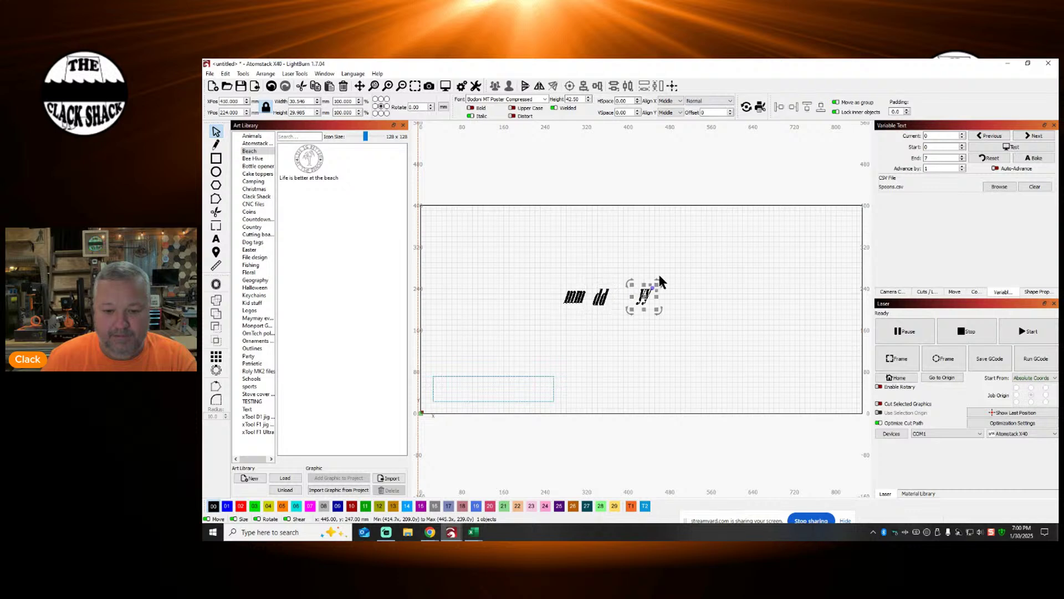
{"action": "left_click", "coordinate": [719, 102]}
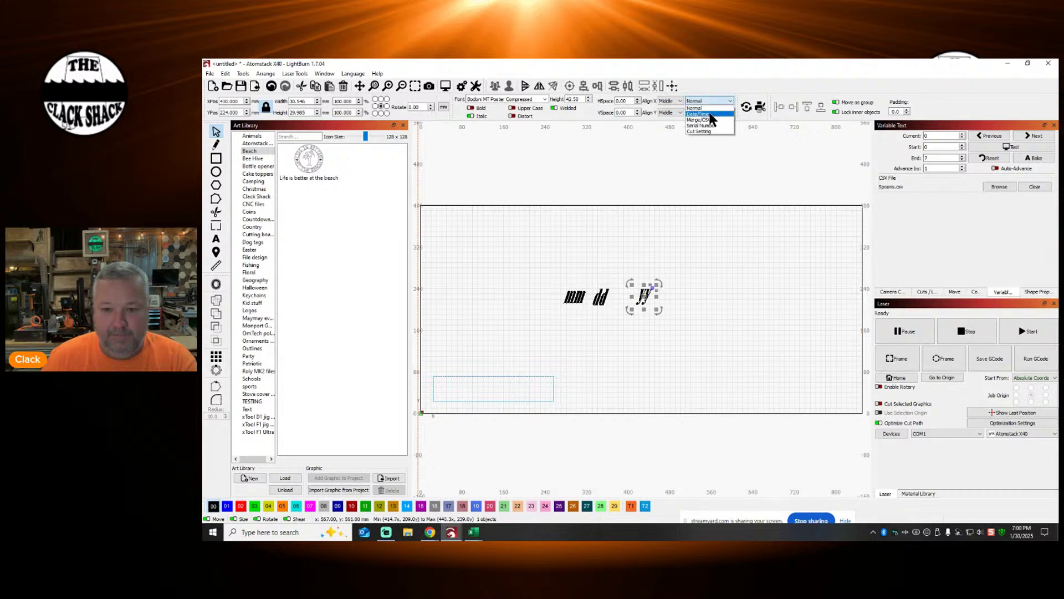
{"action": "left_click", "coordinate": [707, 272]}
{"action": "left_click", "coordinate": [1008, 149]}
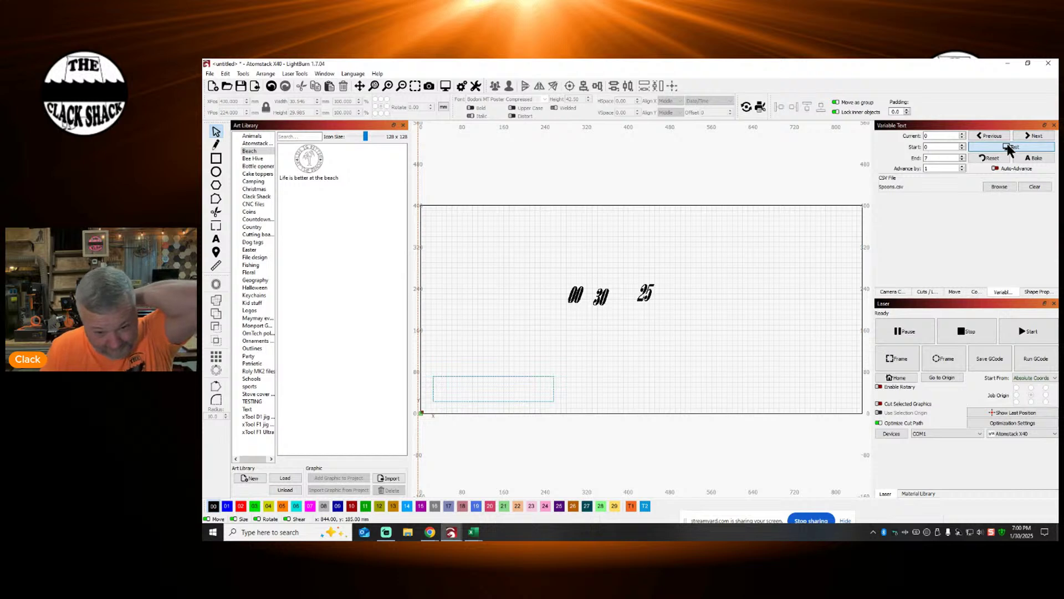
{"action": "left_click", "coordinate": [1009, 149]}
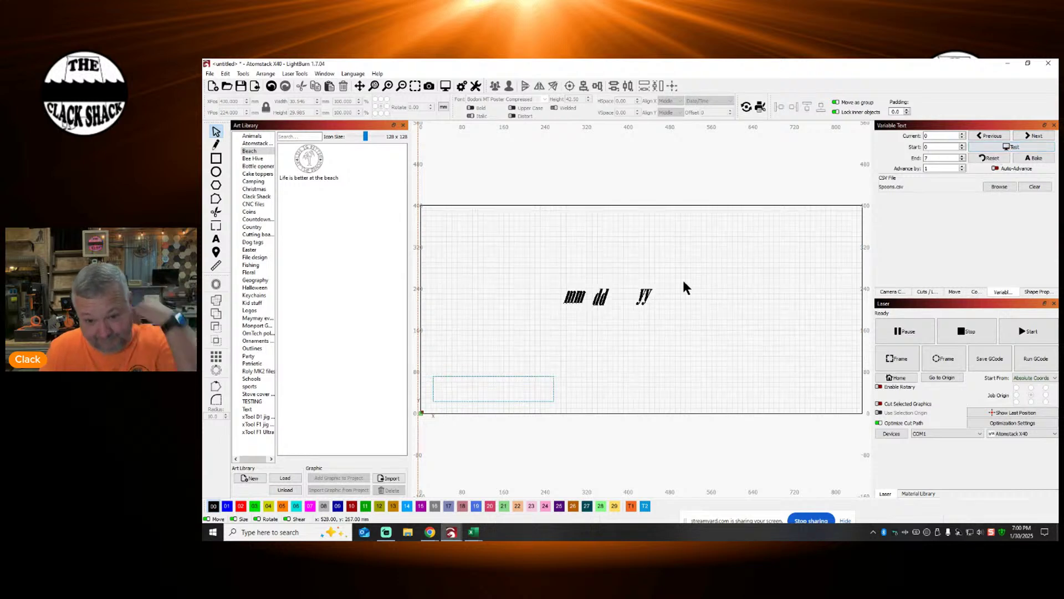
Step: Extend the year code to yyyy for a four-digit year and test the variable text
{"action": "double_click", "coordinate": [650, 294]}
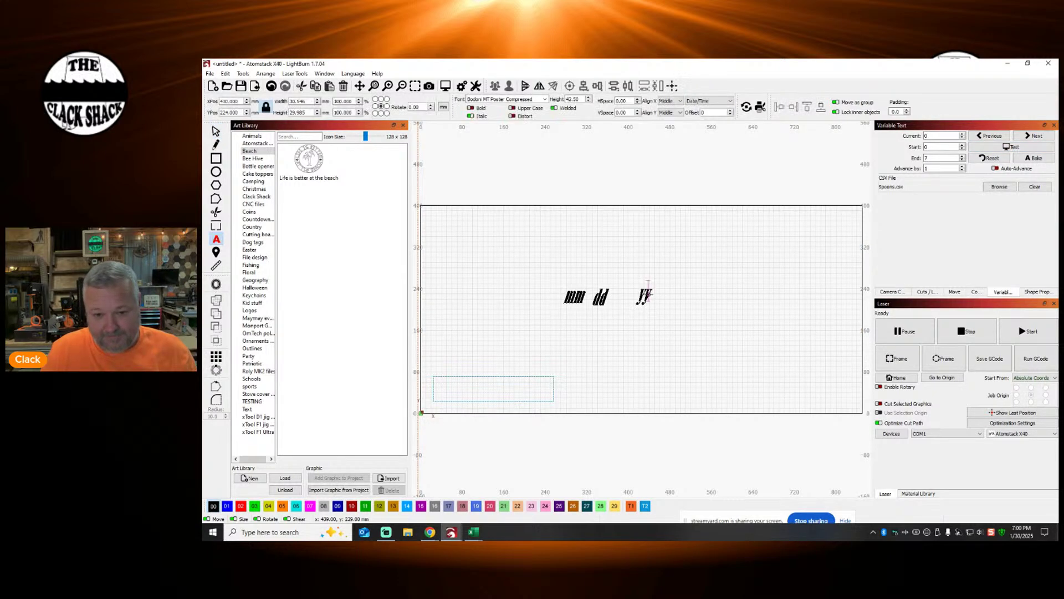
{"action": "type", "text": "yy"}
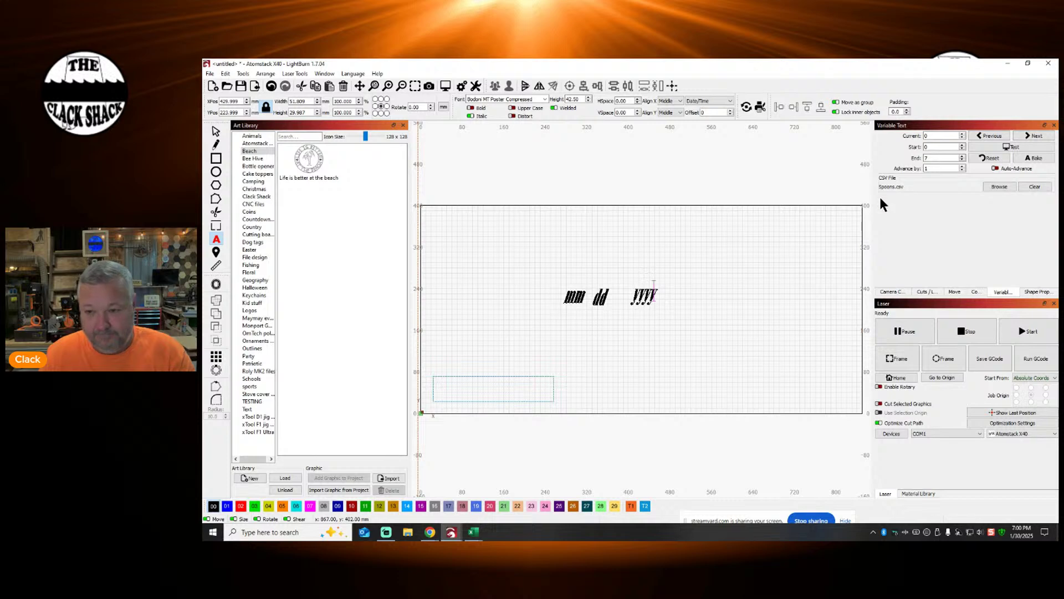
{"action": "left_click", "coordinate": [1004, 148]}
{"action": "left_click", "coordinate": [1001, 148]}
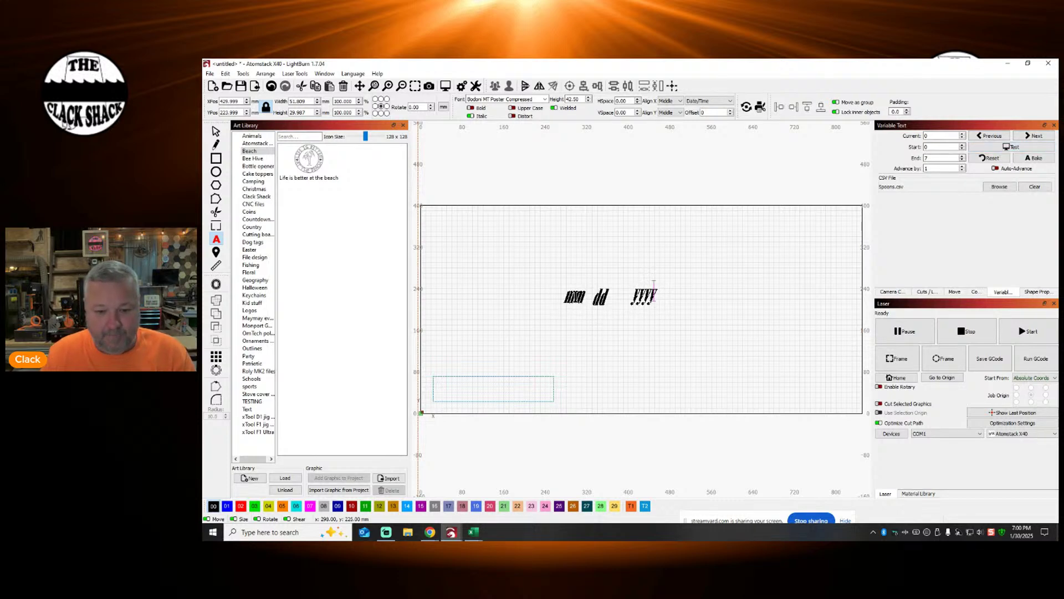
Step: Replace the mm code with M, the month without a leading zero, and test the variable text
{"action": "left_click", "coordinate": [571, 293]}
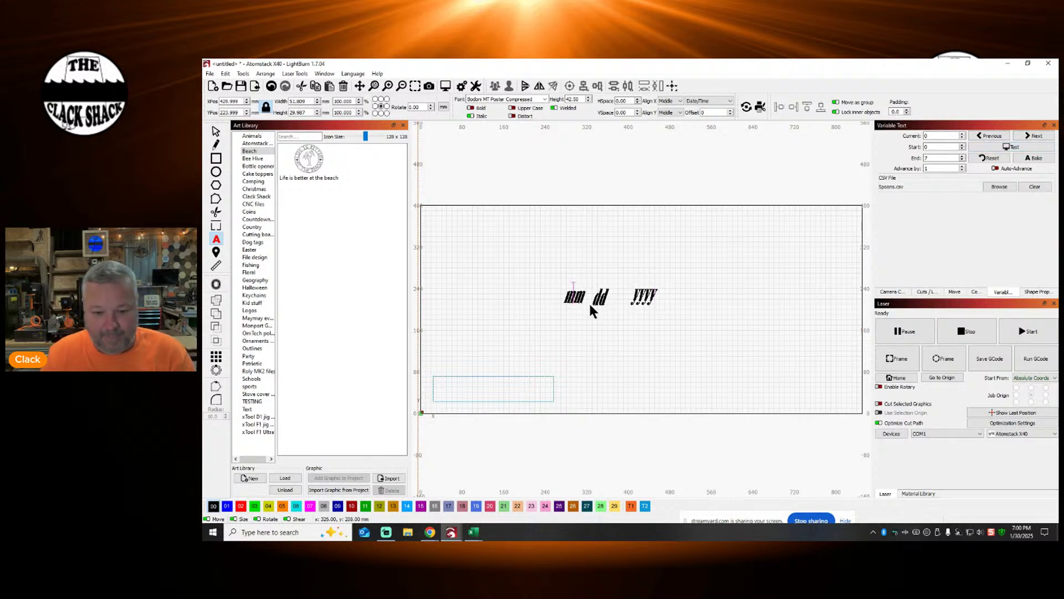
{"action": "left_click", "coordinate": [988, 148]}
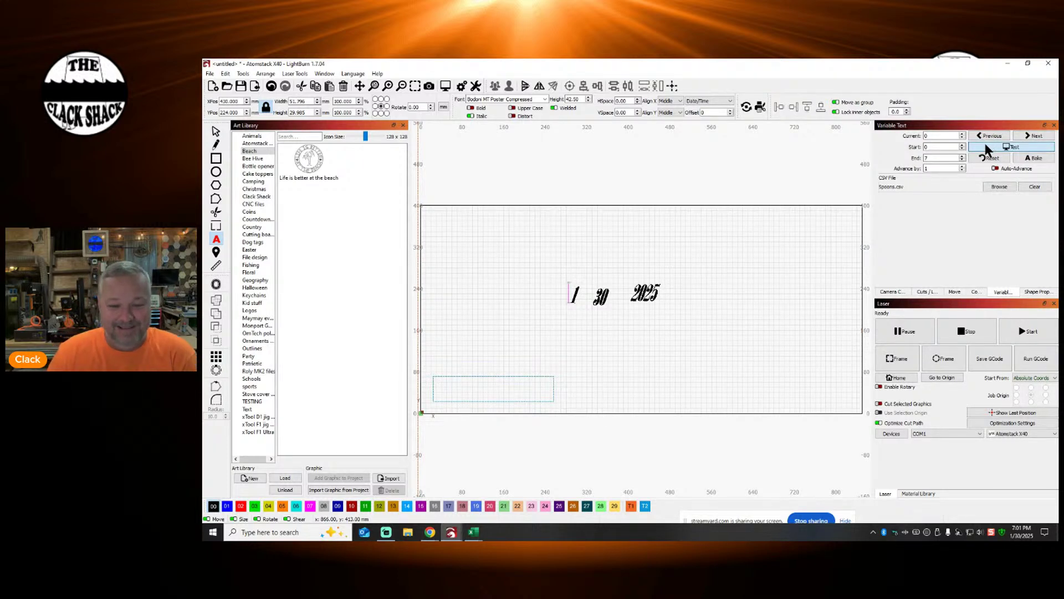
Step: Test the variable text and check the example date format strings on the Variable Text Formatting page in the browser
{"action": "left_click", "coordinate": [988, 149]}
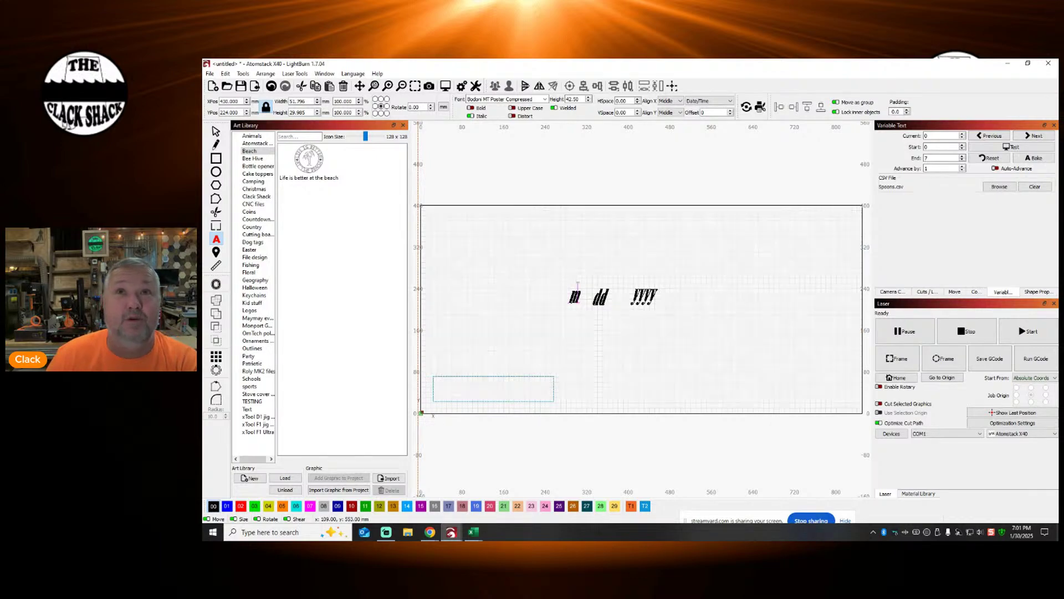
{"action": "left_click", "coordinate": [429, 532]}
{"action": "left_click_drag", "start_coordinate": [744, 69], "coordinate": [723, 103]}
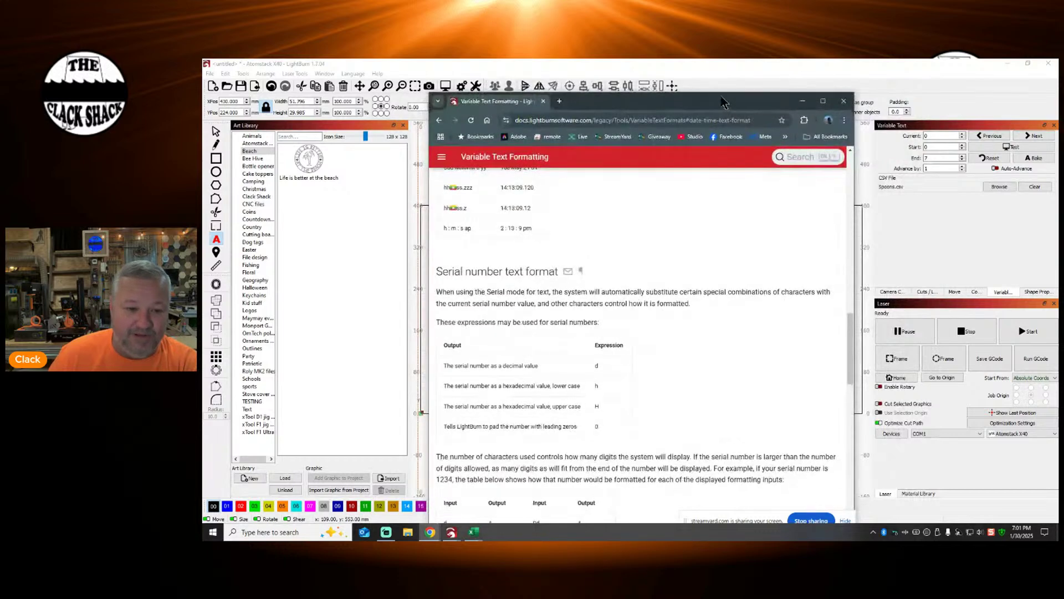
{"action": "scroll", "coordinate": [530, 215], "scroll_direction": "up", "scroll_amount": 2}
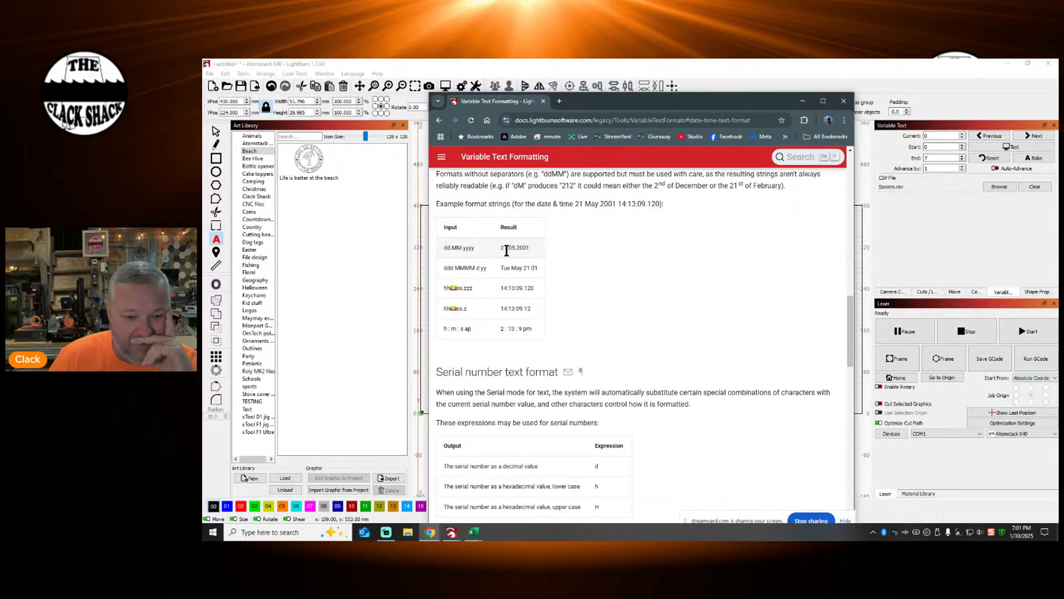
{"action": "left_click", "coordinate": [844, 100]}
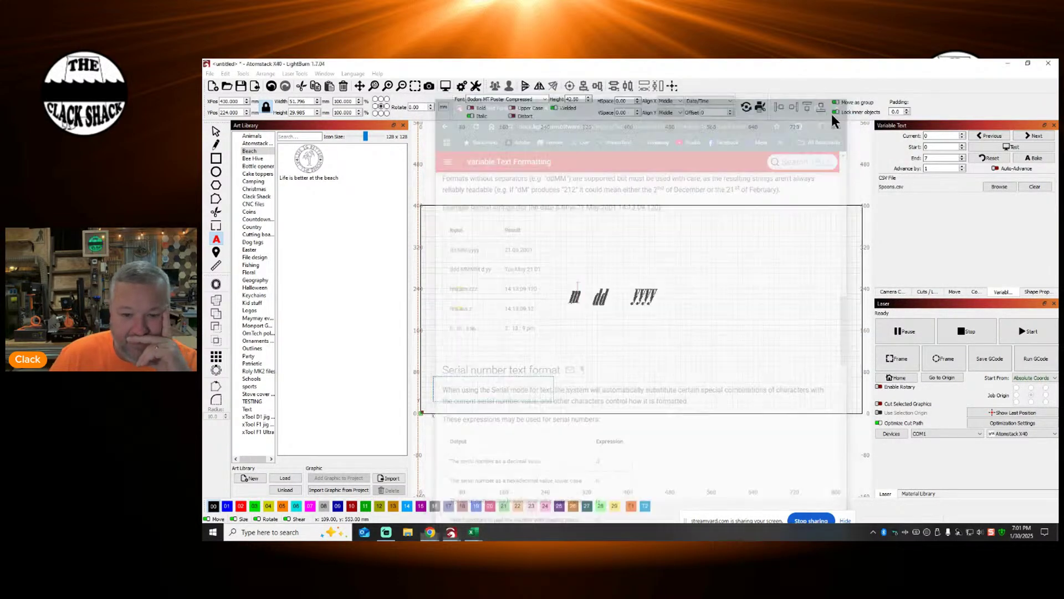
Step: Replace the separate month, day and year texts with one Date/Time text reading m.d.yy and test it
{"action": "left_click", "coordinate": [663, 294]}
{"action": "key", "text": "BackSpace"}
{"action": "key", "text": "BackSpace"}
{"action": "key", "text": "BackSpace"}
{"action": "key", "text": "BackSpace"}
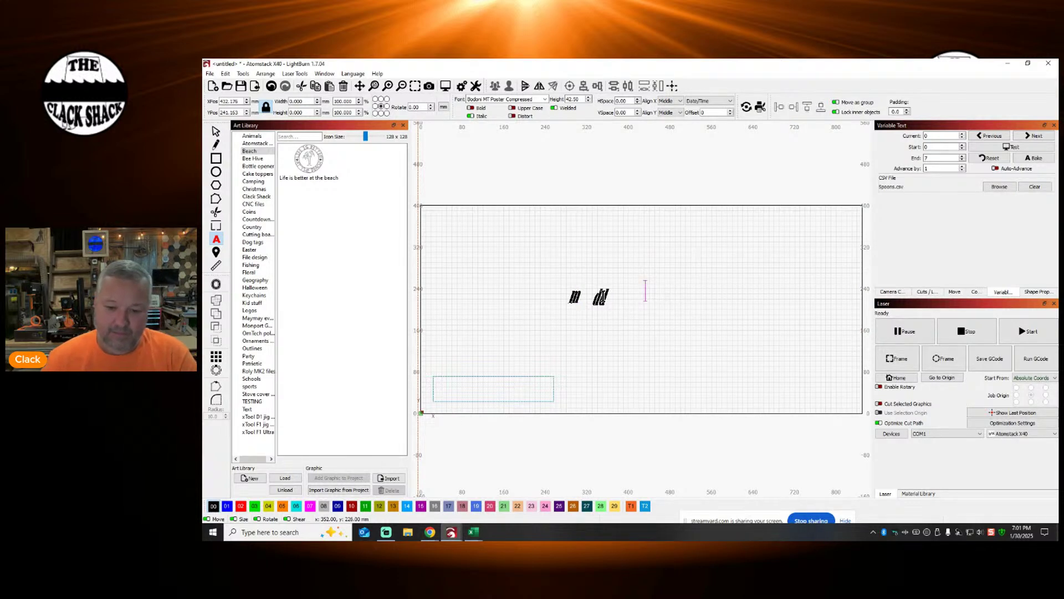
{"action": "key", "text": "Escape"}
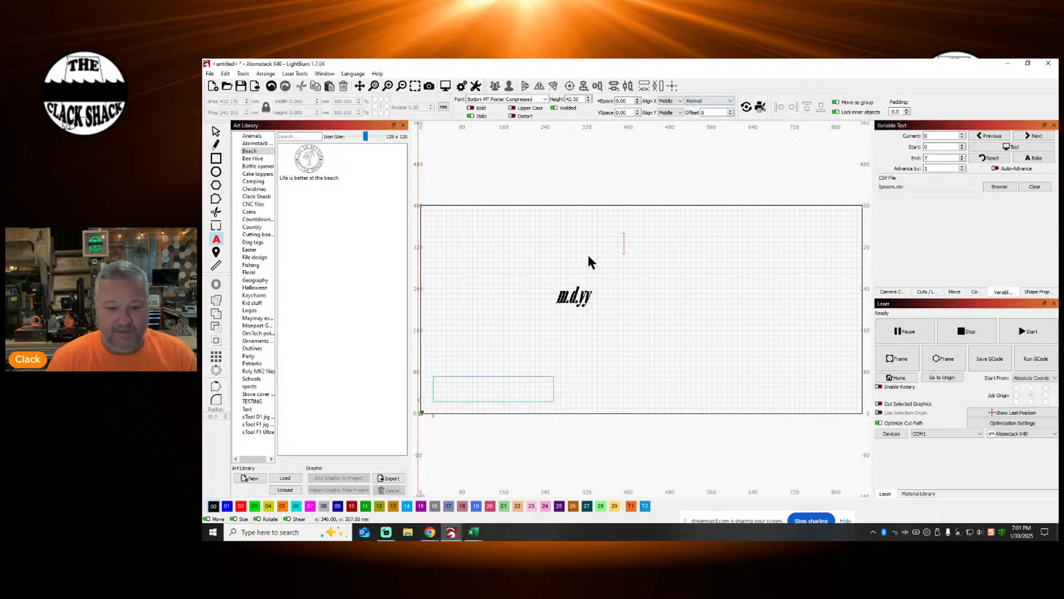
{"action": "key", "text": "Escape"}
{"action": "left_click", "coordinate": [1004, 147]}
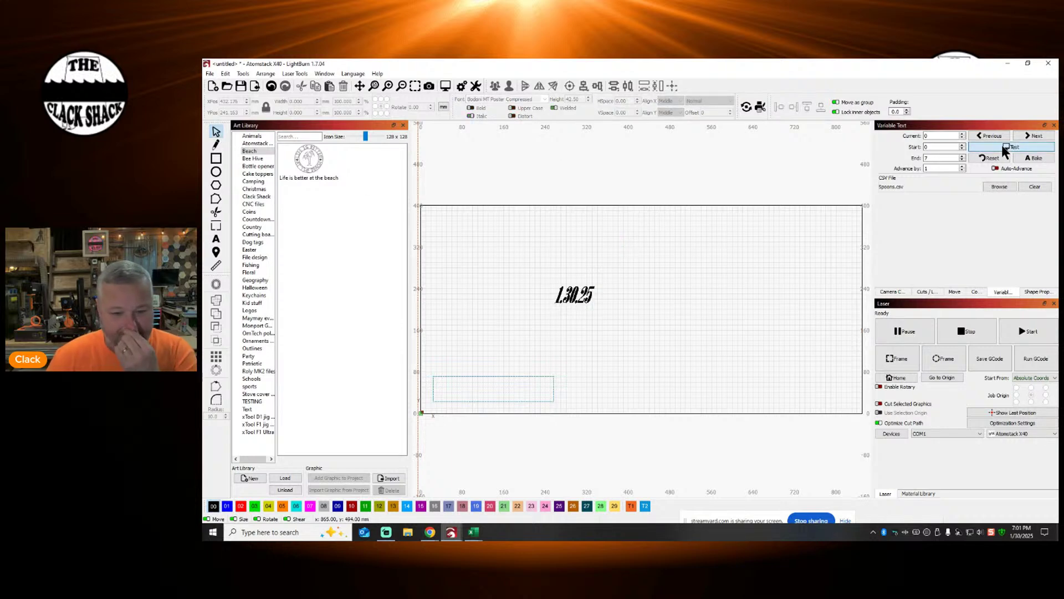
{"action": "left_click", "coordinate": [1003, 146]}
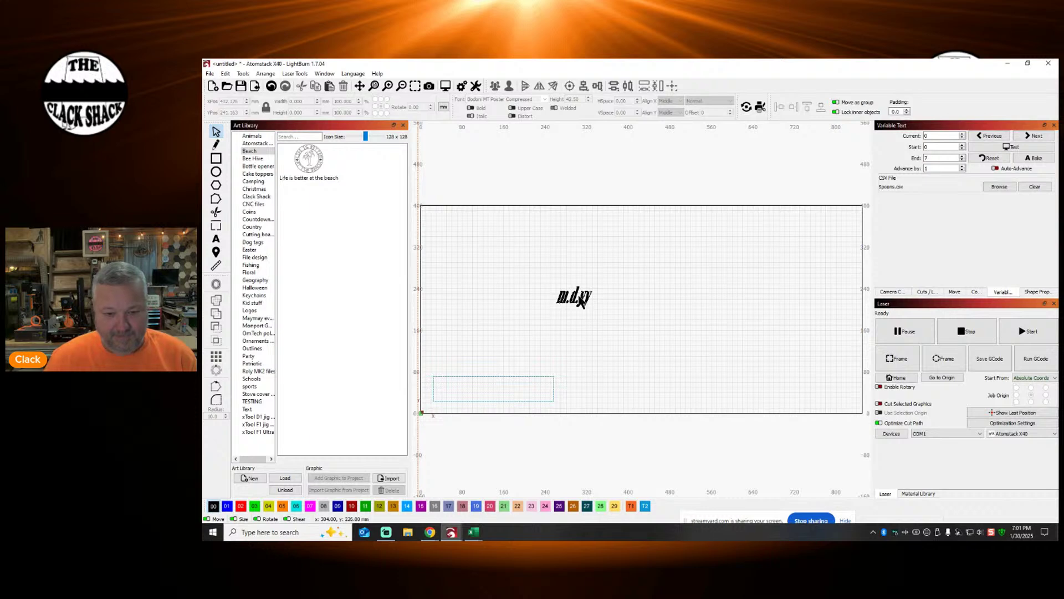
Step: Replace the dots in the date text with slashes so it reads m/d/yy, and test the variable text
{"action": "double_click", "coordinate": [575, 295]}
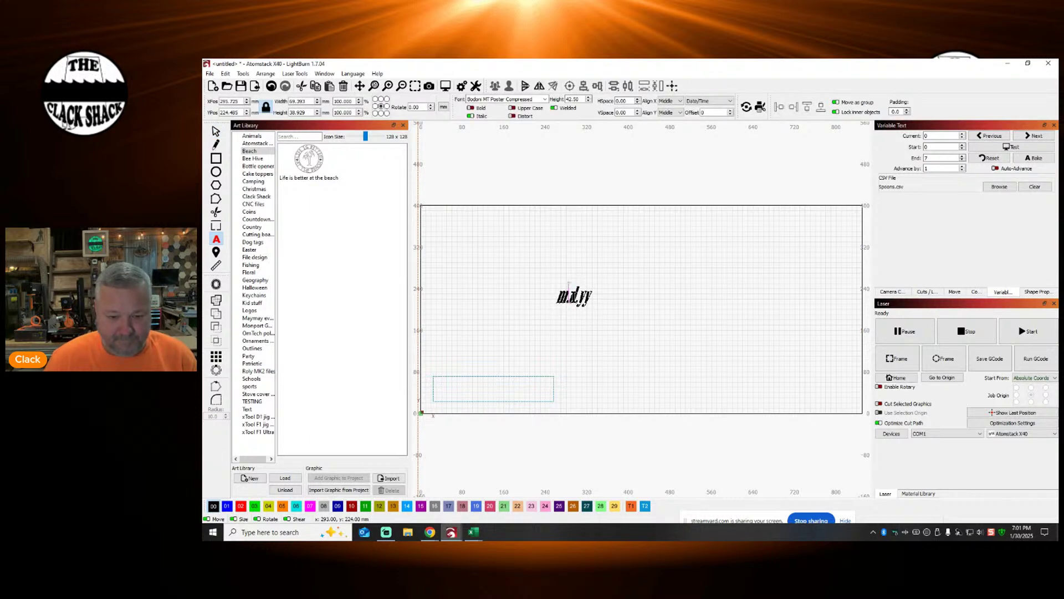
{"action": "key", "text": "BackSpace"}
{"action": "type", "text": "/"}
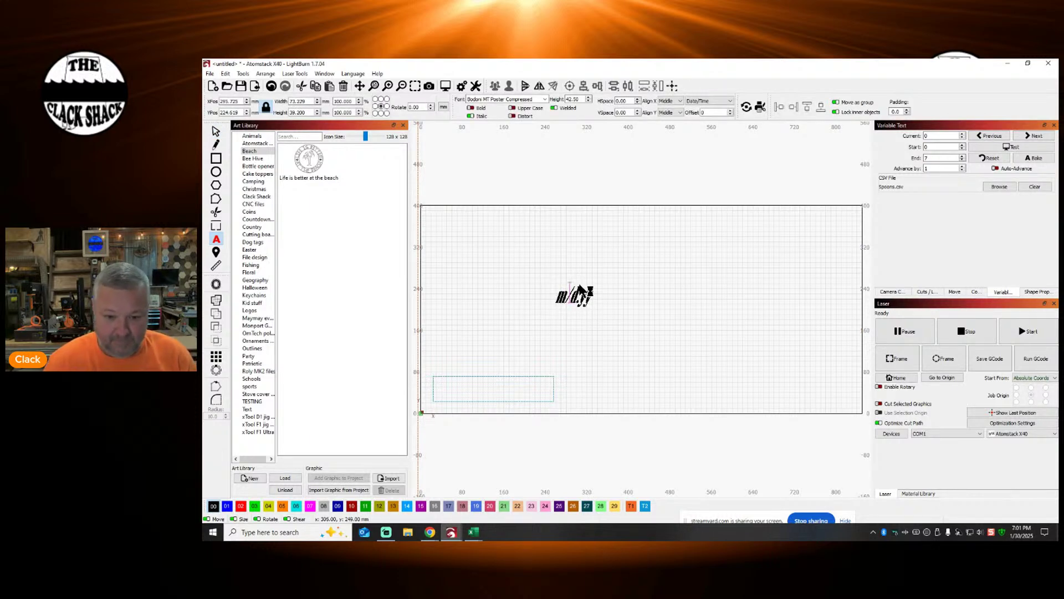
{"action": "key", "text": "BackSpace"}
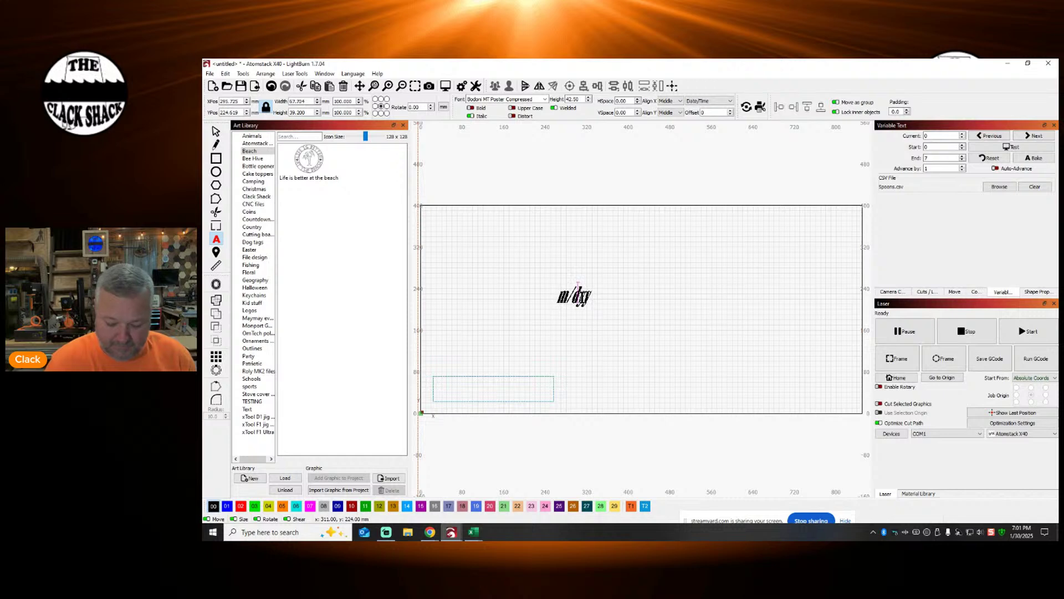
{"action": "type", "text": "/yy"}
{"action": "left_click", "coordinate": [216, 131]}
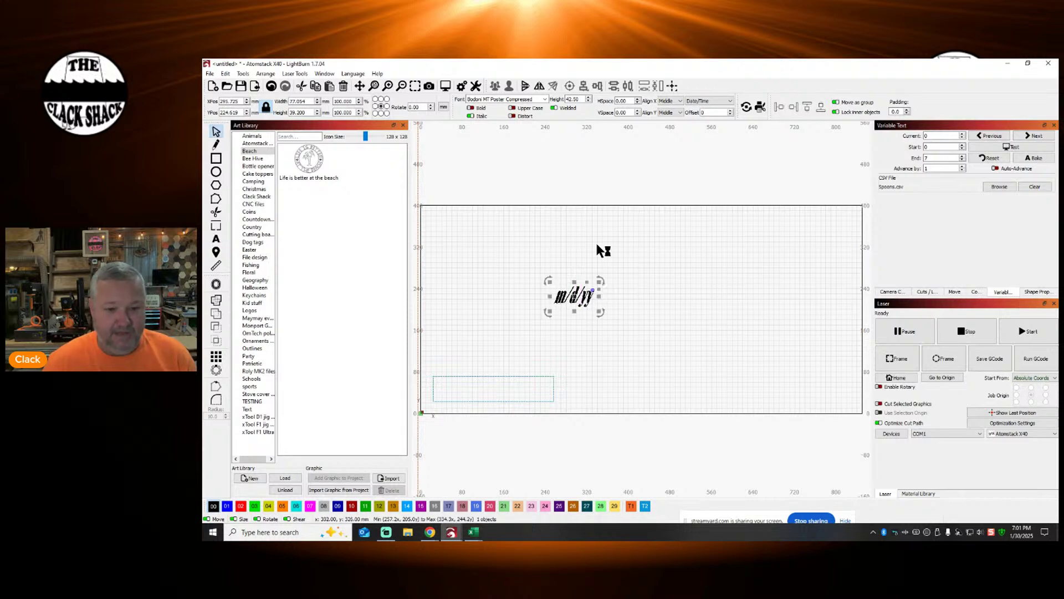
{"action": "left_click", "coordinate": [1006, 147]}
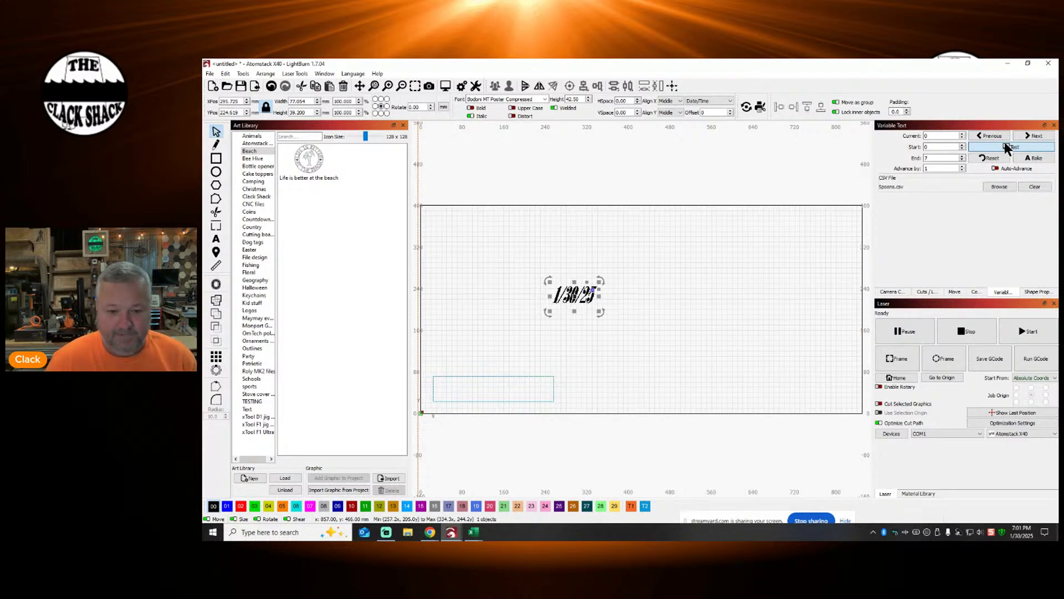
{"action": "left_click", "coordinate": [785, 253]}
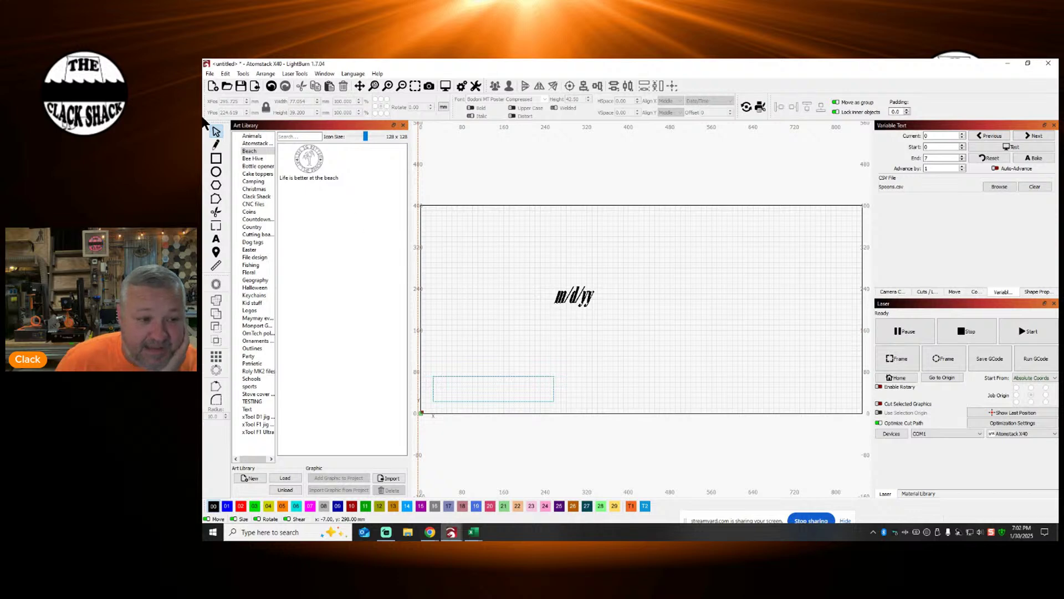
Step: Enlarge the m/d/yy text to about 189 mm wide and place it near the lower right of the work area
{"action": "left_click", "coordinate": [574, 295]}
{"action": "left_click_drag", "start_coordinate": [598, 284], "coordinate": [670, 372]}
{"action": "left_click", "coordinate": [730, 311]}
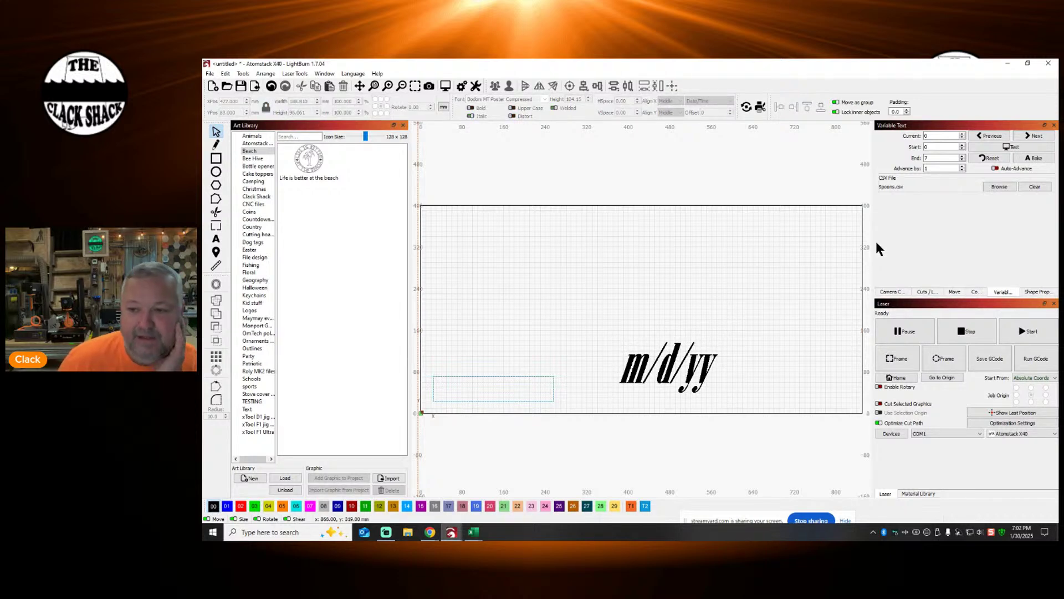
Step: Test the enlarged m/d/yy text repeatedly, set the variable text End value to 0, and open the text for editing
{"action": "left_click", "coordinate": [1012, 147]}
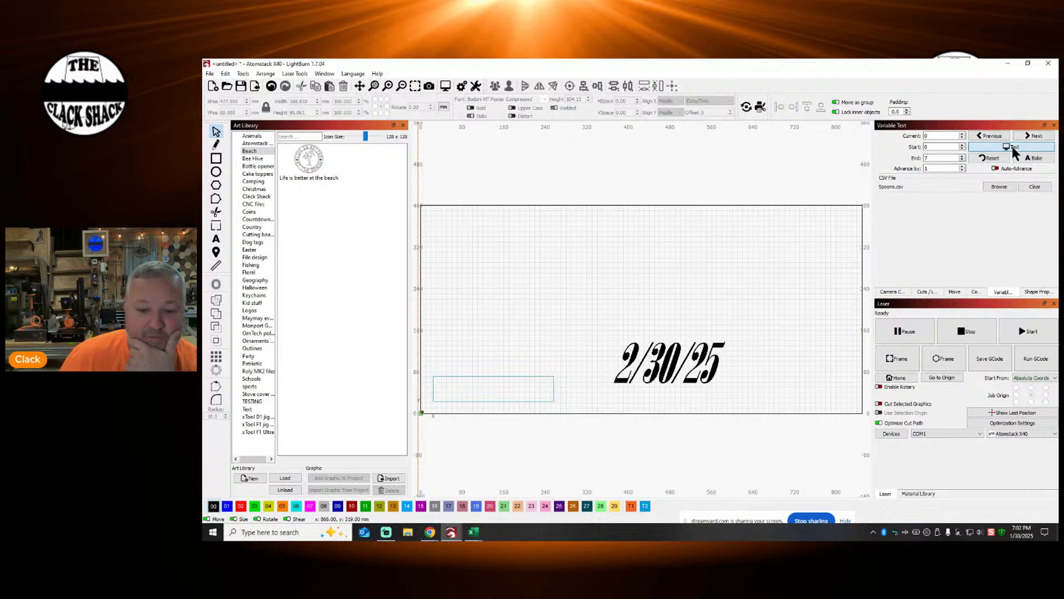
{"action": "left_click", "coordinate": [1012, 147]}
{"action": "double_click", "coordinate": [1012, 147]}
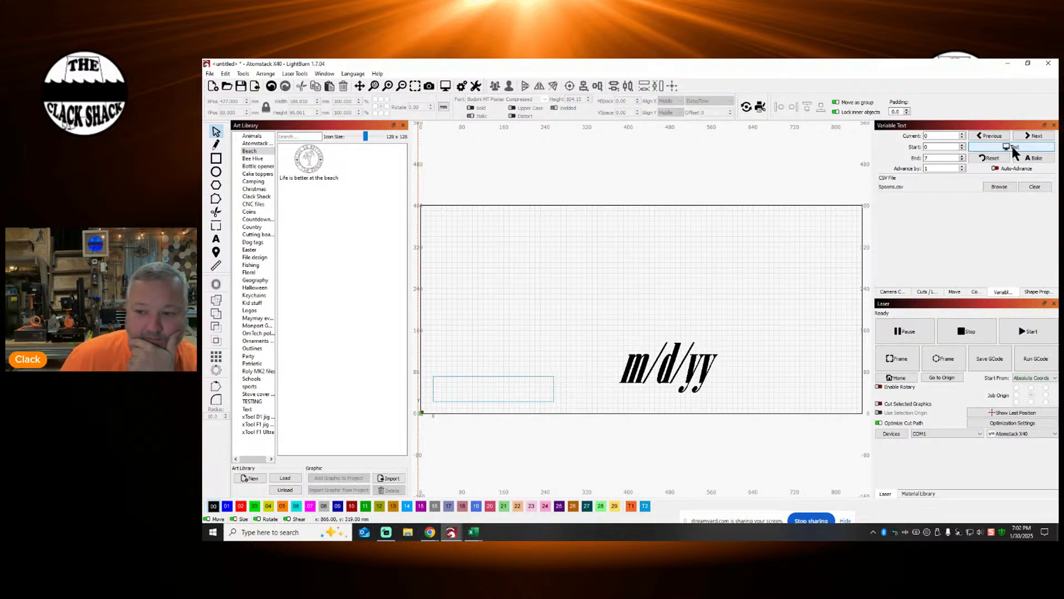
{"action": "left_click", "coordinate": [1012, 147]}
{"action": "left_click", "coordinate": [1012, 147]}
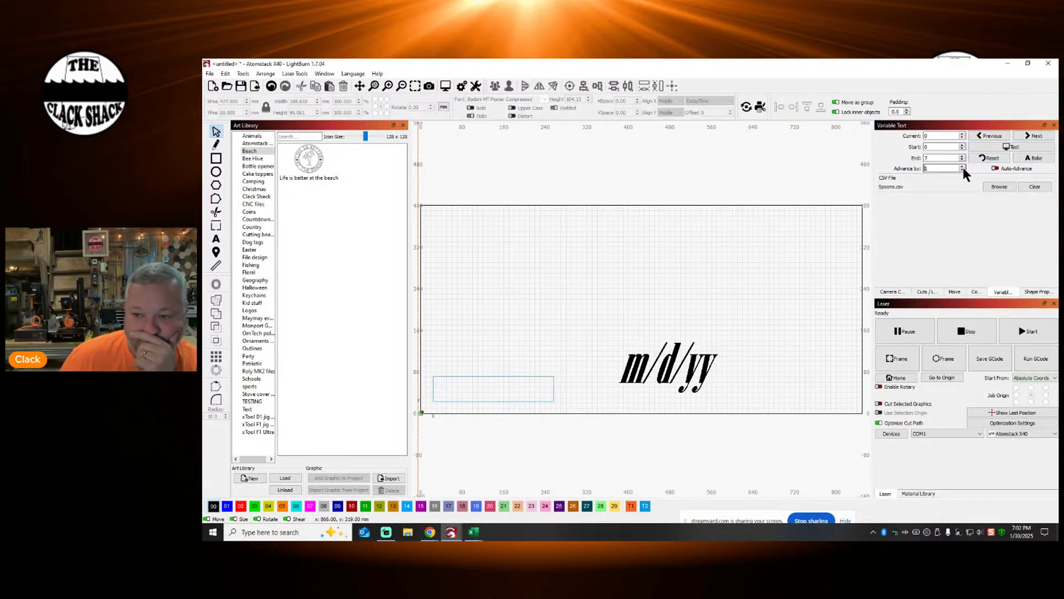
{"action": "left_click", "coordinate": [1011, 148]}
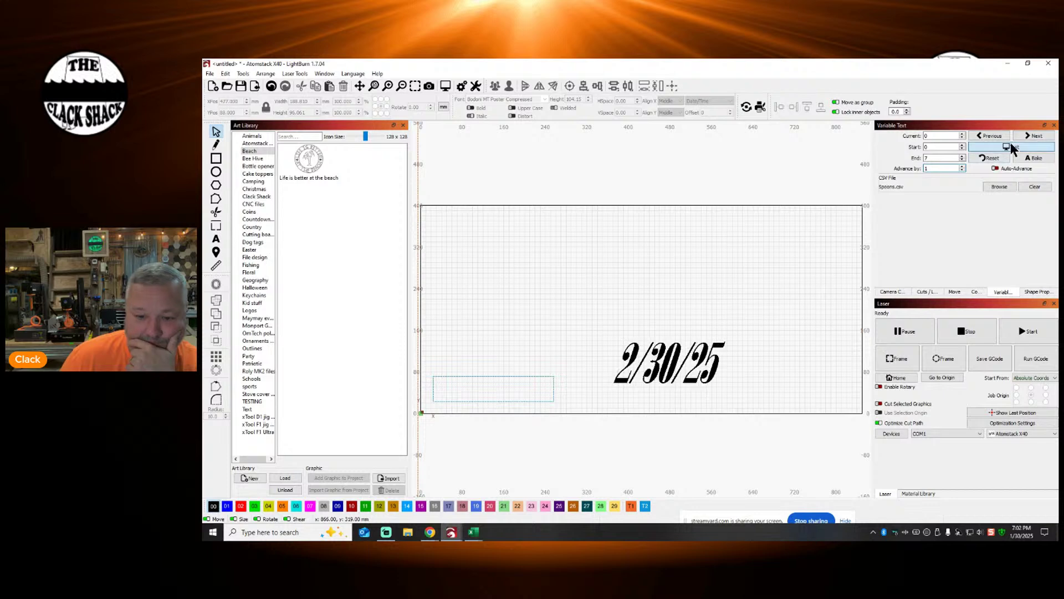
{"action": "left_click", "coordinate": [1012, 147]}
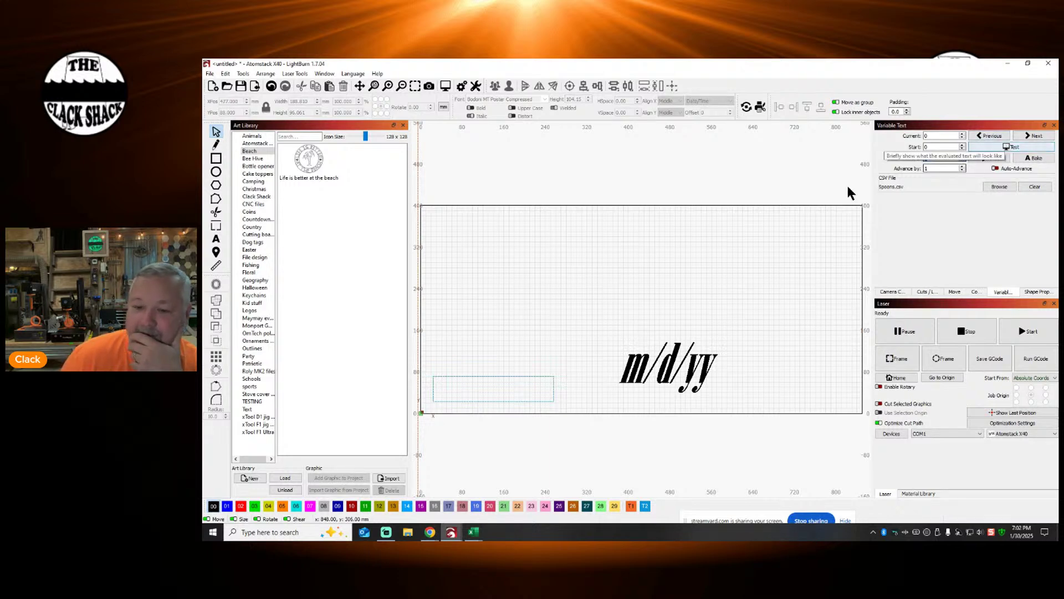
{"action": "left_click", "coordinate": [1011, 147]}
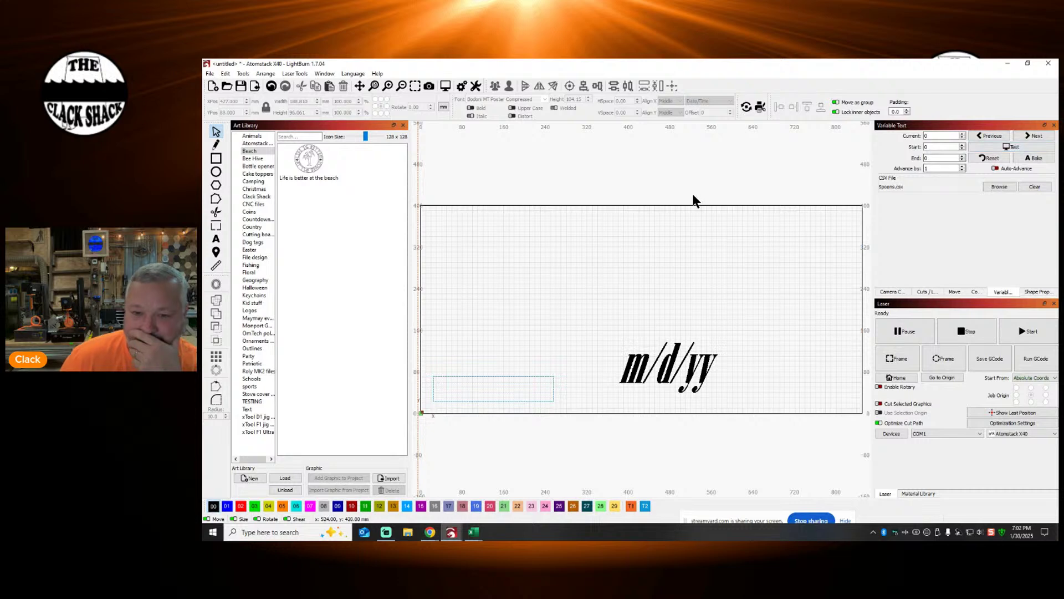
{"action": "double_click", "coordinate": [643, 363]}
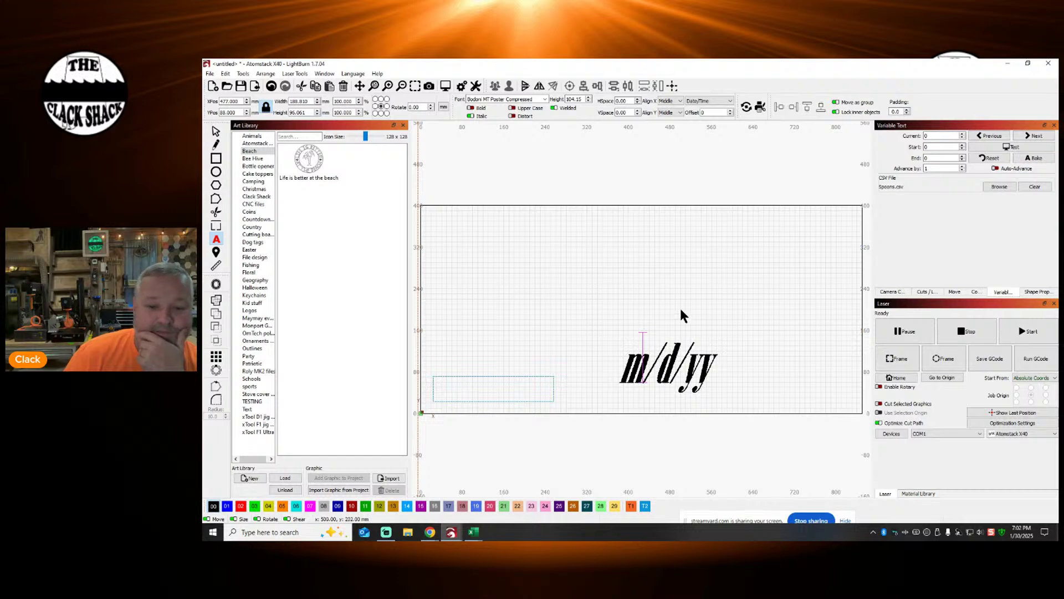
Step: Switch to the Variable Text in LightBurn page in the browser and review the Variable Text Manager controls and the Offset property
{"action": "left_click", "coordinate": [1003, 62]}
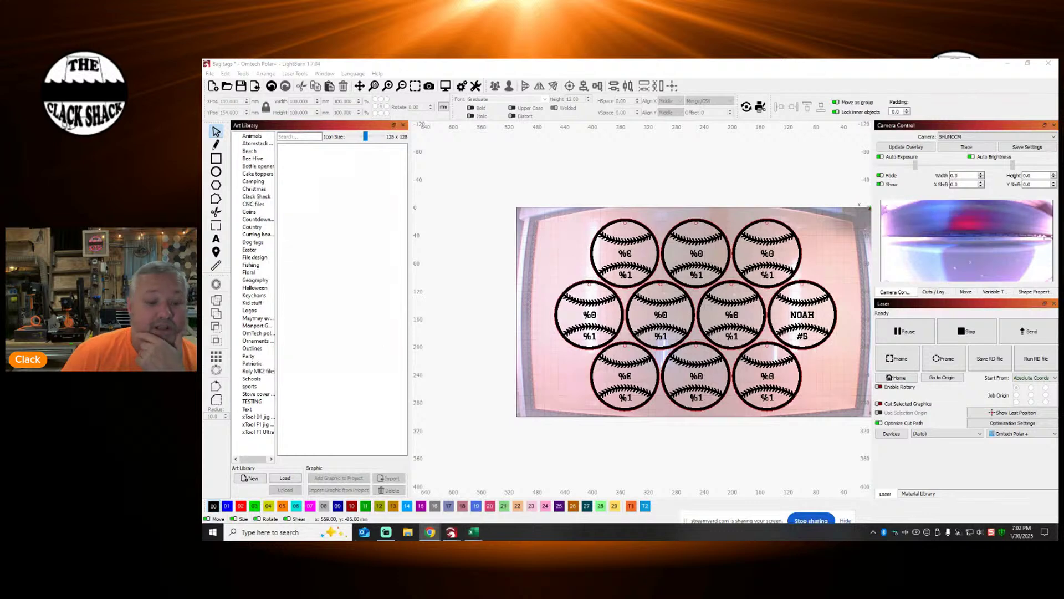
{"action": "mouse_move", "coordinate": [433, 533]}
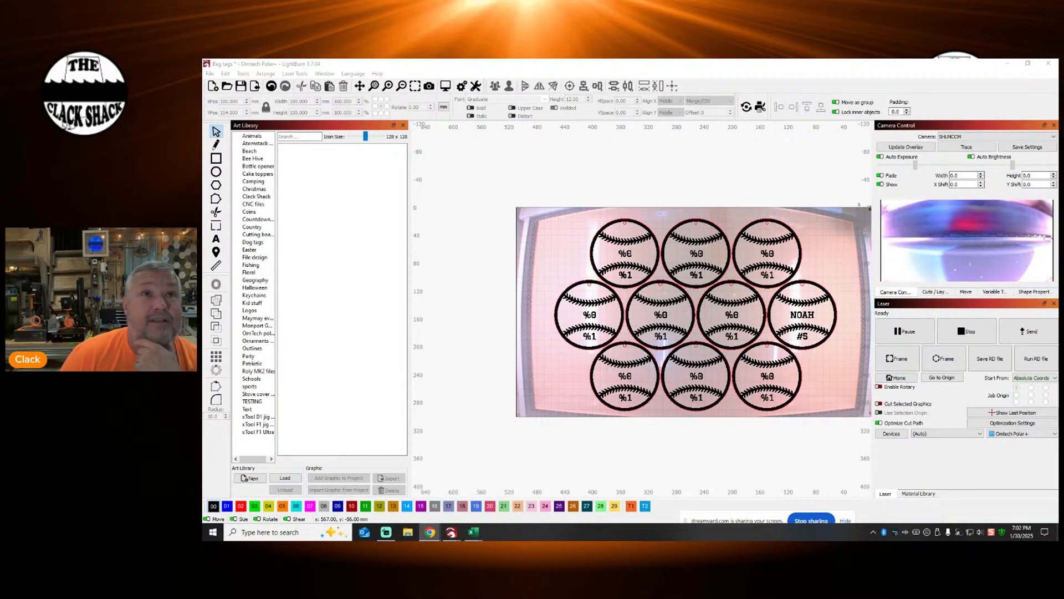
{"action": "left_click", "coordinate": [430, 532]}
{"action": "left_click", "coordinate": [431, 533]}
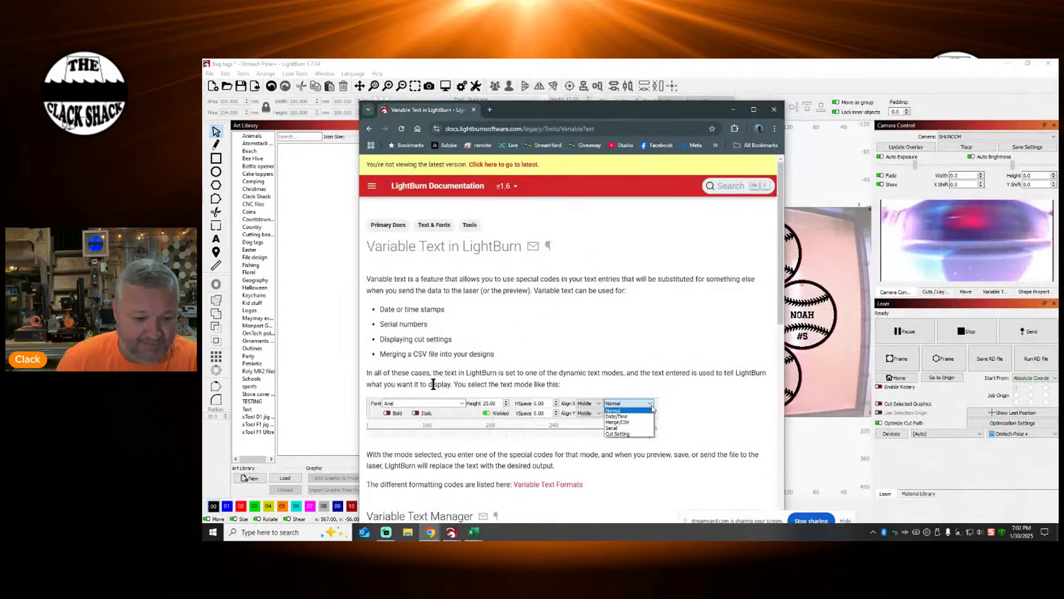
{"action": "scroll", "coordinate": [419, 352], "scroll_direction": "down", "scroll_amount": 2}
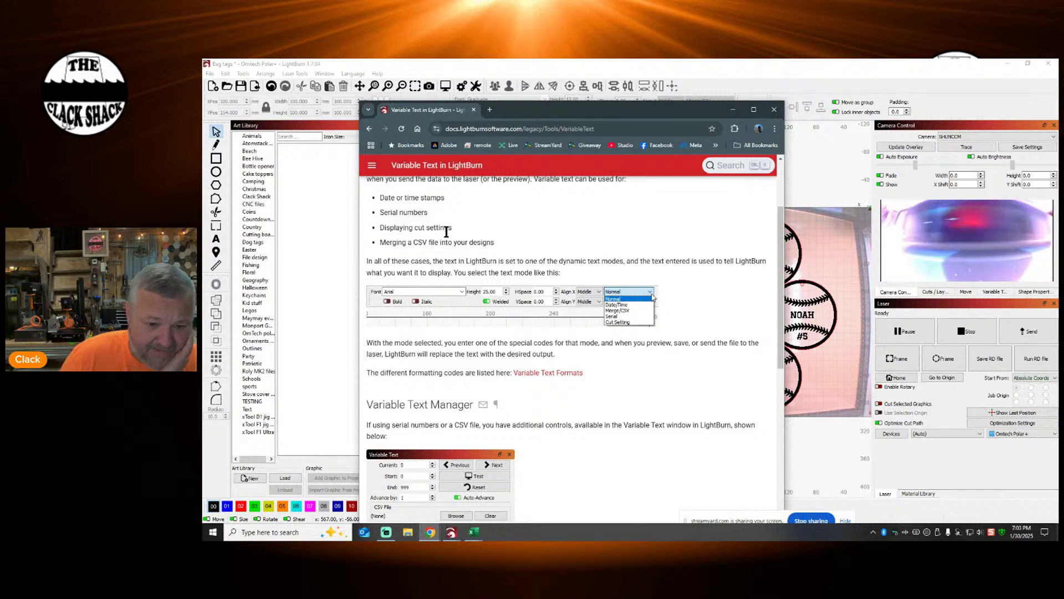
{"action": "scroll", "coordinate": [491, 353], "scroll_direction": "down", "scroll_amount": 2}
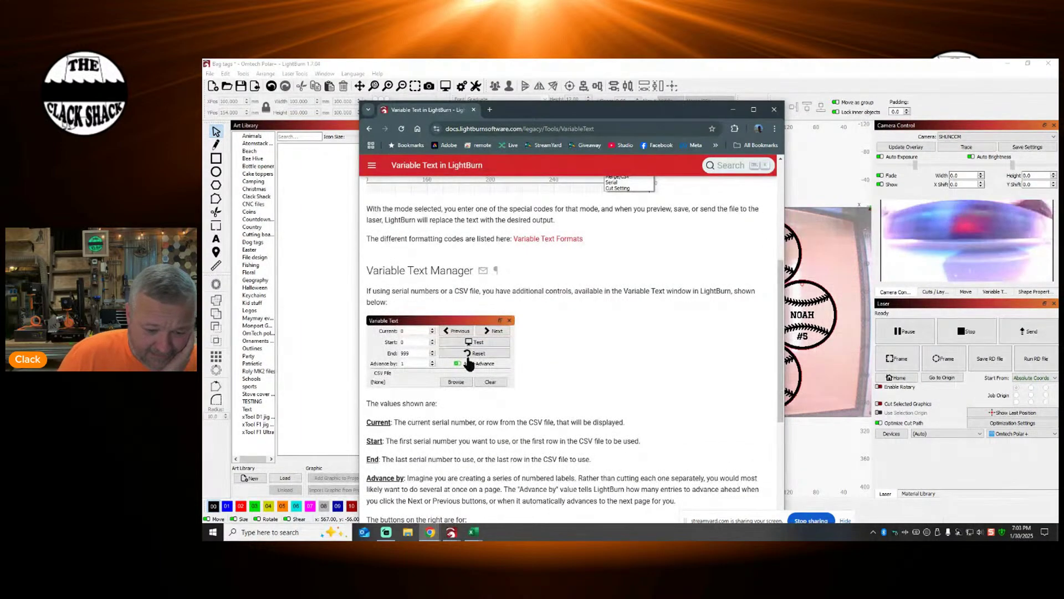
{"action": "scroll", "coordinate": [466, 363], "scroll_direction": "down", "scroll_amount": 5}
{"action": "scroll", "coordinate": [460, 365], "scroll_direction": "down", "scroll_amount": 1}
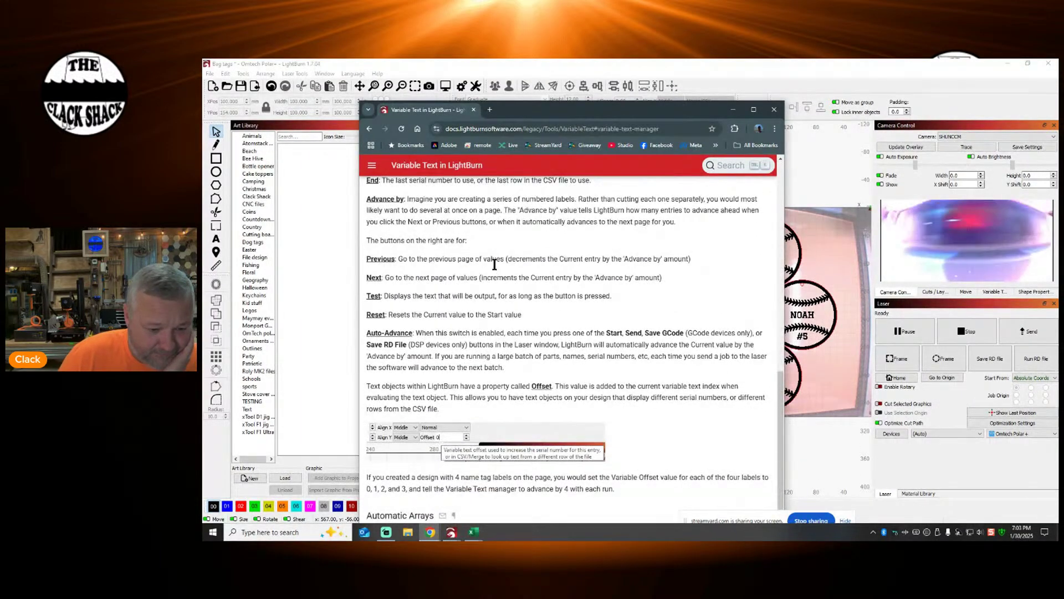
{"action": "scroll", "coordinate": [495, 265], "scroll_direction": "down", "scroll_amount": 1}
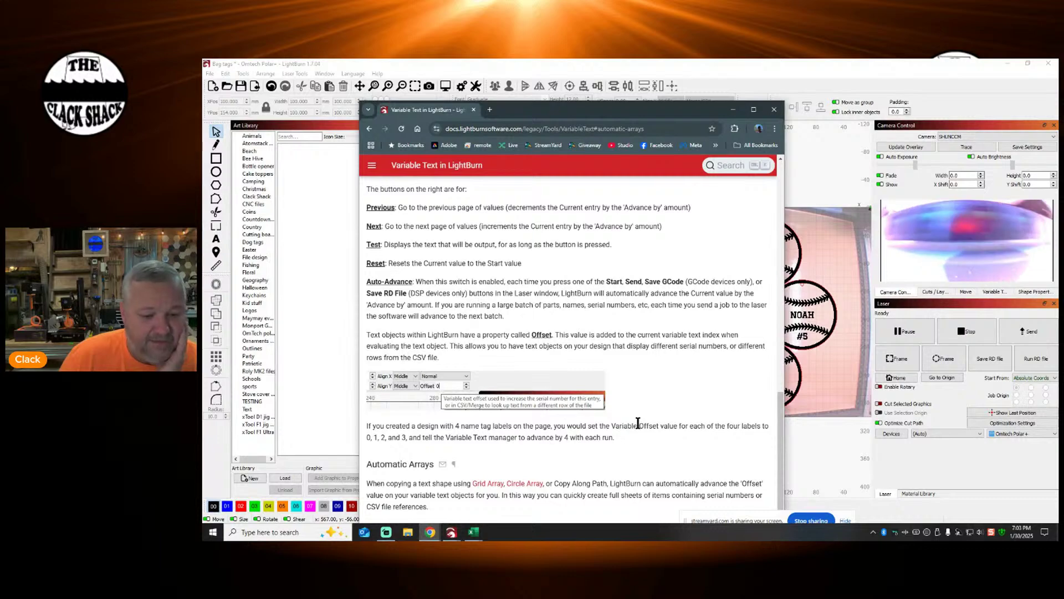
{"action": "scroll", "coordinate": [570, 322], "scroll_direction": "up", "scroll_amount": 4}
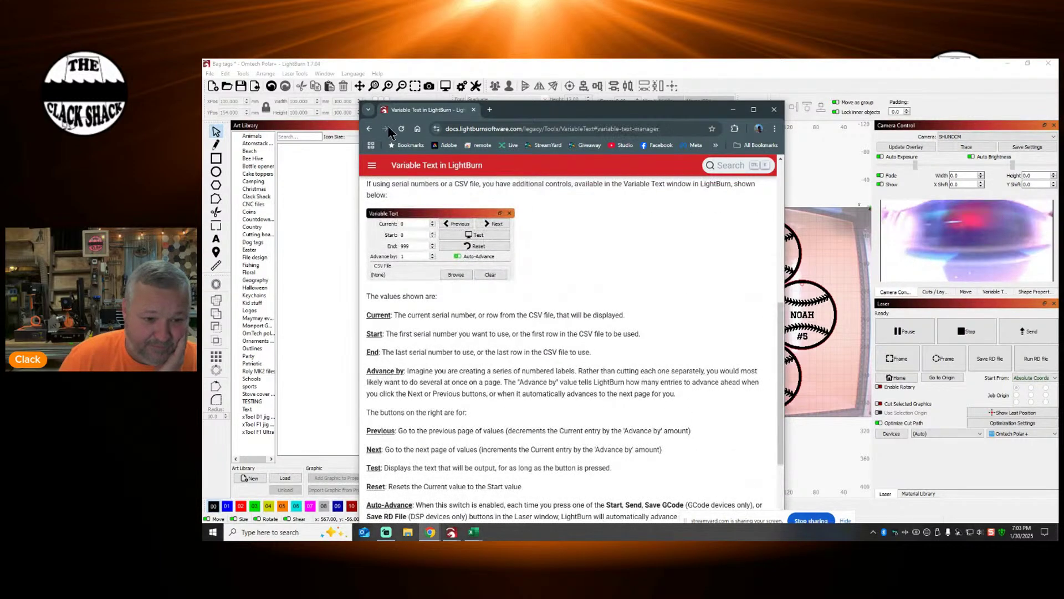
{"action": "left_click_drag", "start_coordinate": [540, 112], "coordinate": [544, 111]}
{"action": "left_click", "coordinate": [738, 108]}
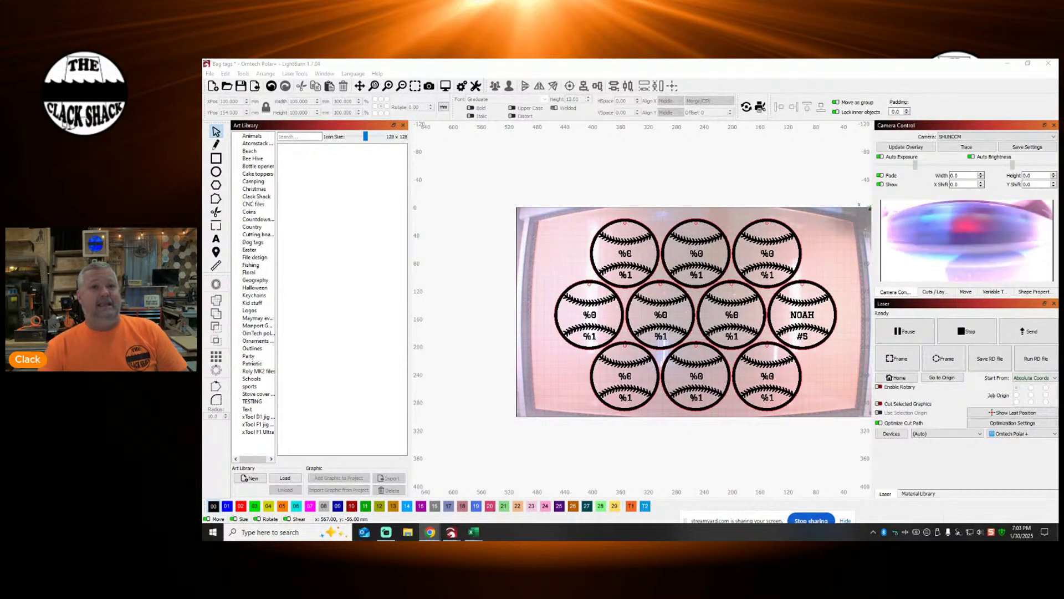
Step: Bring up the Variable Text Formatting page and review the date expressions and the time expressions
{"action": "key", "text": "alt+Tab"}
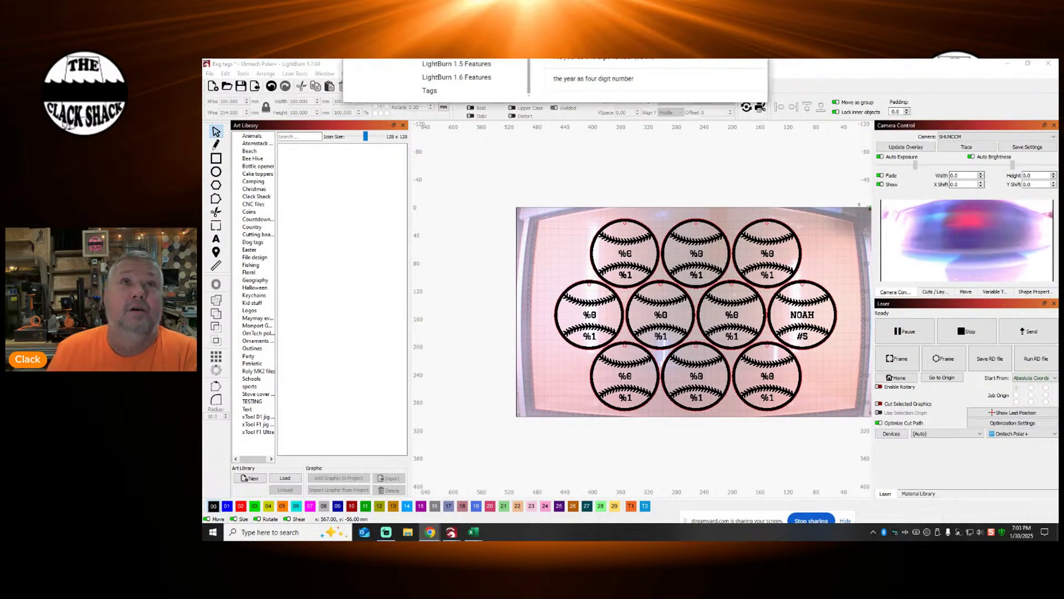
{"action": "left_click_drag", "start_coordinate": [565, 90], "coordinate": [570, 77]}
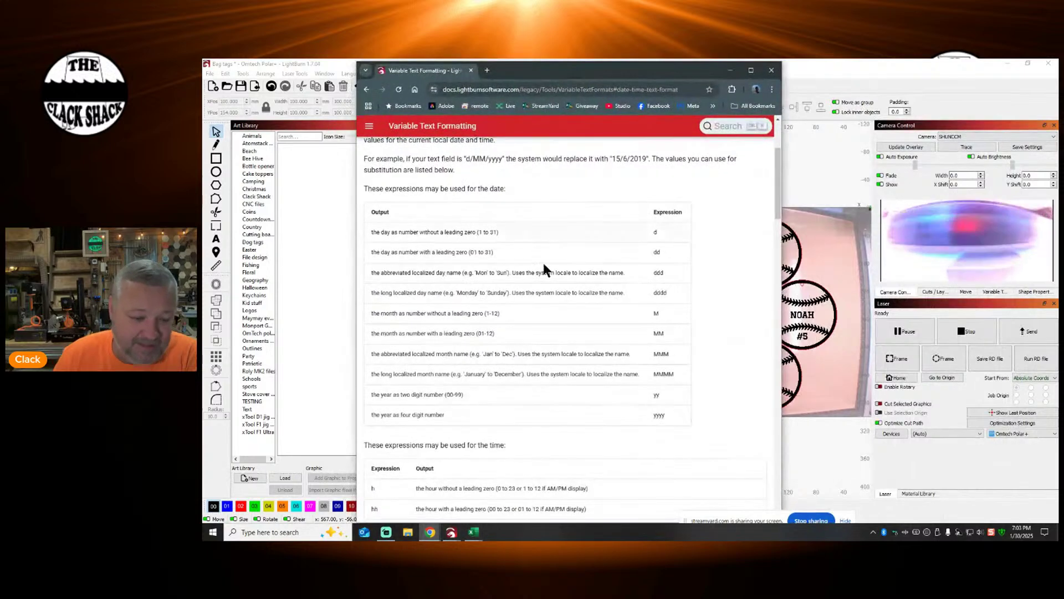
{"action": "scroll", "coordinate": [418, 381], "scroll_direction": "down", "scroll_amount": 3}
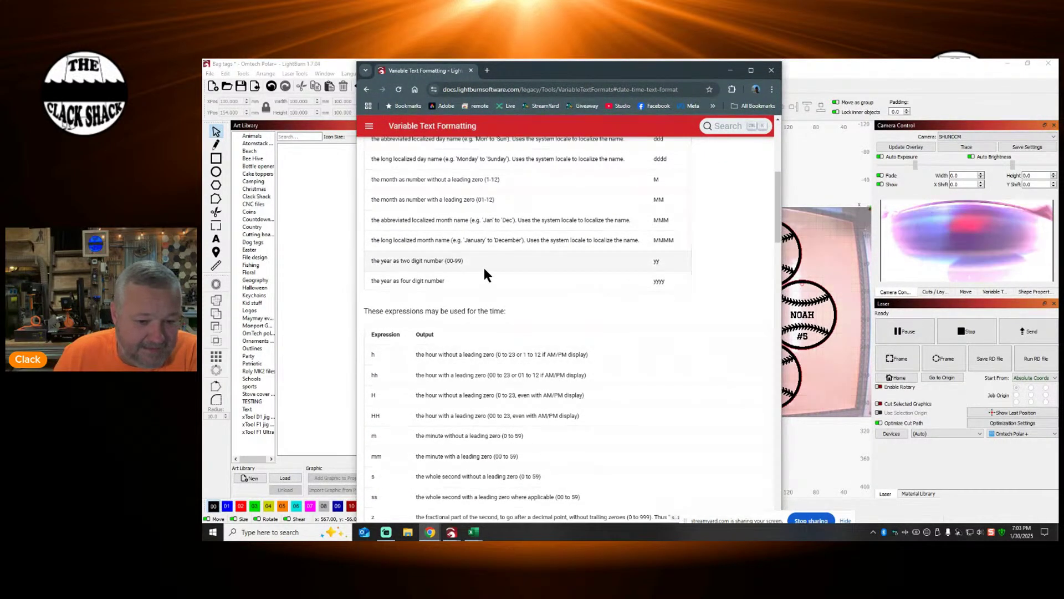
{"action": "scroll", "coordinate": [465, 288], "scroll_direction": "down", "scroll_amount": 3}
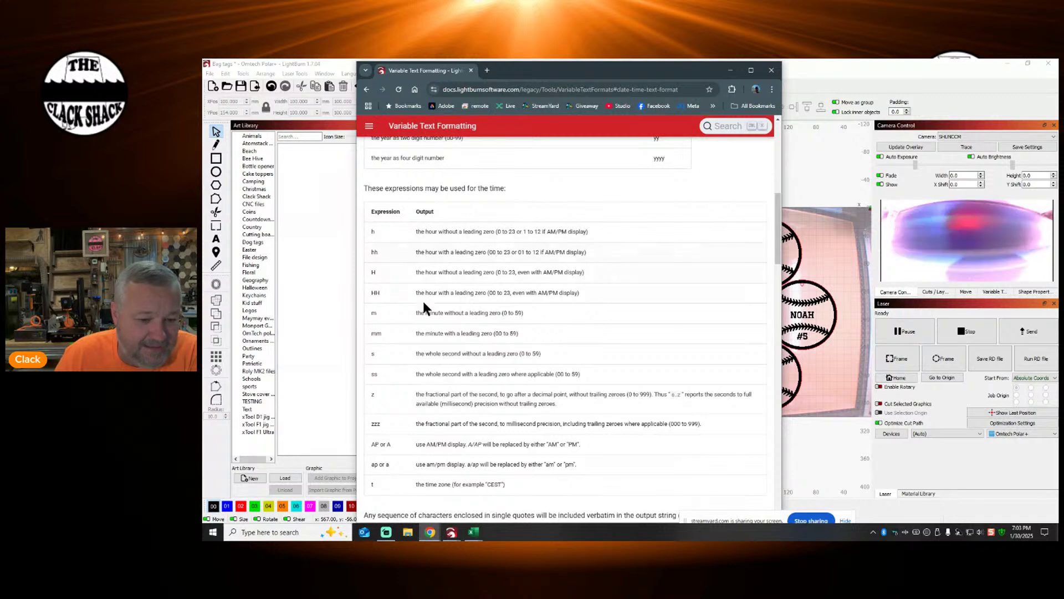
Step: Review the rest of the Variable Text Formatting page, covering example date strings, serial number, CSV/Merge and Cut Setting formats, and close the browser
{"action": "scroll", "coordinate": [423, 302], "scroll_direction": "down", "scroll_amount": 4}
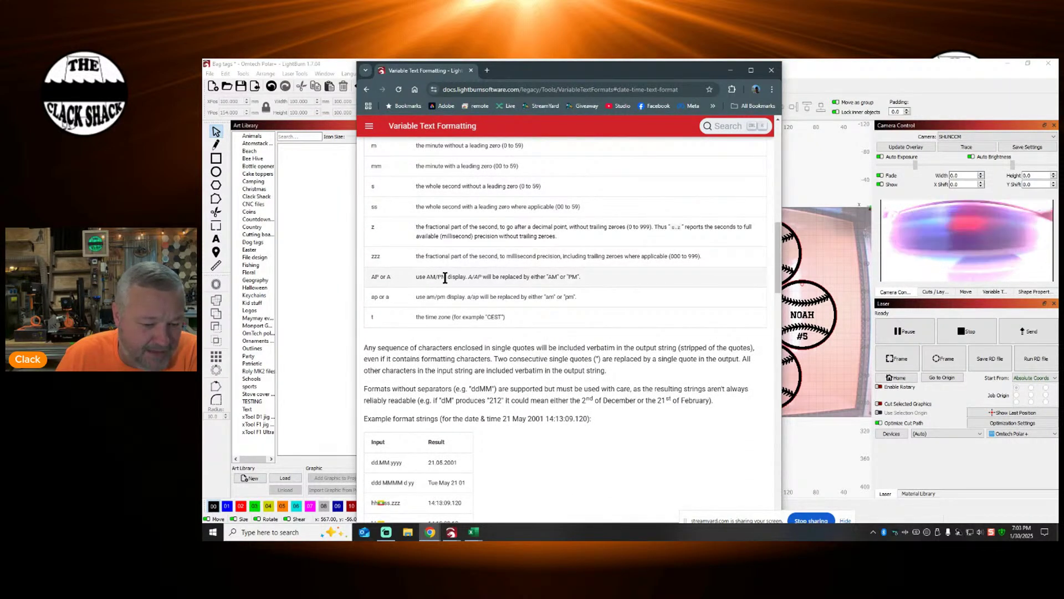
{"action": "scroll", "coordinate": [481, 280], "scroll_direction": "down", "scroll_amount": 4}
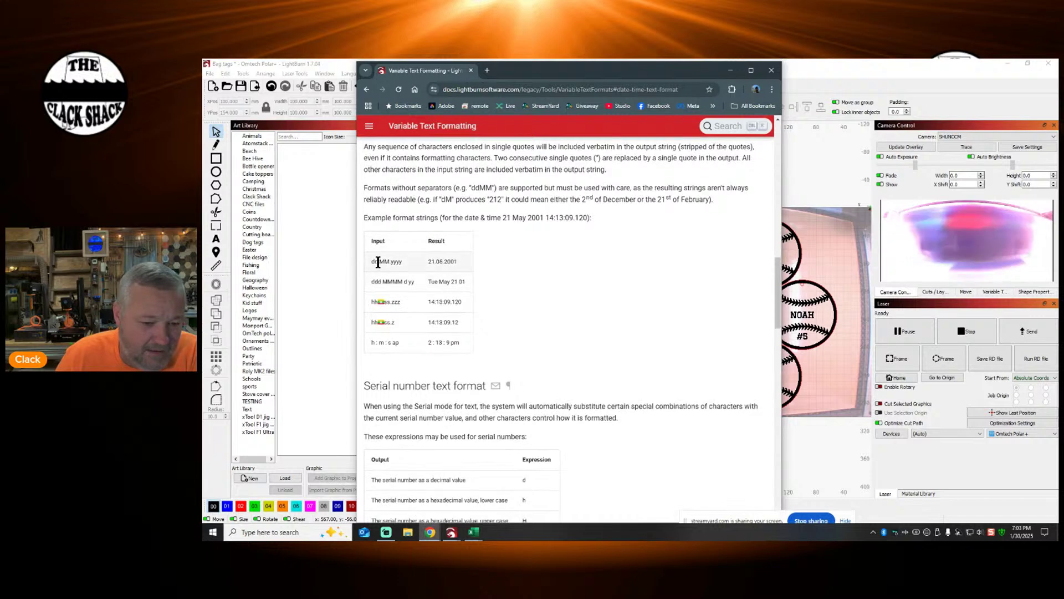
{"action": "scroll", "coordinate": [463, 282], "scroll_direction": "down", "scroll_amount": 3}
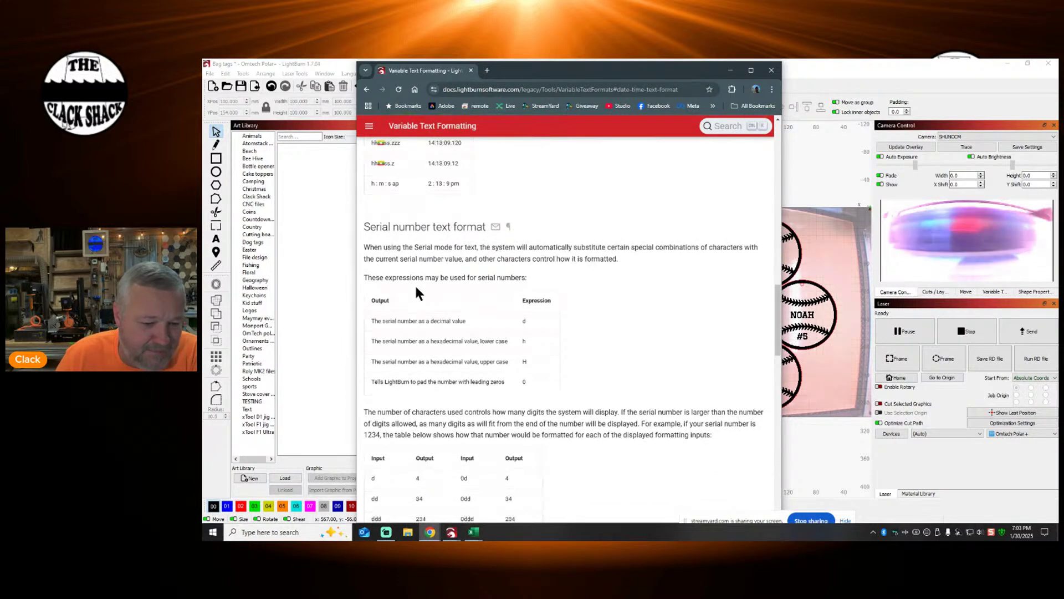
{"action": "scroll", "coordinate": [416, 266], "scroll_direction": "down", "scroll_amount": 3}
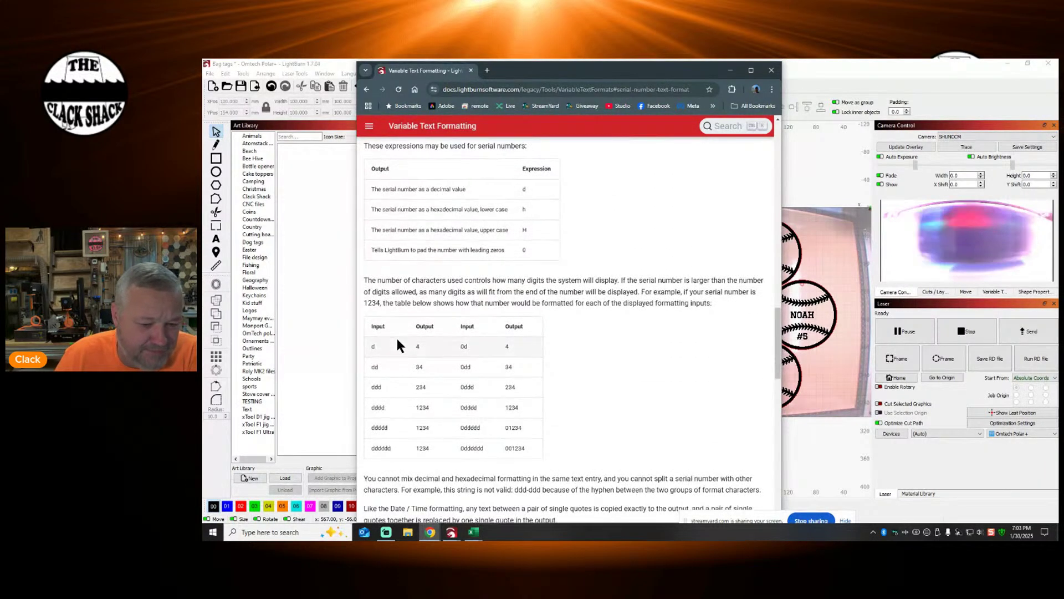
{"action": "scroll", "coordinate": [416, 311], "scroll_direction": "down", "scroll_amount": 3}
{"action": "scroll", "coordinate": [439, 299], "scroll_direction": "down", "scroll_amount": 1}
{"action": "scroll", "coordinate": [448, 292], "scroll_direction": "down", "scroll_amount": 6}
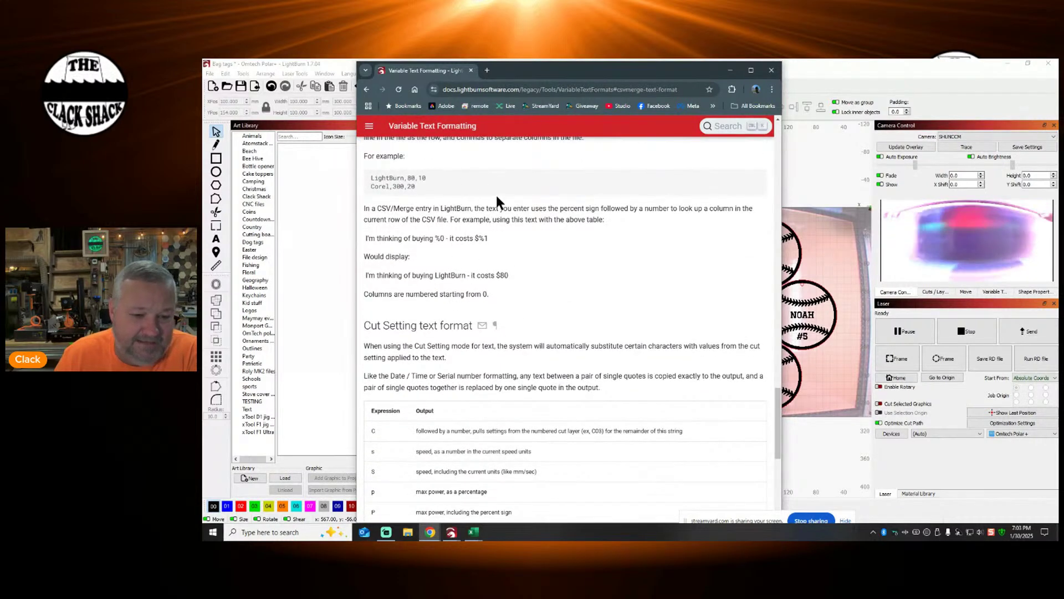
{"action": "scroll", "coordinate": [534, 367], "scroll_direction": "down", "scroll_amount": 2}
{"action": "scroll", "coordinate": [610, 344], "scroll_direction": "down", "scroll_amount": 3}
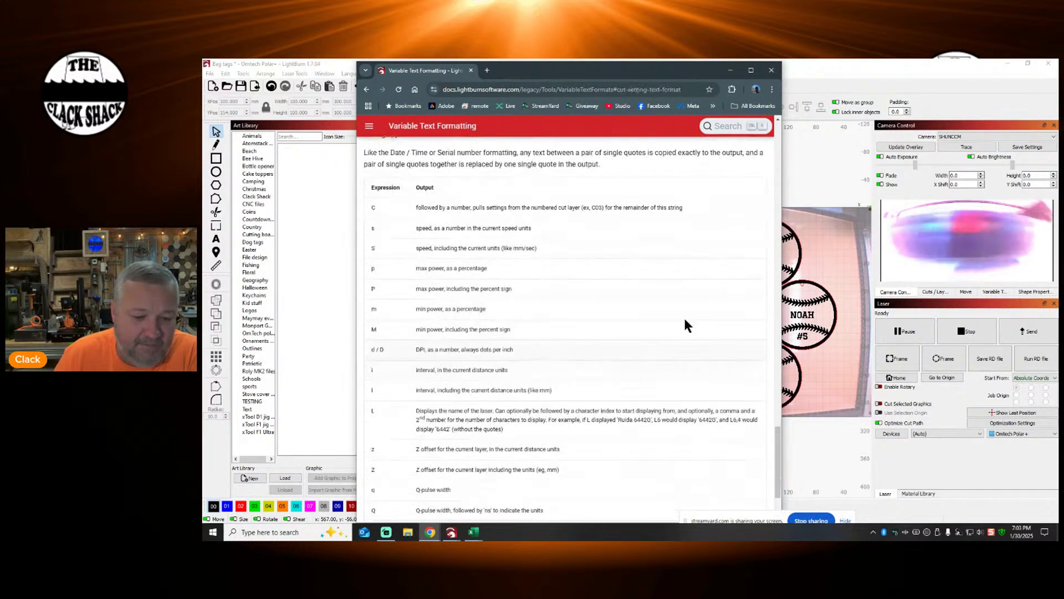
{"action": "left_click", "coordinate": [771, 70]}
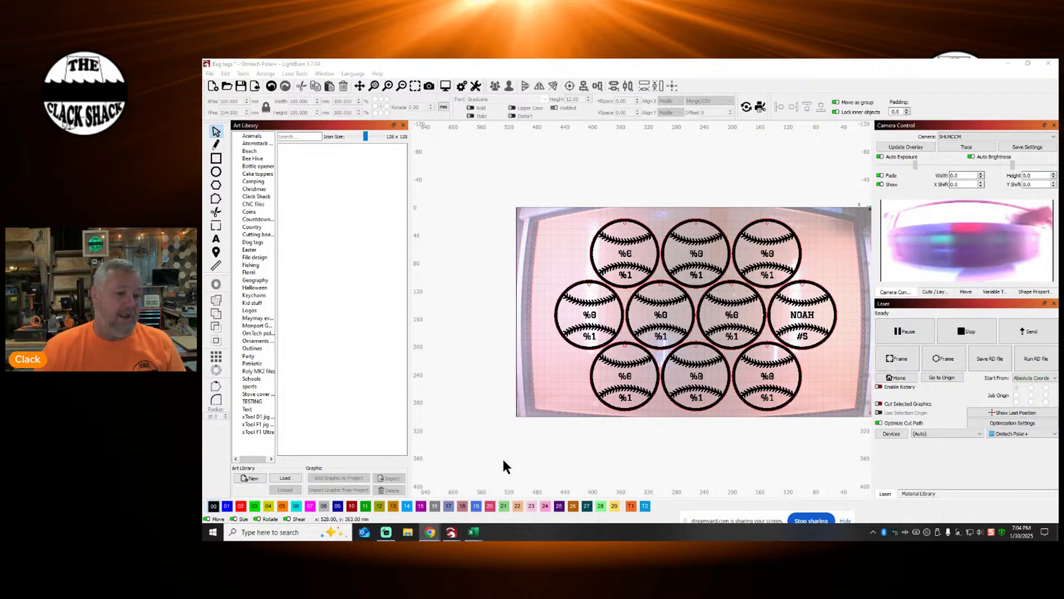
Step: Find and launch Notepad, and maximize its window
{"action": "left_click", "coordinate": [294, 533]}
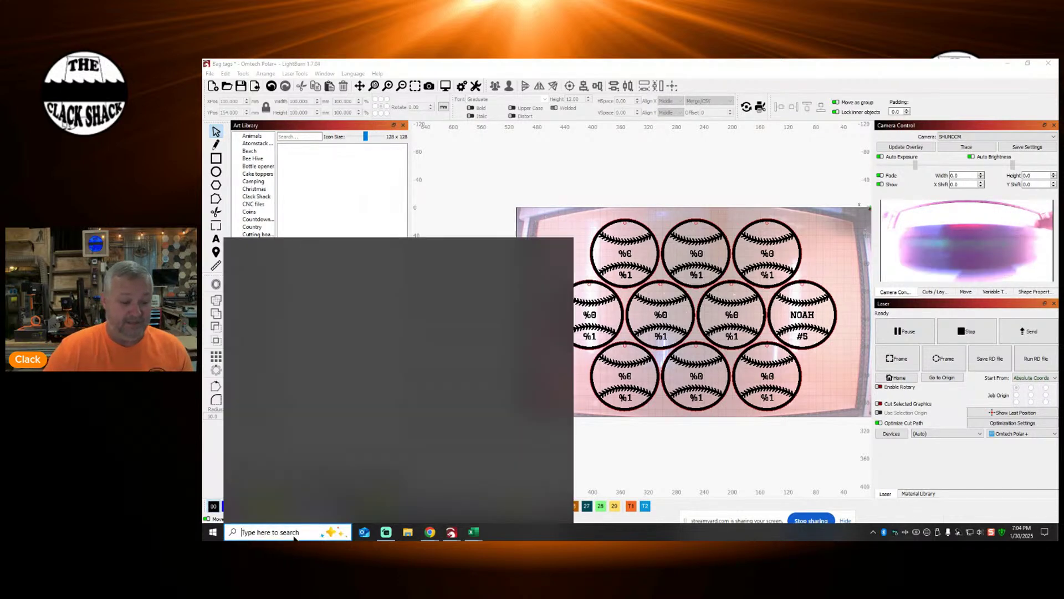
{"action": "type", "text": "notepad"}
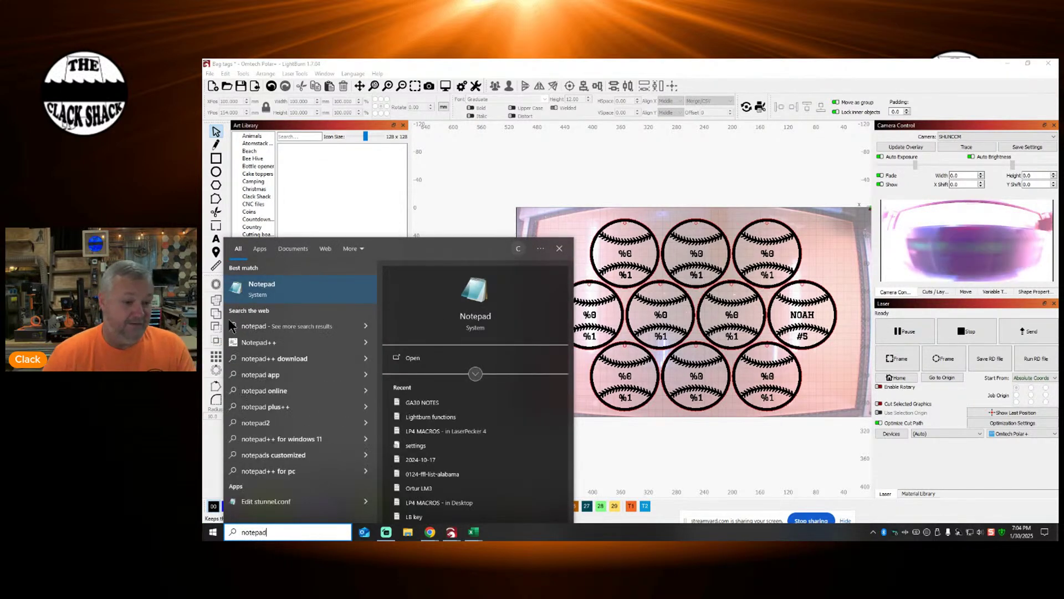
{"action": "left_click", "coordinate": [274, 285]}
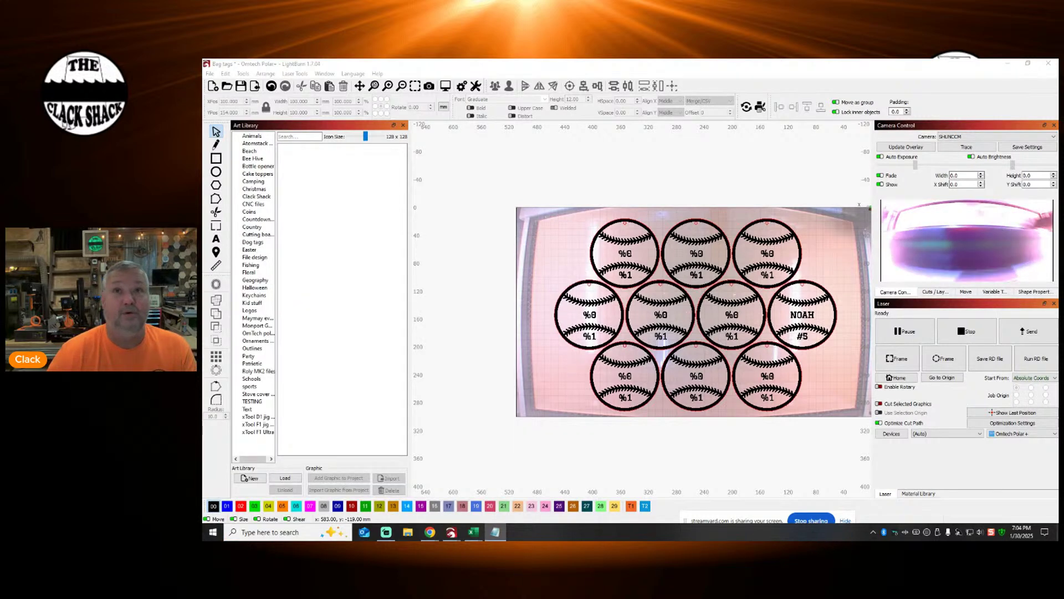
{"action": "left_click_drag", "start_coordinate": [872, 189], "coordinate": [670, 151]}
{"action": "left_click", "coordinate": [935, 153]}
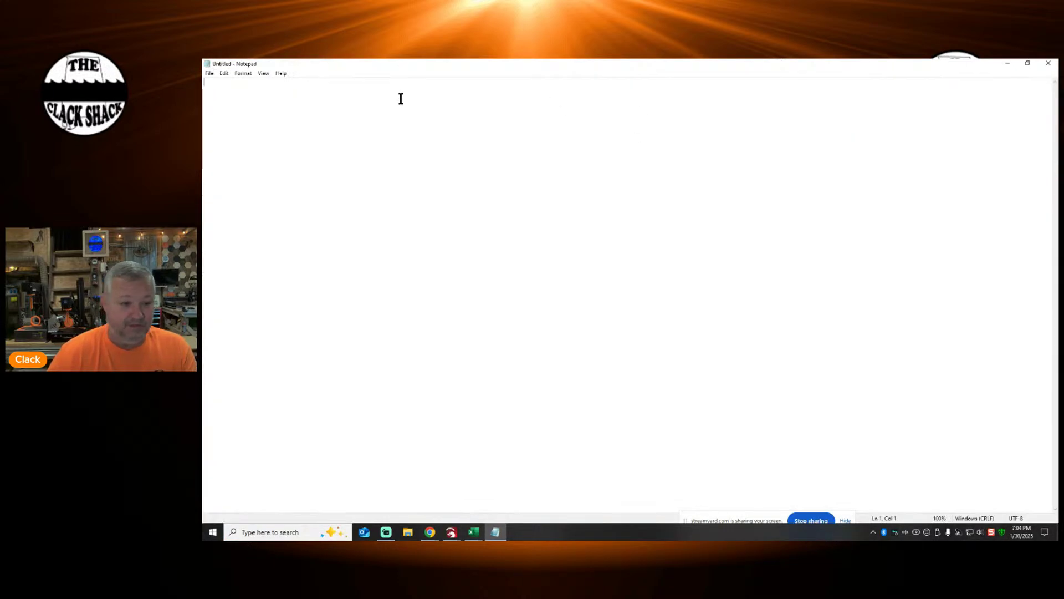
Step: Open the Spoons CSV file from the Downloads folder in Notepad with all file types listed
{"action": "left_click", "coordinate": [215, 74]}
{"action": "left_click", "coordinate": [226, 102]}
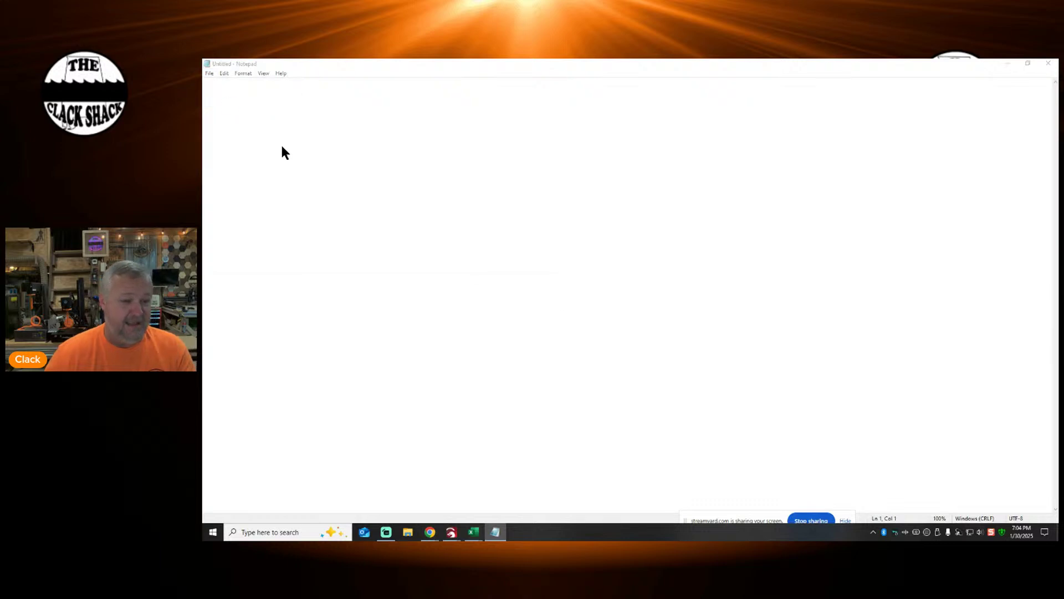
{"action": "left_click", "coordinate": [242, 184]}
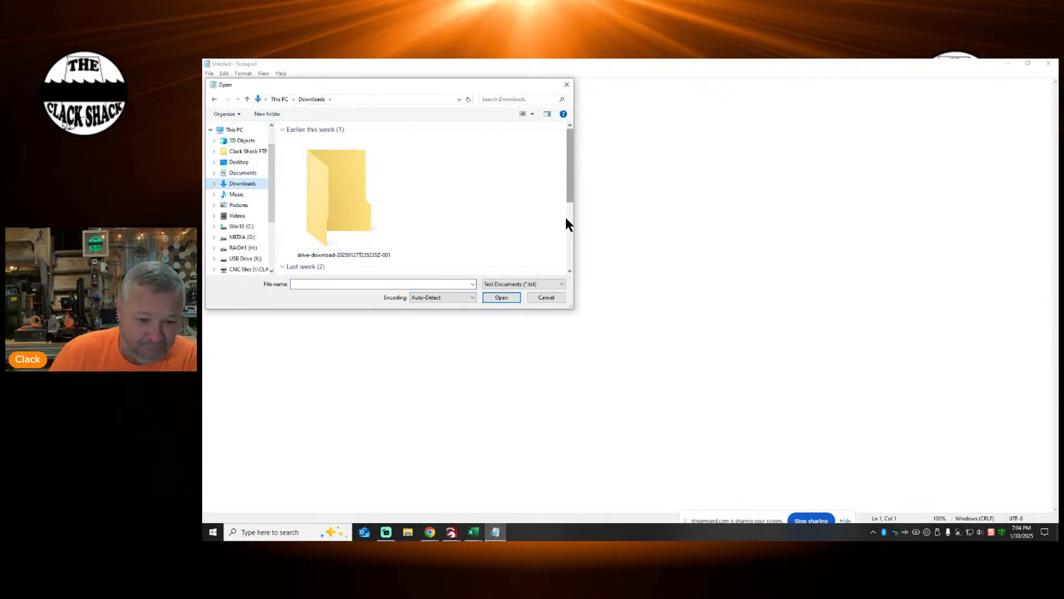
{"action": "left_click", "coordinate": [546, 283]}
{"action": "left_click", "coordinate": [510, 298]}
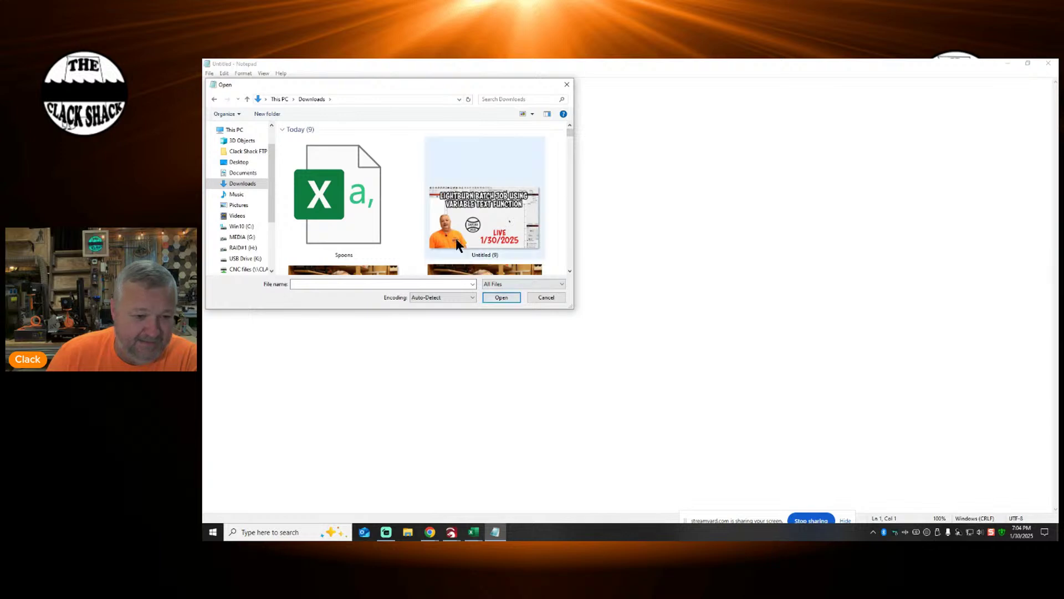
{"action": "double_click", "coordinate": [357, 191]}
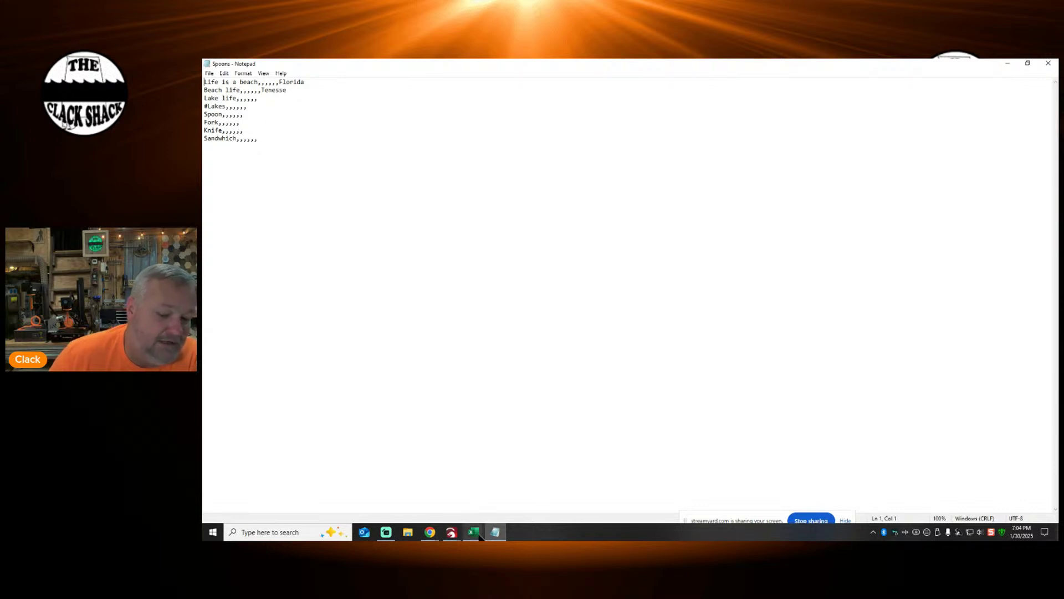
Step: Switch to the Spoons workbook in Excel and split column A with Text to Columns, using the Delimited type with Tab and Space delimiters
{"action": "mouse_move", "coordinate": [475, 534]}
{"action": "left_click", "coordinate": [510, 486]}
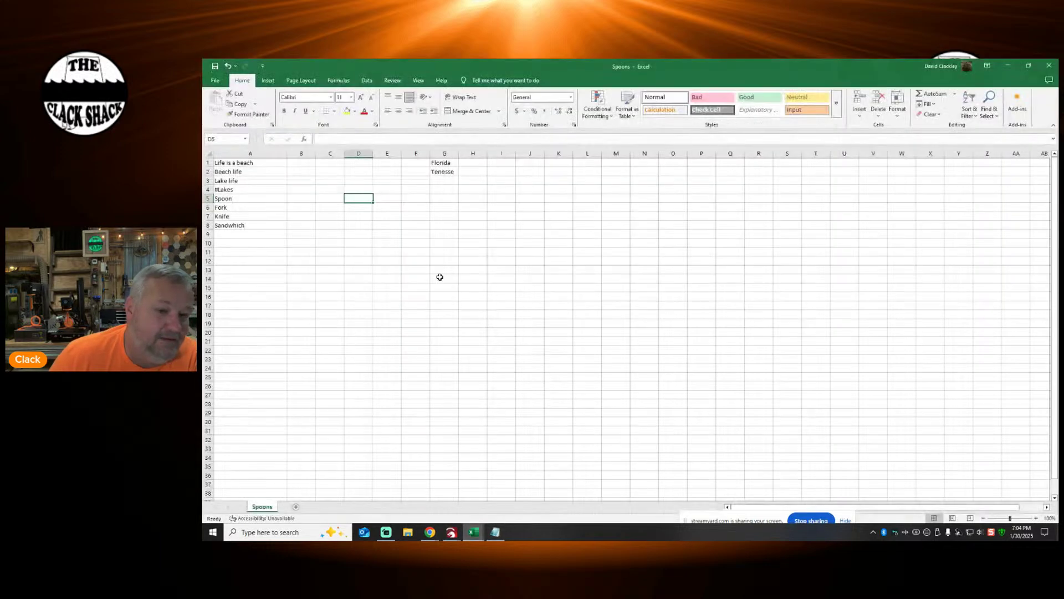
{"action": "left_click", "coordinate": [405, 251]}
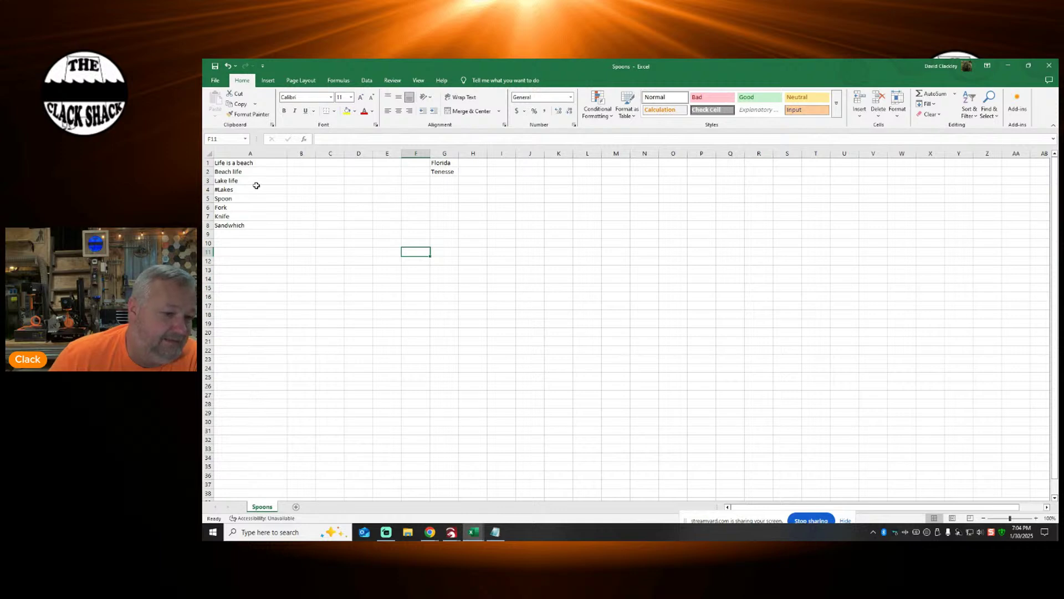
{"action": "left_click", "coordinate": [251, 153]}
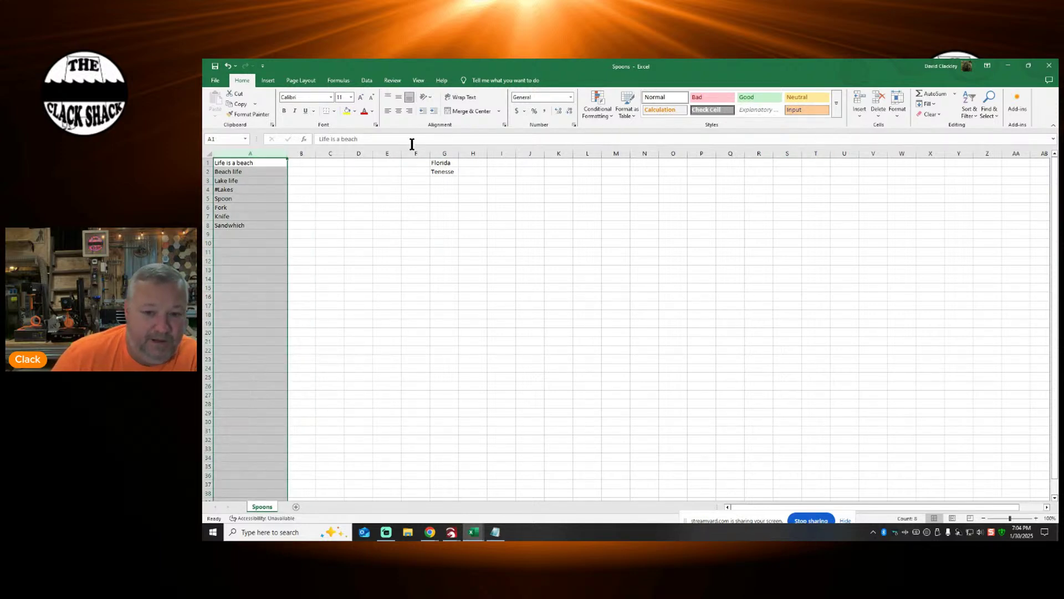
{"action": "left_click", "coordinate": [365, 81]}
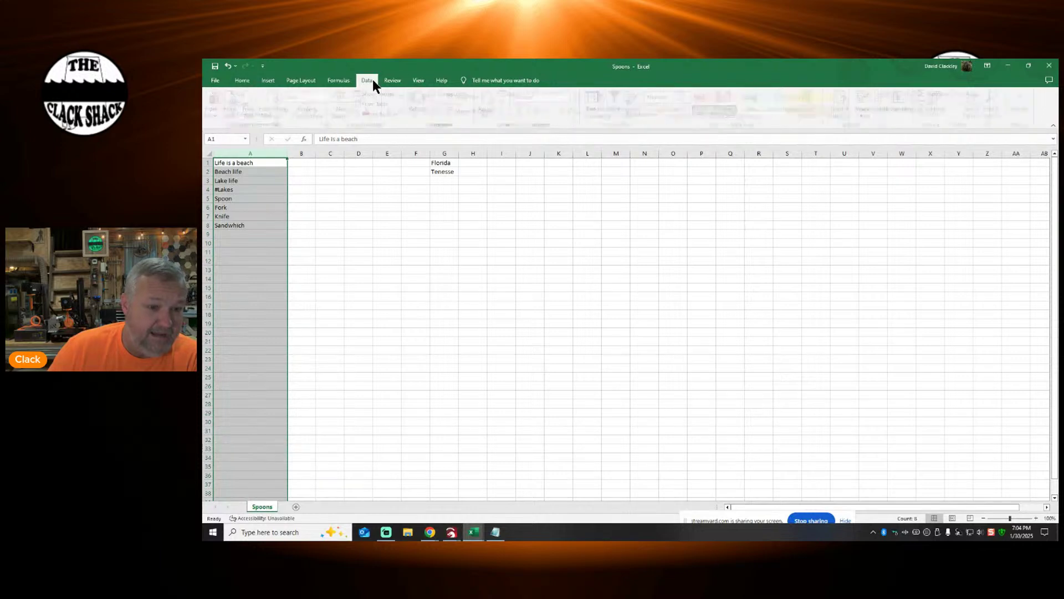
{"action": "left_click", "coordinate": [683, 111]}
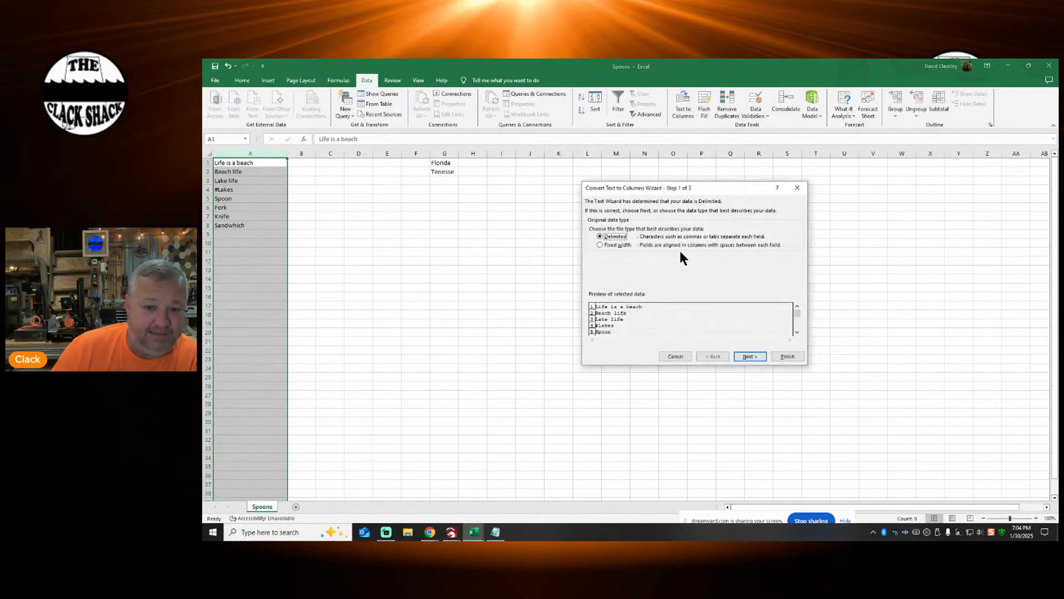
{"action": "left_click", "coordinate": [748, 356]}
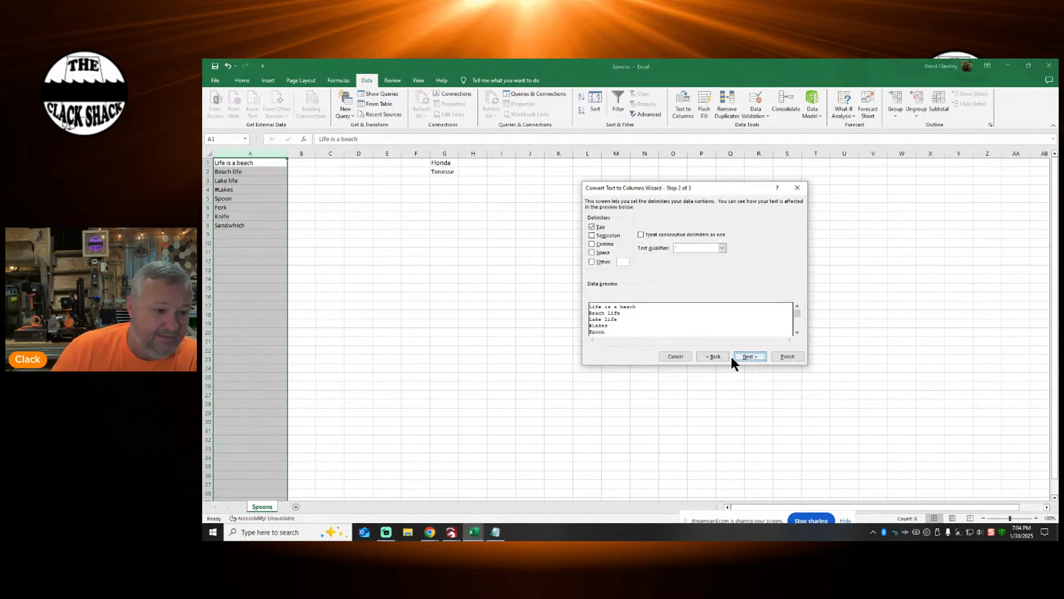
{"action": "left_click", "coordinate": [592, 252]}
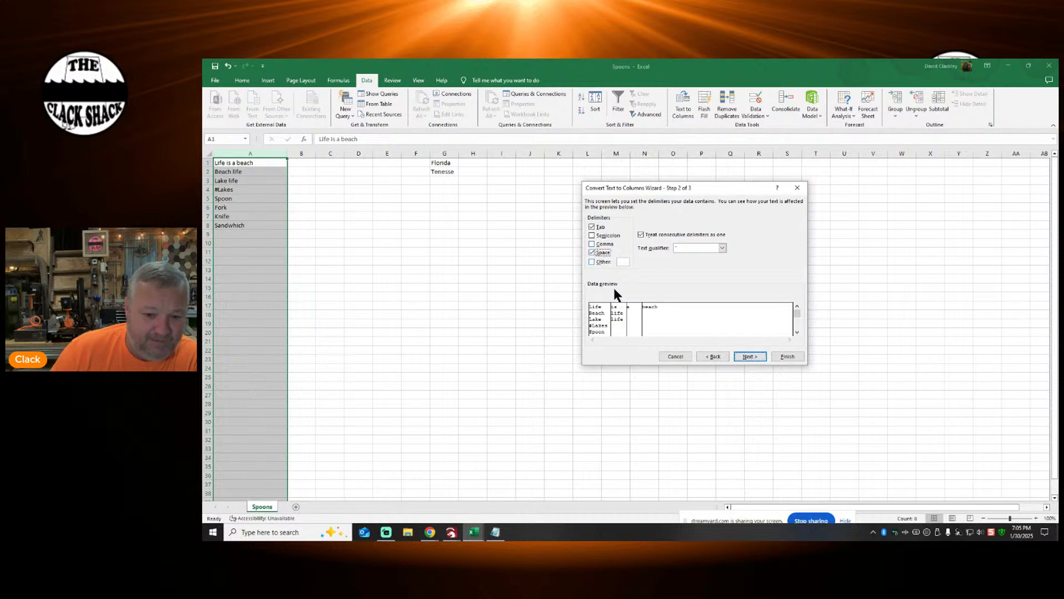
{"action": "left_click", "coordinate": [750, 355]}
{"action": "left_click", "coordinate": [785, 357]}
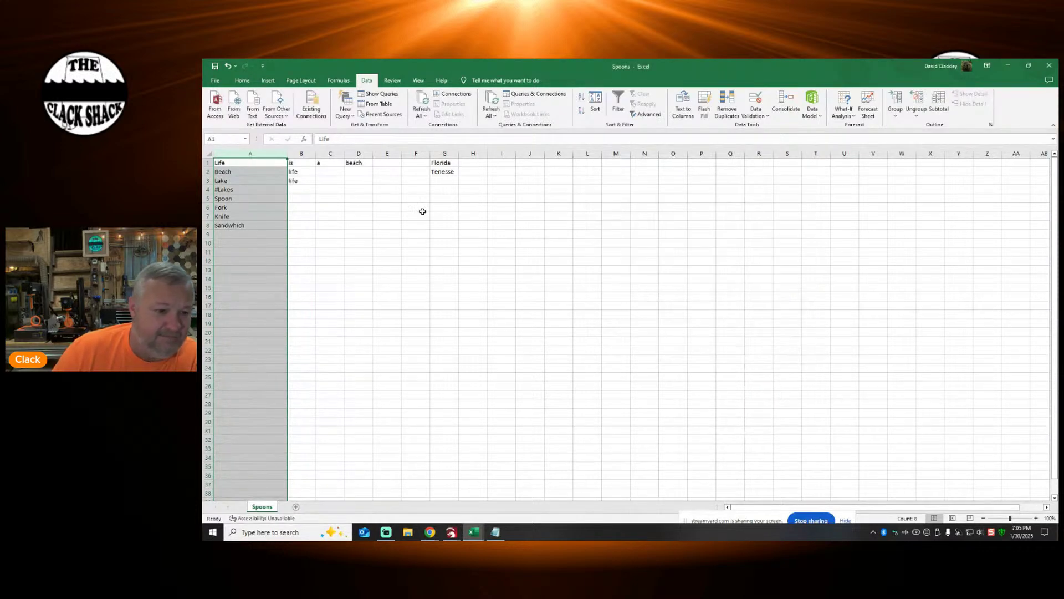
Step: Undo the column split in the Spoons workbook and minimize Excel to return to the Spoons file in Notepad
{"action": "left_click", "coordinate": [301, 252]}
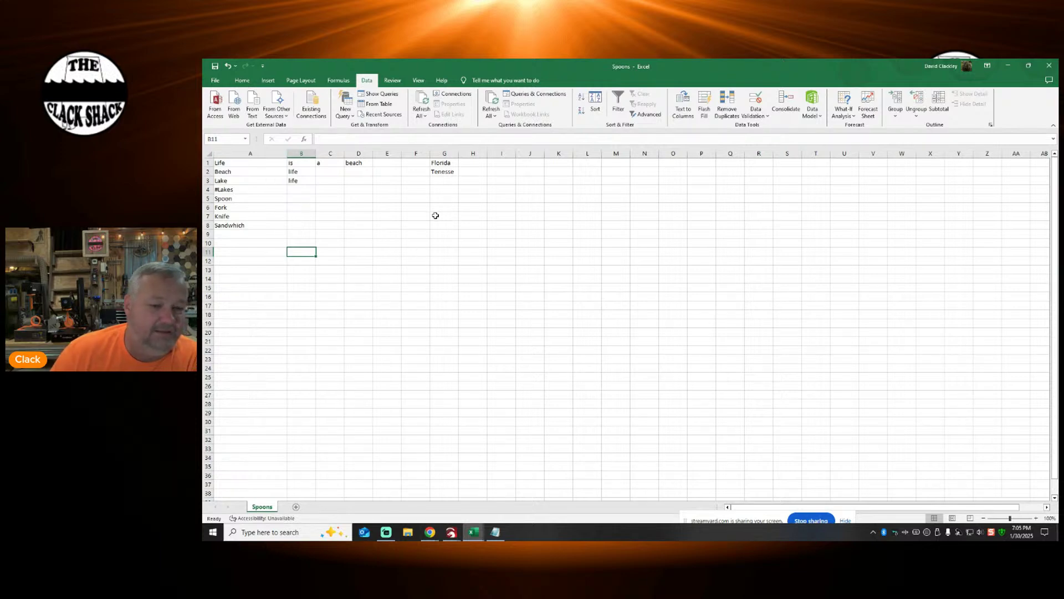
{"action": "left_click", "coordinate": [228, 66]}
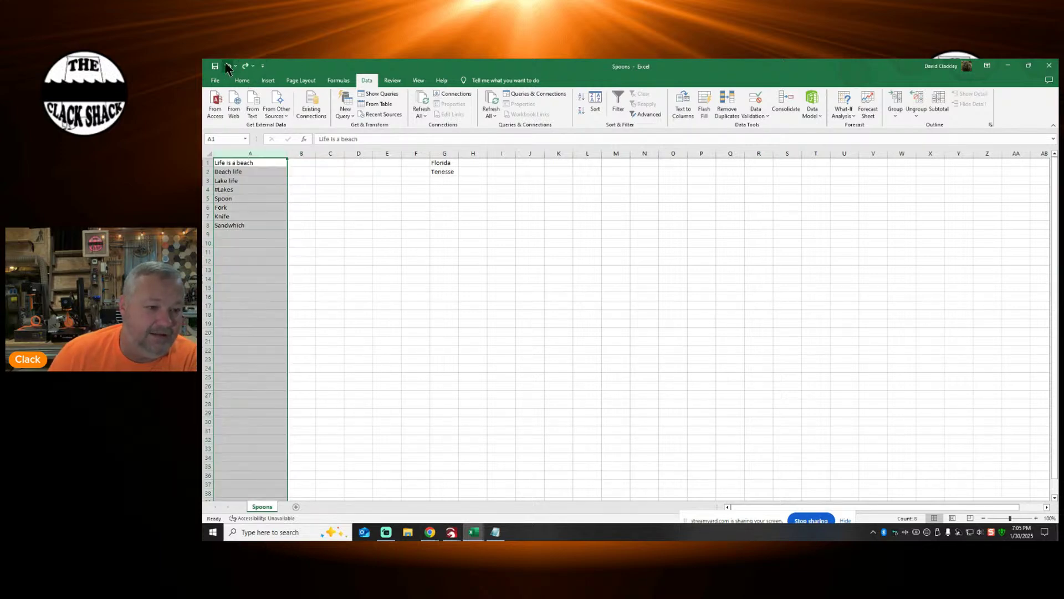
{"action": "left_click", "coordinate": [368, 296]}
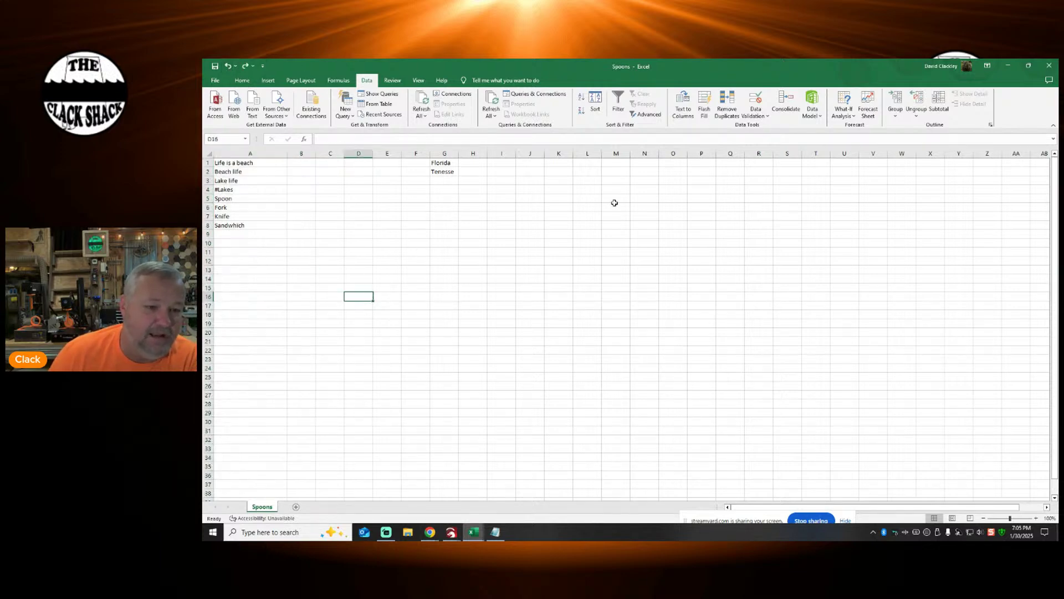
{"action": "left_click", "coordinate": [1007, 66]}
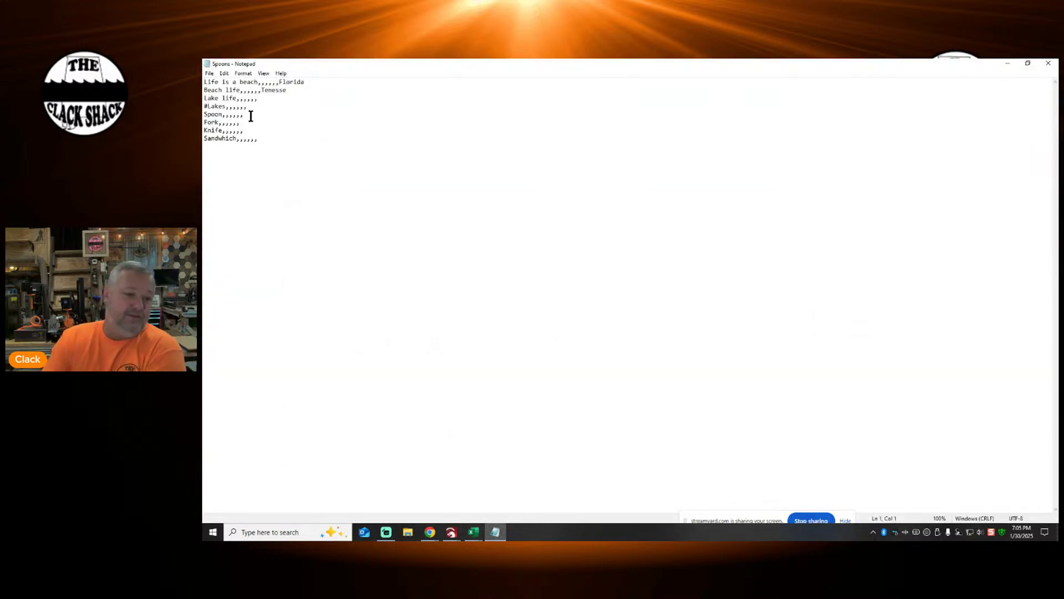
Step: Delete the # in front of Lakes on the fourth line of the Spoons file
{"action": "left_click", "coordinate": [207, 106]}
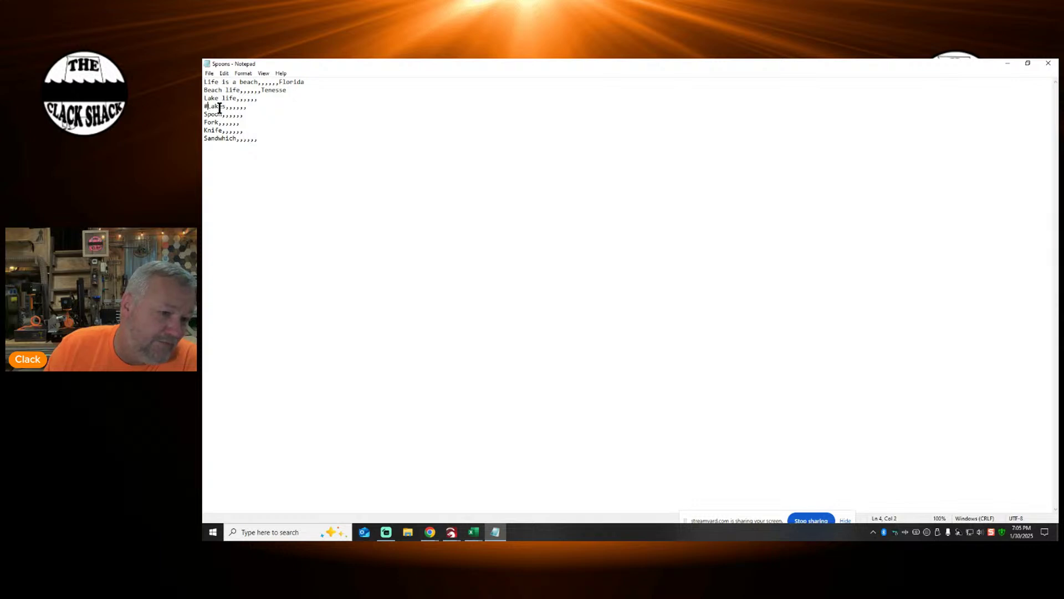
{"action": "key", "text": "BackSpace"}
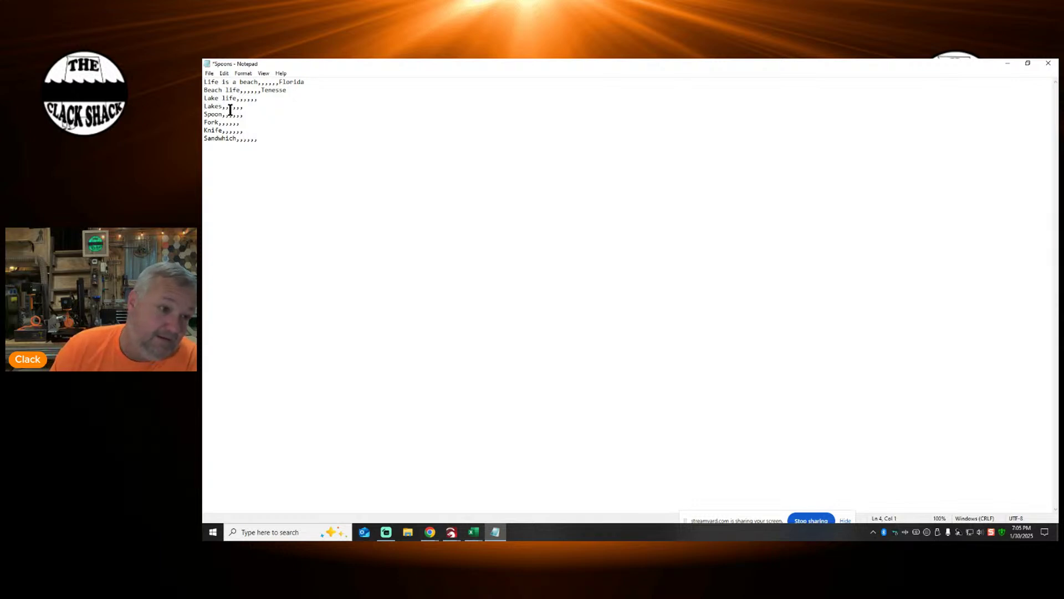
Step: Check the file types offered for saving Spoons to Downloads, cancel the save, and close Notepad without saving the changes
{"action": "left_click", "coordinate": [209, 73]}
{"action": "left_click", "coordinate": [223, 113]}
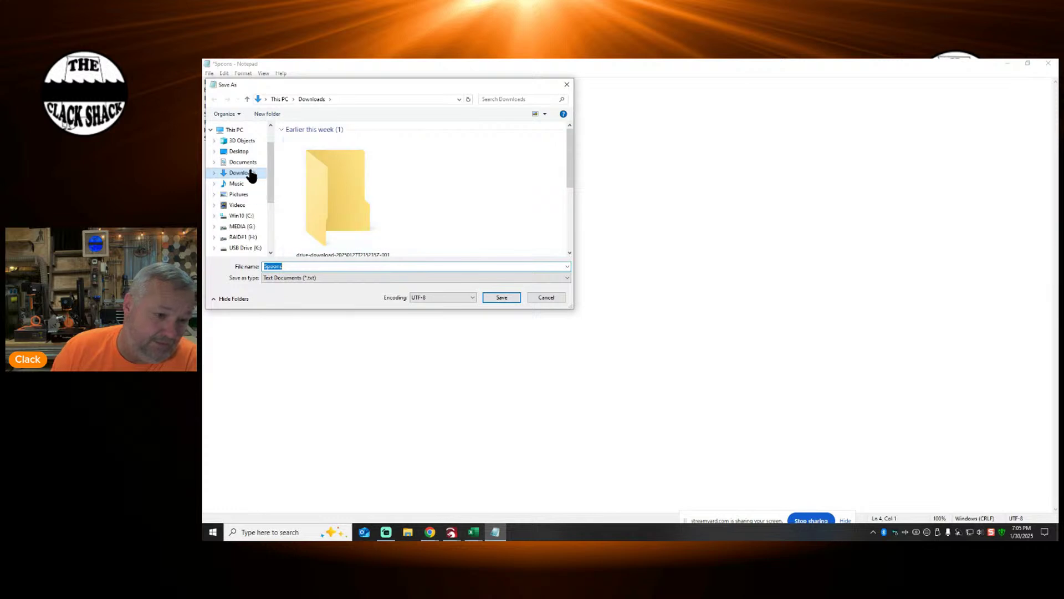
{"action": "left_click", "coordinate": [249, 174]}
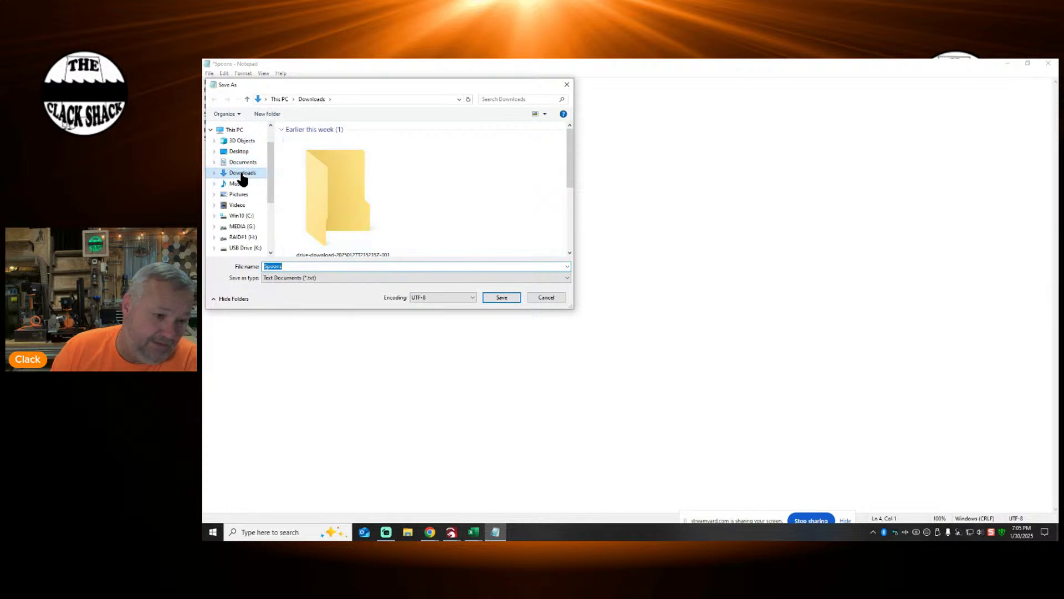
{"action": "left_click", "coordinate": [532, 279]}
{"action": "left_click", "coordinate": [526, 221]}
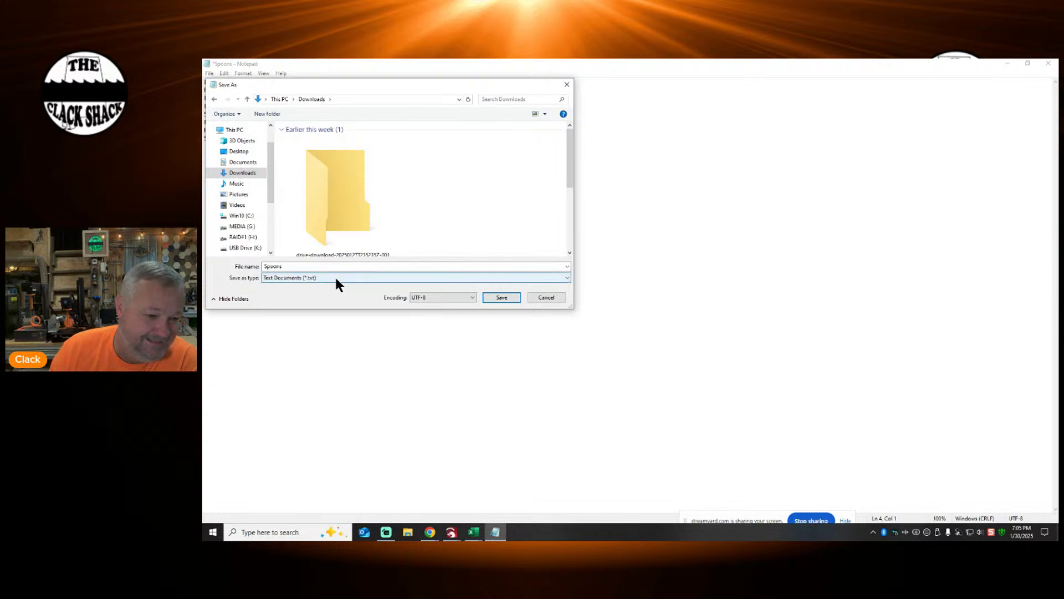
{"action": "left_click", "coordinate": [277, 279]}
{"action": "left_click", "coordinate": [277, 277]}
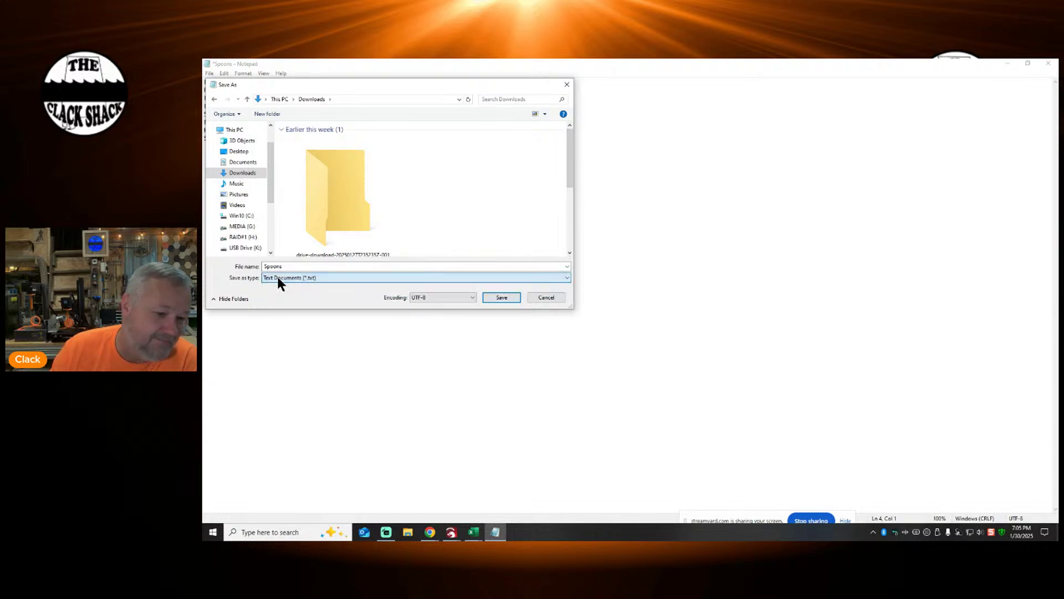
{"action": "left_click", "coordinate": [278, 277]}
{"action": "left_click", "coordinate": [278, 277]}
{"action": "left_click", "coordinate": [278, 277]}
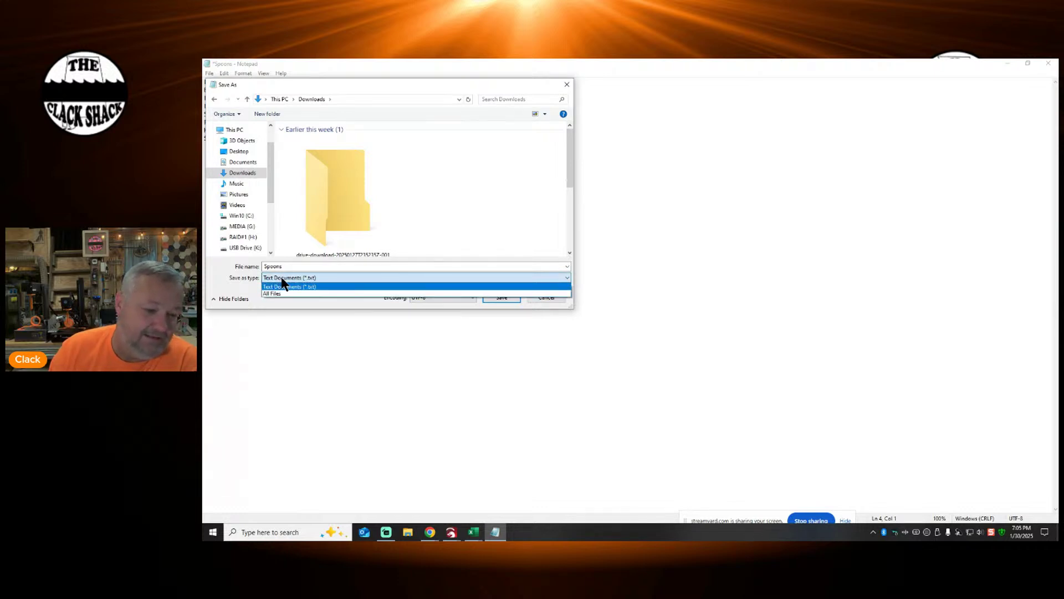
{"action": "left_click", "coordinate": [282, 277]}
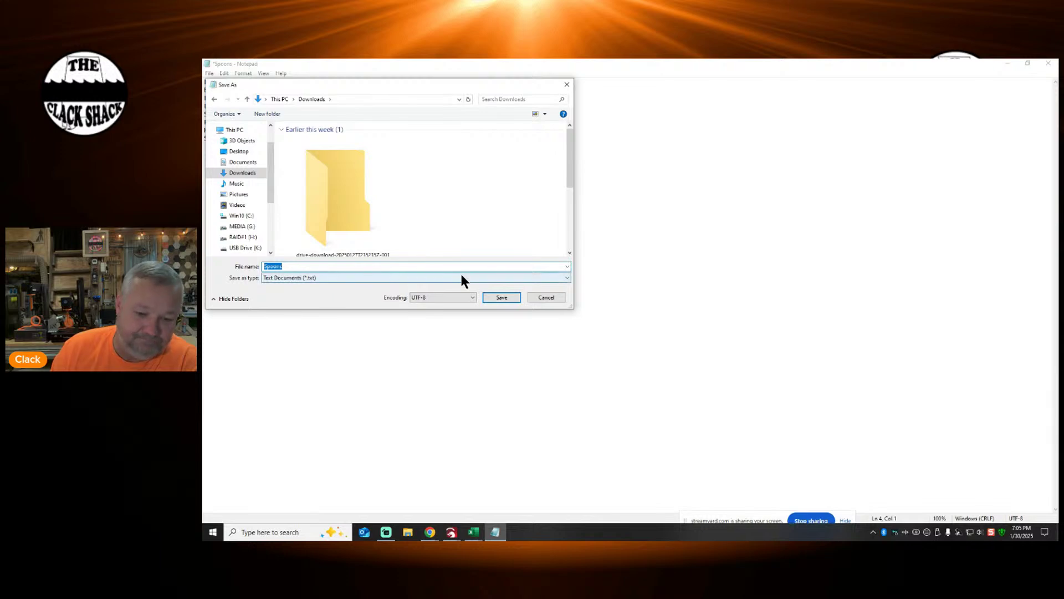
{"action": "left_click", "coordinate": [546, 297]}
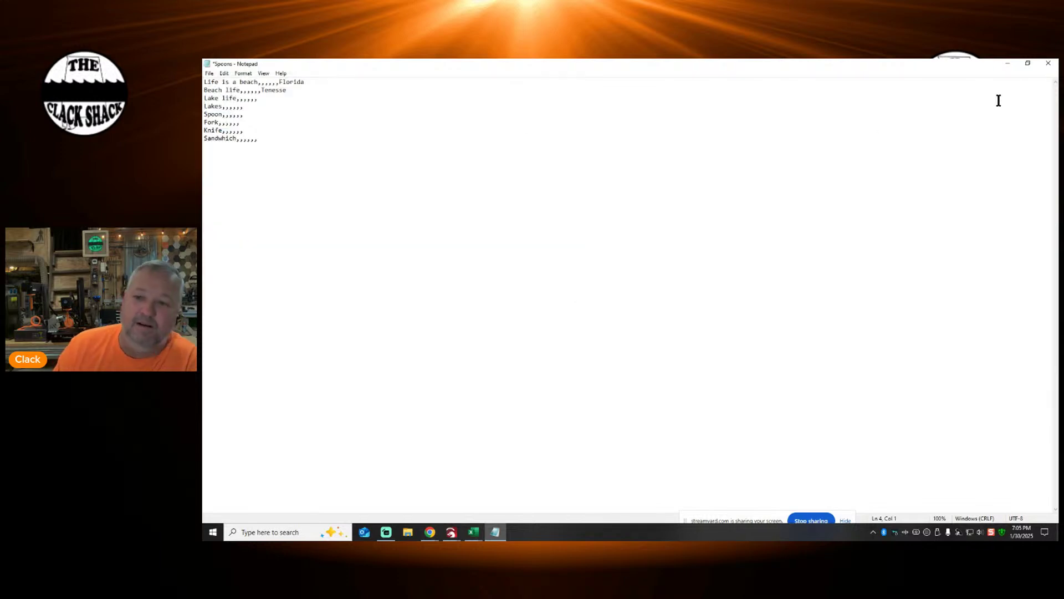
{"action": "left_click", "coordinate": [1048, 62]}
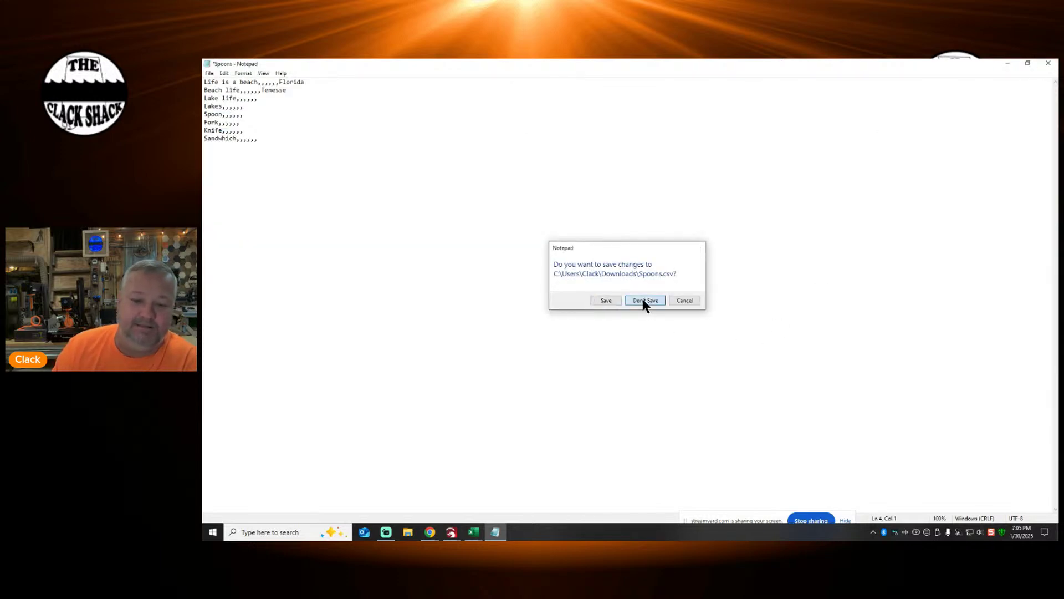
{"action": "left_click", "coordinate": [644, 300]}
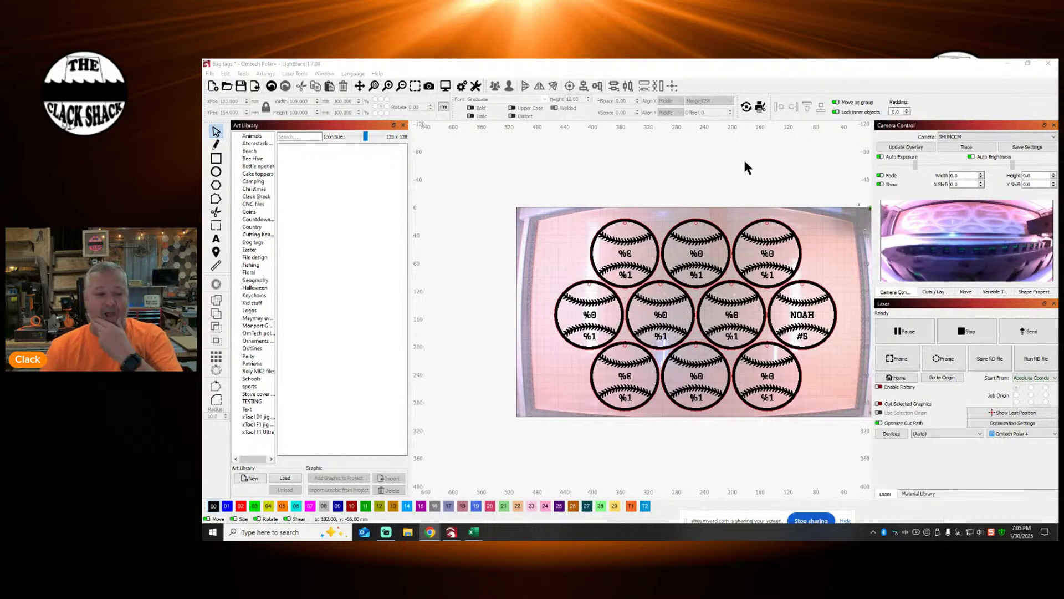